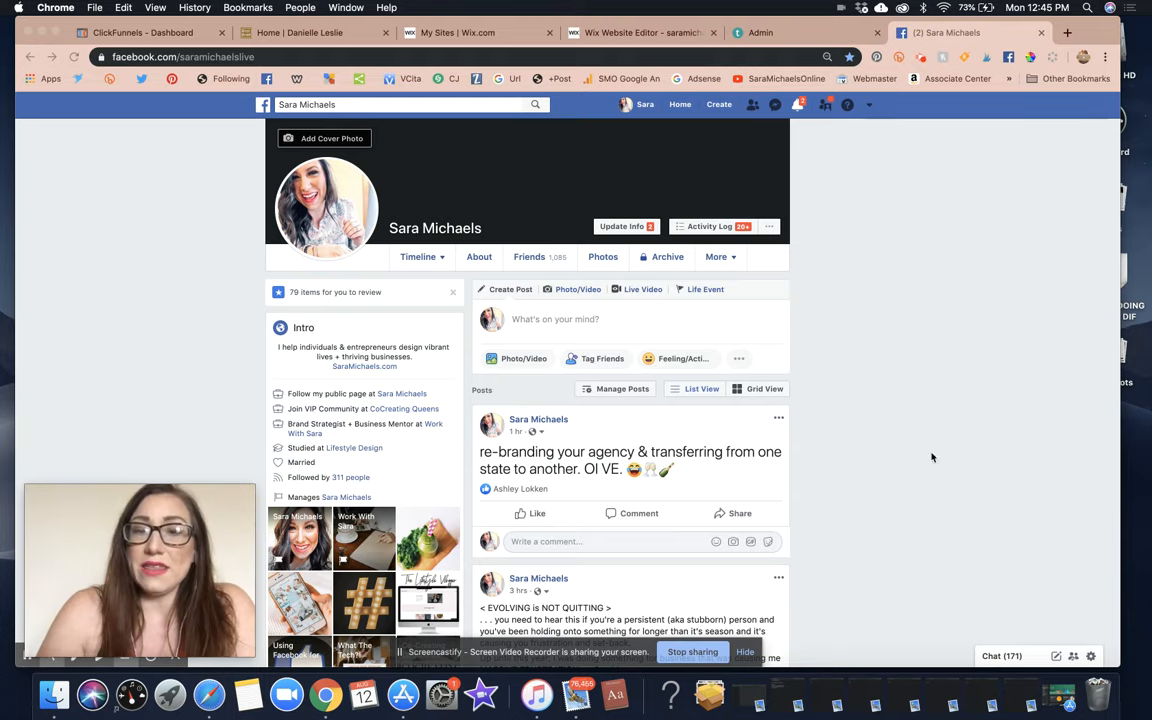
# Google 'how to start a facebook page' in a new browser tab.
pyautogui.scroll(-10, 884, 268)
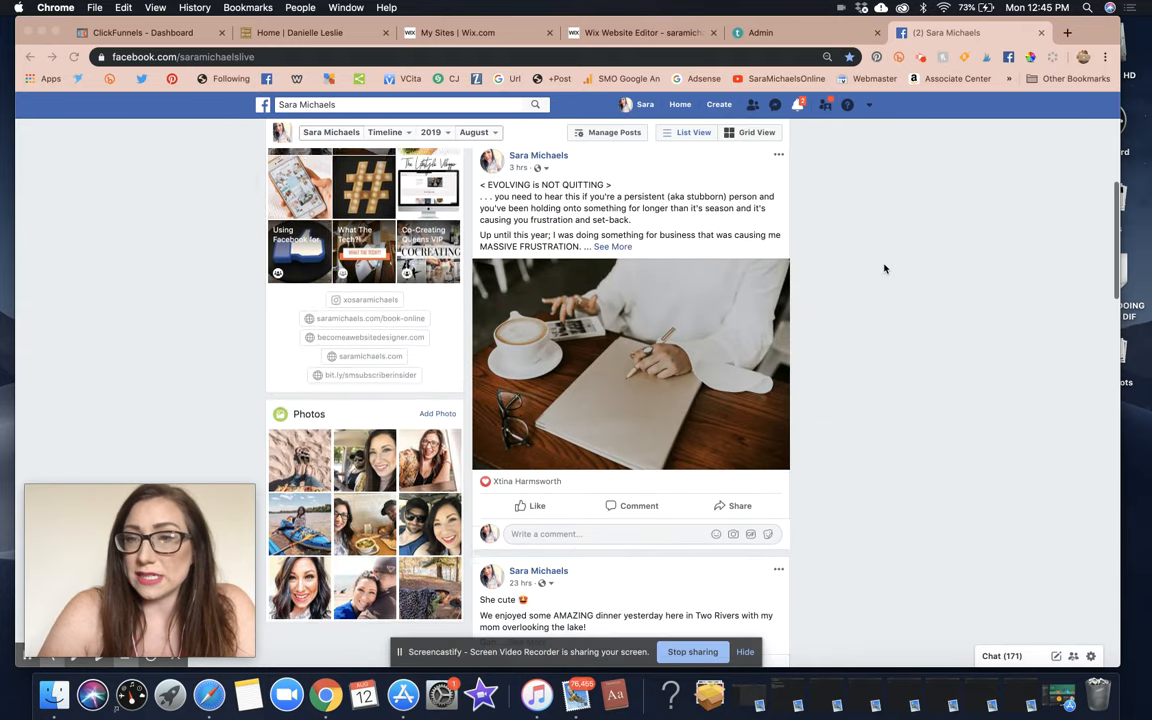
pyautogui.scroll(10, 884, 268)
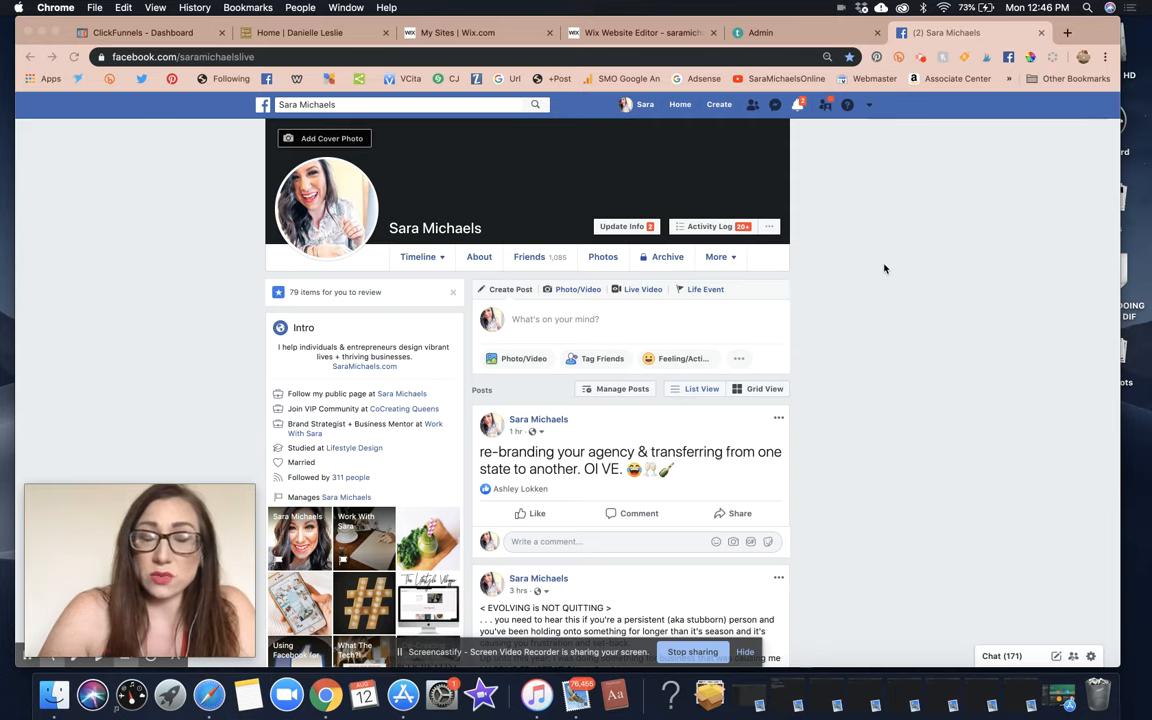
pyautogui.scroll(-15, 884, 268)
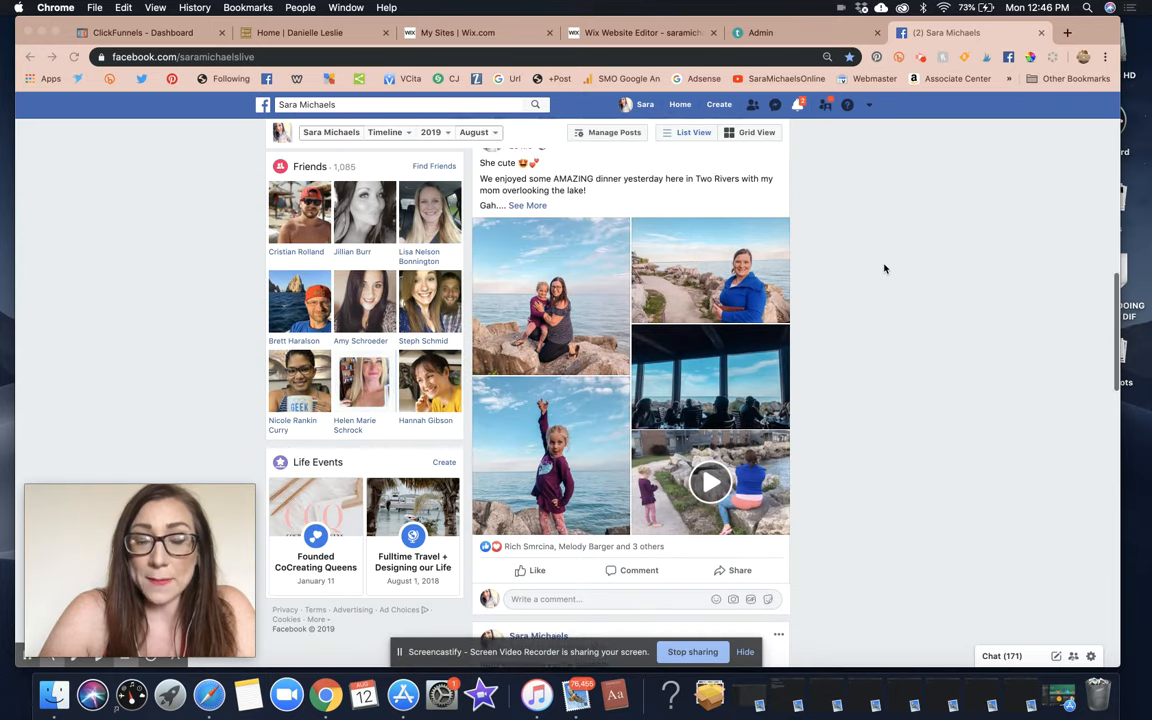
pyautogui.scroll(15, 884, 268)
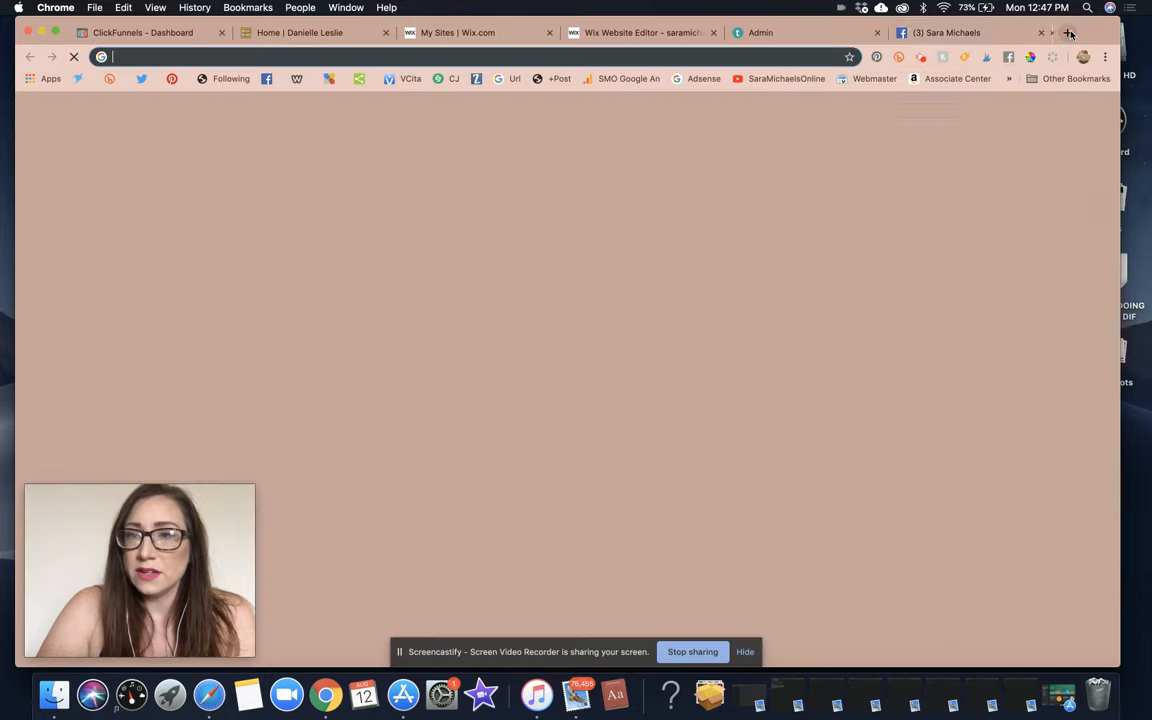
pyautogui.press('super+t')
pyautogui.write('googl')
pyautogui.press('BackSpace')
pyautogui.press('BackSpace')
pyautogui.press('BackSpace')
pyautogui.press('BackSpace')
pyautogui.press('BackSpace')
pyautogui.press('BackSpace')
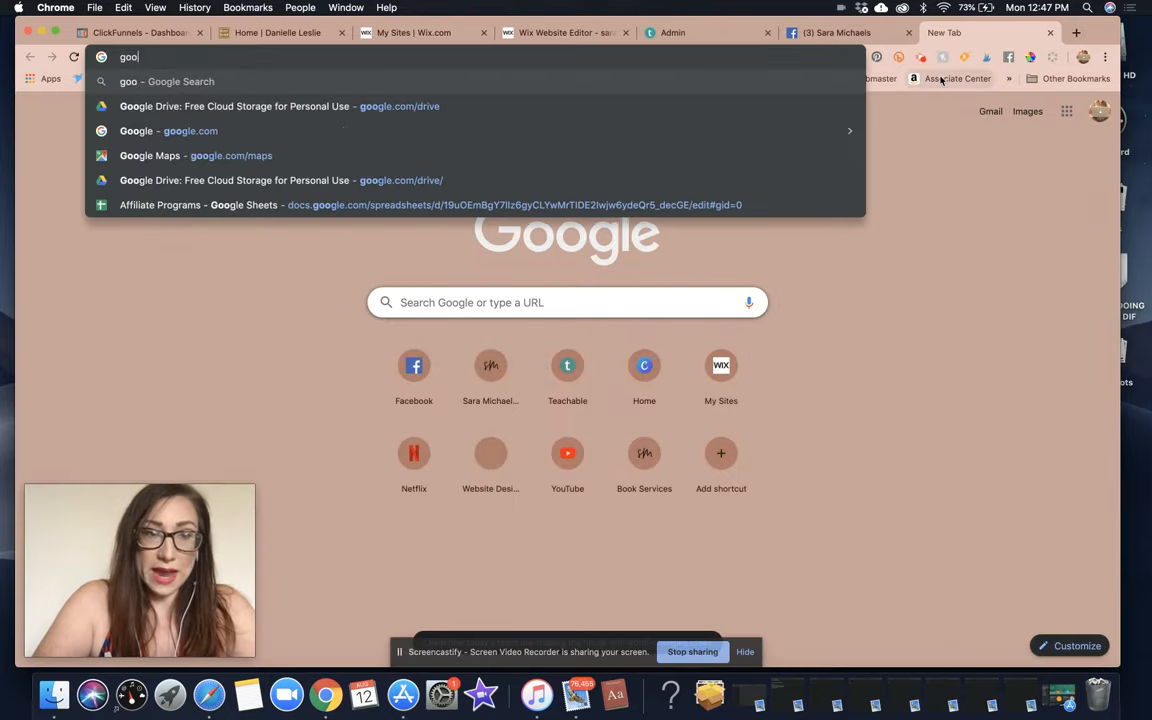
pyautogui.write('how to st')
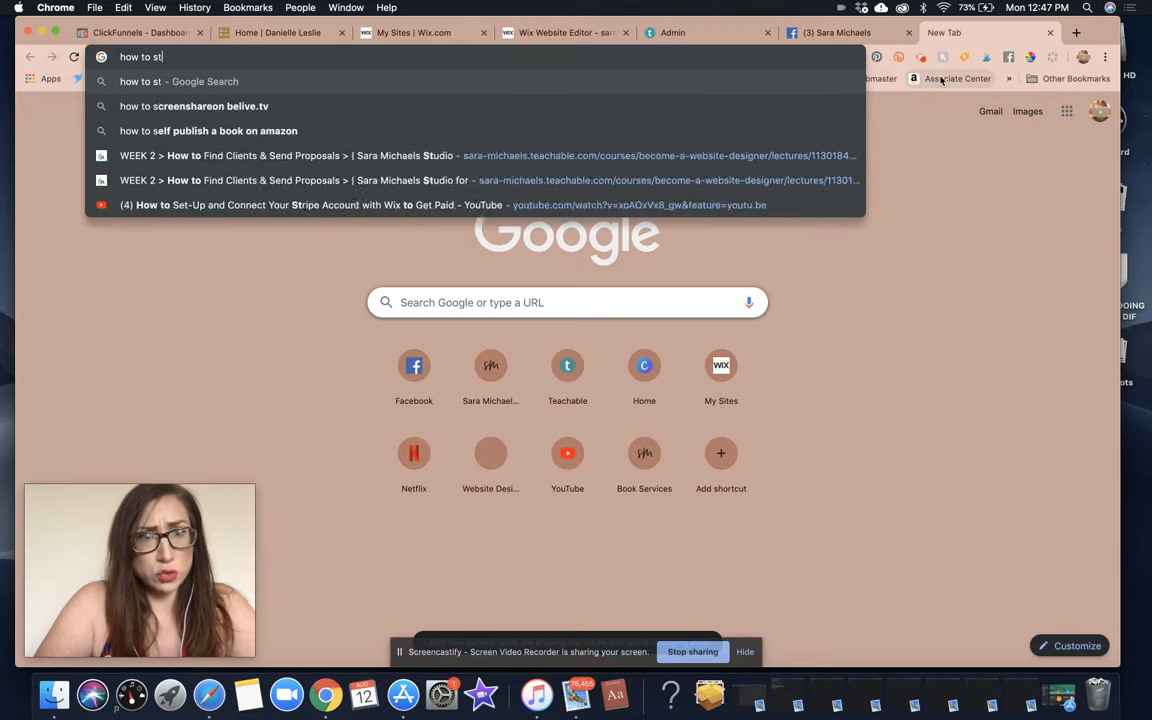
pyautogui.write('art a facebook page')
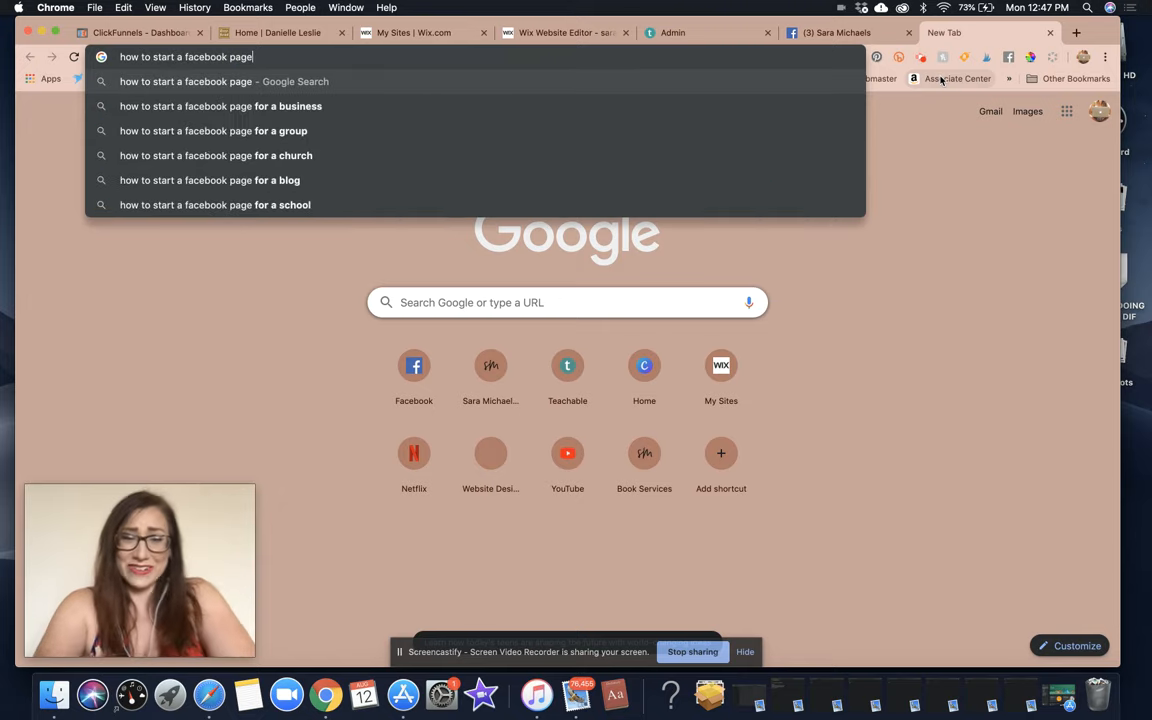
pyautogui.press('BackSpace')
pyautogui.press('BackSpace')
pyautogui.press('BackSpace')
pyautogui.write('age')
pyautogui.press('Return')
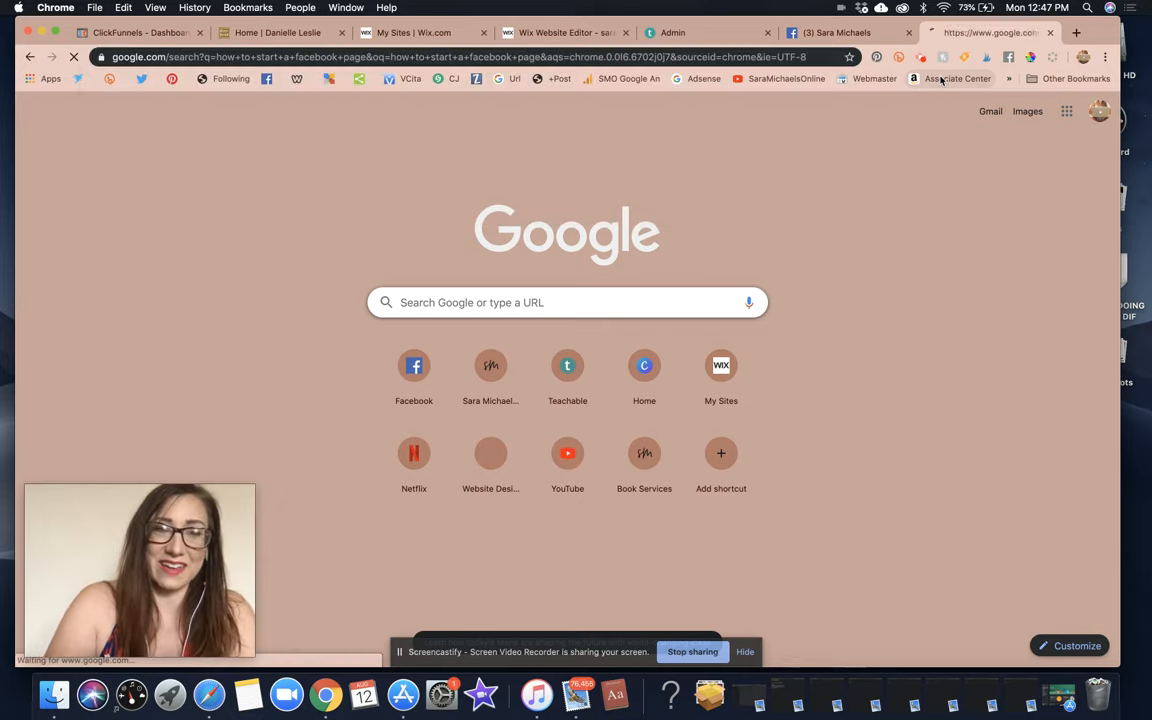
pyautogui.scroll(-5, 784, 320)
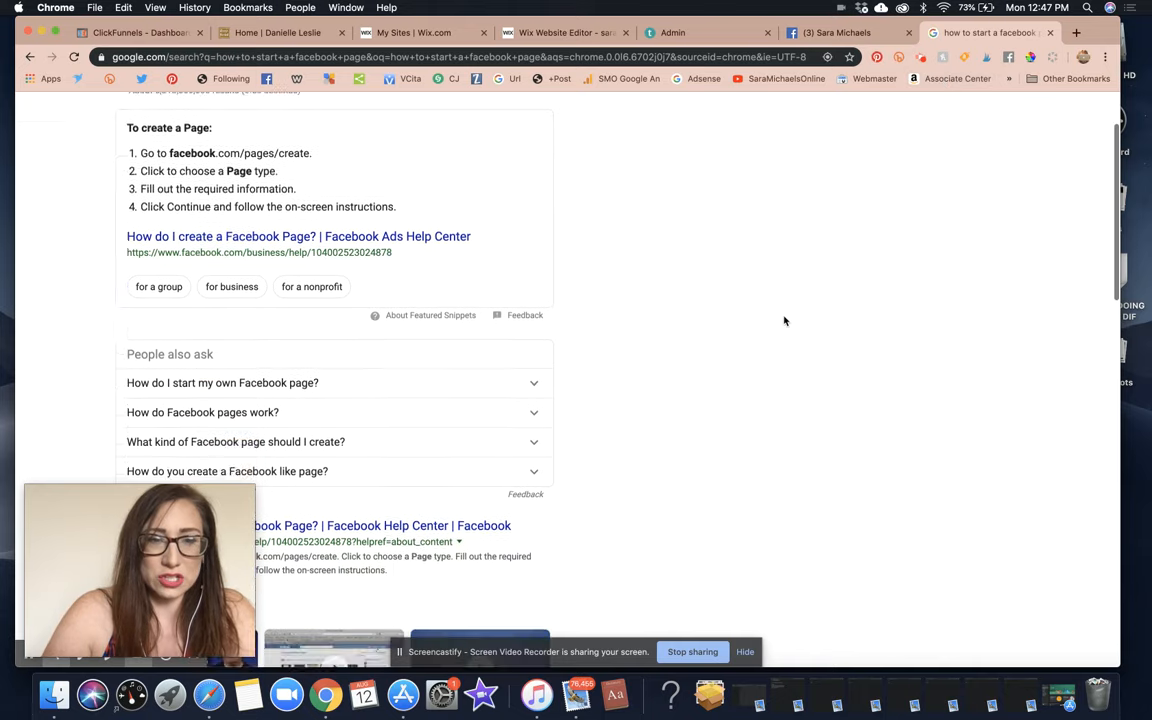
pyautogui.scroll(6, 784, 320)
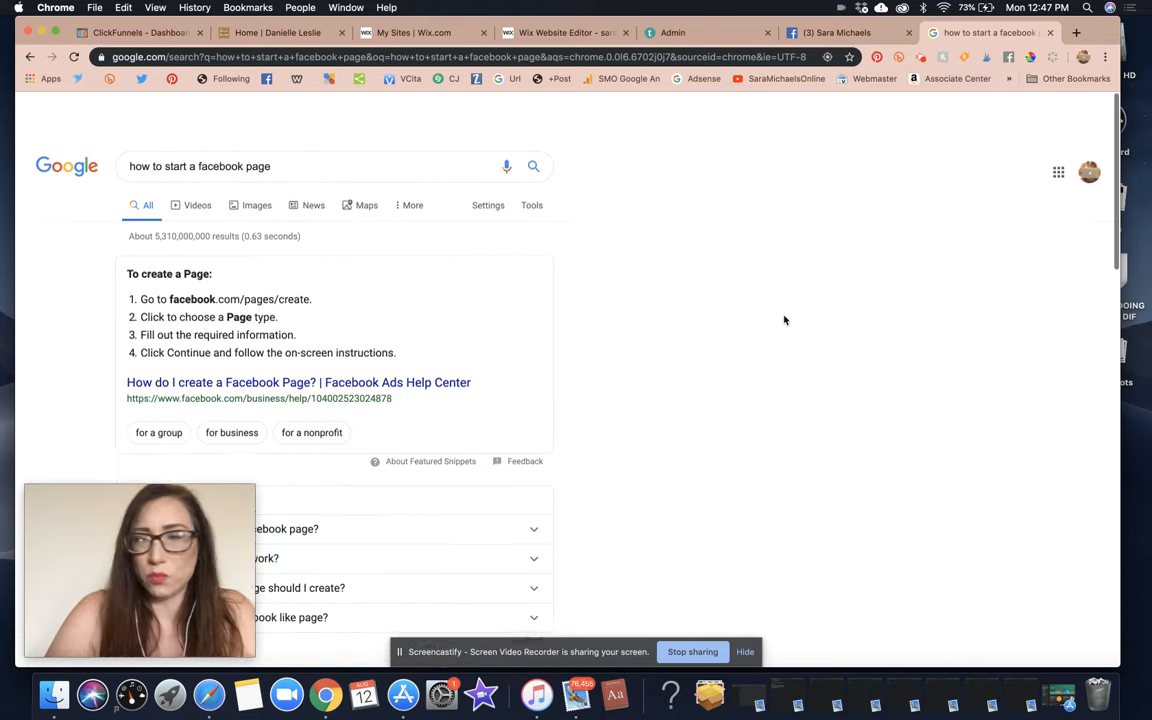
# Return to the Facebook home feed and open liked Pages from the expanded Explore list.
pyautogui.click(1052, 34)
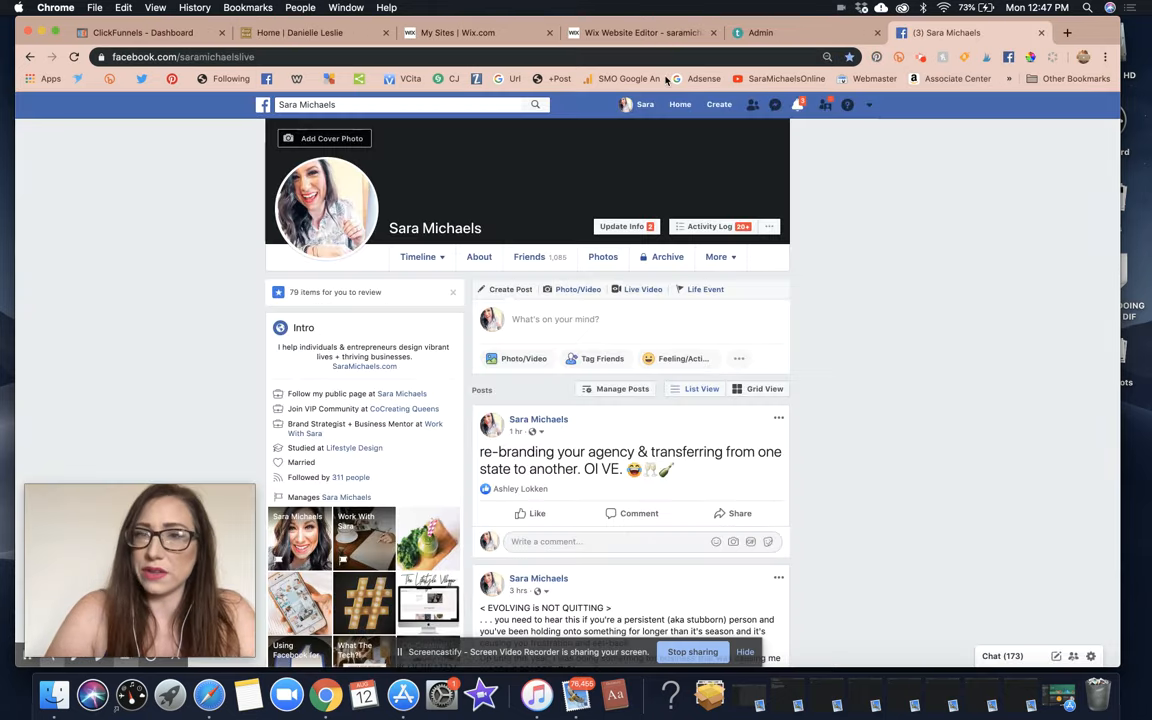
pyautogui.click(483, 104)
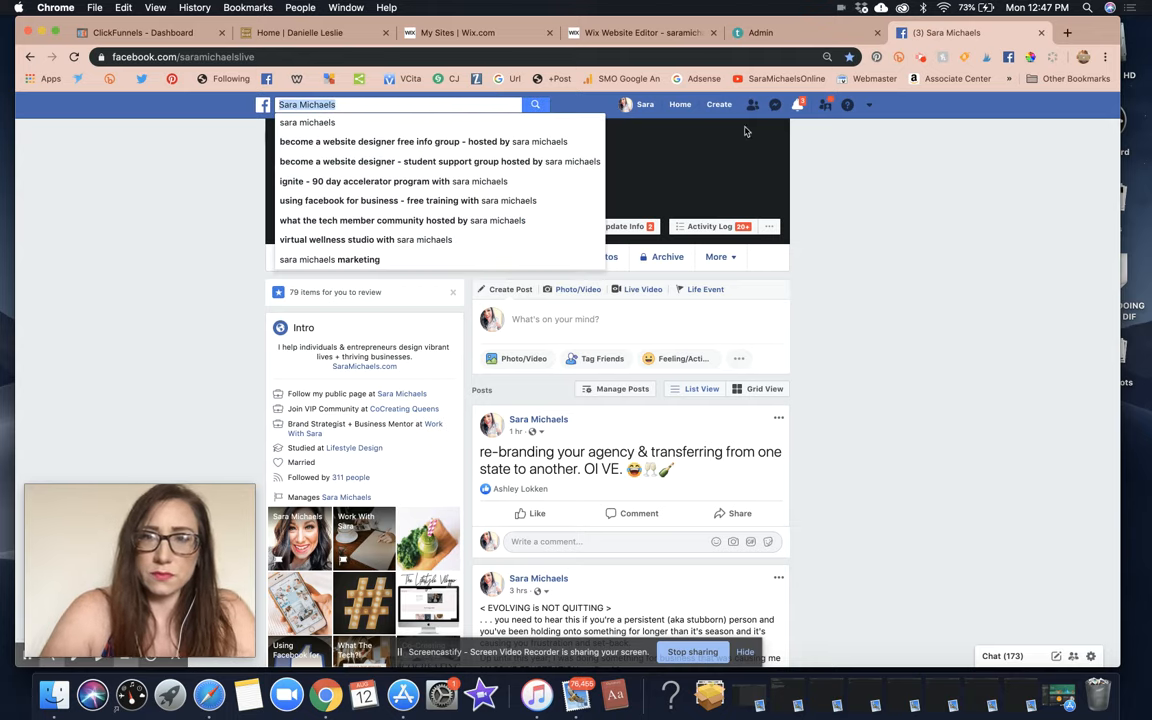
pyautogui.click(818, 144)
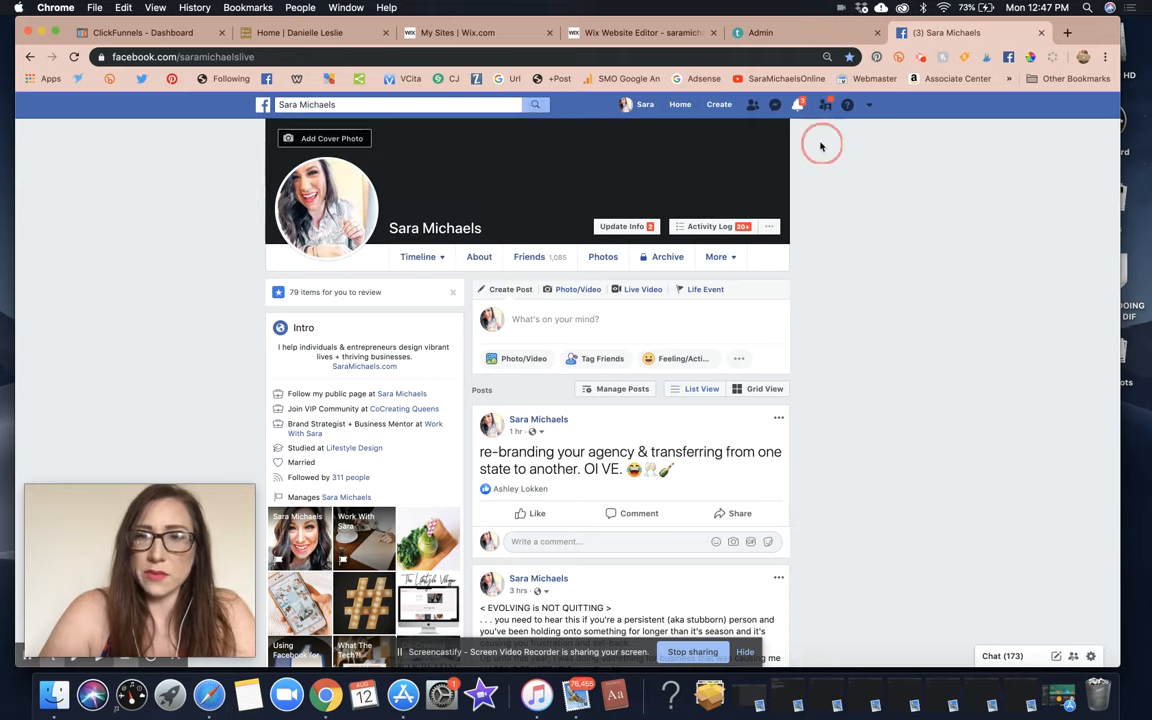
pyautogui.click(263, 105)
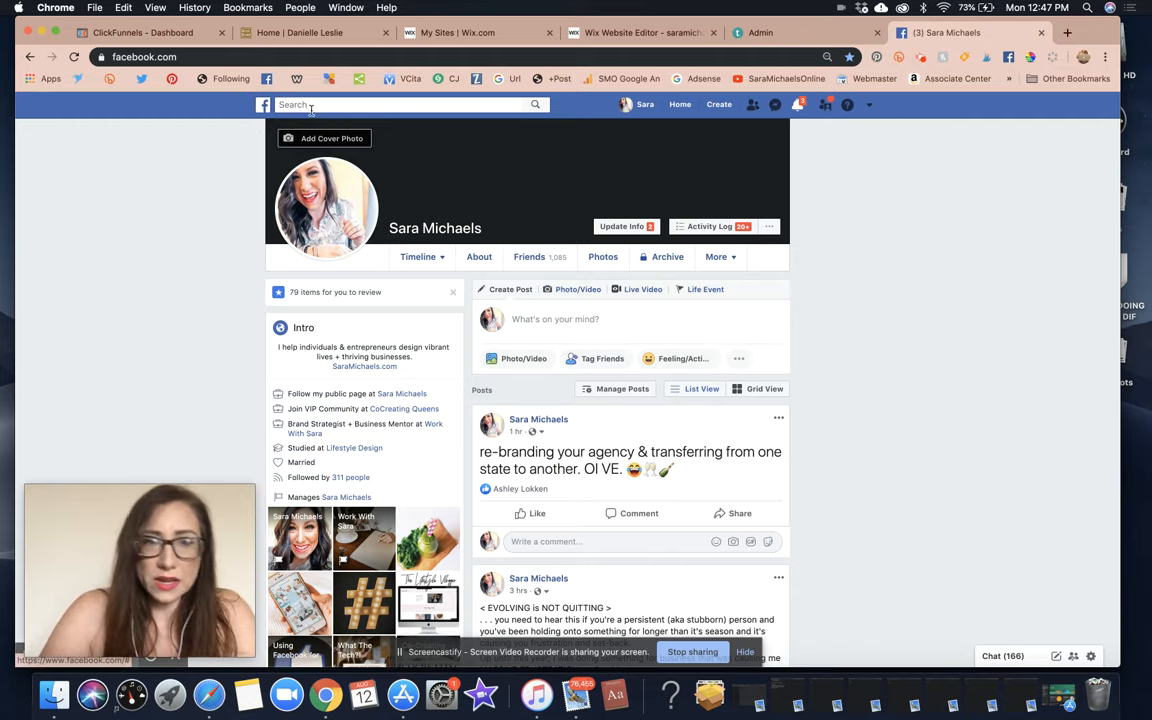
pyautogui.click(261, 105)
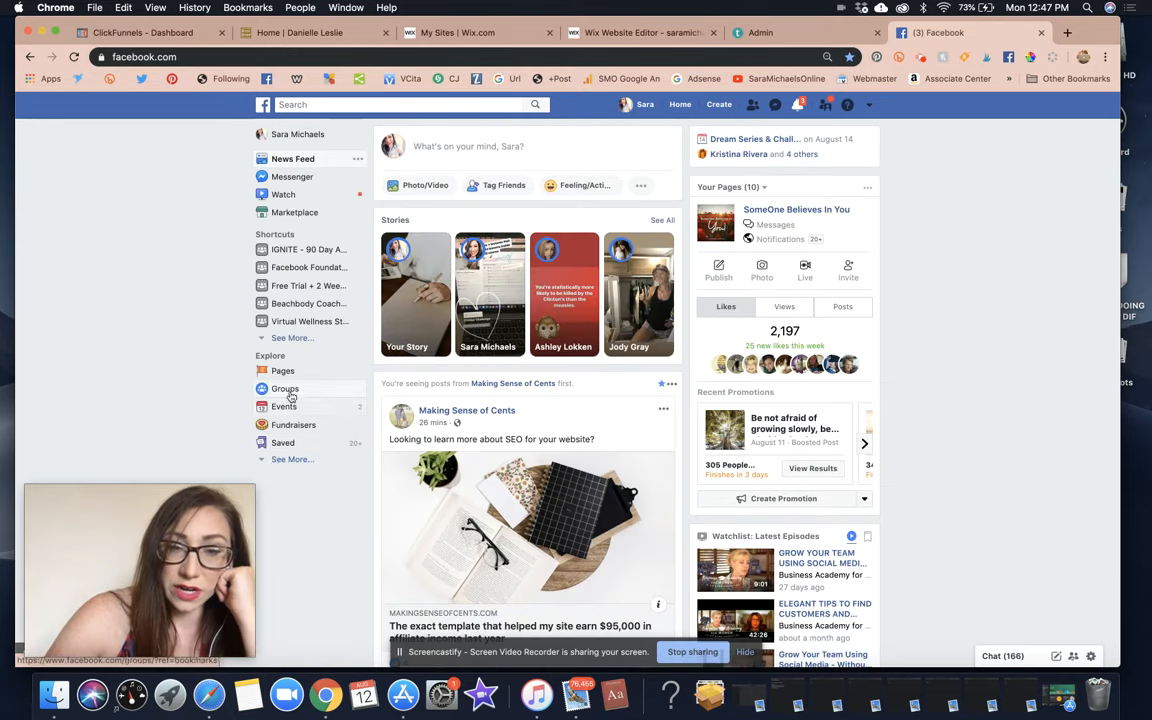
pyautogui.click(293, 460)
pyautogui.scroll(-2, 306, 465)
pyautogui.scroll(-3, 305, 468)
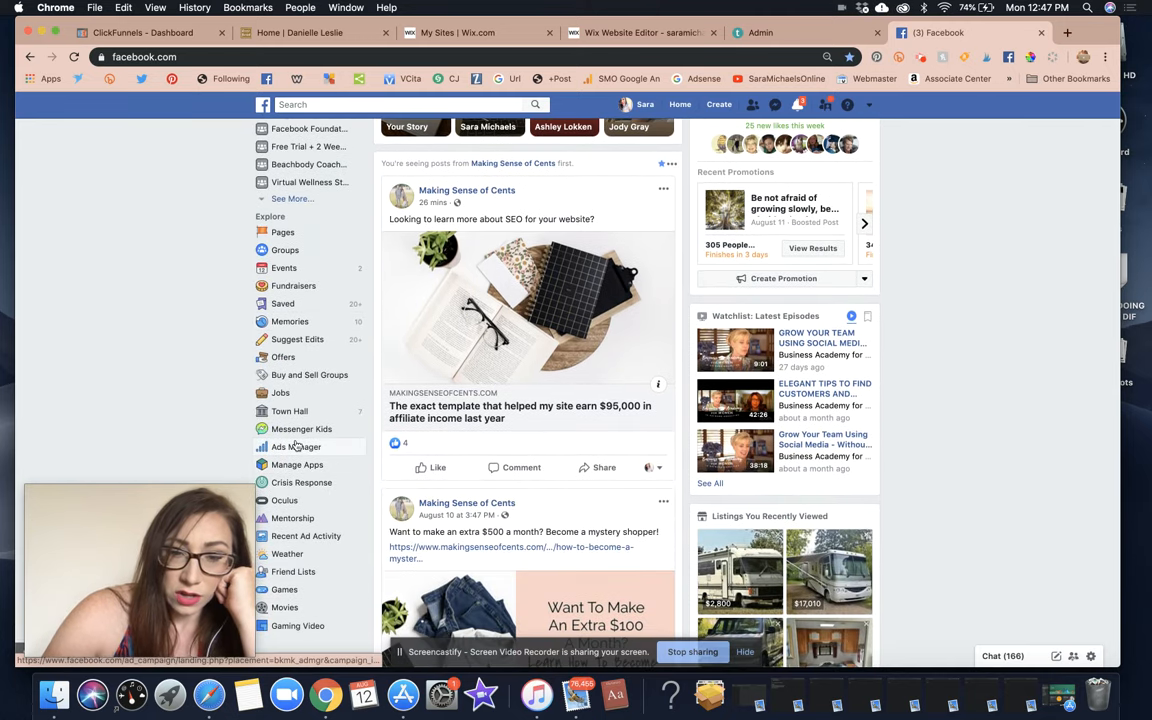
pyautogui.click(291, 236)
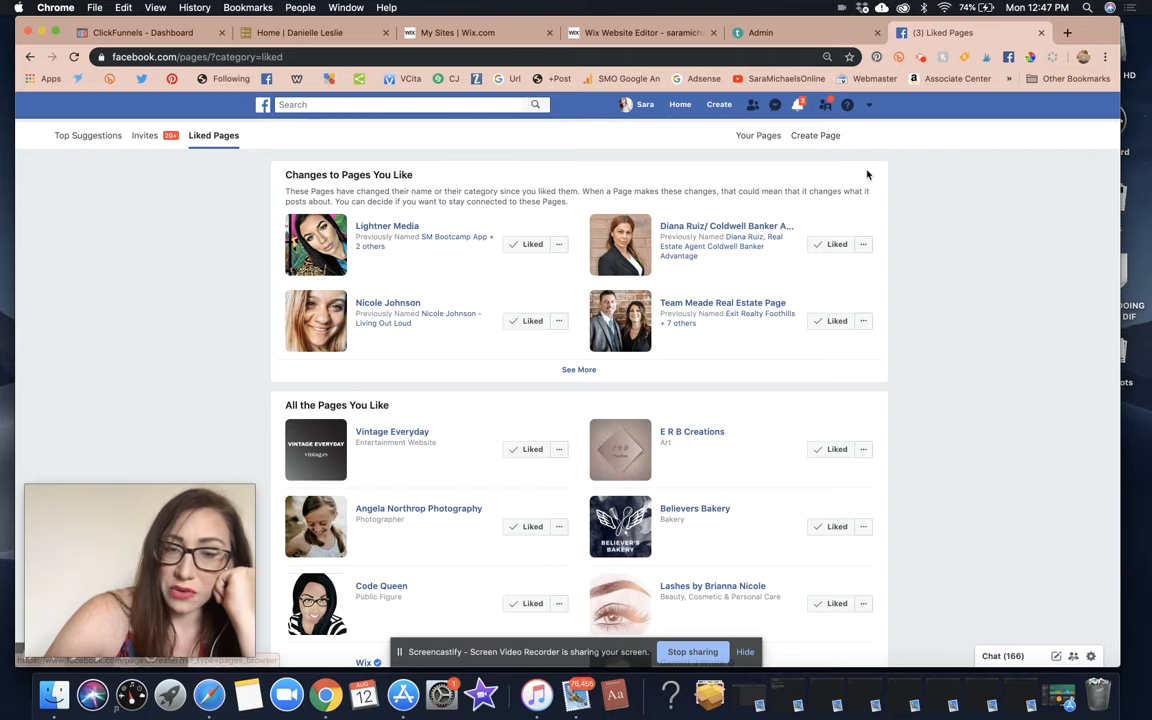
# Choose Page from Facebook's Create menu in the top bar.
pyautogui.scroll(-5, 867, 175)
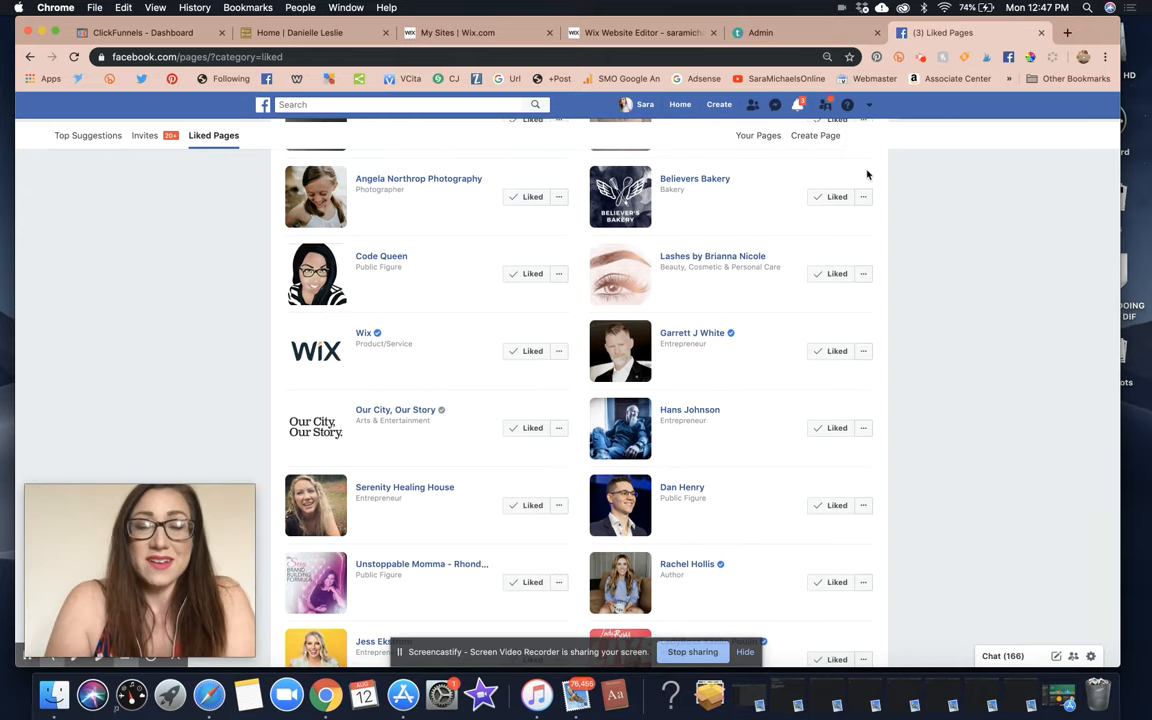
pyautogui.scroll(5, 867, 175)
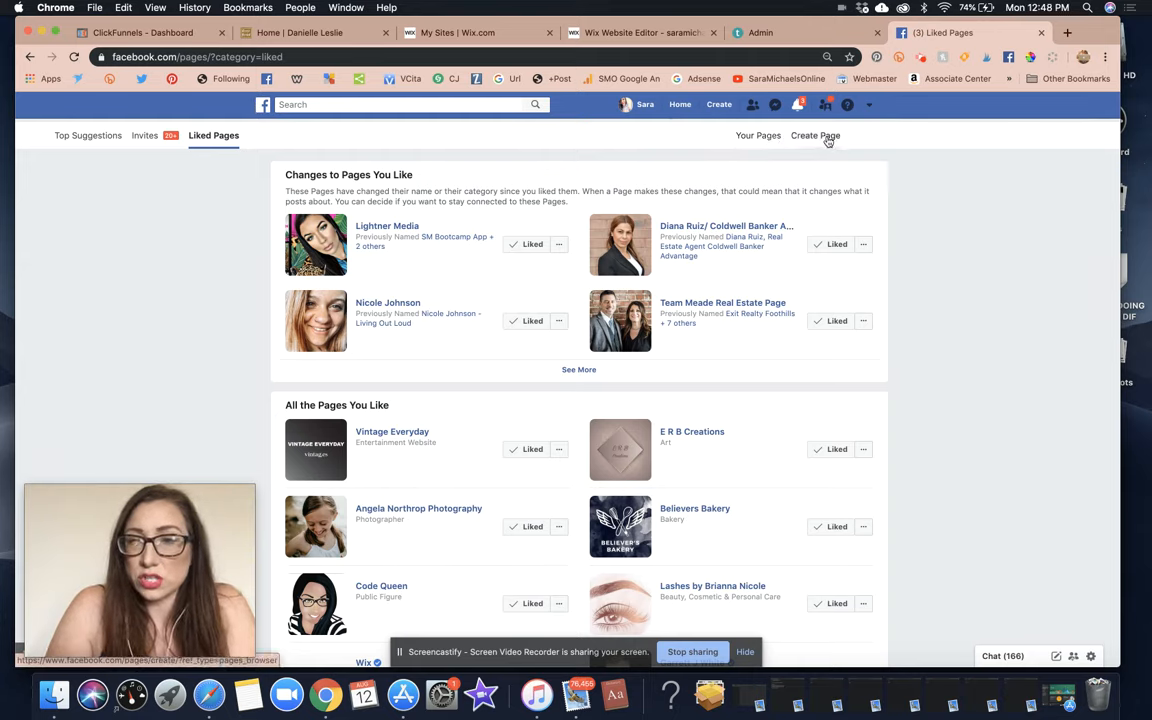
pyautogui.click(718, 105)
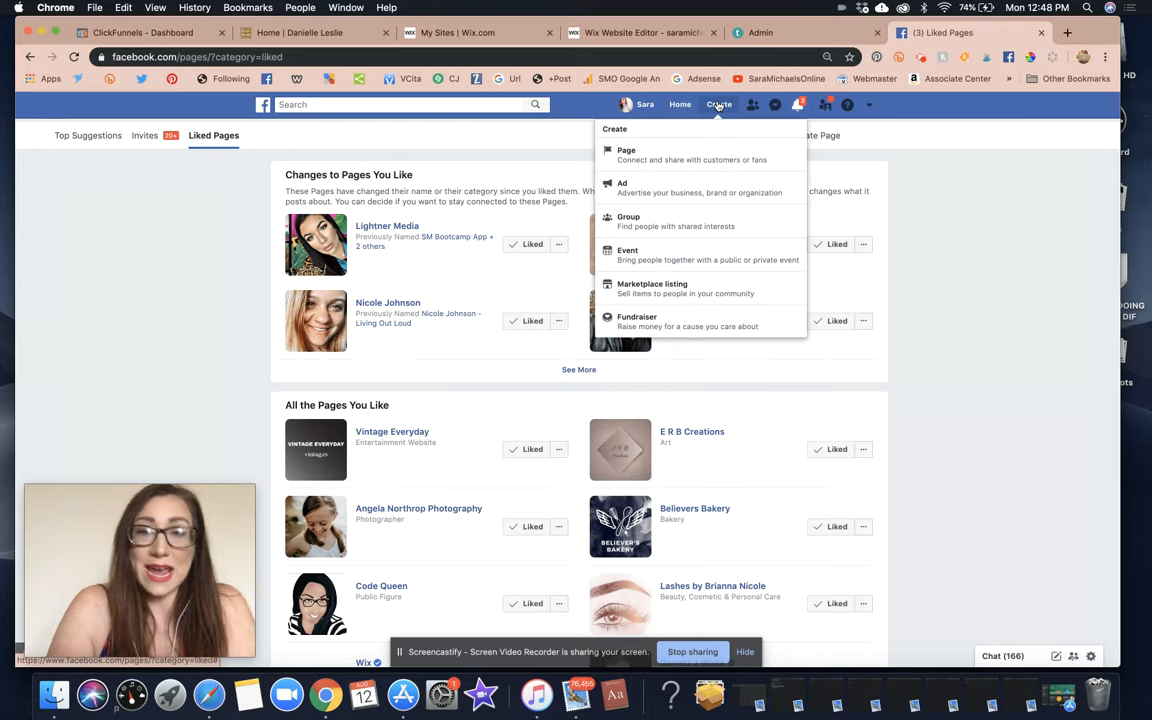
pyautogui.click(665, 161)
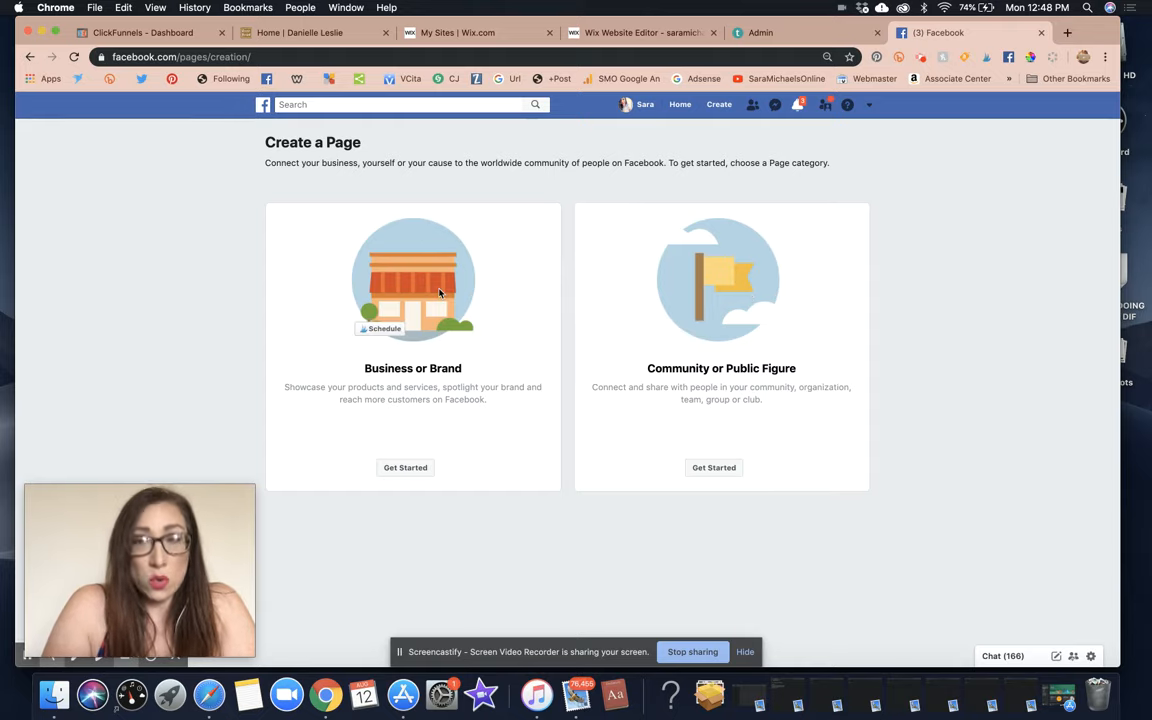
# Choose Get Started on the Business or Brand card.
pyautogui.click(405, 467)
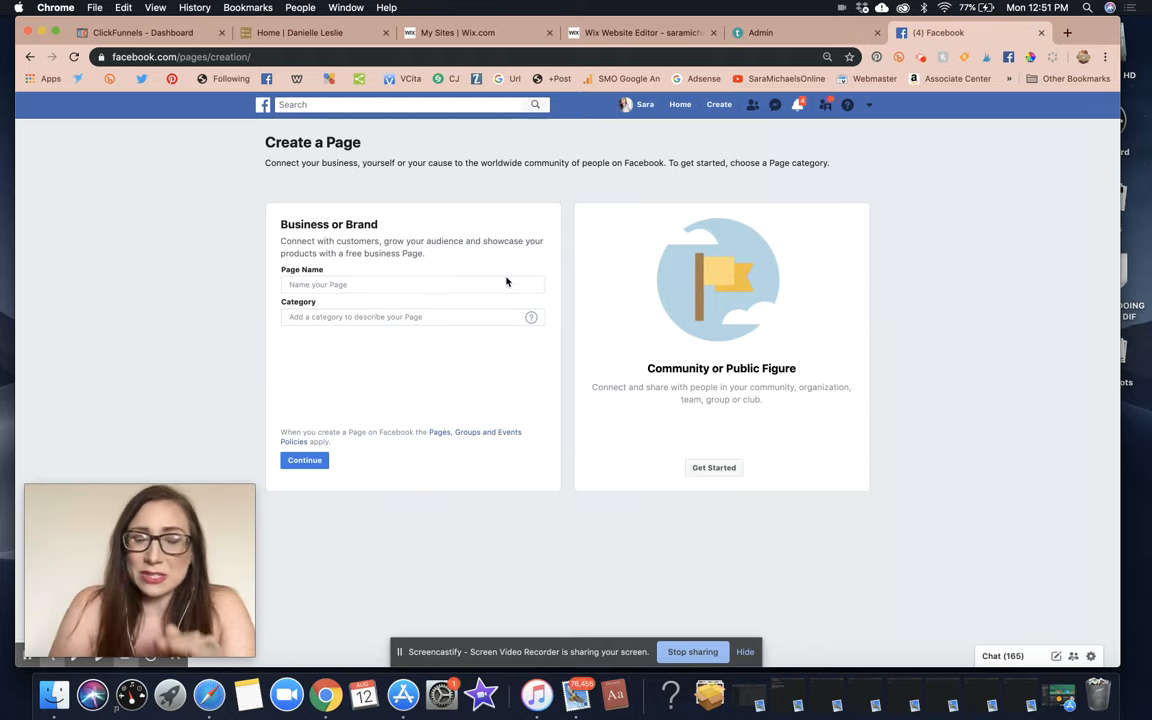
# Name the page 'The Loft 30A' and set its category to Web Designer.
pyautogui.click(349, 285)
pyautogui.click(422, 249)
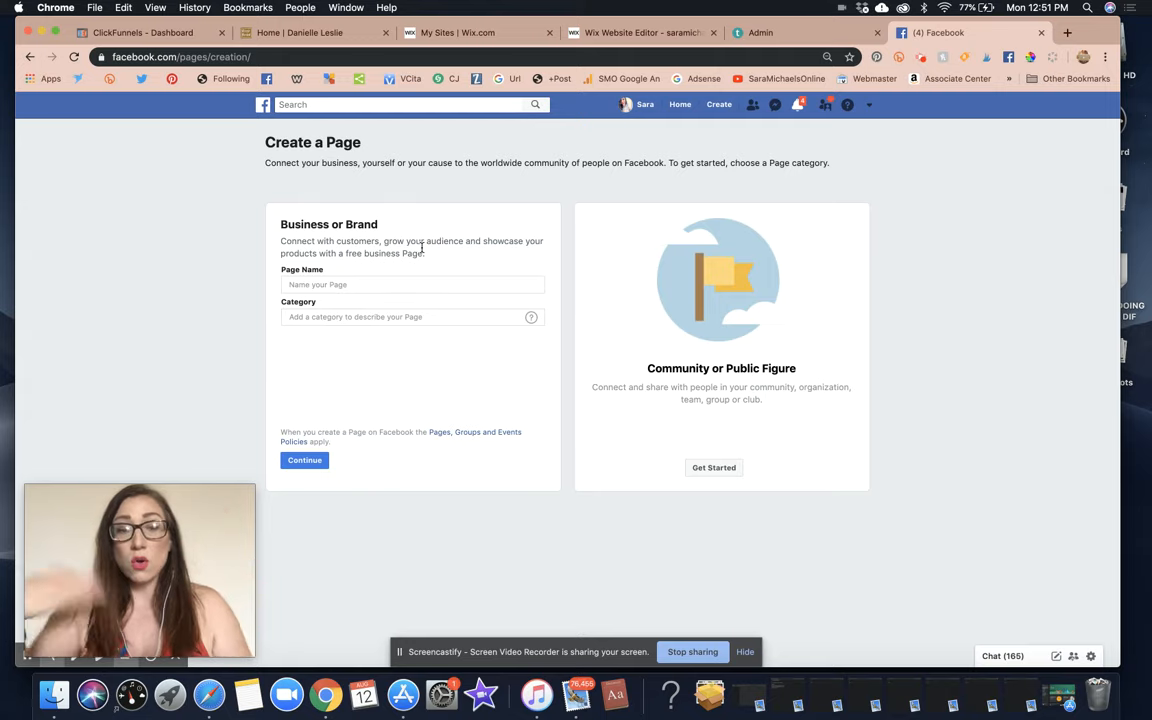
pyautogui.click(873, 289)
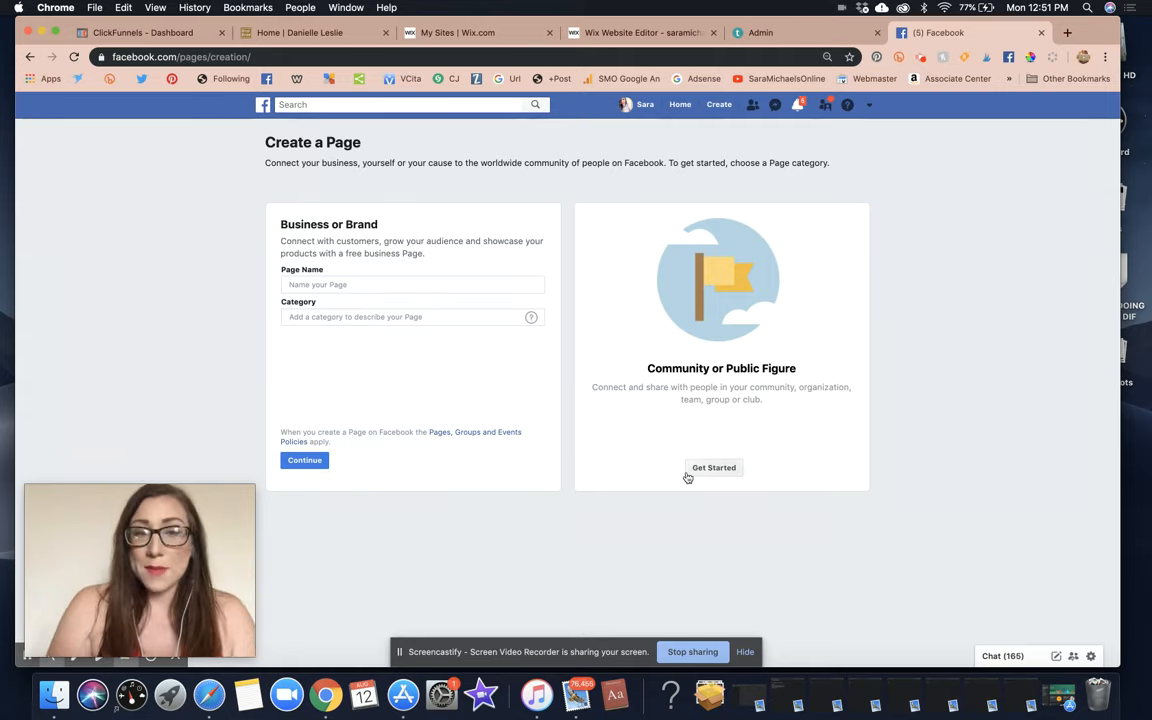
pyautogui.click(357, 286)
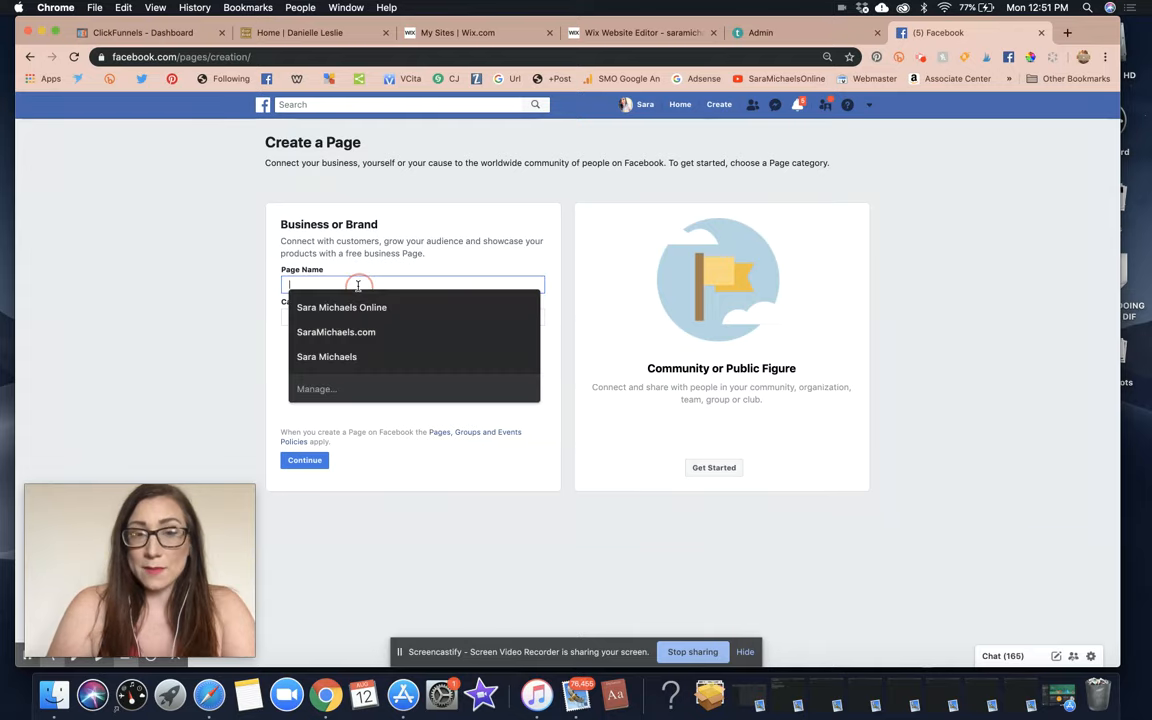
pyautogui.write('The Loft 30A')
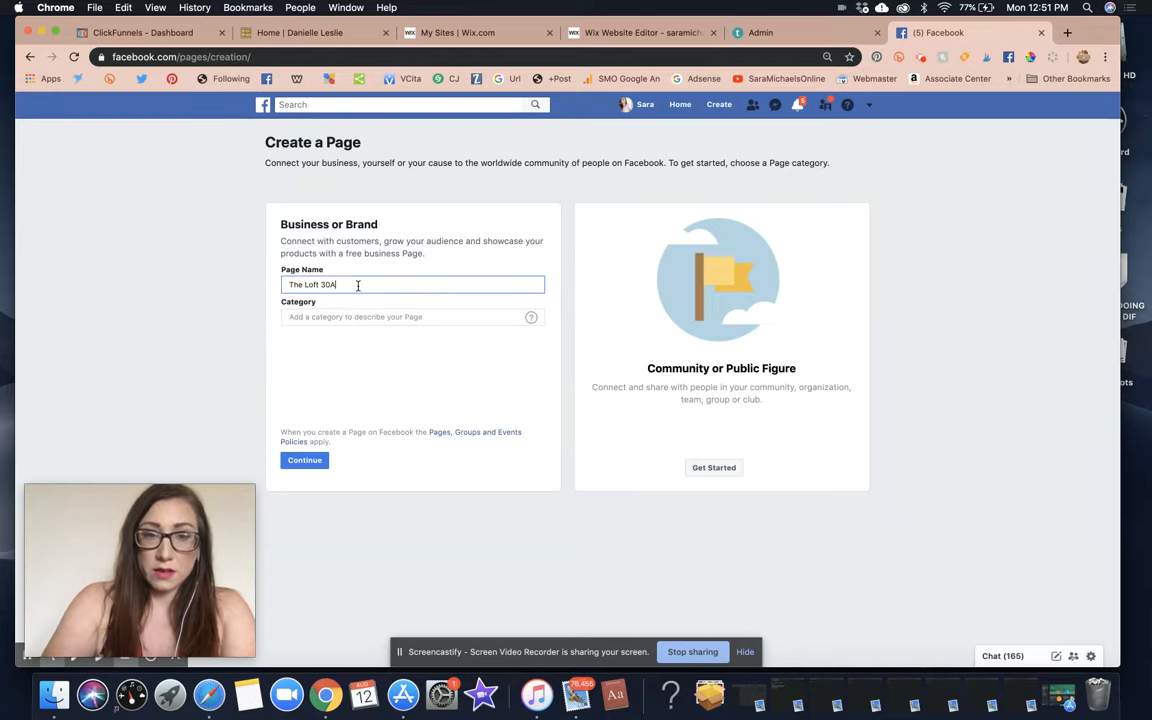
pyautogui.click(336, 316)
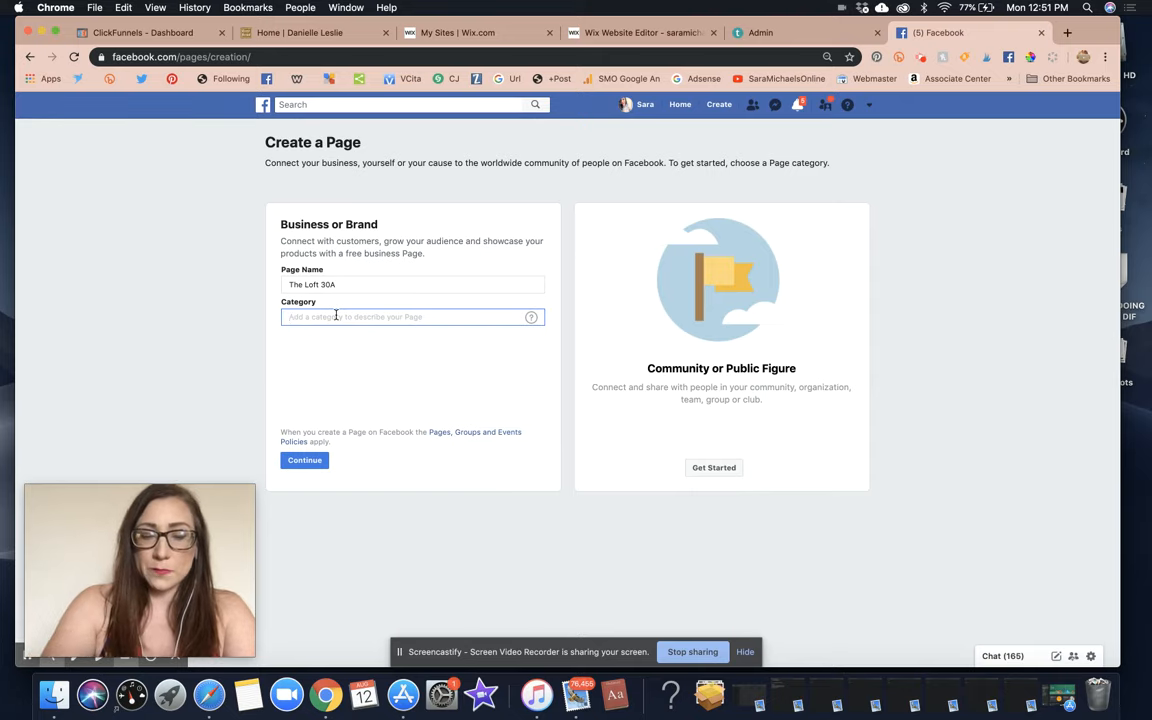
pyautogui.write('web')
pyautogui.click(316, 362)
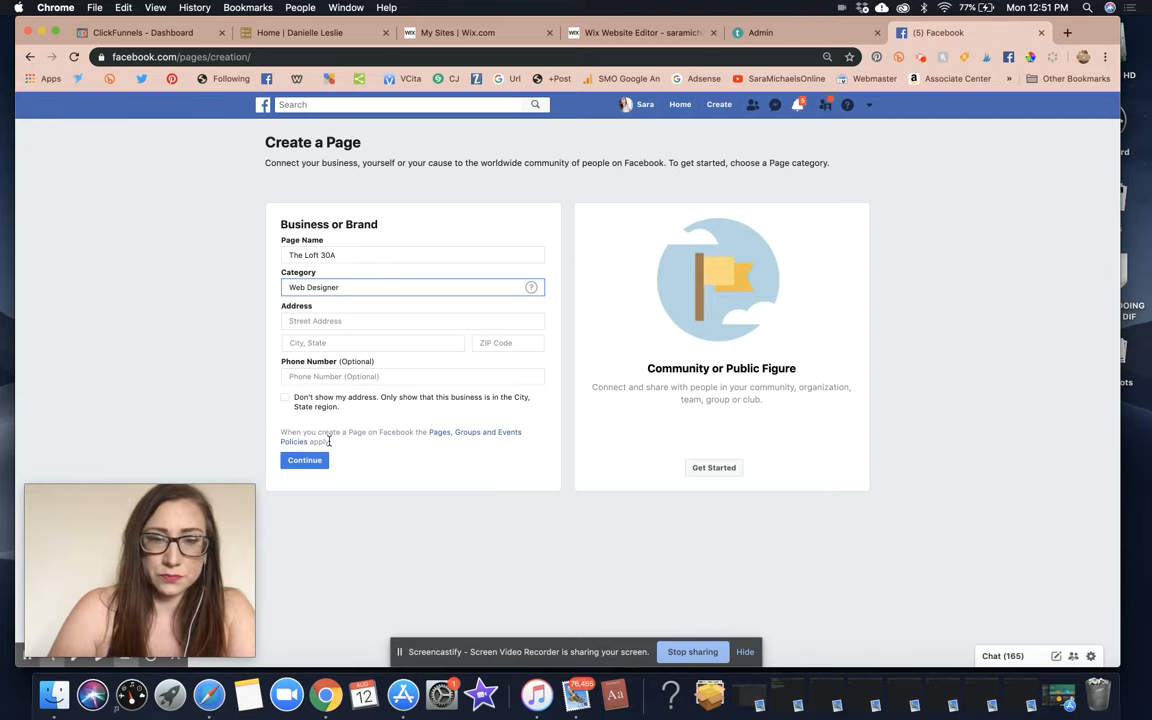
pyautogui.tripleClick(367, 292)
pyautogui.click(738, 467)
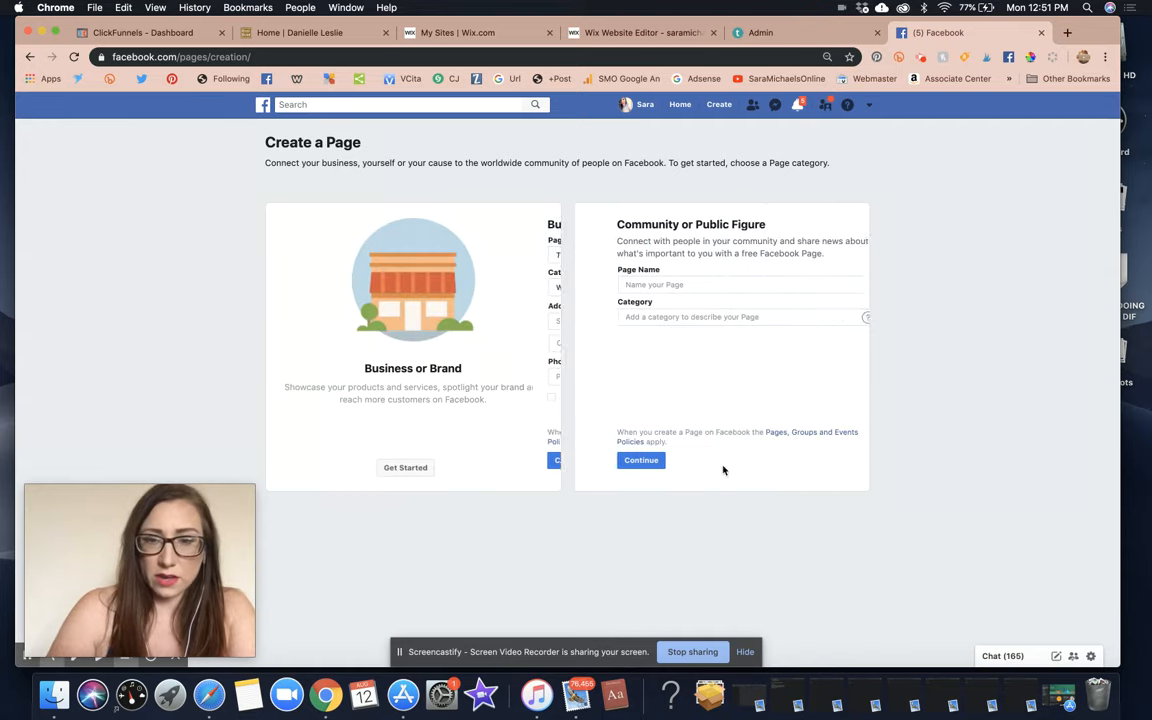
pyautogui.click(669, 284)
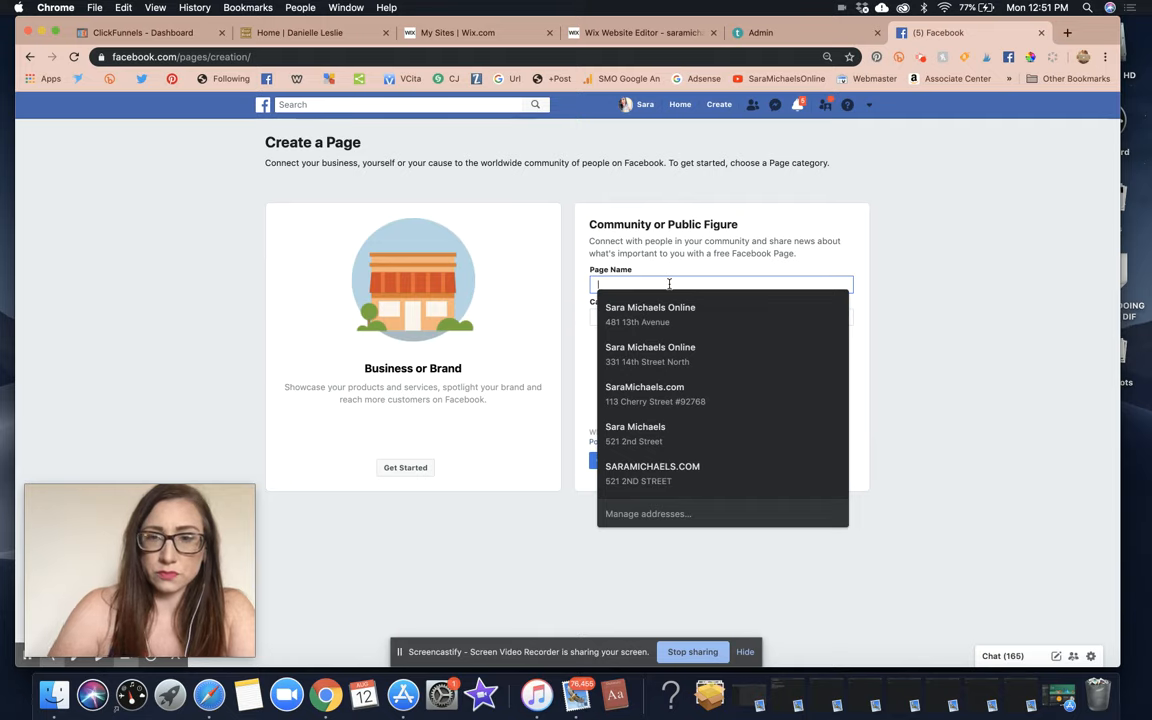
pyautogui.click(405, 466)
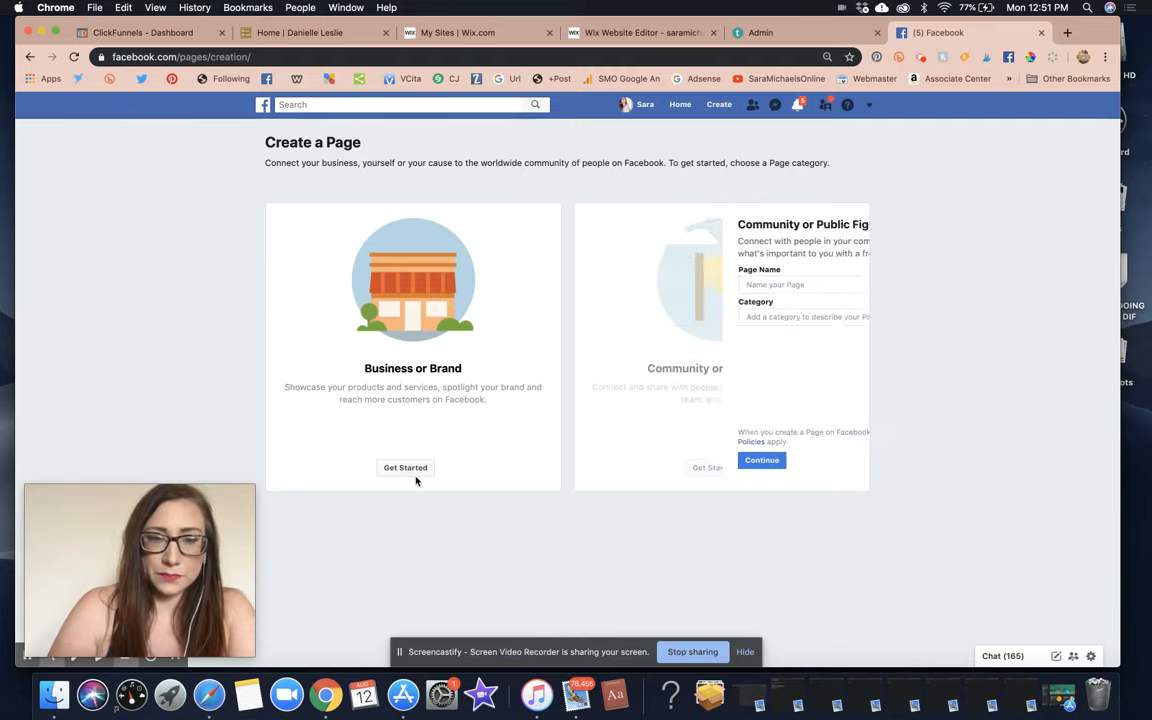
pyautogui.click(390, 326)
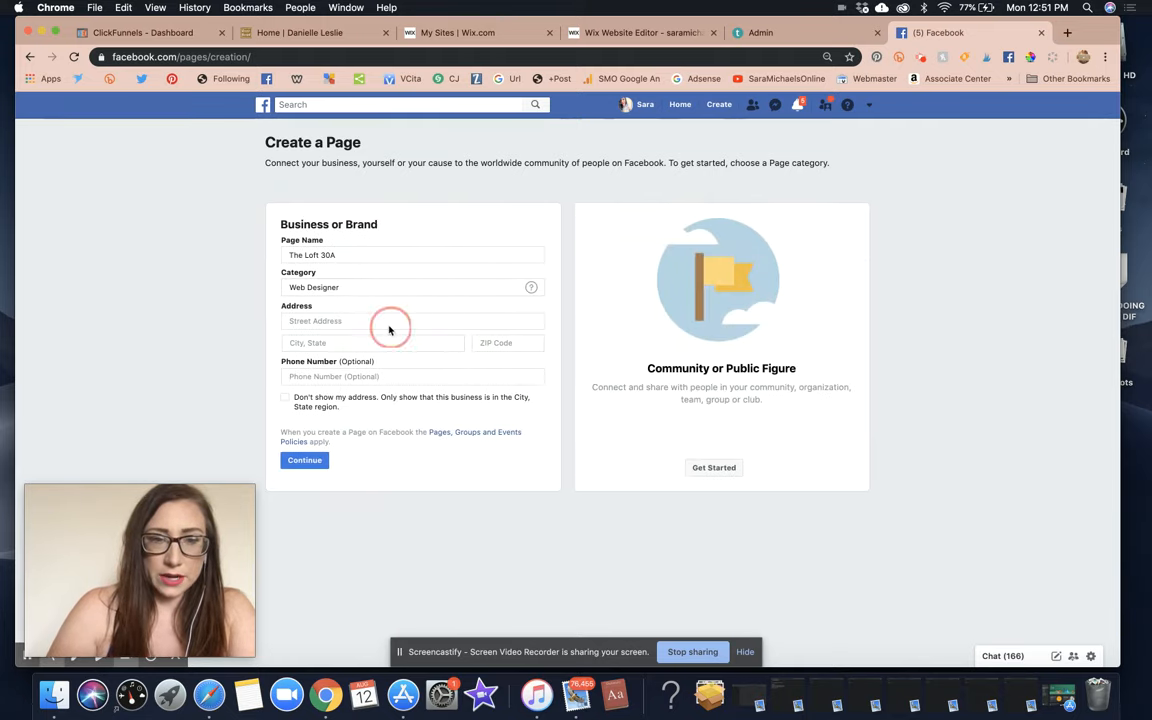
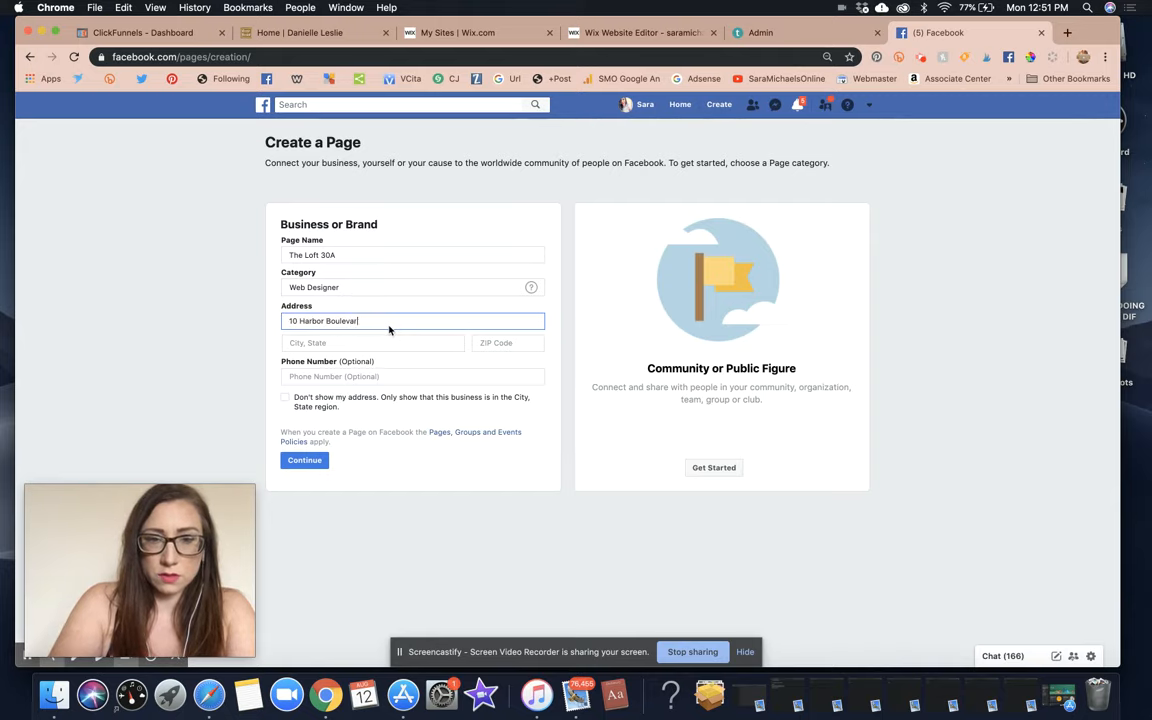
pyautogui.press('Tab')
pyautogui.write('Dest')
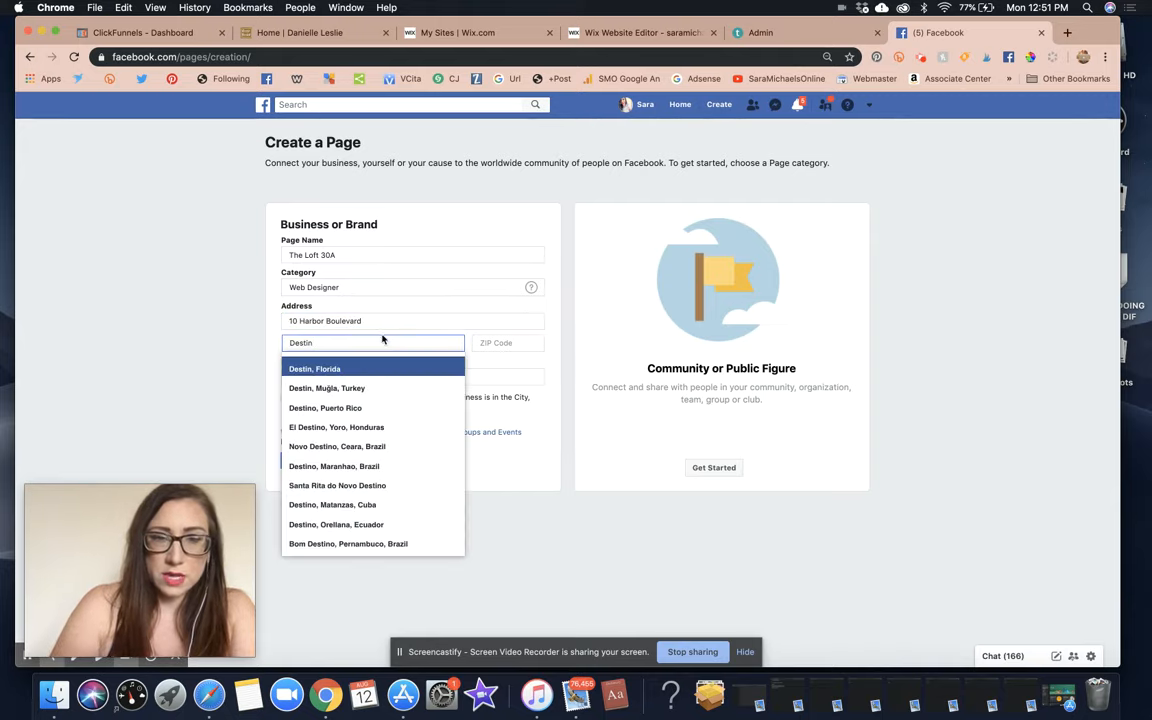
pyautogui.press('Return')
# Look up the Destin, FL ZIP code in a new Google tab.
pyautogui.click(525, 342)
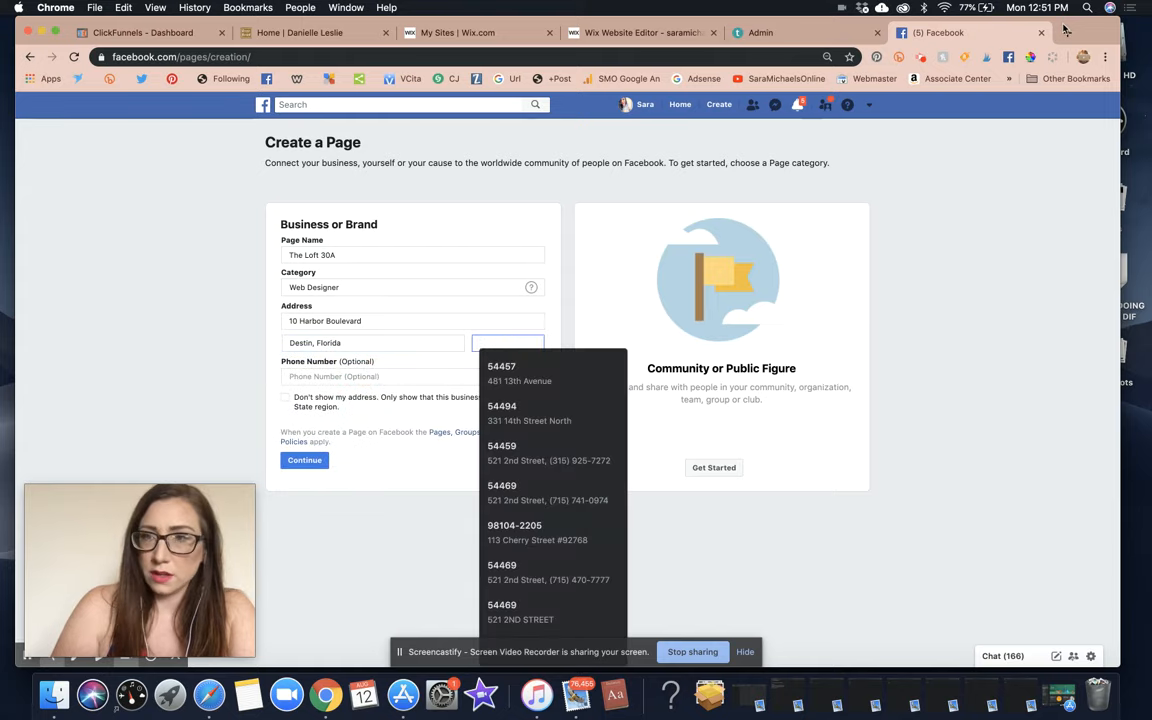
pyautogui.click(1067, 33)
pyautogui.write('destn f')
pyautogui.press('BackSpace')
pyautogui.press('BackSpace')
pyautogui.press('BackSpace')
pyautogui.write('in ')
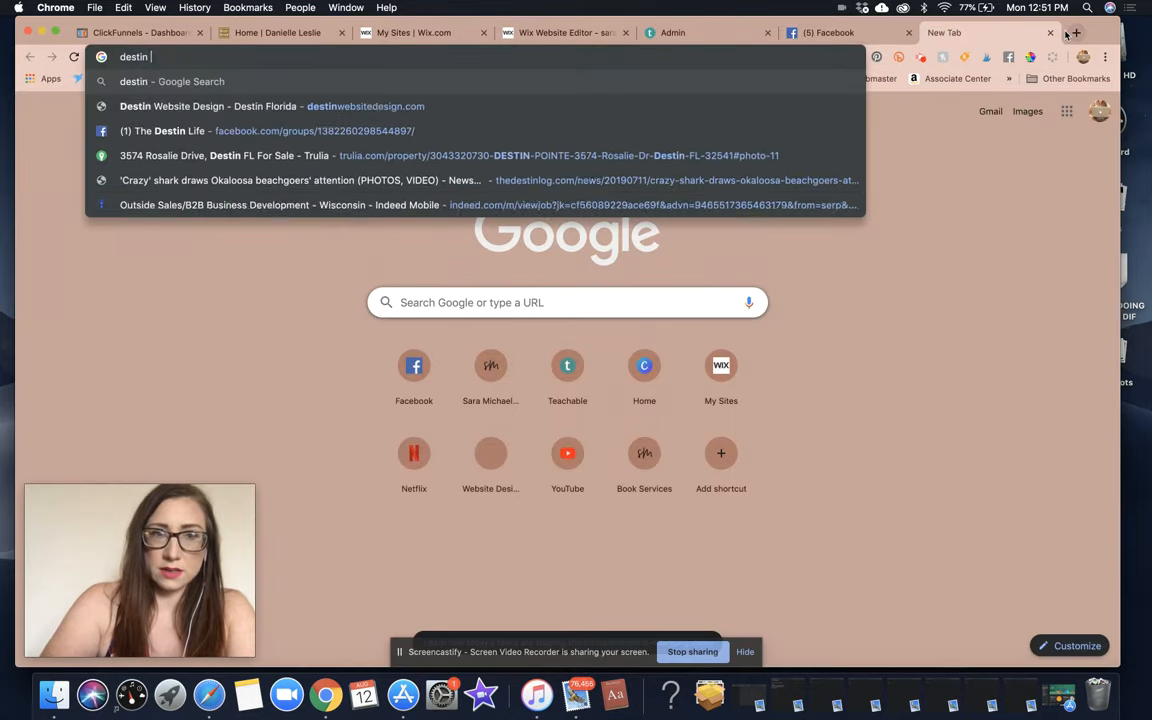
pyautogui.write('fl zip code')
pyautogui.press('Return')
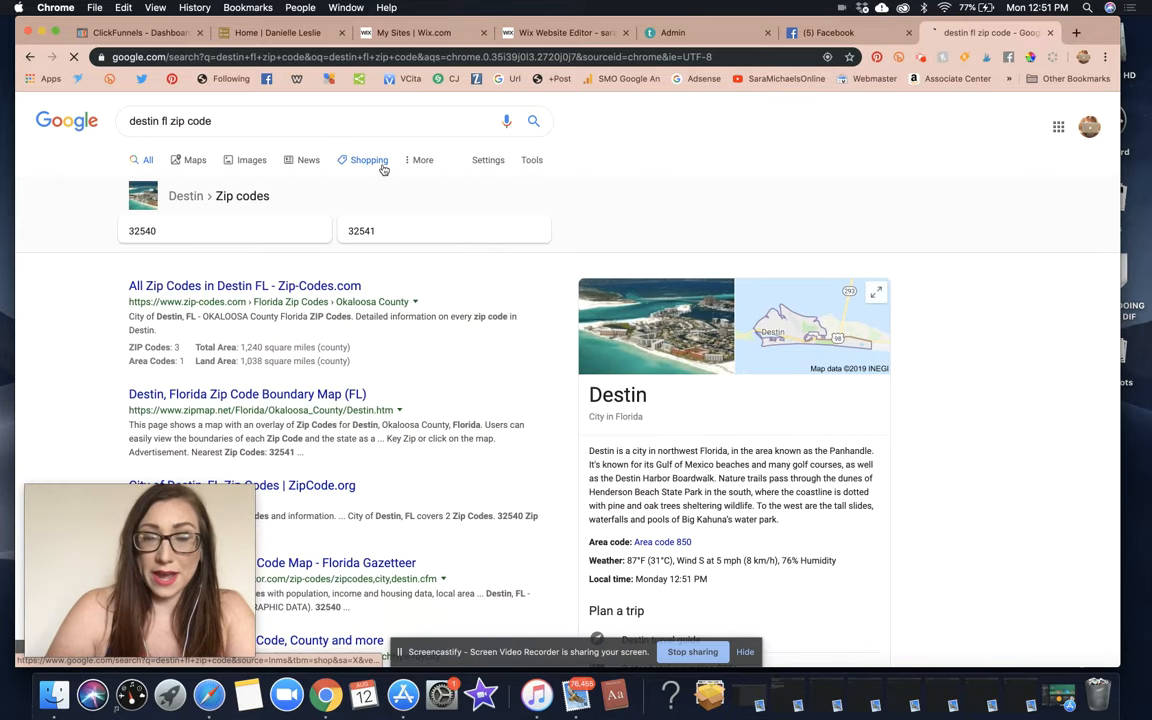
pyautogui.click(830, 33)
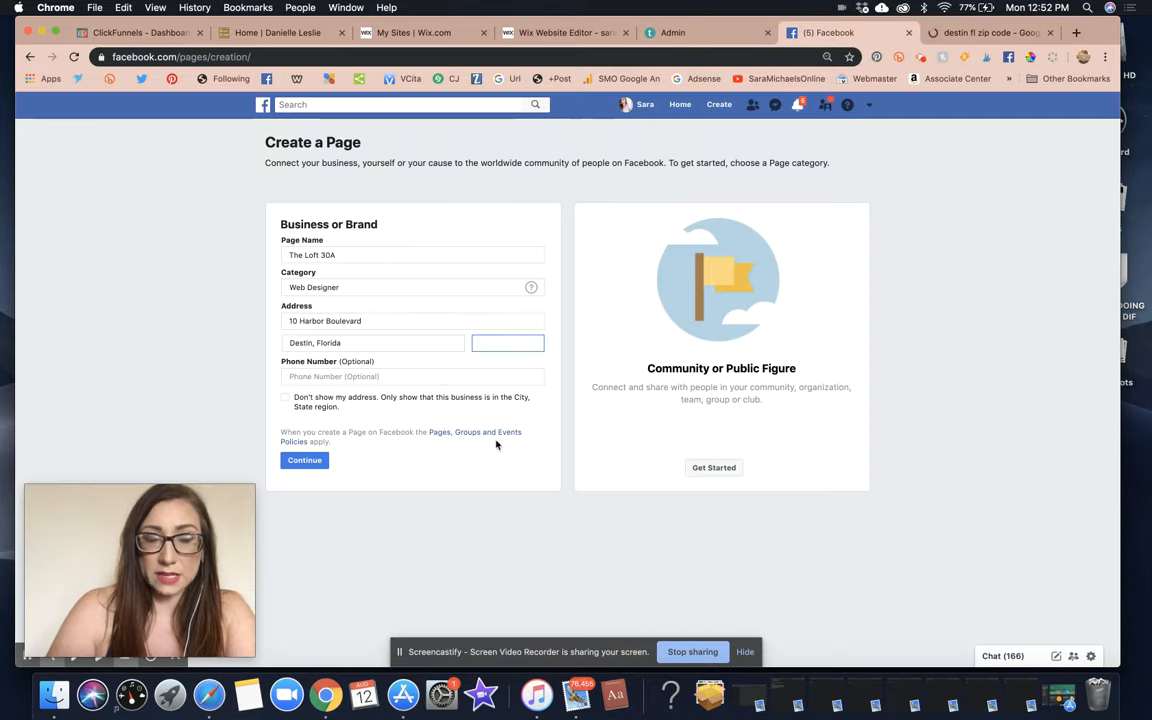
# Enter ZIP code 32540, then review the page name, street address and city entries.
pyautogui.write('32540')
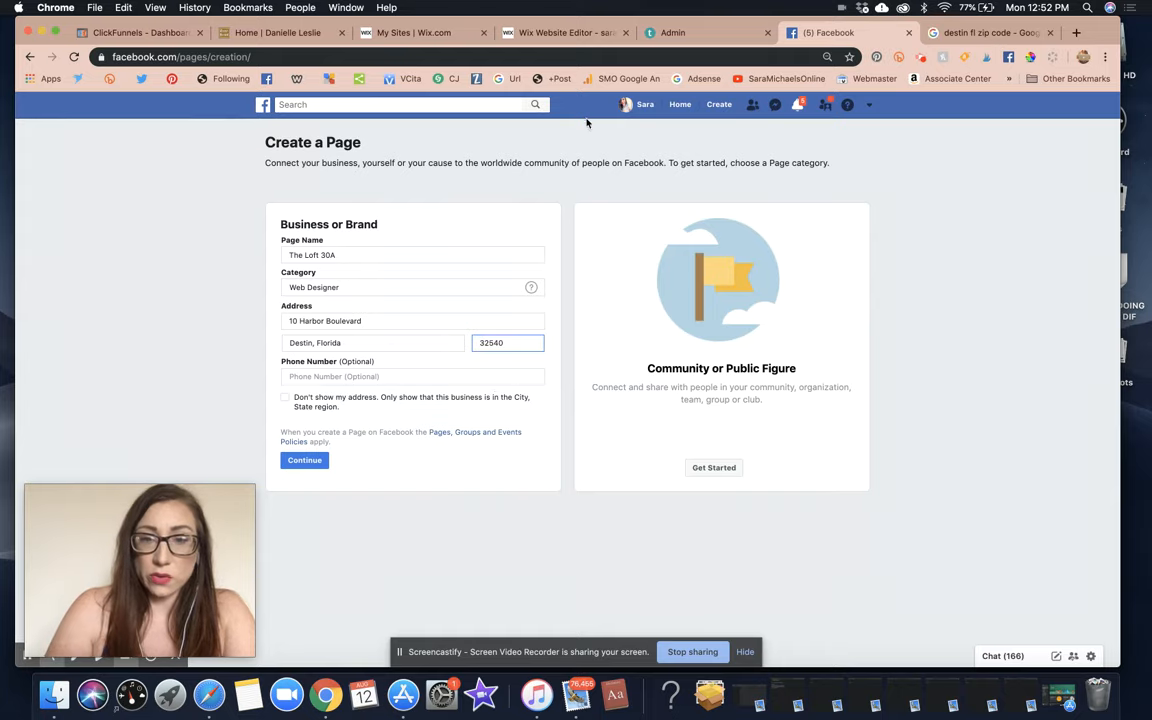
pyautogui.click(522, 220)
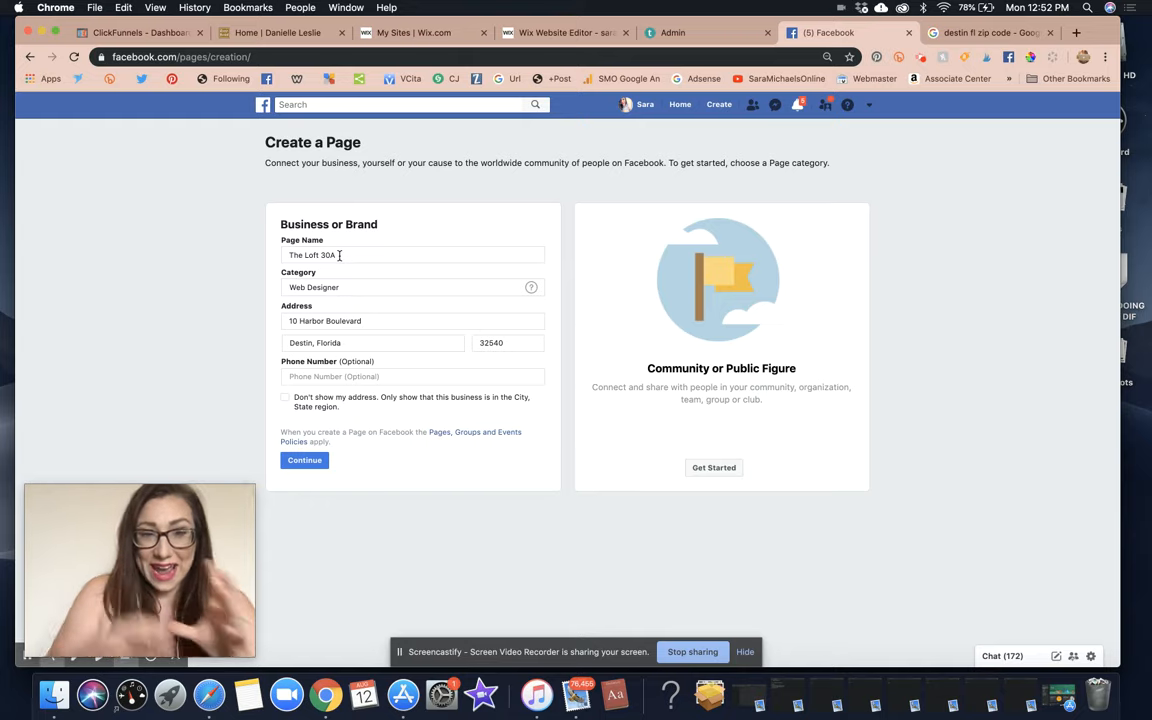
pyautogui.click(342, 255)
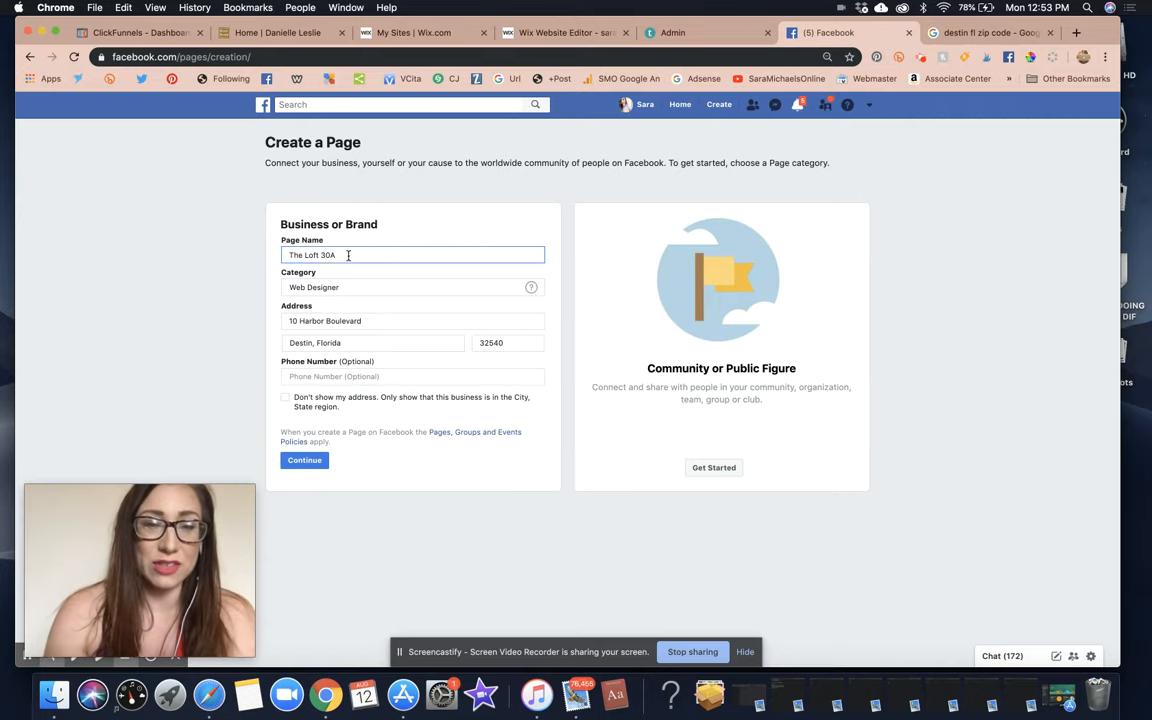
pyautogui.moveTo(293, 255); pyautogui.dragTo(336, 257)
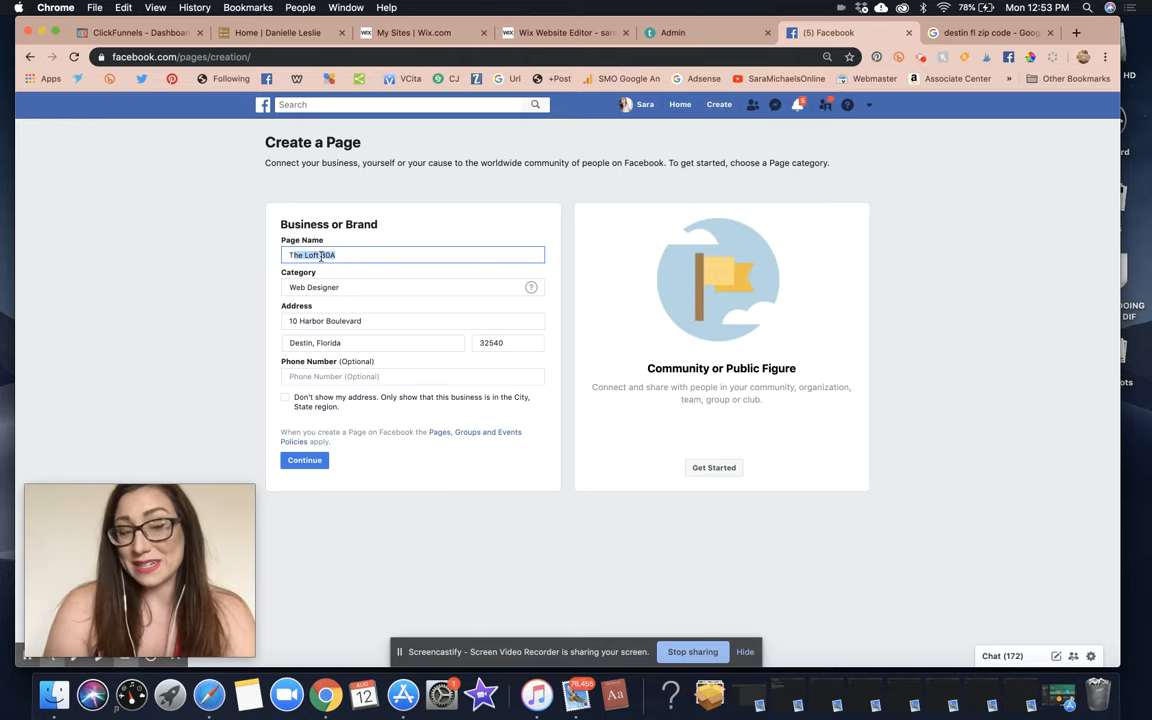
pyautogui.click(416, 221)
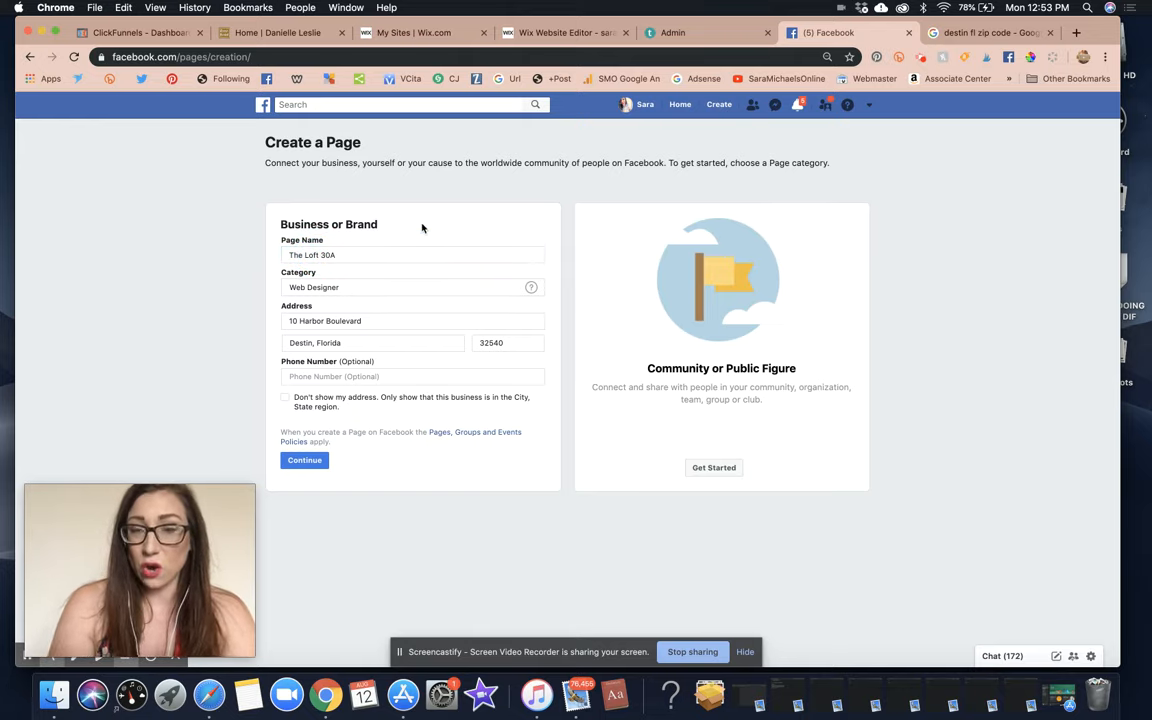
pyautogui.click(378, 318)
pyautogui.click(378, 342)
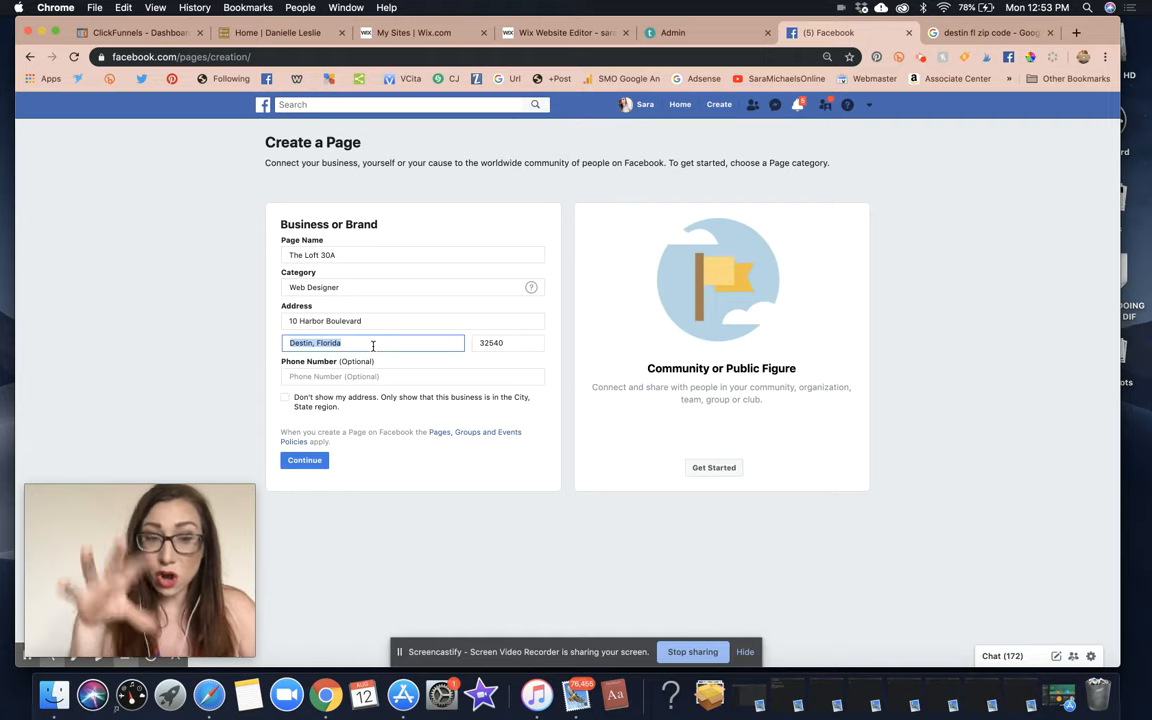
# Enter the business phone number and submit the form to create the page.
pyautogui.click(334, 374)
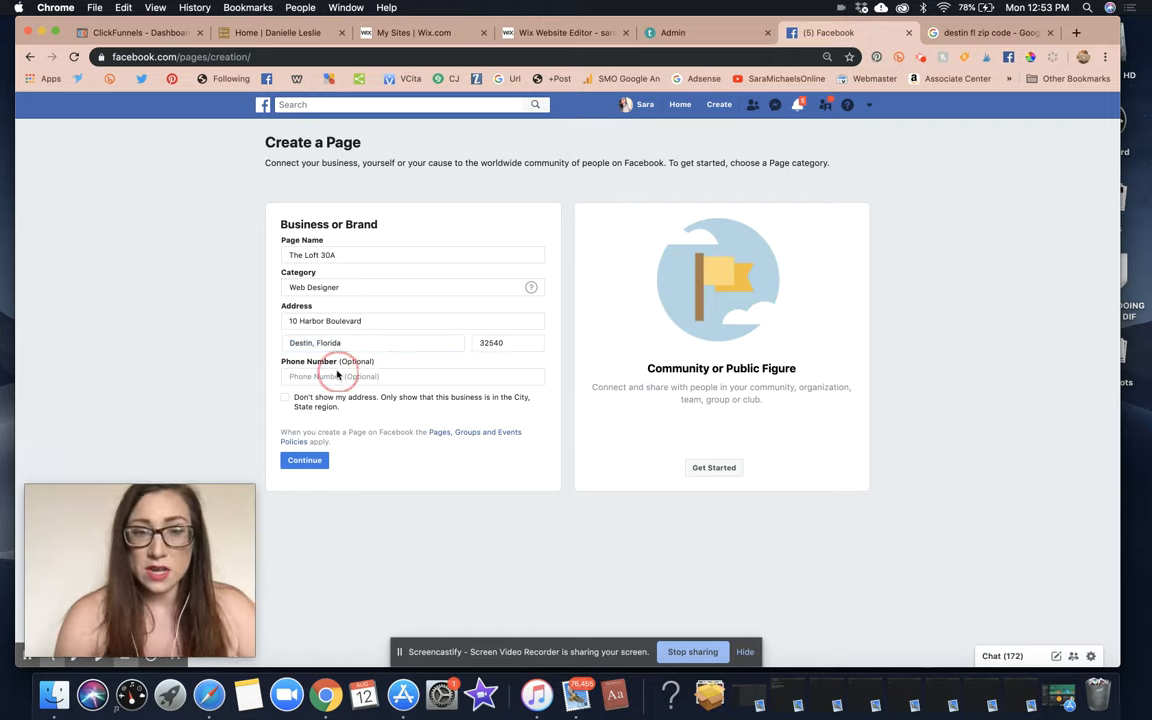
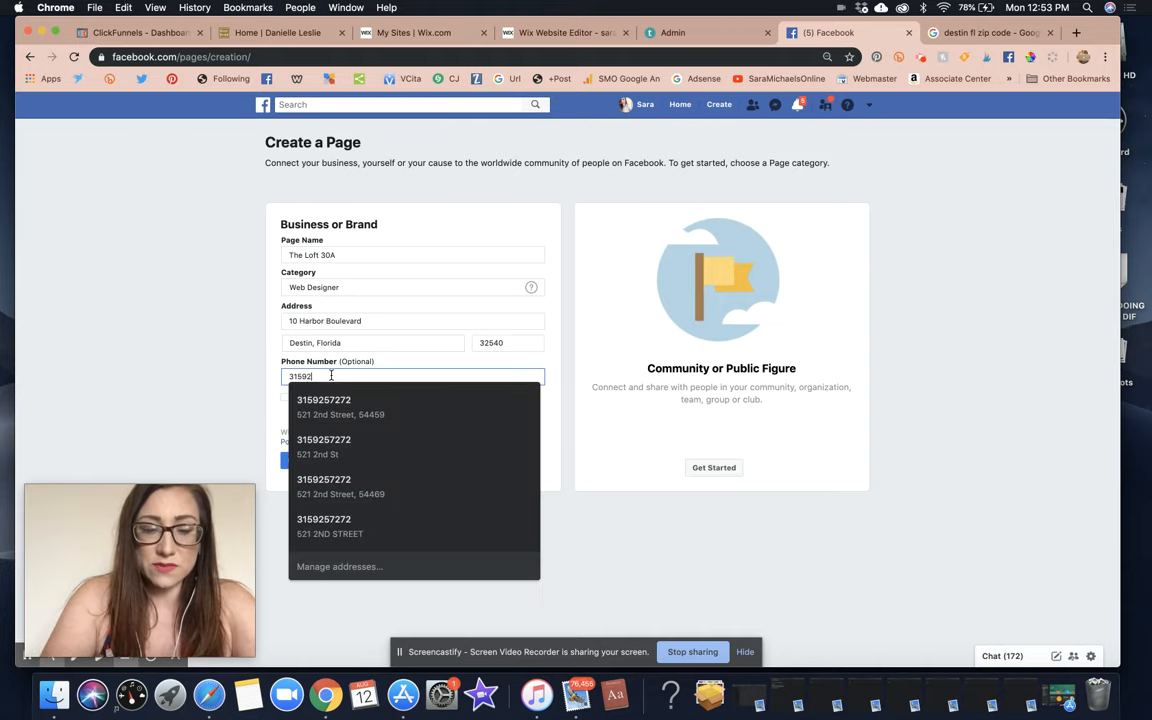
pyautogui.click(572, 218)
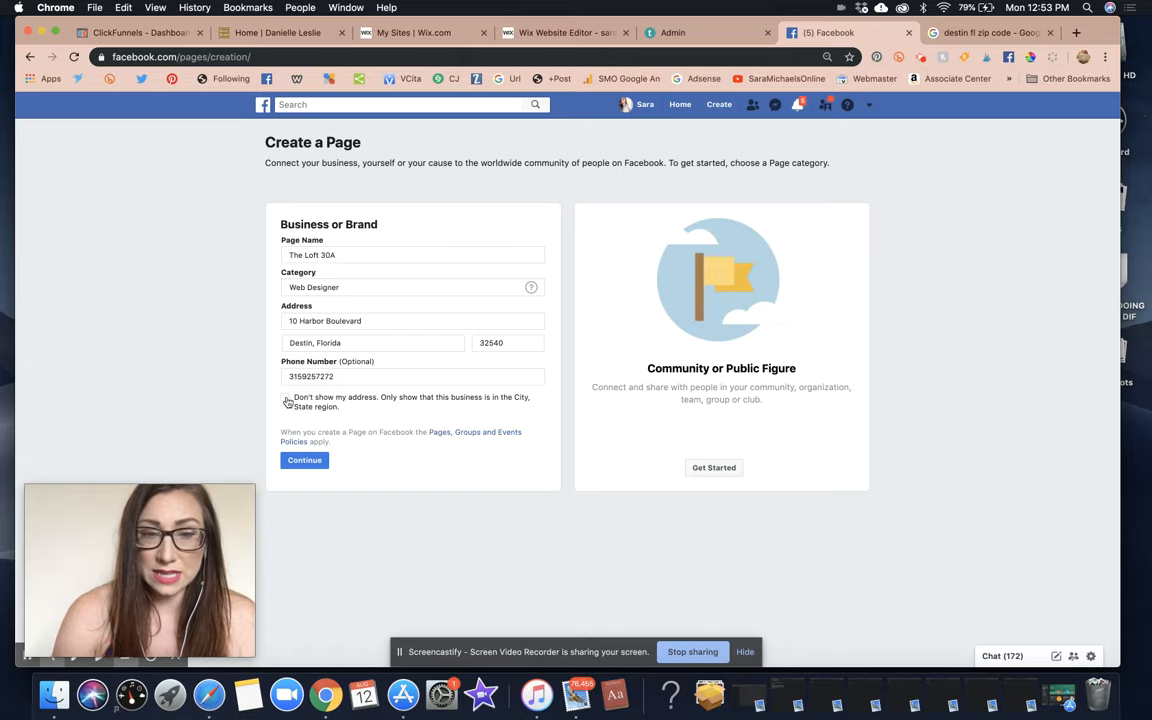
pyautogui.click(318, 460)
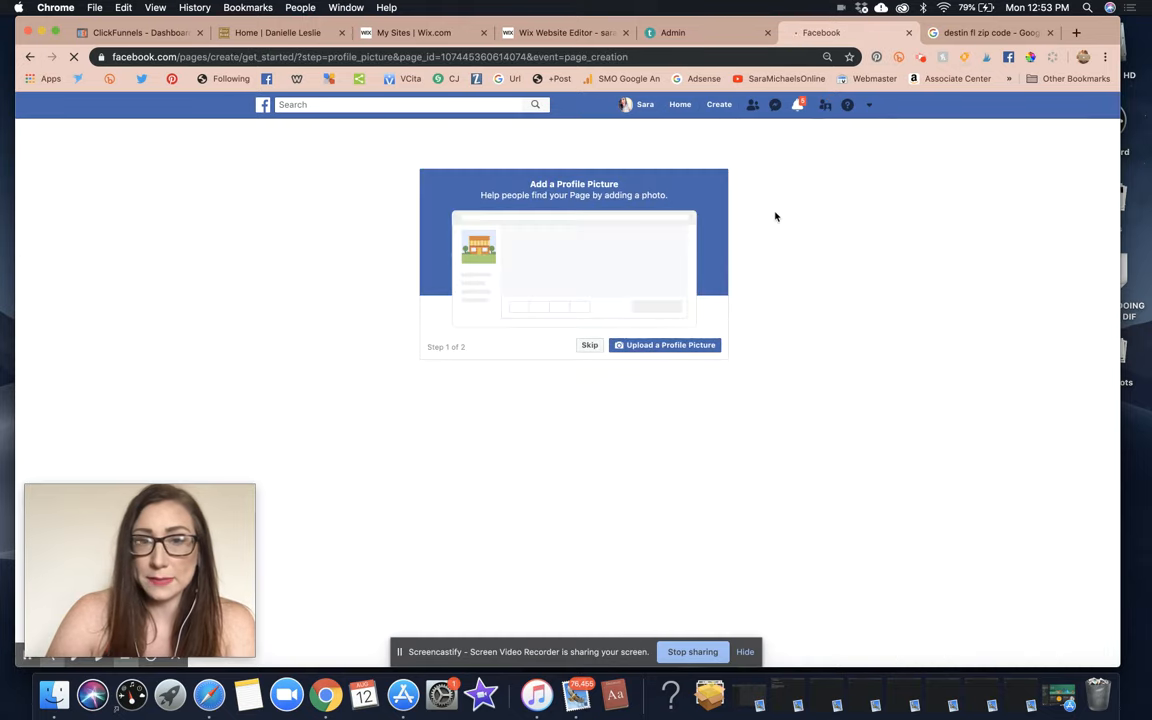
# Skip the Add a Profile Picture and Add a Cover Photo dialogs.
pyautogui.click(590, 347)
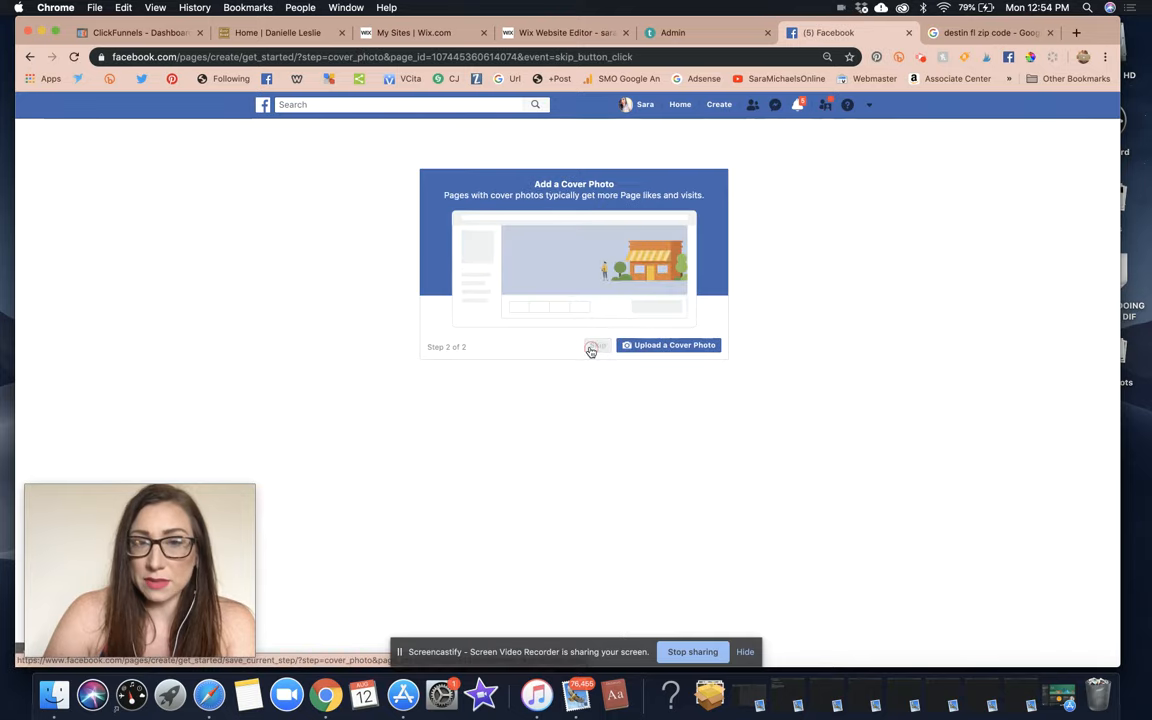
pyautogui.click(594, 346)
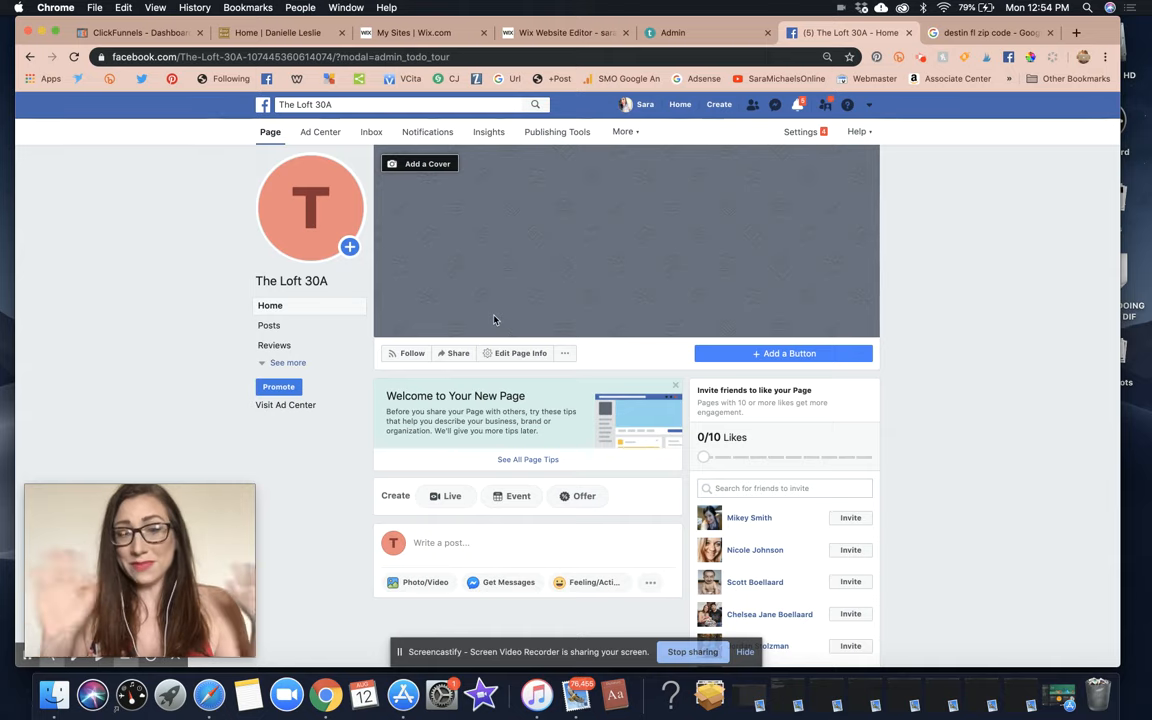
pyautogui.press('super+shift+5')
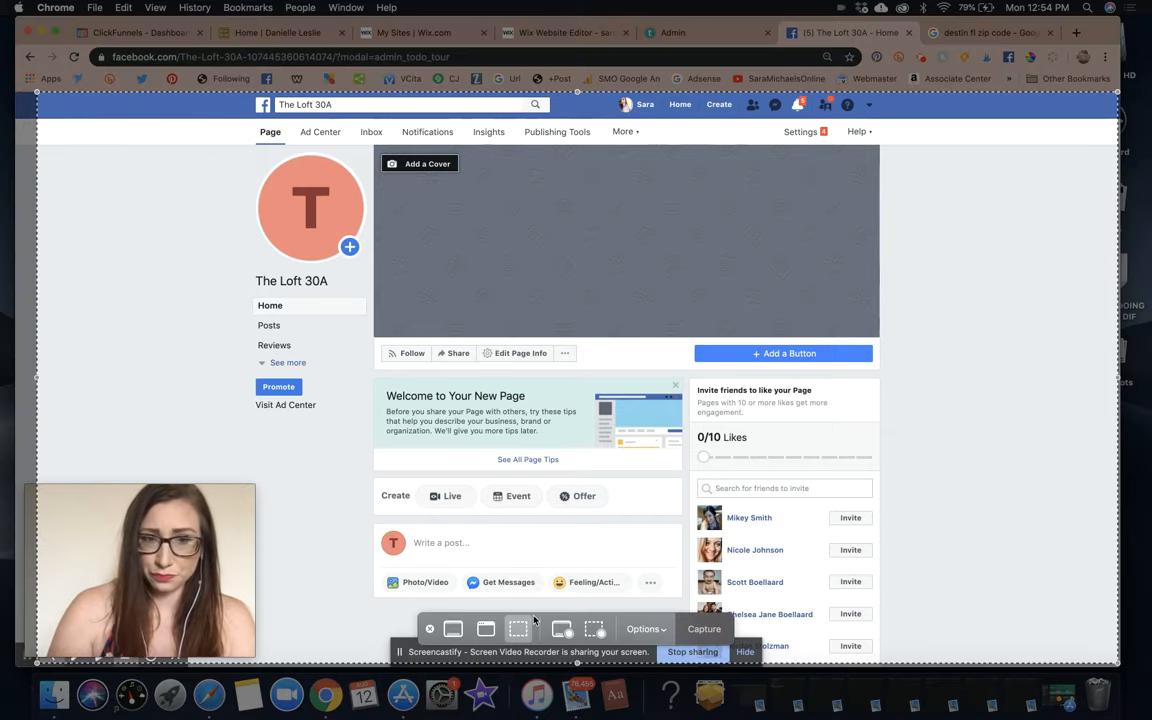
pyautogui.click(704, 628)
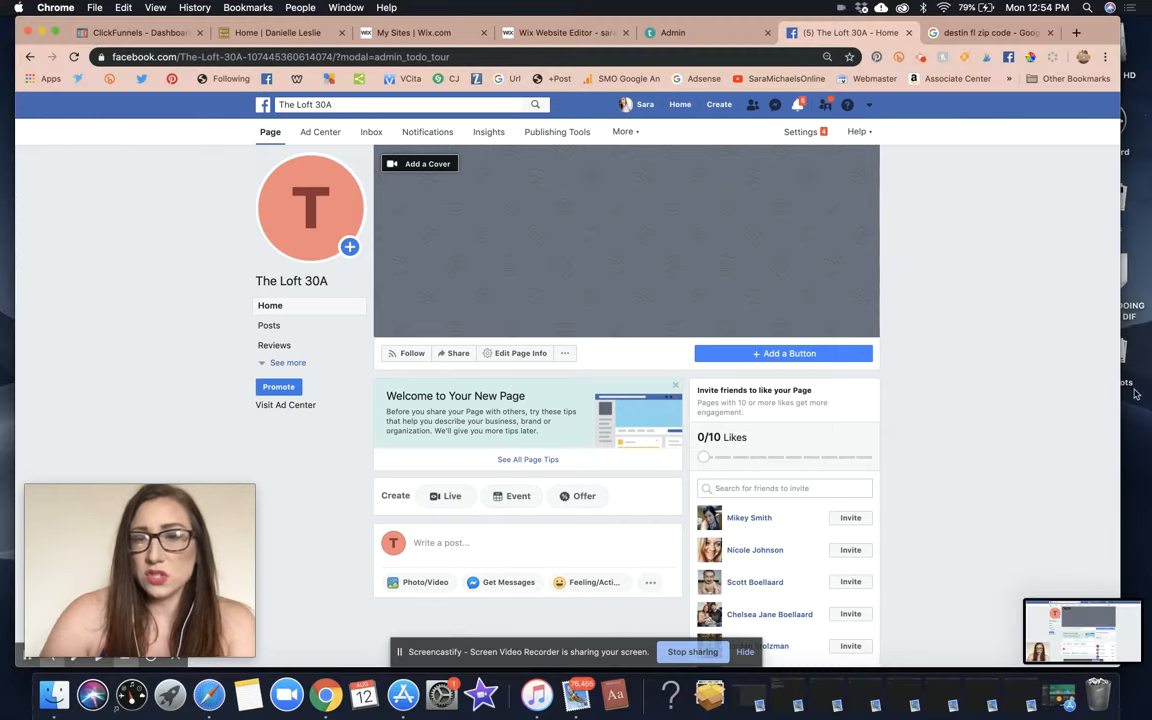
pyautogui.click(411, 166)
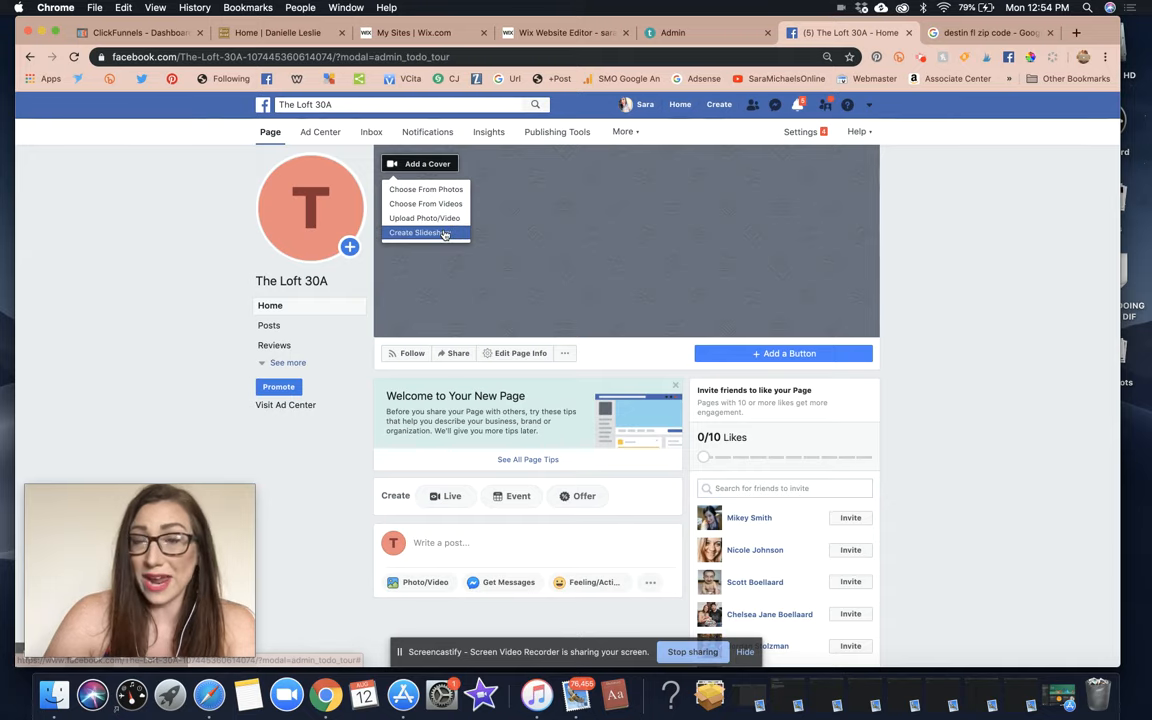
pyautogui.click(925, 234)
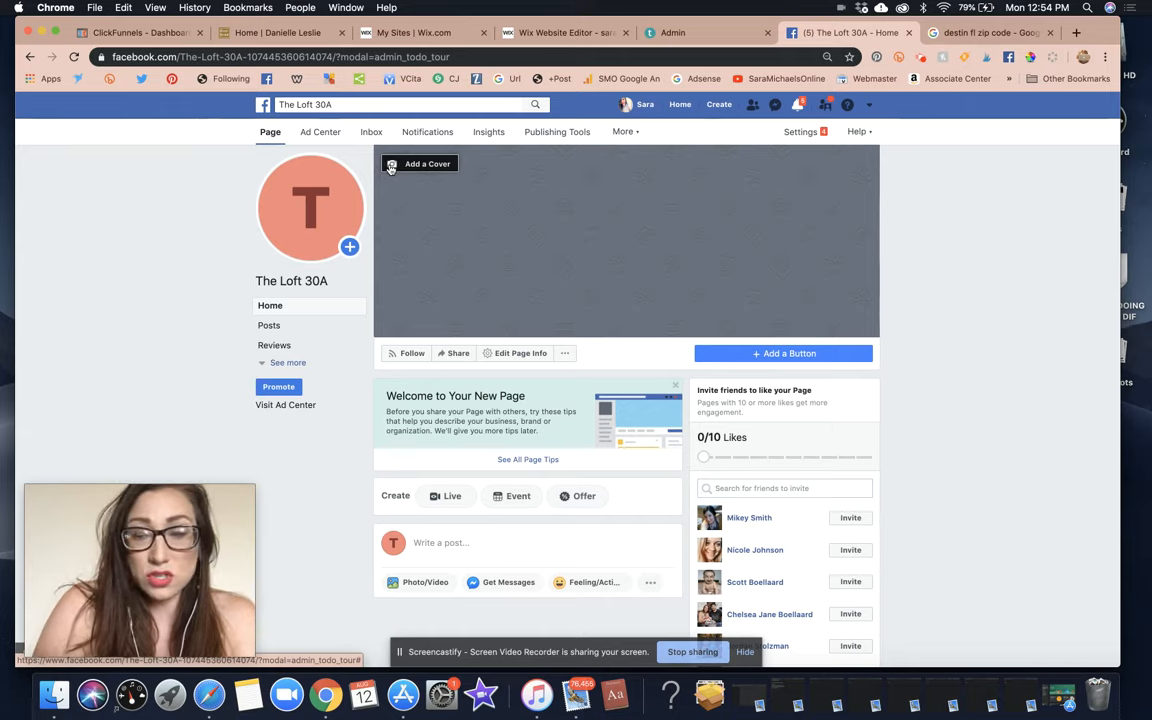
pyautogui.click(965, 32)
# Load canva.com from the address bar of the ZIP code search tab.
pyautogui.click(788, 59)
pyautogui.write('cnva')
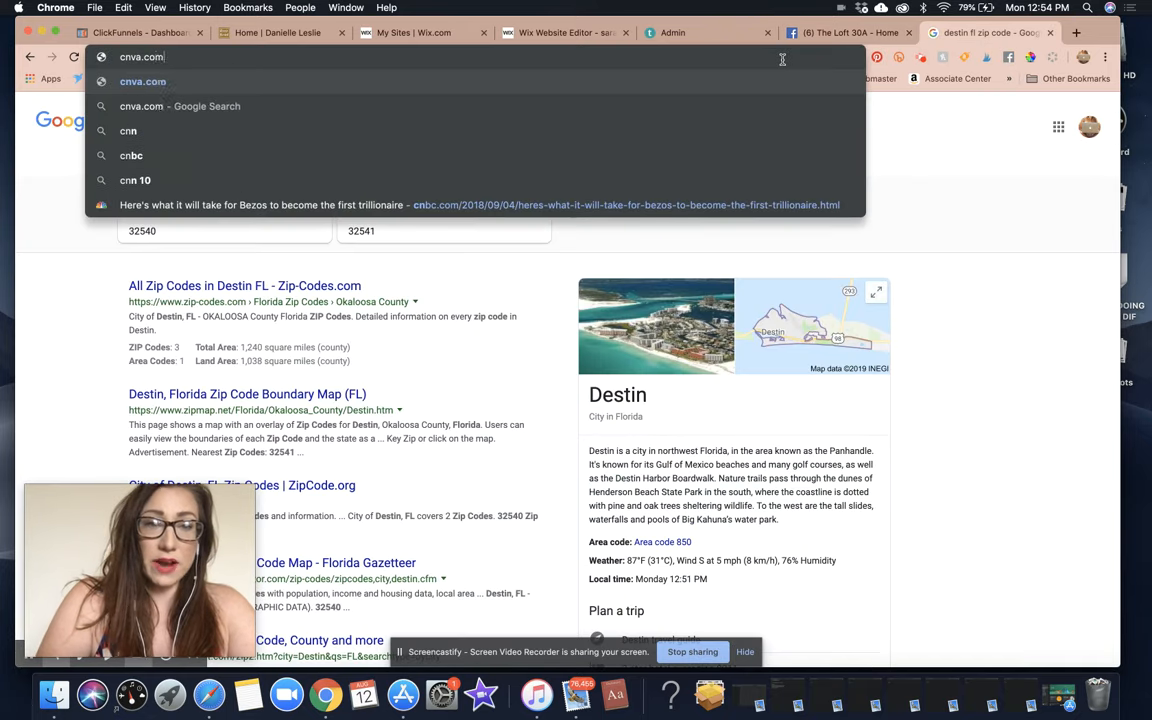
pyautogui.press('BackSpace')
pyautogui.press('BackSpace')
pyautogui.press('BackSpace')
pyautogui.write('anva')
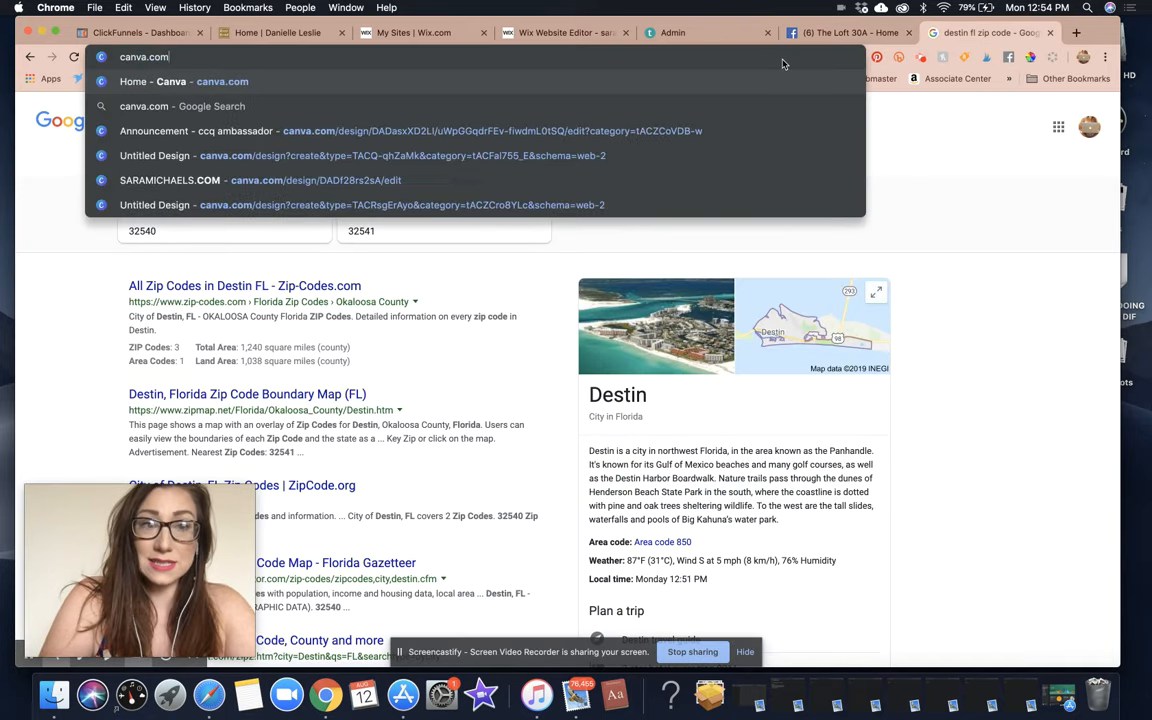
pyautogui.press('Return')
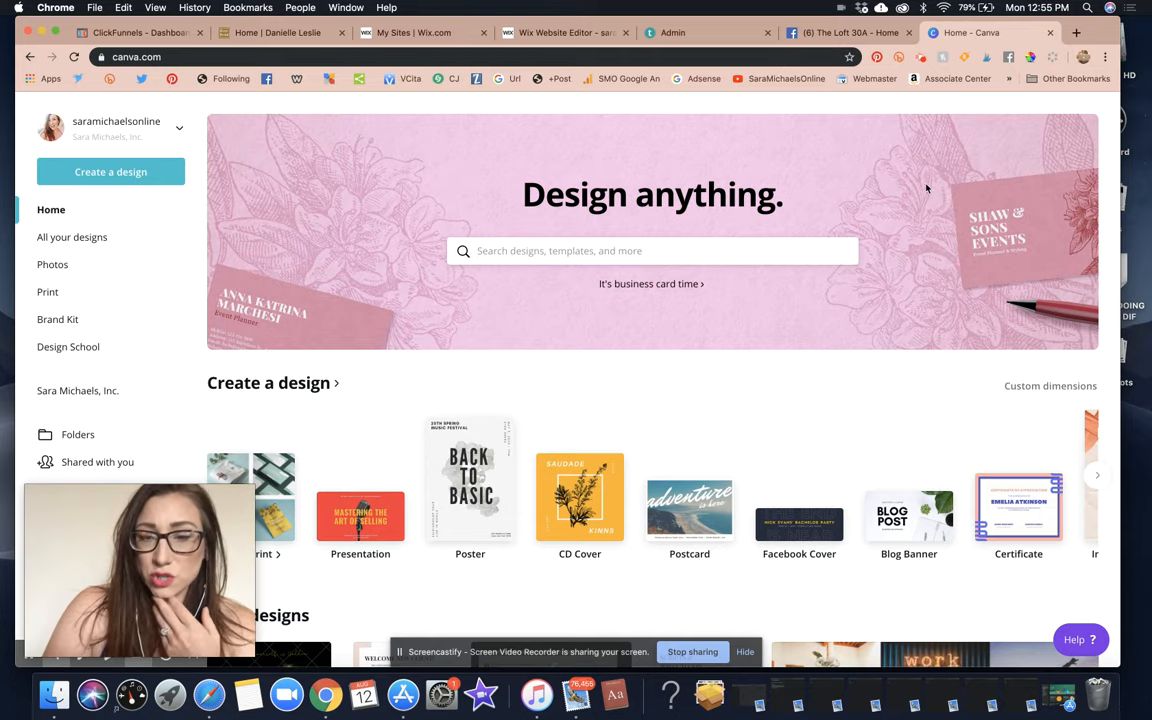
# Start a Facebook Cover design from Canva's Create a design tiles.
pyautogui.click(602, 60)
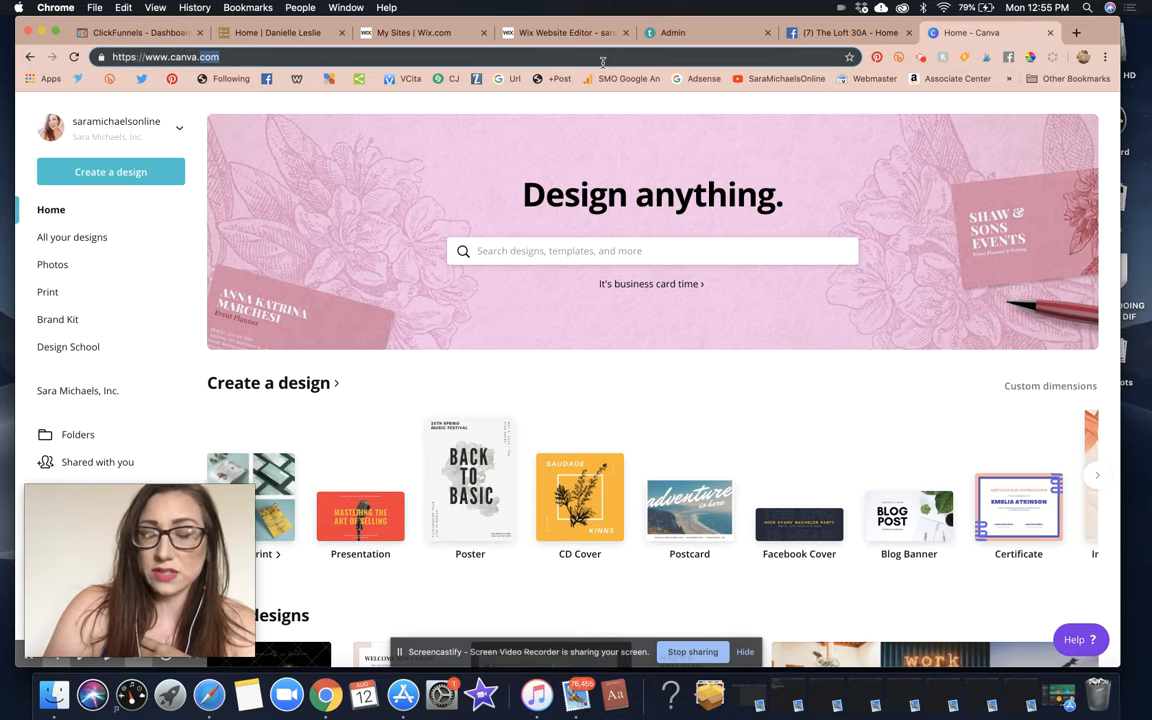
pyautogui.click(603, 62)
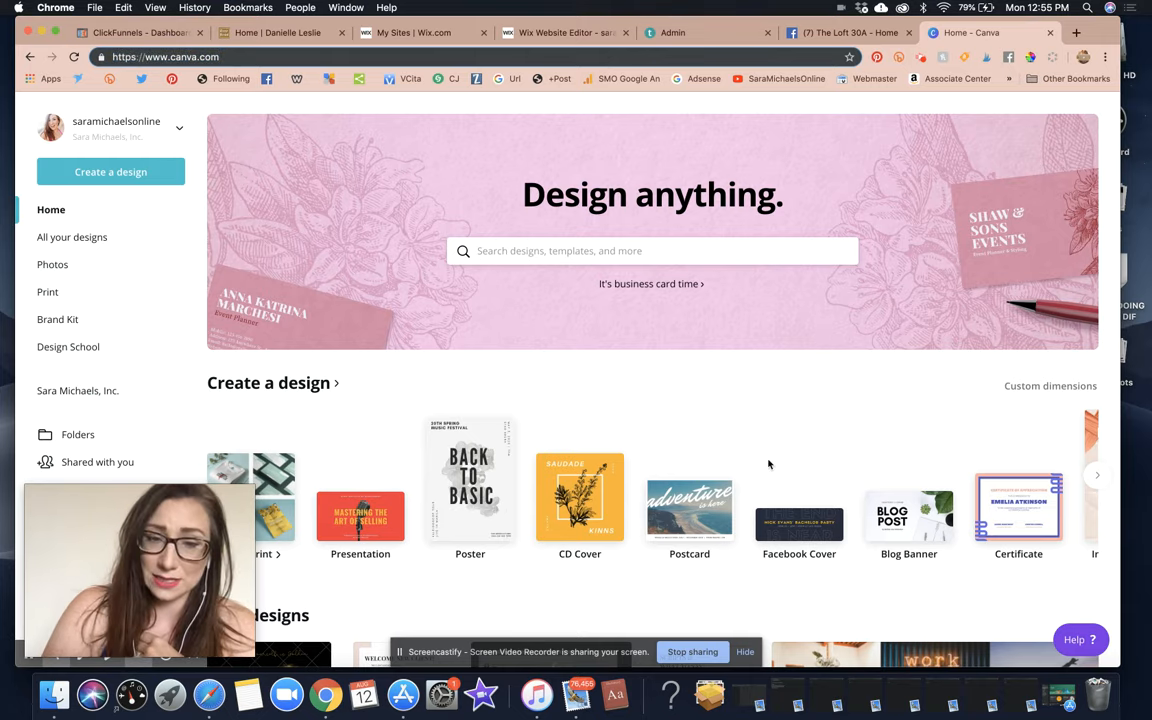
pyautogui.scroll(-3, 766, 465)
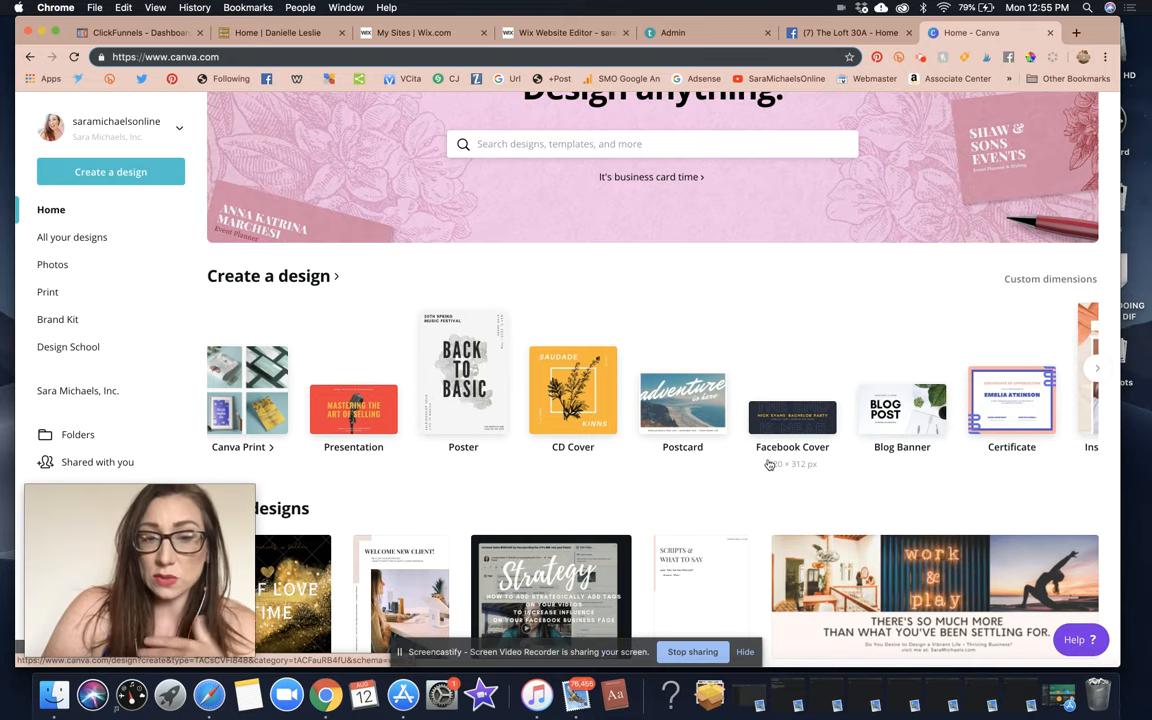
pyautogui.scroll(-1, 768, 465)
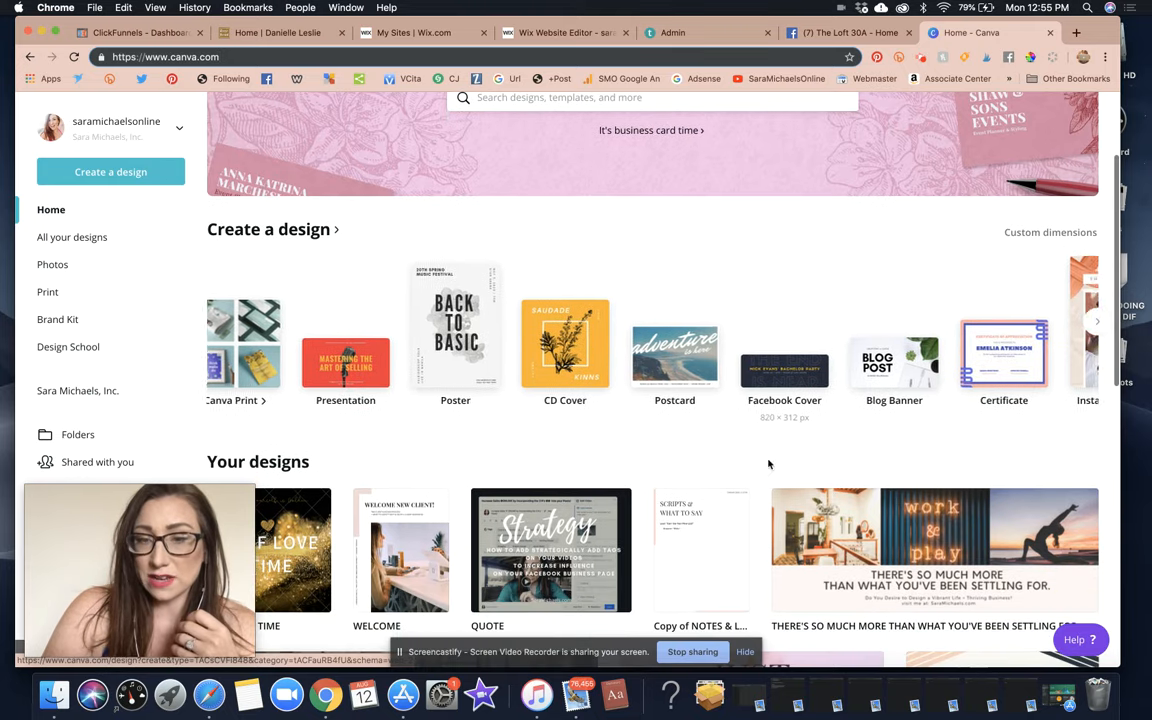
pyautogui.click(795, 369)
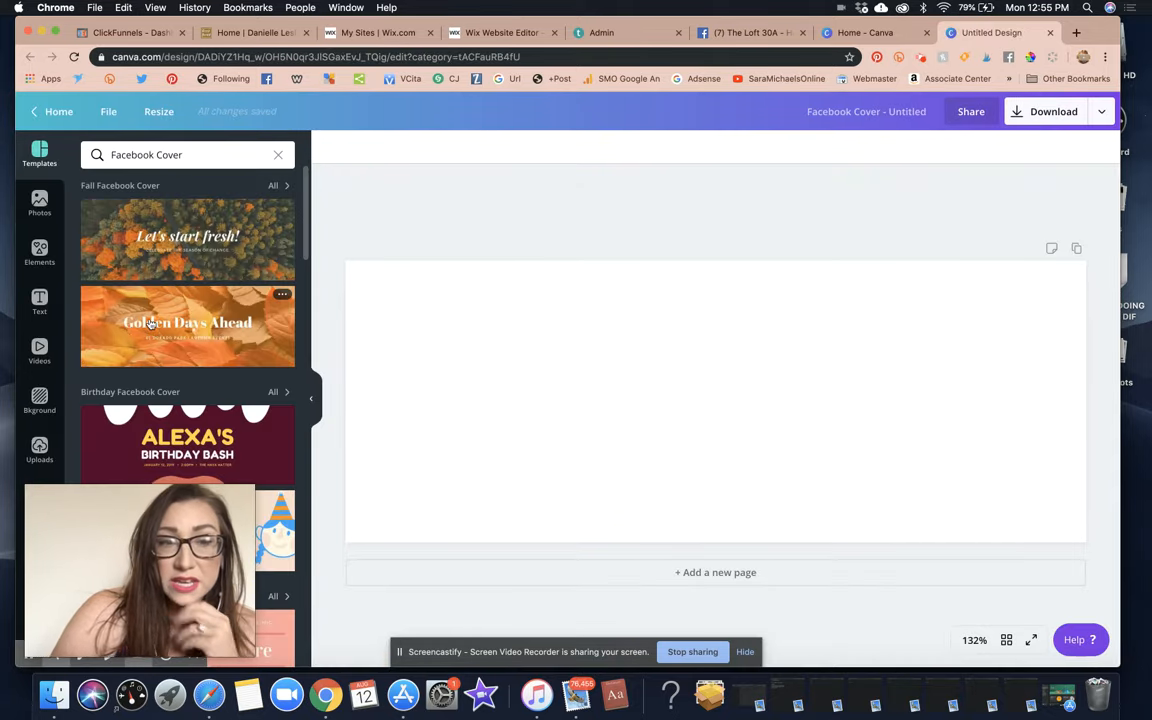
# Apply the Adventure template, with its bridge photo and script title, to the cover.
pyautogui.scroll(-3, 150, 323)
pyautogui.scroll(-5, 150, 323)
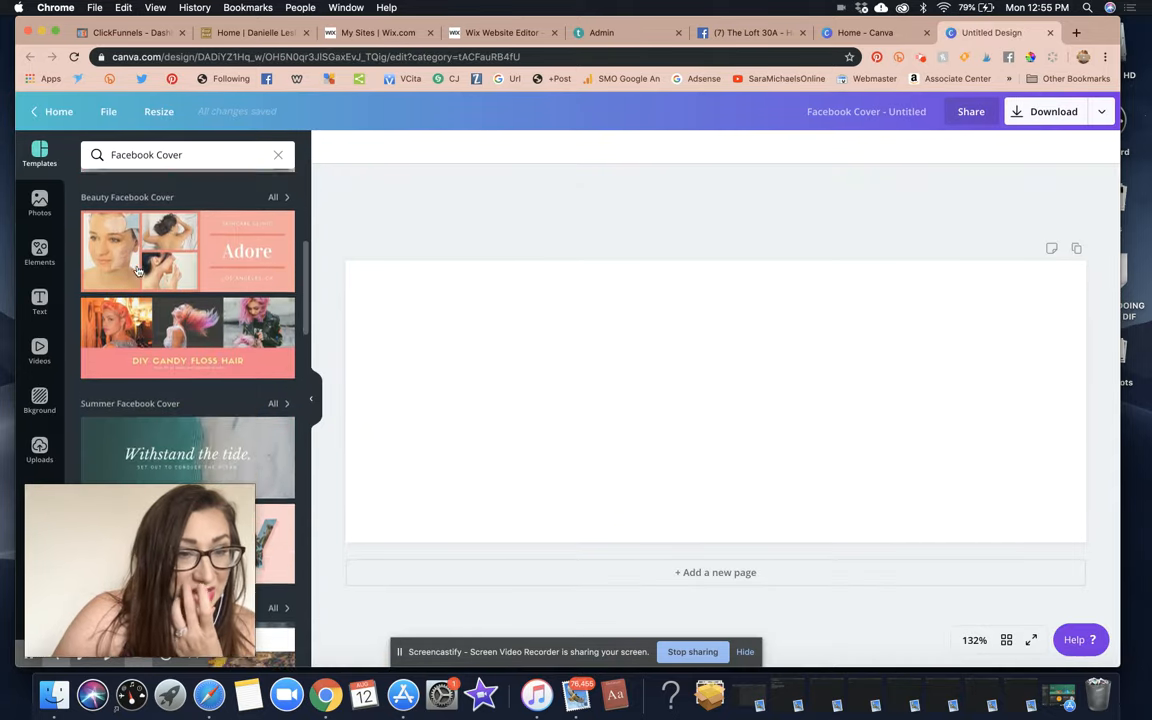
pyautogui.scroll(-6, 138, 270)
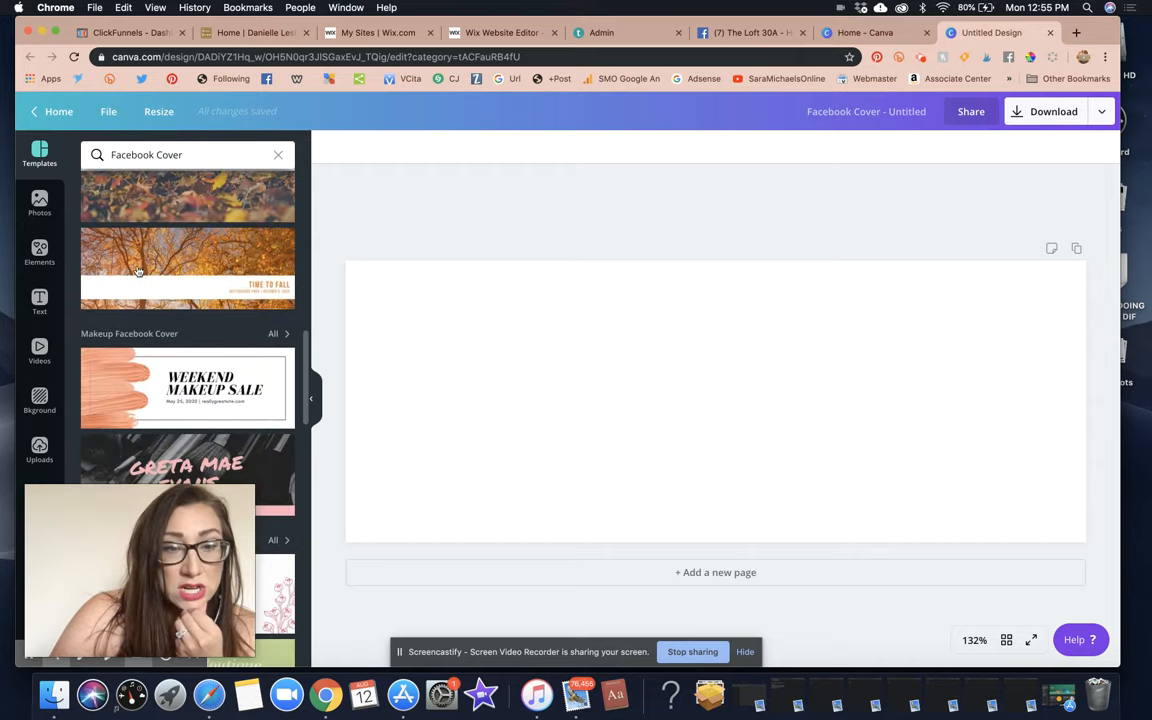
pyautogui.scroll(-8, 138, 272)
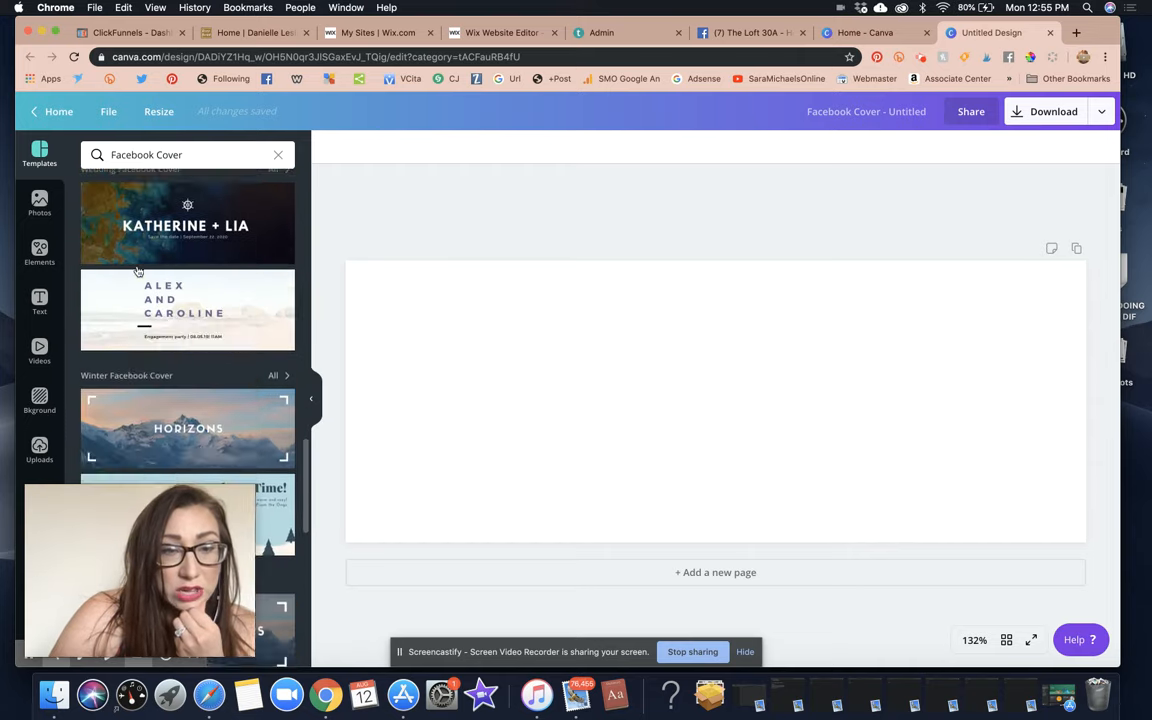
pyautogui.scroll(-6, 138, 273)
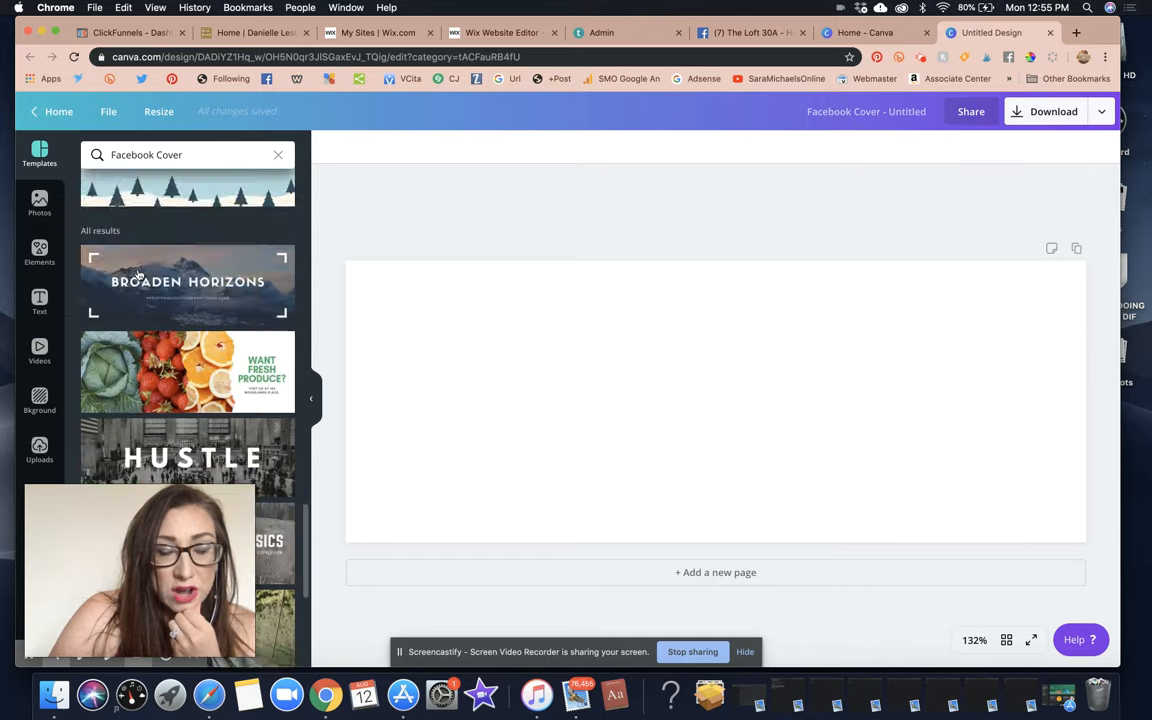
pyautogui.scroll(-5, 138, 273)
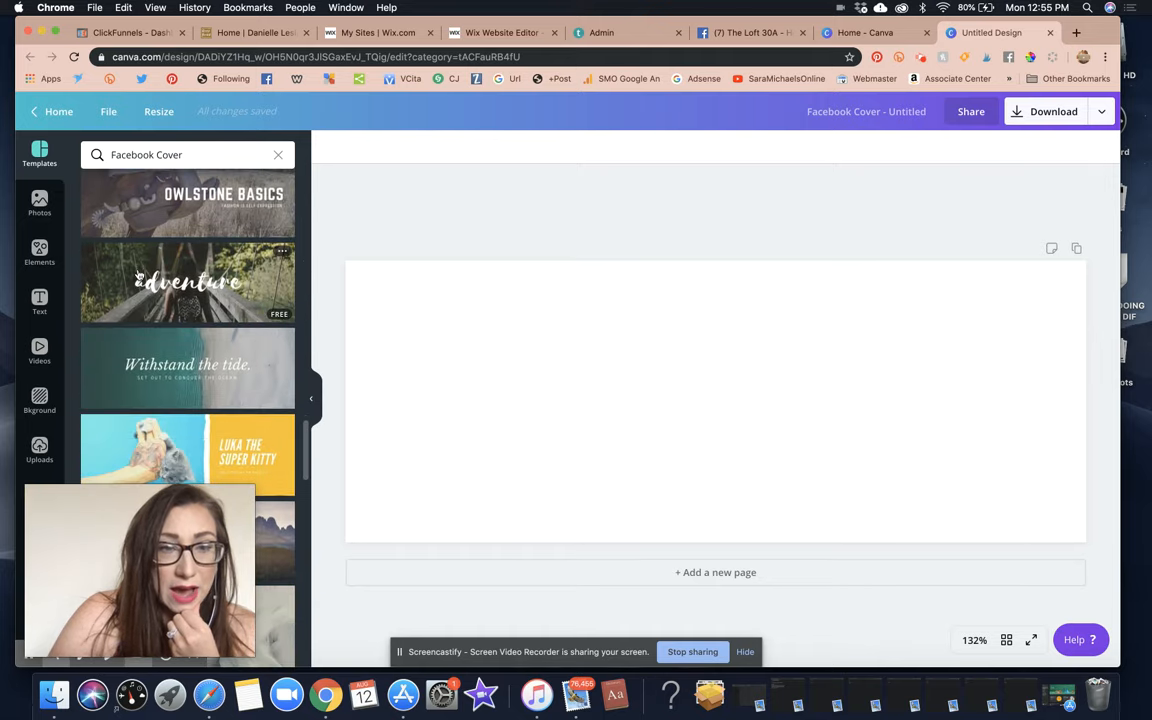
pyautogui.scroll(3, 138, 273)
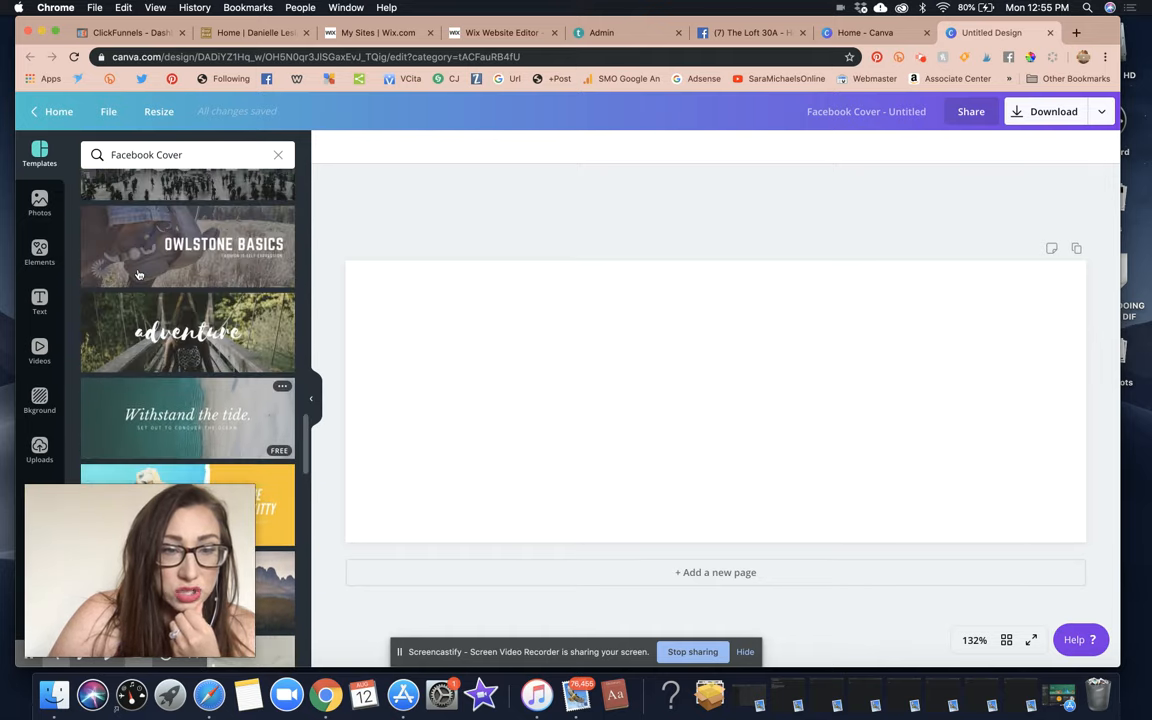
pyautogui.click(120, 322)
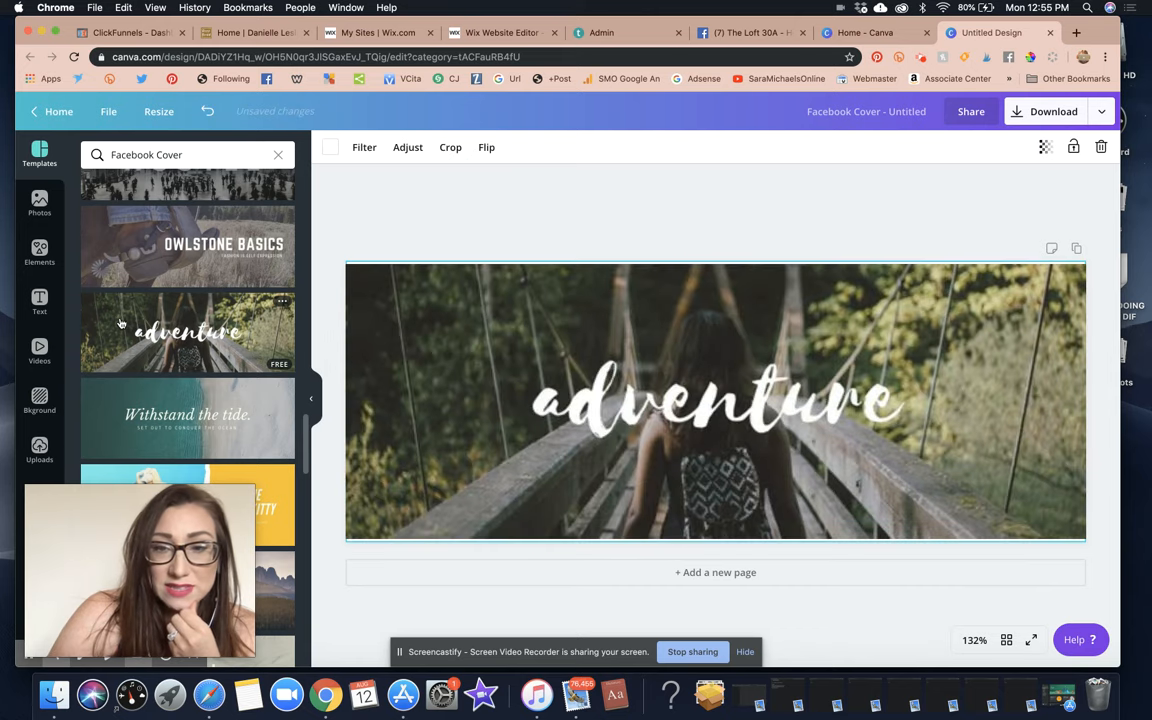
# Replace the cover's script title 'adventure' with 'The Loft 30A'.
pyautogui.click(668, 416)
pyautogui.click(668, 416)
pyautogui.write('The')
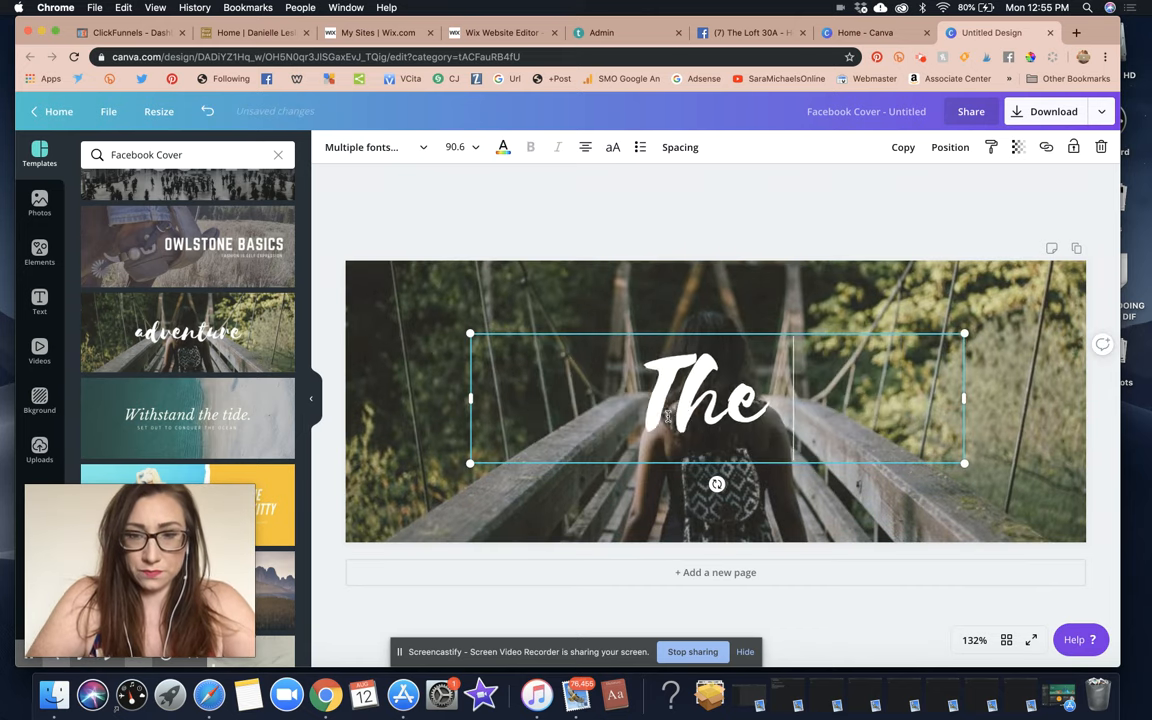
pyautogui.write(' Loft 30A')
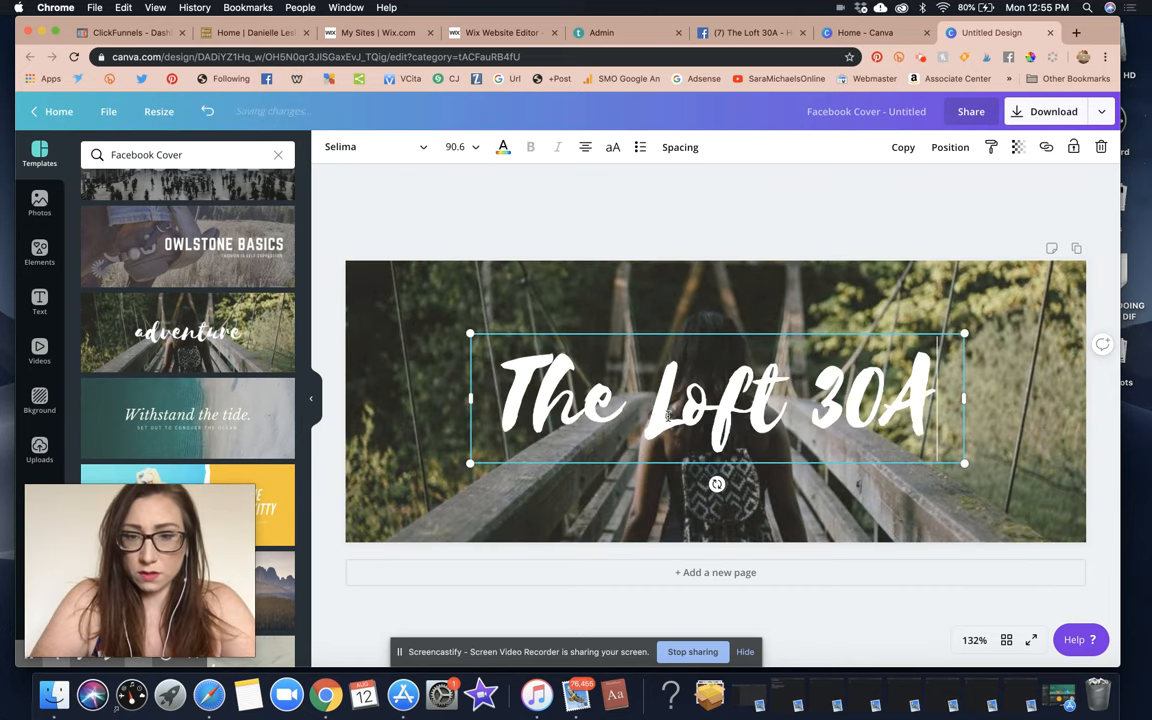
pyautogui.click(779, 248)
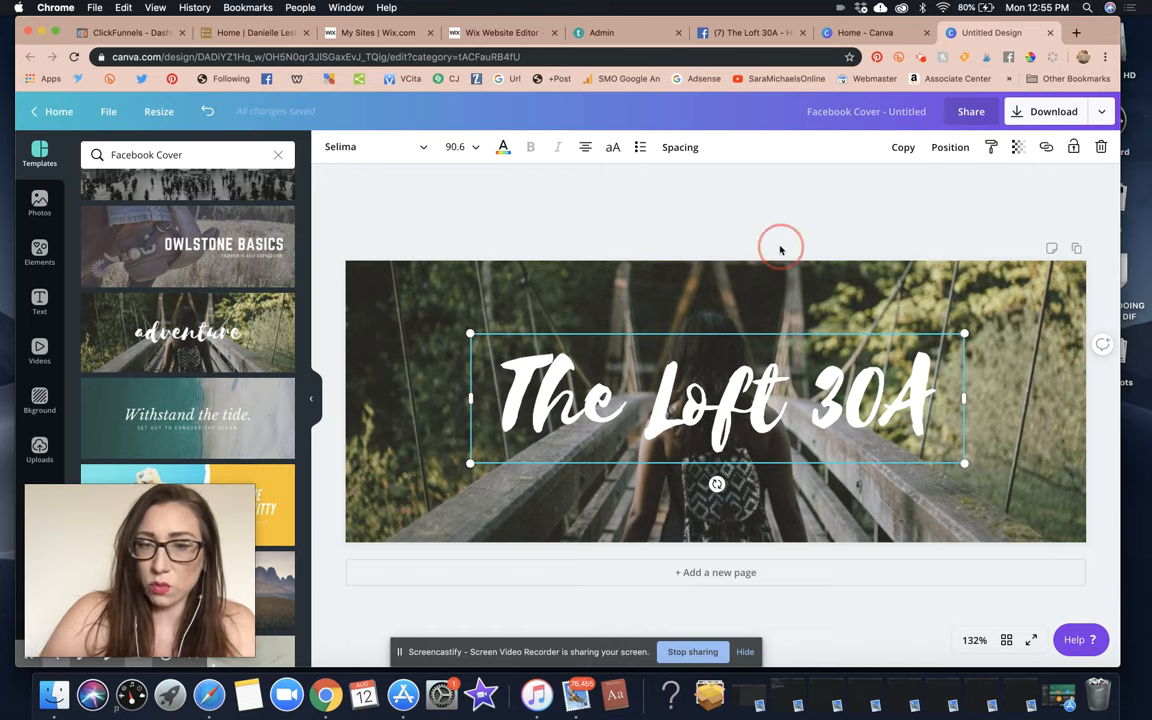
pyautogui.click(419, 314)
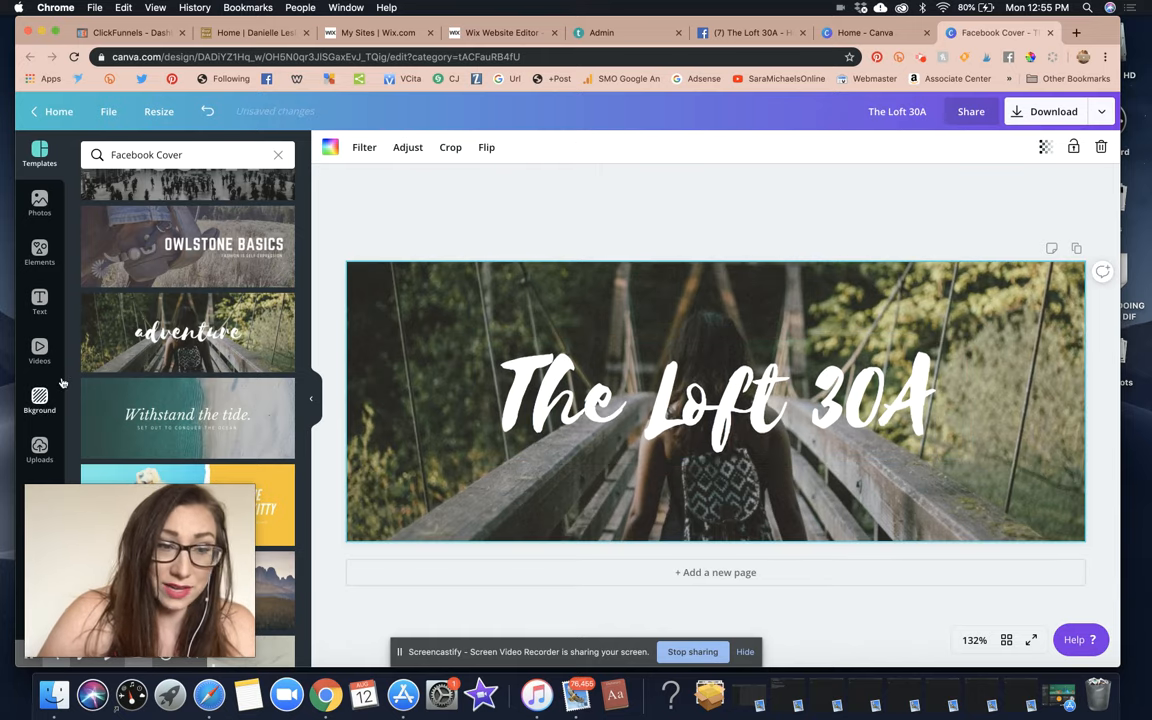
# Replace the bridge background with the uploaded loft interior photo, cropped to shift it upward.
pyautogui.click(39, 450)
pyautogui.scroll(-15, 194, 342)
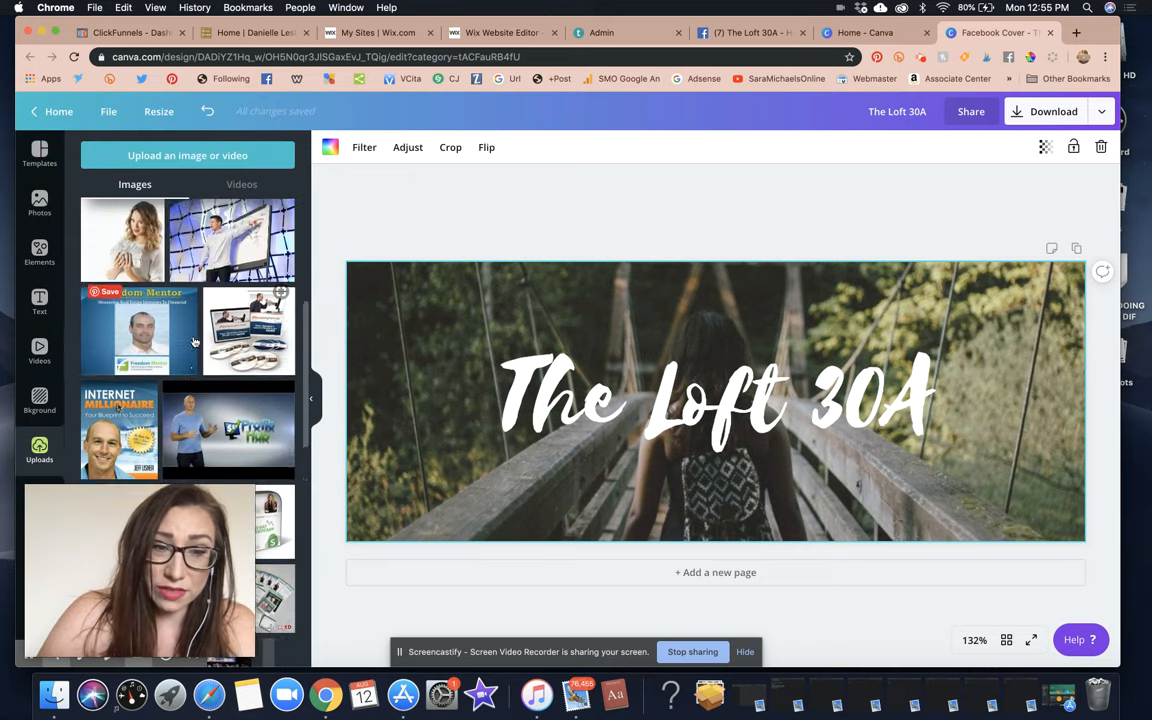
pyautogui.scroll(-5, 190, 340)
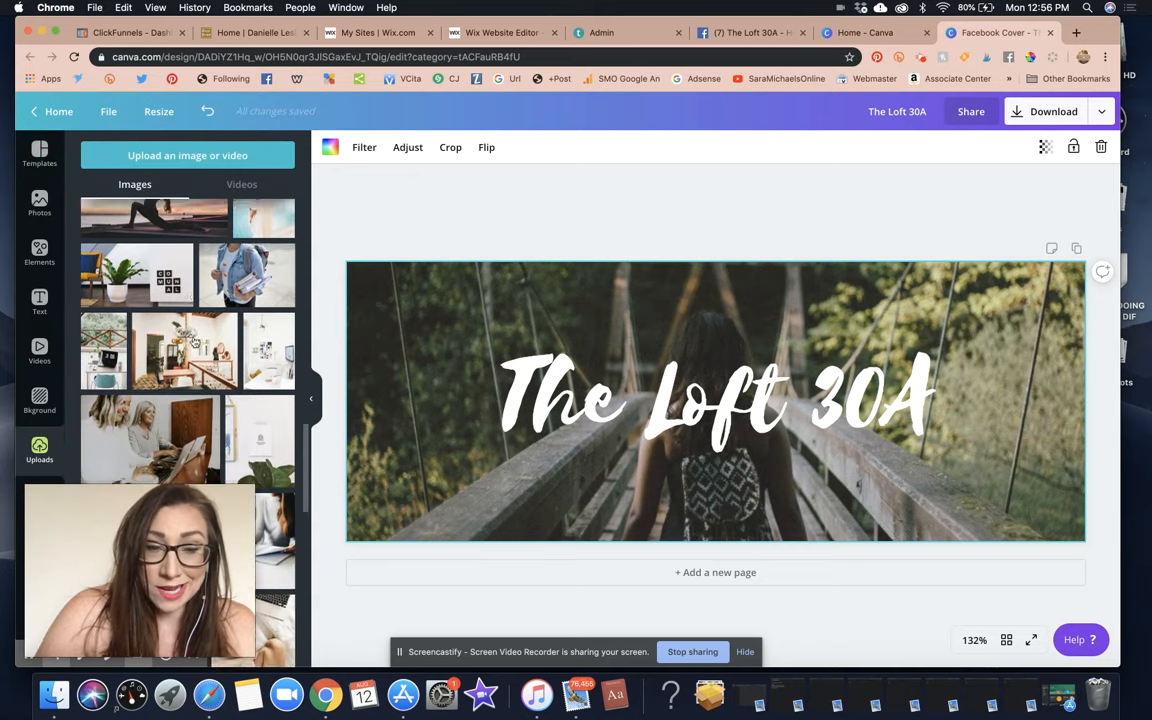
pyautogui.scroll(-3, 170, 331)
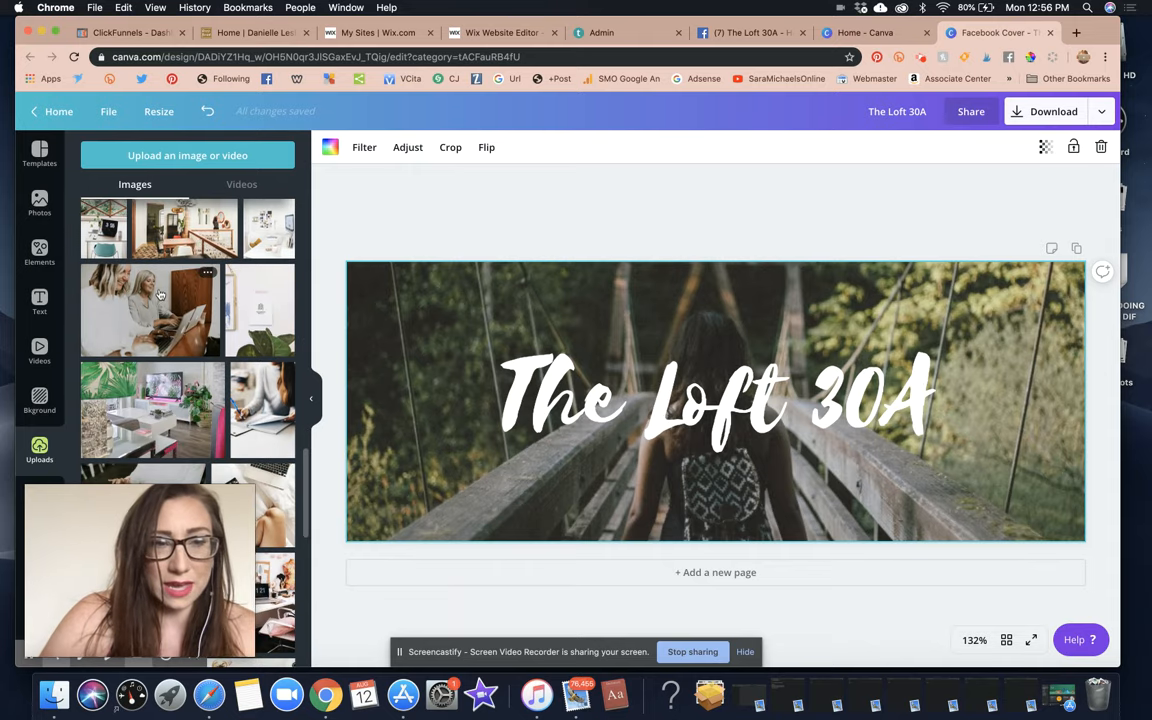
pyautogui.moveTo(175, 225); pyautogui.dragTo(376, 298)
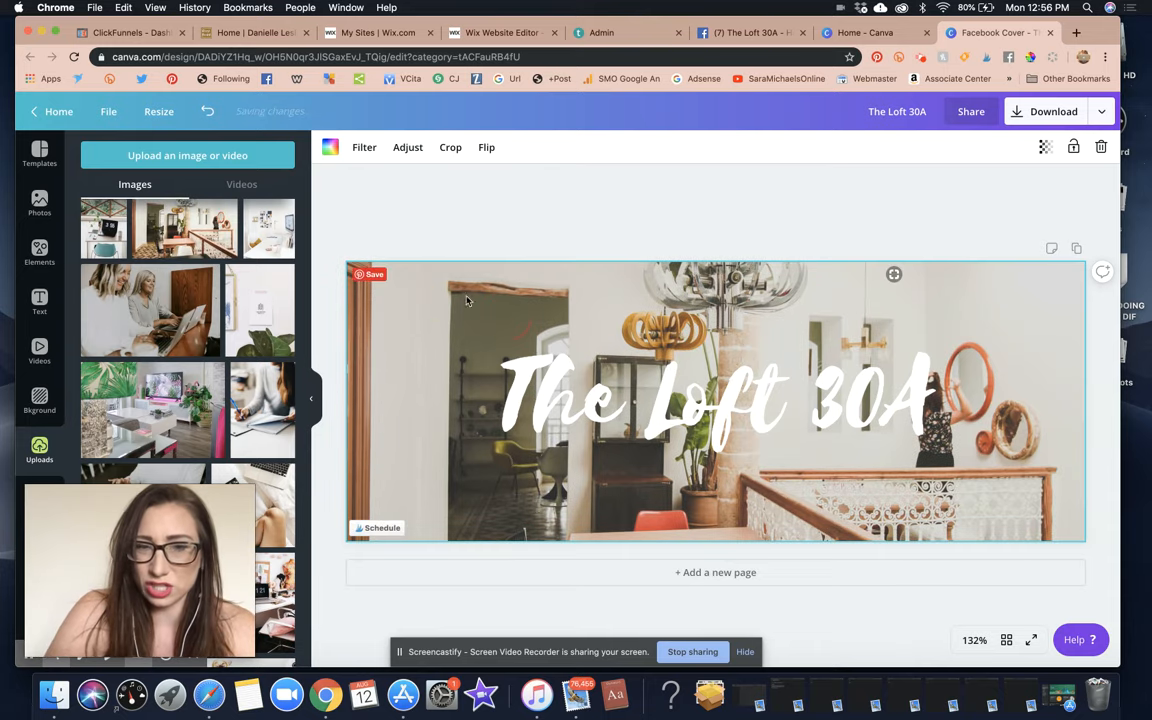
pyautogui.click(451, 151)
pyautogui.moveTo(458, 297); pyautogui.dragTo(453, 136)
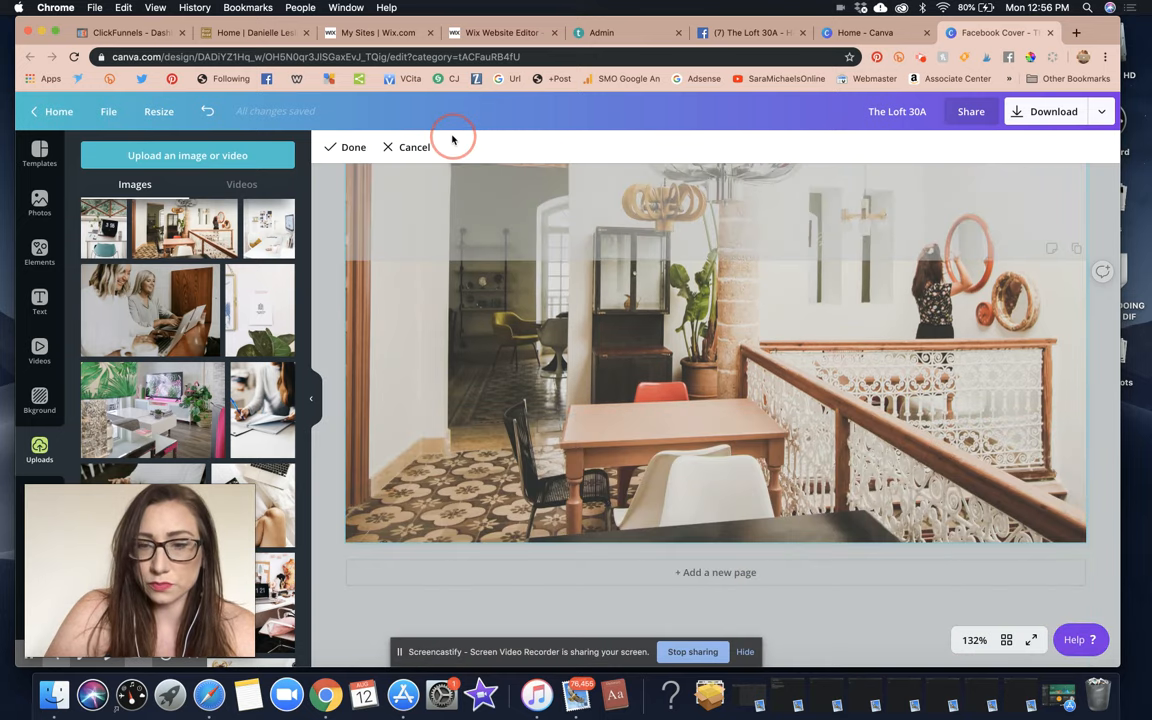
pyautogui.click(345, 148)
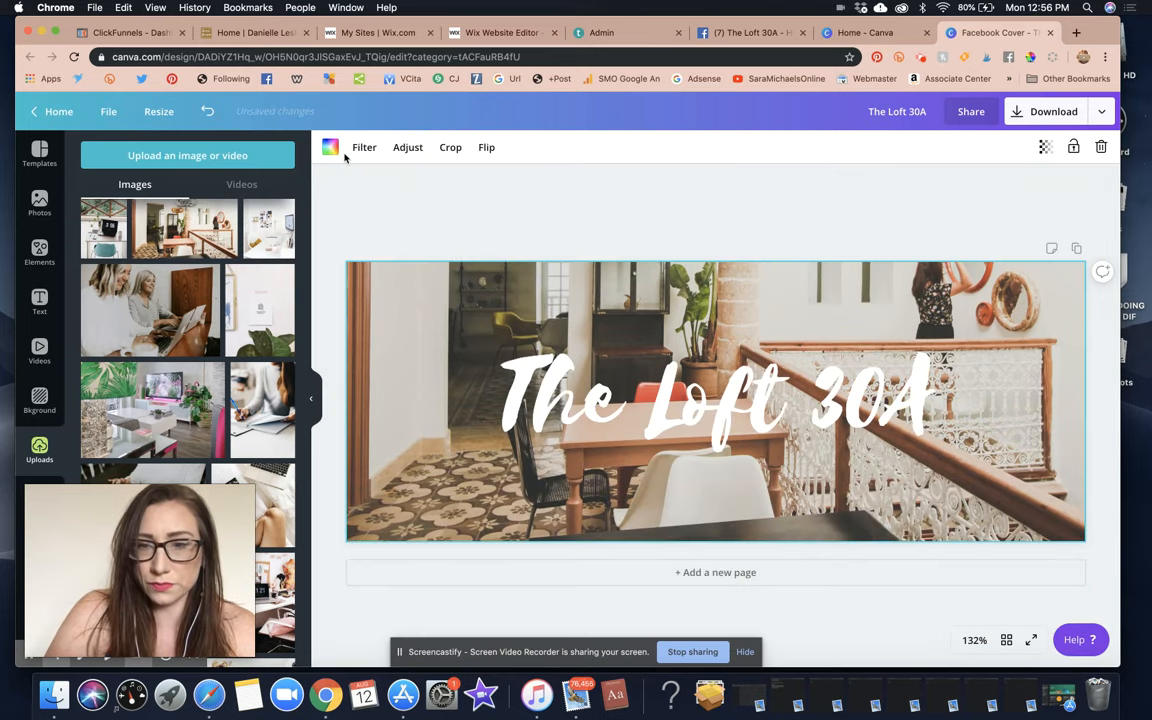
pyautogui.click(471, 197)
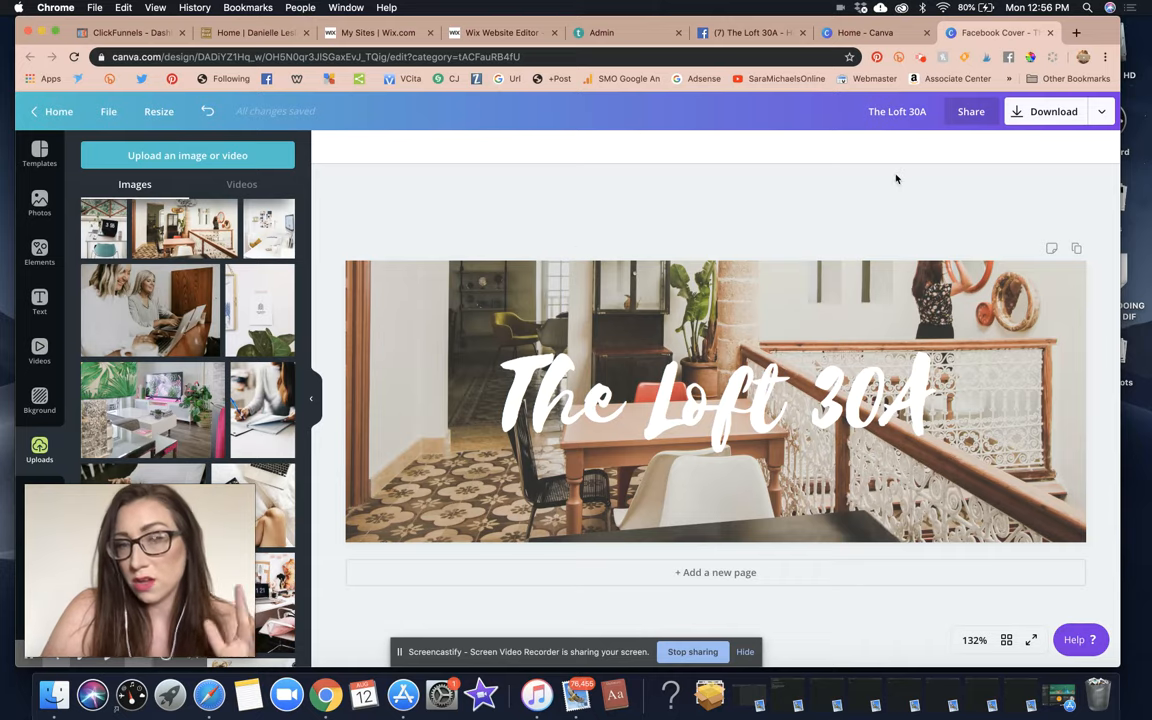
pyautogui.click(930, 111)
# Finish renaming the design to 'The Loft 30A BRANDING AGENCY'.
pyautogui.write('BRANDING AGENCY')
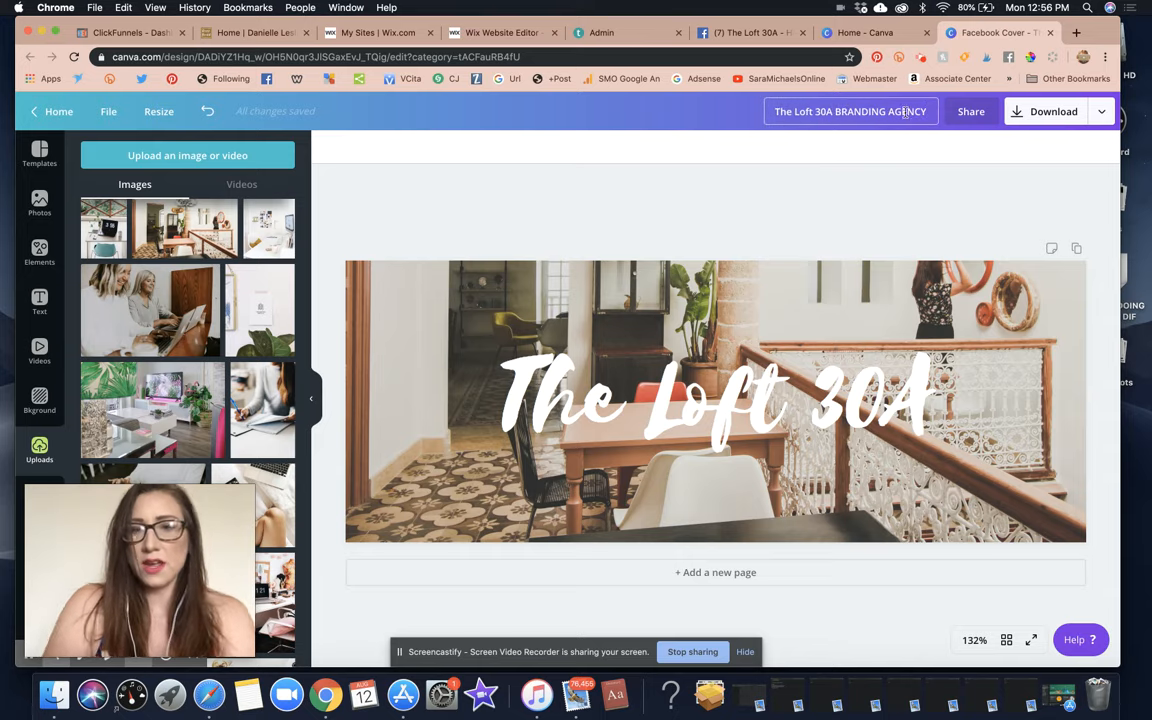
pyautogui.click(663, 222)
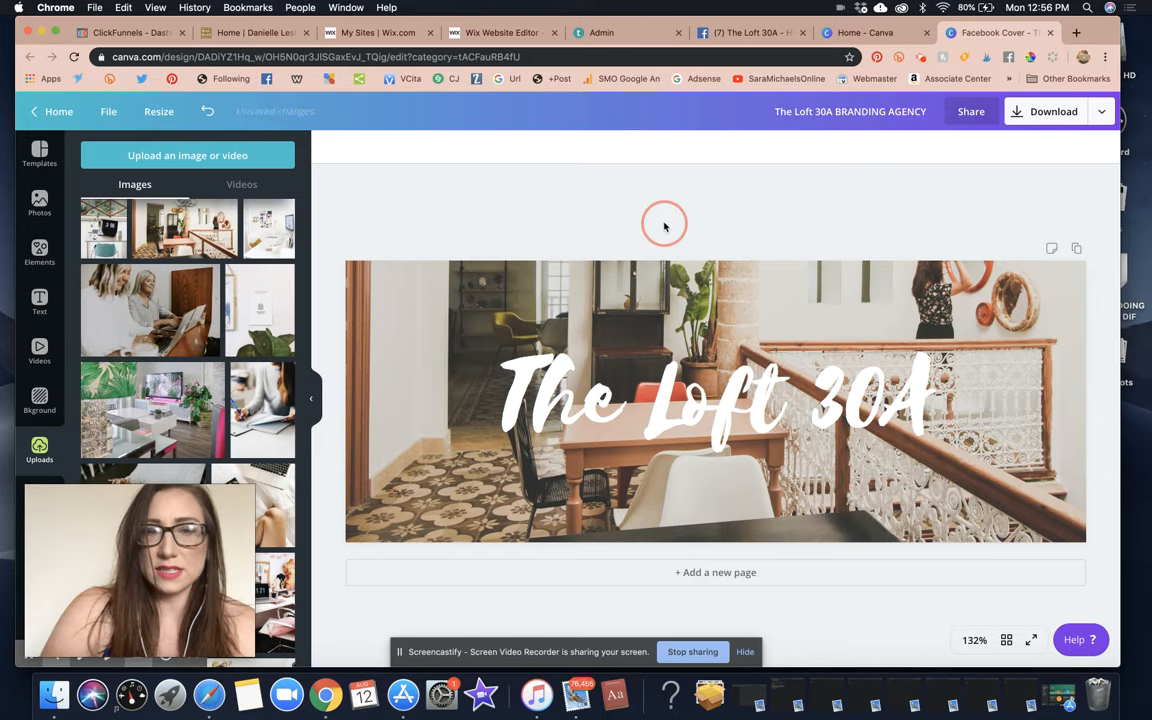
pyautogui.click(37, 299)
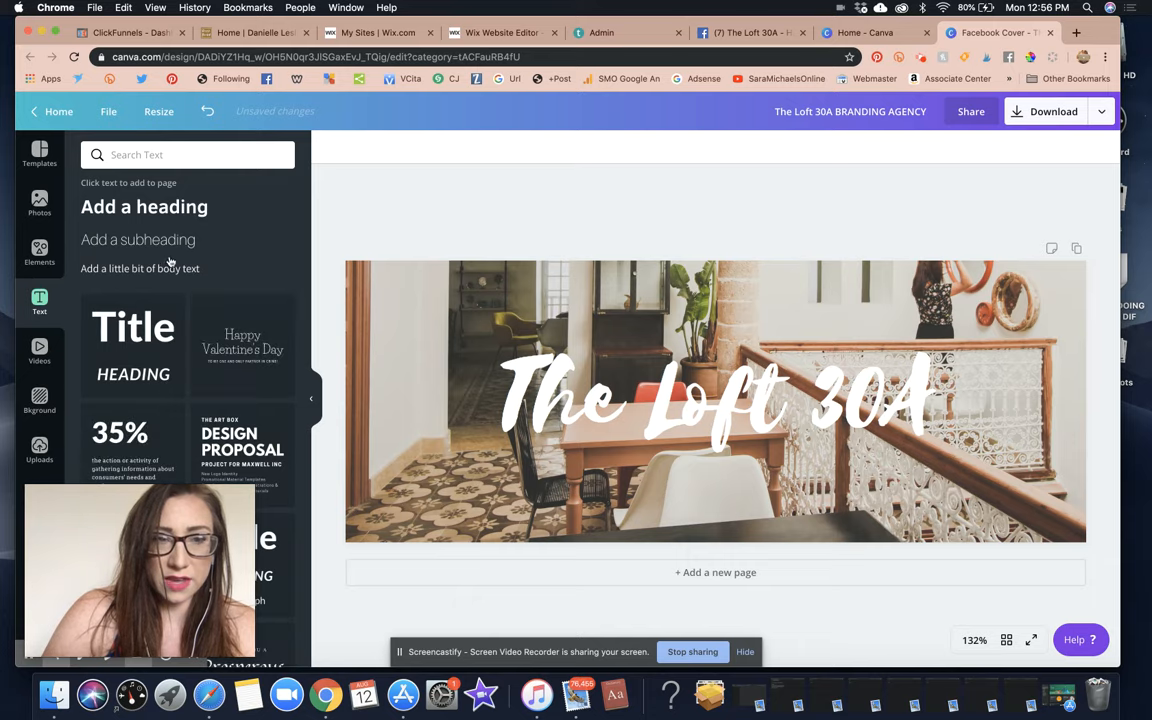
# Add and delete a subheading, then scroll the text presets down to the 'tis the season preset.
pyautogui.click(154, 239)
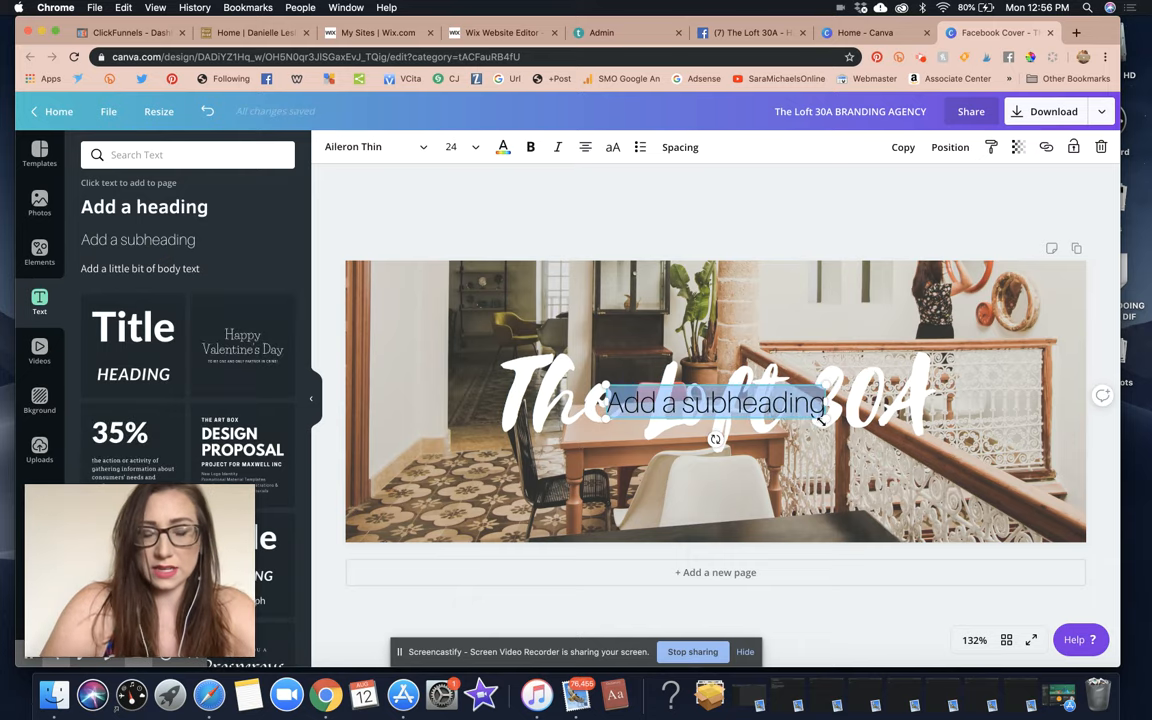
pyautogui.click(1101, 148)
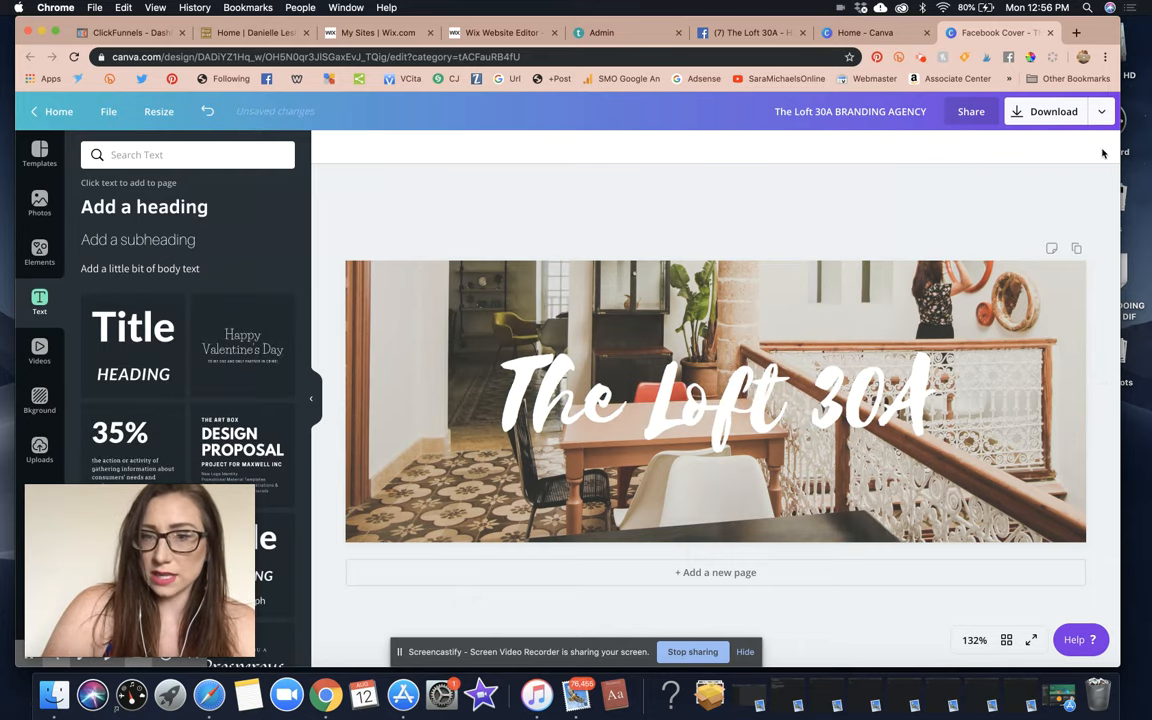
pyautogui.scroll(-3, 197, 395)
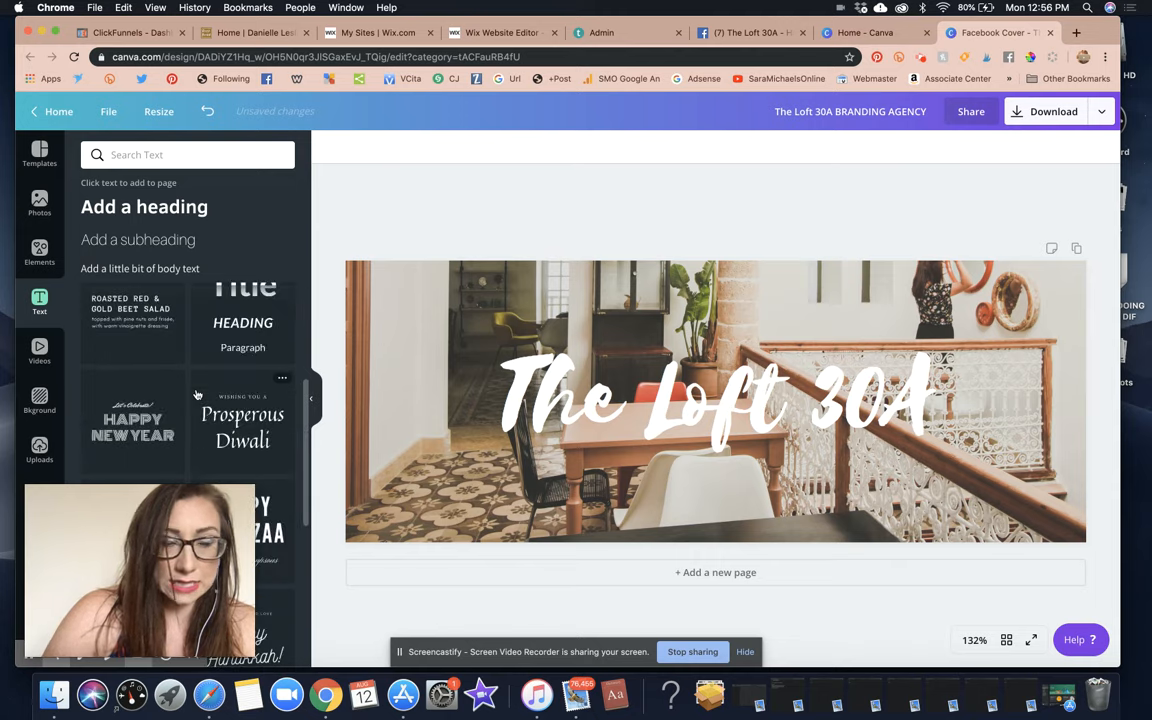
pyautogui.scroll(-2, 197, 395)
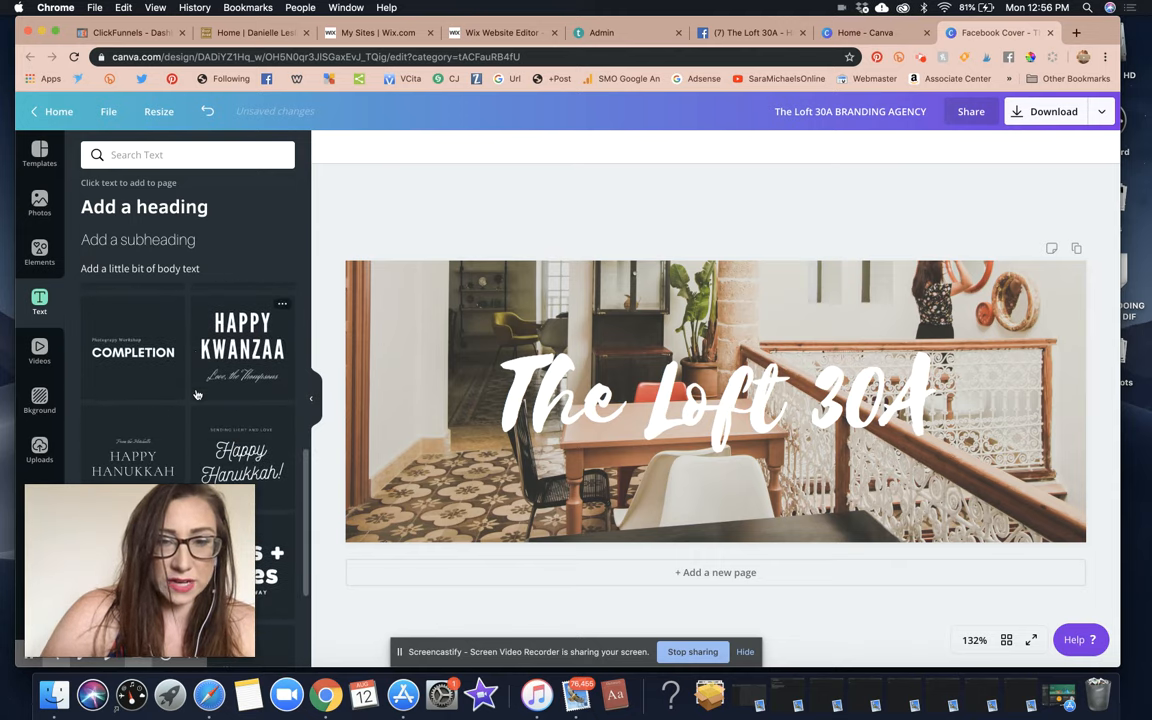
pyautogui.scroll(-2, 197, 395)
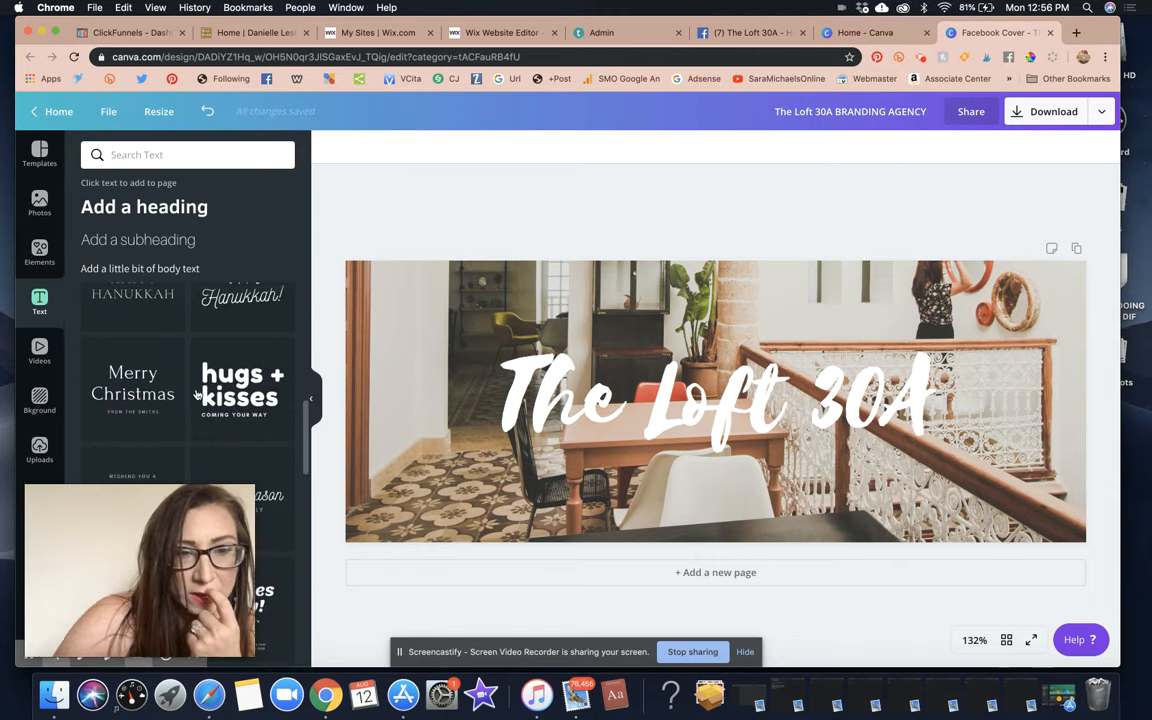
pyautogui.scroll(-1, 197, 395)
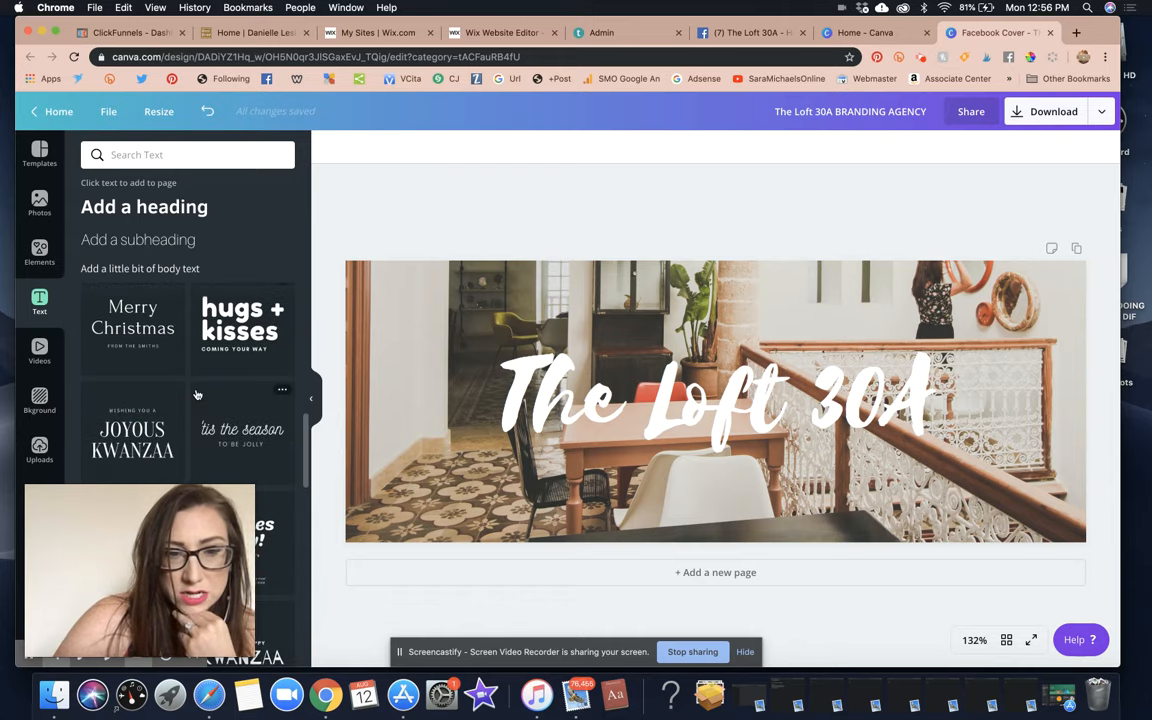
pyautogui.scroll(-1, 197, 395)
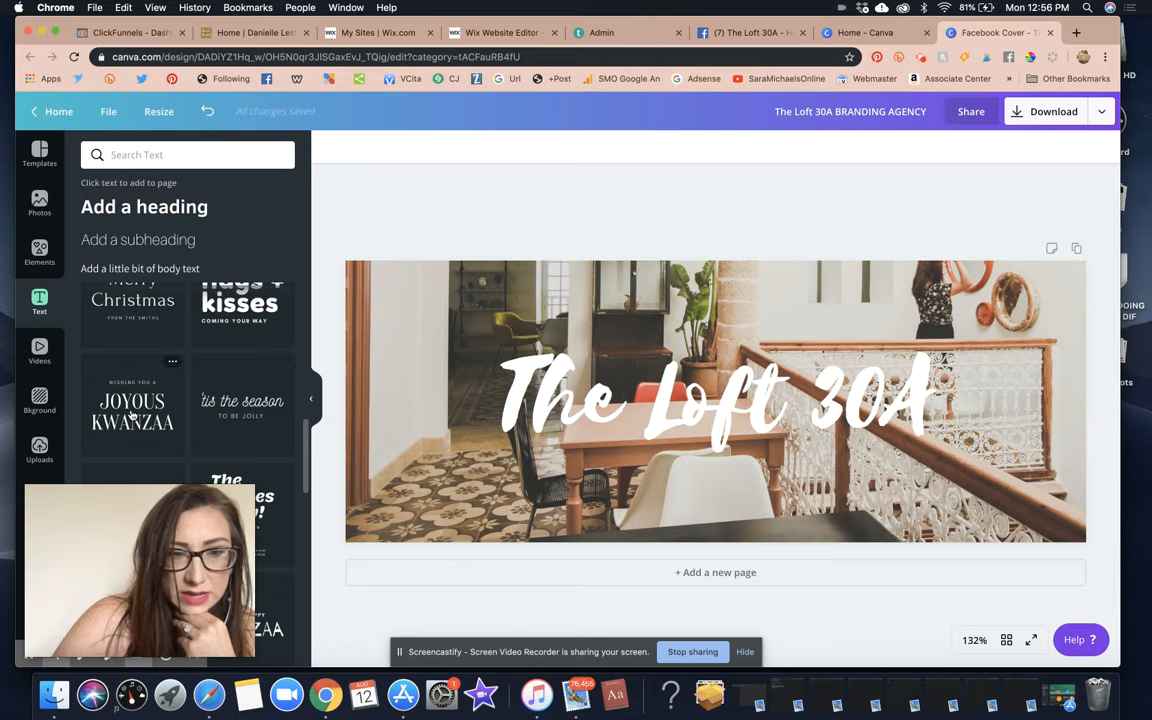
# Add the 'tis the season preset, ungroup it, and replace TO BE JOLLY with 'LUXURY LIFESTYLE BRANDING AGENCY + DESIGN STUDIO'.
pyautogui.click(255, 424)
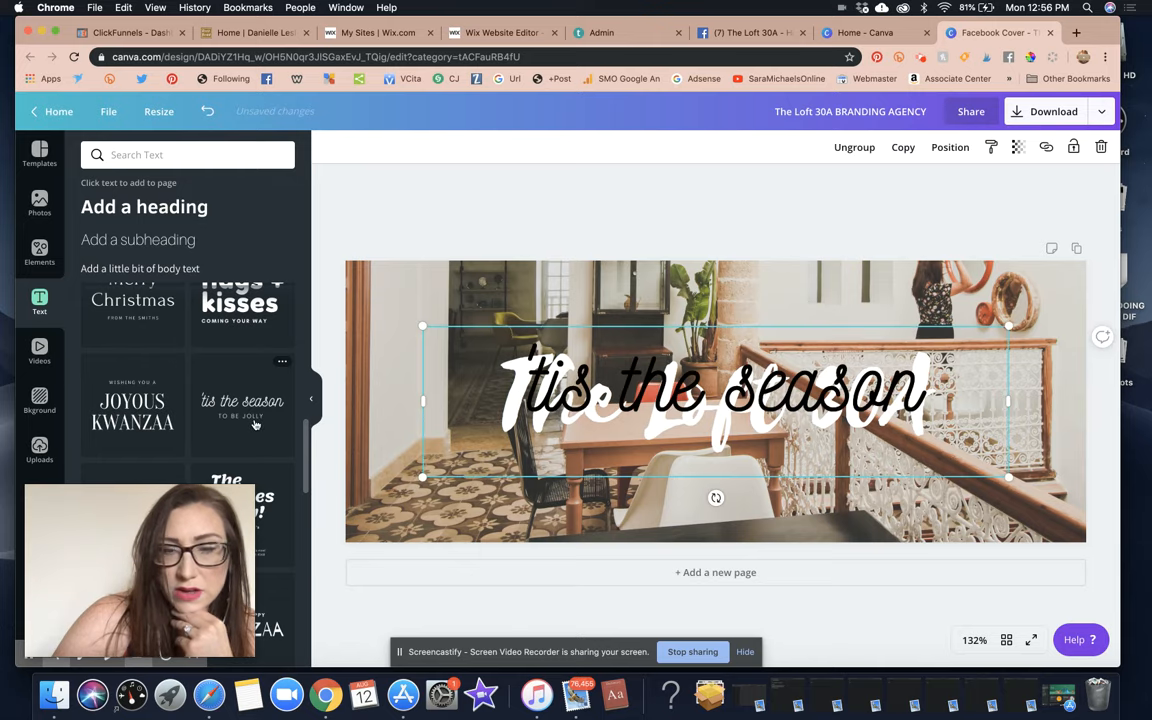
pyautogui.click(718, 395)
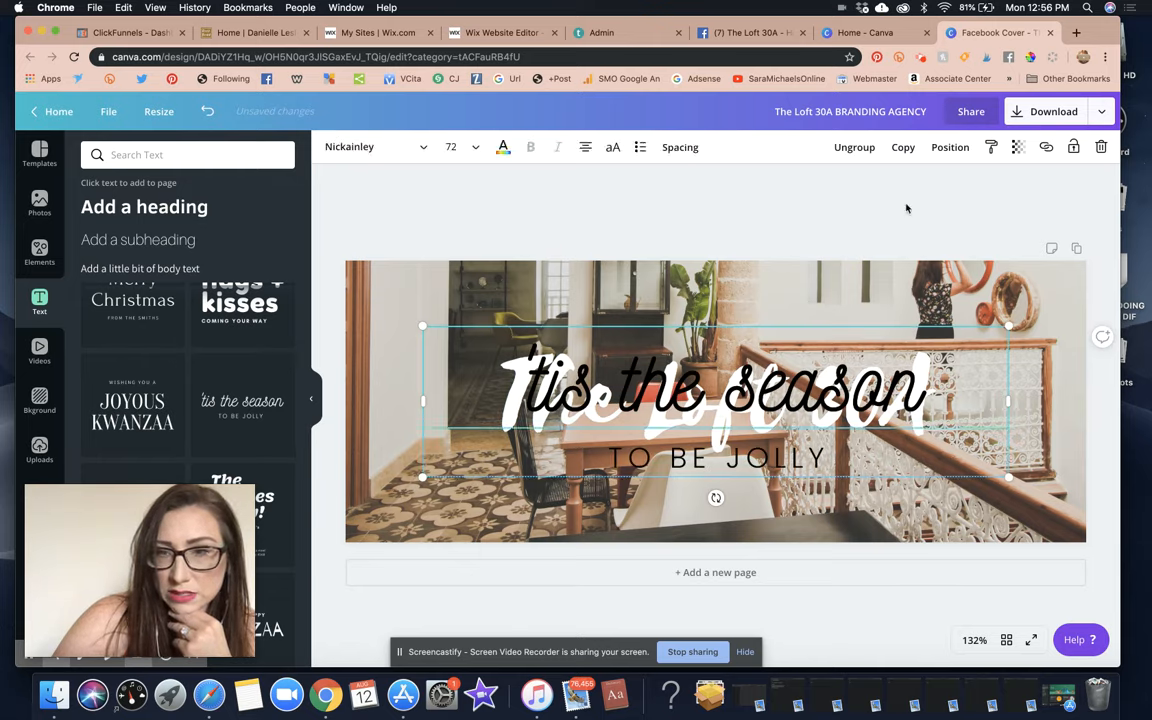
pyautogui.click(855, 147)
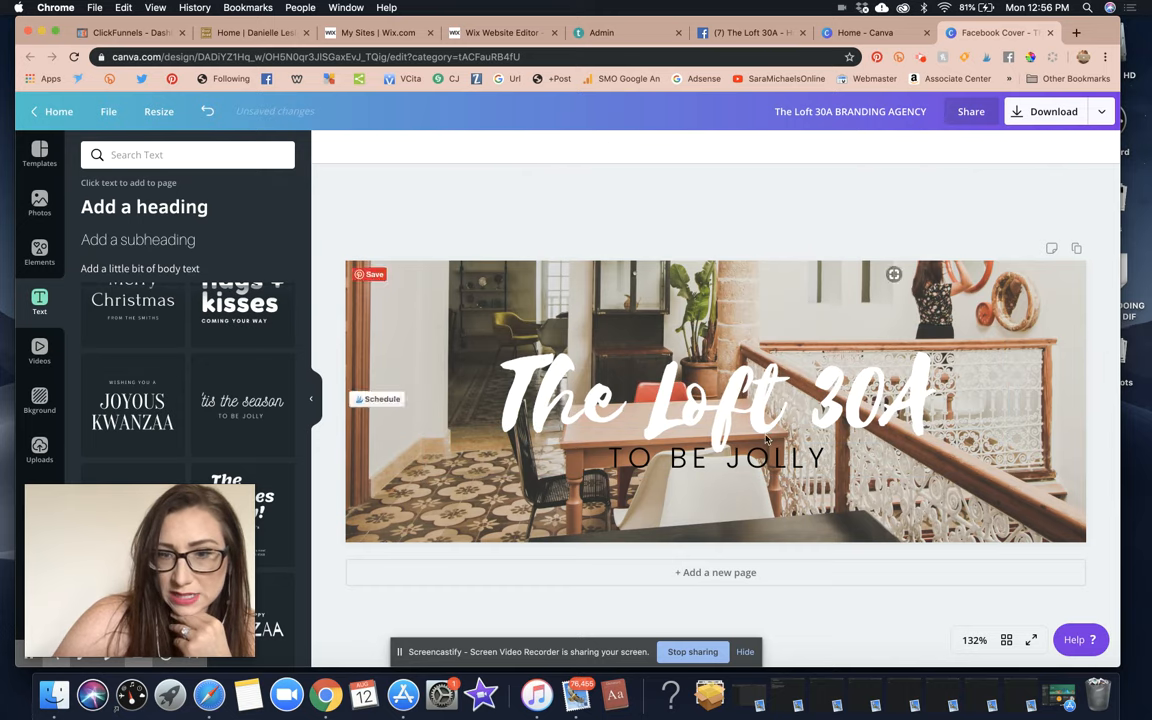
pyautogui.click(752, 455)
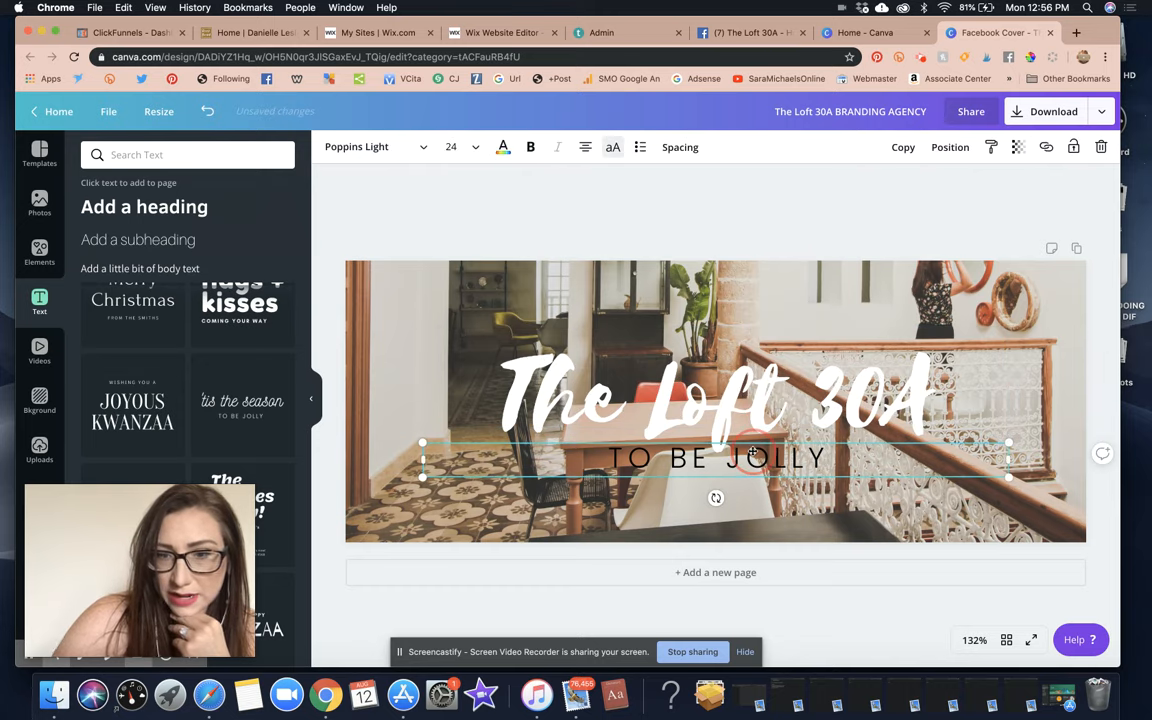
pyautogui.click(752, 450)
pyautogui.write('LUXURY LIFE')
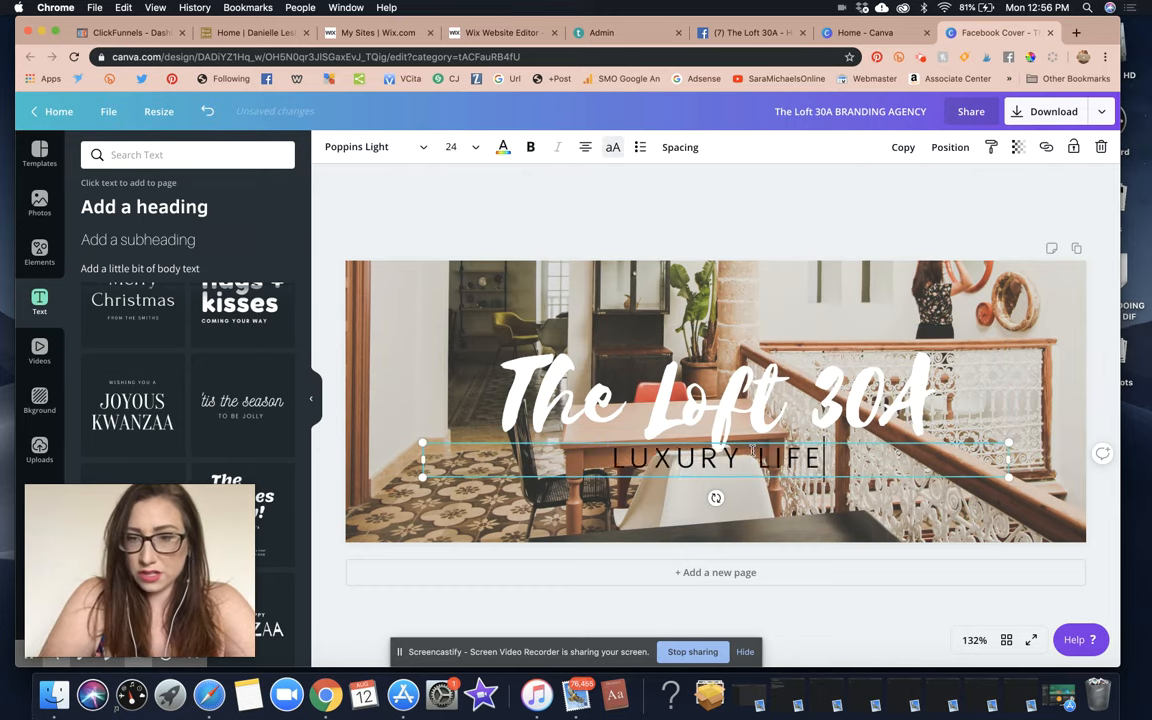
pyautogui.write('STYLE BRANDING A')
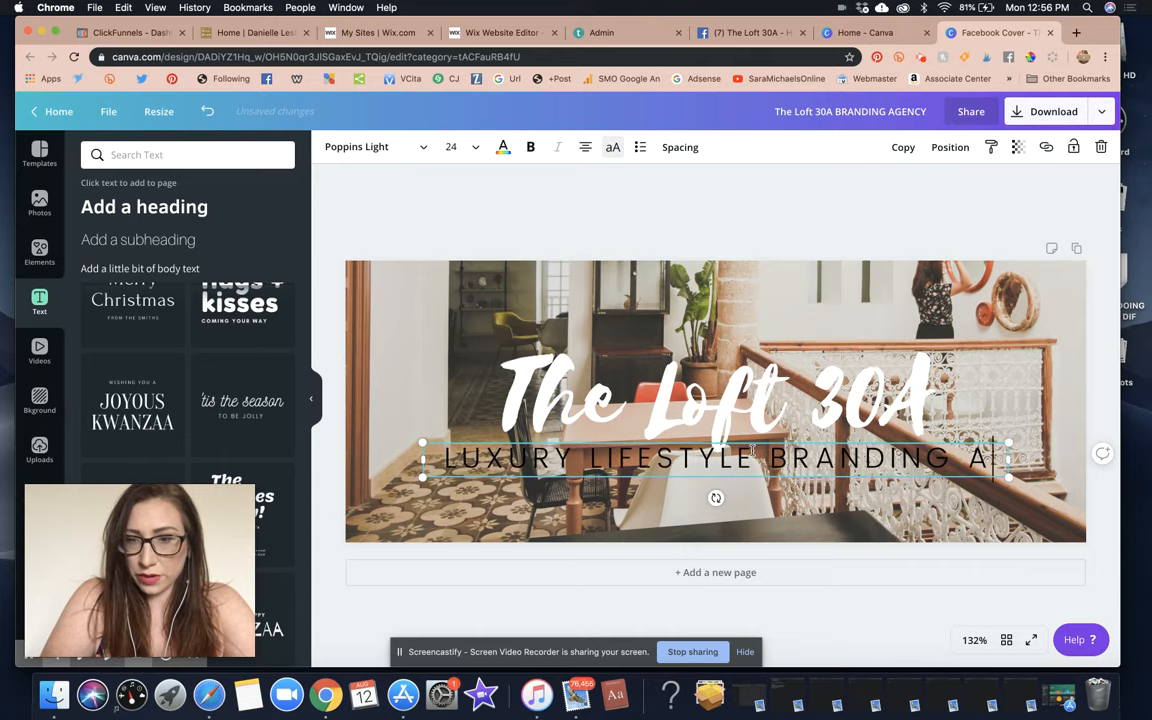
pyautogui.write('GENCY + DESI')
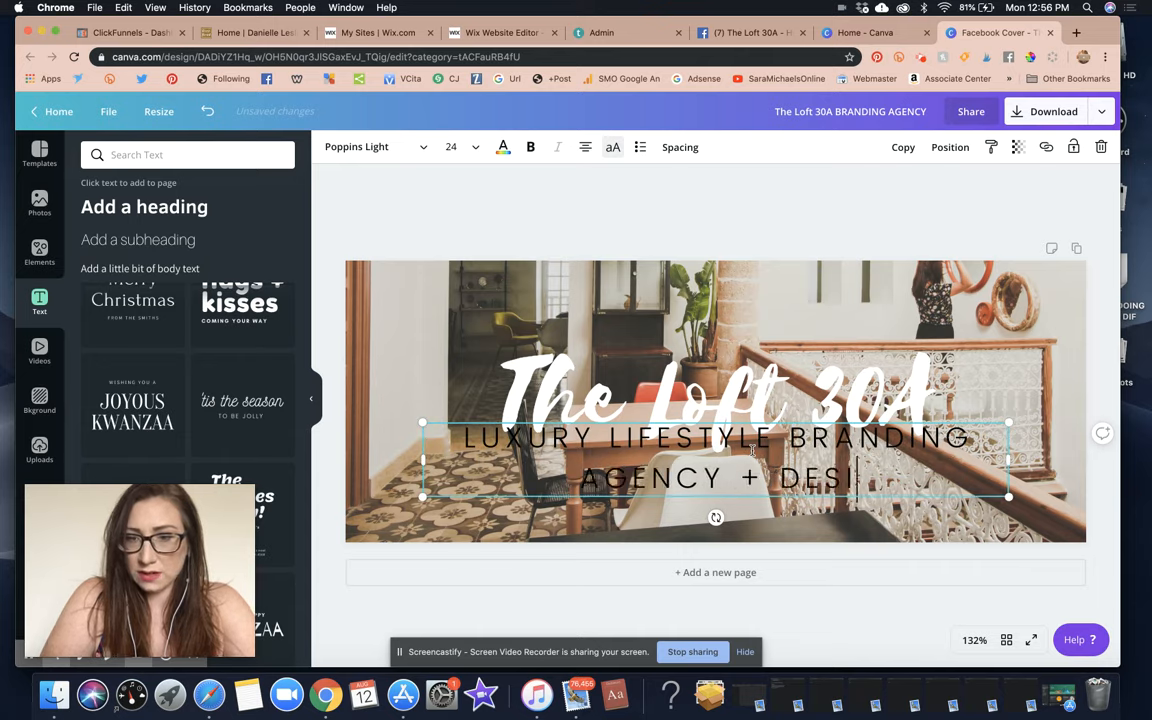
pyautogui.write('GN STUDIO')
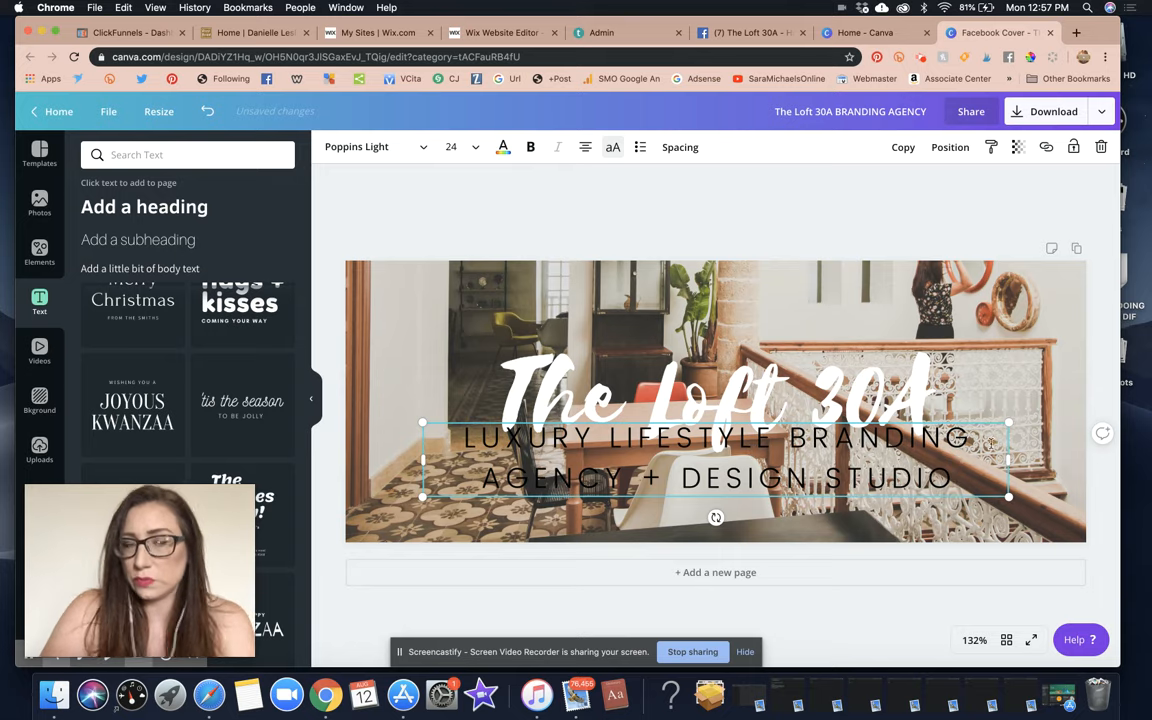
# Stretch the subtitle onto one line, scale it down, and position it under the raised title.
pyautogui.moveTo(1008, 459); pyautogui.dragTo(1140, 460)
pyautogui.moveTo(420, 459); pyautogui.dragTo(82, 460)
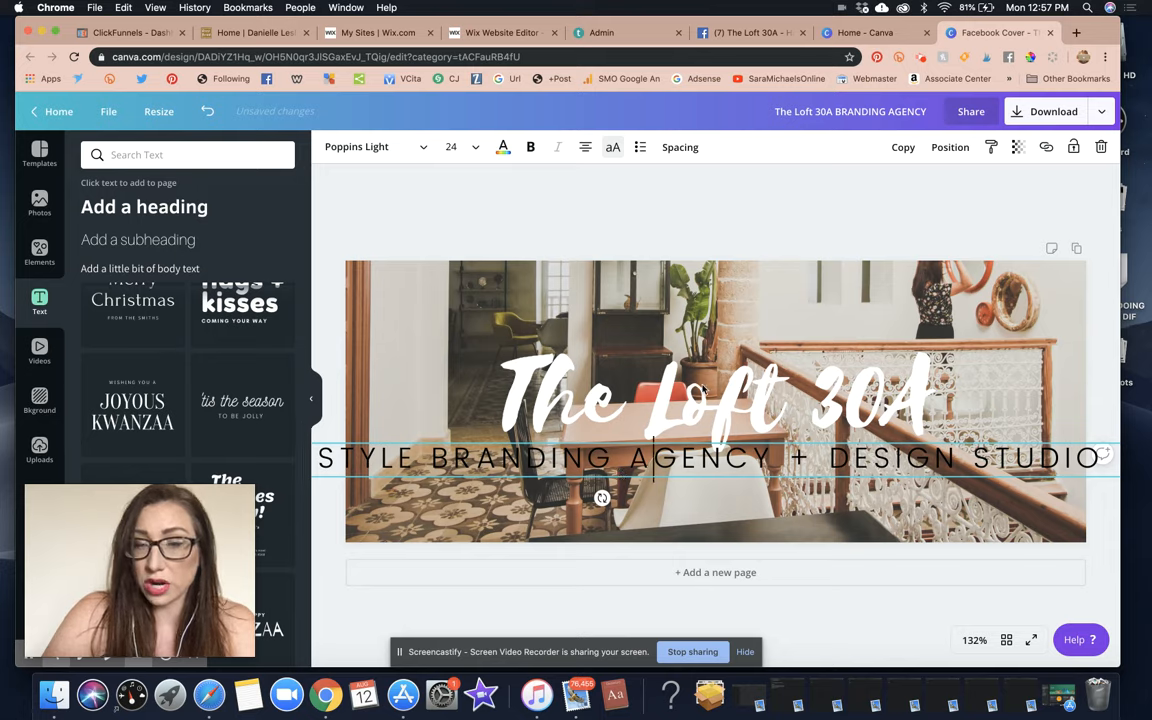
pyautogui.click(736, 440)
pyautogui.moveTo(697, 455); pyautogui.dragTo(467, 446)
pyautogui.moveTo(899, 469); pyautogui.dragTo(972, 444)
pyautogui.click(389, 446)
pyautogui.click(398, 443)
pyautogui.moveTo(896, 410); pyautogui.dragTo(893, 394)
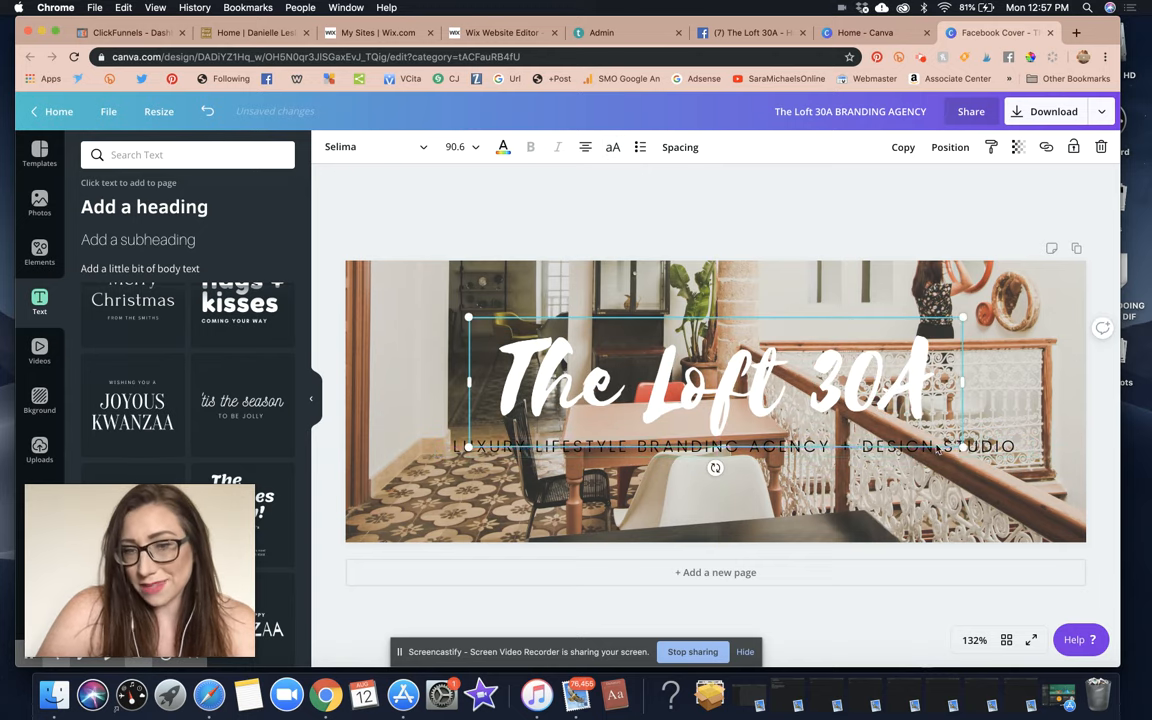
pyautogui.moveTo(982, 447); pyautogui.dragTo(972, 447)
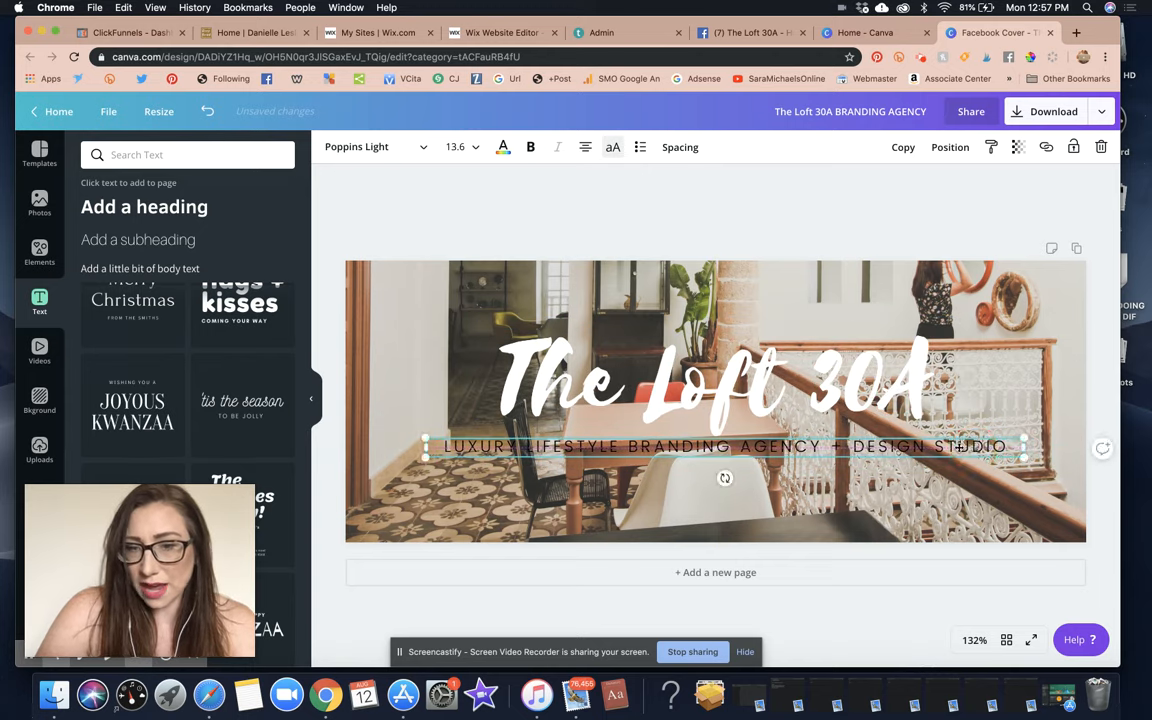
pyautogui.click(972, 447)
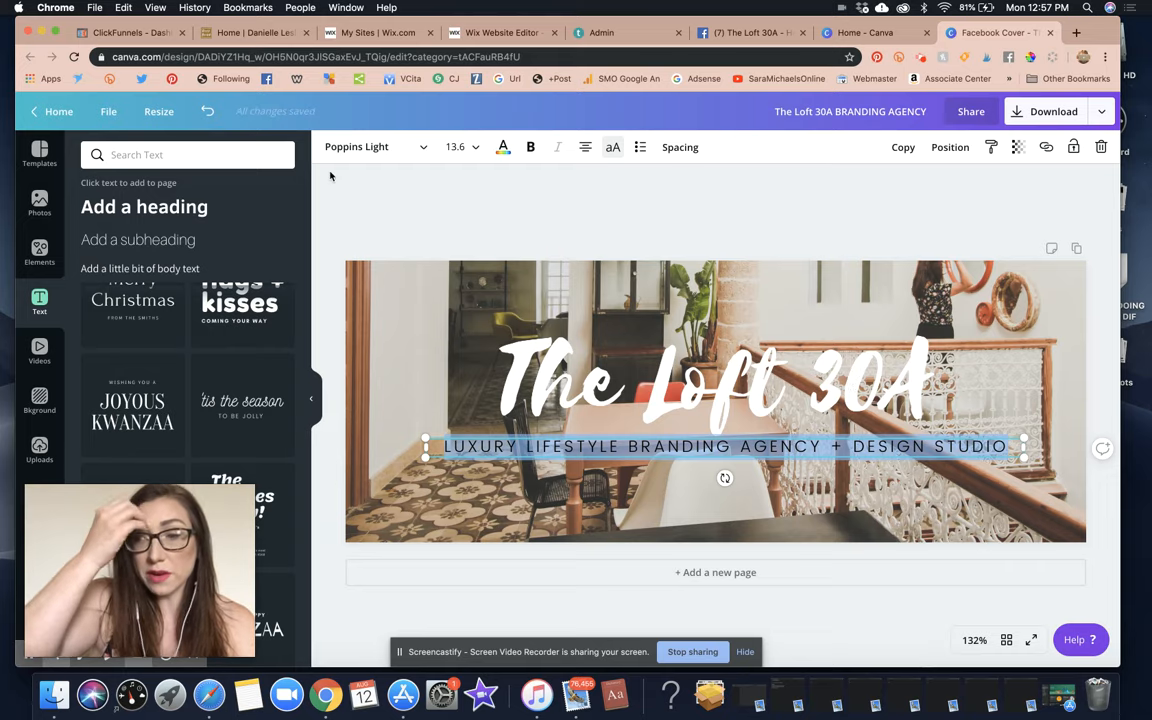
# Make the subtitle text white.
pyautogui.click(505, 147)
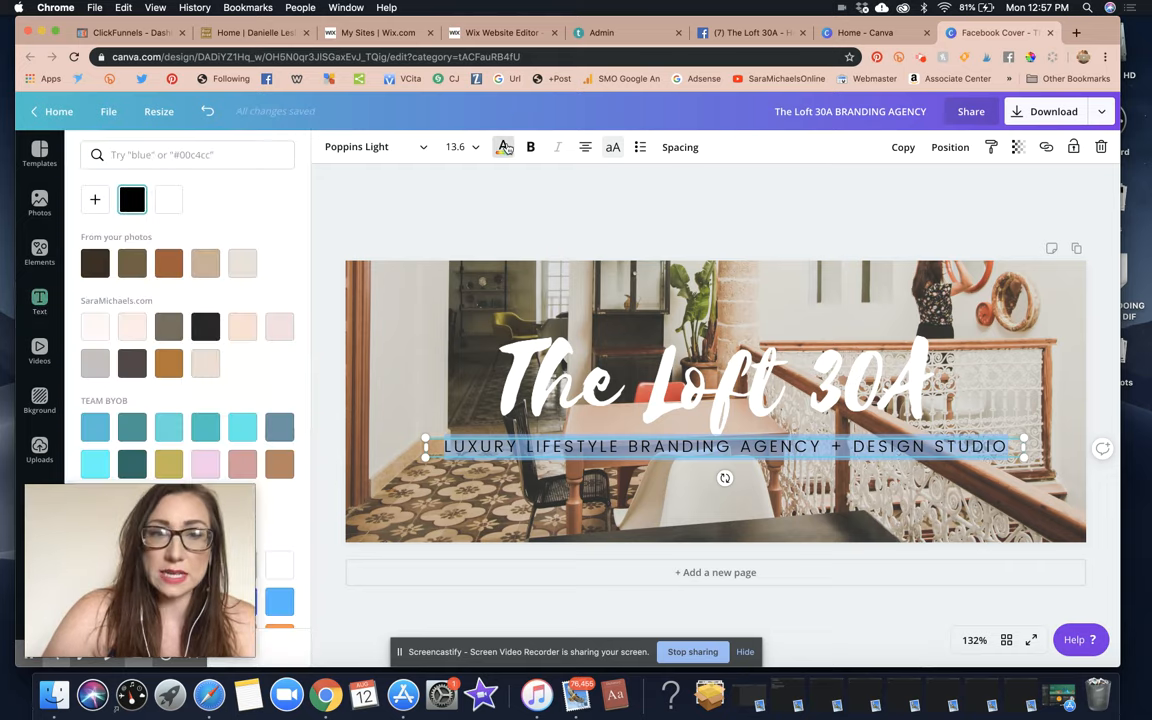
pyautogui.click(169, 199)
pyautogui.click(505, 184)
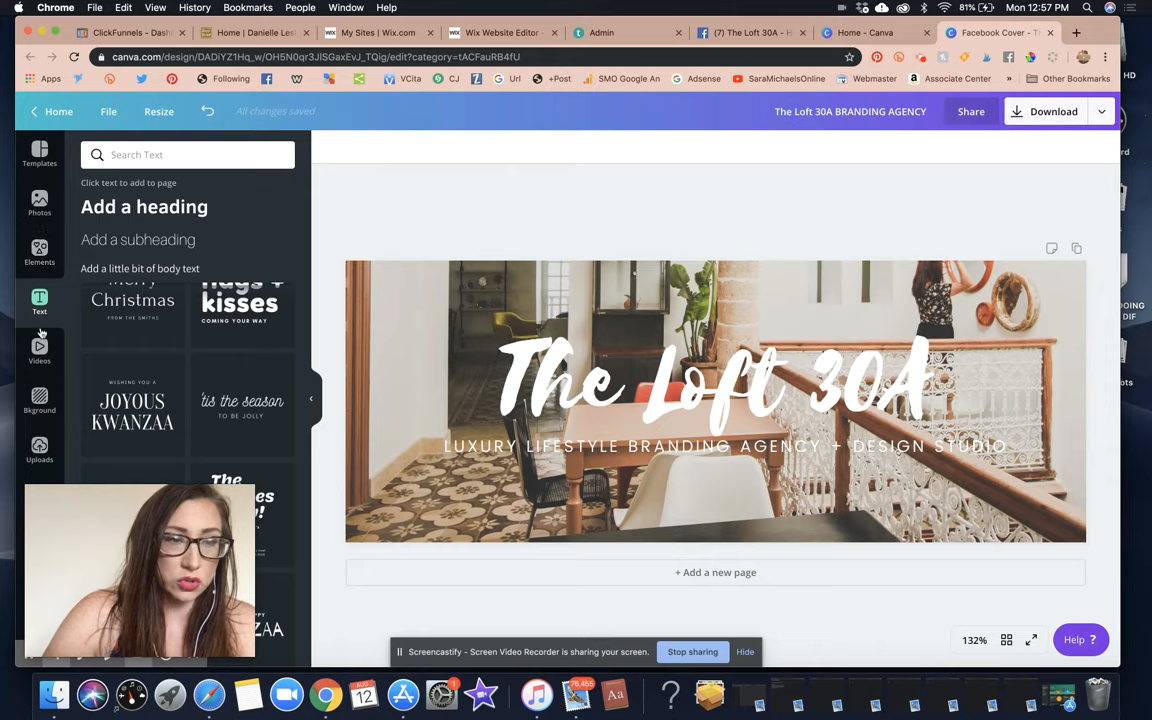
# Add a square shape and stretch it into a rectangle covering the whole banner.
pyautogui.click(41, 252)
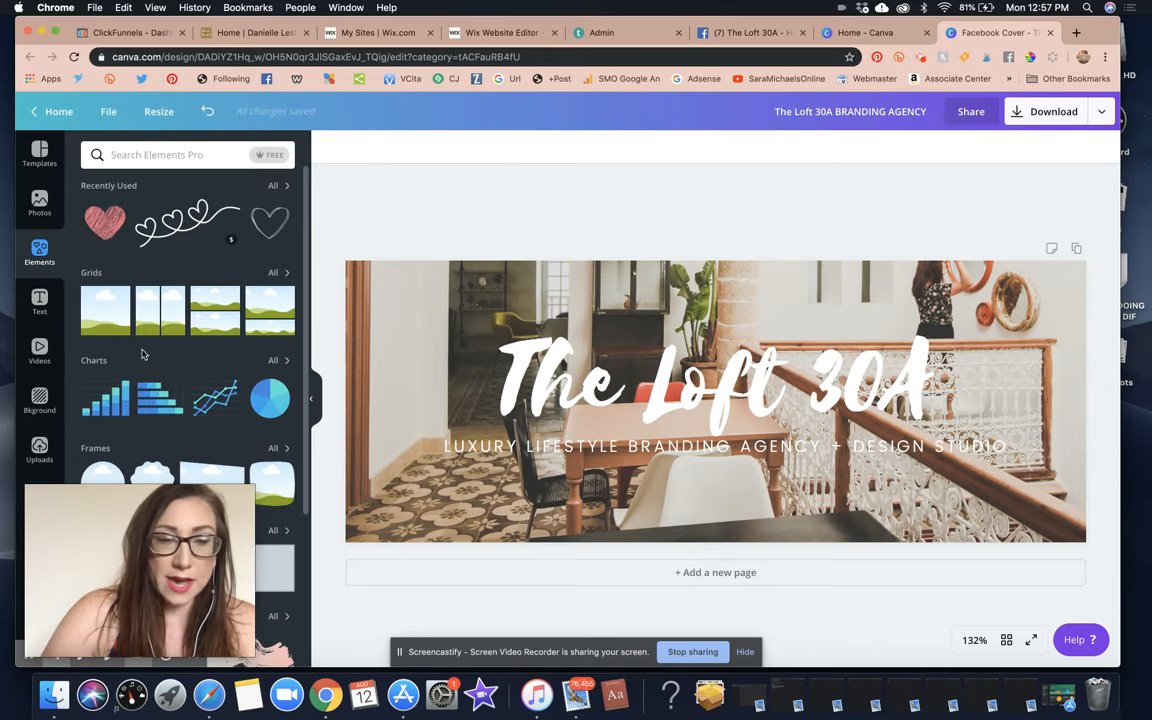
pyautogui.scroll(-3, 117, 383)
pyautogui.click(170, 312)
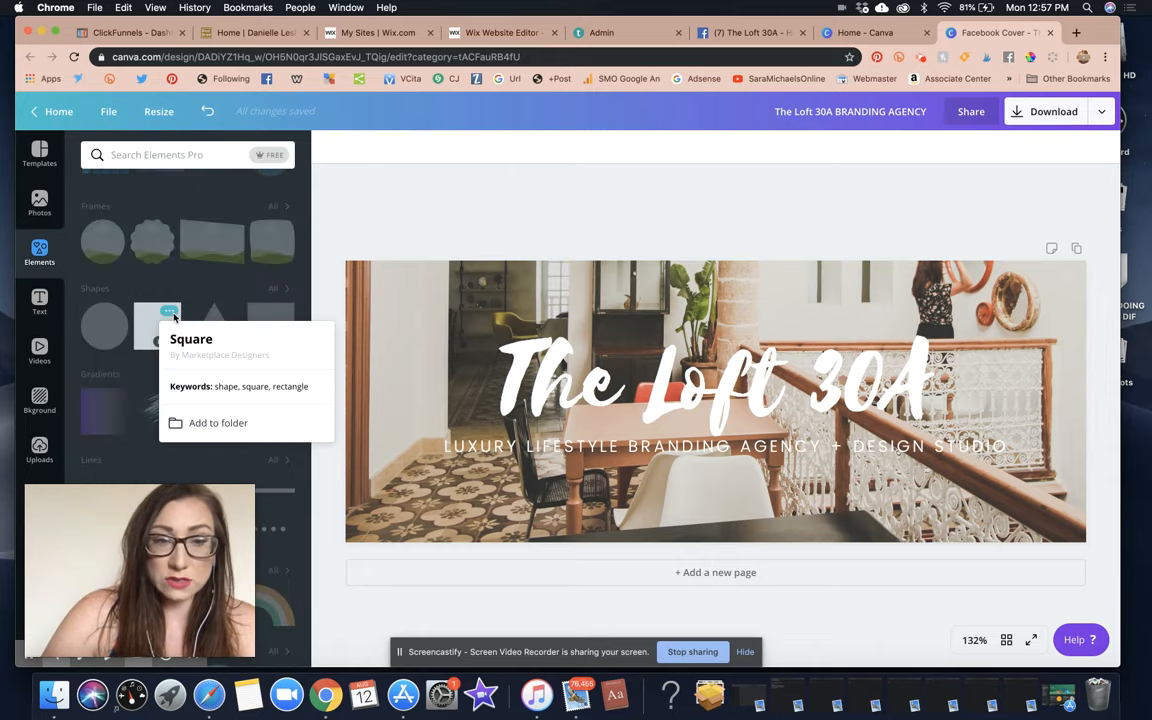
pyautogui.click(450, 205)
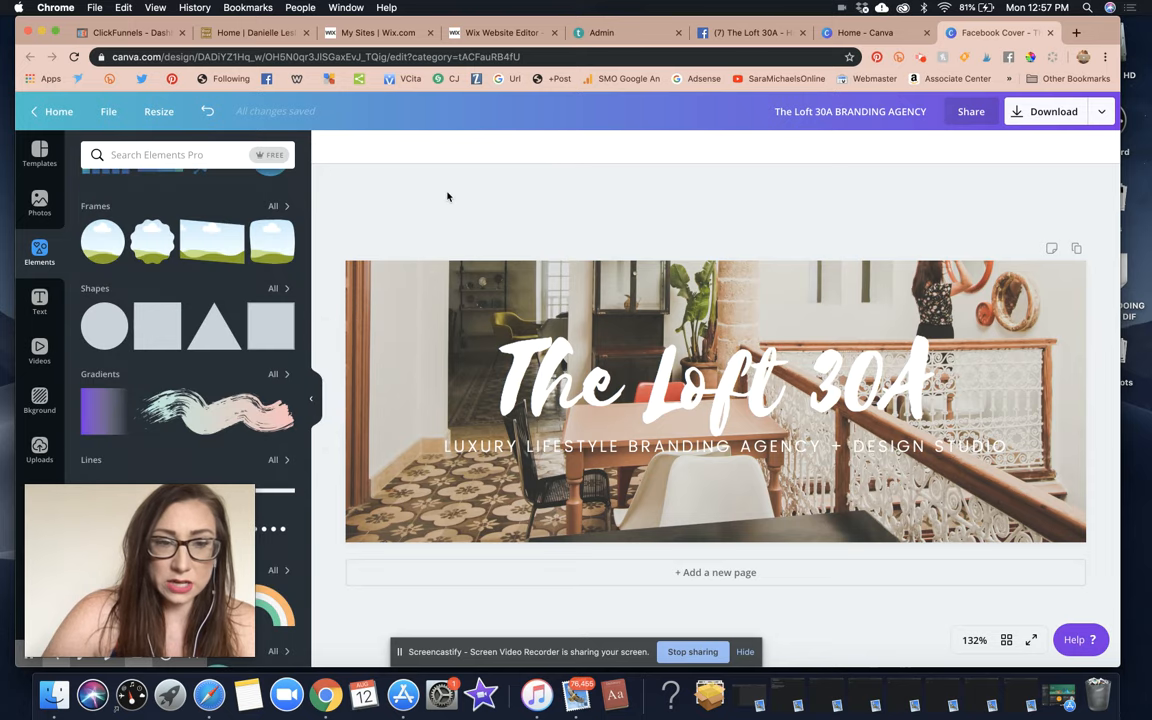
pyautogui.click(229, 416)
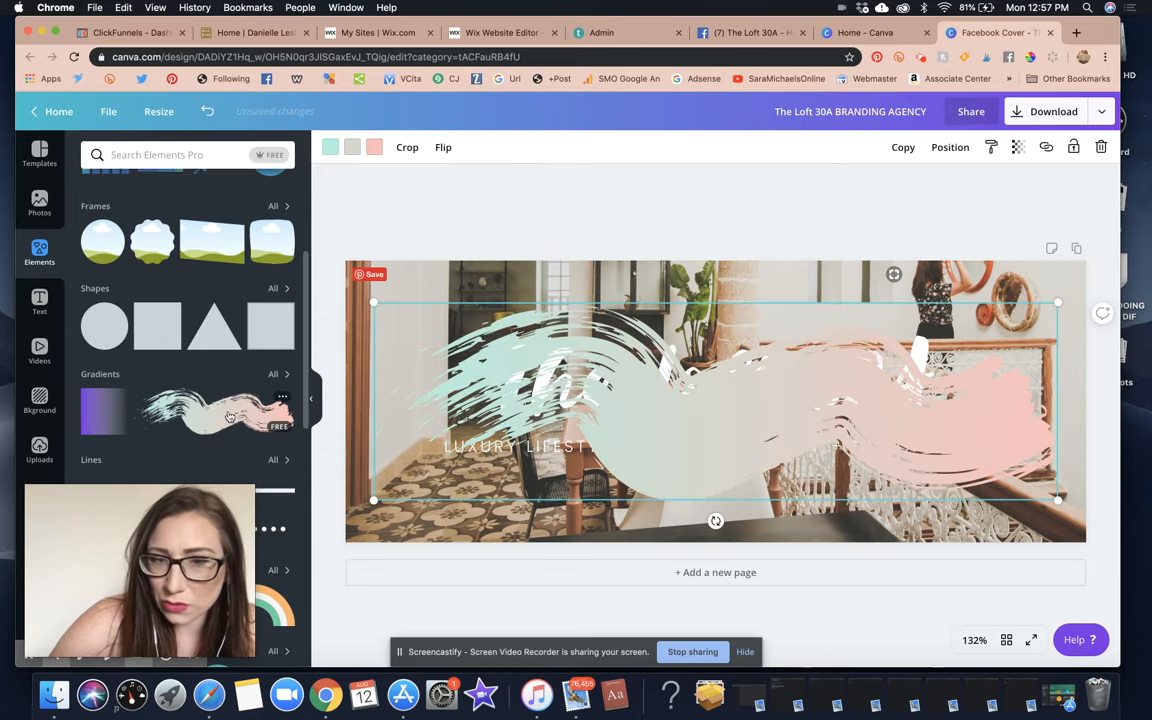
pyautogui.click(1101, 147)
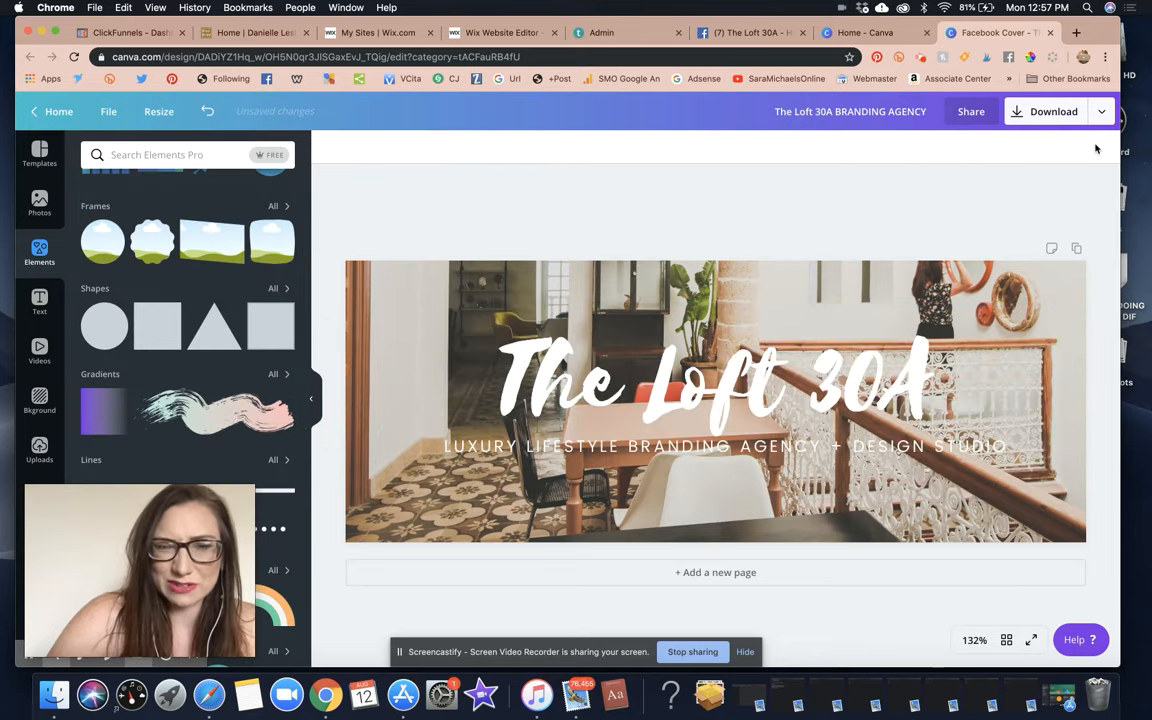
pyautogui.click(168, 327)
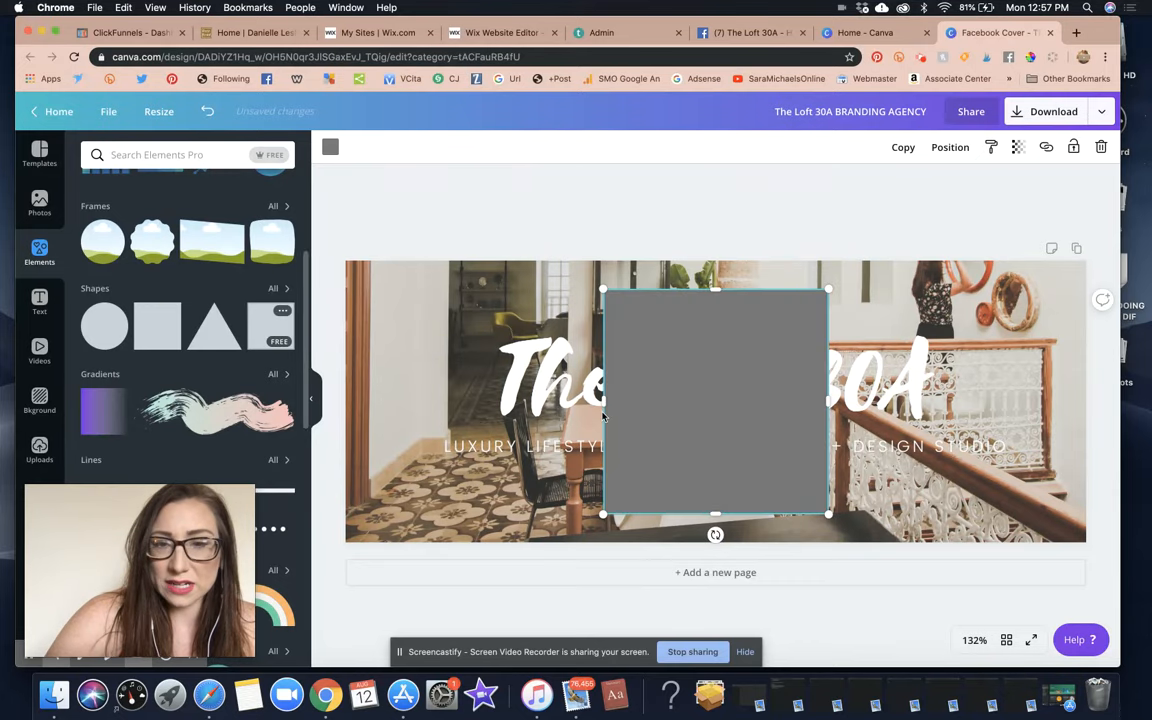
pyautogui.moveTo(572, 362); pyautogui.dragTo(469, 355)
pyautogui.moveTo(282, 317); pyautogui.dragTo(312, 320)
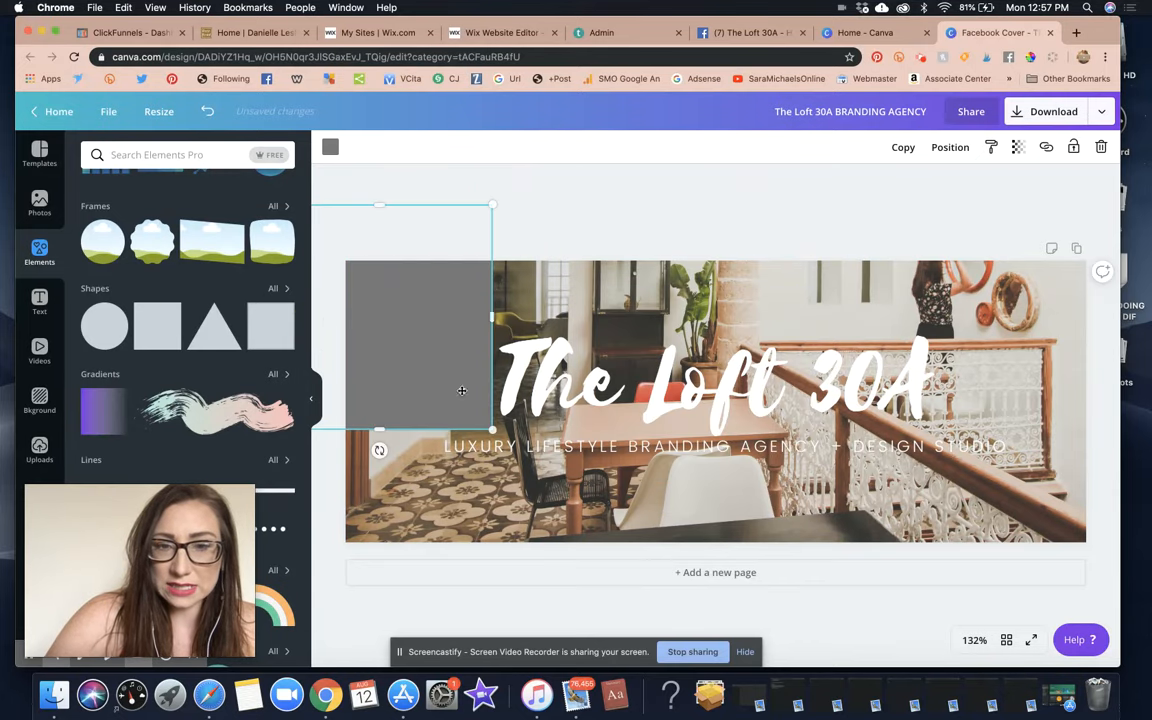
pyautogui.moveTo(543, 532); pyautogui.dragTo(566, 576)
pyautogui.moveTo(604, 372); pyautogui.dragTo(1085, 400)
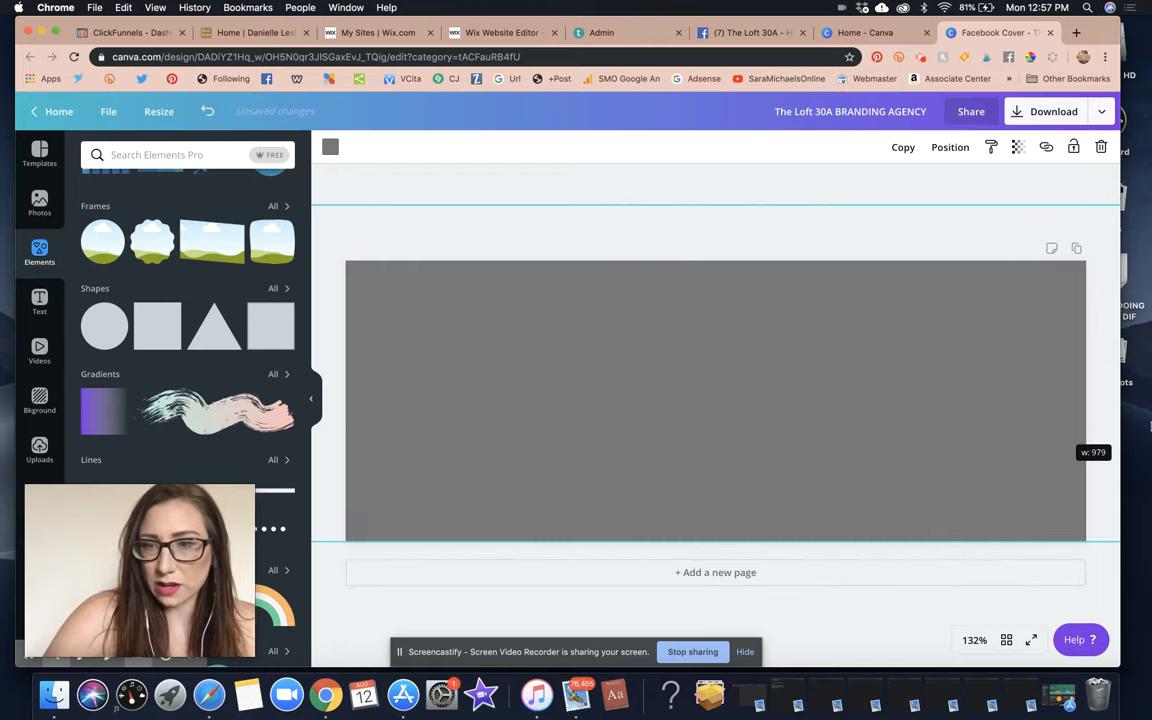
# Colour the rectangle dark brown, set transparency to 54, and send it backward twice behind the text.
pyautogui.click(330, 148)
pyautogui.click(95, 262)
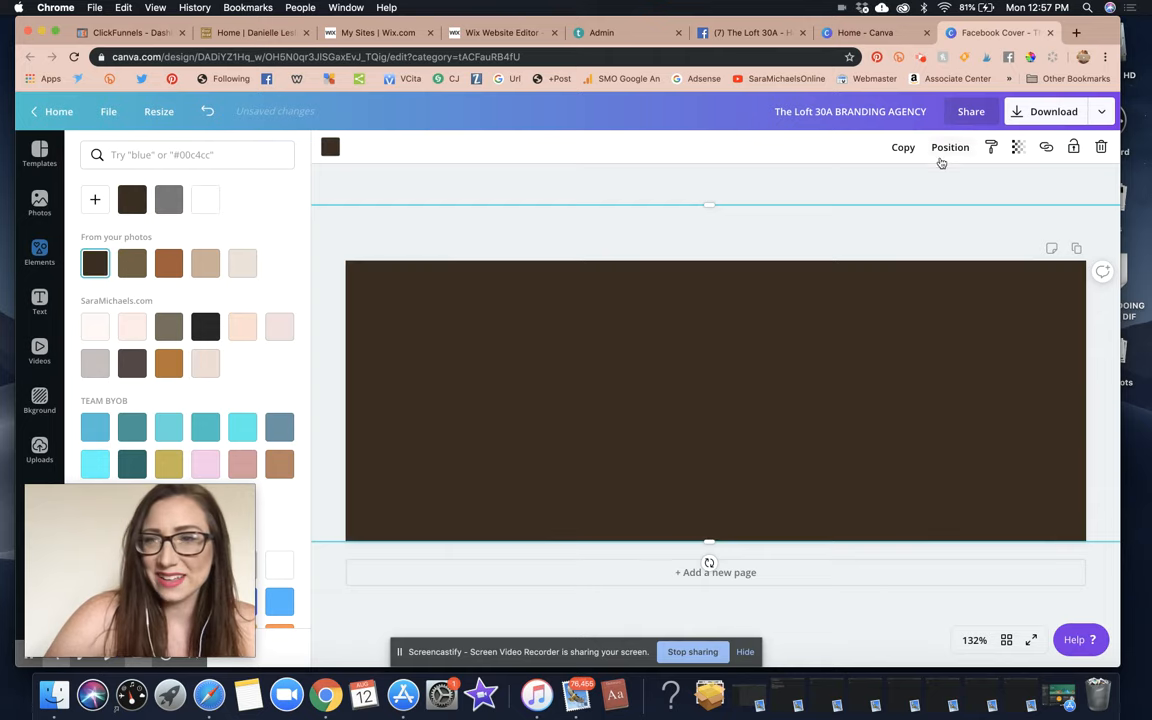
pyautogui.click(1017, 148)
pyautogui.moveTo(1005, 183); pyautogui.dragTo(943, 188)
pyautogui.click(950, 147)
pyautogui.click(901, 190)
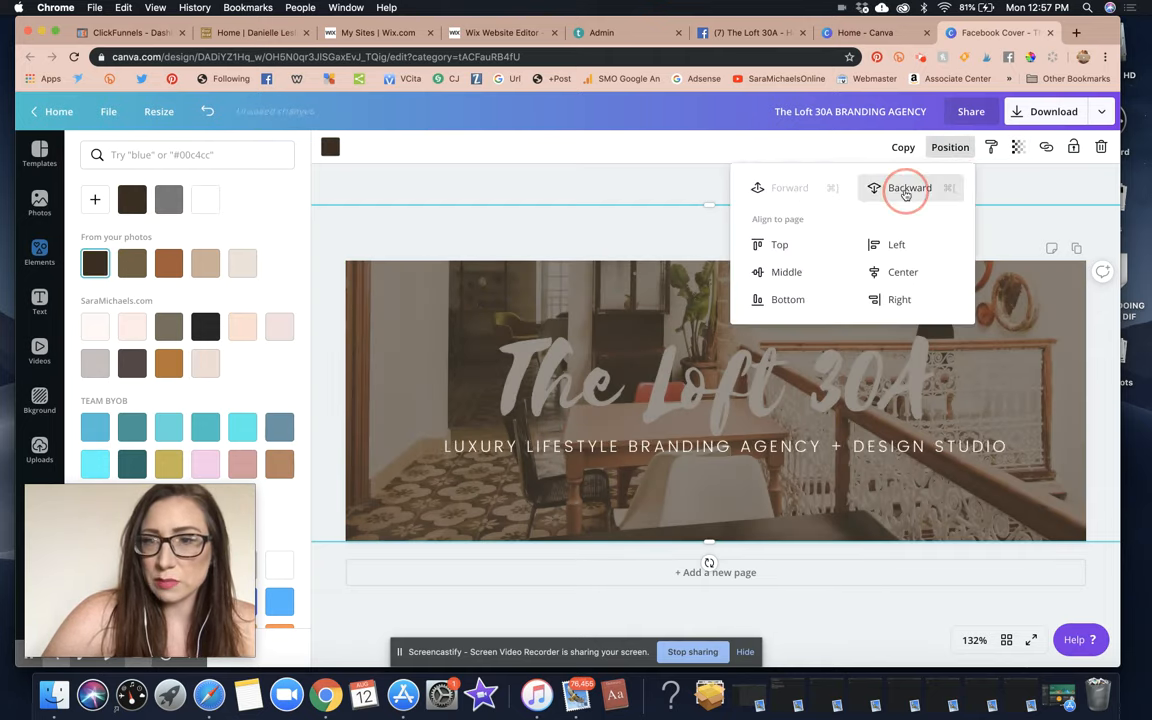
pyautogui.click(901, 190)
pyautogui.click(618, 181)
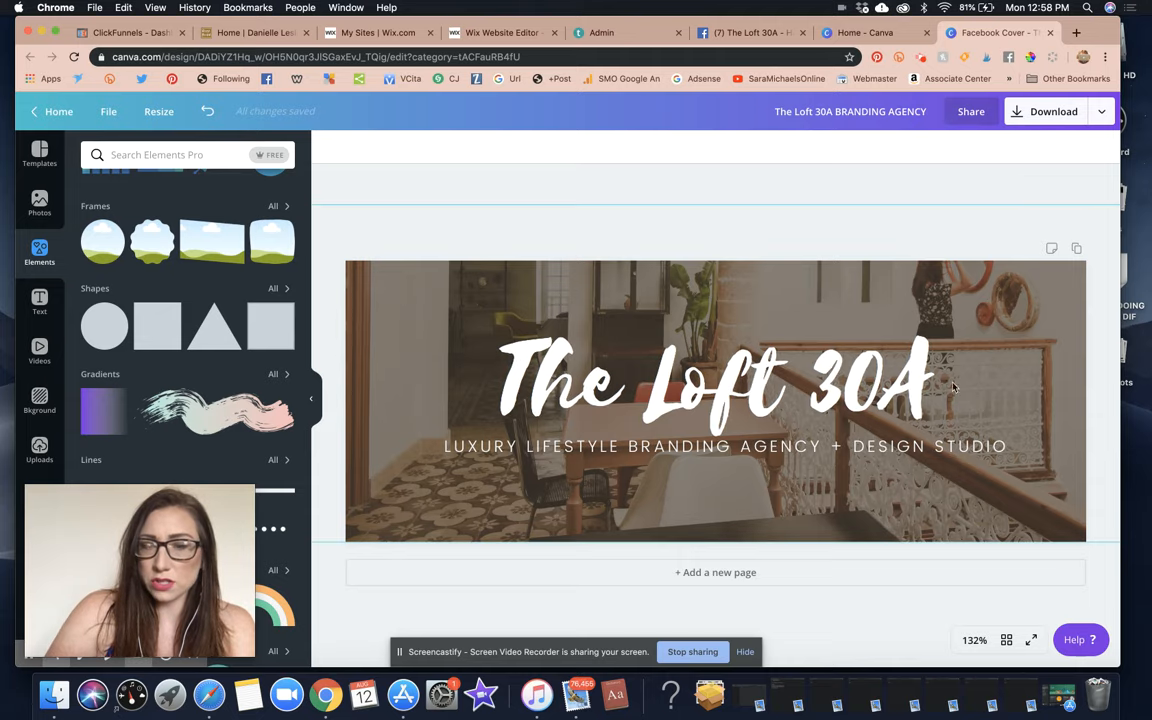
# Add a second subtitle line 'STRATEGY. SUCCESS SYSTEMS. SOCIAL MEDIA' at size 9 and nudge the block down.
pyautogui.click(958, 440)
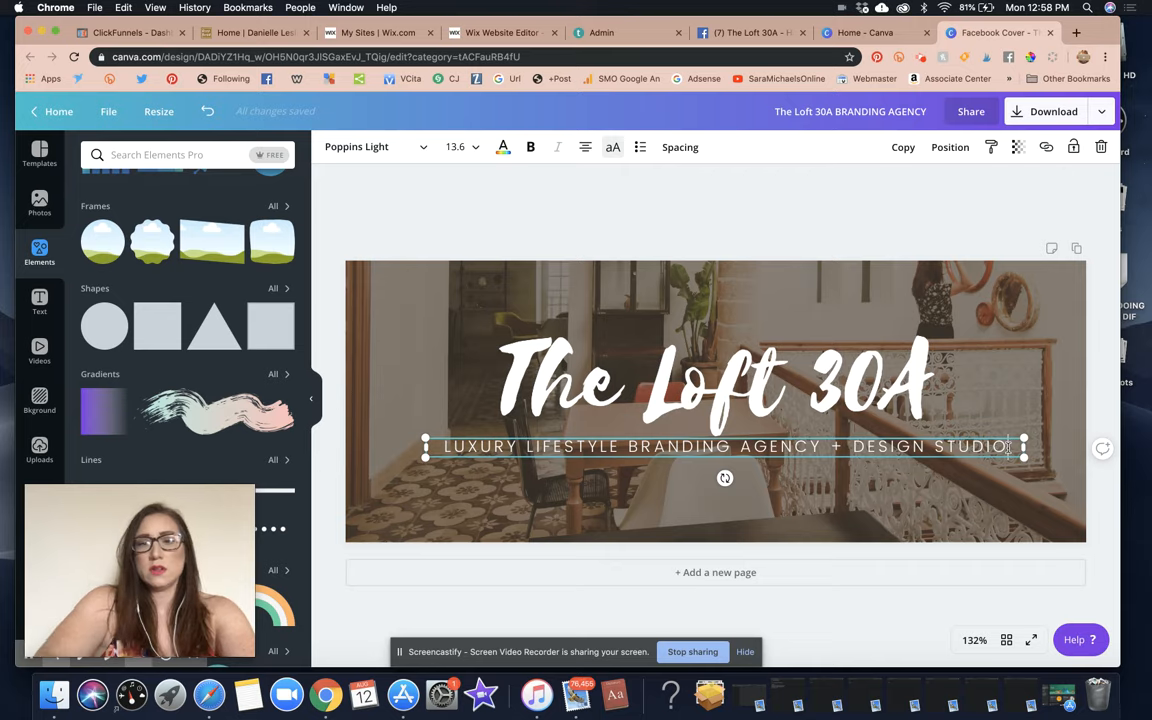
pyautogui.press('Return')
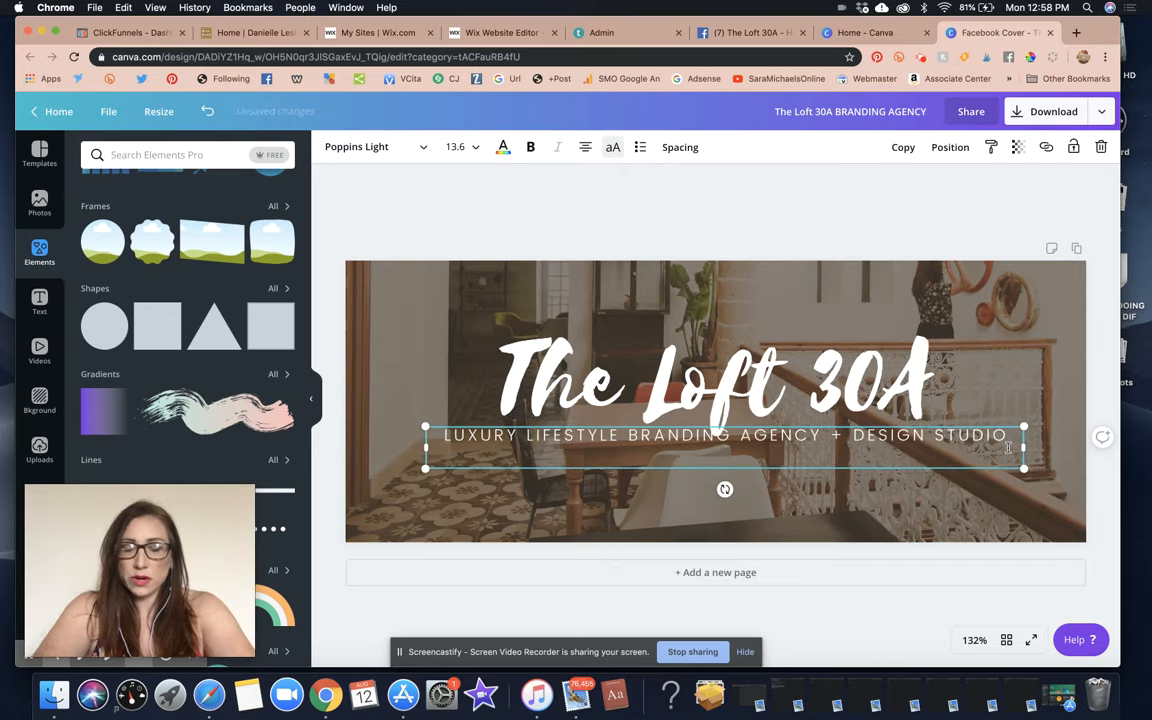
pyautogui.write('STRATEGY')
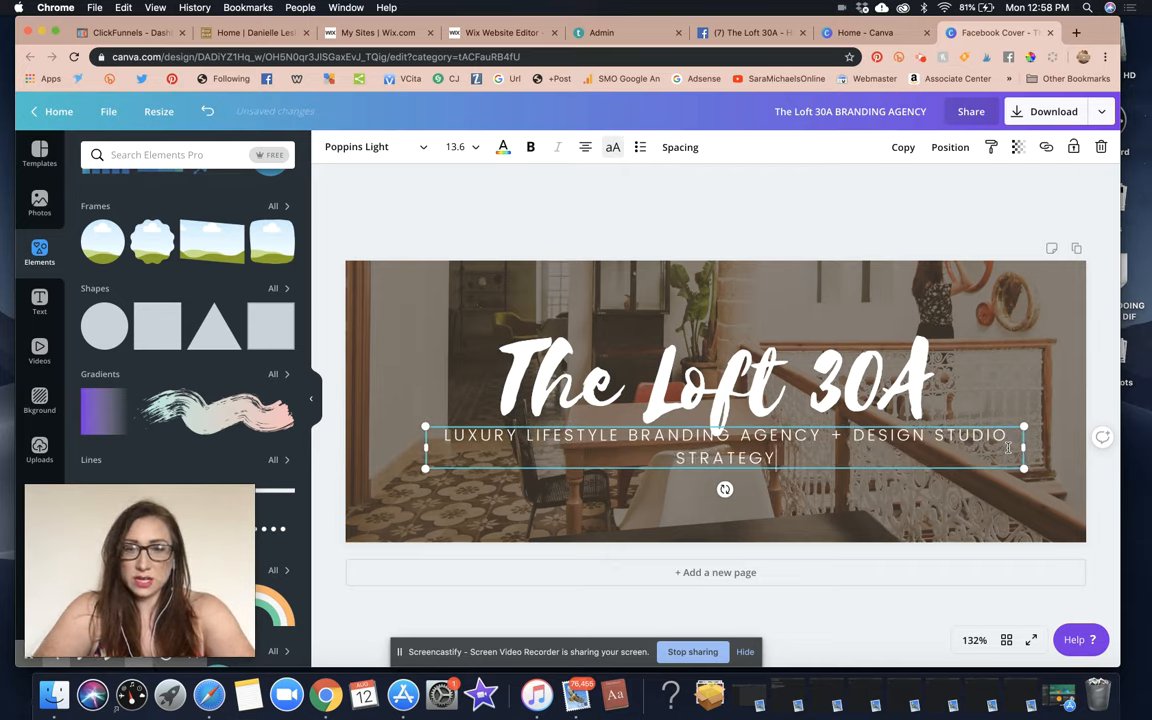
pyautogui.write('. S')
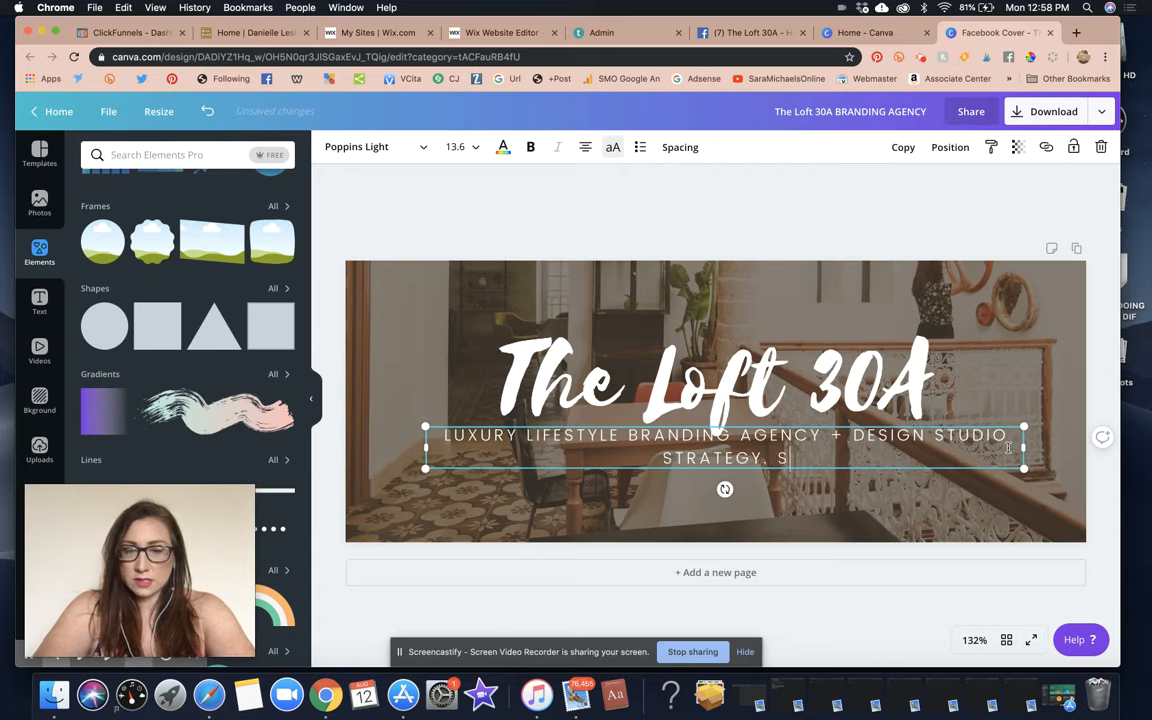
pyautogui.write('UCCES')
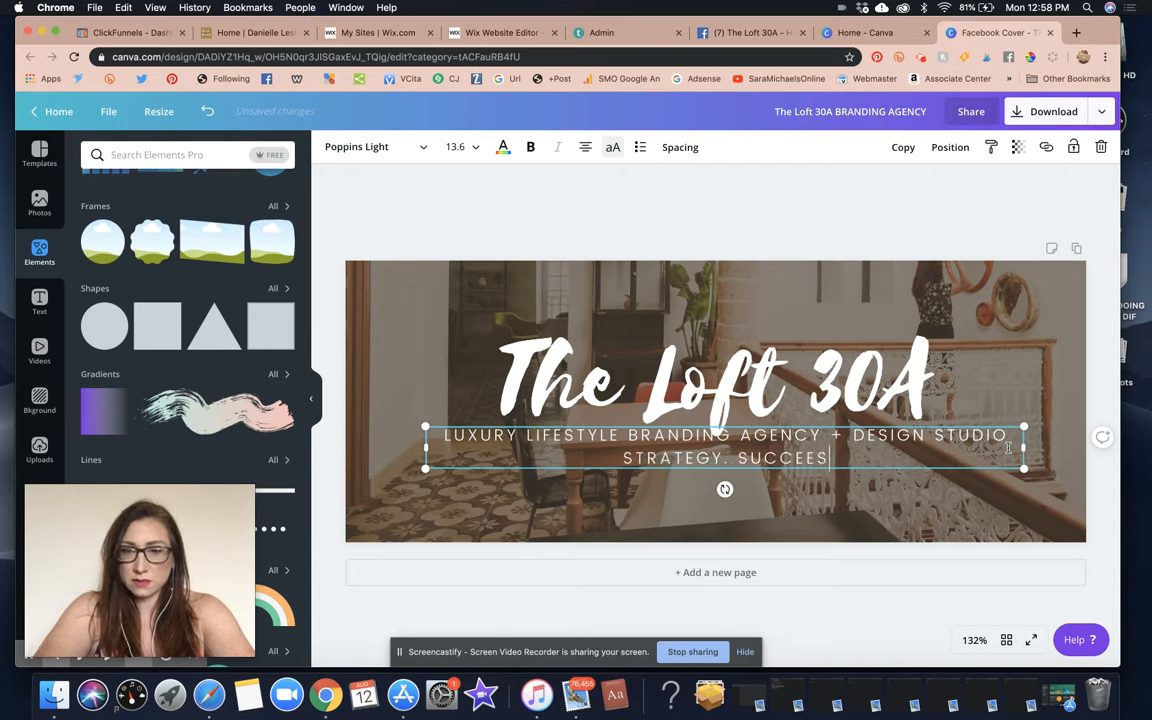
pyautogui.write('S SYSTEMS. ')
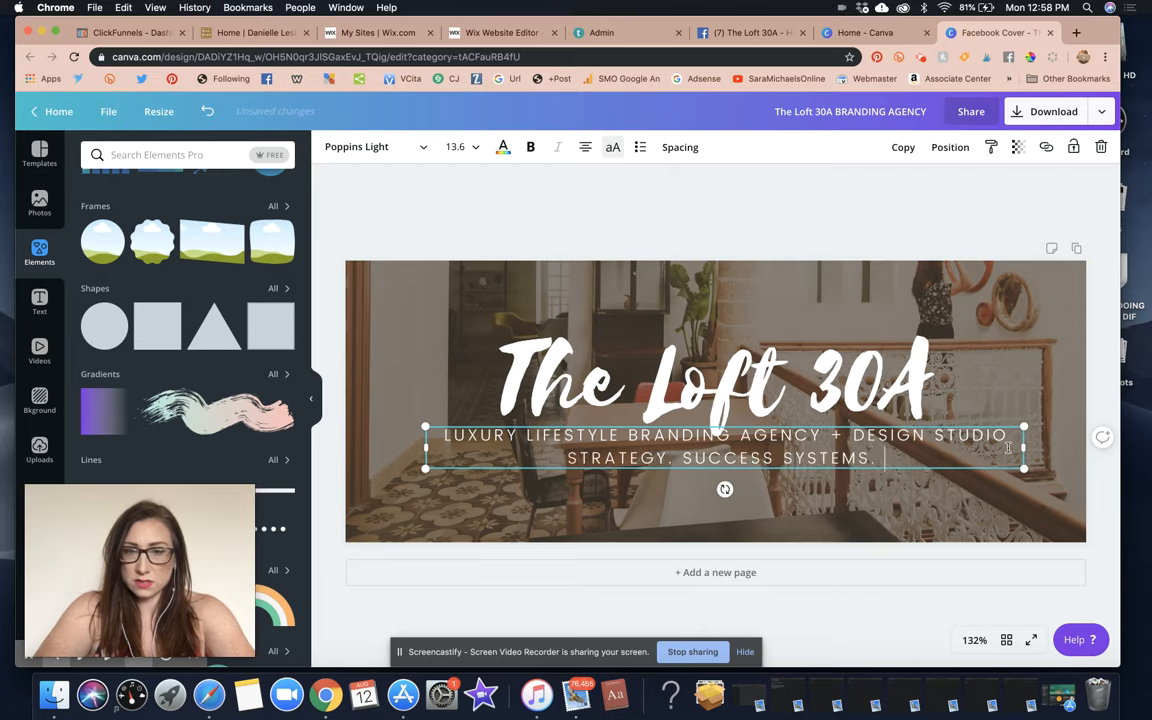
pyautogui.write('SOCIAL MEDIA')
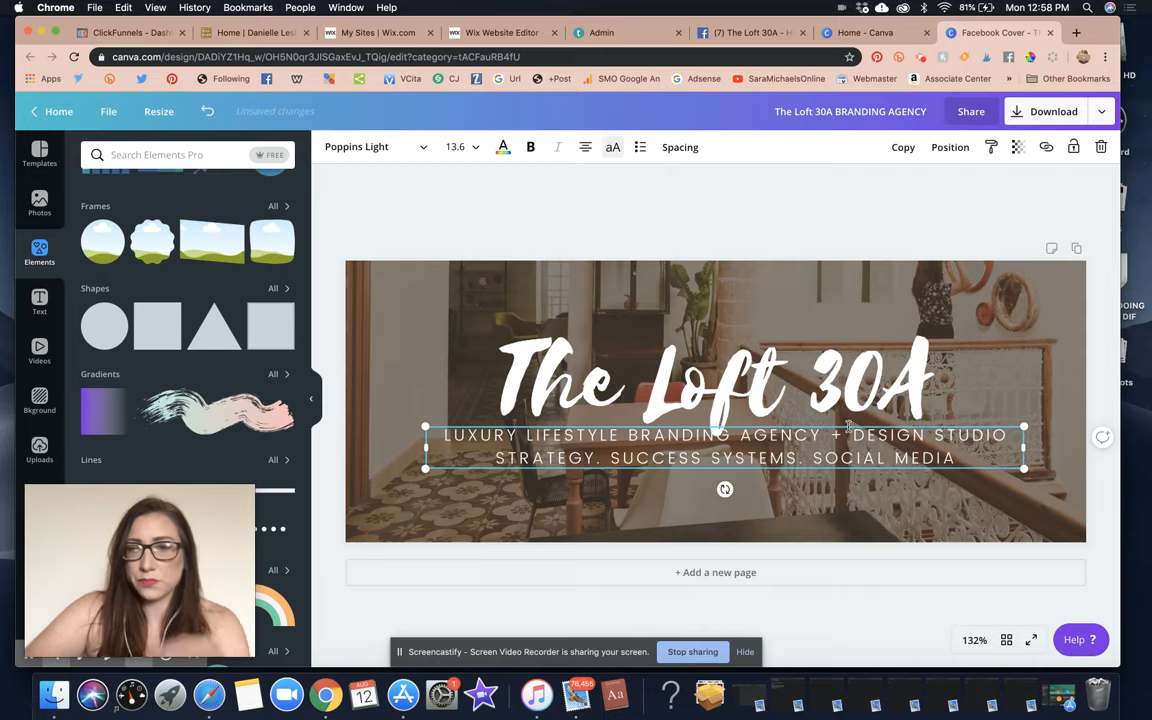
pyautogui.moveTo(497, 459); pyautogui.dragTo(971, 461)
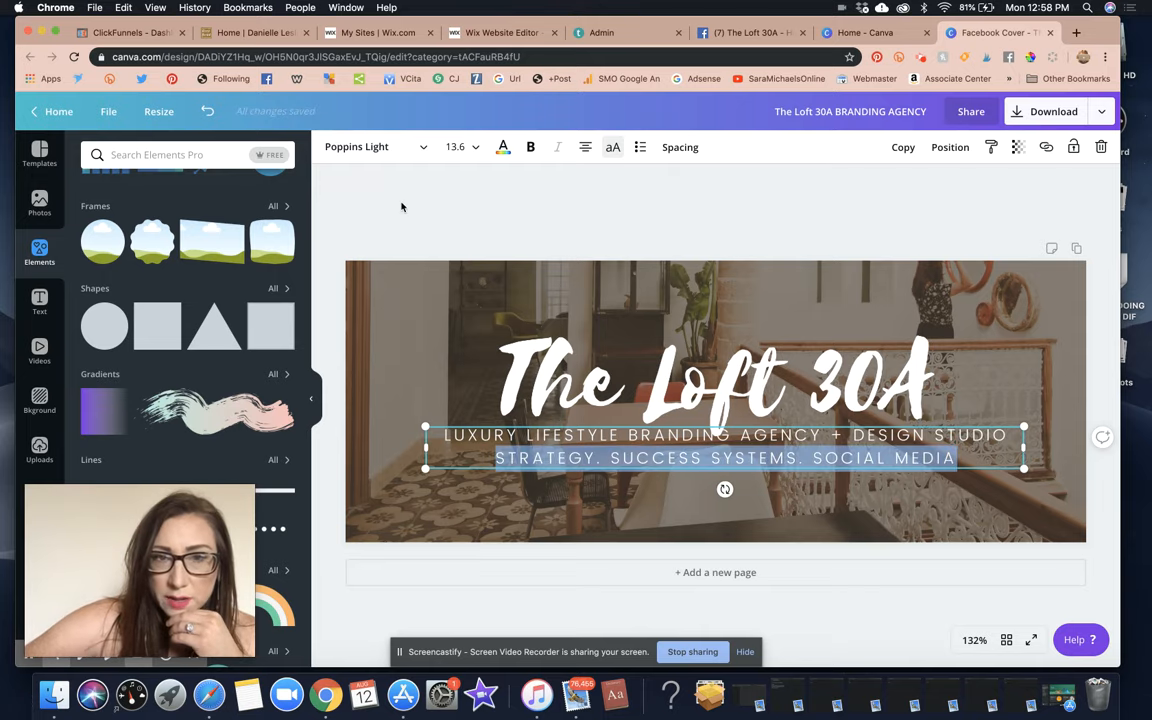
pyautogui.click(455, 148)
pyautogui.press('Return')
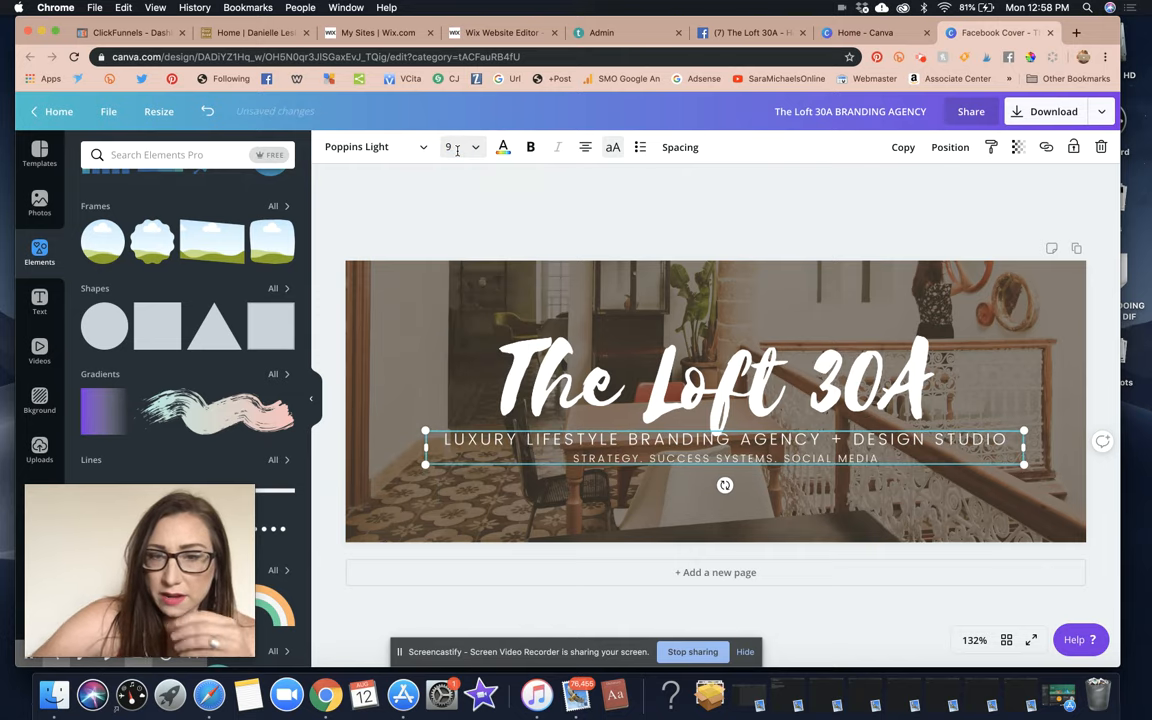
pyautogui.click(776, 114)
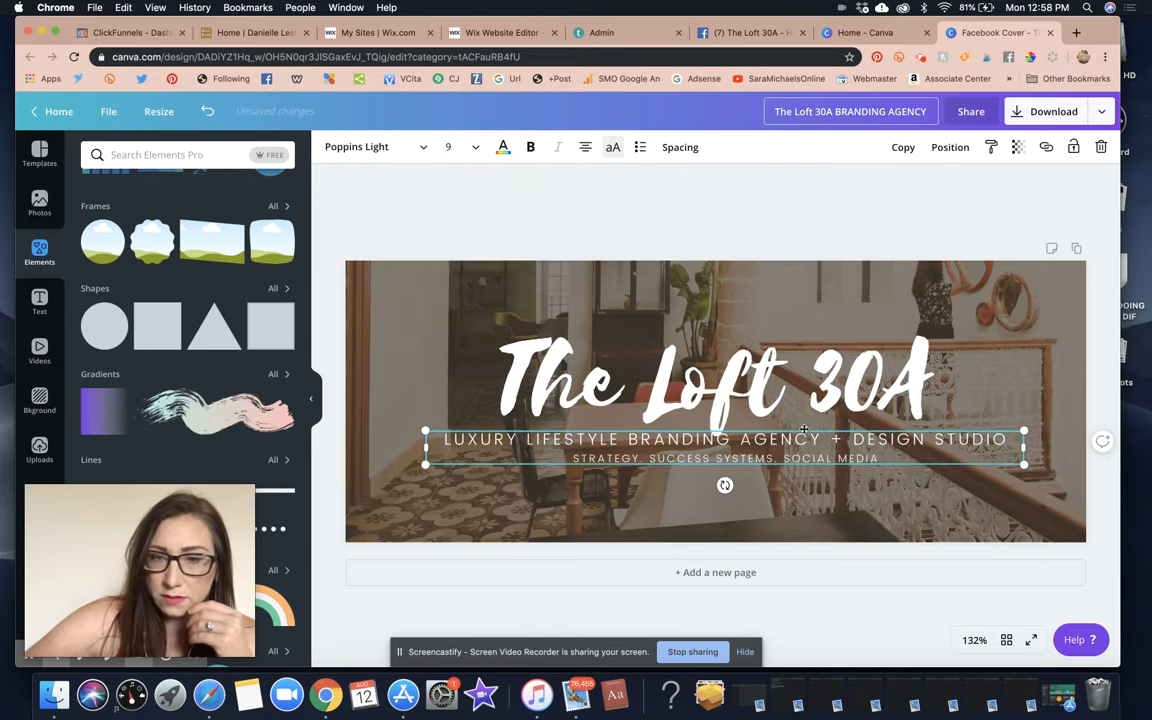
pyautogui.click(828, 464)
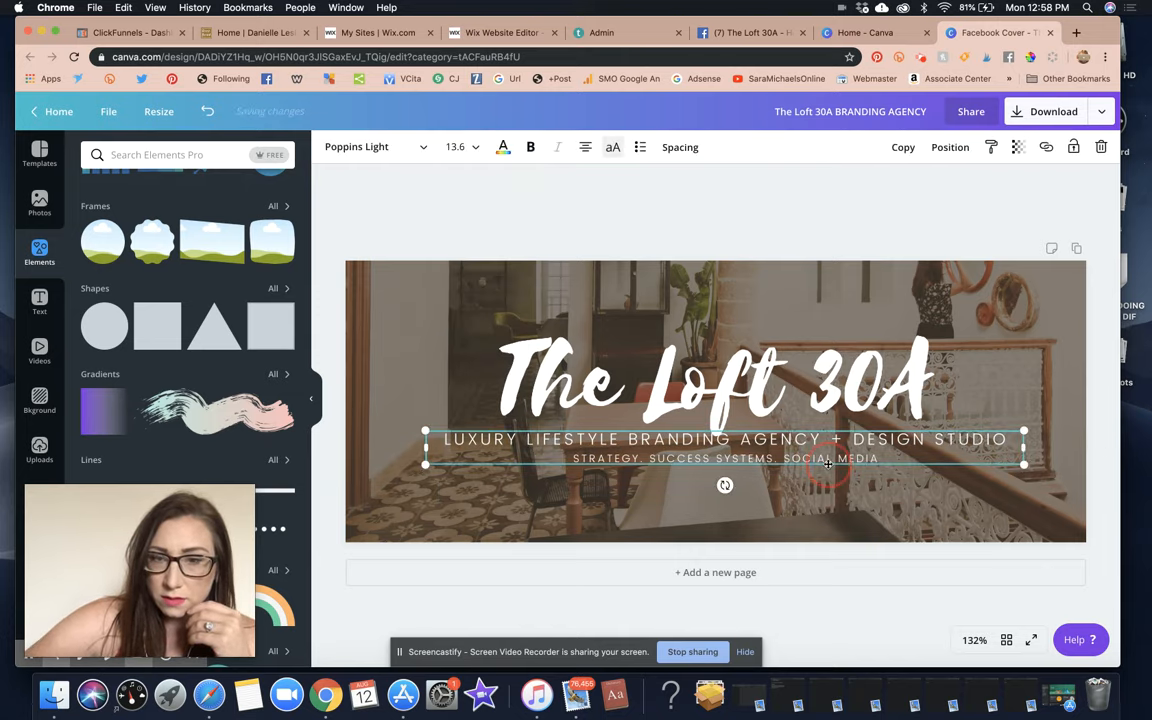
pyautogui.moveTo(828, 464); pyautogui.dragTo(826, 471)
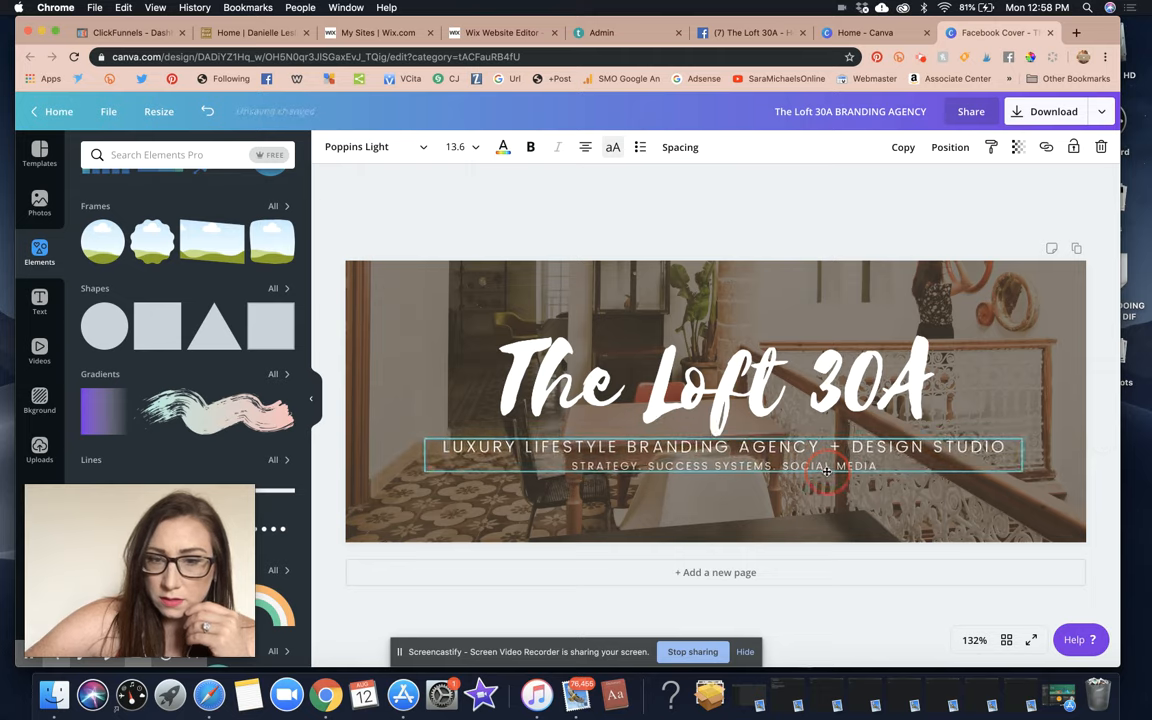
pyautogui.click(715, 216)
# Edit the second line to read 'STRATEGY, STYLE, SUCCESS SYSTEMS & SOCIAL MEDIA'.
pyautogui.click(779, 465)
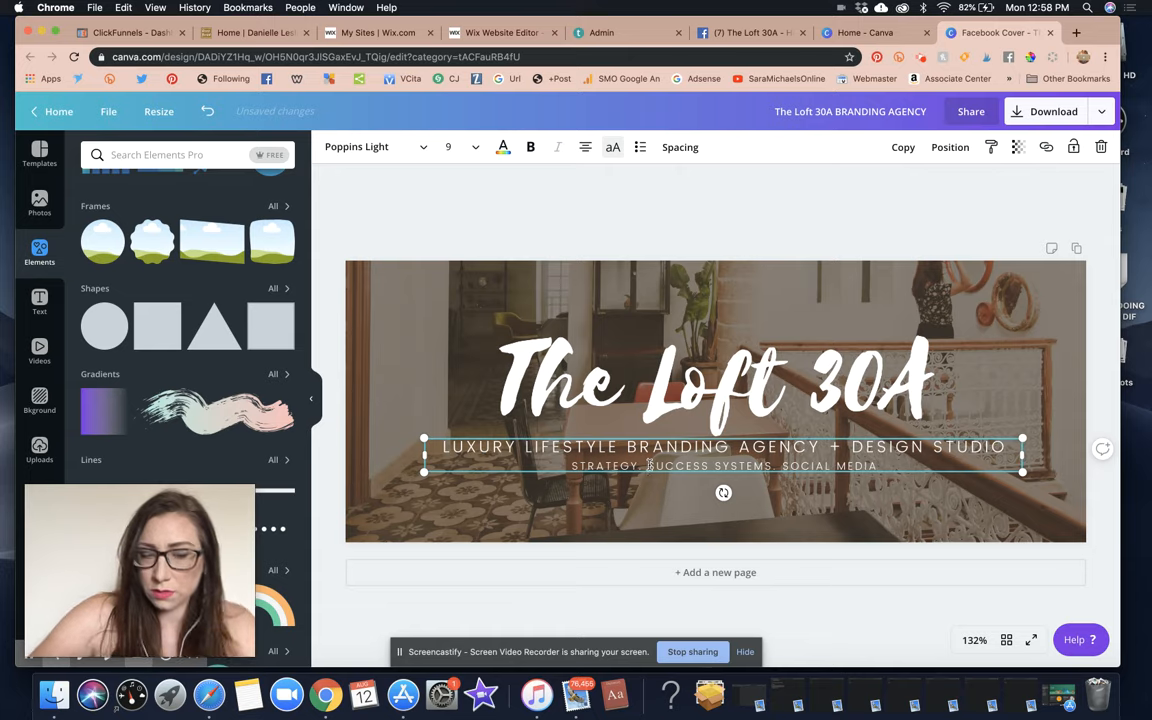
pyautogui.write('STYLE,')
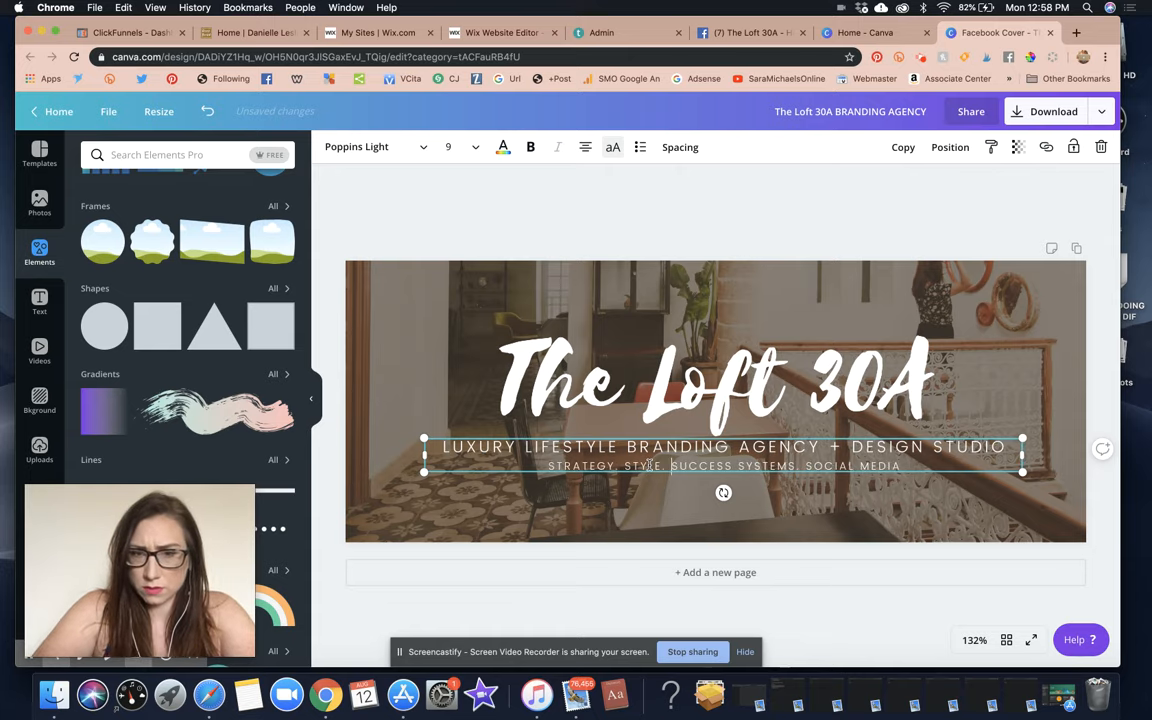
pyautogui.click(773, 234)
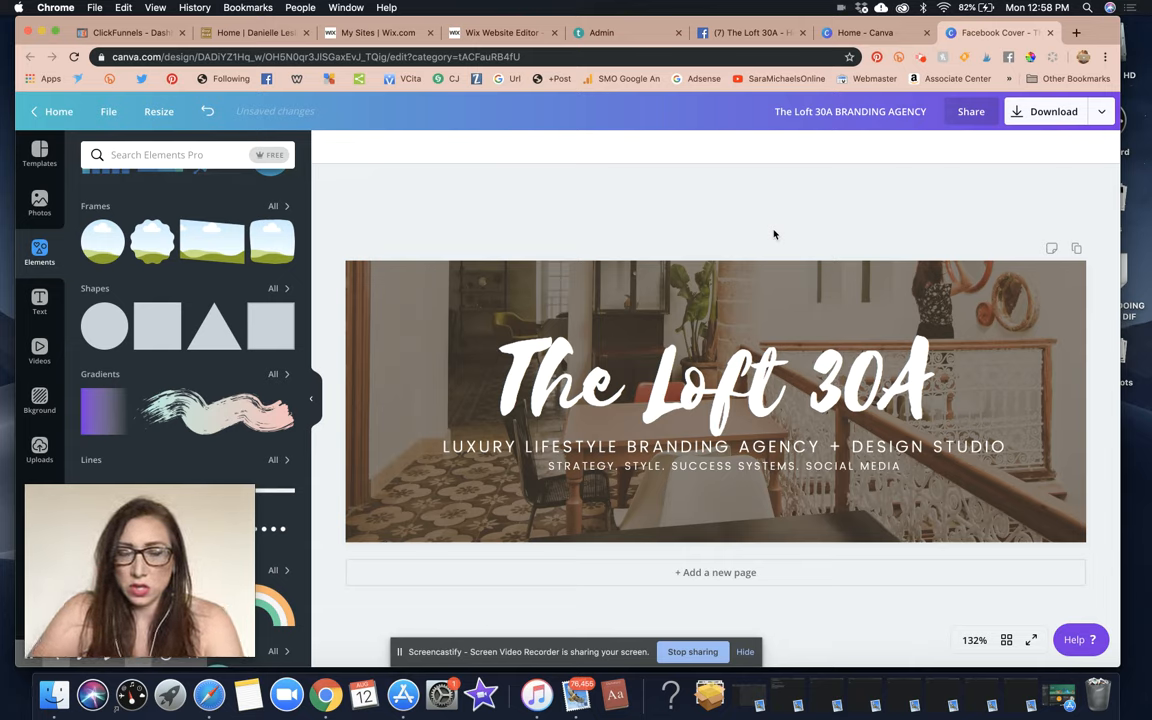
pyautogui.click(820, 466)
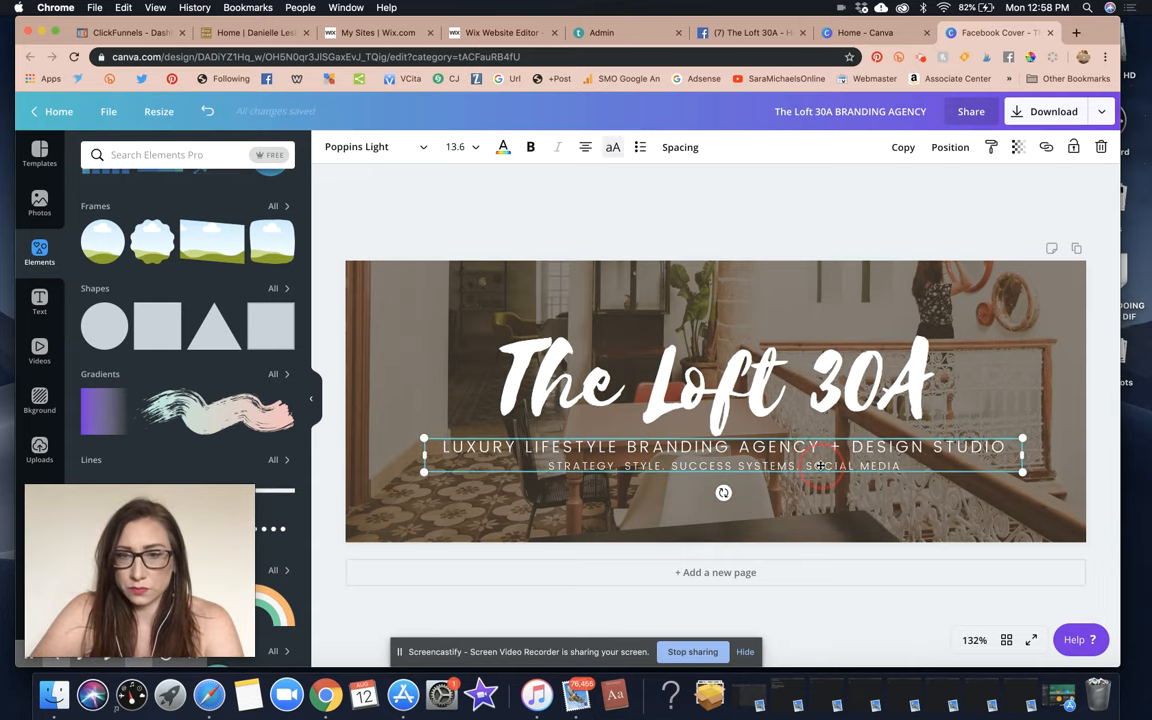
pyautogui.click(820, 466)
pyautogui.click(805, 466)
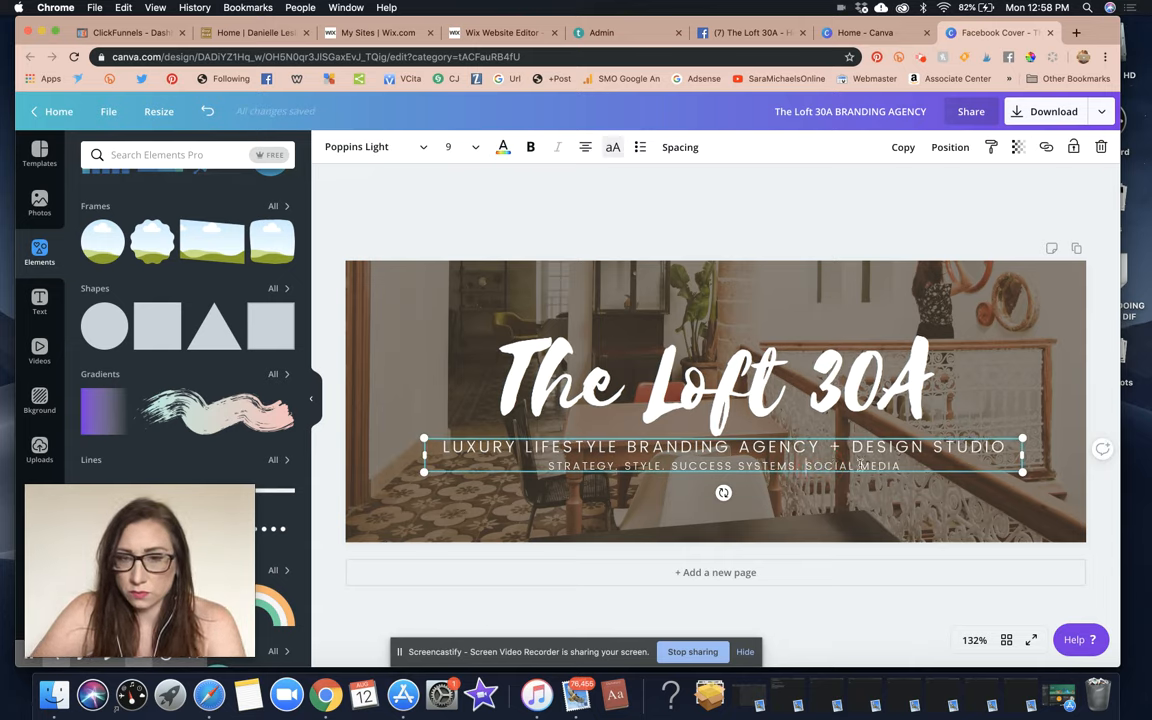
pyautogui.press('BackSpace')
pyautogui.press('BackSpace')
pyautogui.write('&')
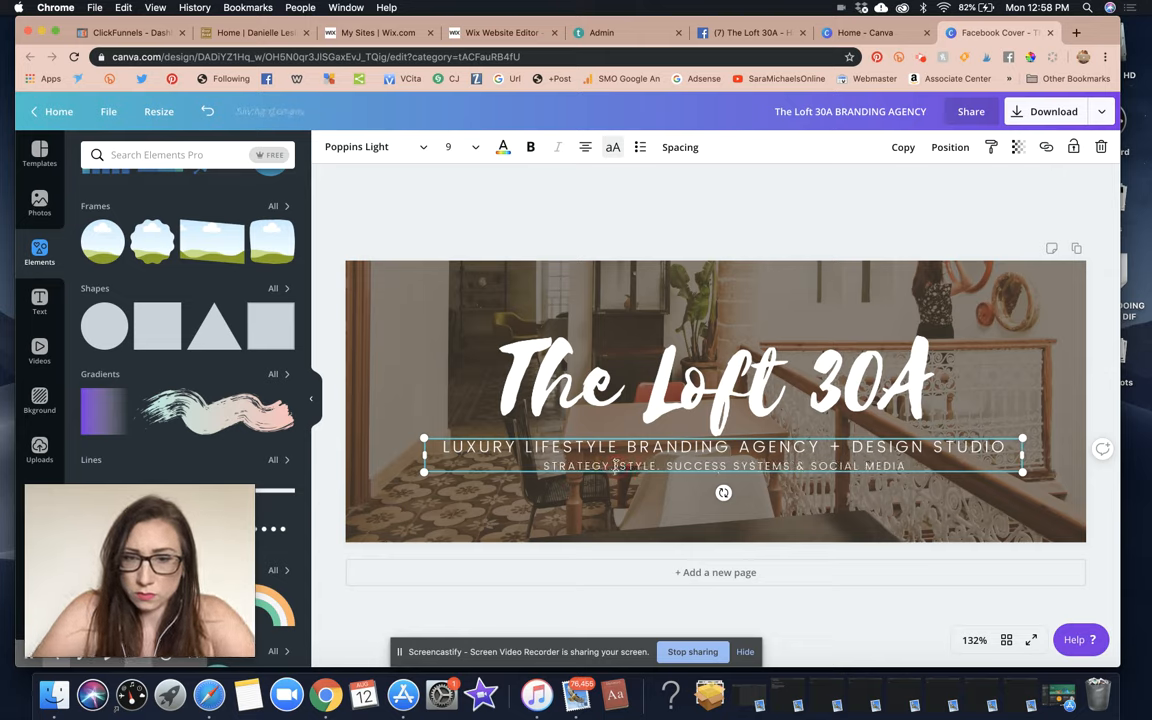
pyautogui.press('BackSpace')
pyautogui.write('Y')
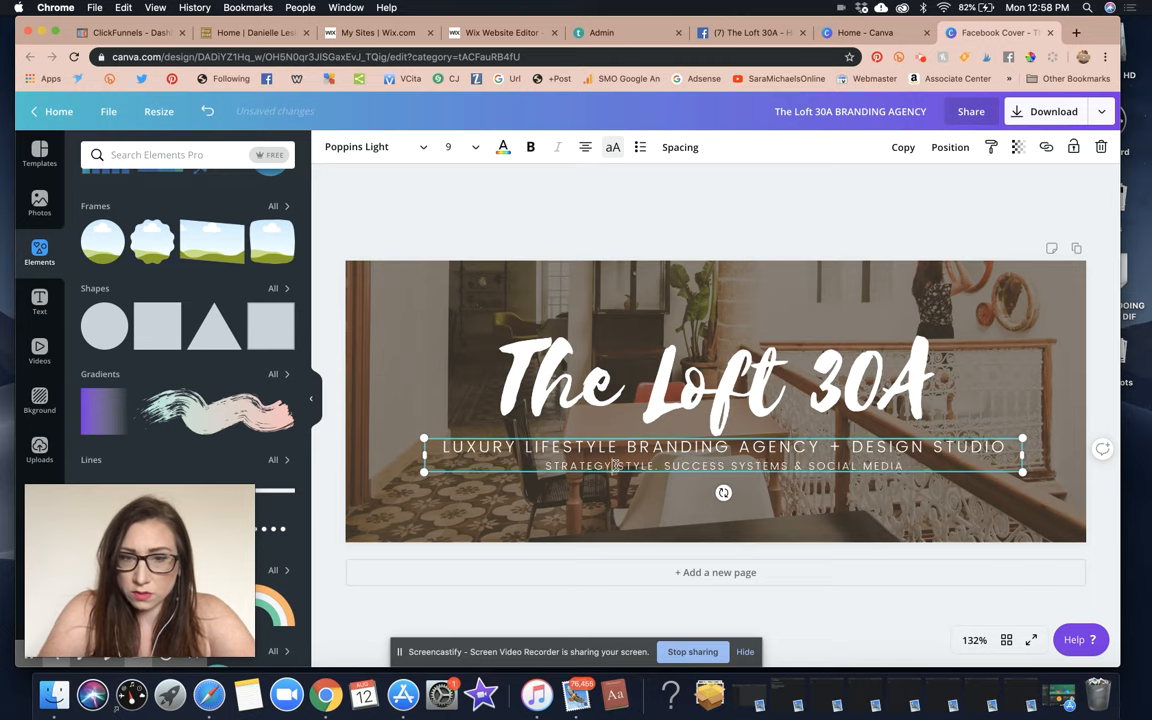
pyautogui.write(',')
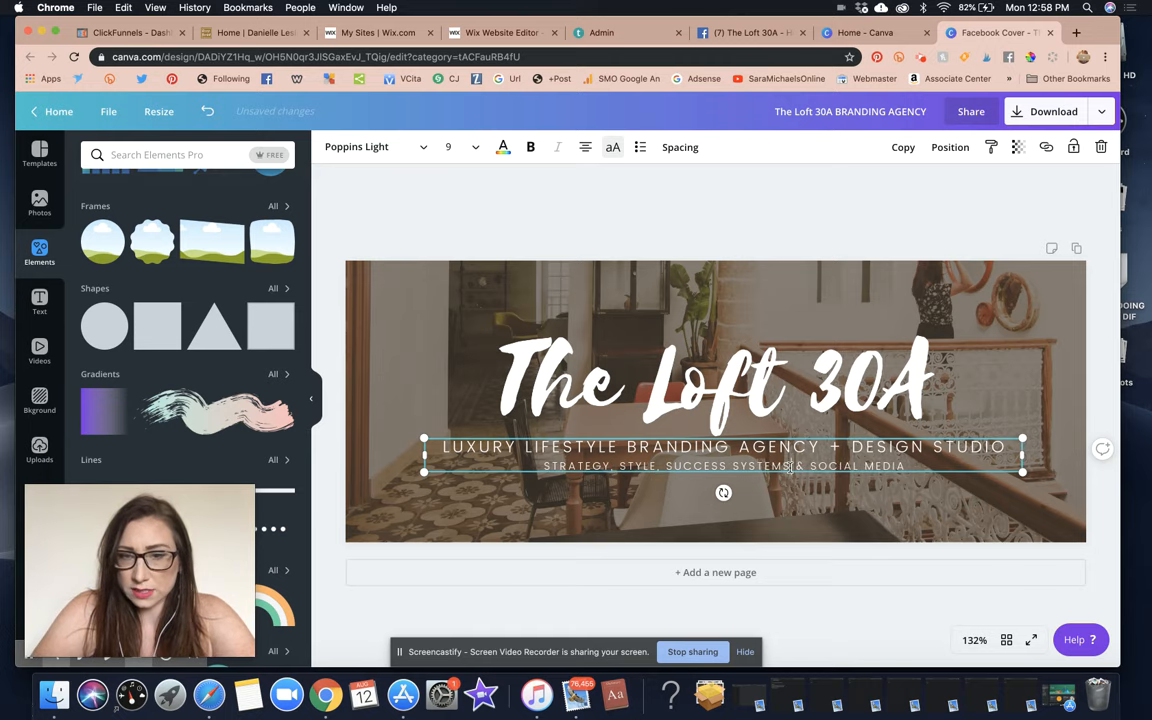
pyautogui.write(',')
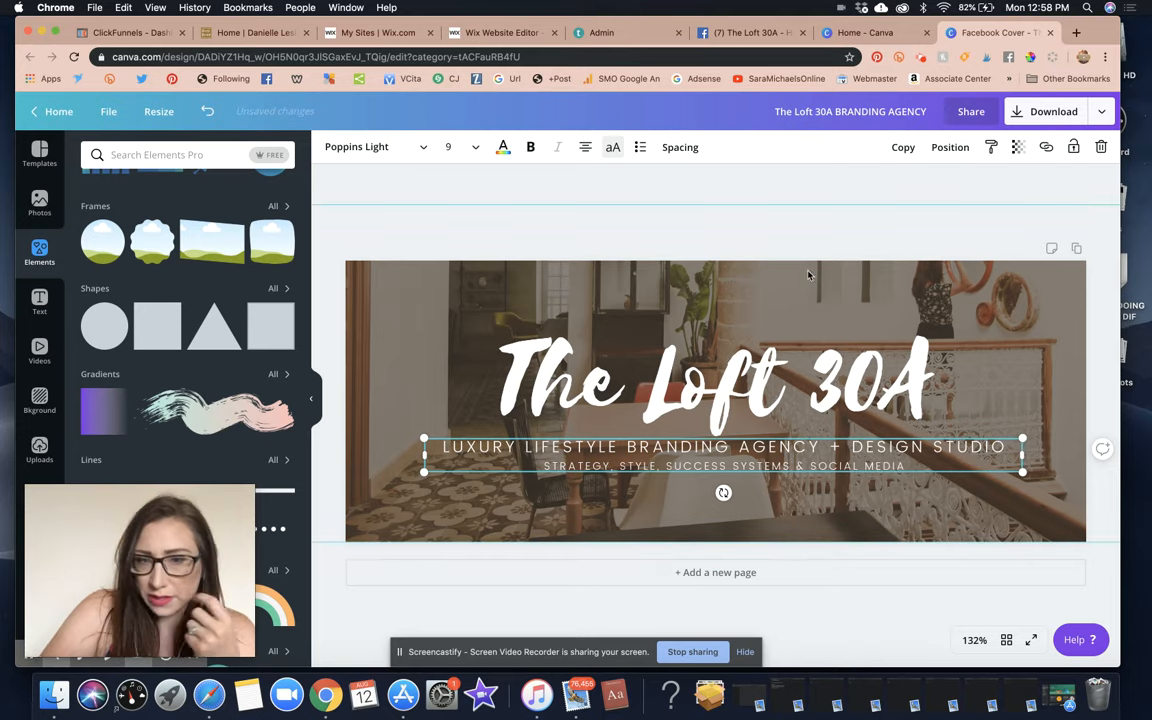
pyautogui.click(792, 231)
pyautogui.click(847, 462)
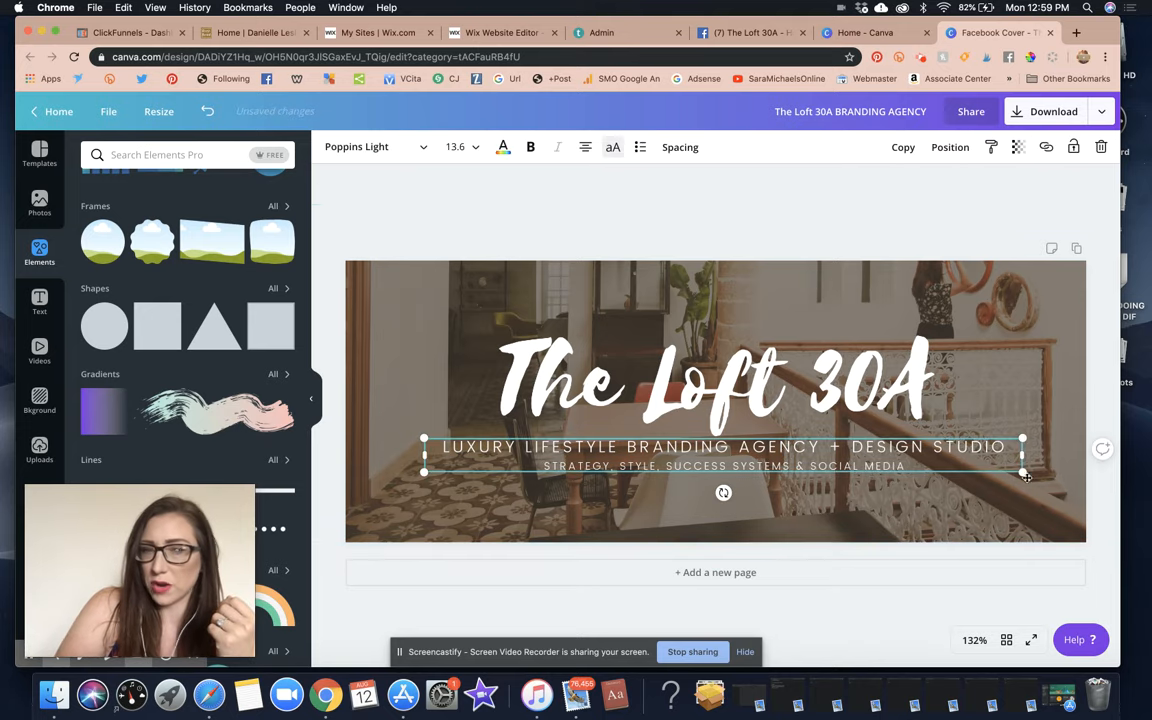
# Download the cover as a PNG into a new '1 30A THE LOFT' folder inside 3 BUSINESS.
pyautogui.click(818, 237)
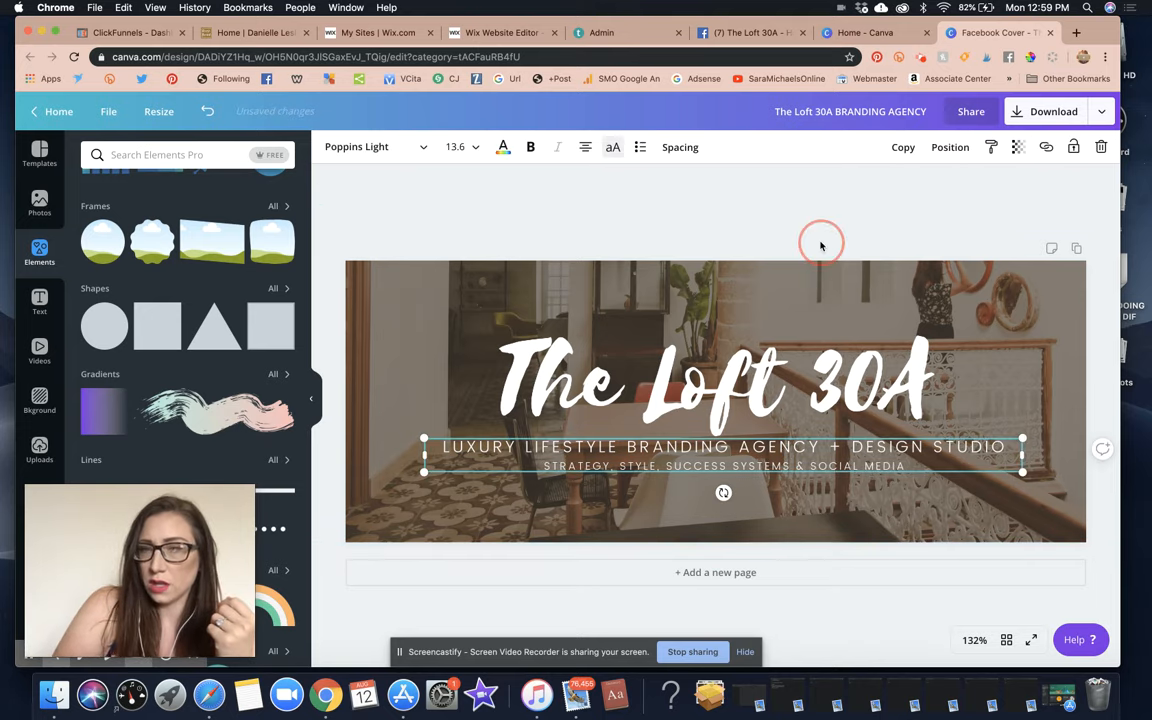
pyautogui.click(1106, 116)
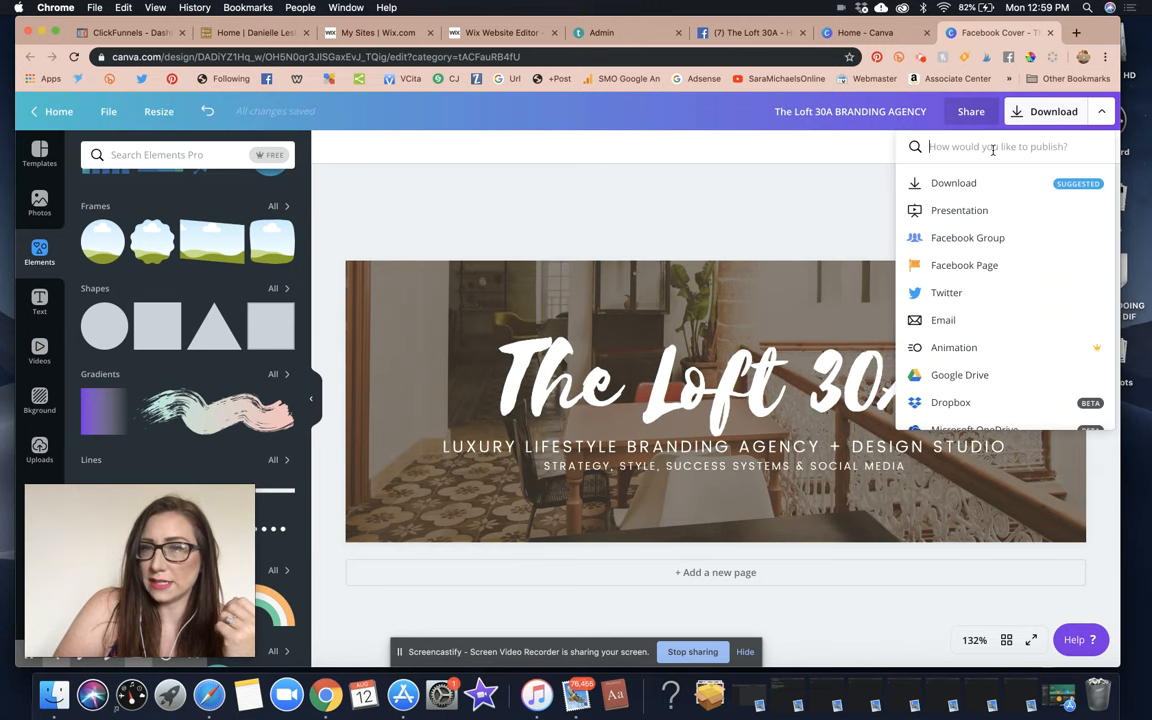
pyautogui.click(951, 183)
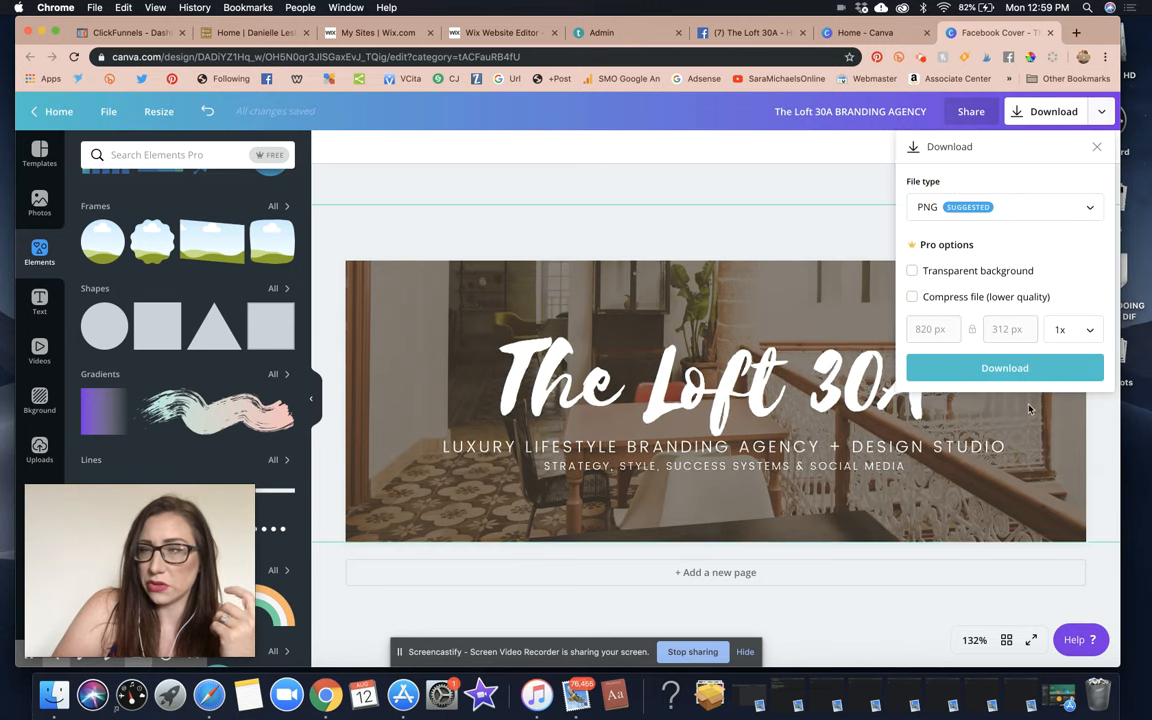
pyautogui.click(995, 368)
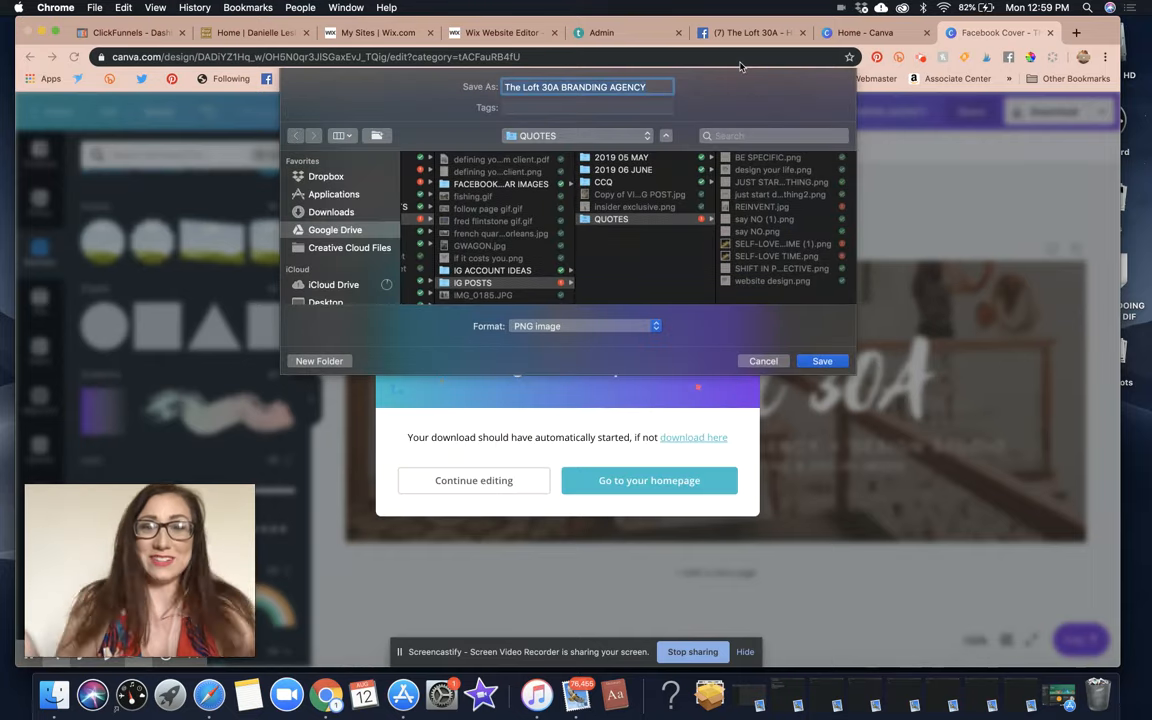
pyautogui.click(540, 136)
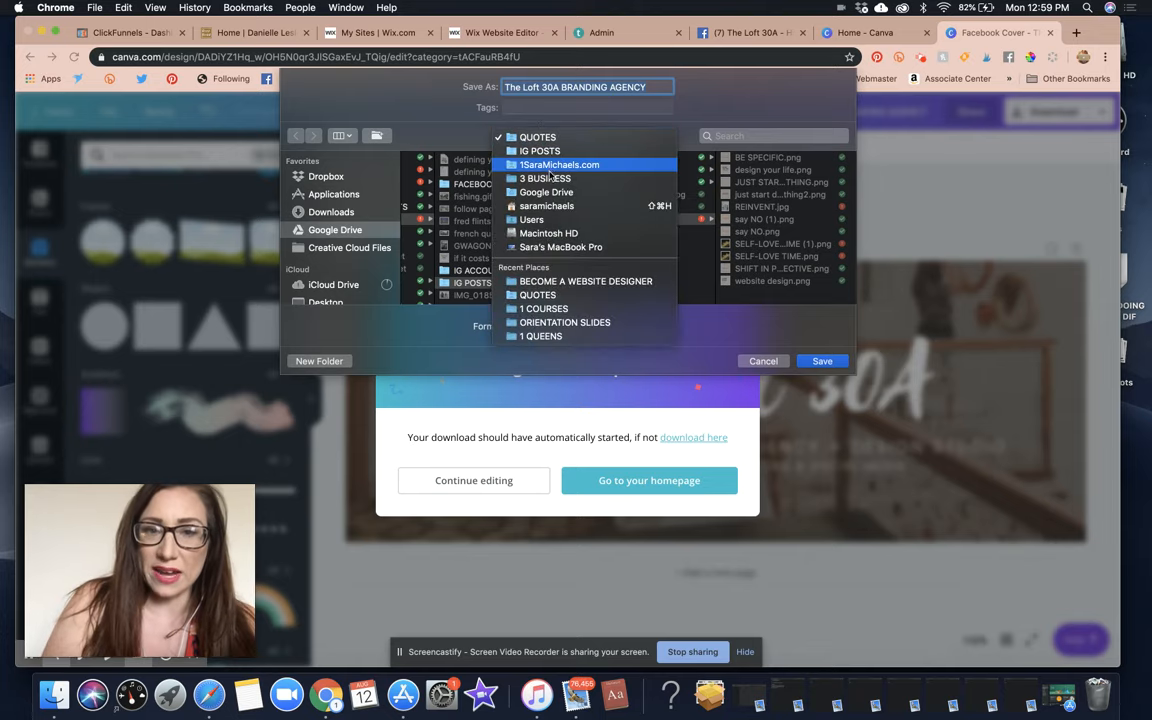
pyautogui.click(546, 179)
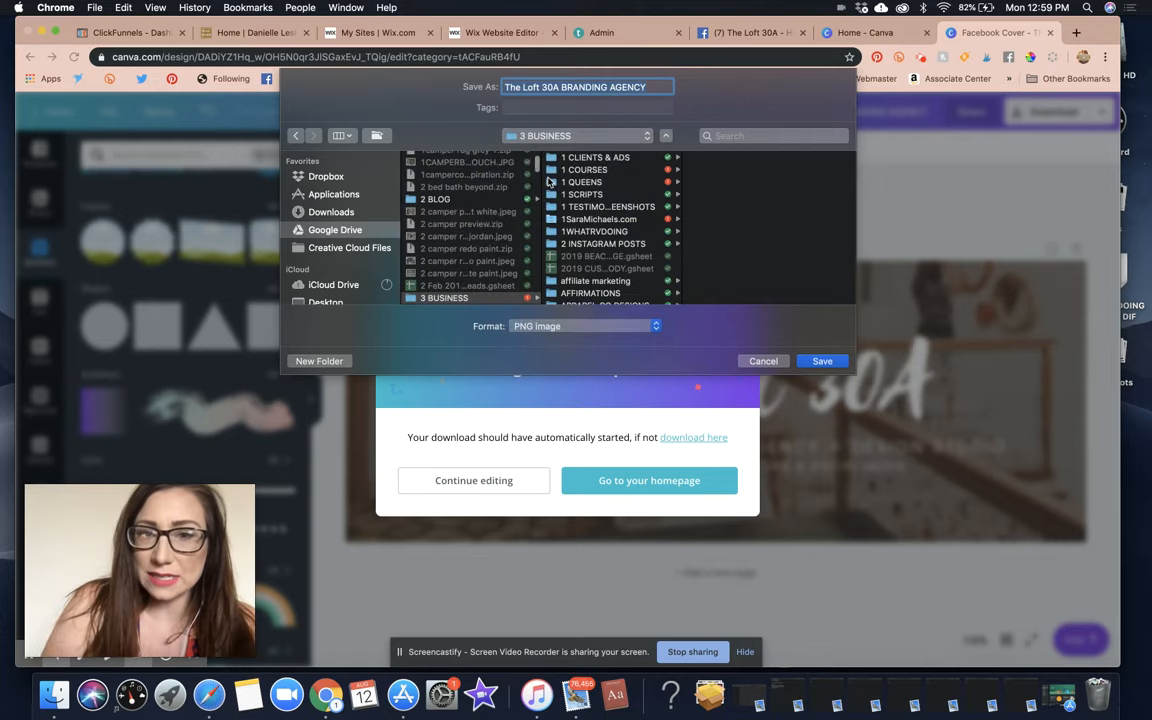
pyautogui.scroll(-5, 609, 235)
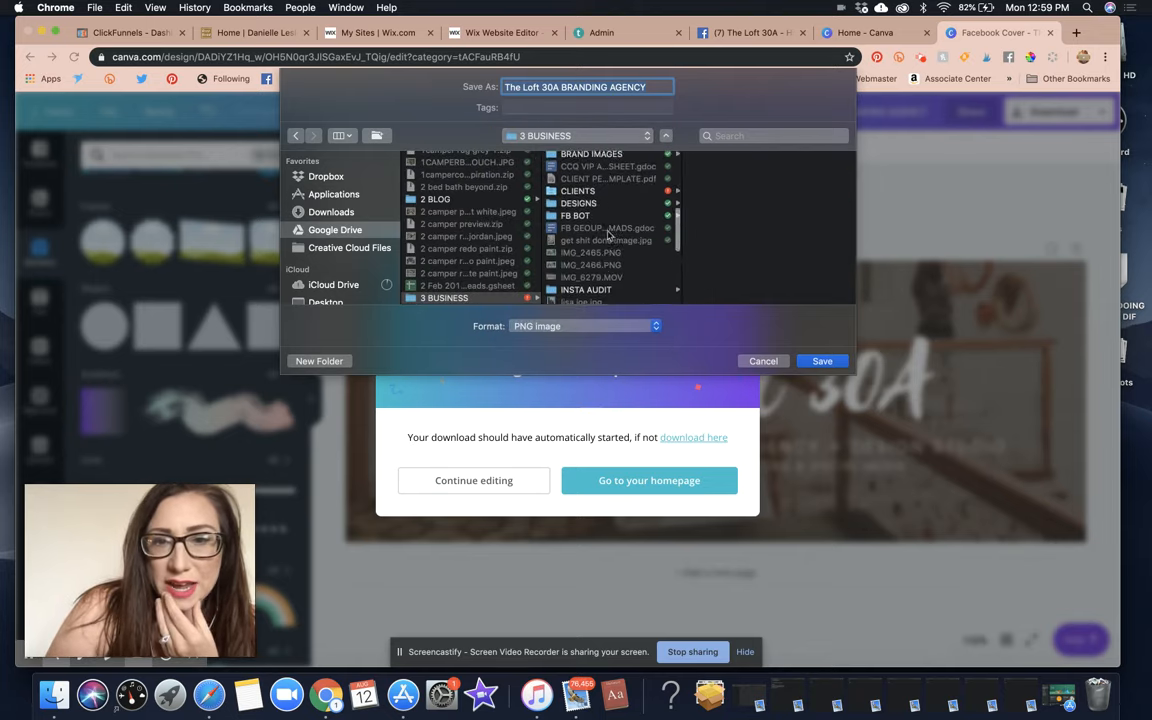
pyautogui.scroll(5, 609, 235)
pyautogui.click(319, 361)
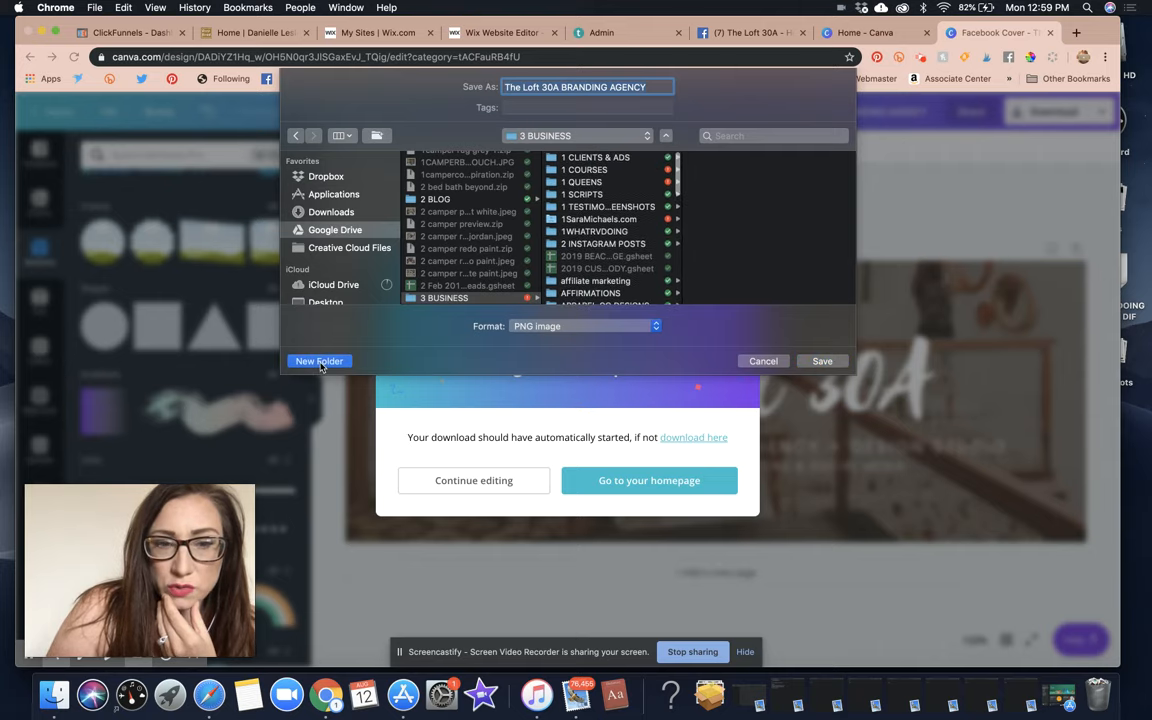
pyautogui.write('1 30A')
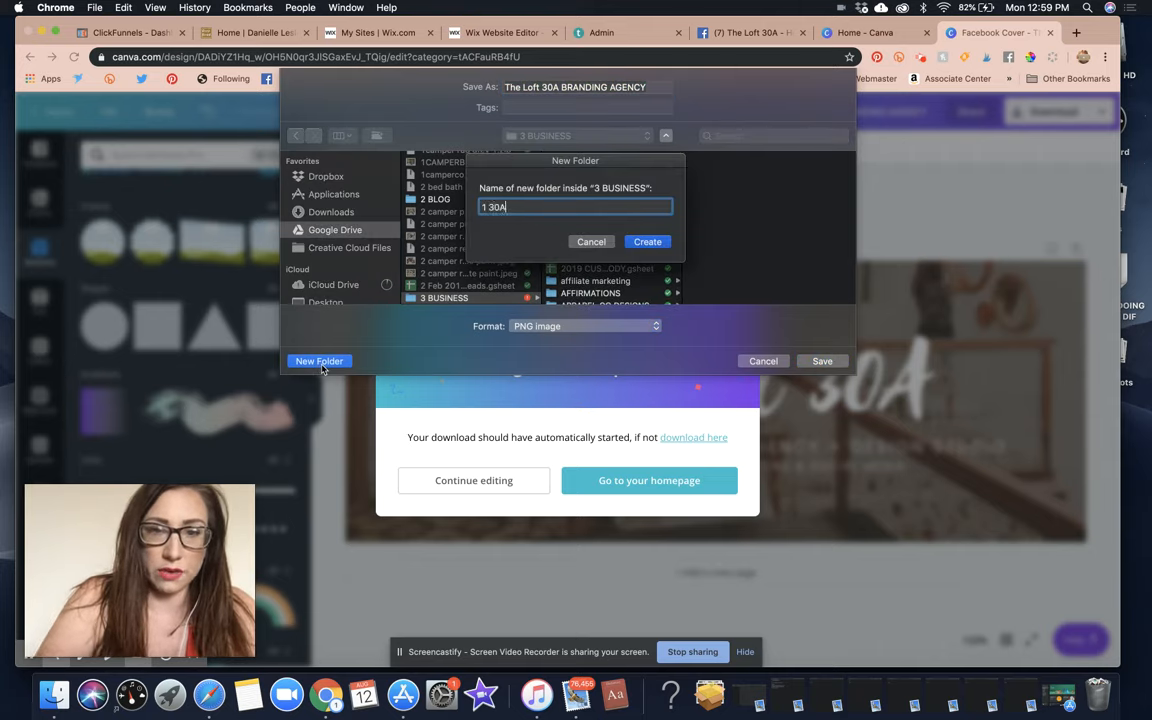
pyautogui.write(' THE LOFT')
pyautogui.press('Return')
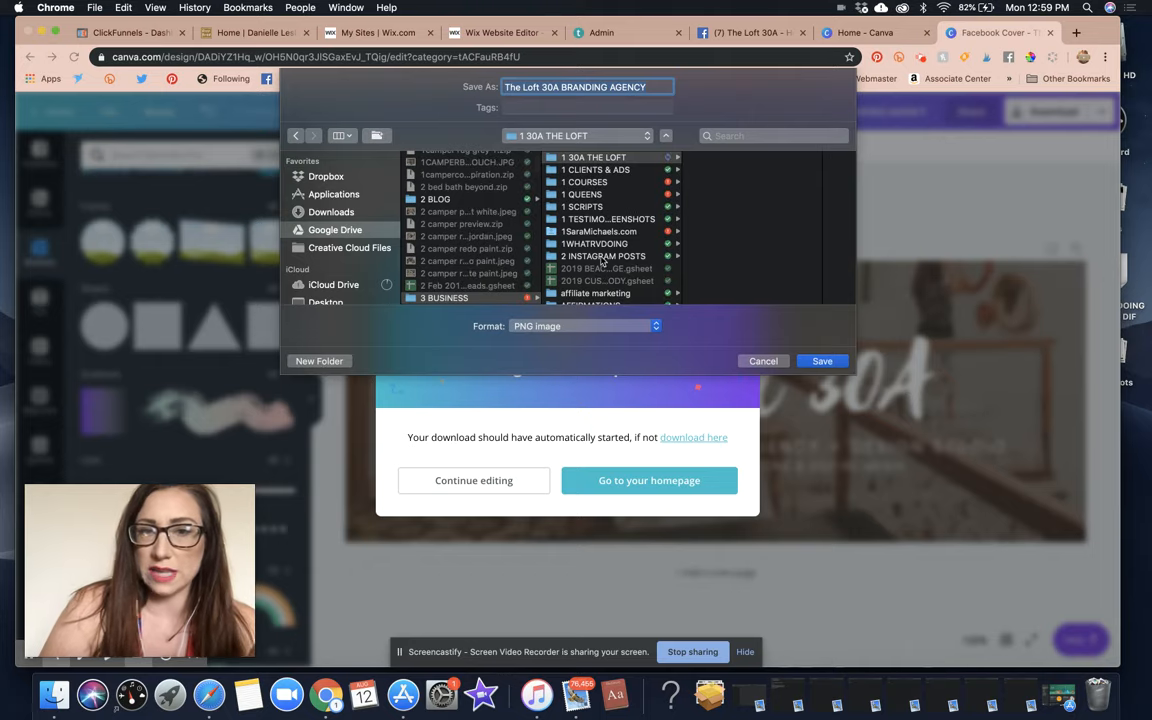
pyautogui.click(838, 362)
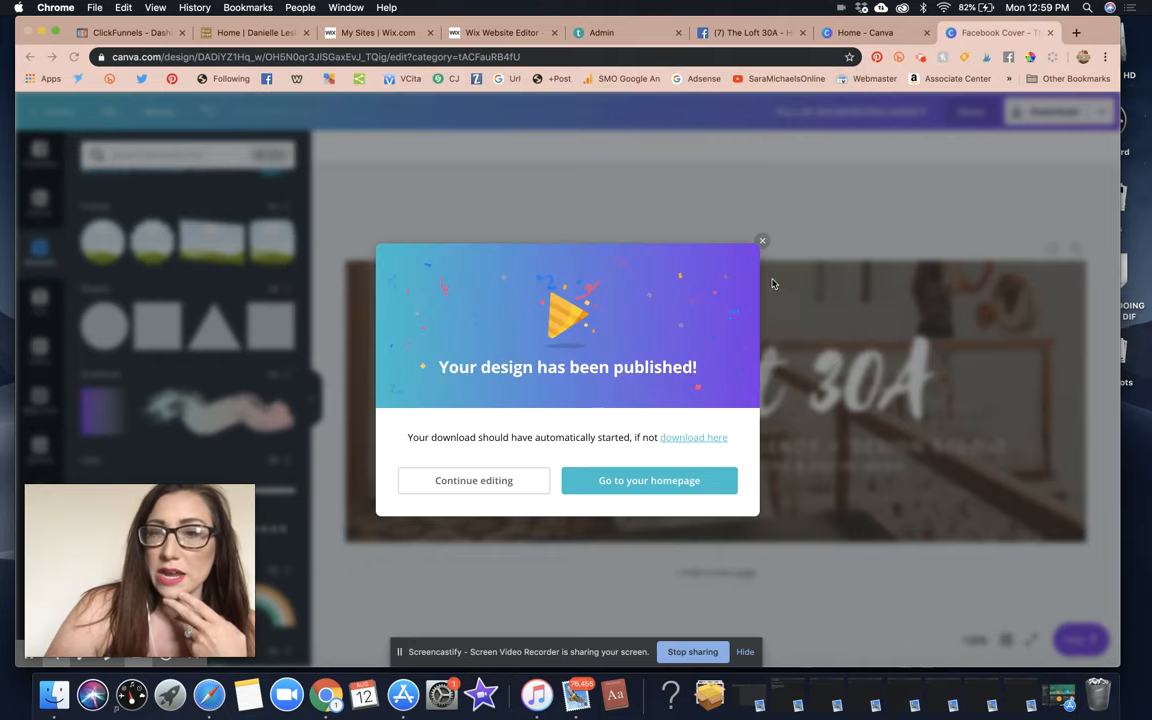
# Upload the PNG from 3 BUSINESS > 1 30A THE LOFT as The Loft 30A page's cover photo.
pyautogui.click(752, 38)
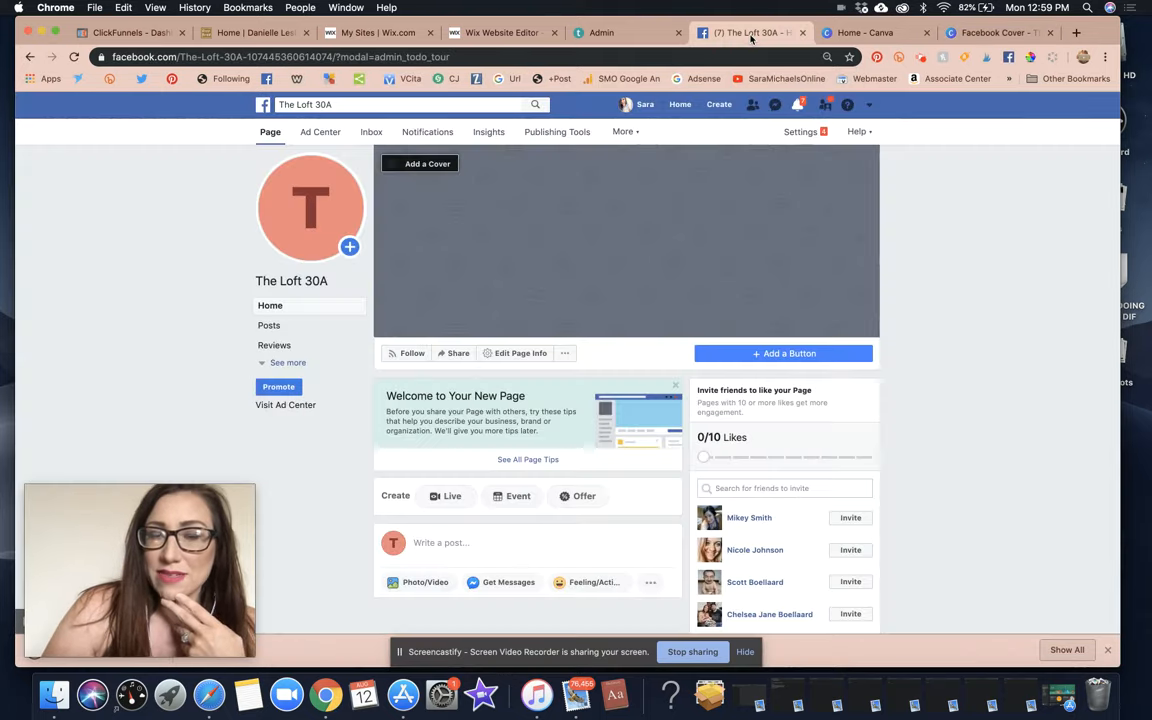
pyautogui.click(432, 166)
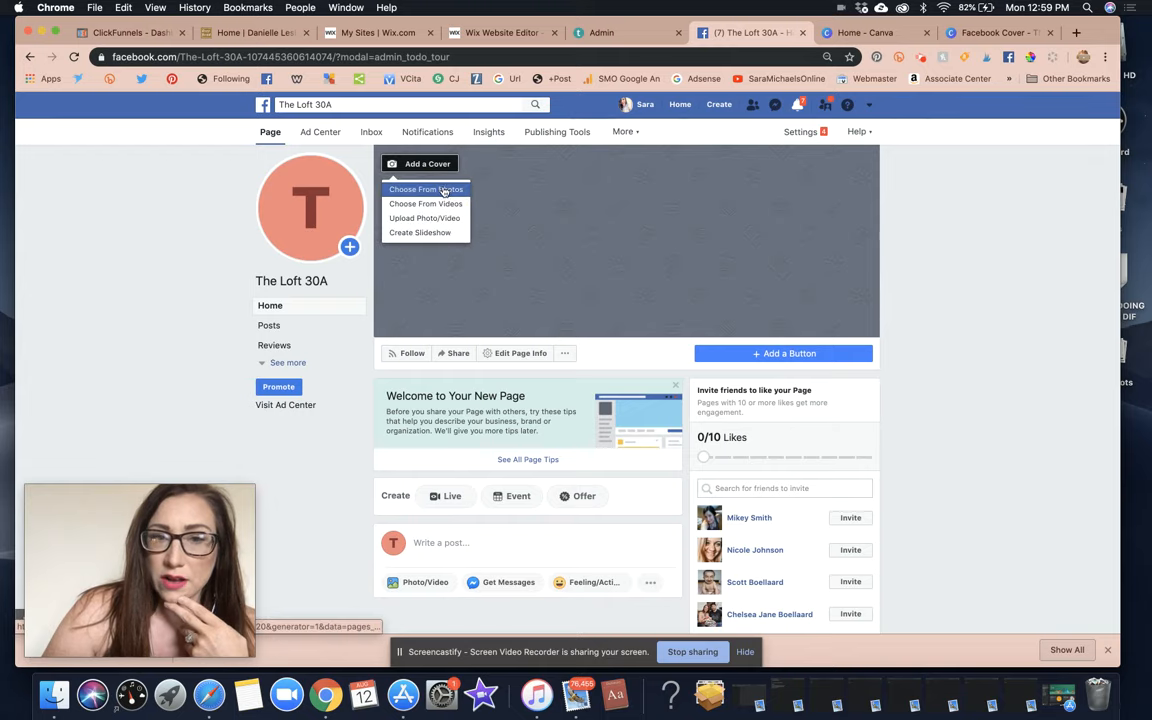
pyautogui.click(410, 189)
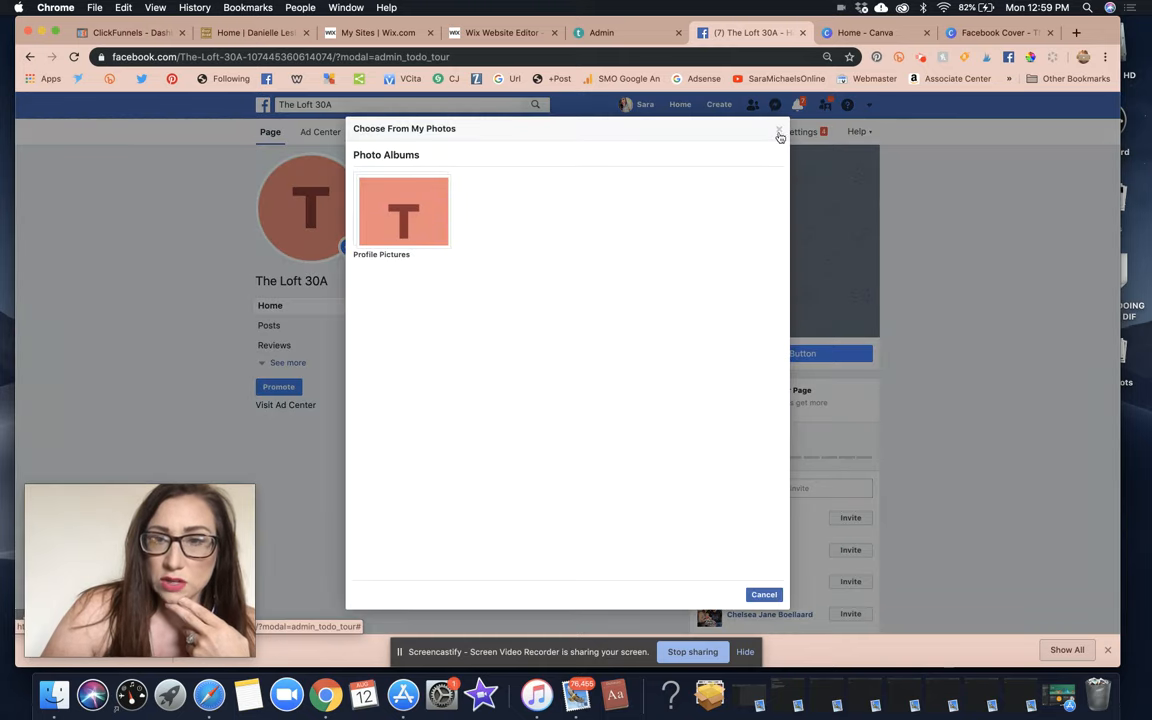
pyautogui.click(781, 131)
pyautogui.click(410, 163)
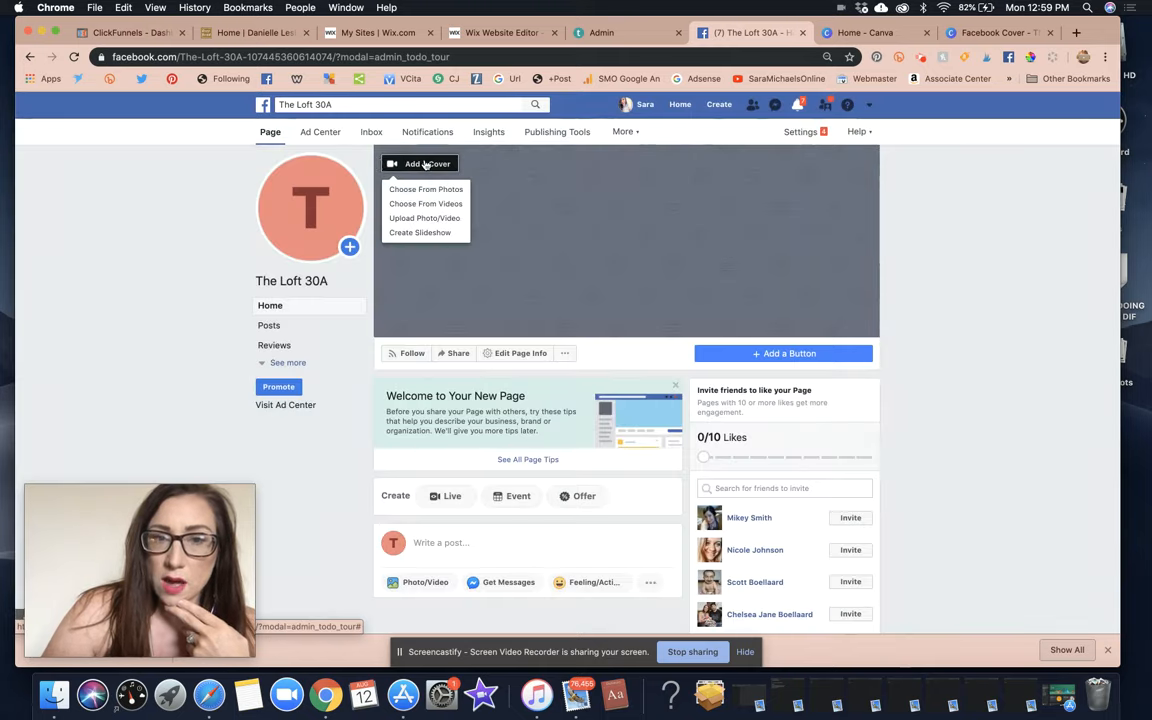
pyautogui.click(430, 219)
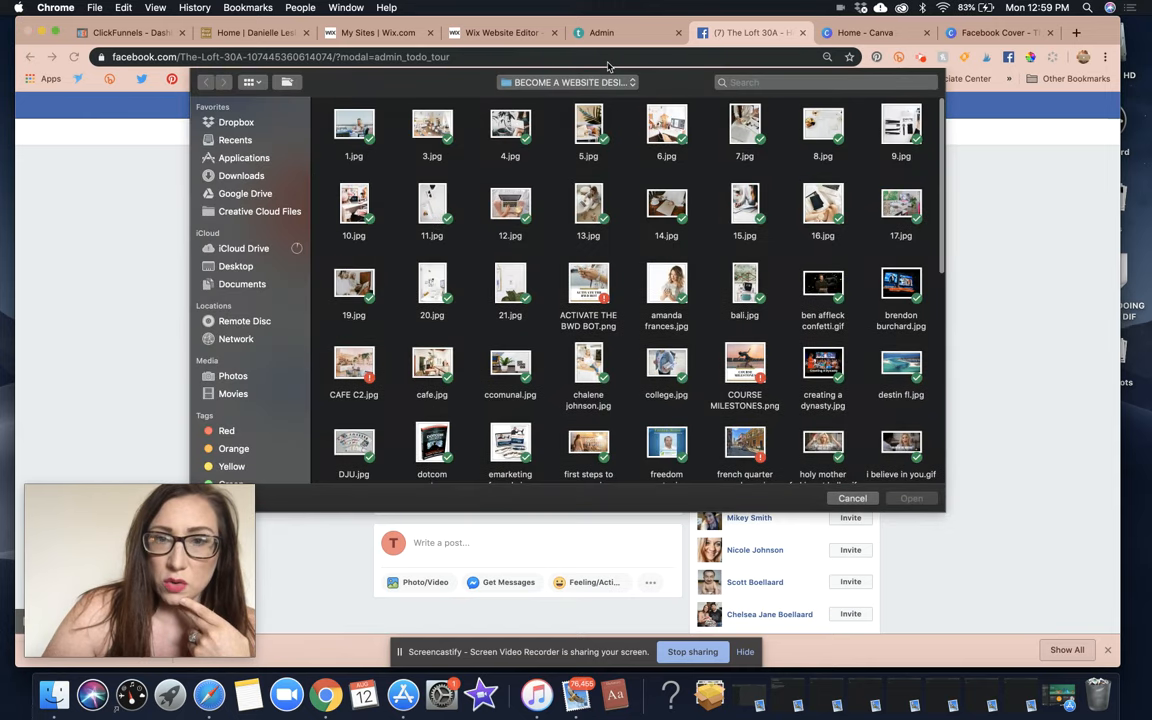
pyautogui.click(598, 84)
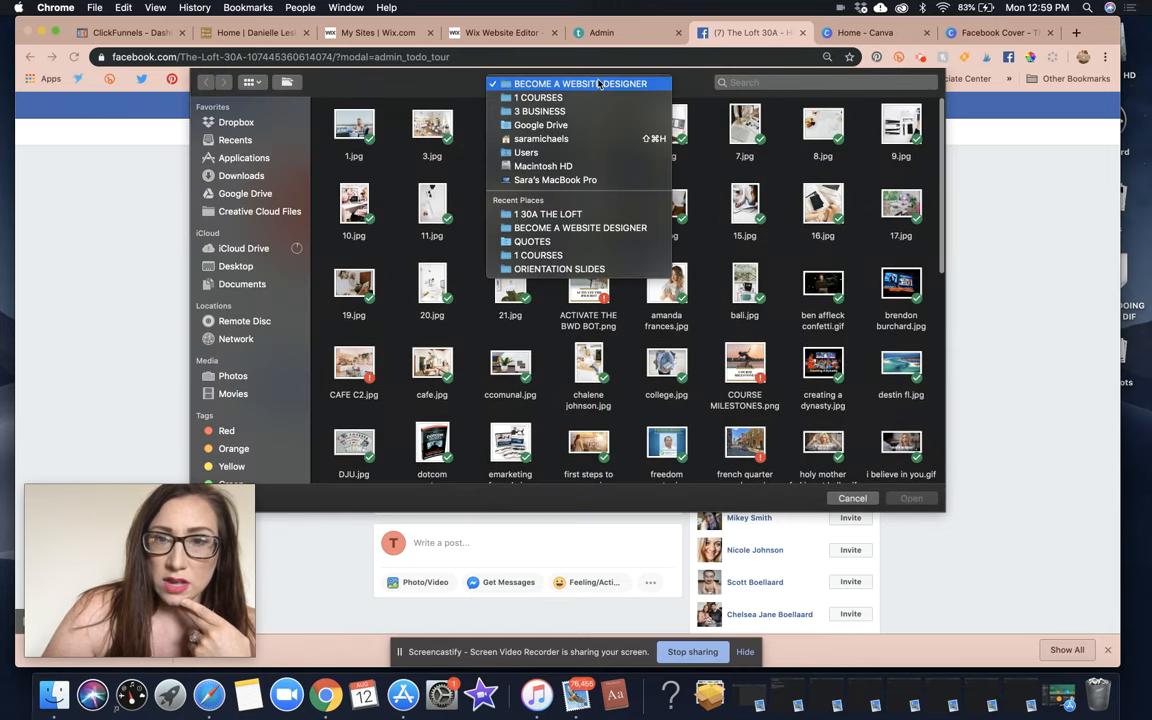
pyautogui.click(558, 112)
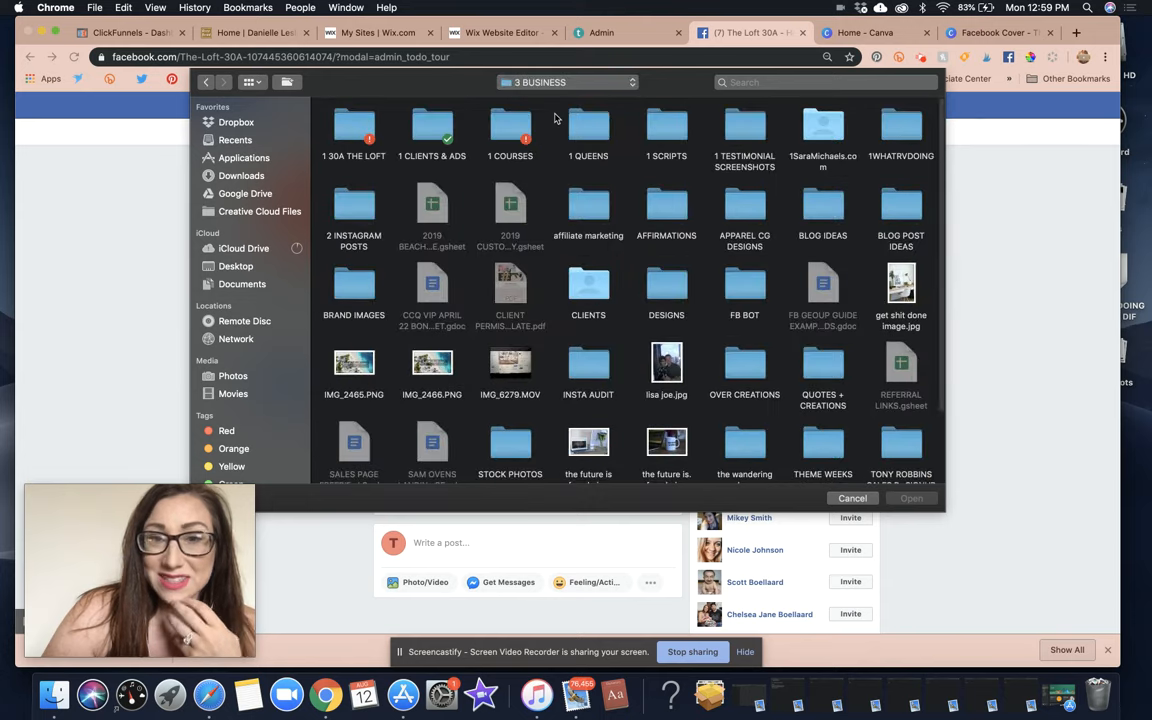
pyautogui.doubleClick(350, 128)
pyautogui.doubleClick(345, 128)
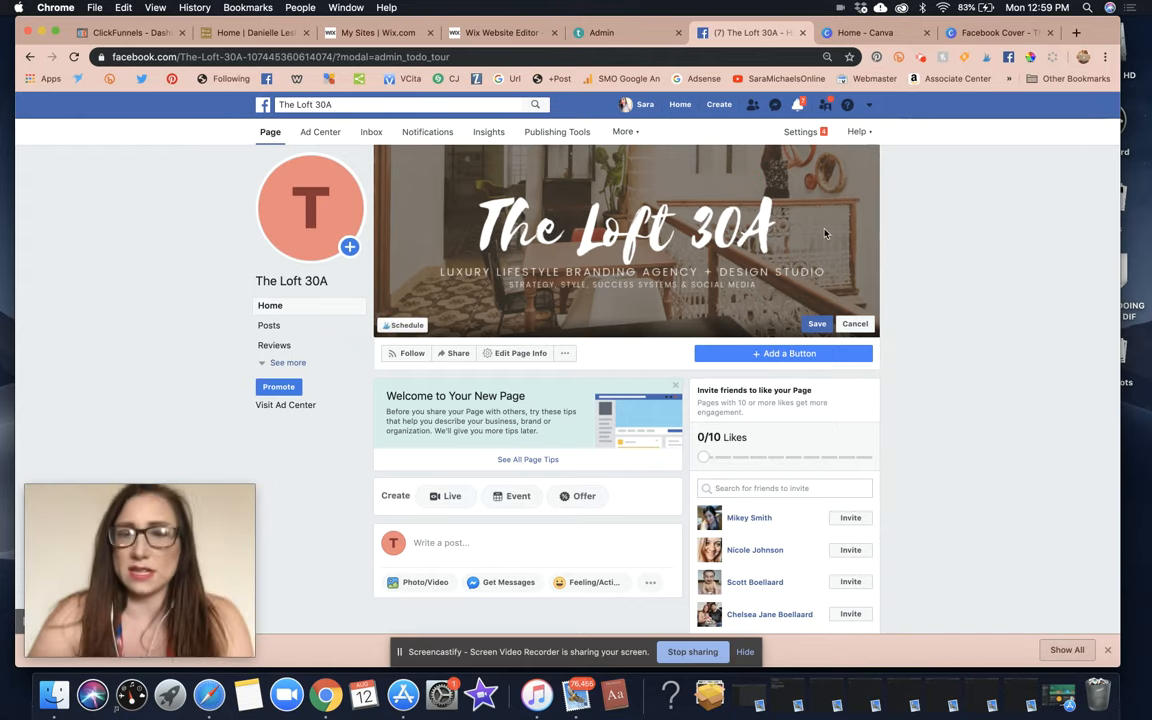
# Save the new Facebook cover photo and return to the Canva Facebook Cover tab.
pyautogui.click(817, 323)
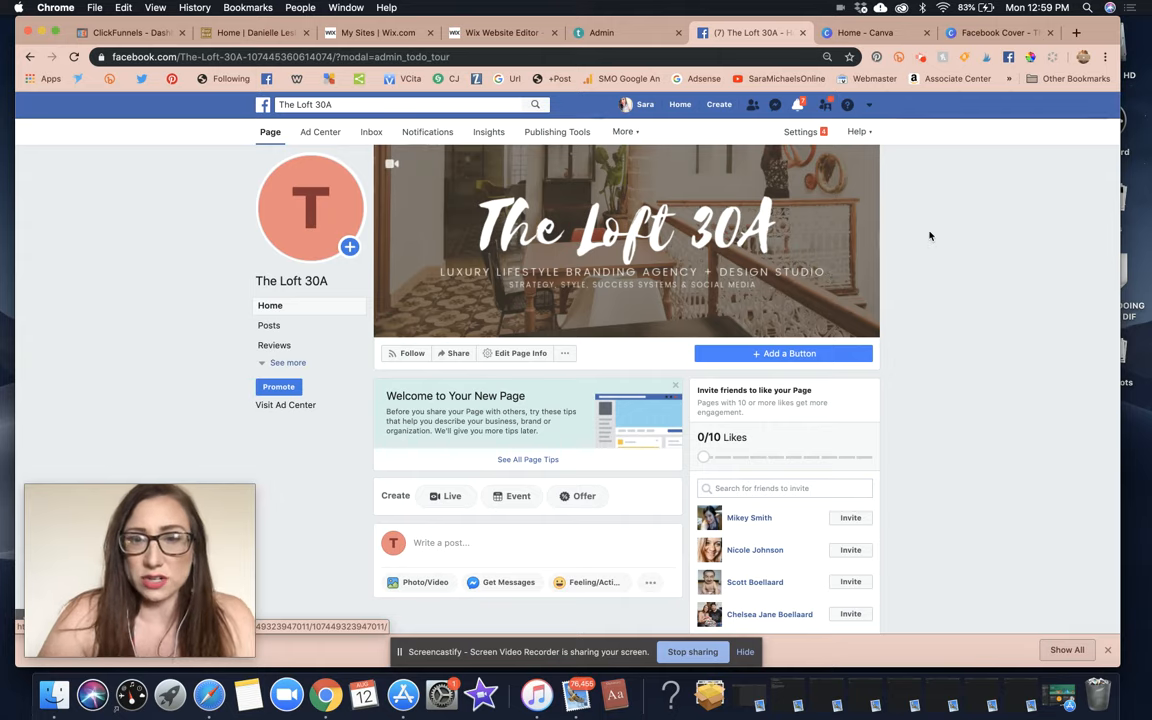
pyautogui.scroll(-5, 929, 236)
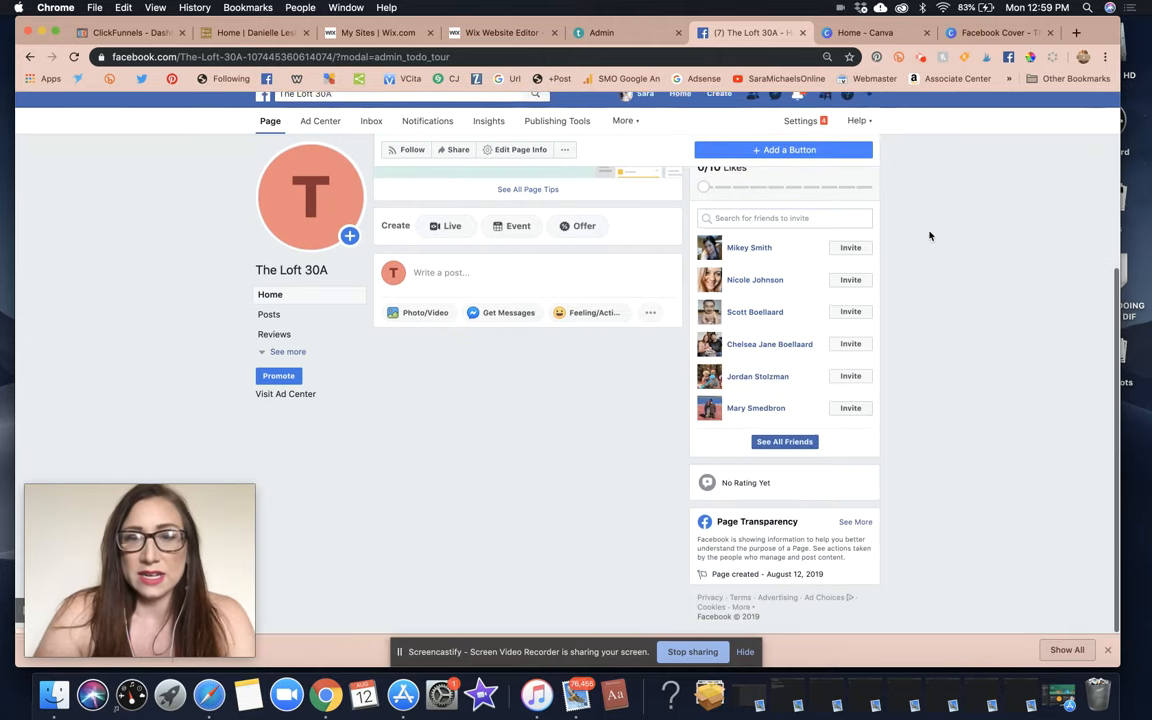
pyautogui.scroll(5, 929, 236)
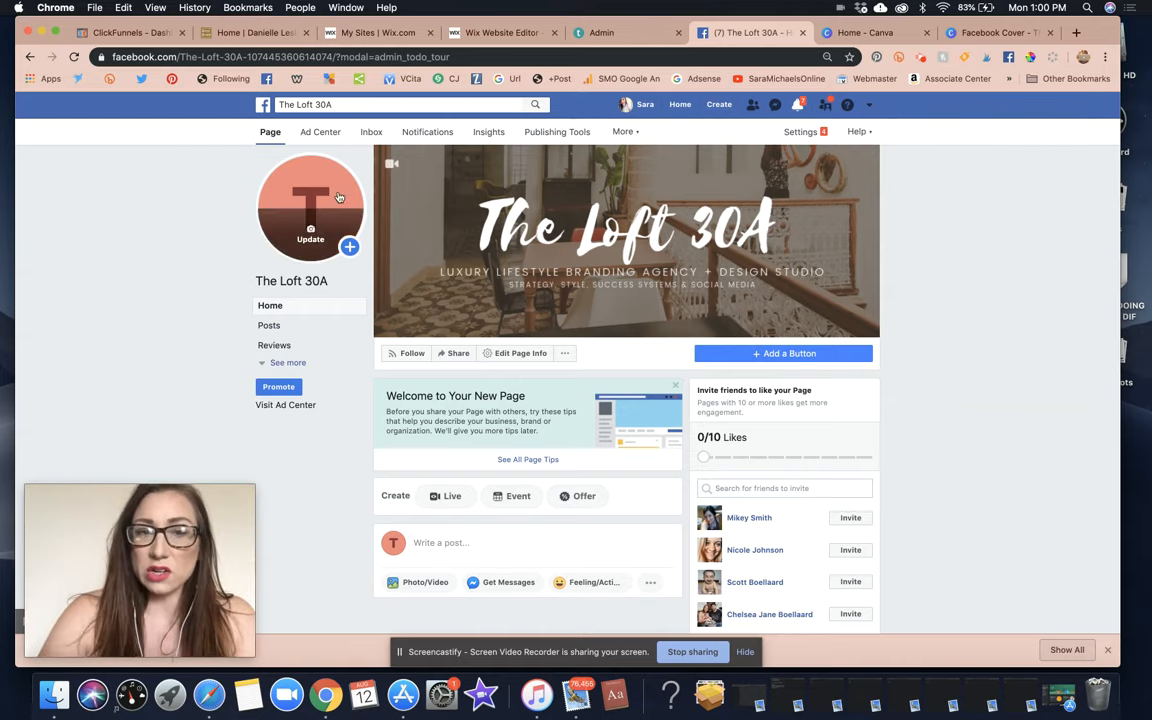
pyautogui.click(1000, 36)
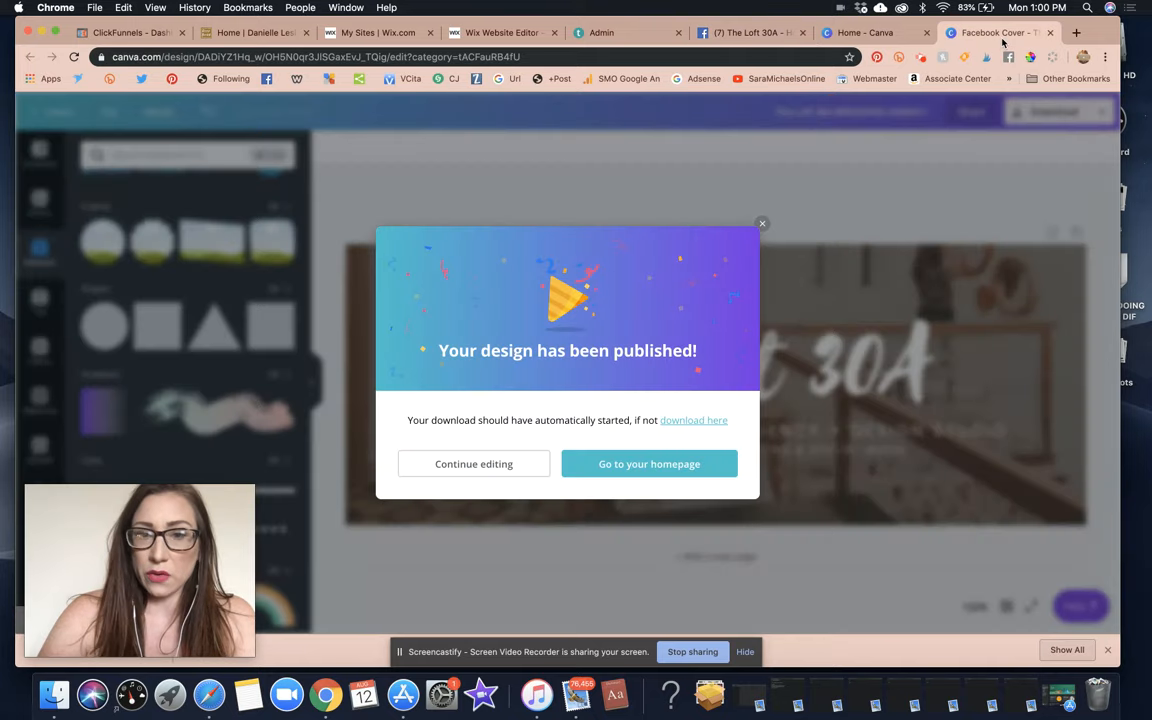
# Close the published notice, go to Canva's home page, and page through the Create a design options.
pyautogui.click(762, 225)
pyautogui.click(52, 111)
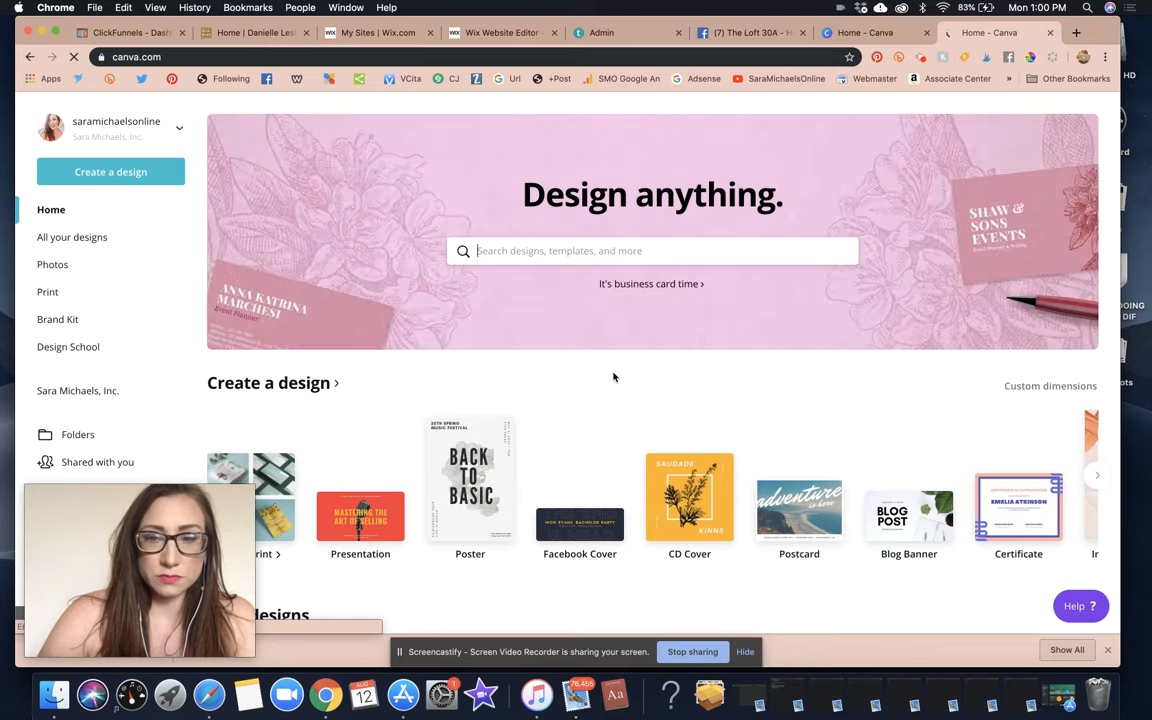
pyautogui.scroll(-5, 612, 378)
pyautogui.click(1101, 245)
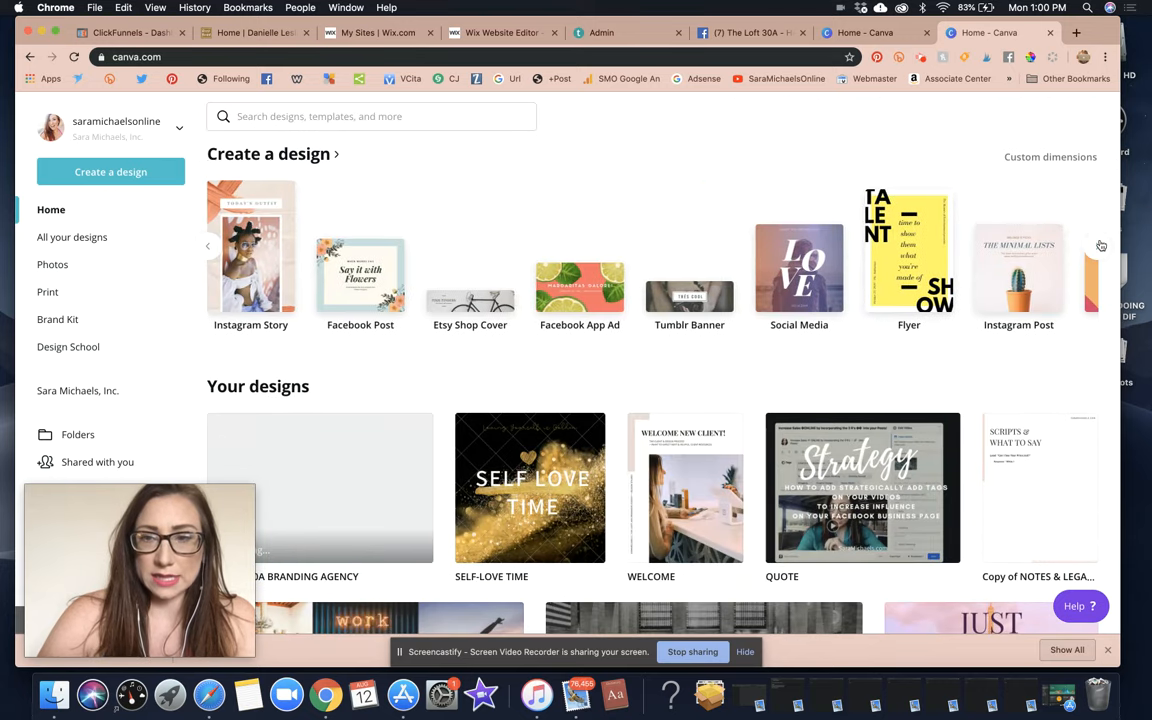
pyautogui.click(1101, 245)
pyautogui.click(1101, 245)
# Page through the design-type carousel to its last kinds of designs.
pyautogui.click(1101, 245)
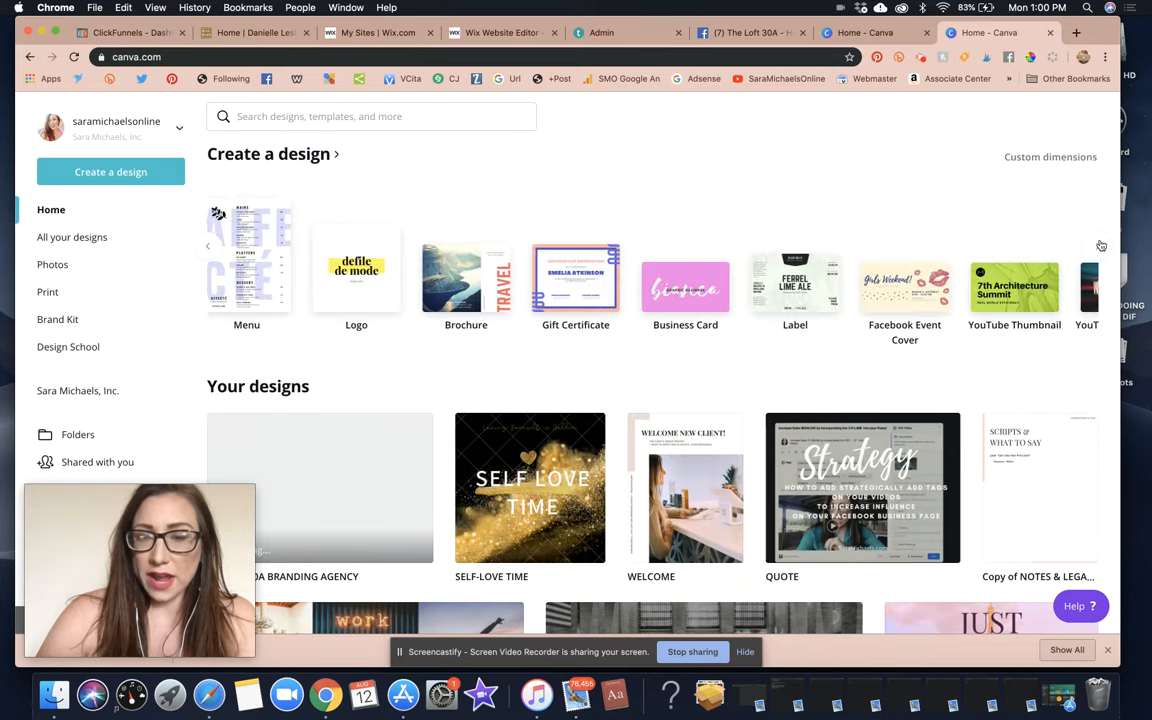
pyautogui.click(1101, 245)
pyautogui.click(1101, 245)
pyautogui.click(1101, 245)
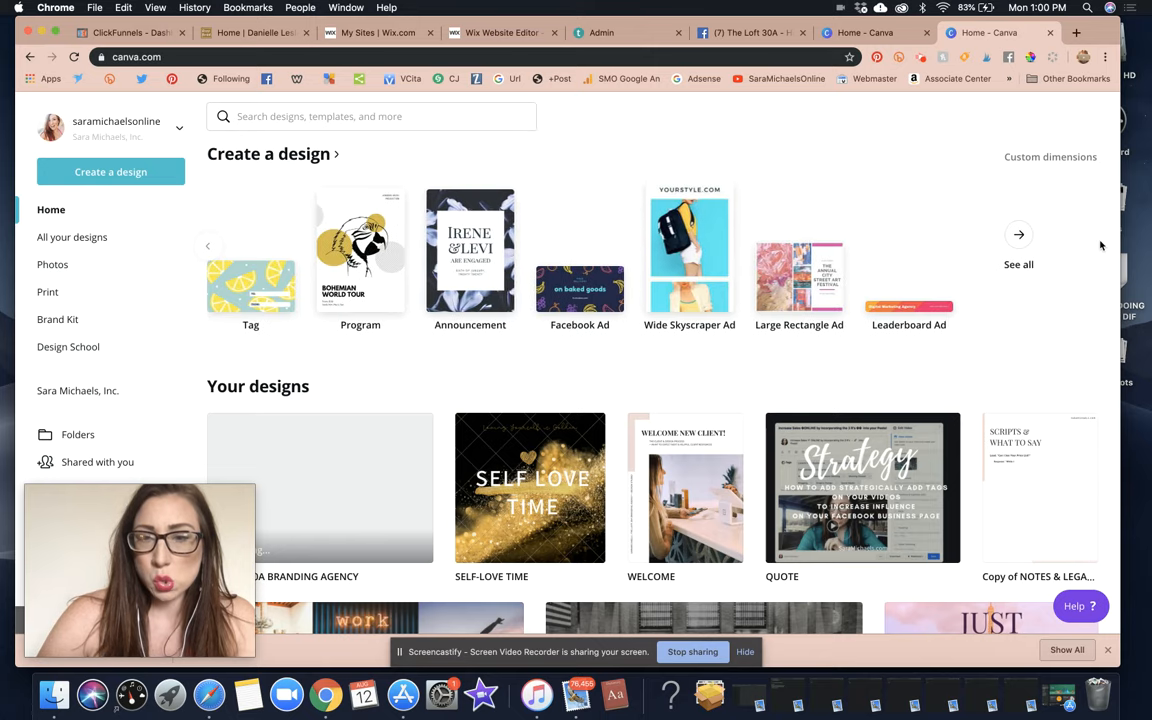
# Search Canva templates for 'logo' and scroll down the results to the Animalias design.
pyautogui.click(441, 121)
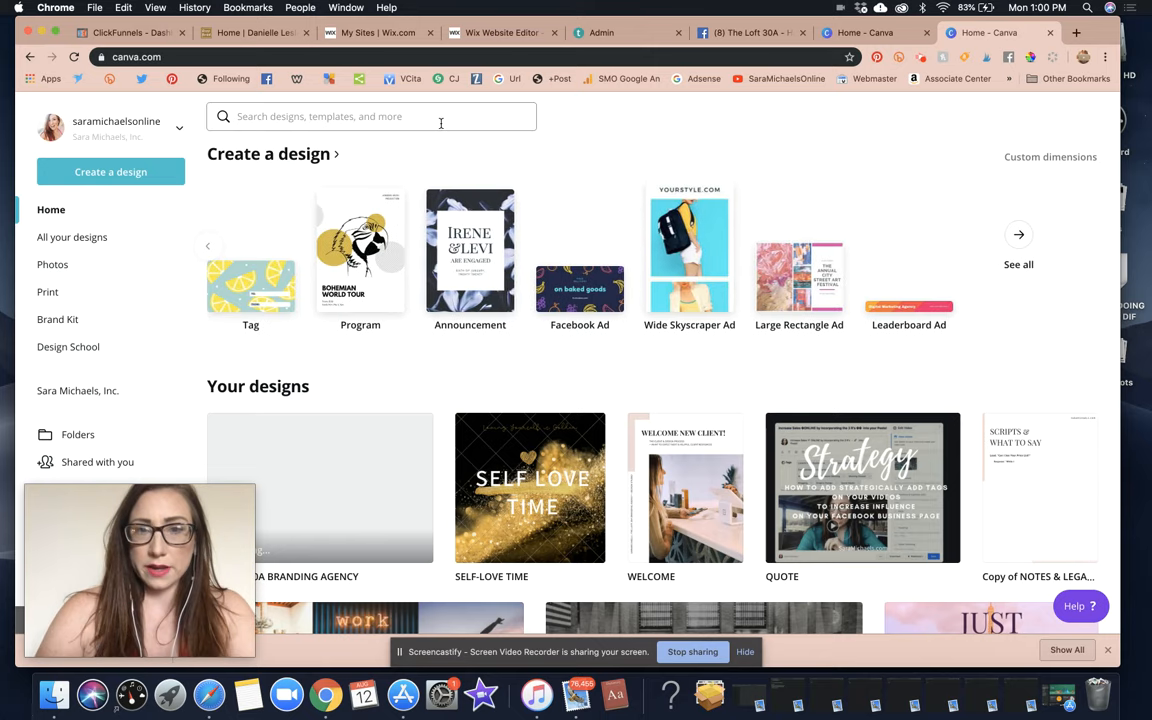
pyautogui.write('logo')
pyautogui.press('Return')
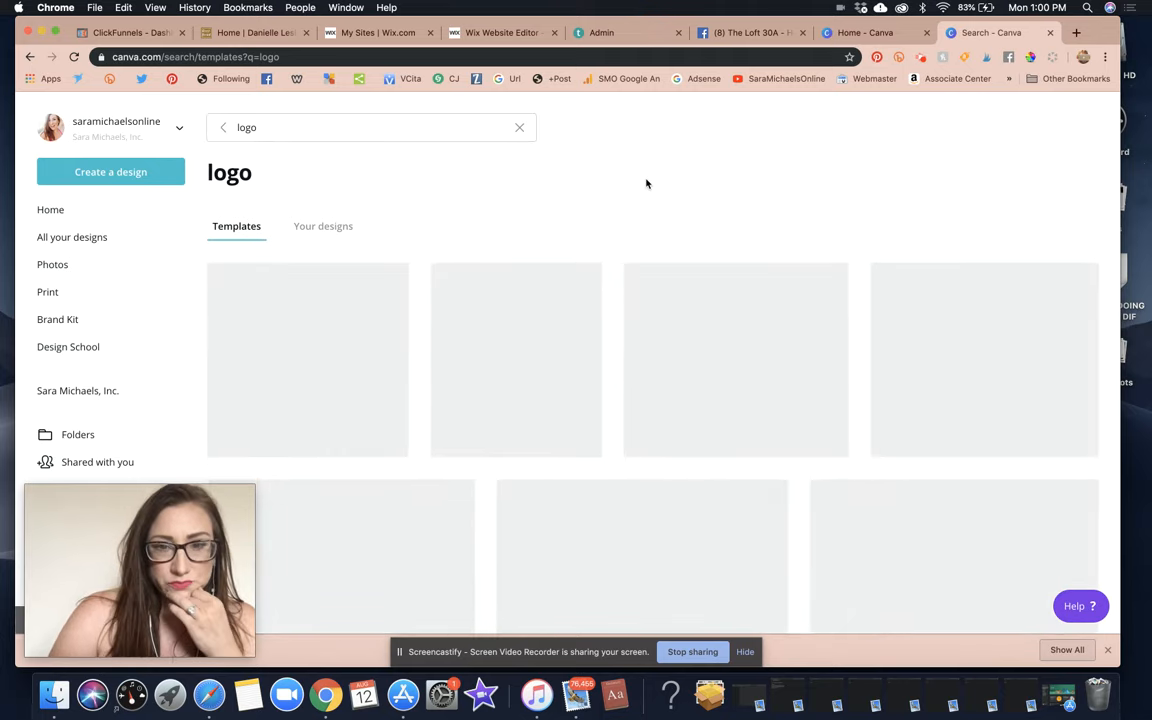
pyautogui.scroll(-3, 646, 184)
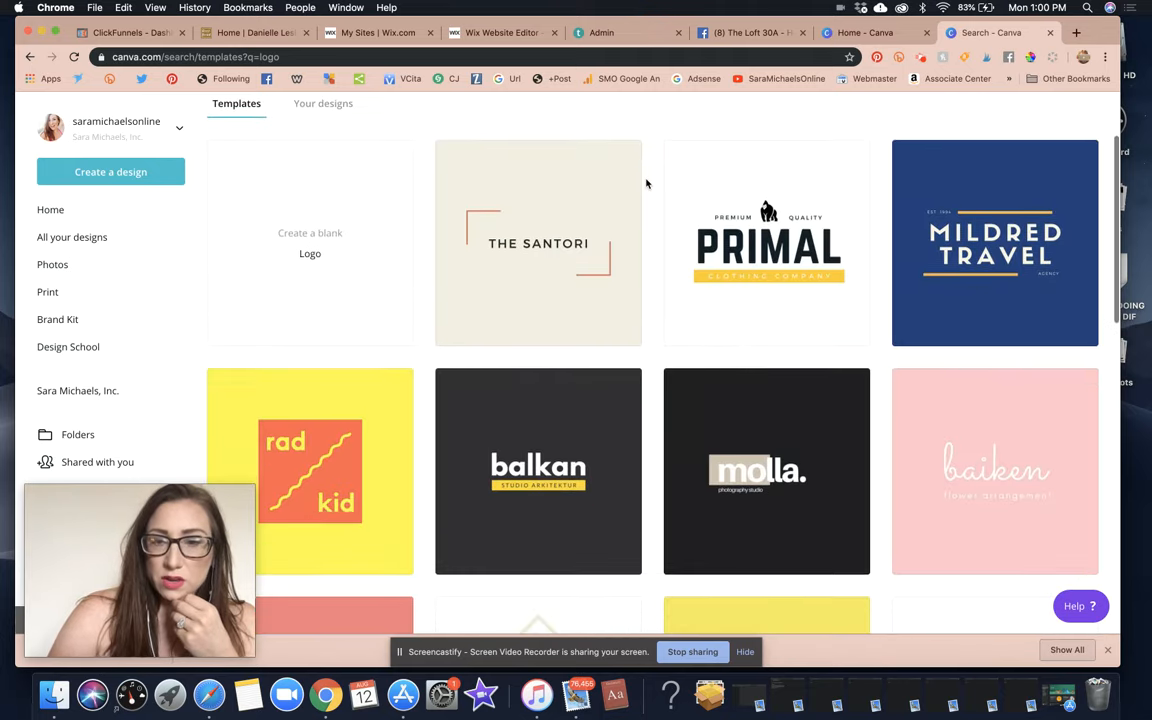
pyautogui.scroll(-3, 818, 343)
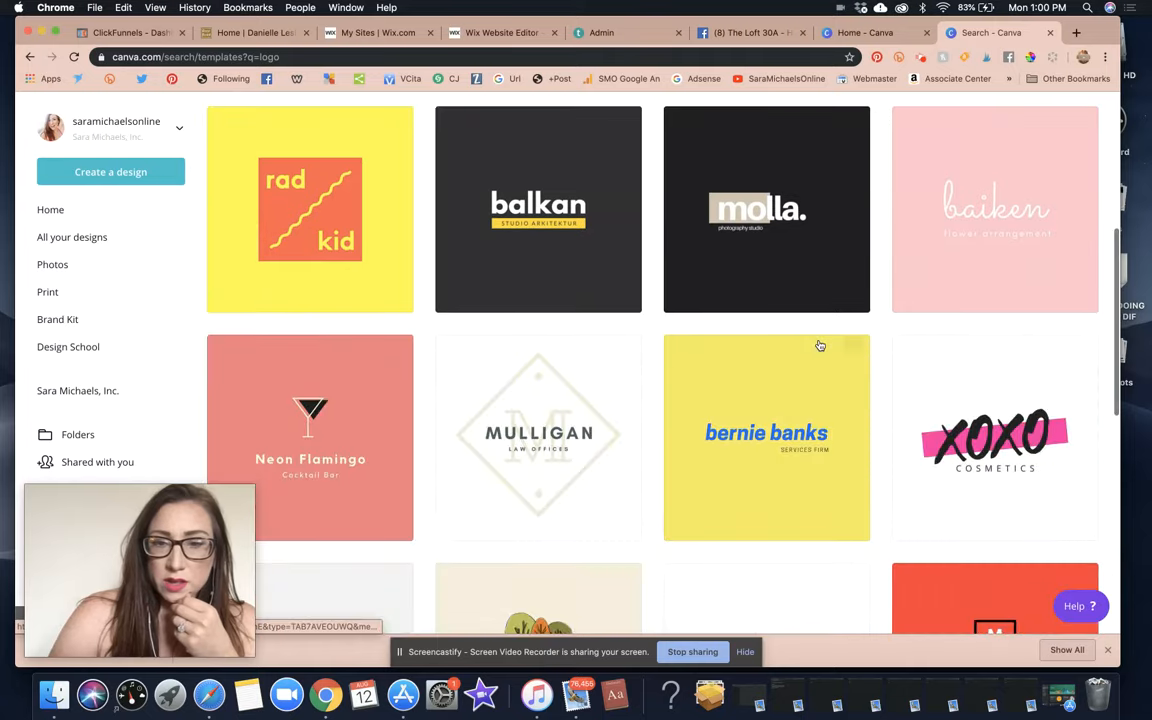
pyautogui.scroll(-3, 823, 271)
pyautogui.scroll(-1, 823, 271)
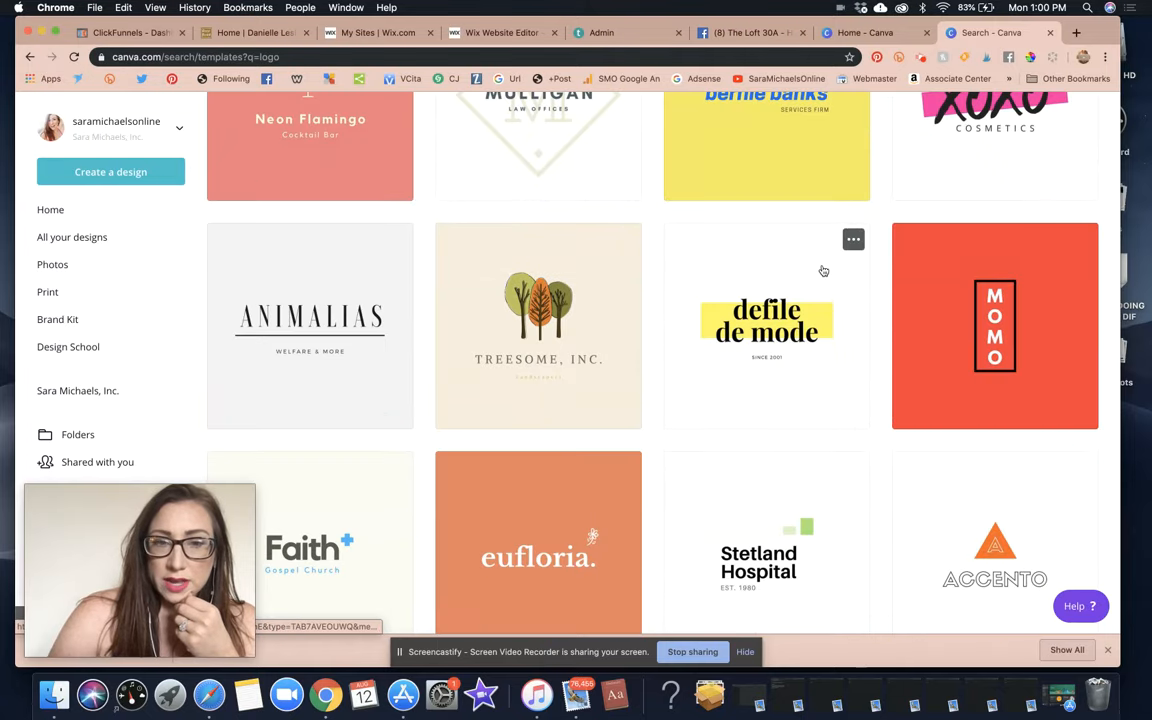
pyautogui.scroll(-3, 823, 271)
# Open the Animalias template and retype its text as 'THE LOFT 30A' and 'BRANDING AGENCY + DESIGN STUDIO'.
pyautogui.click(350, 223)
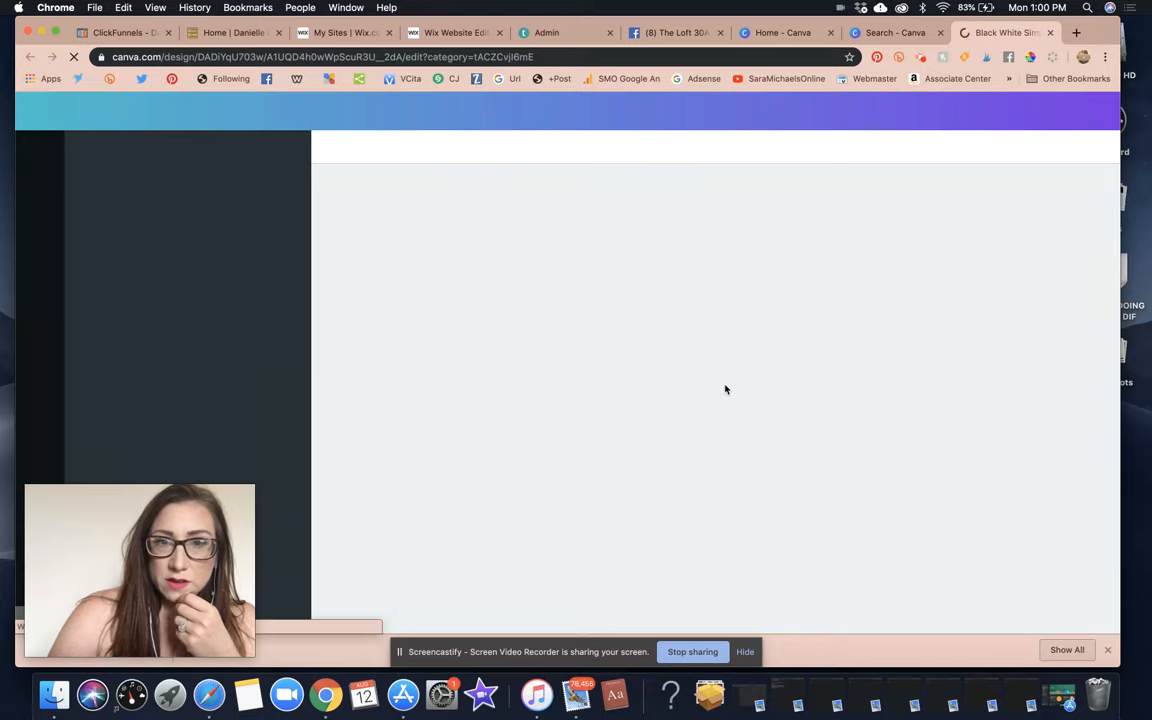
pyautogui.doubleClick(763, 379)
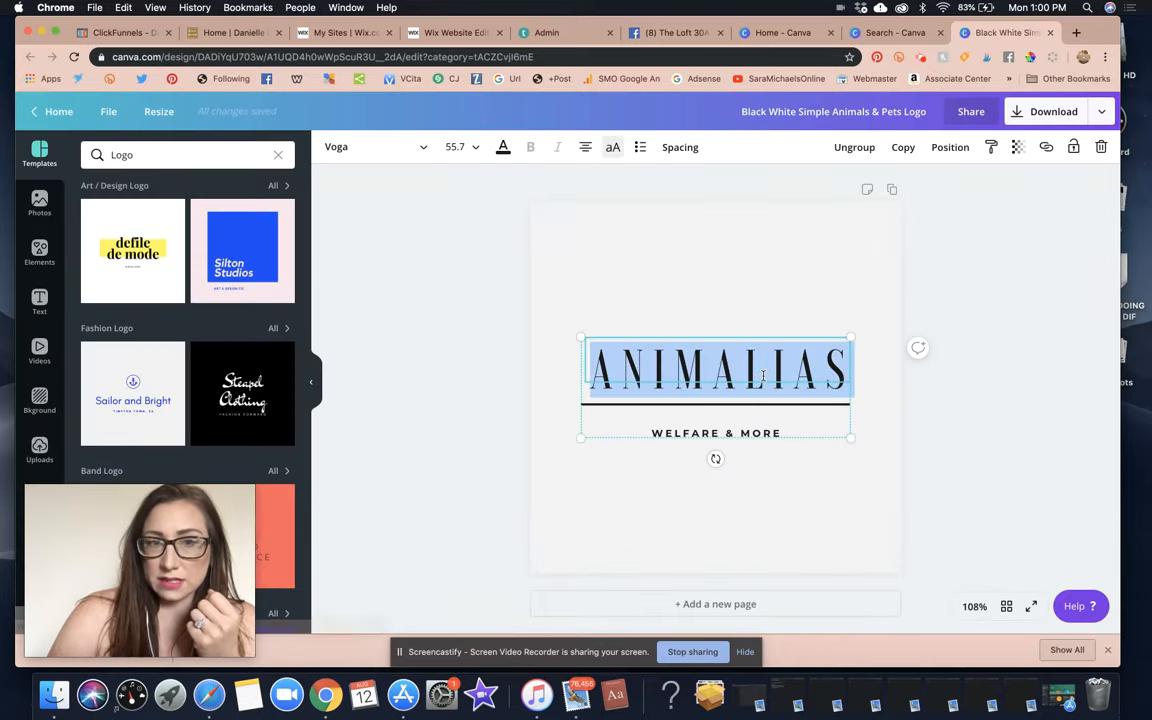
pyautogui.write('THE')
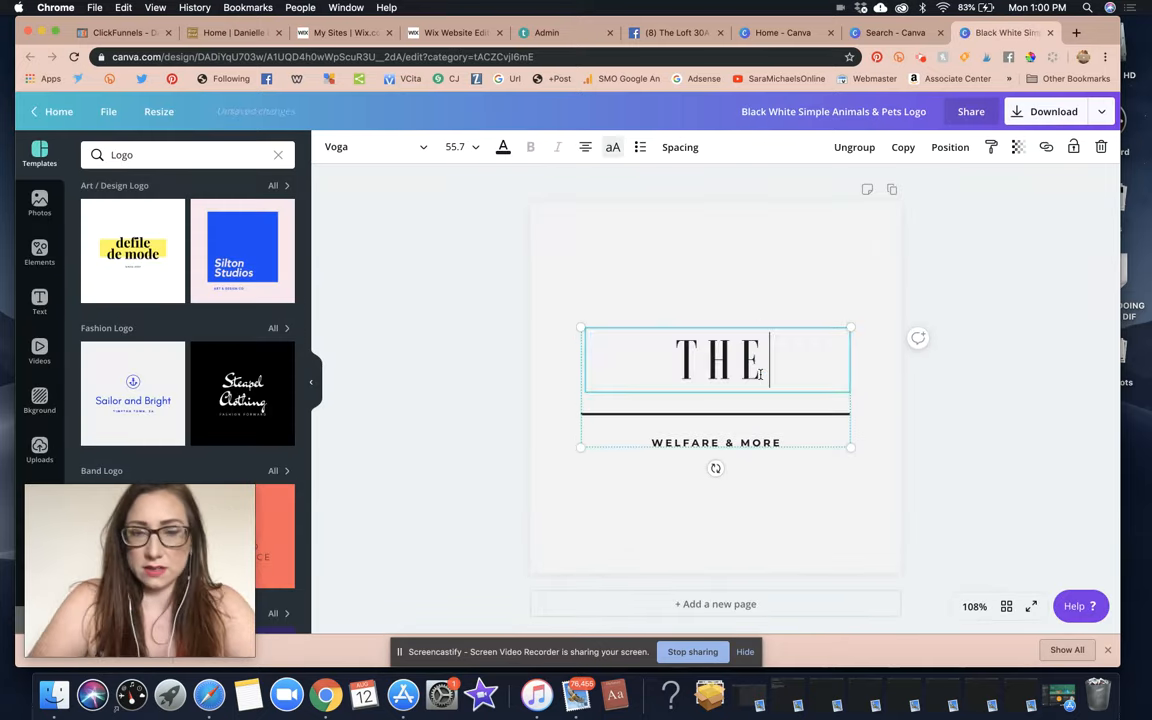
pyautogui.write(' LOFT 30A')
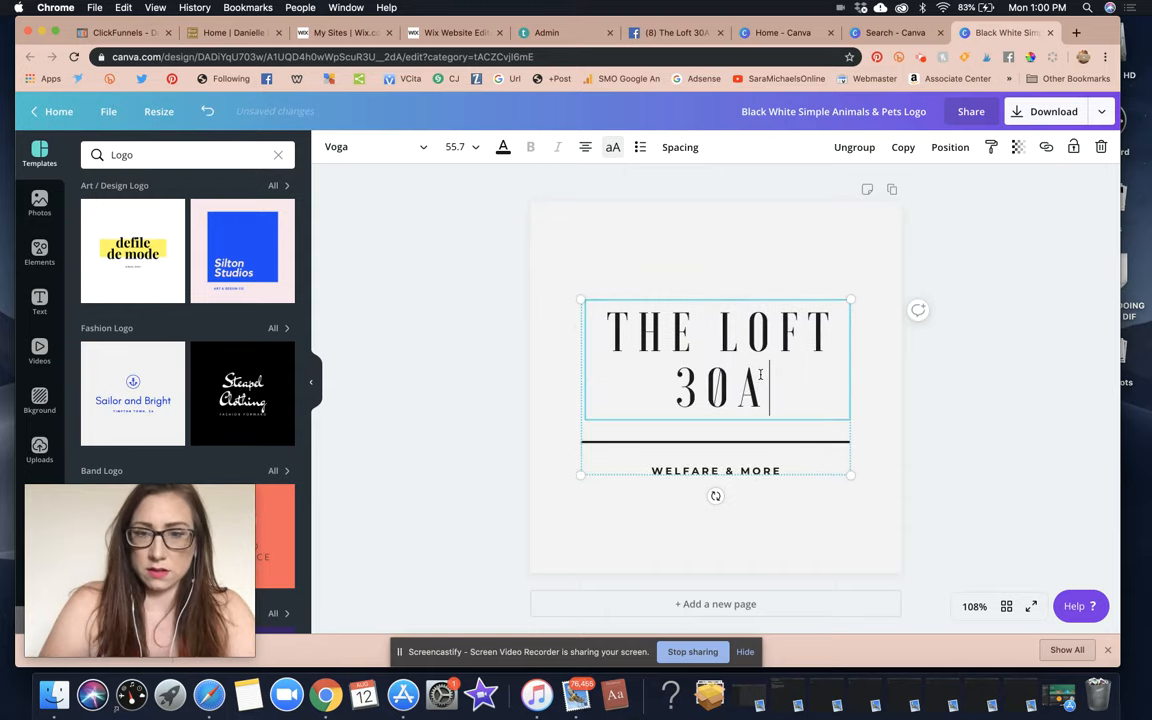
pyautogui.doubleClick(776, 470)
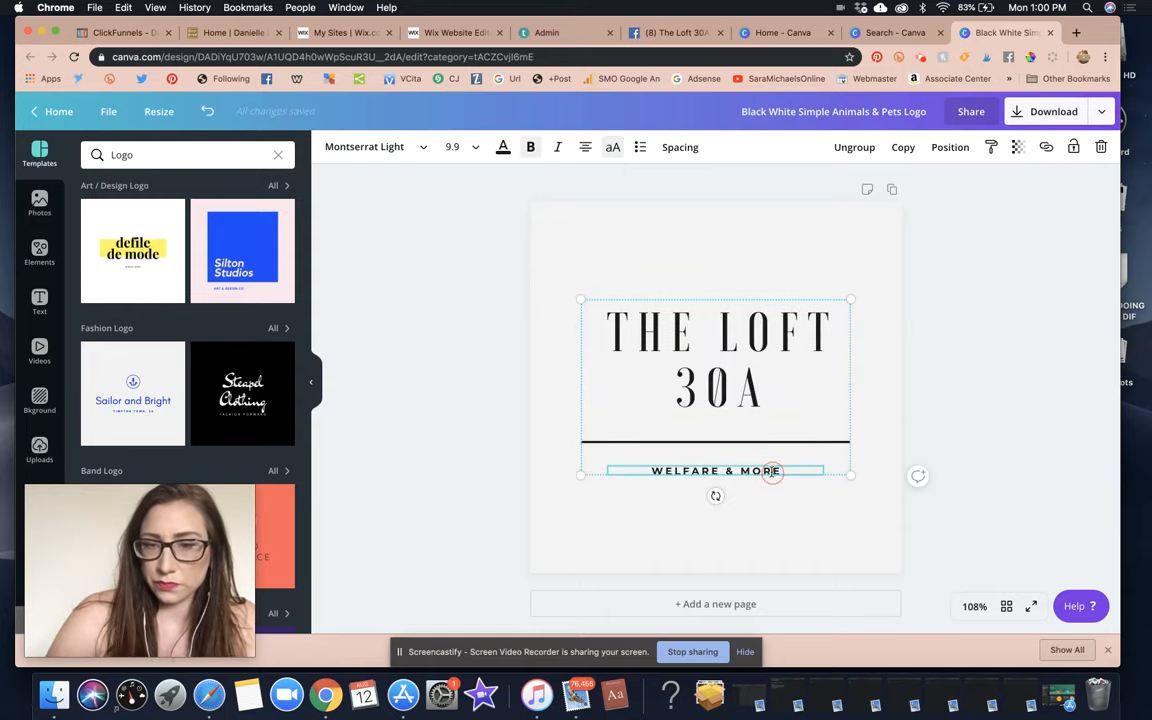
pyautogui.write('BRANDING ')
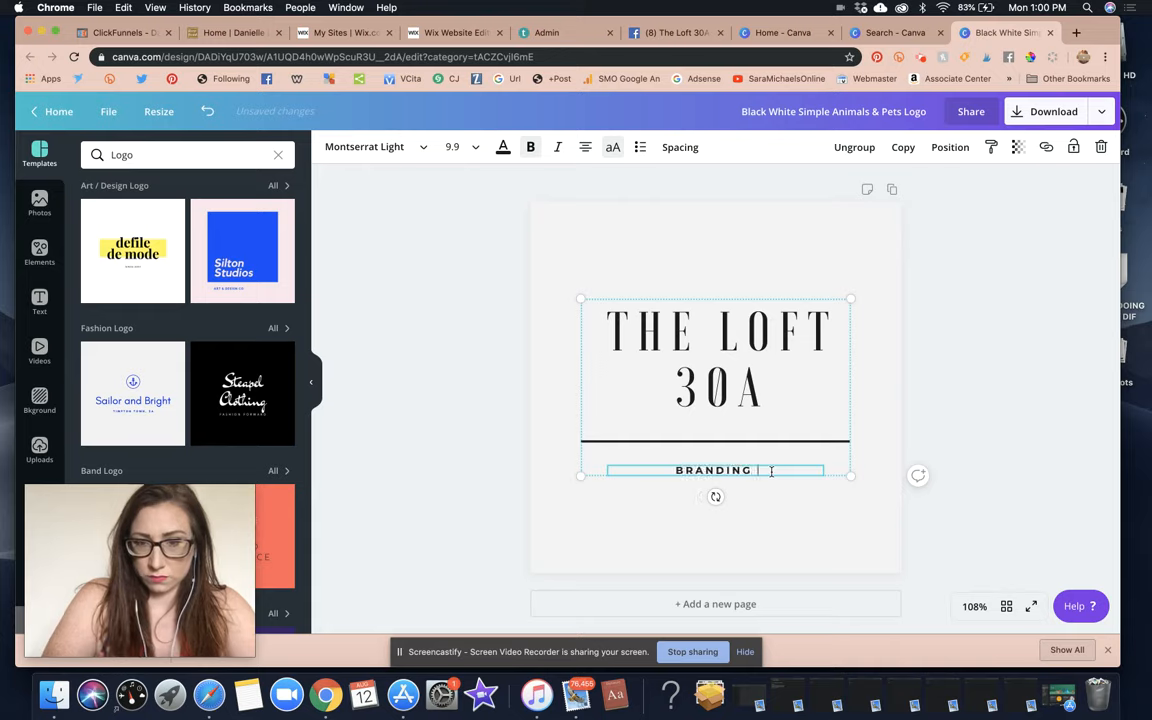
pyautogui.write('AGENCY + ')
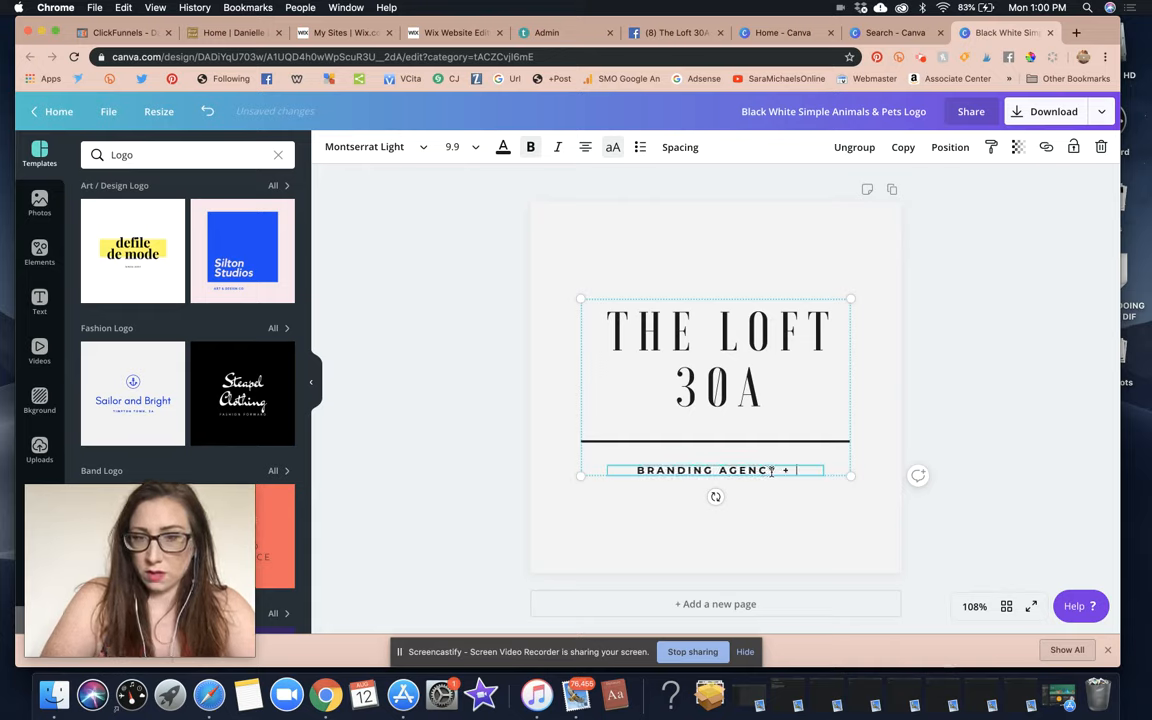
pyautogui.write('DESIGN STUDIO')
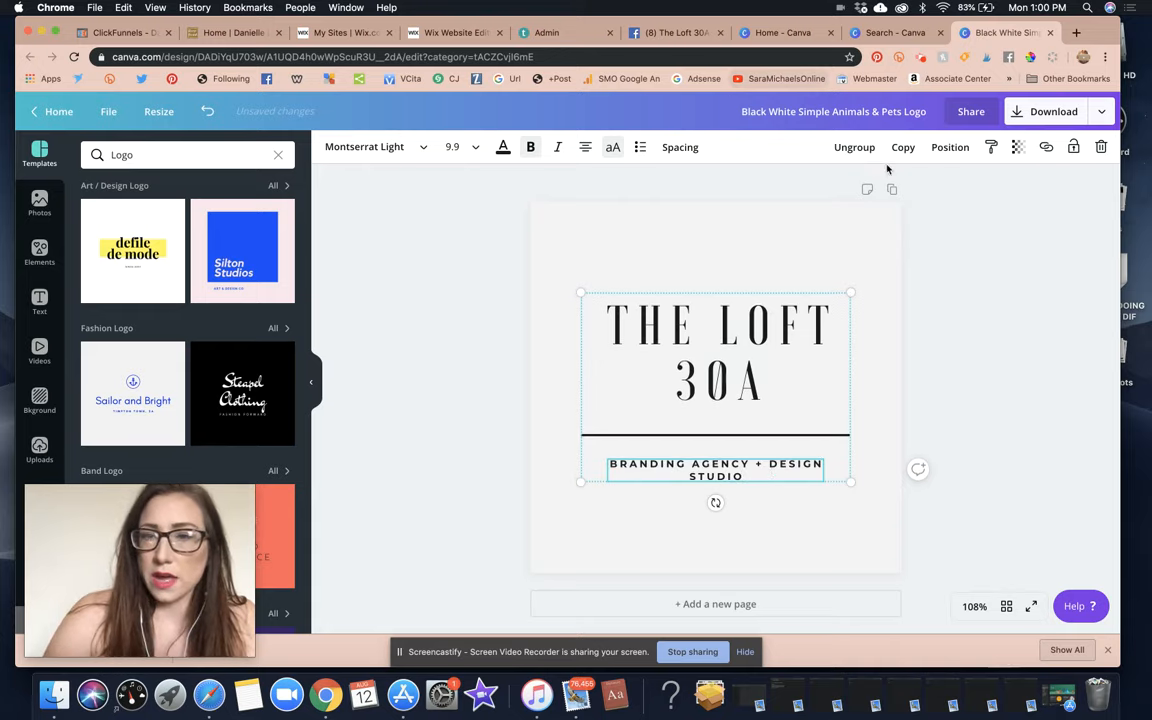
# Ungroup the logo, then widen the THE LOFT 30A title onto one line and center it.
pyautogui.click(858, 148)
pyautogui.click(890, 368)
pyautogui.click(781, 368)
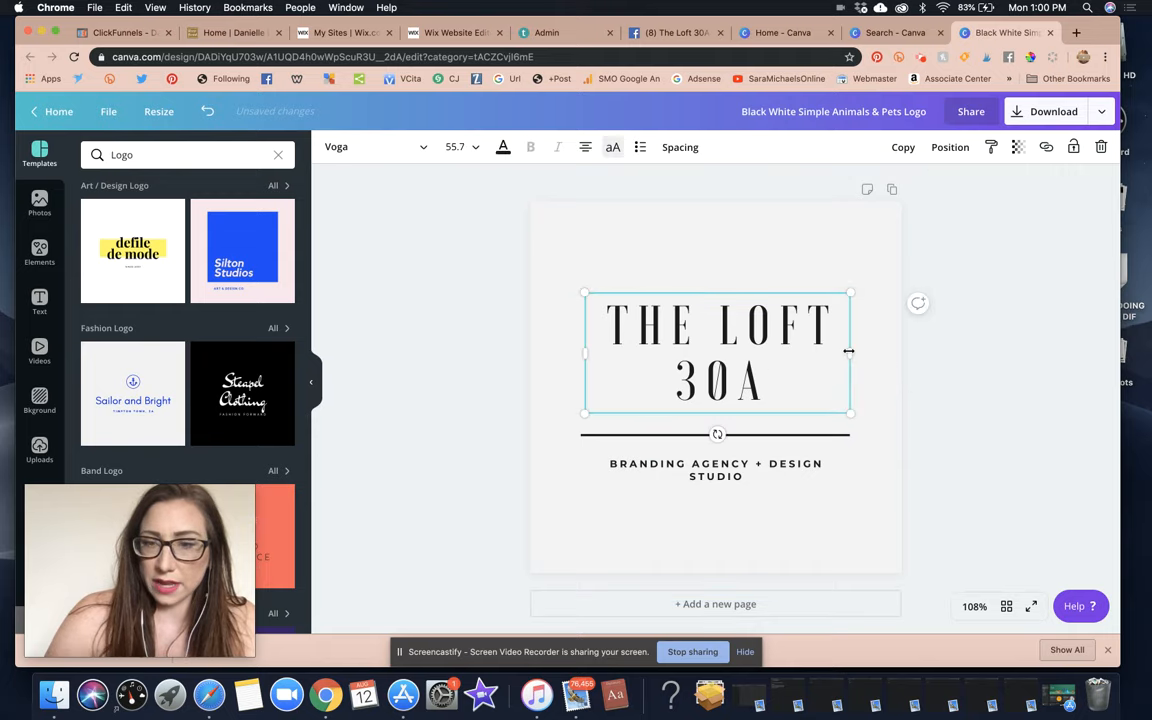
pyautogui.moveTo(848, 351); pyautogui.dragTo(937, 343)
pyautogui.moveTo(933, 388); pyautogui.dragTo(861, 373)
pyautogui.click(885, 406)
pyautogui.moveTo(780, 350); pyautogui.dragTo(769, 348)
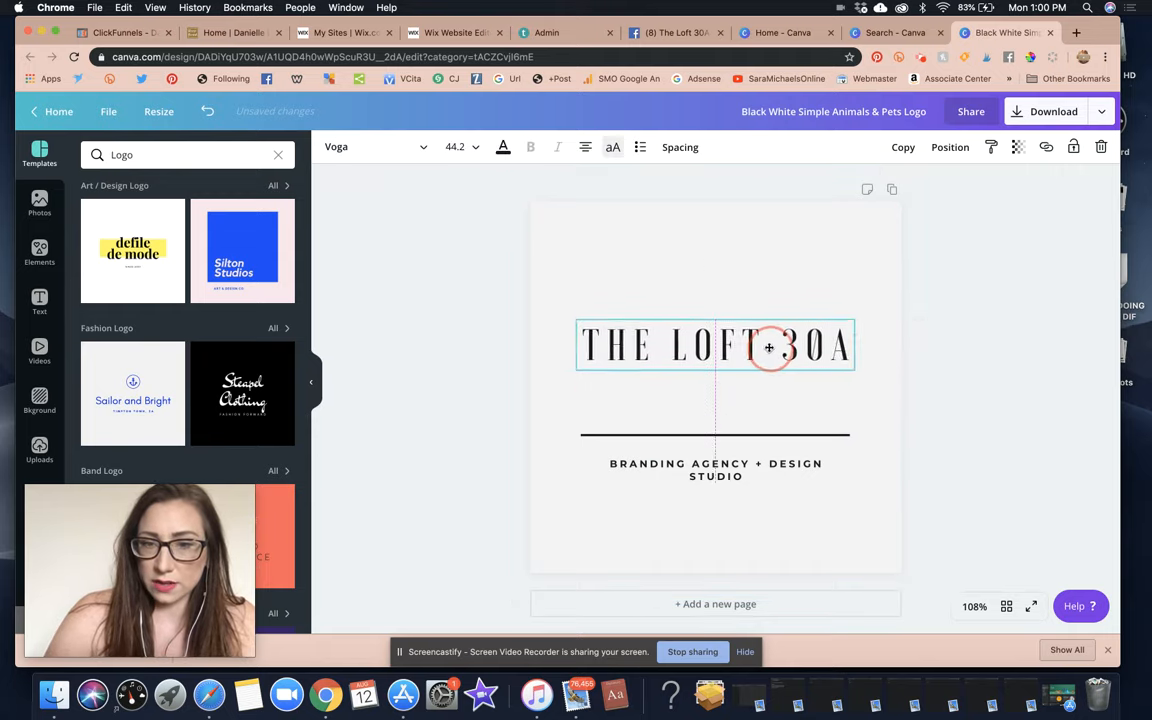
# Move the divider and tagline up under the title and split the tagline onto two lines.
pyautogui.moveTo(740, 434); pyautogui.dragTo(743, 386)
pyautogui.moveTo(716, 470); pyautogui.dragTo(716, 417)
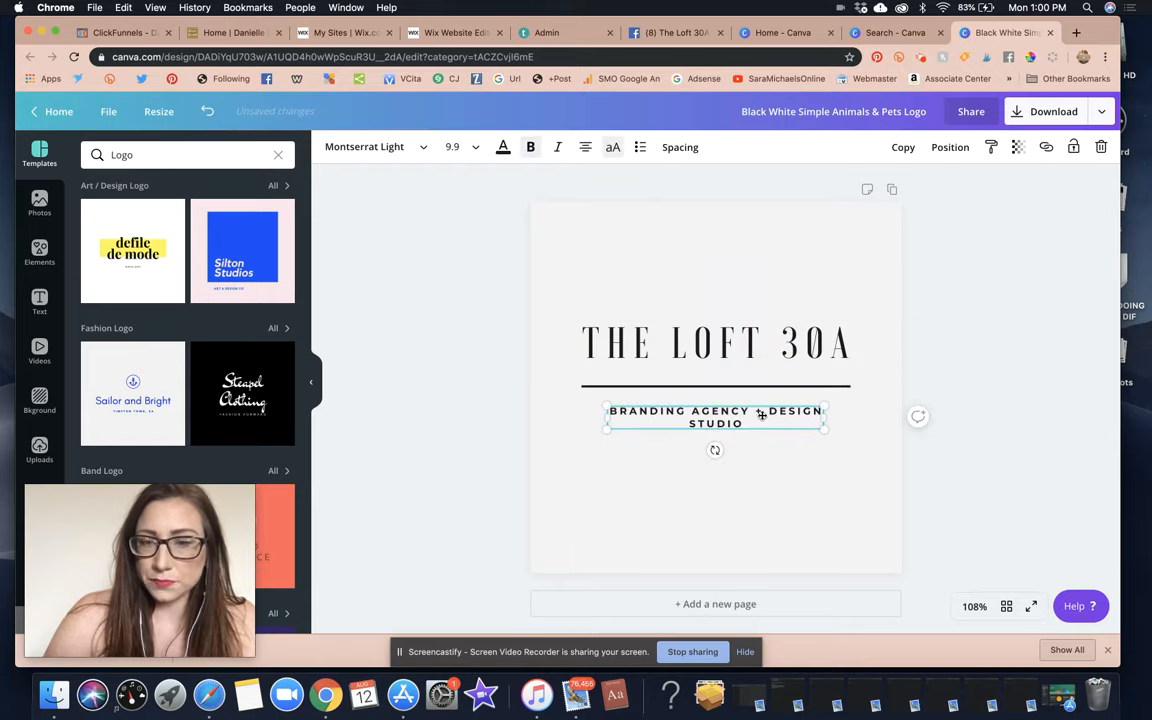
pyautogui.click(757, 411)
pyautogui.press('Return')
pyautogui.click(819, 480)
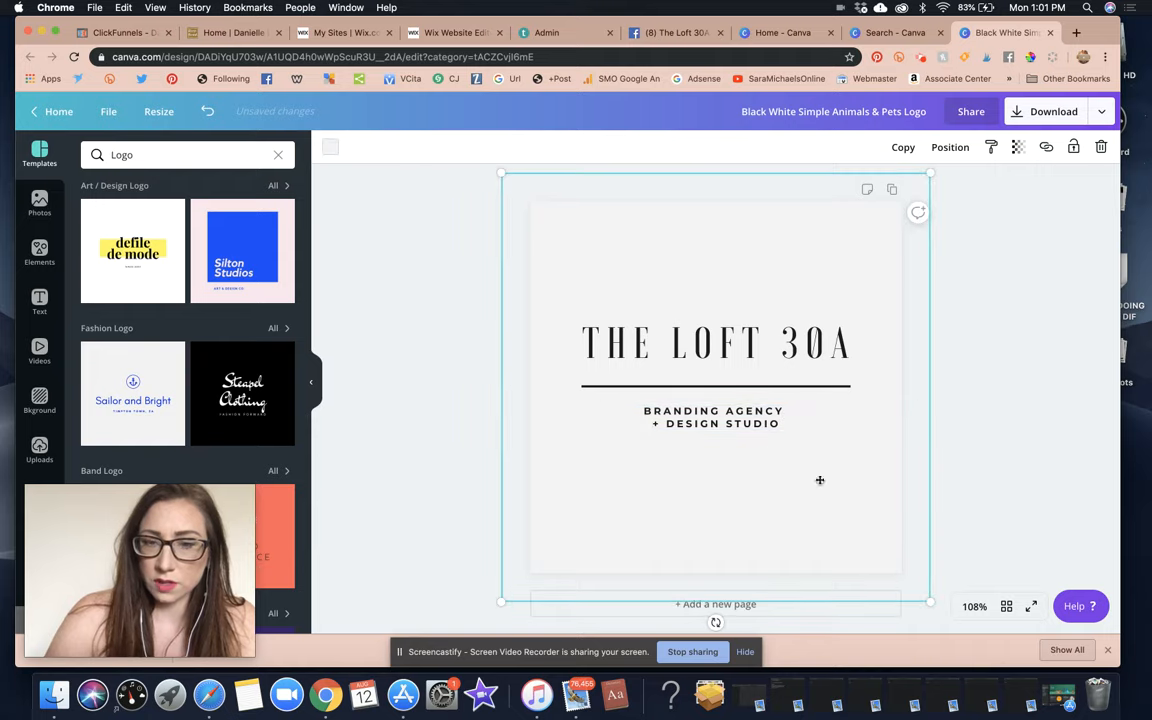
pyautogui.click(992, 372)
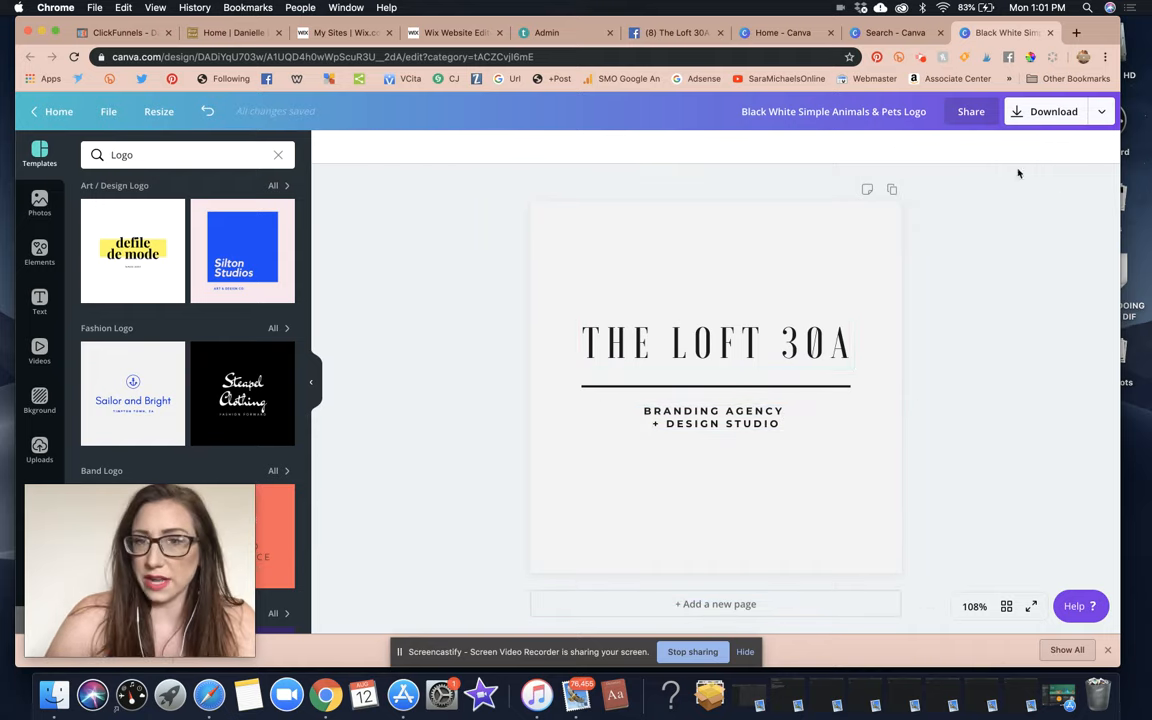
# Rename the design 'LOFT 30A', download it as a PNG, and return to the Facebook tab.
pyautogui.click(834, 113)
pyautogui.write('lo')
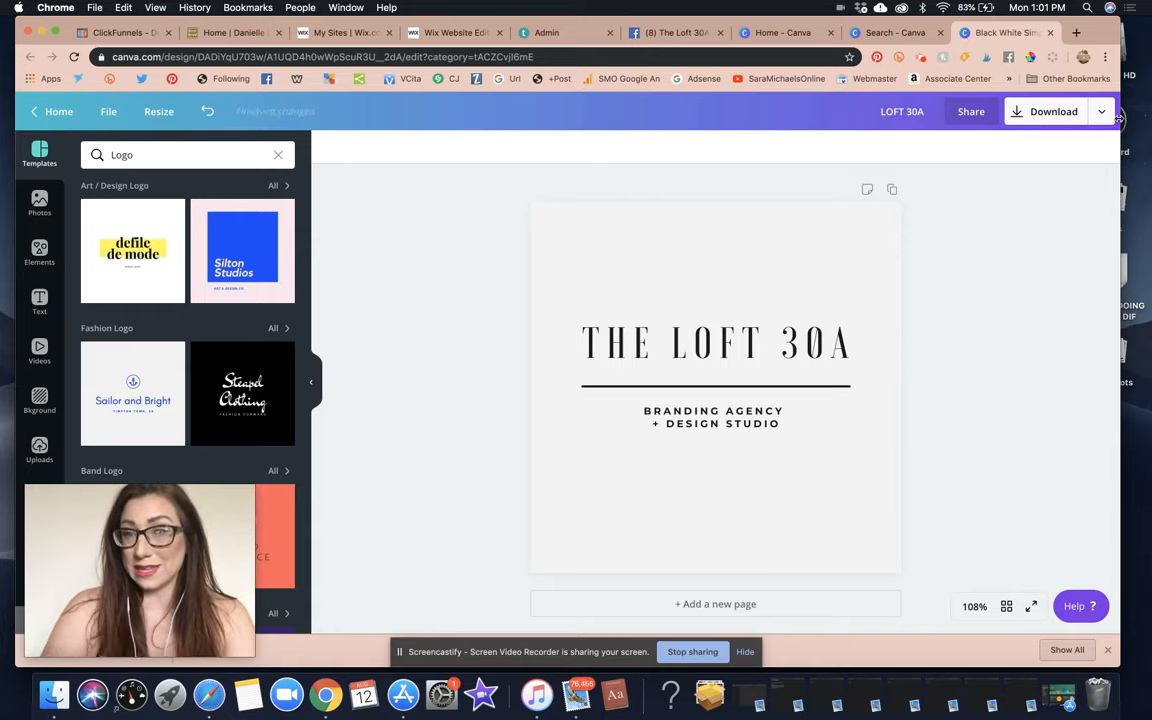
pyautogui.click(1022, 111)
pyautogui.click(968, 370)
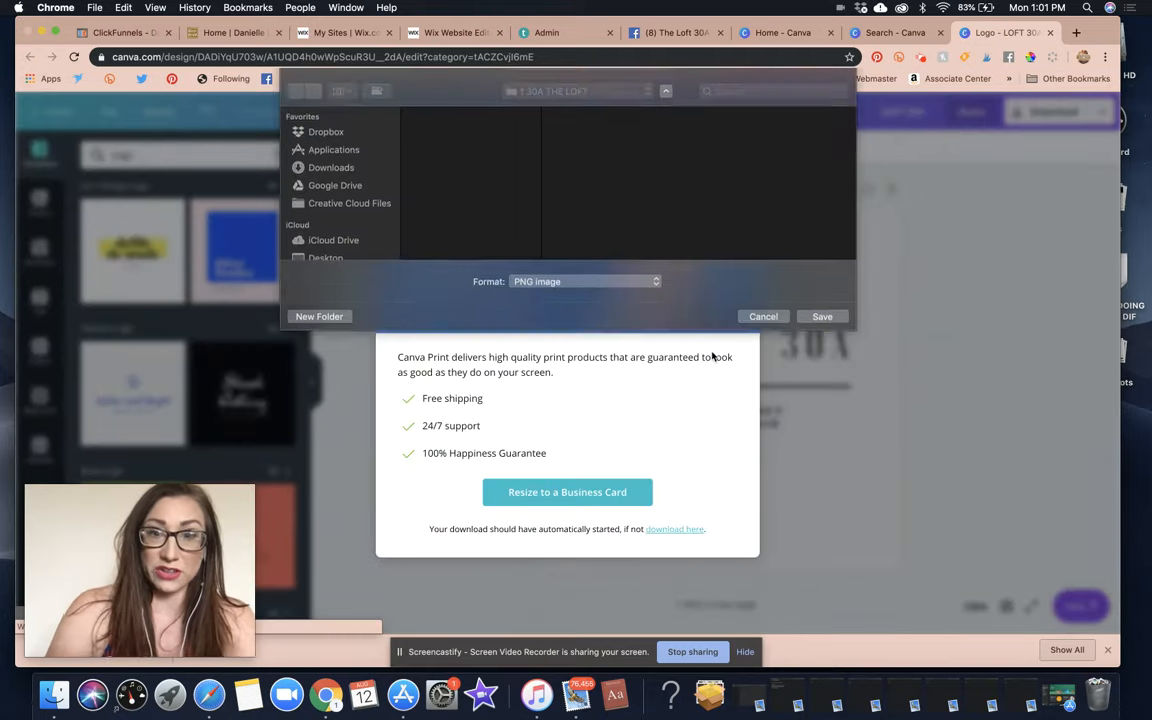
pyautogui.click(822, 361)
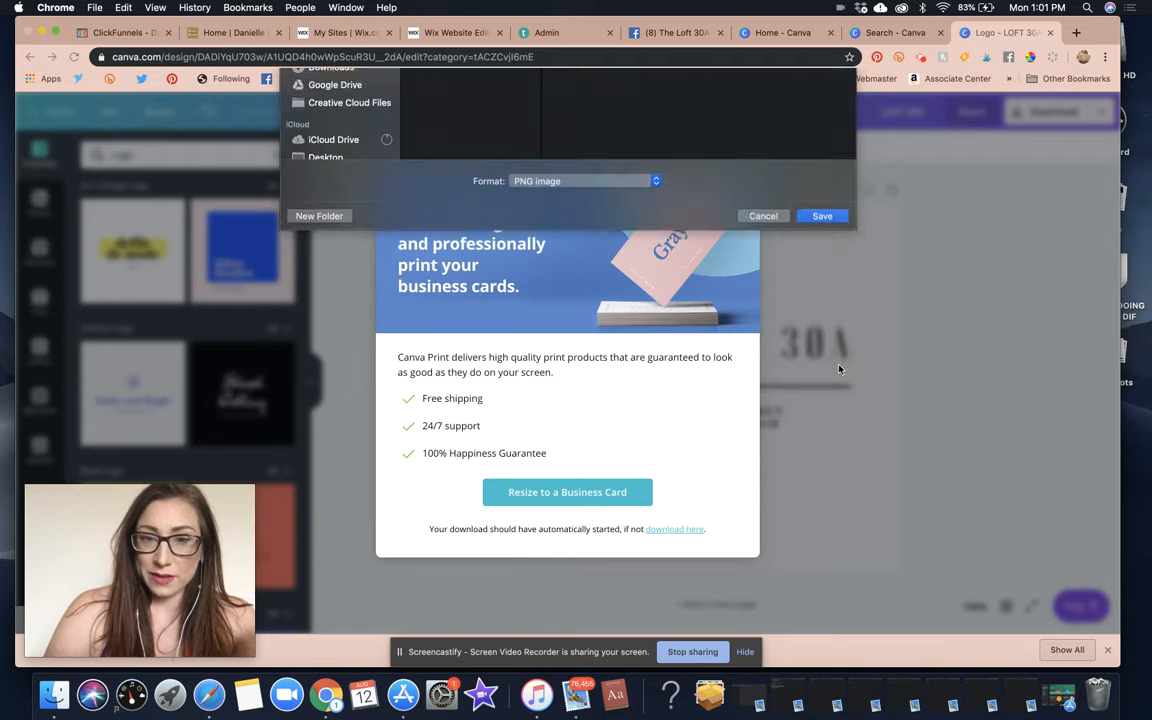
pyautogui.click(672, 30)
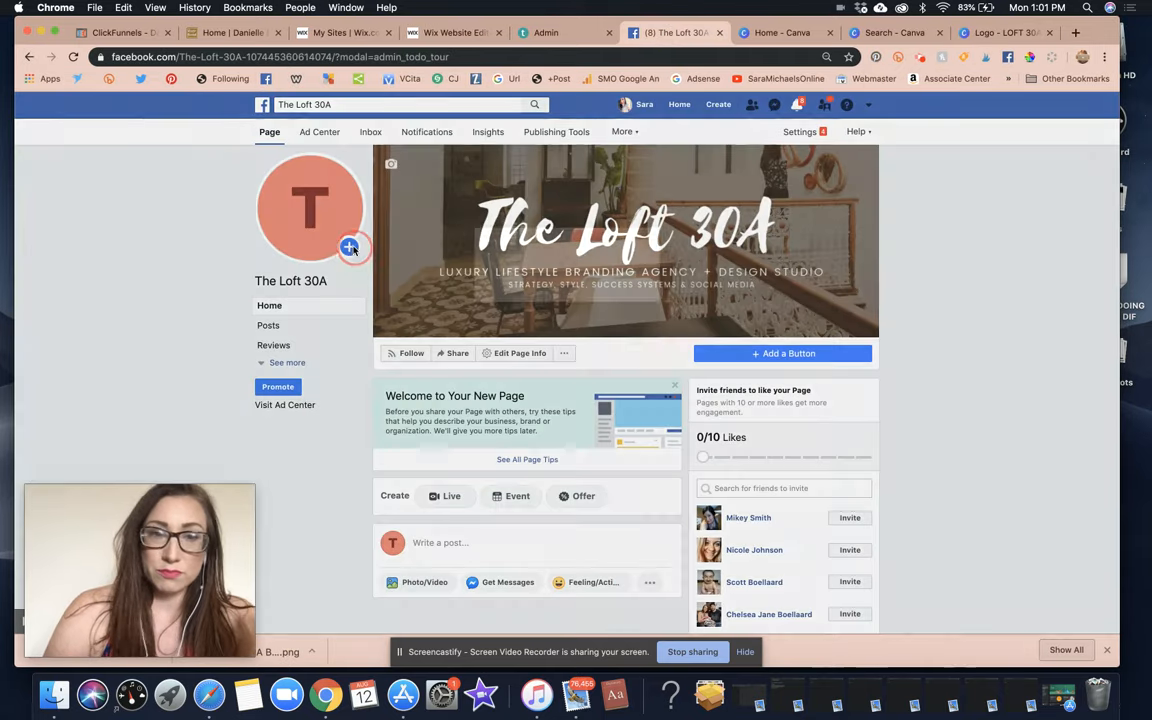
# Upload LOFT 30A .png and save it as The Loft 30A page's profile picture.
pyautogui.click(350, 248)
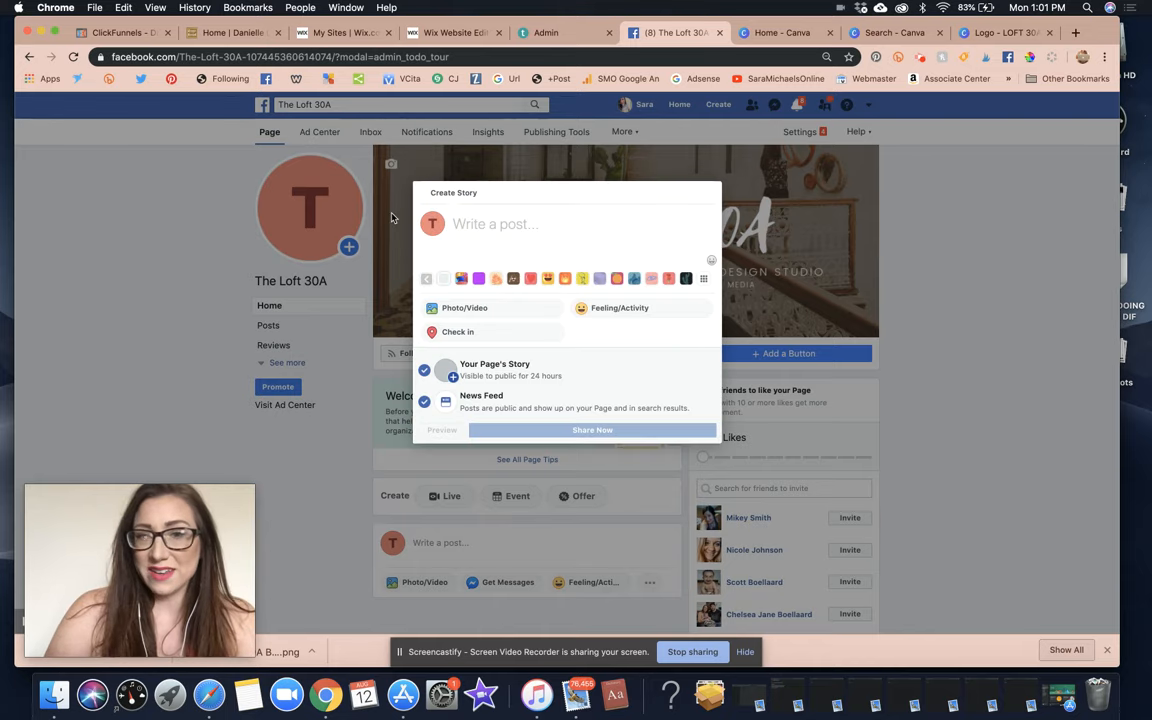
pyautogui.click(418, 450)
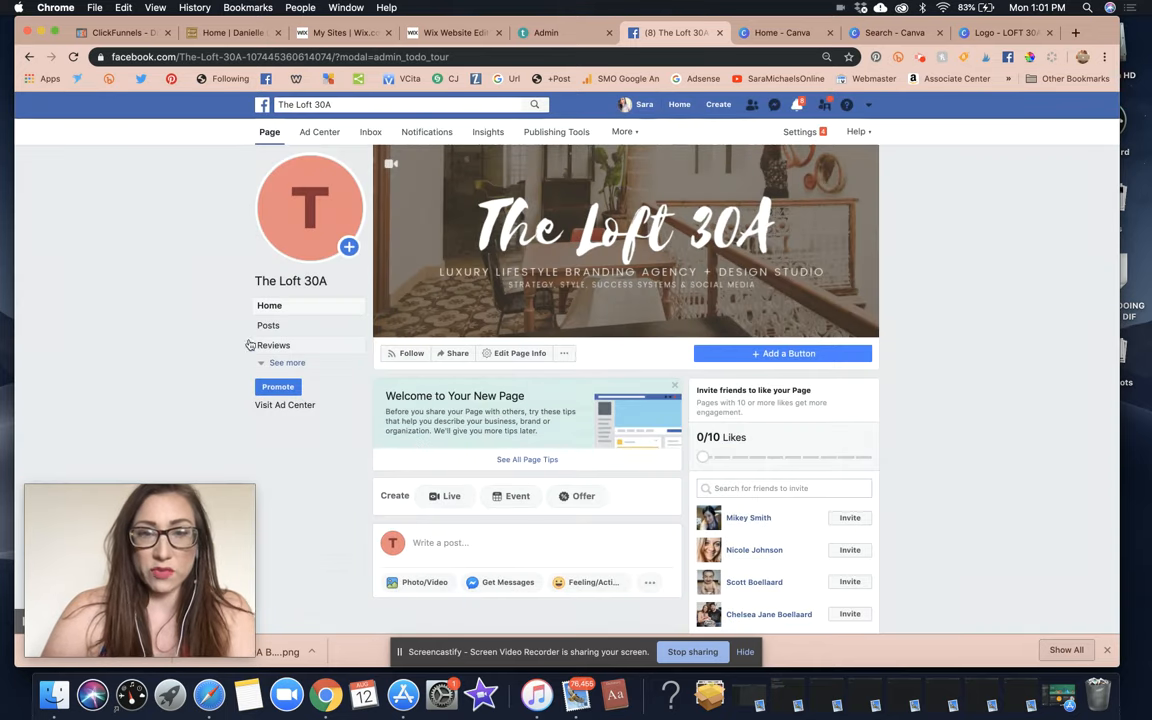
pyautogui.click(310, 232)
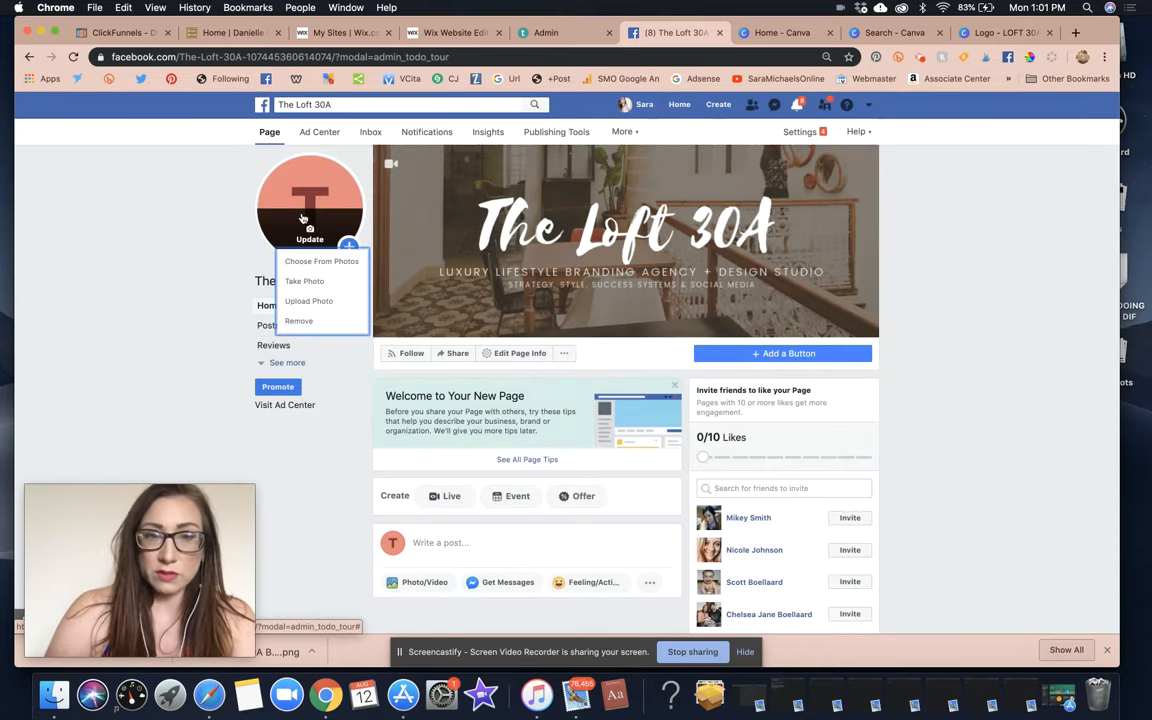
pyautogui.click(316, 264)
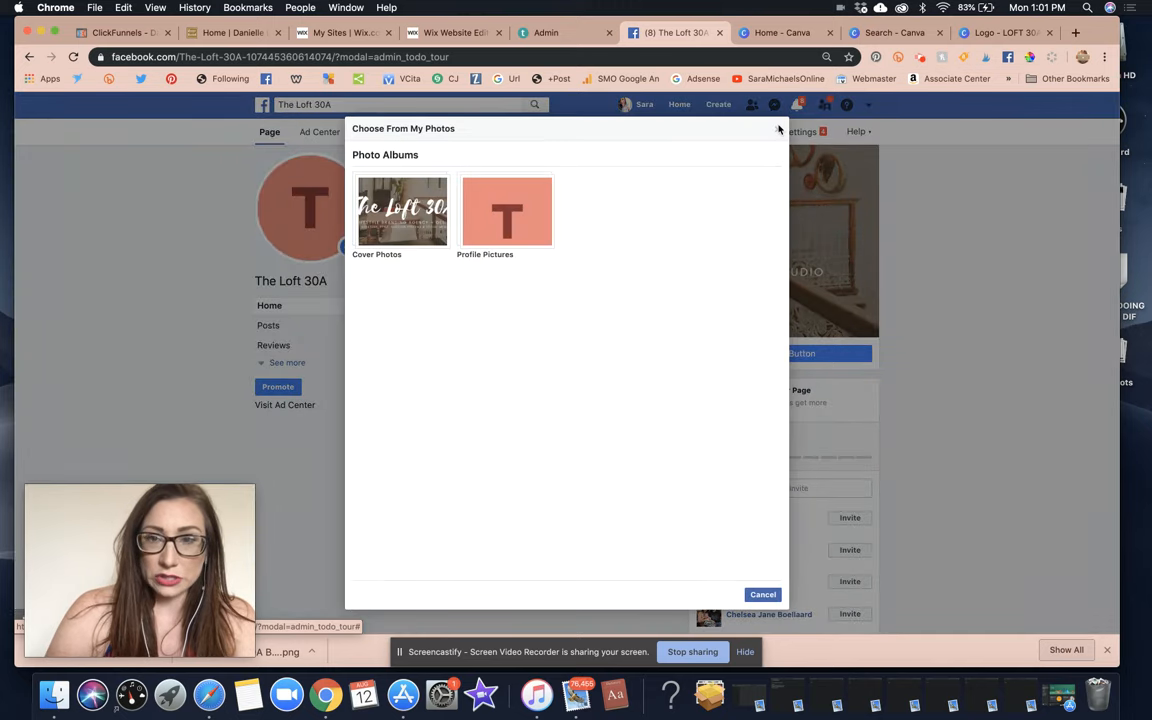
pyautogui.click(779, 128)
pyautogui.click(321, 216)
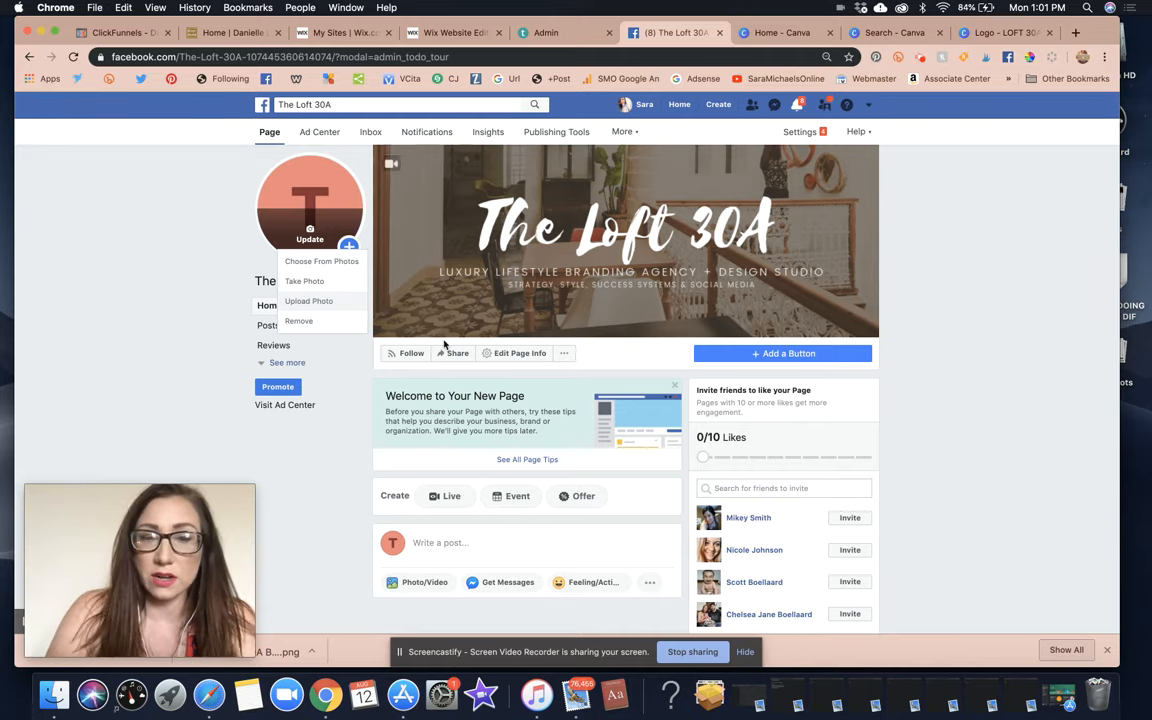
pyautogui.click(310, 300)
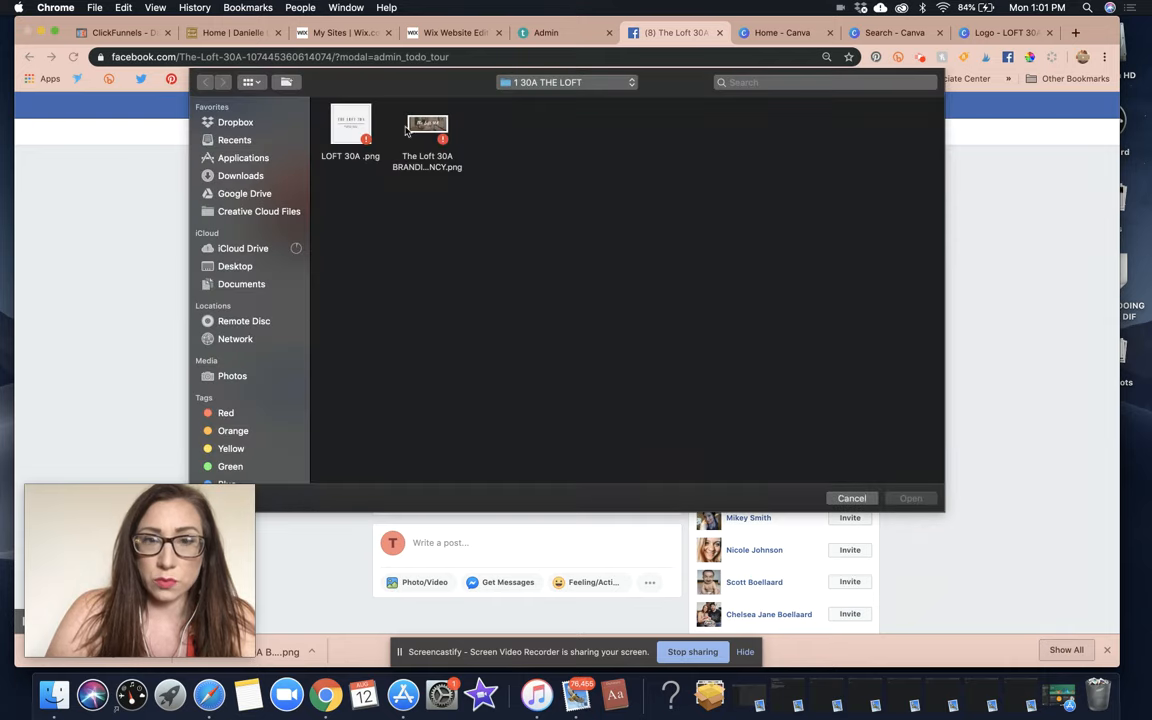
pyautogui.doubleClick(350, 125)
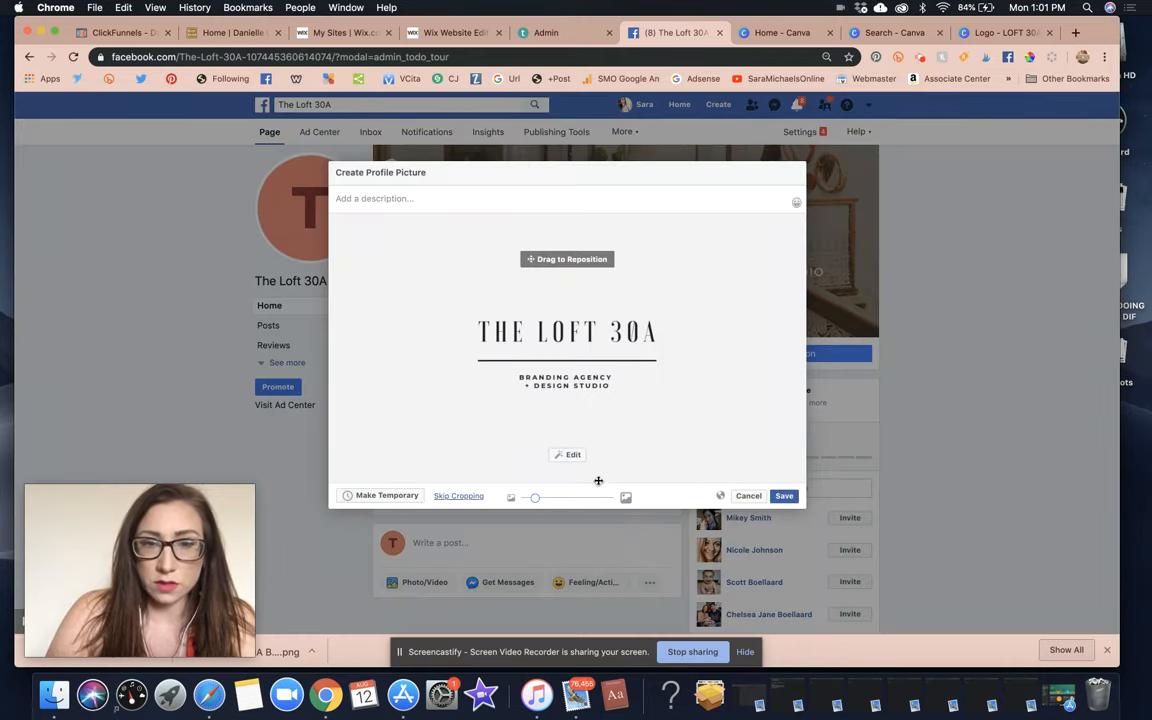
pyautogui.click(785, 496)
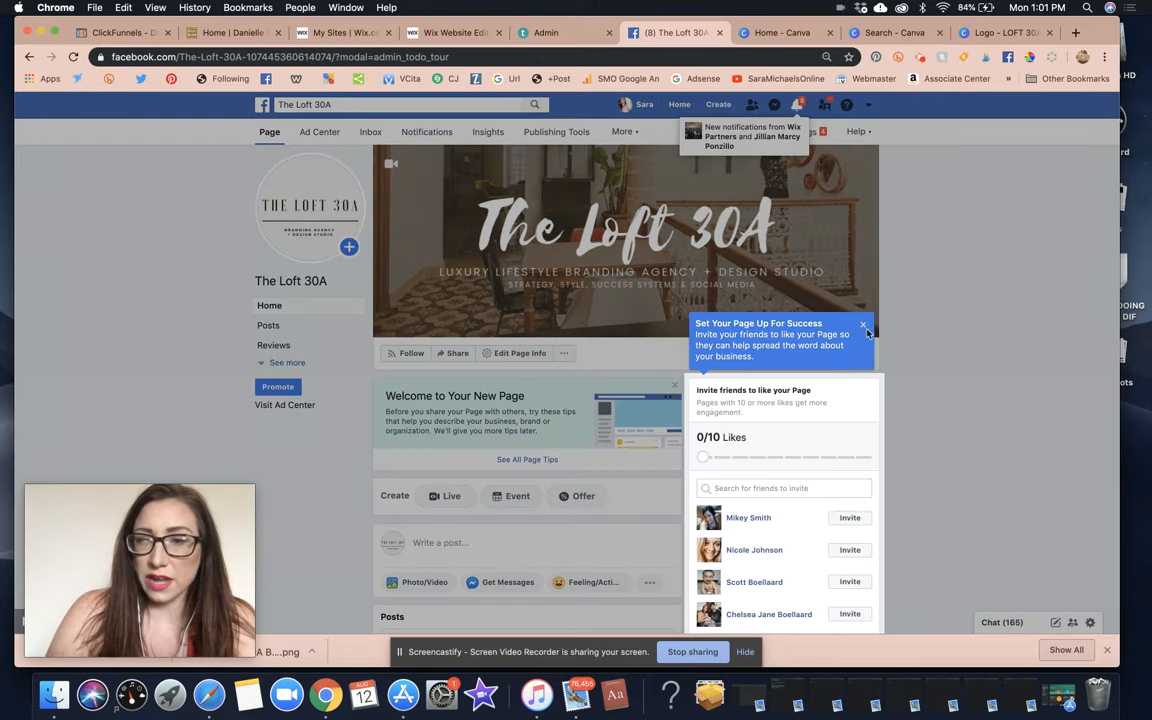
pyautogui.scroll(-5, 925, 398)
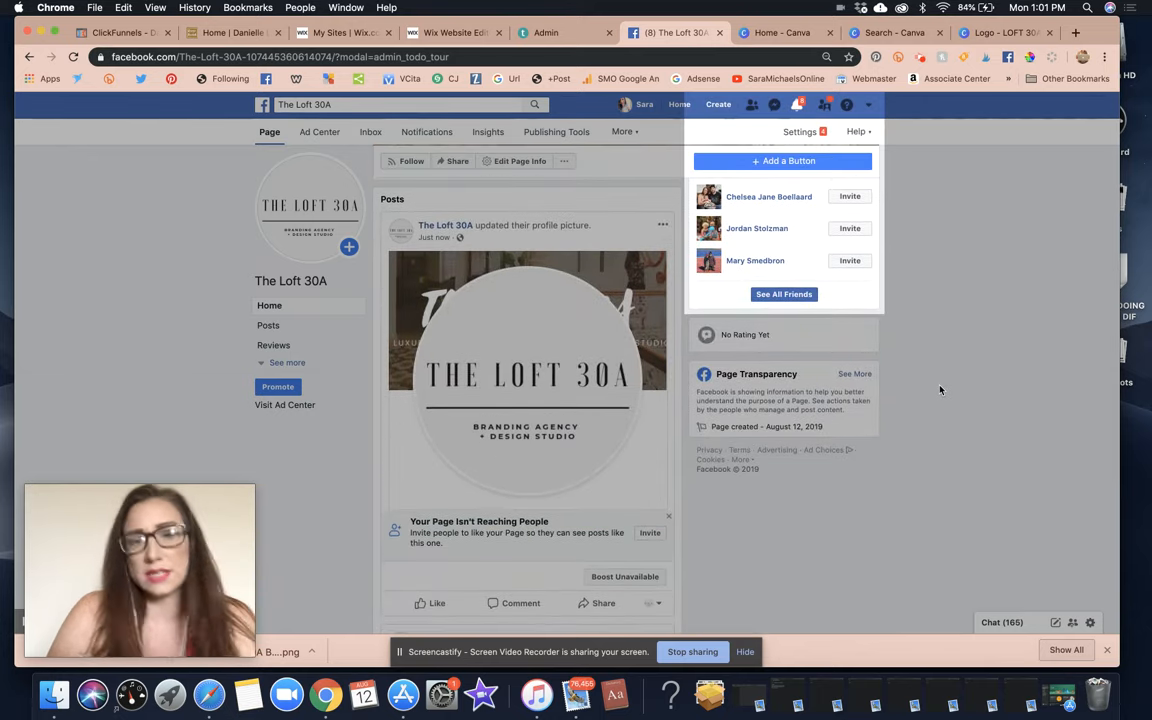
pyautogui.scroll(5, 940, 390)
# Back in Canva, replace the tagline's first line with 'LUXURY & LIFESTYLE'.
pyautogui.click(986, 36)
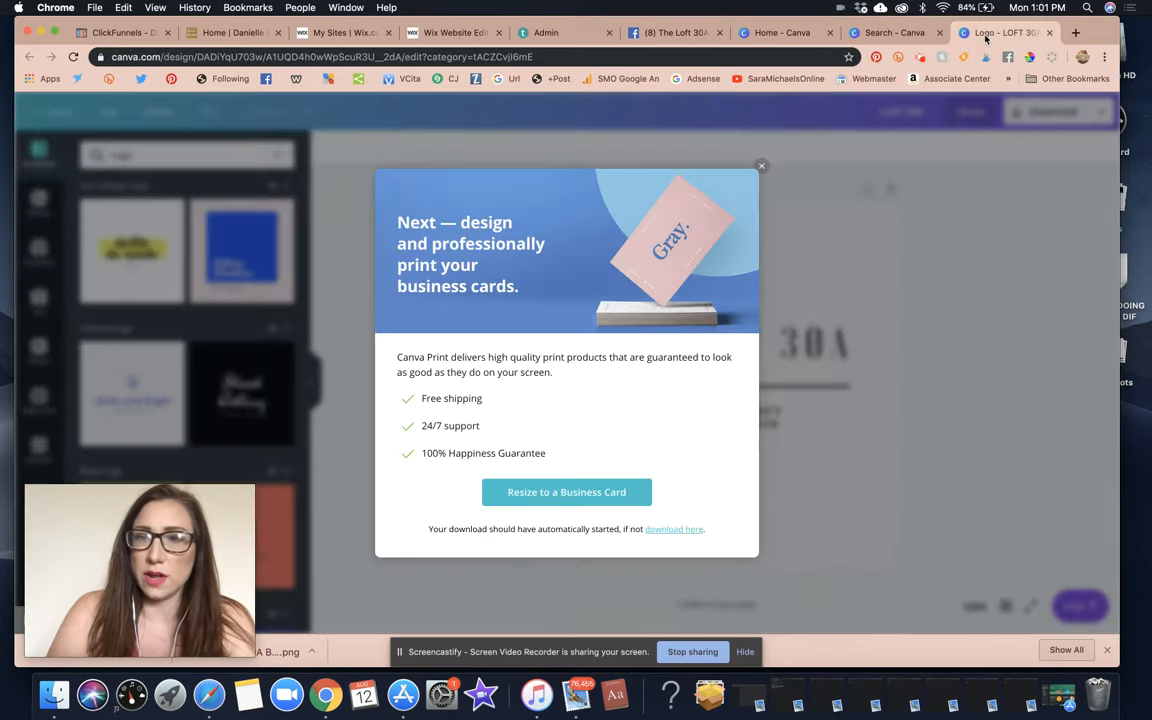
pyautogui.click(761, 166)
pyautogui.click(770, 420)
pyautogui.doubleClick(748, 418)
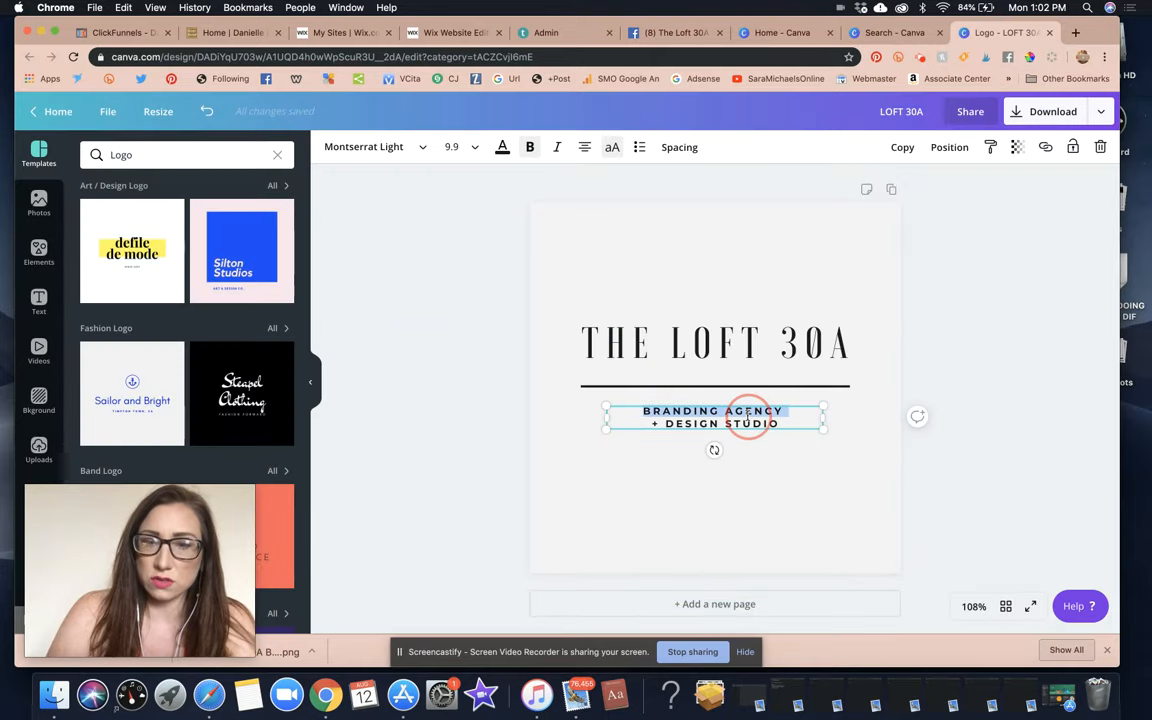
pyautogui.moveTo(795, 420); pyautogui.dragTo(643, 411)
pyautogui.write('L')
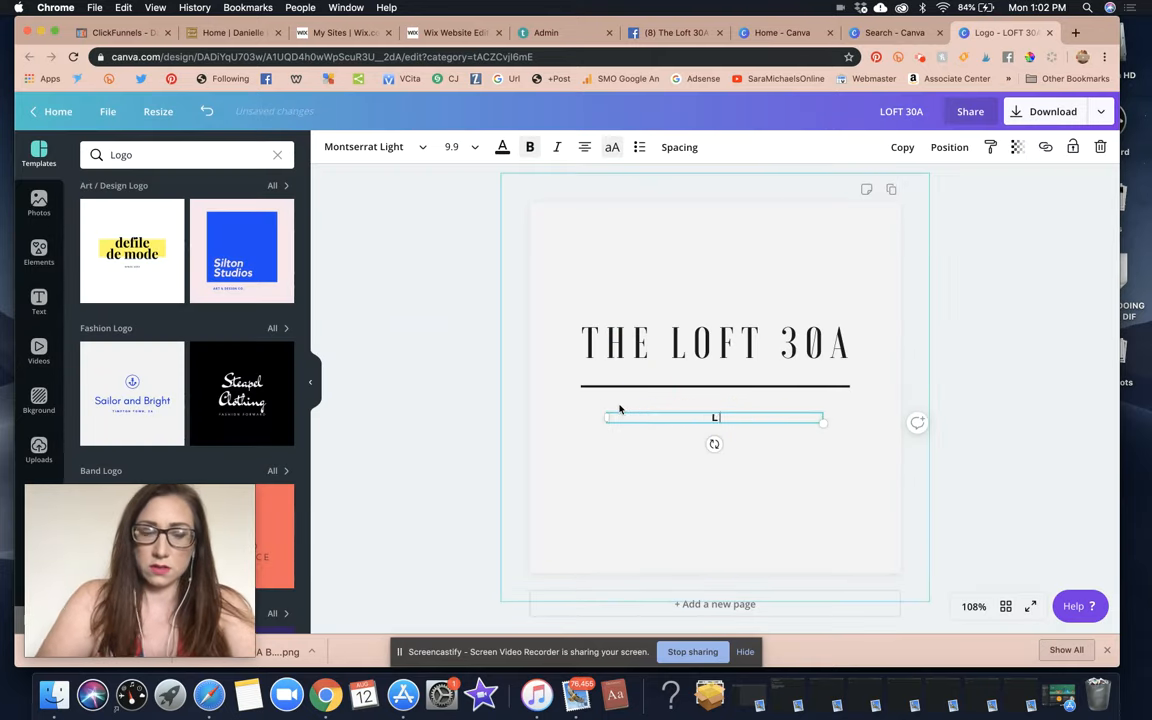
pyautogui.write('UXURY & LIFES')
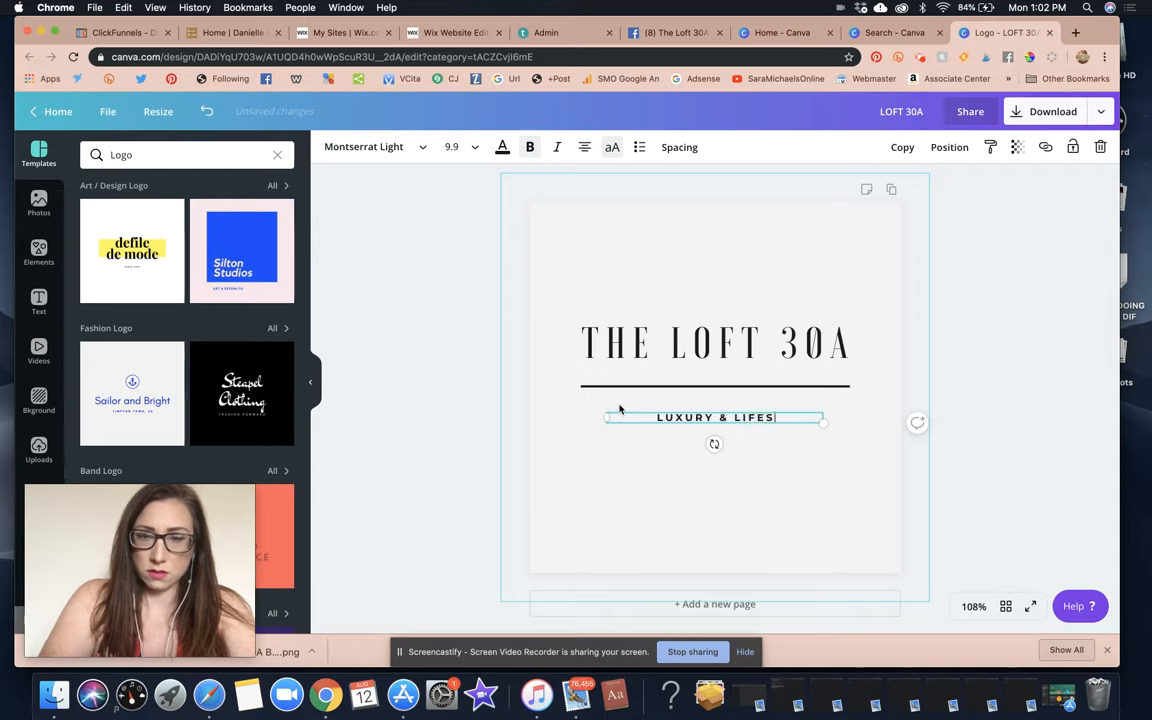
pyautogui.write('TYLE')
pyautogui.press('Escape')
# Add 'BRANDING AGENCY' as the second tagline line, re-center it, and break the title before 30A.
pyautogui.write('BRANDING A')
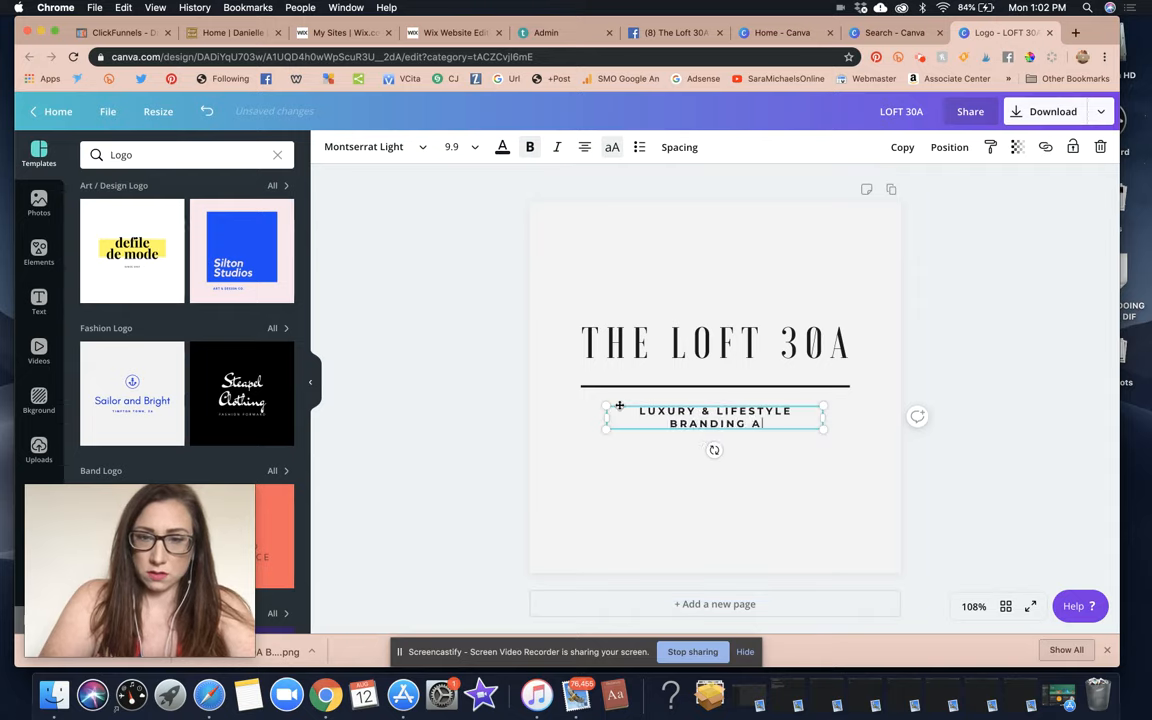
pyautogui.write('GENCY')
pyautogui.press('Return')
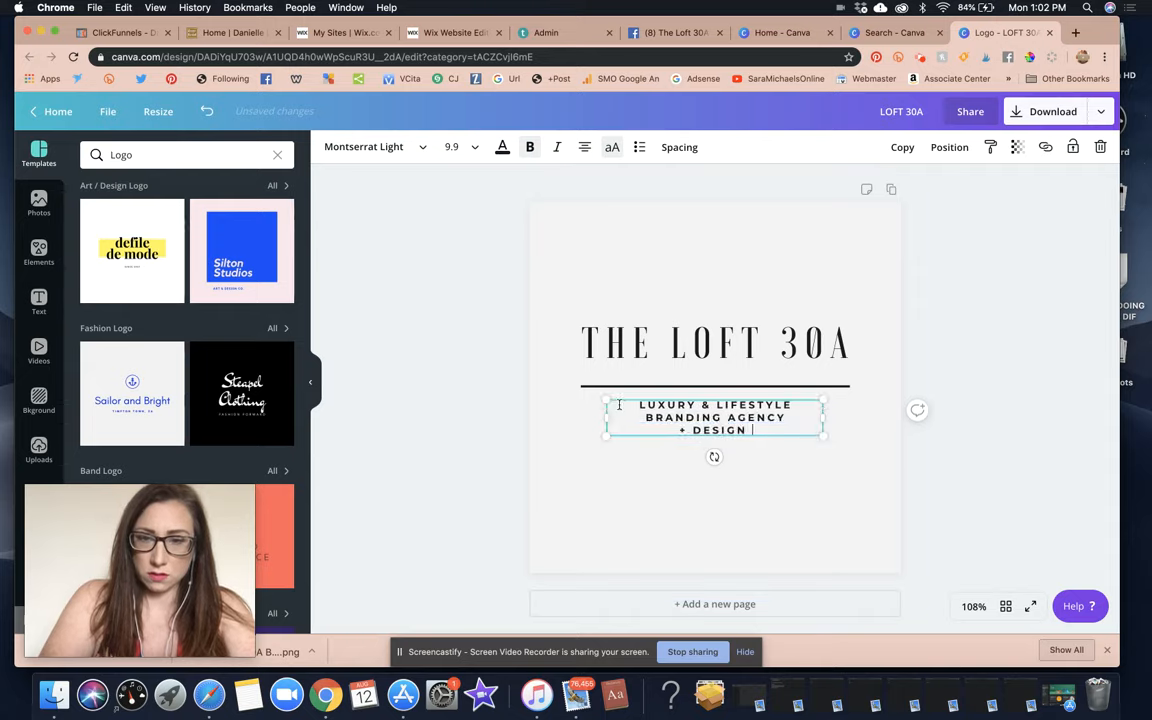
pyautogui.click(967, 347)
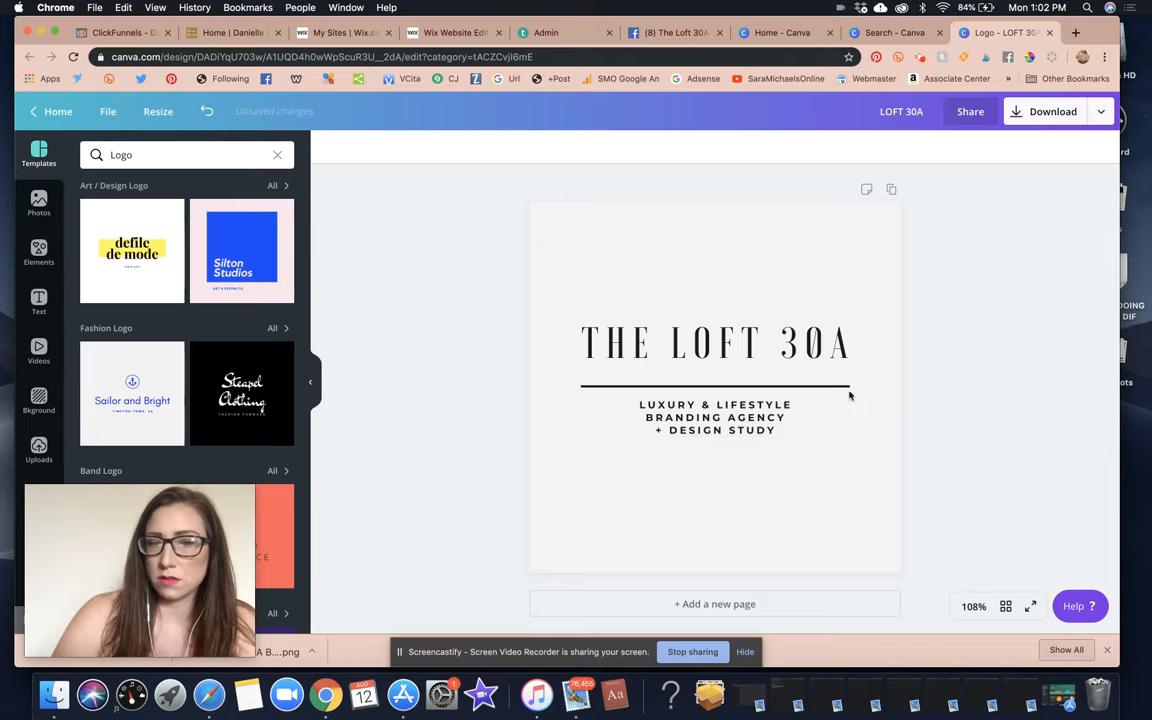
pyautogui.moveTo(771, 411); pyautogui.dragTo(762, 418)
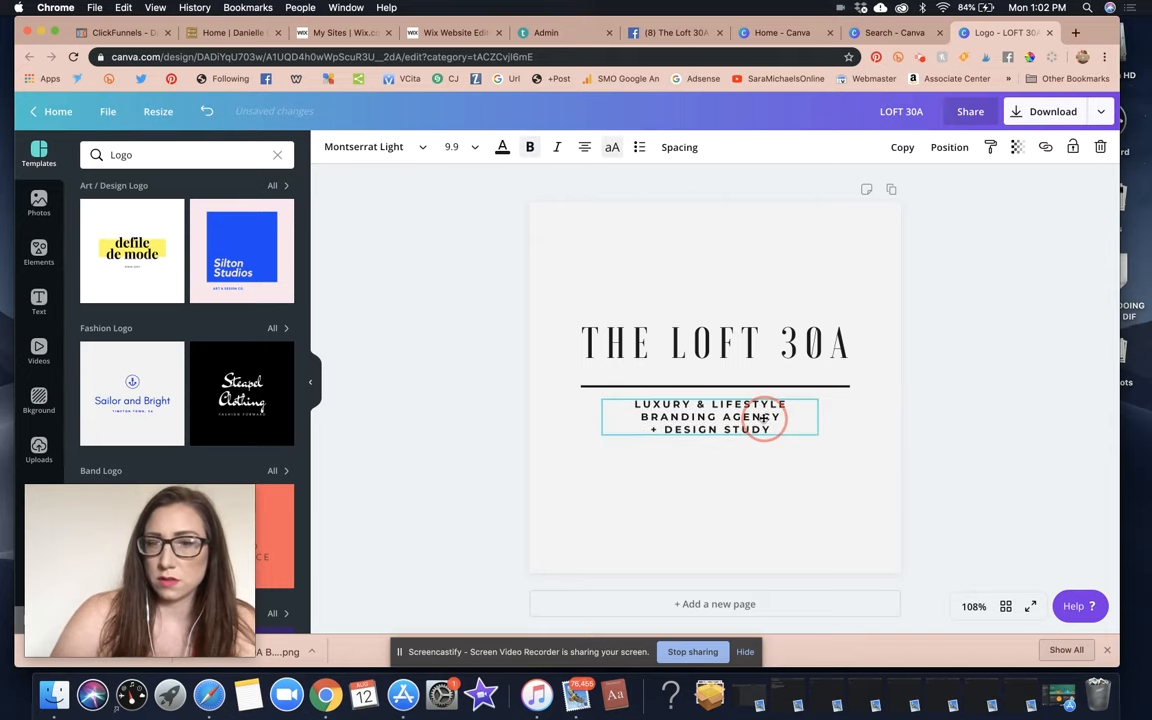
pyautogui.click(761, 347)
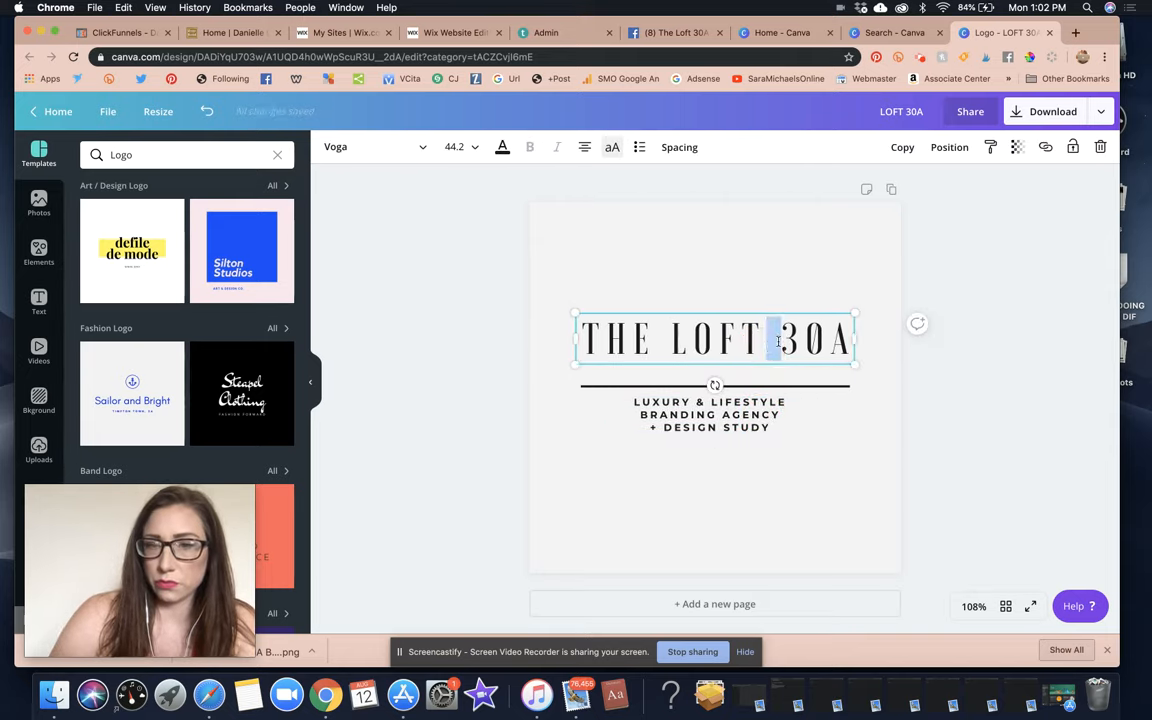
pyautogui.press('Return')
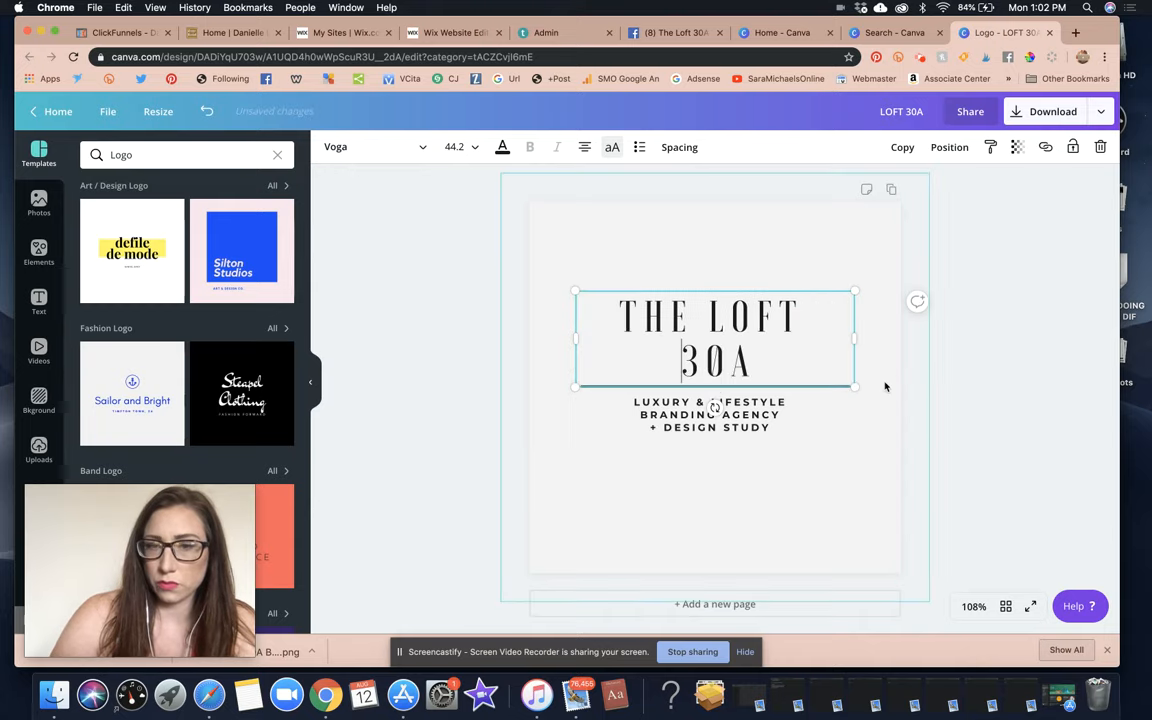
# Enlarge the title and move the divider and tagline down below it.
pyautogui.moveTo(854, 386); pyautogui.dragTo(1000, 450)
pyautogui.moveTo(1005, 365); pyautogui.dragTo(887, 368)
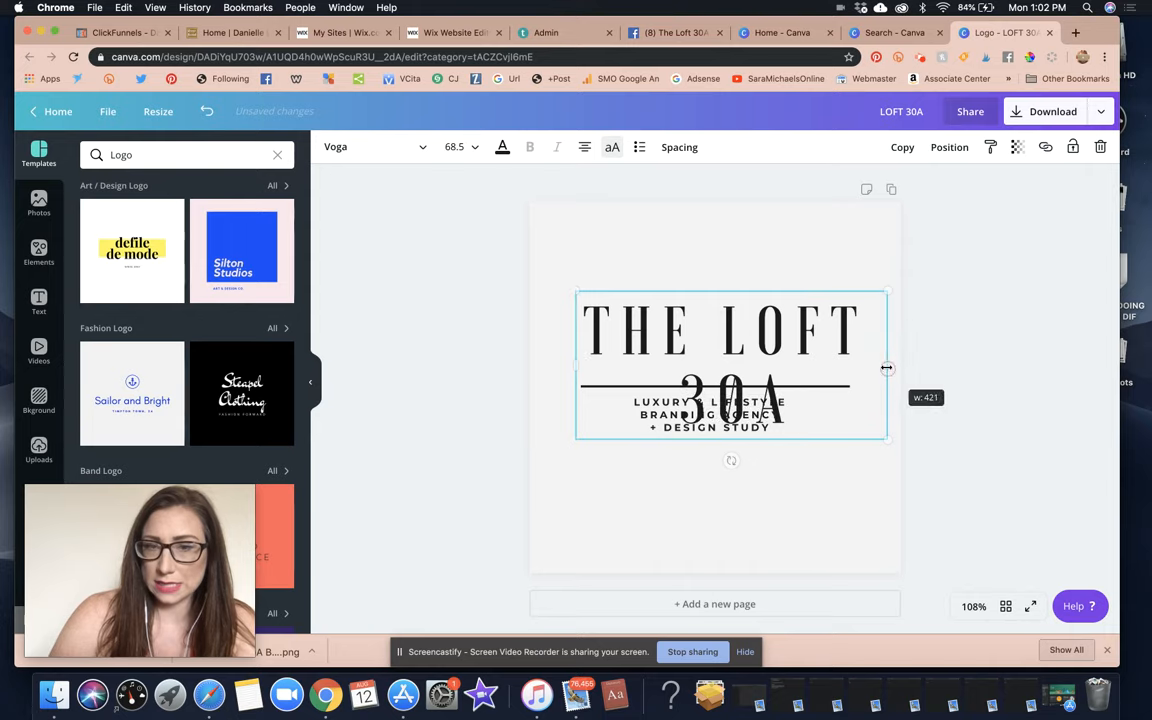
pyautogui.moveTo(727, 329)
pyautogui.mouseDown()
pyautogui.moveTo(724, 297)
pyautogui.moveTo(717, 325)
pyautogui.mouseUp()
pyautogui.click(908, 355)
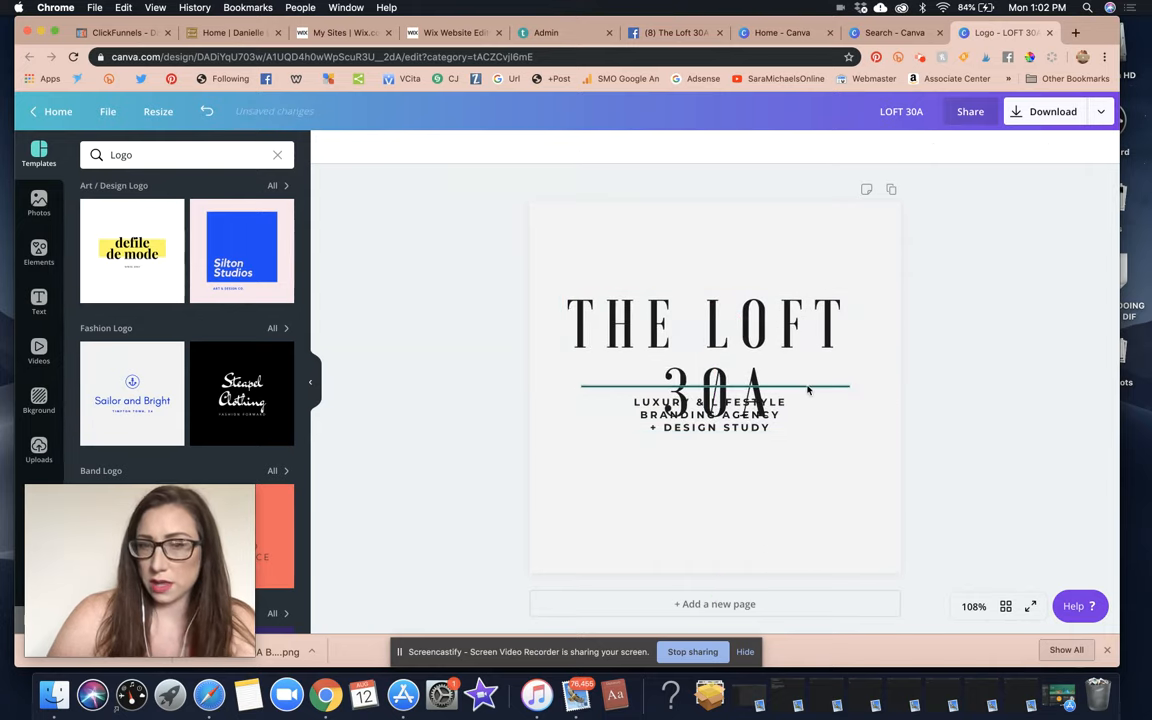
pyautogui.moveTo(806, 386); pyautogui.dragTo(792, 445)
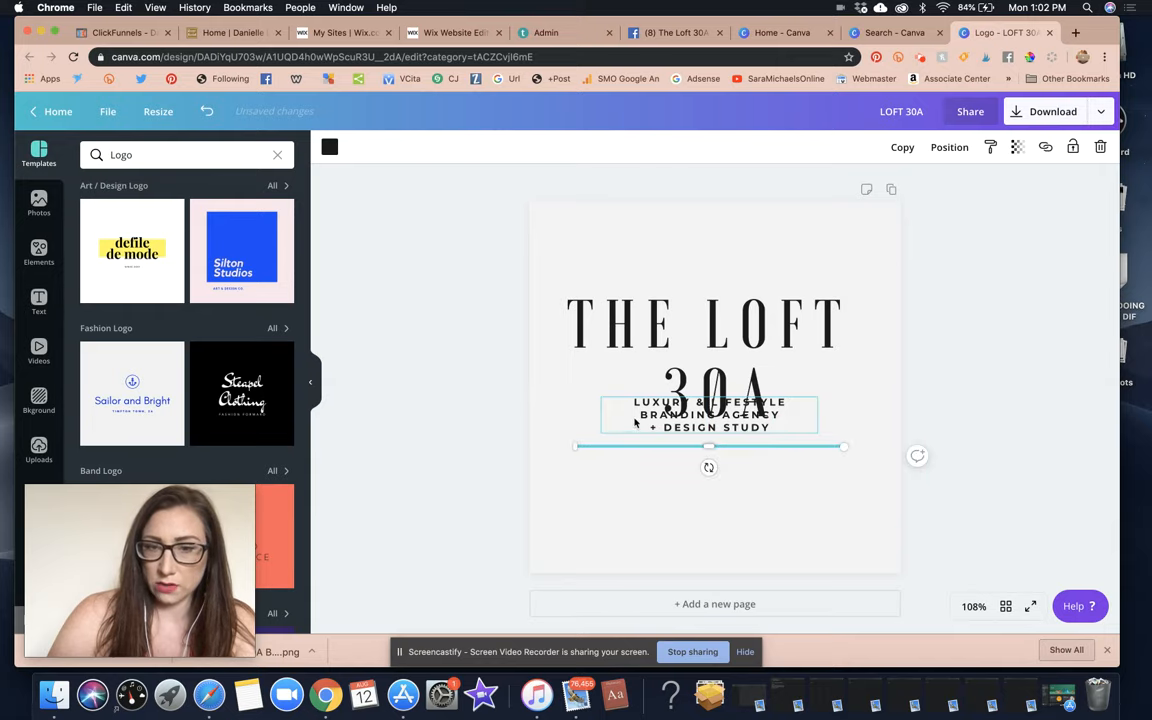
pyautogui.moveTo(636, 419); pyautogui.dragTo(641, 484)
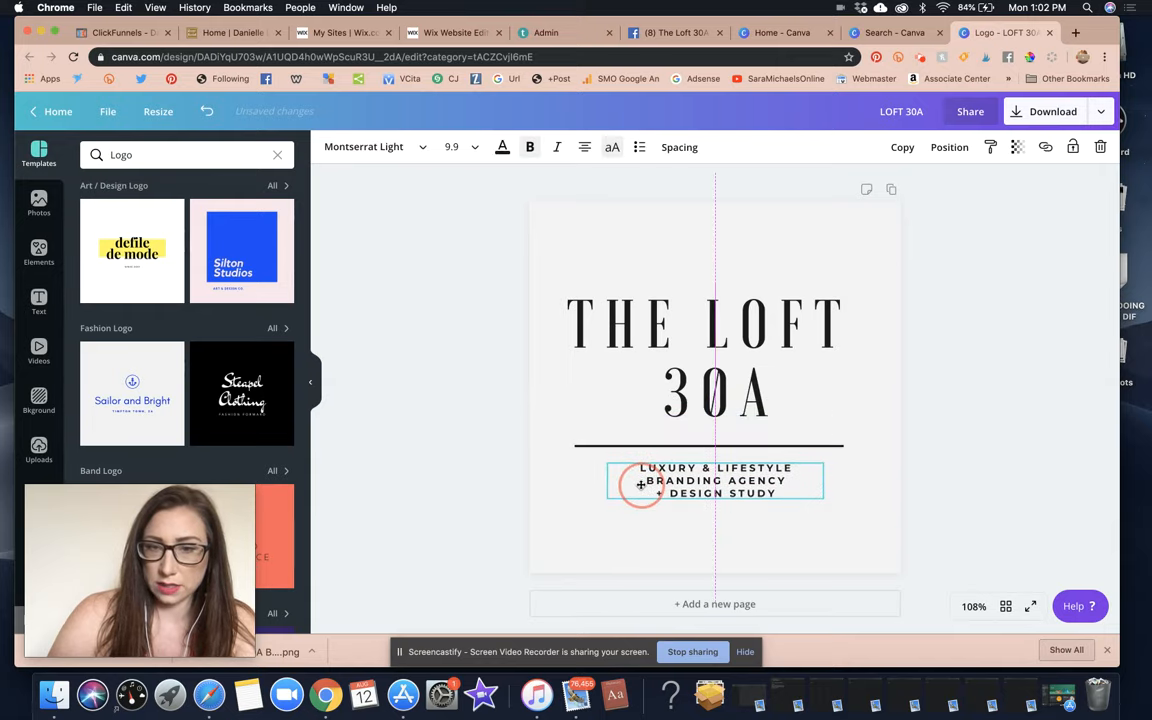
# Widen the title box, rejoin THE LOFT 30A onto one line, shrink it to 45.7, and center it.
pyautogui.click(722, 386)
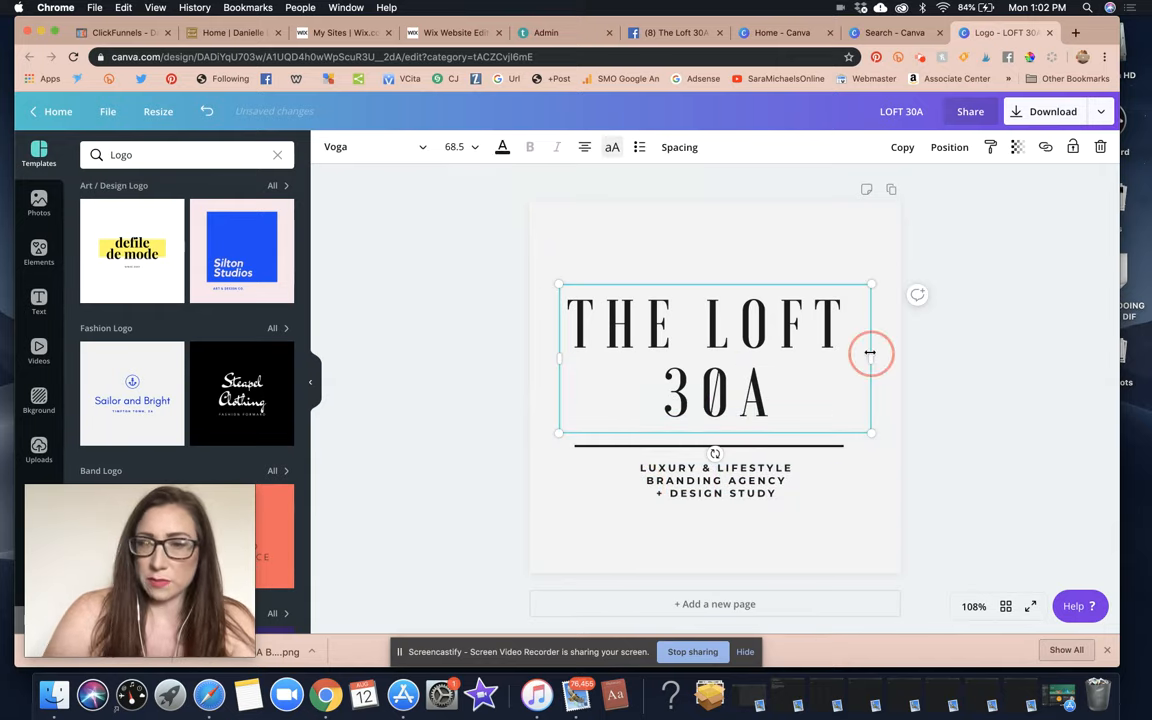
pyautogui.moveTo(870, 352); pyautogui.dragTo(1115, 352)
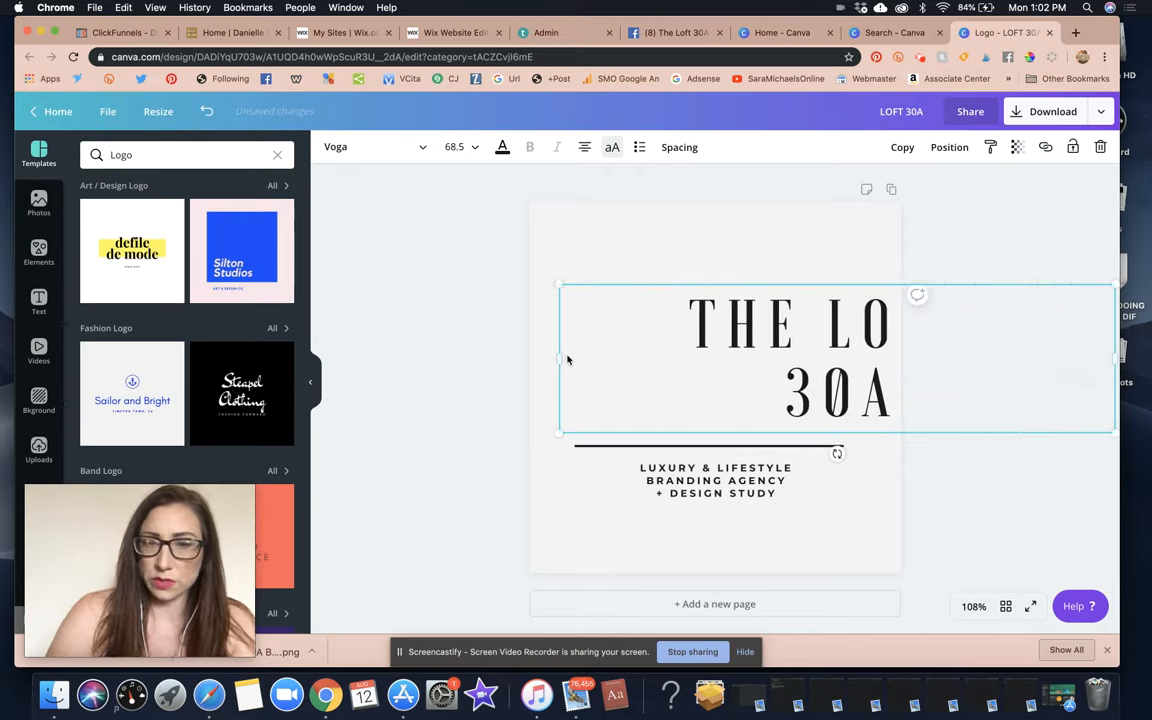
pyautogui.moveTo(560, 356); pyautogui.dragTo(463, 356)
pyautogui.click(725, 391)
pyautogui.press('BackSpace')
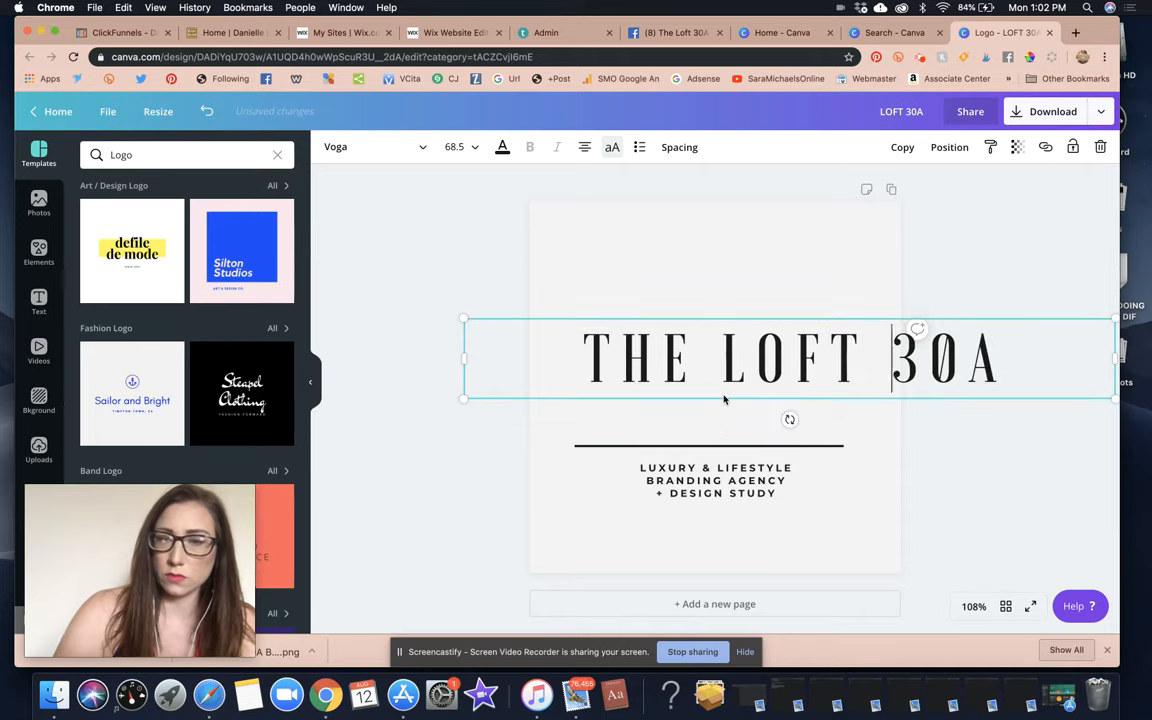
pyautogui.moveTo(471, 397); pyautogui.dragTo(676, 342)
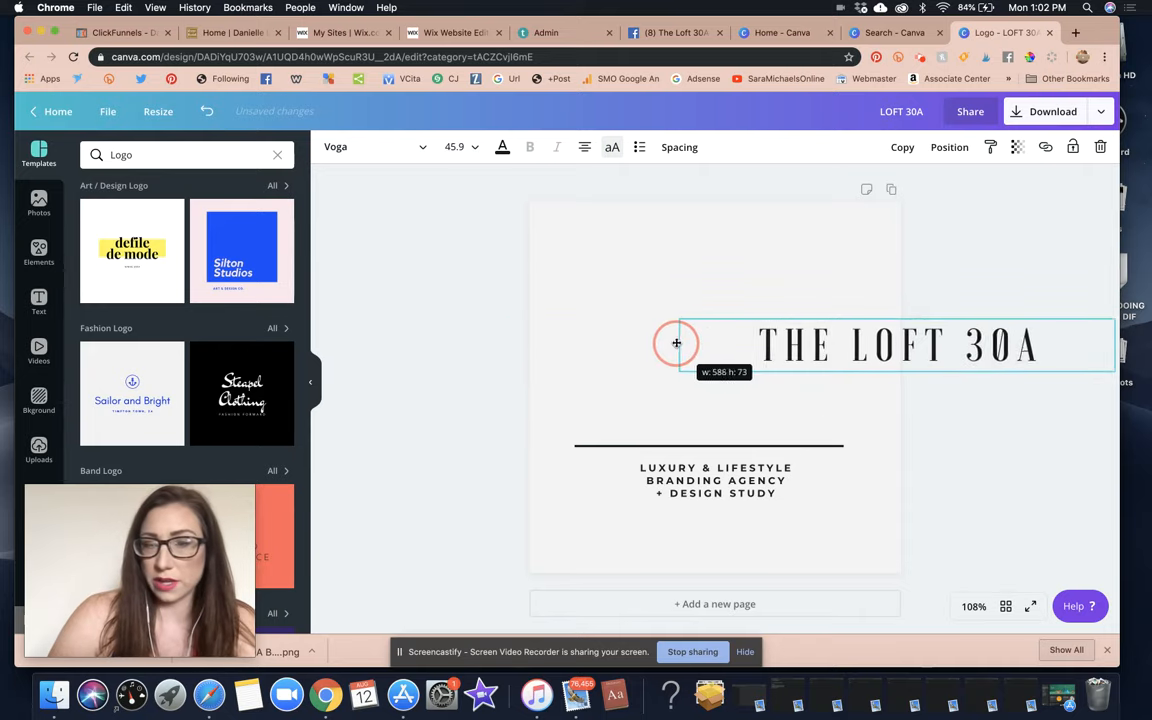
pyautogui.click(895, 424)
pyautogui.moveTo(874, 343); pyautogui.dragTo(694, 334)
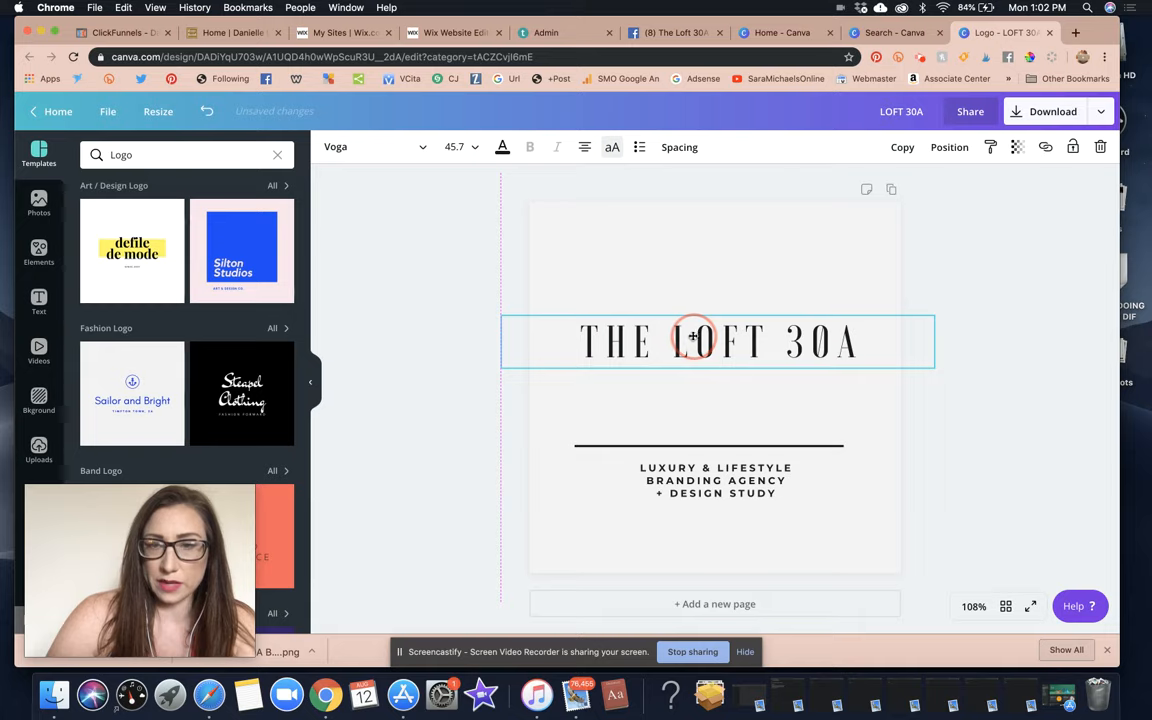
# Move the divider and three-line tagline up just beneath the title.
pyautogui.click(753, 446)
pyautogui.moveTo(746, 450); pyautogui.dragTo(743, 381)
pyautogui.moveTo(740, 488); pyautogui.dragTo(742, 432)
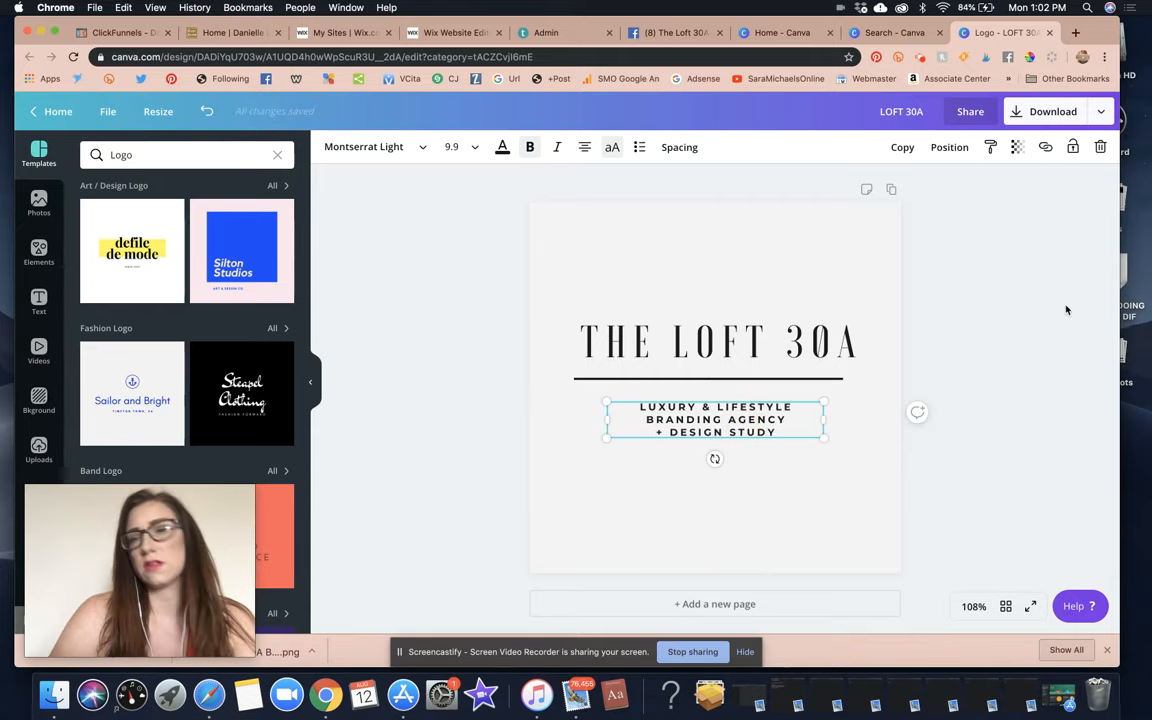
pyautogui.click(872, 243)
pyautogui.click(1030, 293)
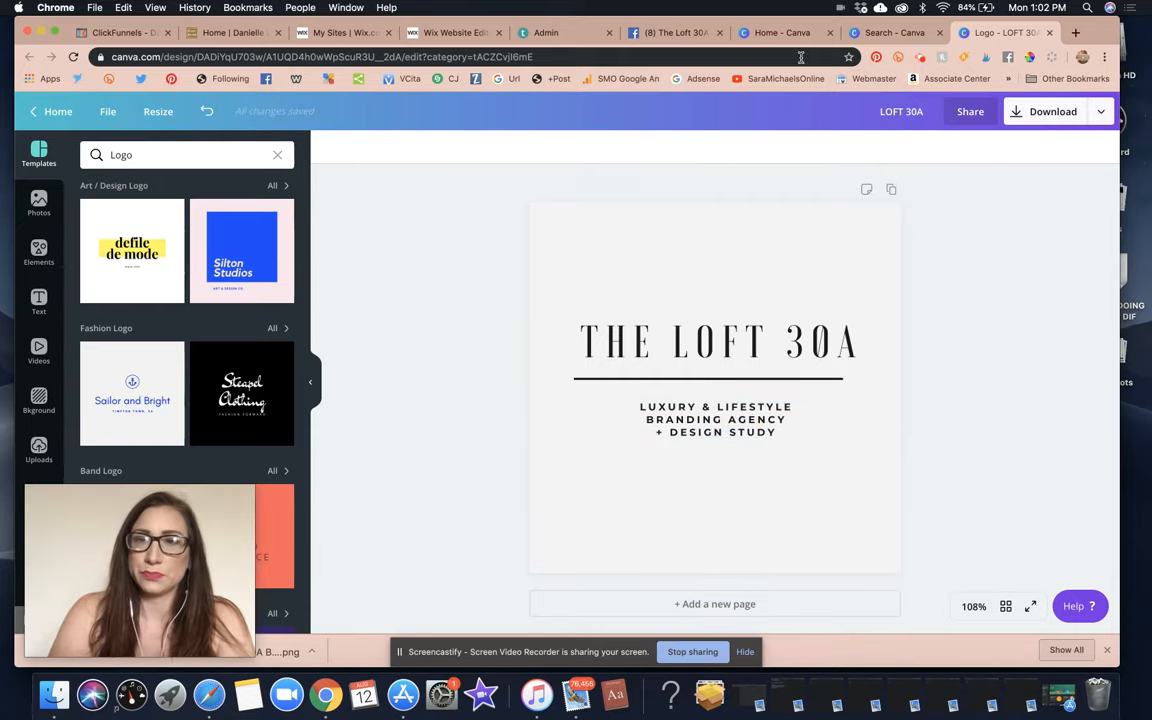
# On the Facebook page, dismiss the welcome tips and open the page details editor.
pyautogui.click(672, 32)
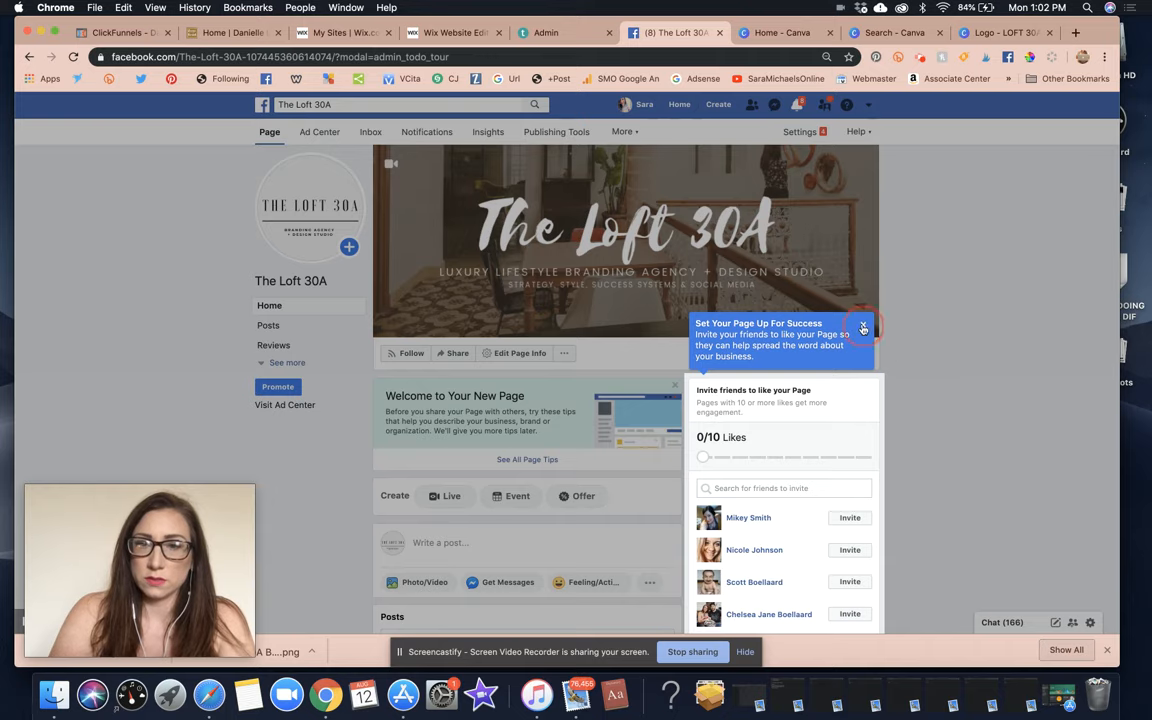
pyautogui.scroll(-2, 1023, 378)
pyautogui.scroll(-8, 949, 338)
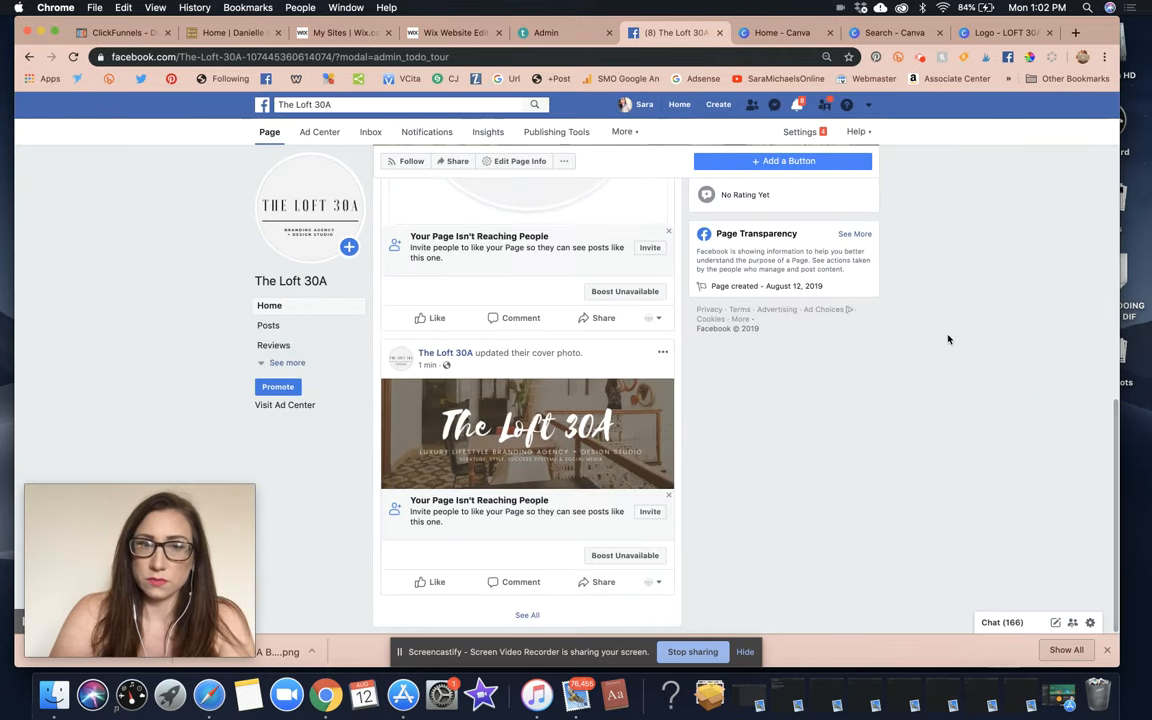
pyautogui.scroll(10, 949, 338)
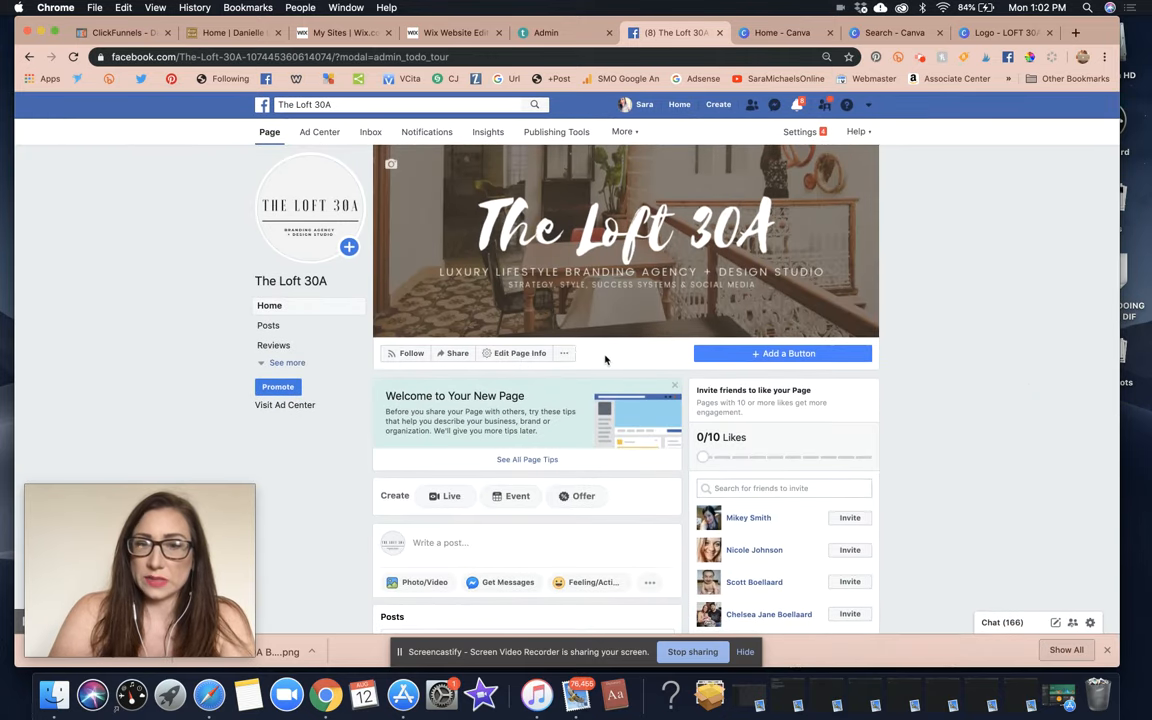
pyautogui.click(674, 385)
pyautogui.click(519, 353)
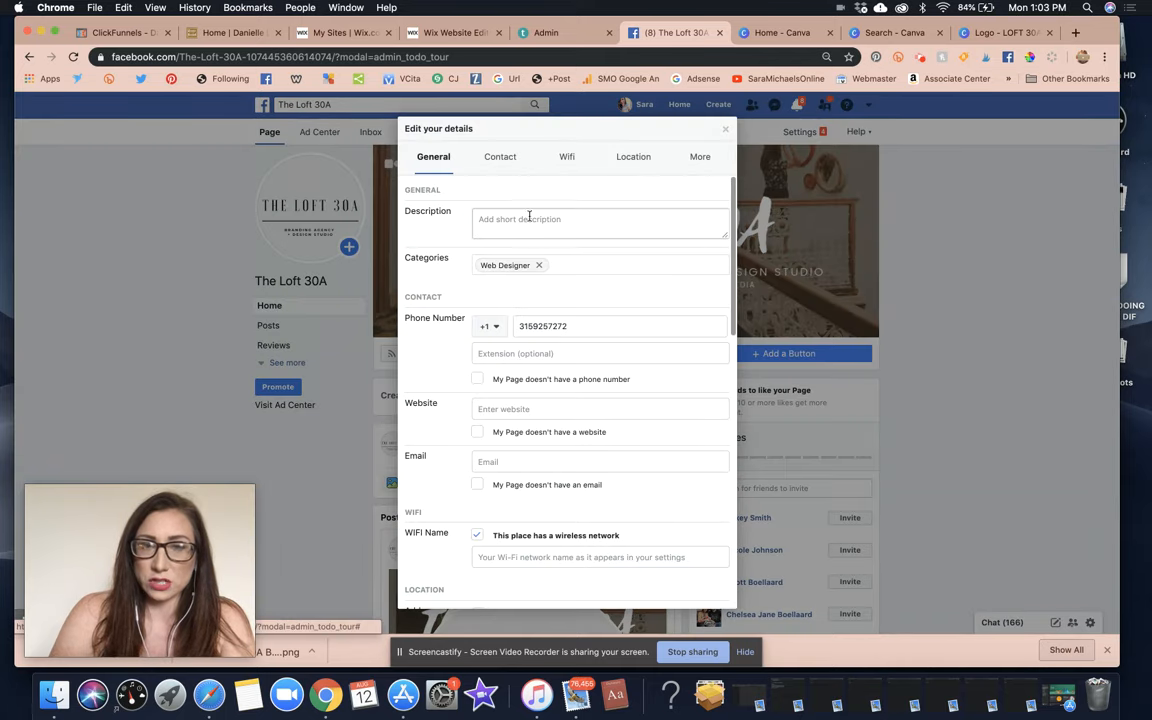
# Add Marketing Agency and Social Media Agency as page categories.
pyautogui.click(594, 267)
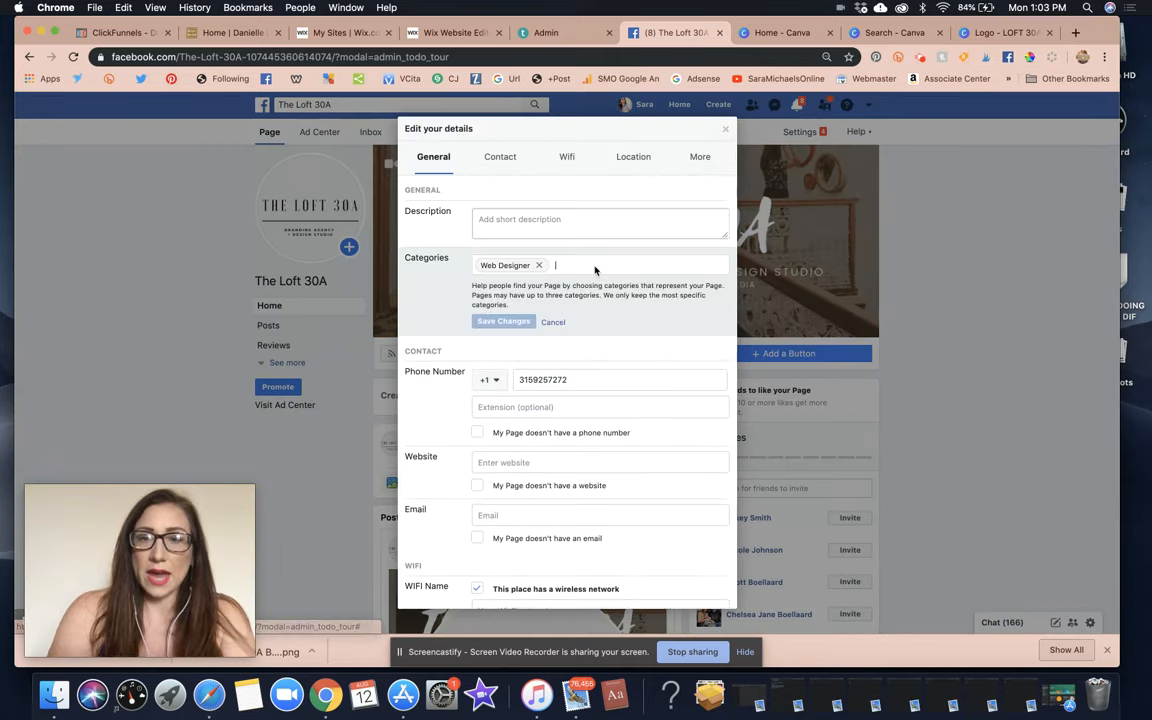
pyautogui.write('MARKETING')
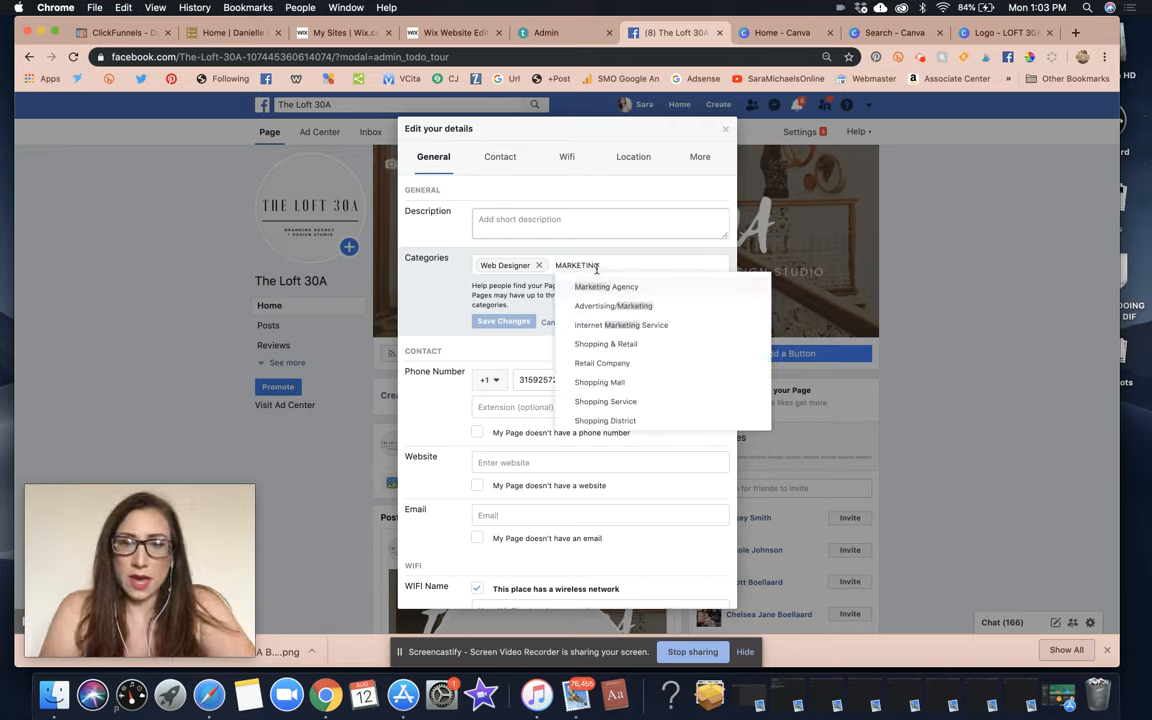
pyautogui.click(605, 287)
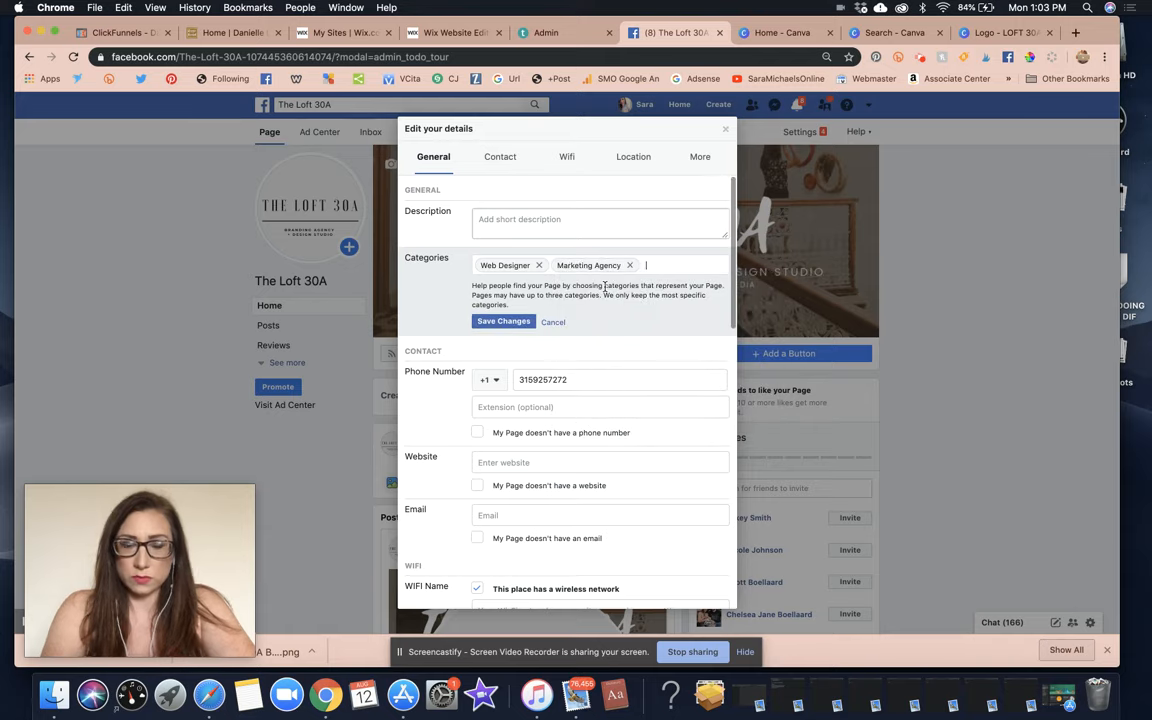
pyautogui.write('socia')
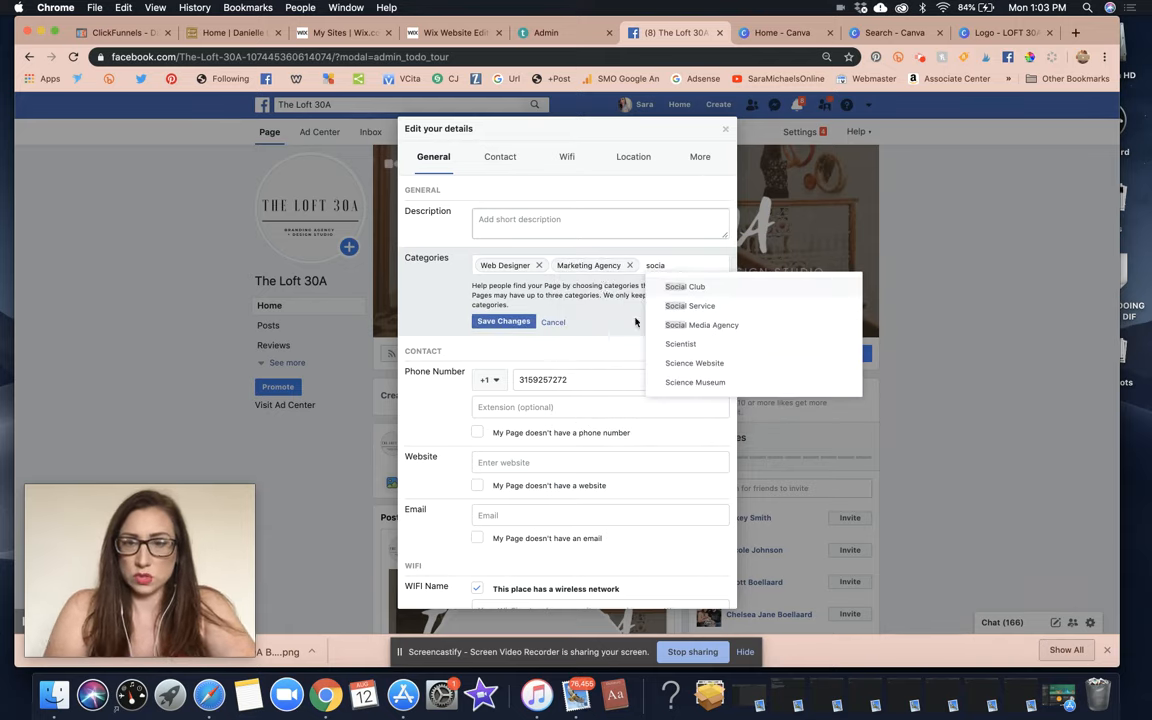
pyautogui.click(700, 325)
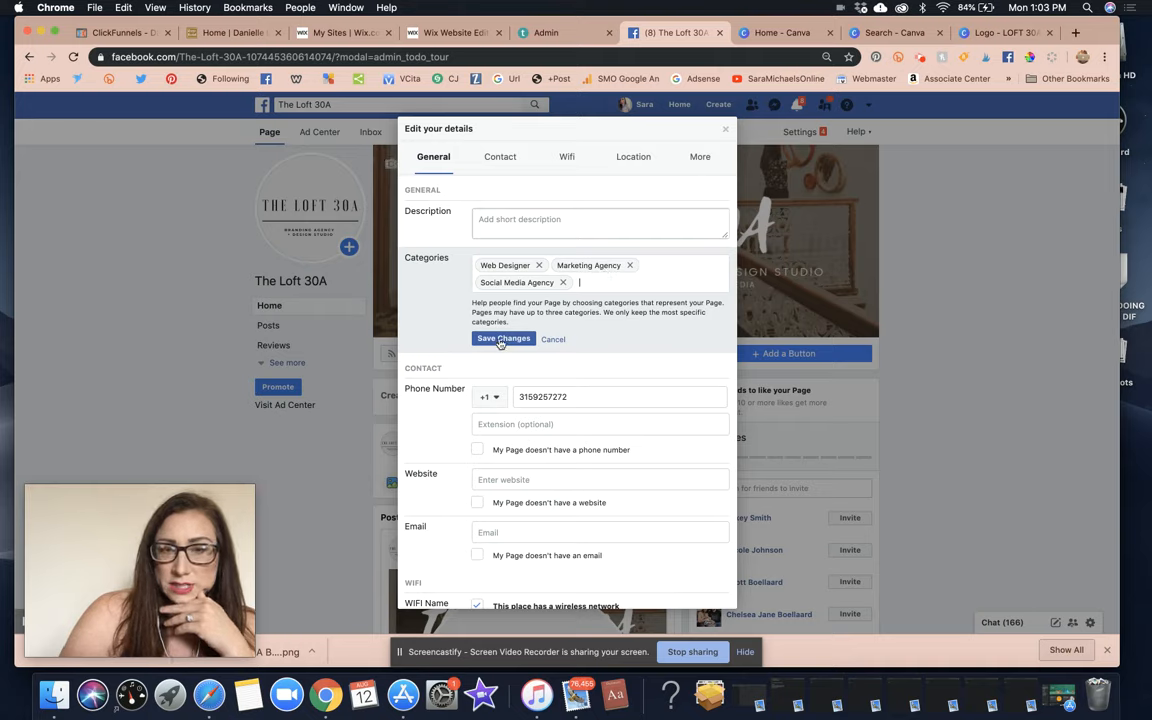
pyautogui.scroll(-1, 600, 466)
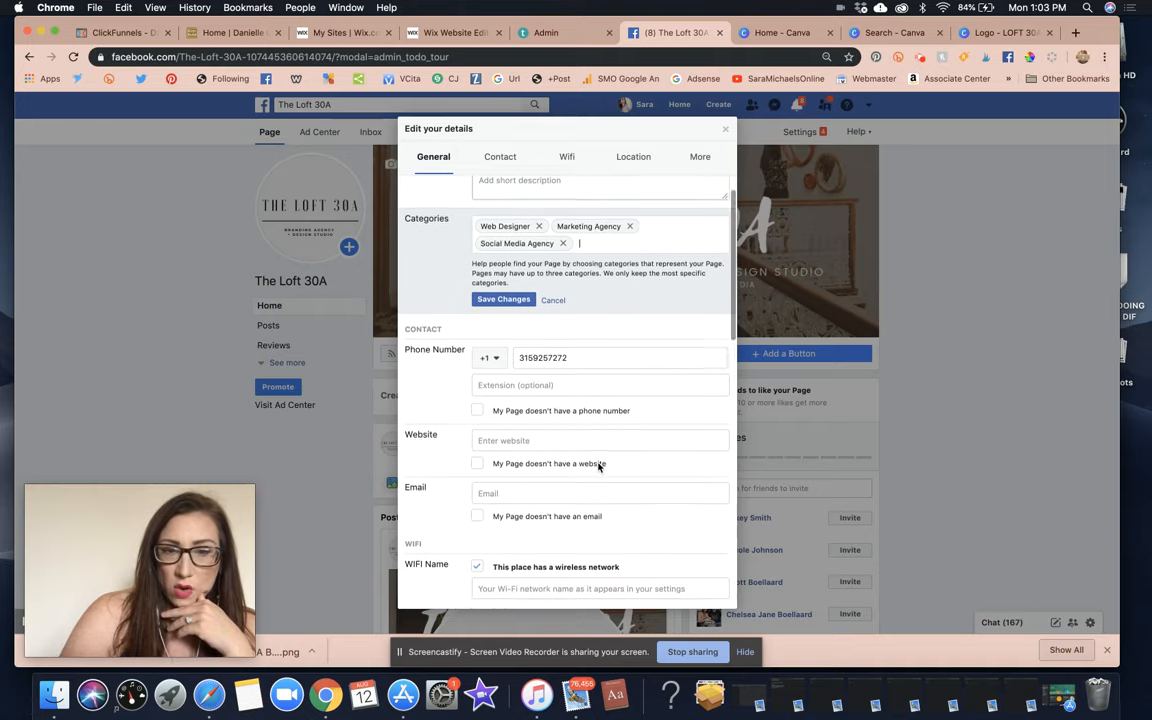
pyautogui.scroll(-1, 600, 466)
pyautogui.click(547, 401)
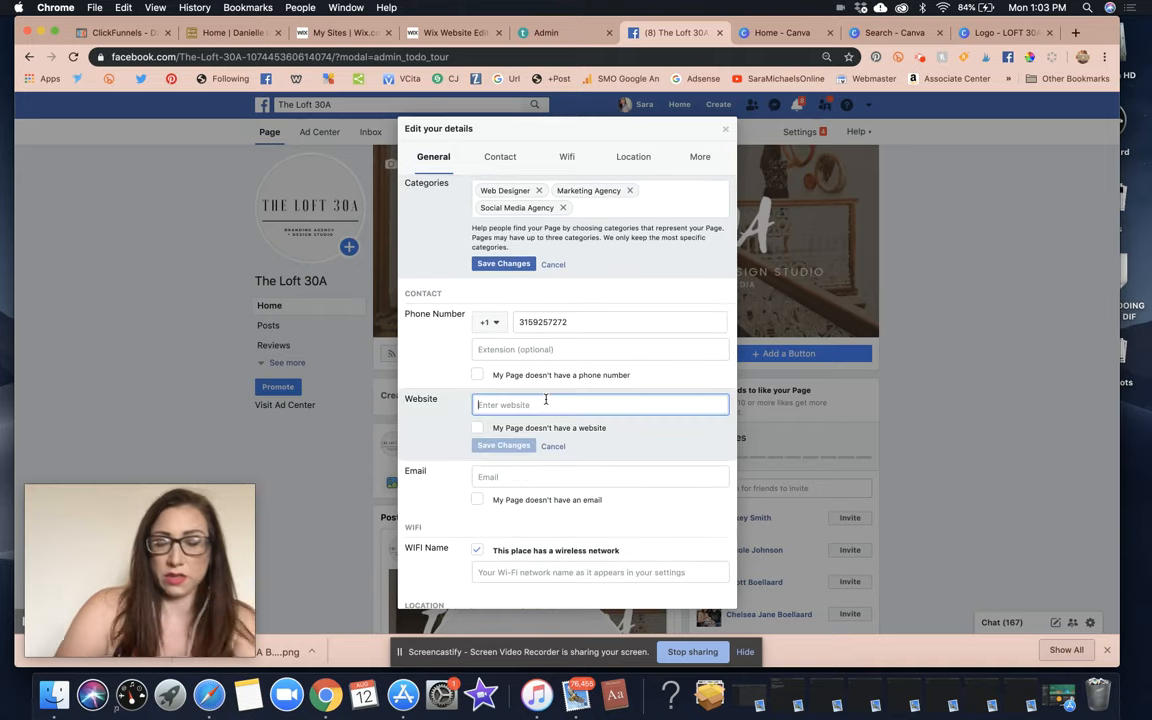
pyautogui.write('www.theloft3')
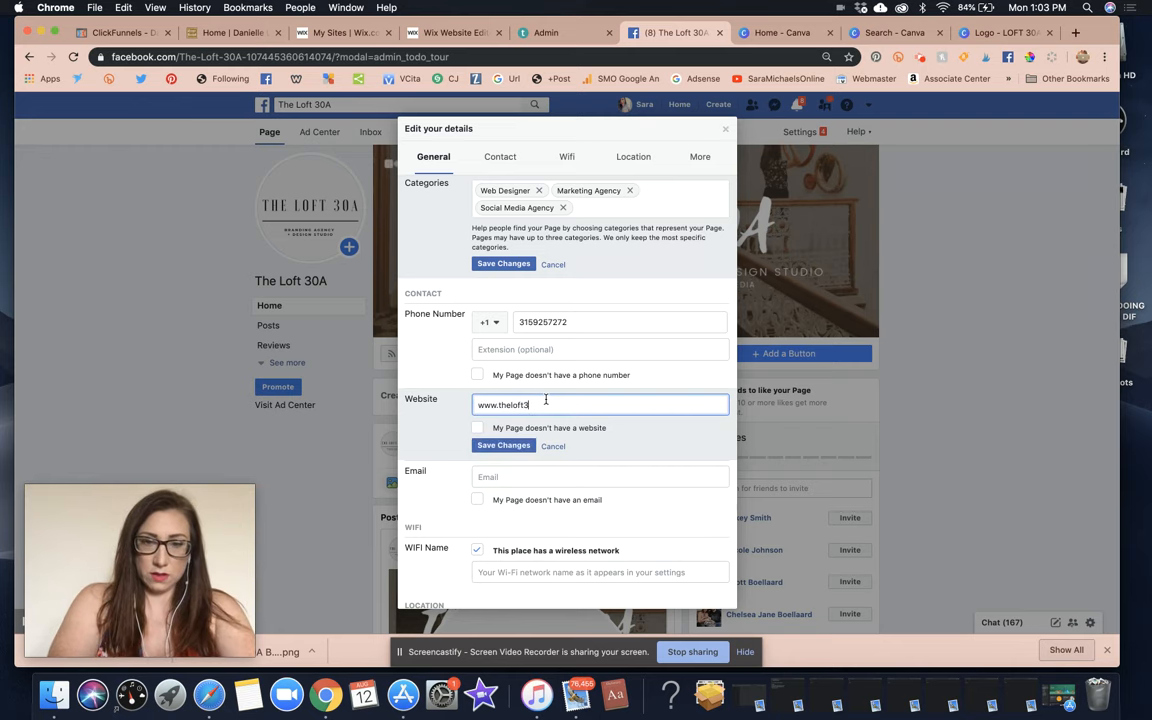
pyautogui.write('0a.com')
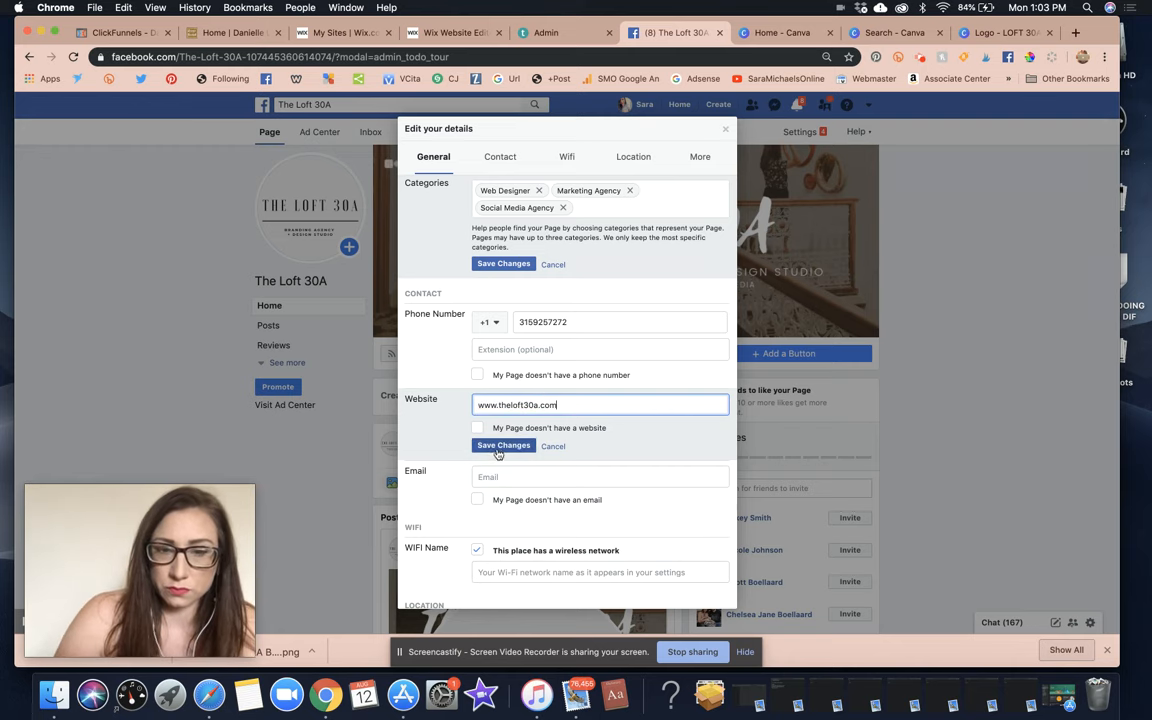
pyautogui.click(497, 447)
pyautogui.click(517, 477)
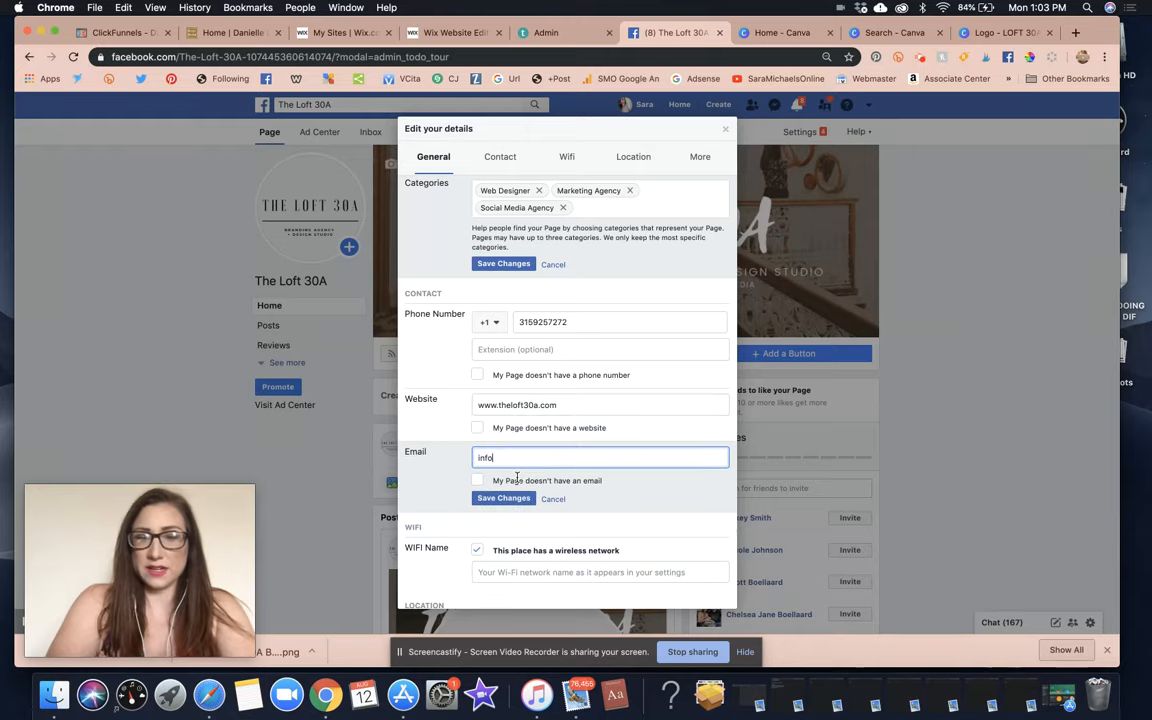
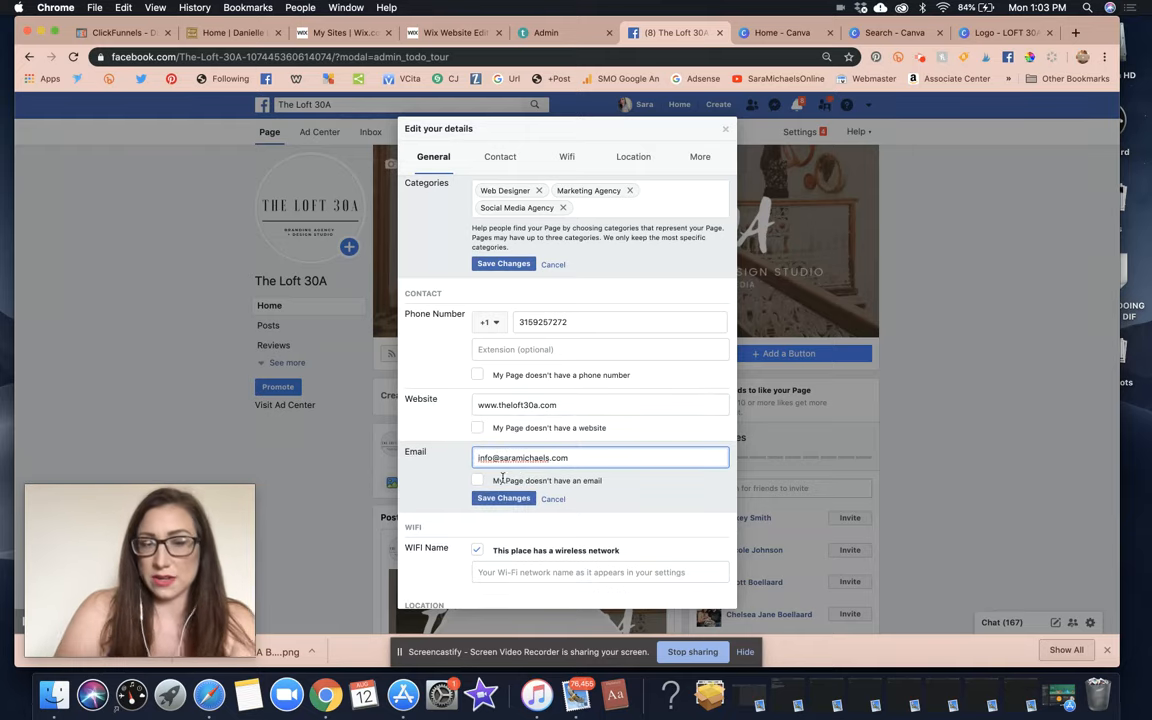
pyautogui.click(503, 498)
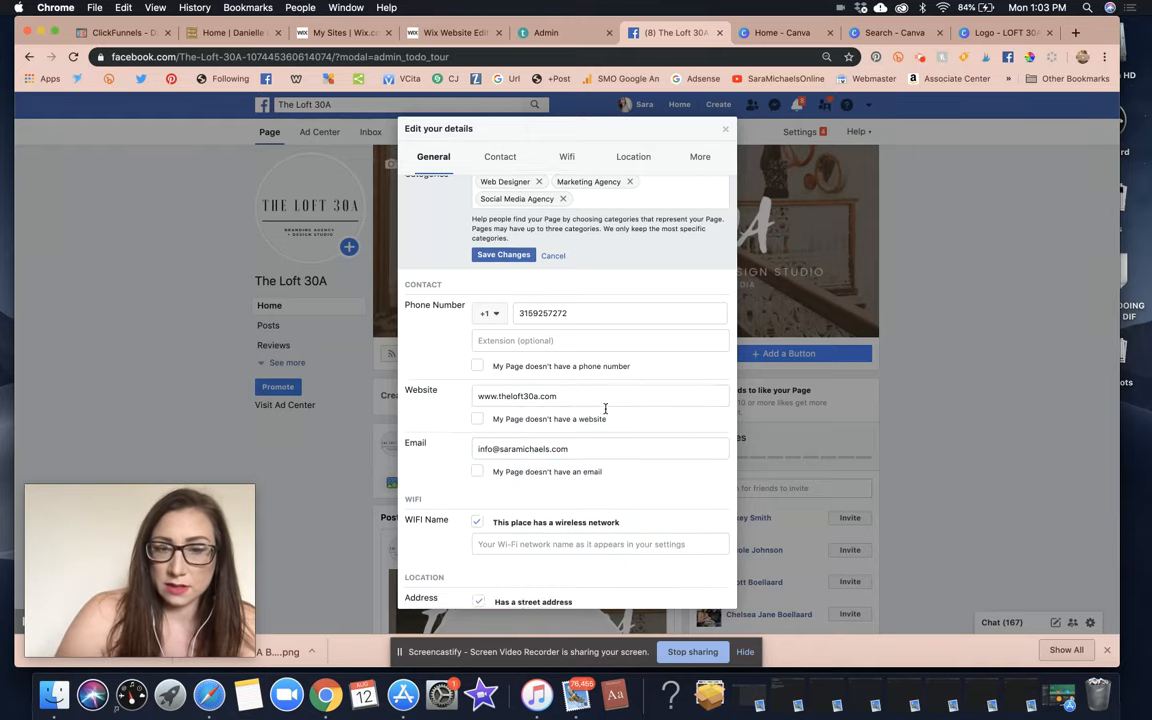
# Set the business hours to Always open and save the change.
pyautogui.scroll(-10, 605, 410)
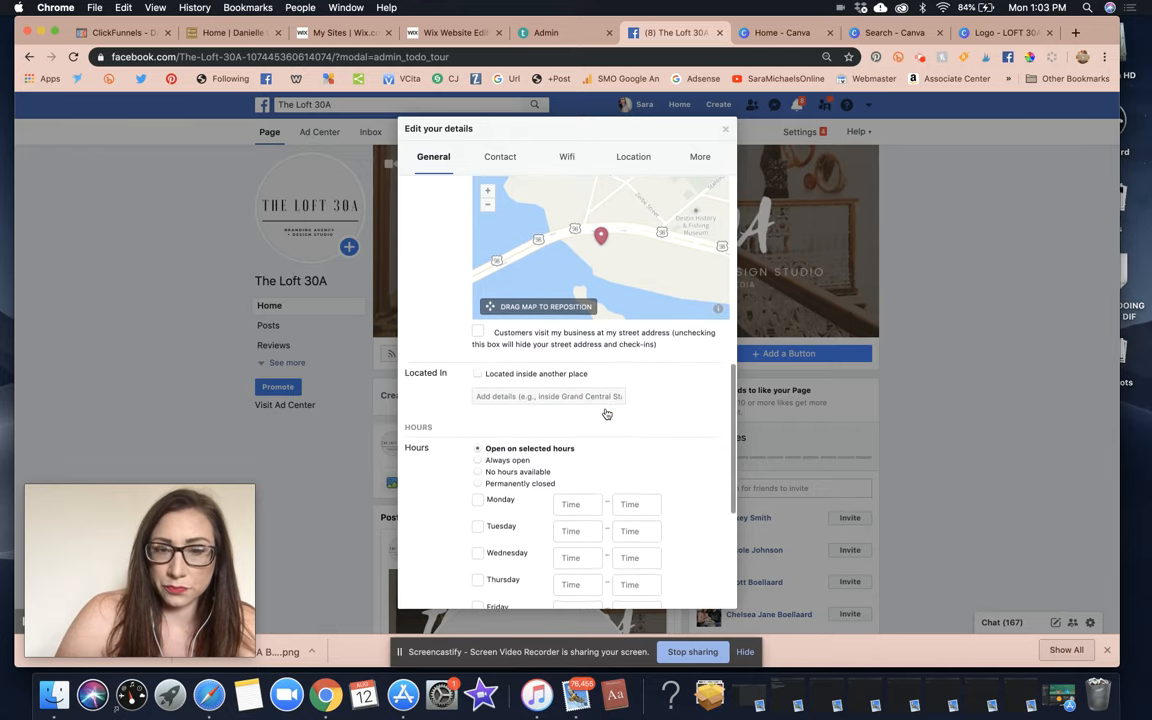
pyautogui.scroll(-2, 606, 412)
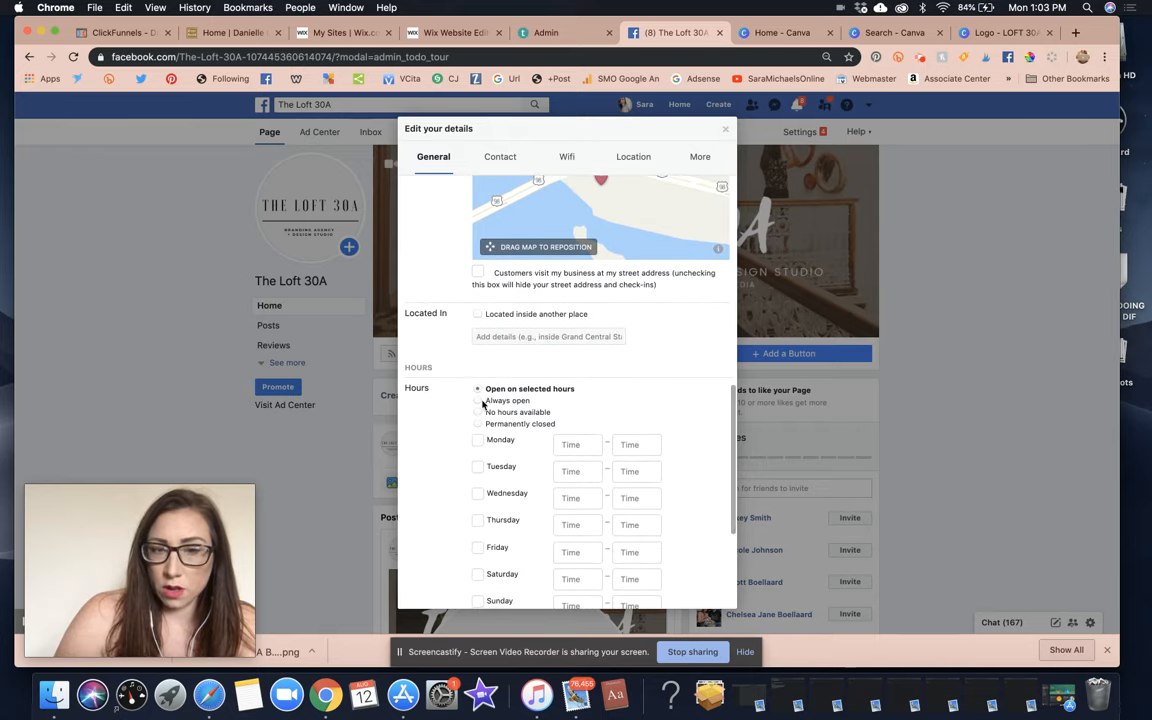
pyautogui.click(478, 401)
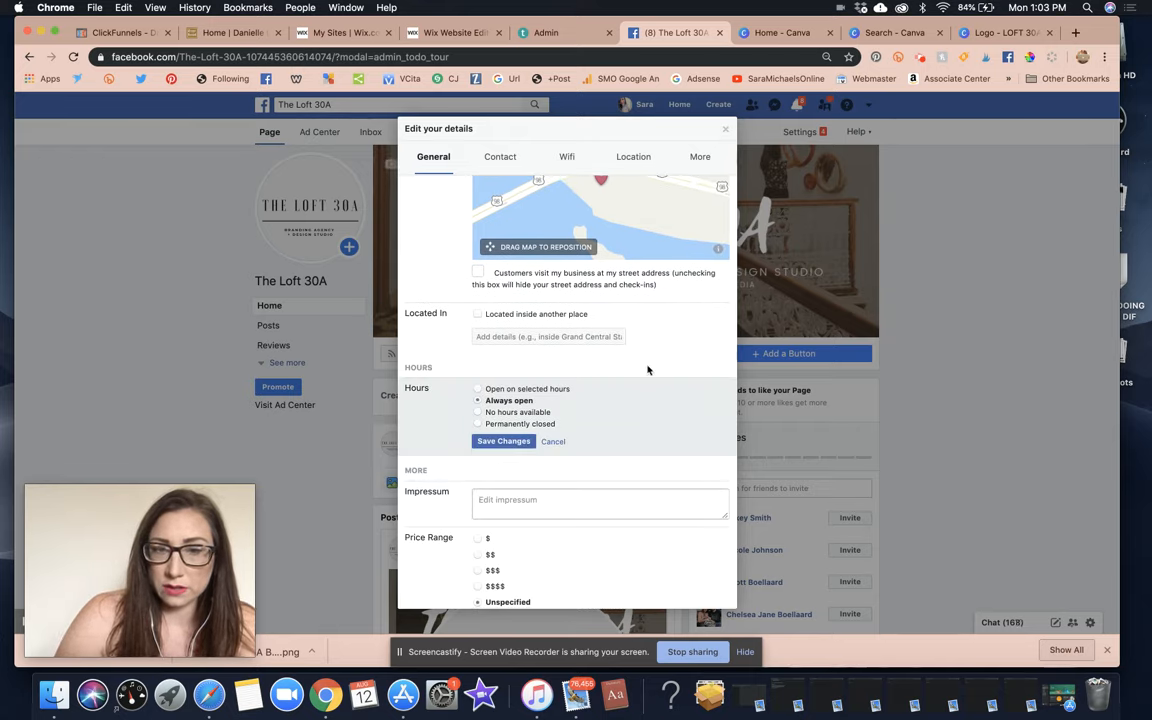
pyautogui.scroll(-1, 648, 369)
pyautogui.click(503, 409)
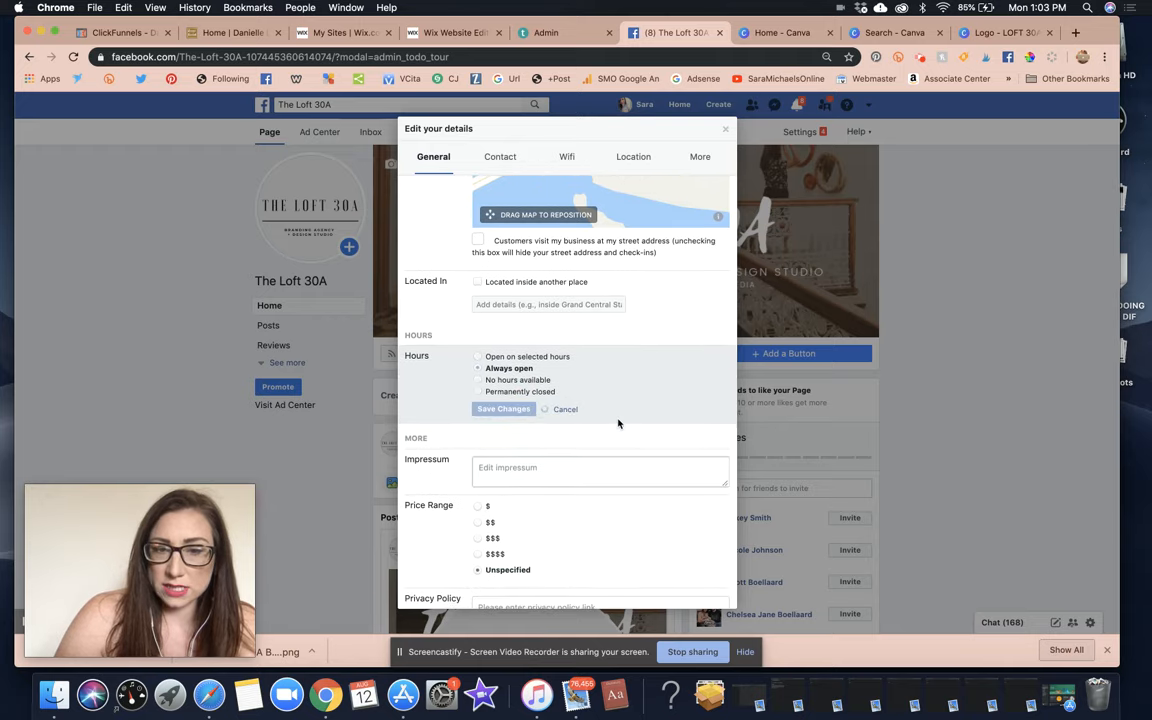
# Write the Impressum opening: studio works with brands & entrepreneurs worldwide, 'infused with style + strategy.'.
pyautogui.click(561, 446)
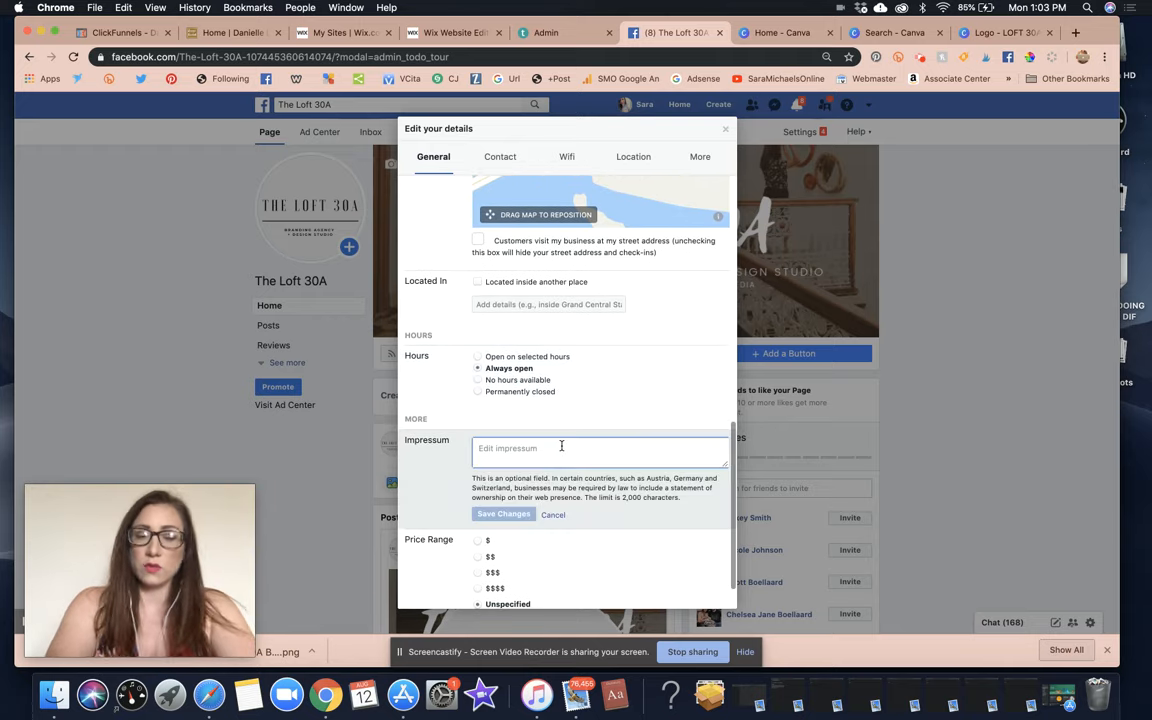
pyautogui.write('We')
pyautogui.press('BackSpace')
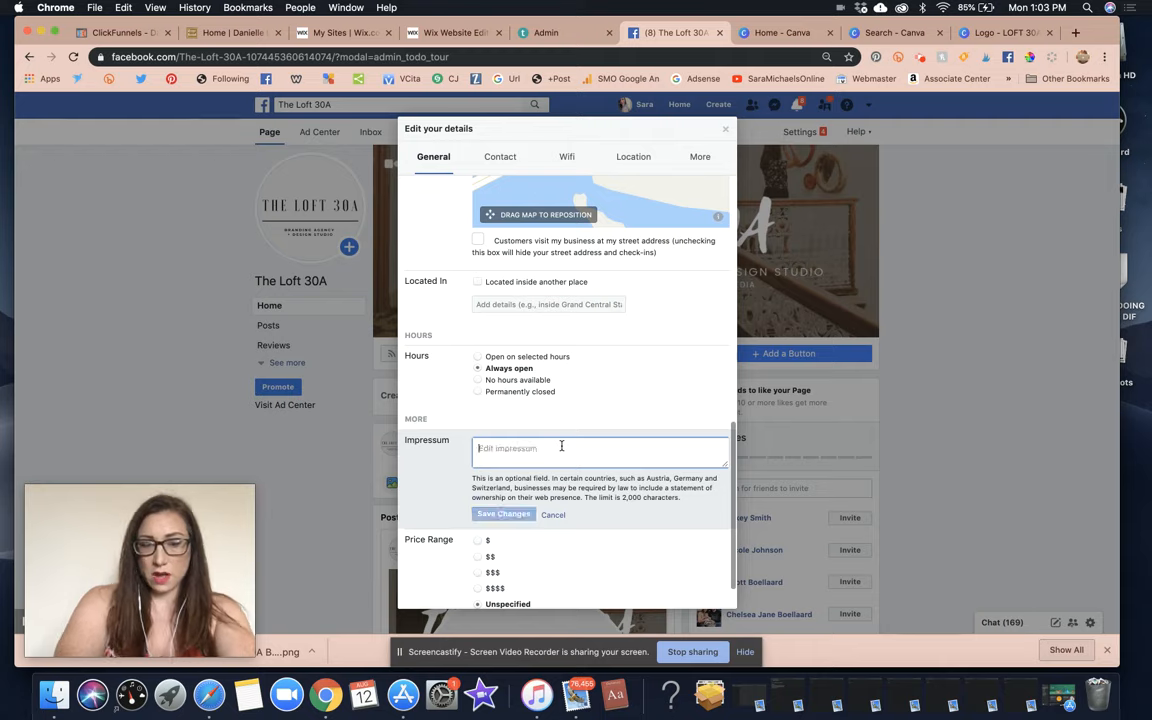
pyautogui.write('Our studio has wor')
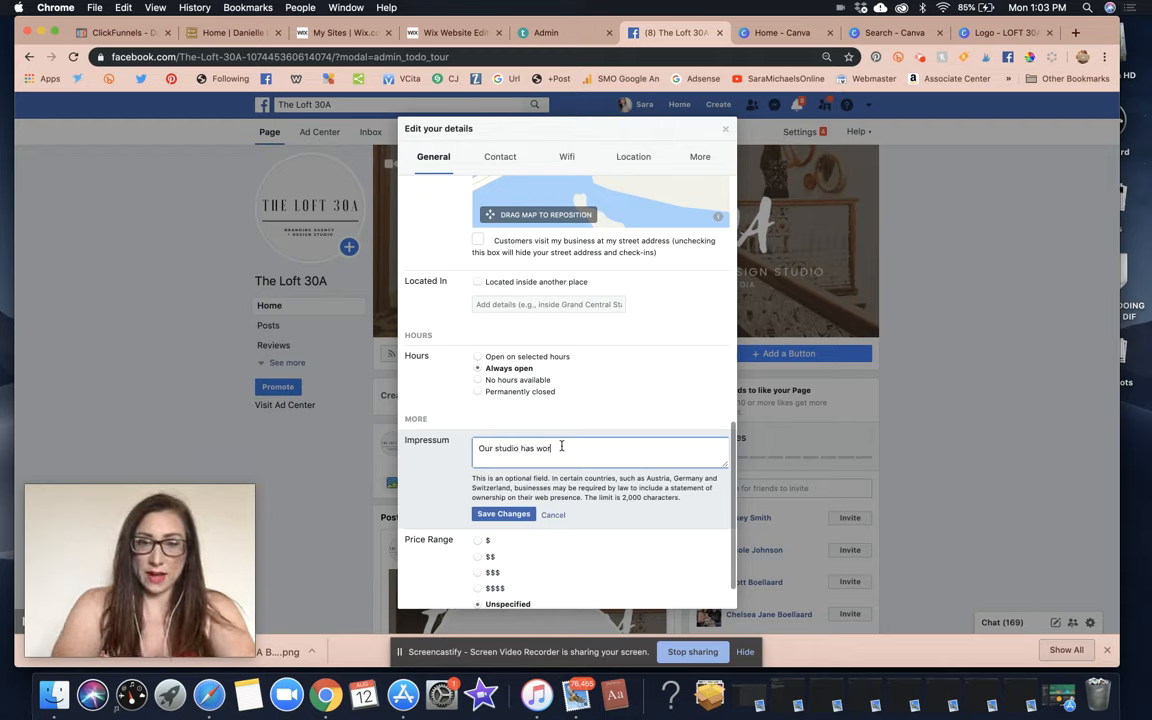
pyautogui.write('ked with ')
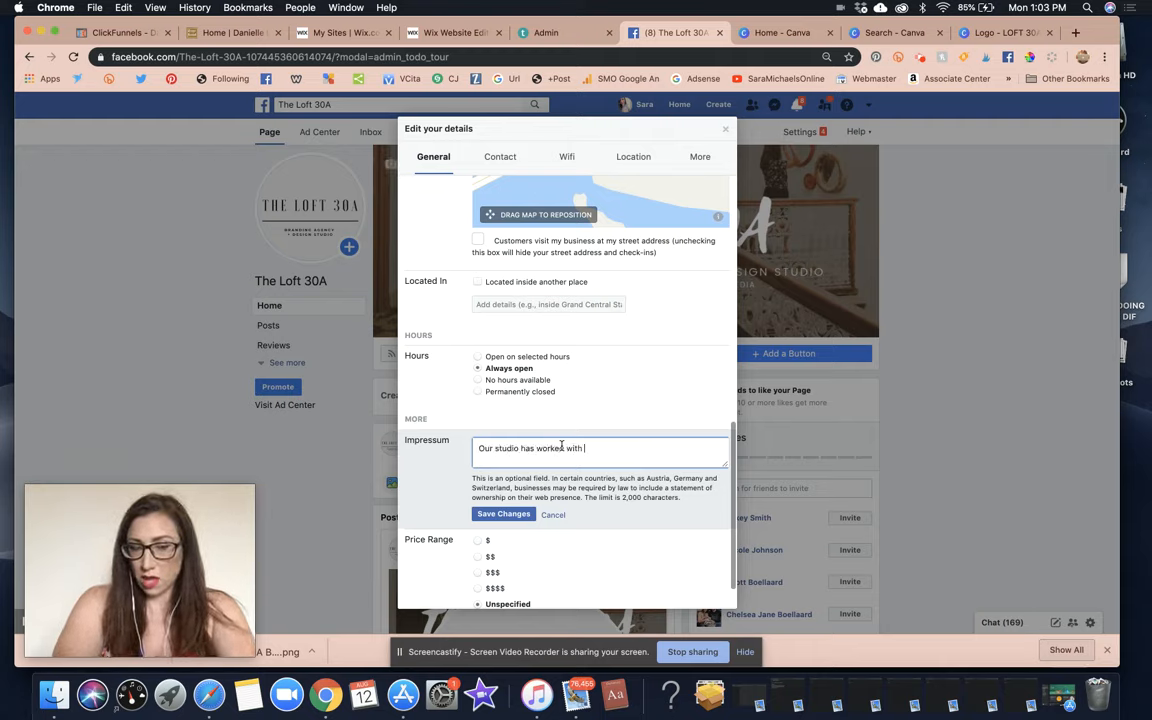
pyautogui.write('brands')
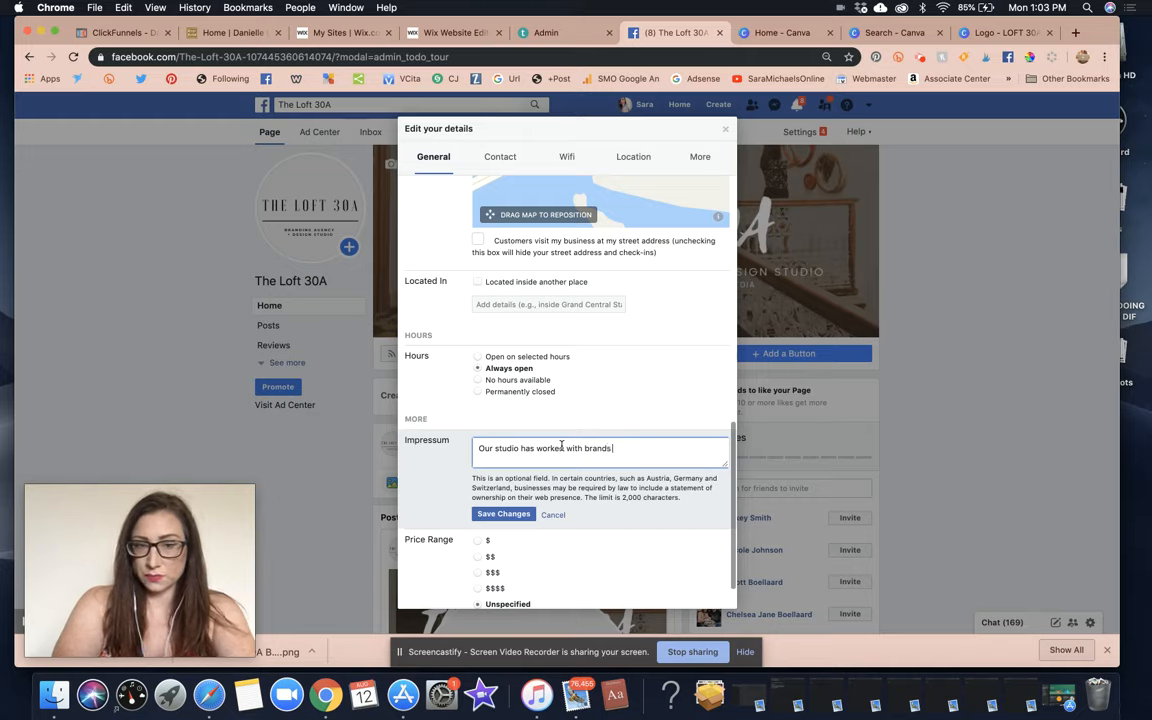
pyautogui.press('BackSpace')
pyautogui.press('BackSpace')
pyautogui.press('BackSpace')
pyautogui.press('BackSpace')
pyautogui.press('BackSpace')
pyautogui.write('rands')
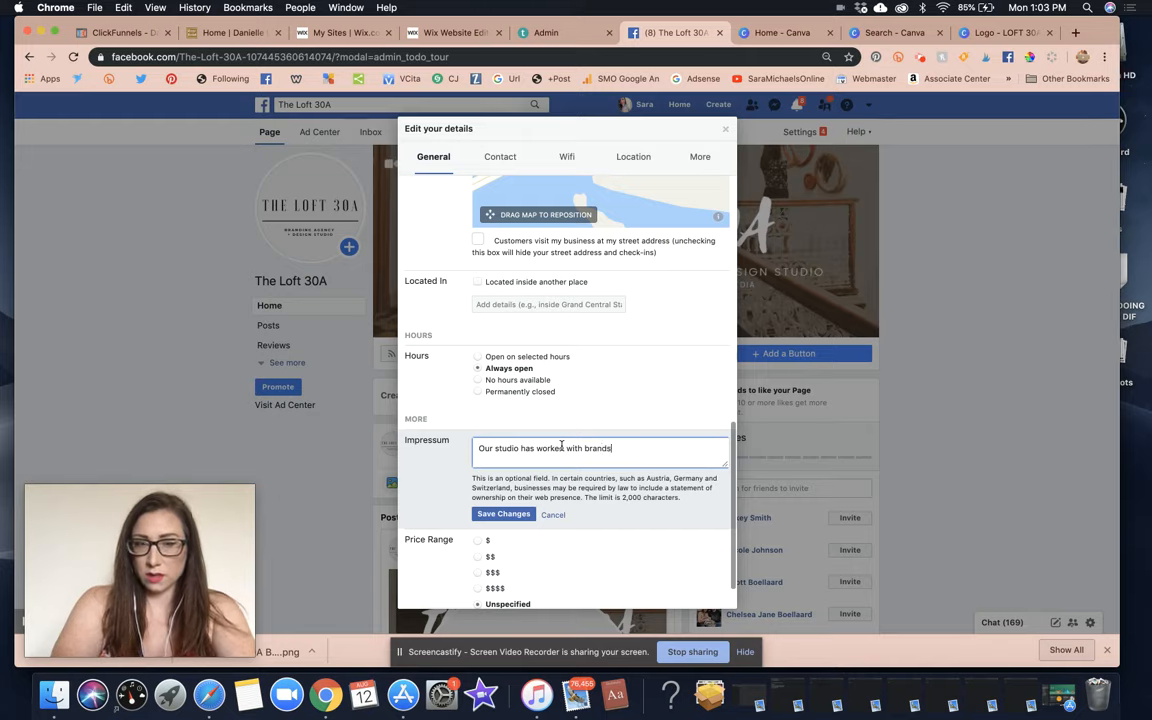
pyautogui.write(' & entrepreneur')
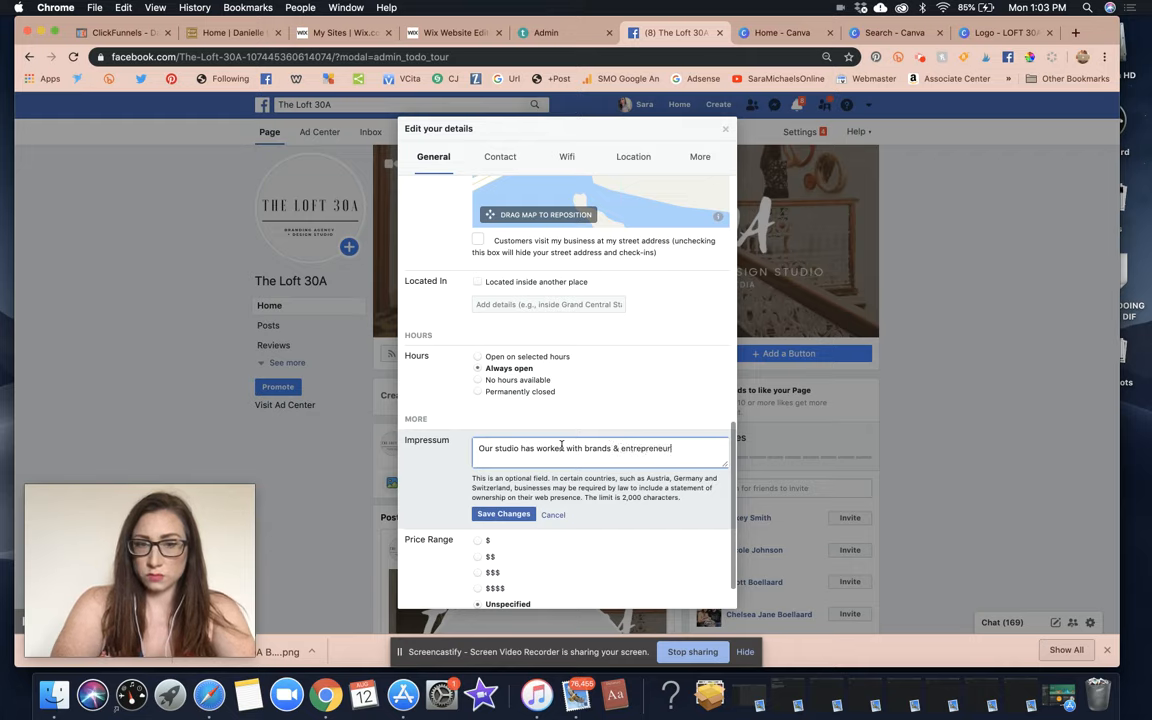
pyautogui.write('s from all over the w')
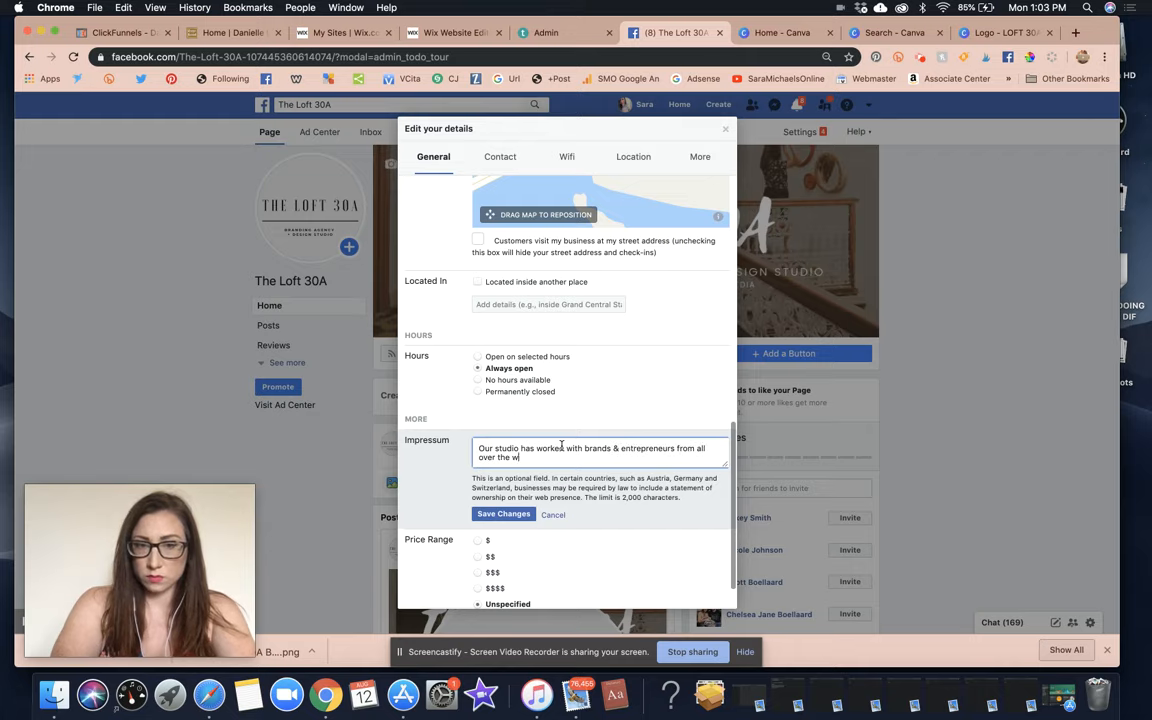
pyautogui.write('orld to establish')
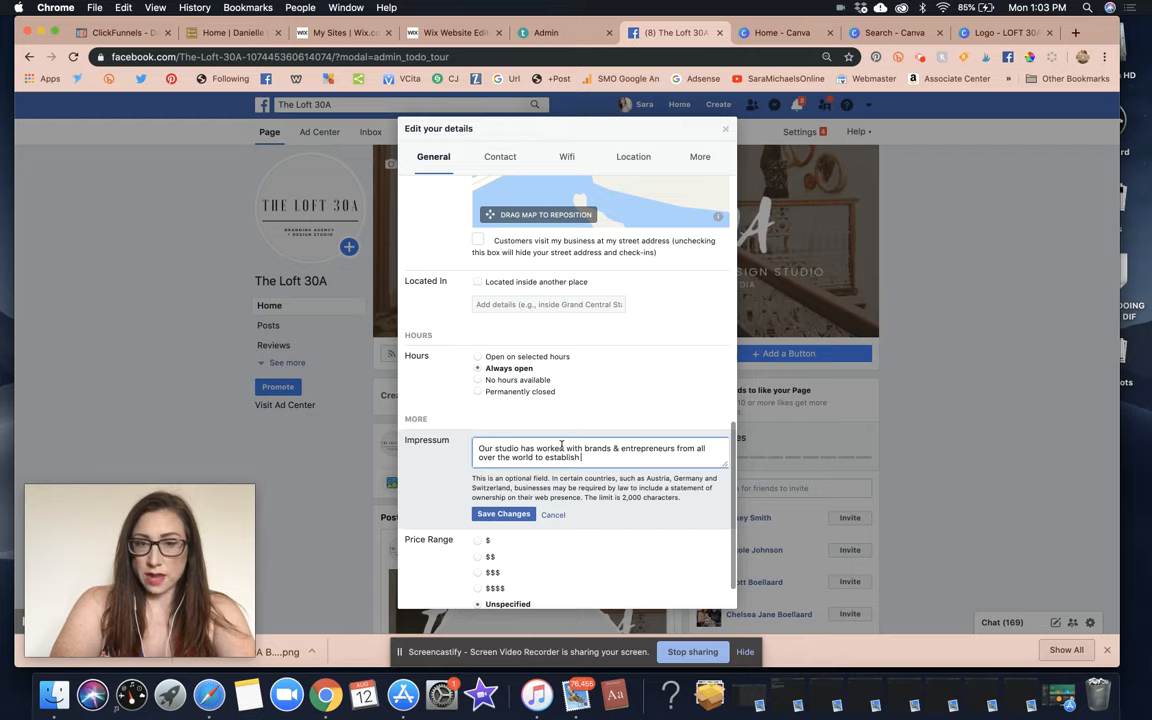
pyautogui.write(' a professional online presence.')
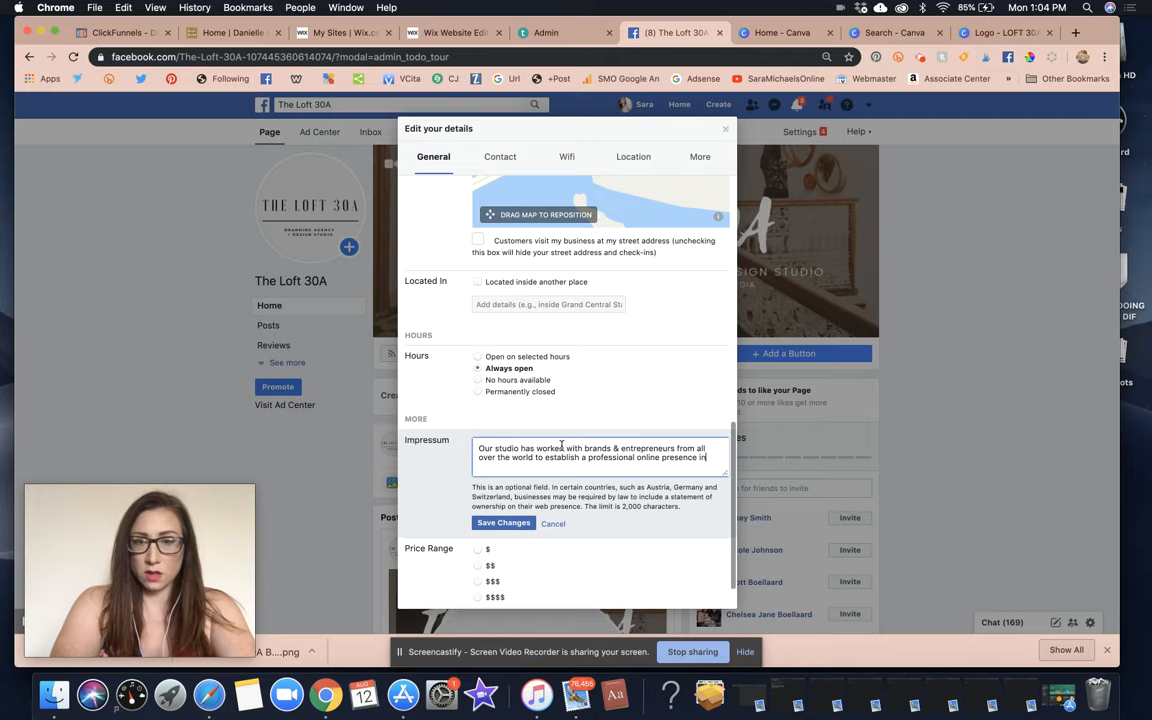
pyautogui.press('BackSpace')
pyautogui.write('infused with s')
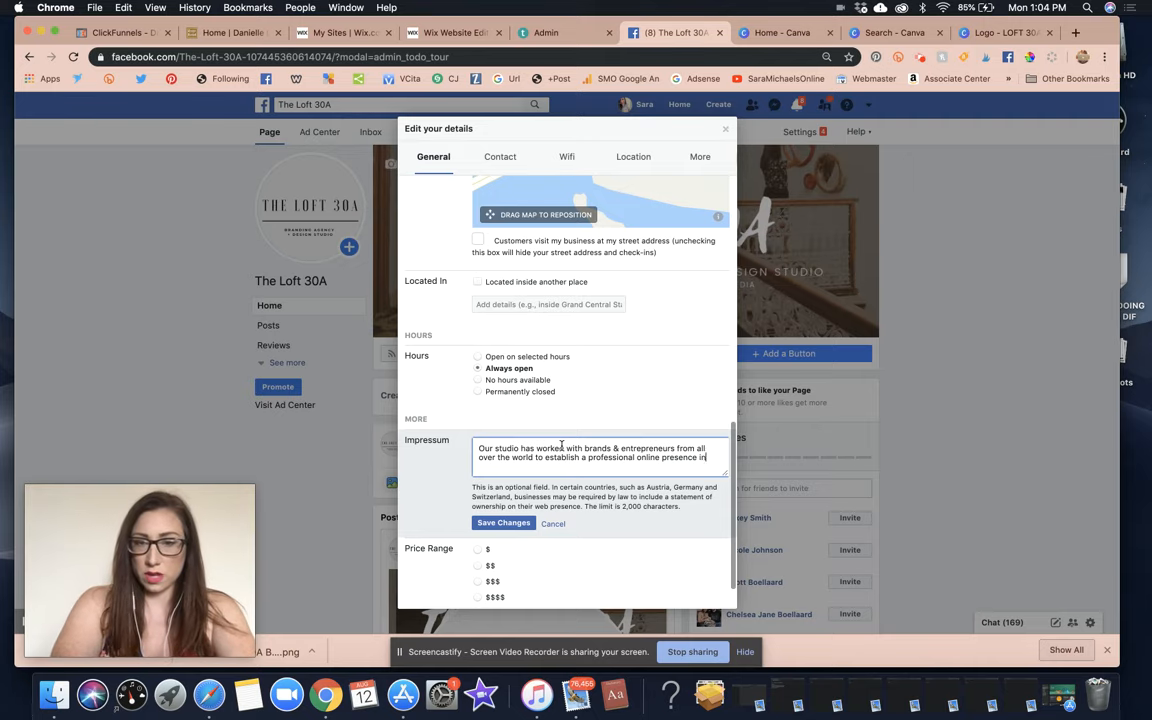
pyautogui.write('tyle')
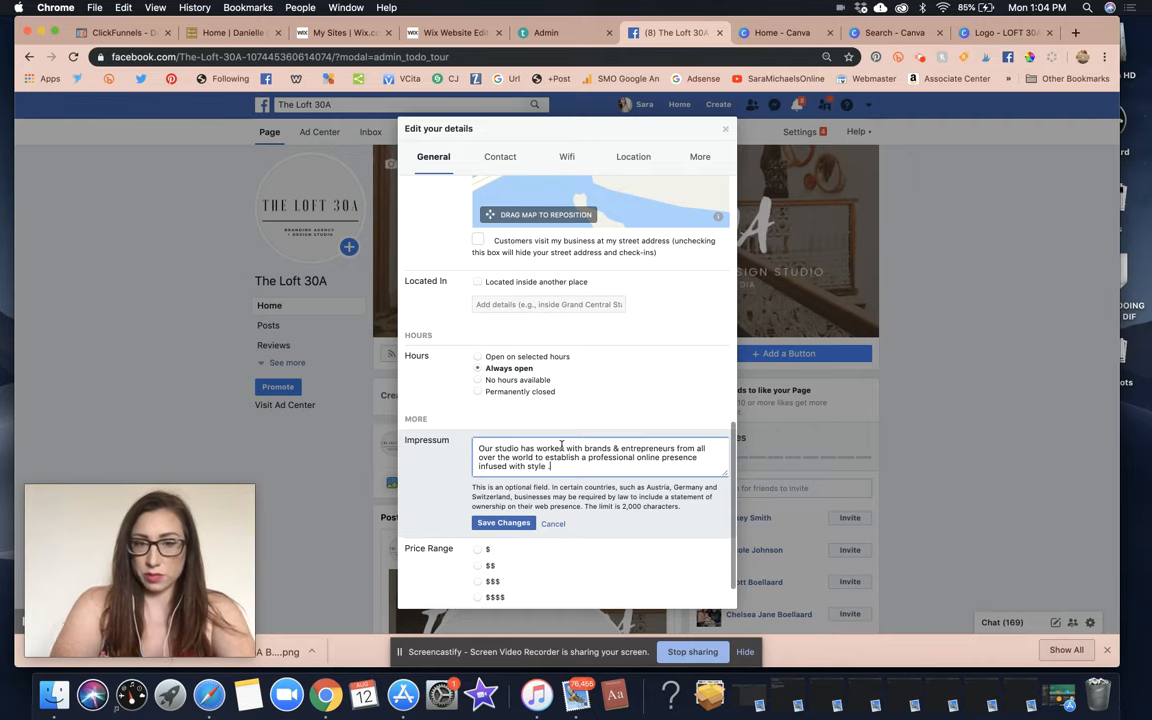
pyautogui.write(' + strategy.')
pyautogui.press('Return')
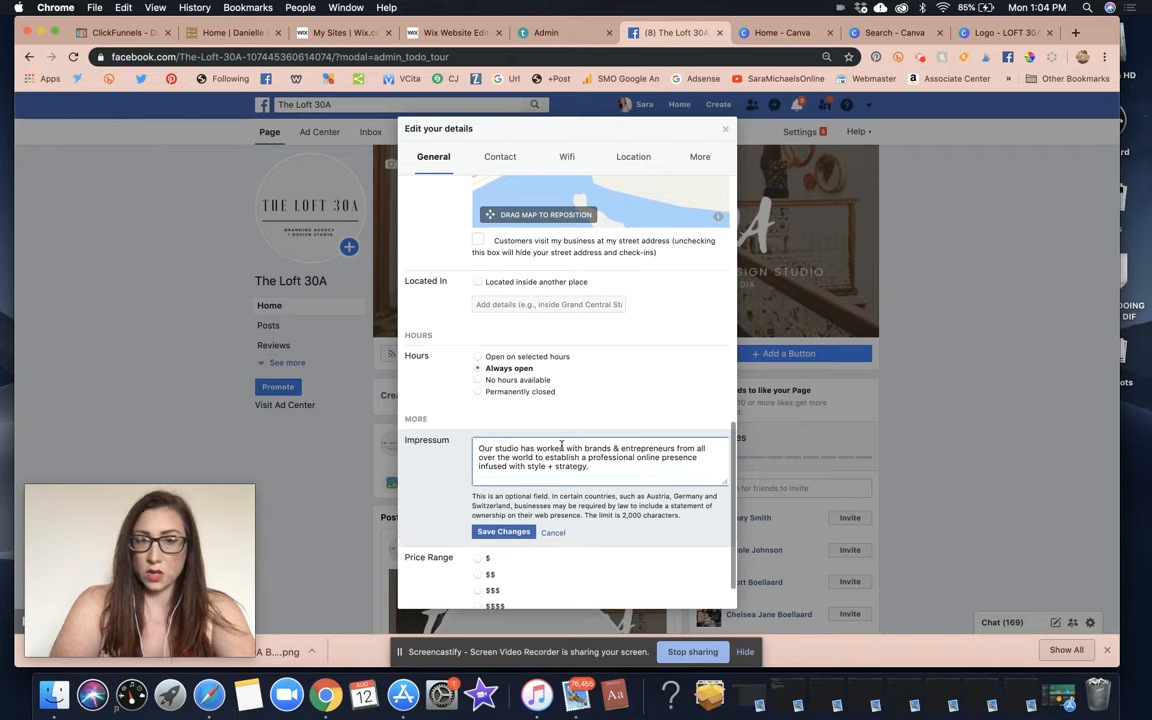
pyautogui.press('Return')
# Add 'We turn your vision for your business into reality!' and the Core Four Methods intro sentence.
pyautogui.write('We take your visions ')
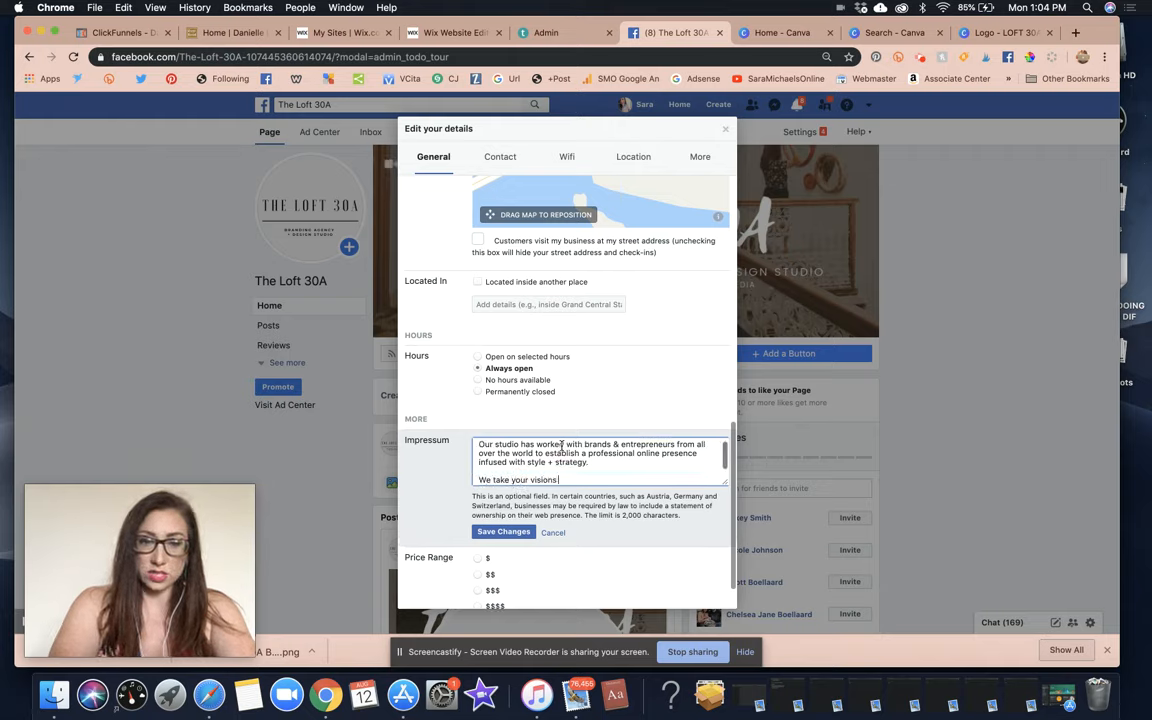
pyautogui.write('for your business ')
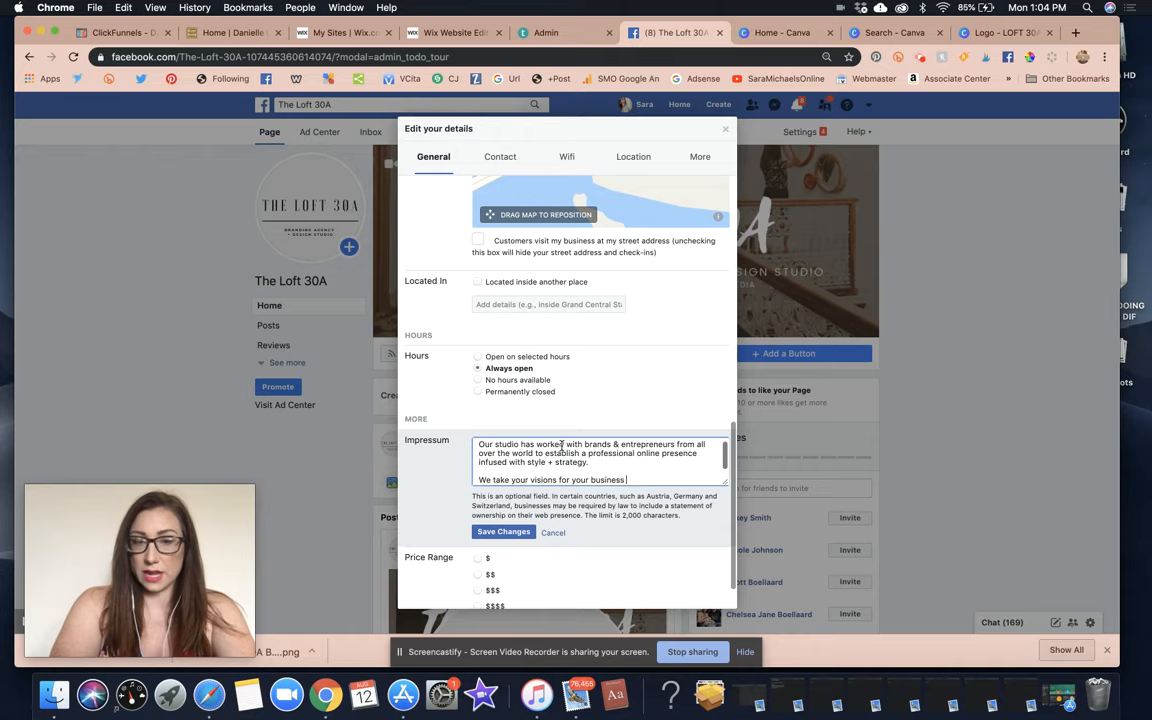
pyautogui.write('& branding')
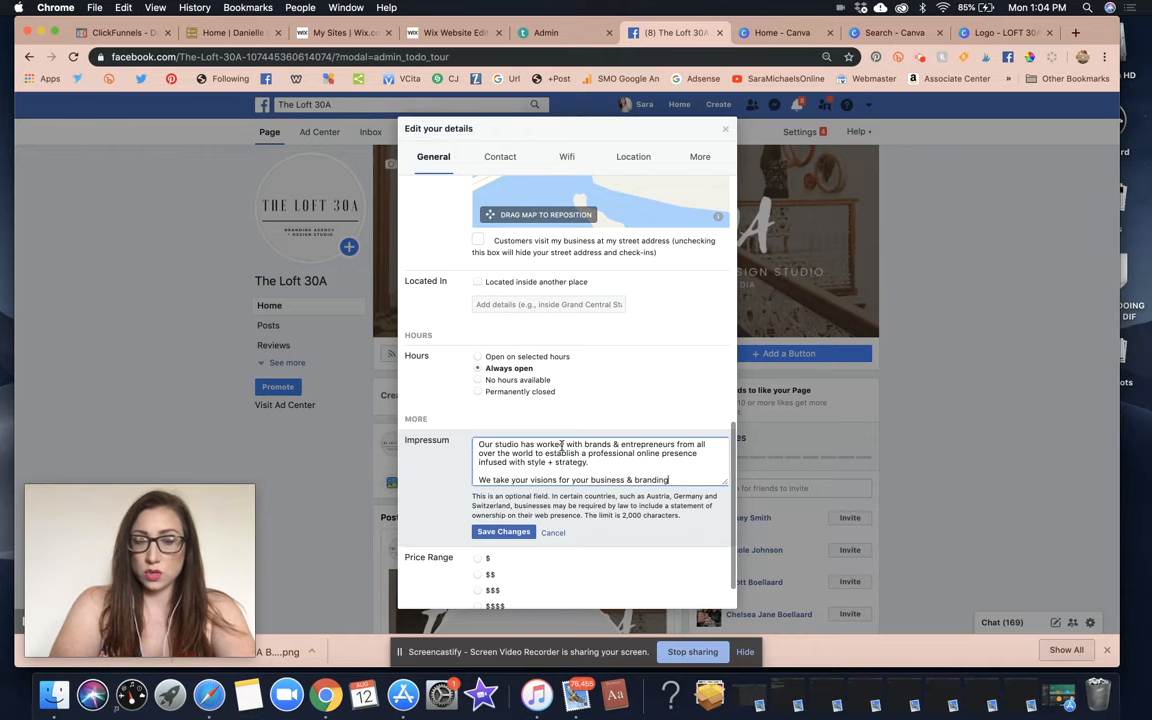
pyautogui.press('BackSpace')
pyautogui.press('BackSpace')
pyautogui.press('BackSpace')
pyautogui.press('BackSpace')
pyautogui.press('BackSpace')
pyautogui.press('BackSpace')
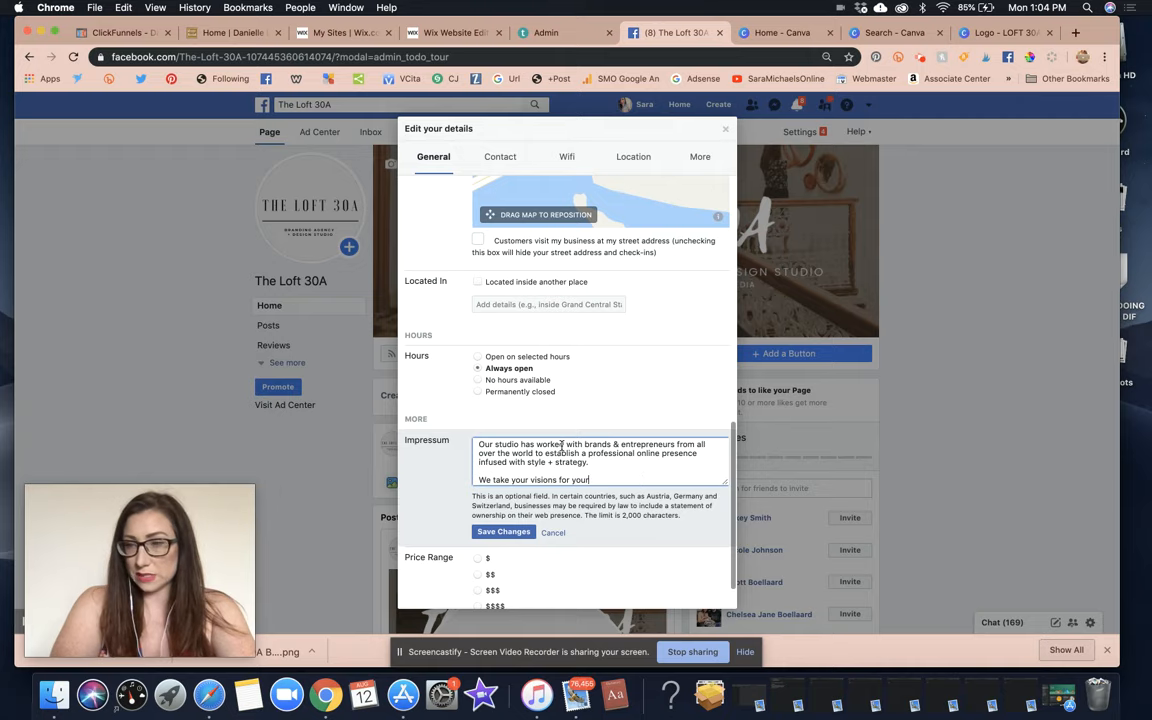
pyautogui.press('BackSpace')
pyautogui.press('BackSpace')
pyautogui.press('BackSpace')
pyautogui.press('BackSpace')
pyautogui.press('BackSpace')
pyautogui.press('BackSpace')
pyautogui.press('BackSpace')
pyautogui.press('BackSpace')
pyautogui.press('BackSpace')
pyautogui.press('BackSpace')
pyautogui.press('BackSpace')
pyautogui.press('BackSpace')
pyautogui.press('BackSpace')
pyautogui.press('BackSpace')
pyautogui.press('BackSpace')
pyautogui.press('BackSpace')
pyautogui.press('BackSpace')
pyautogui.press('BackSpace')
pyautogui.press('BackSpace')
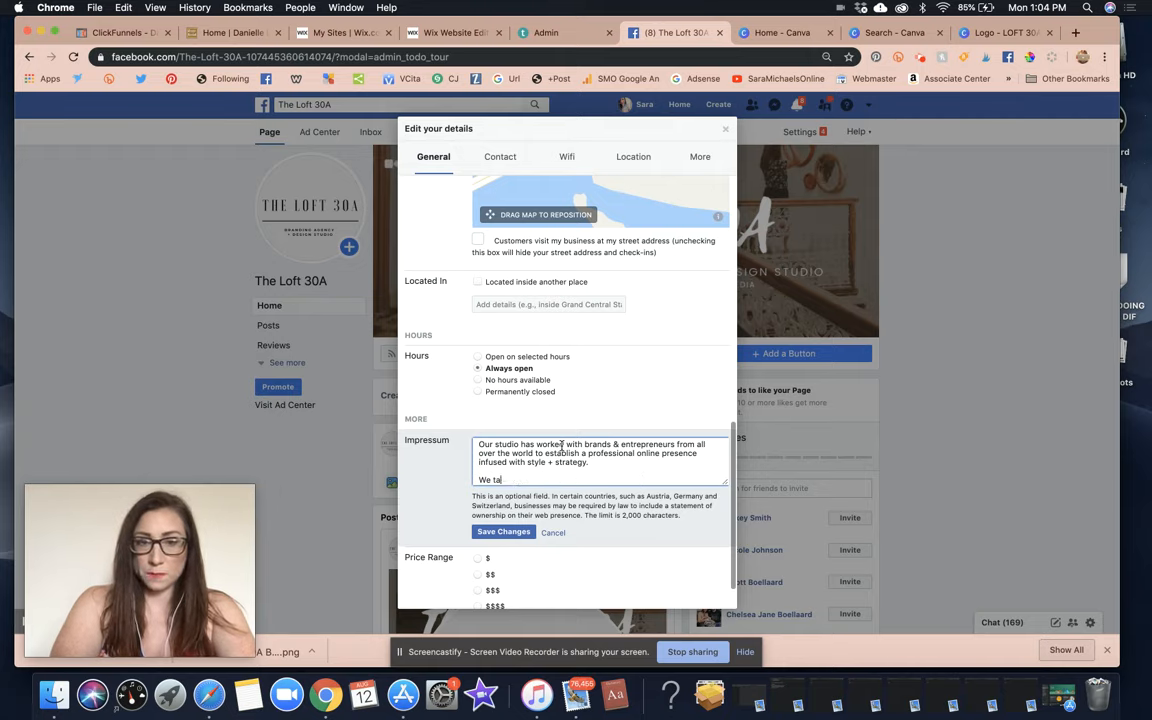
pyautogui.write('turn your ')
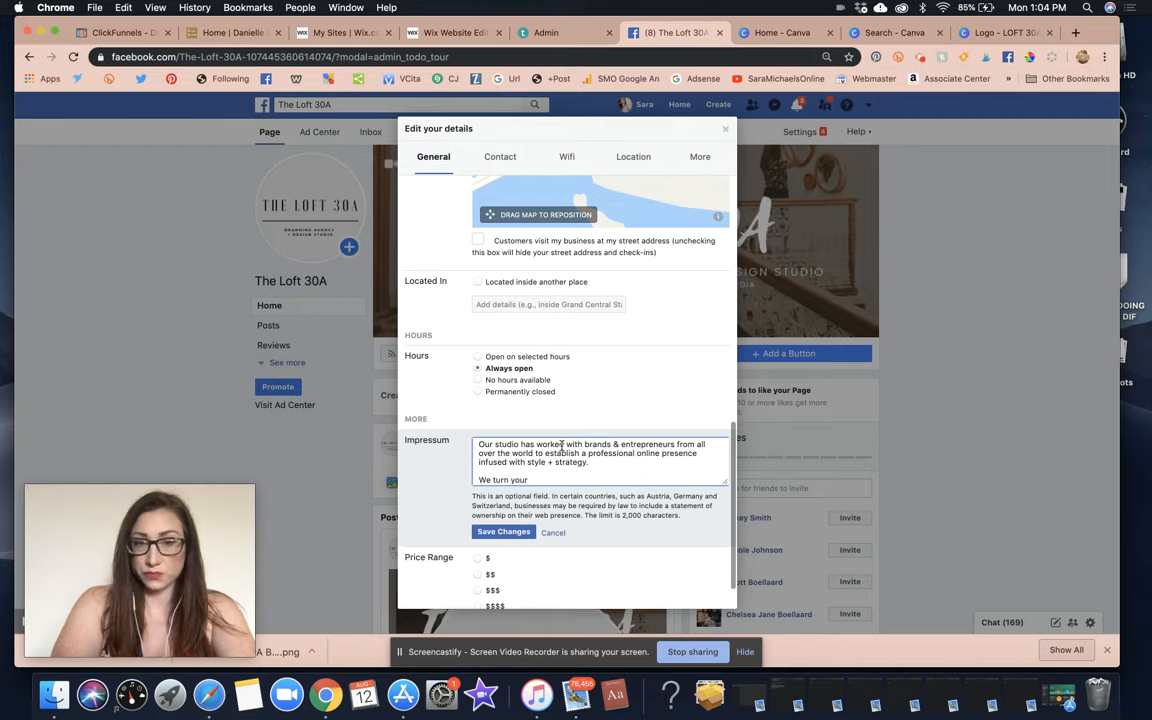
pyautogui.write('vision for your bu')
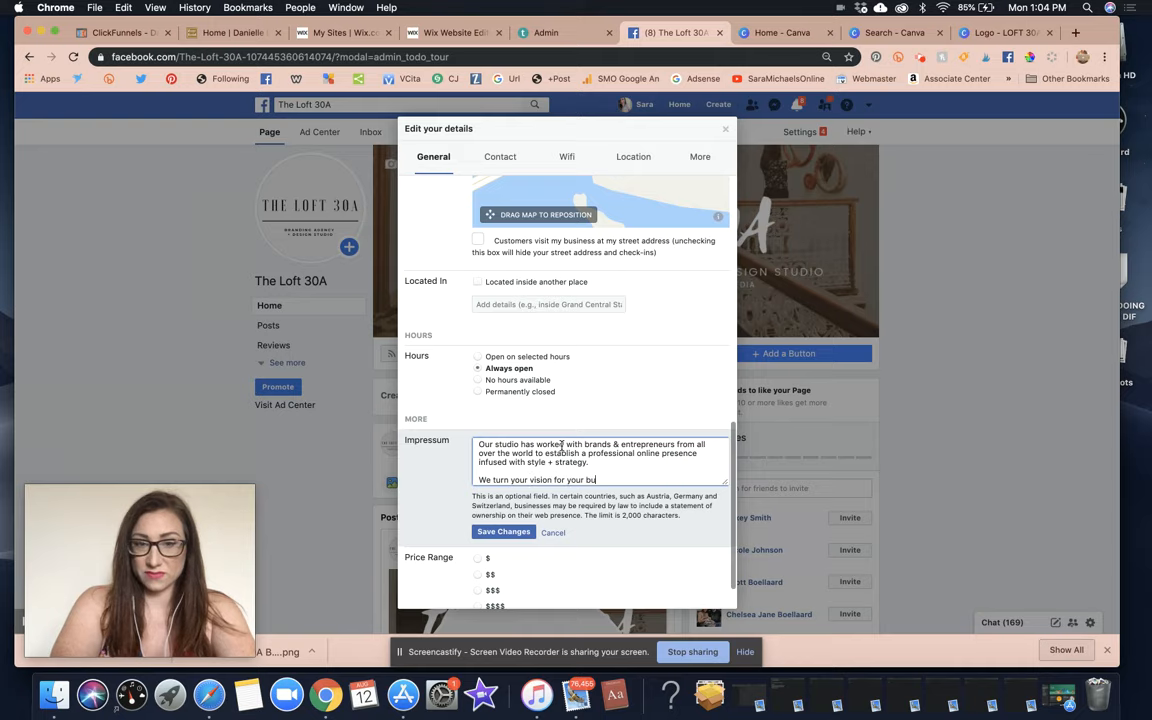
pyautogui.write('siness into reality!')
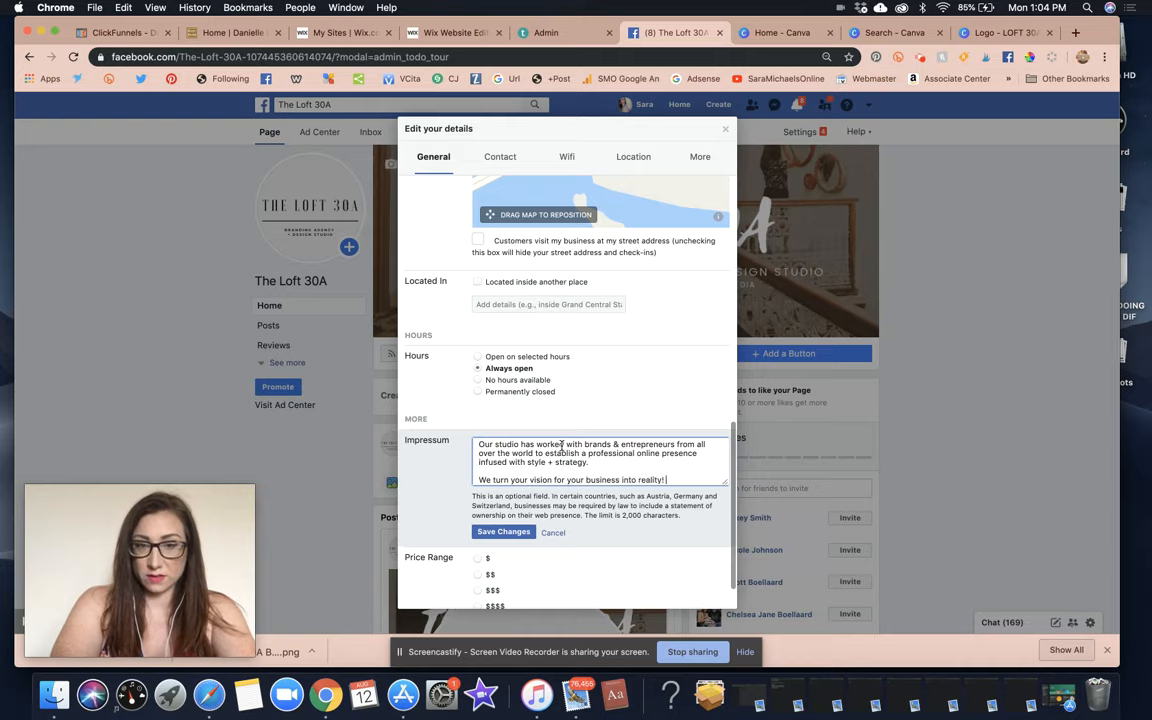
pyautogui.press('Return')
pyautogui.press('Return')
pyautogui.write('With an')
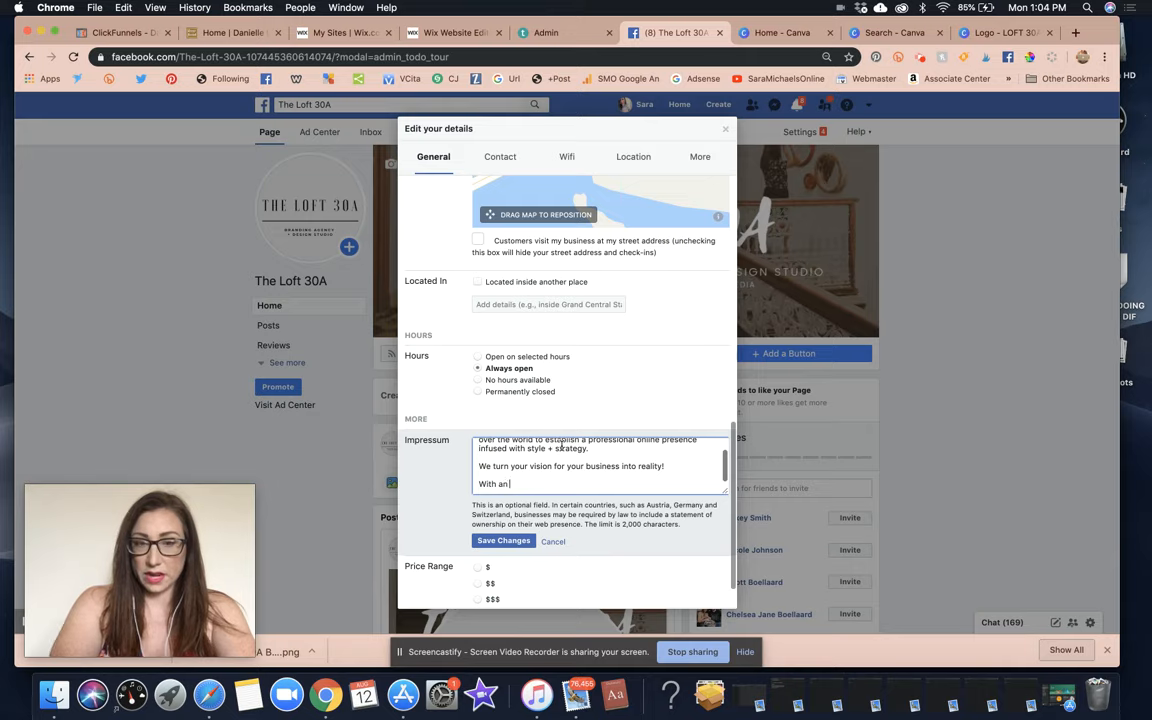
pyautogui.write(' infusion of')
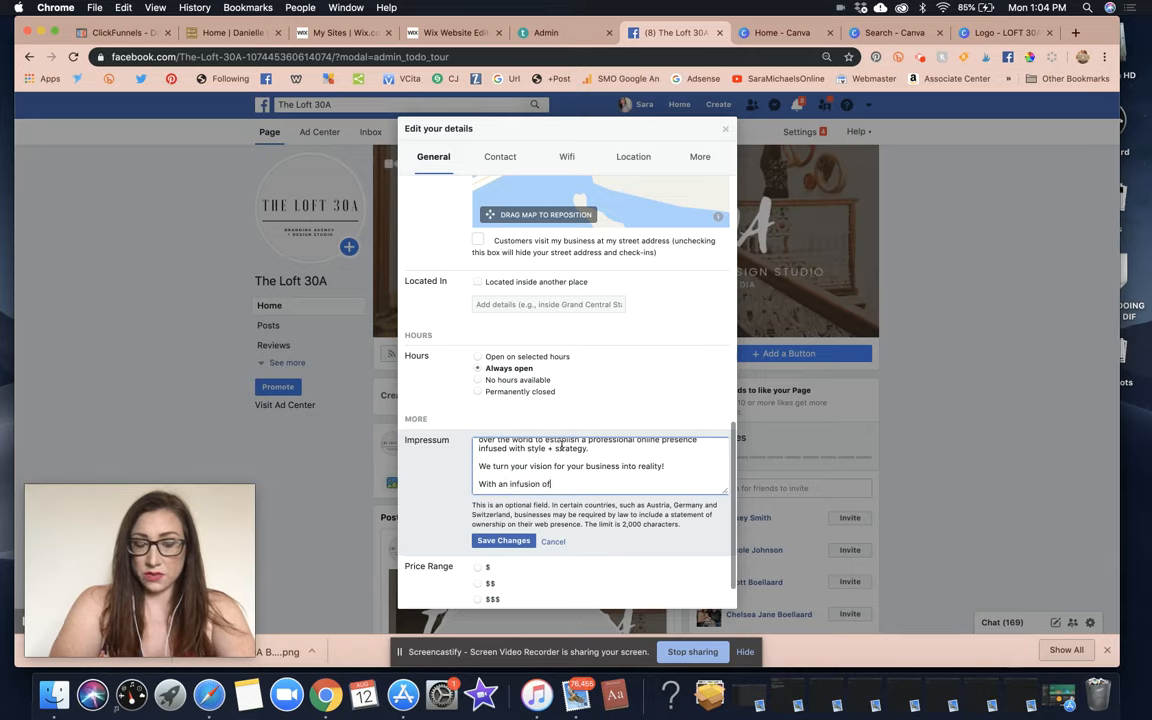
pyautogui.write(' style + strategy we ')
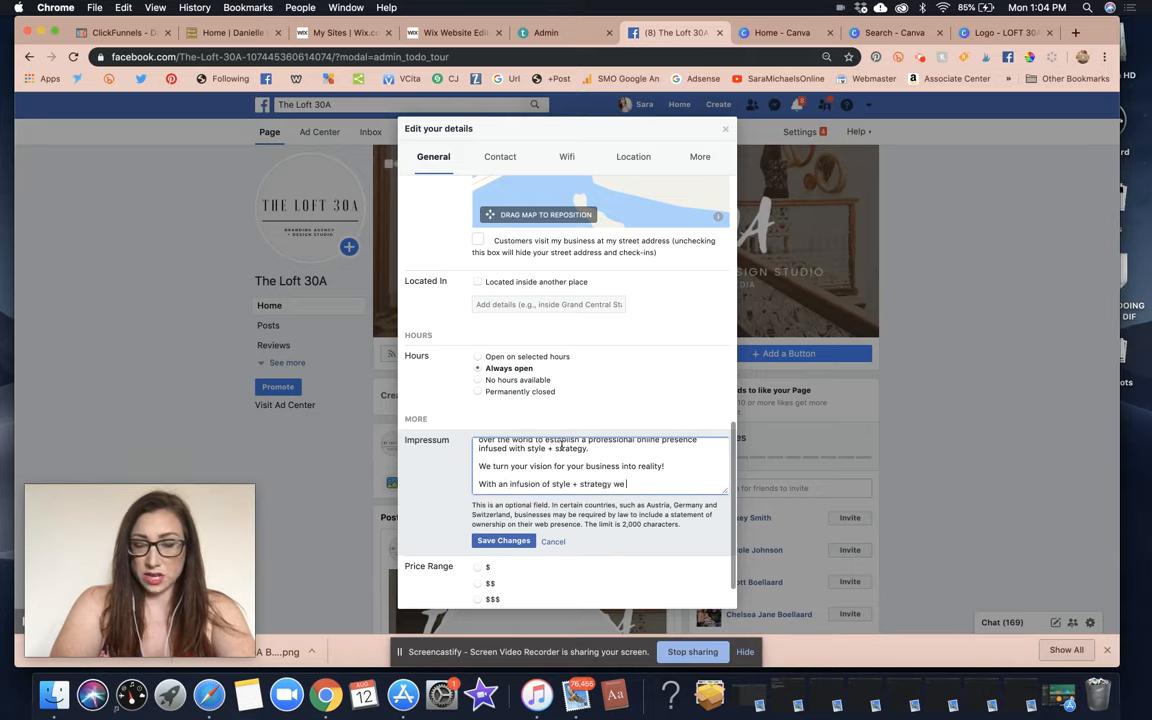
pyautogui.write('build successful')
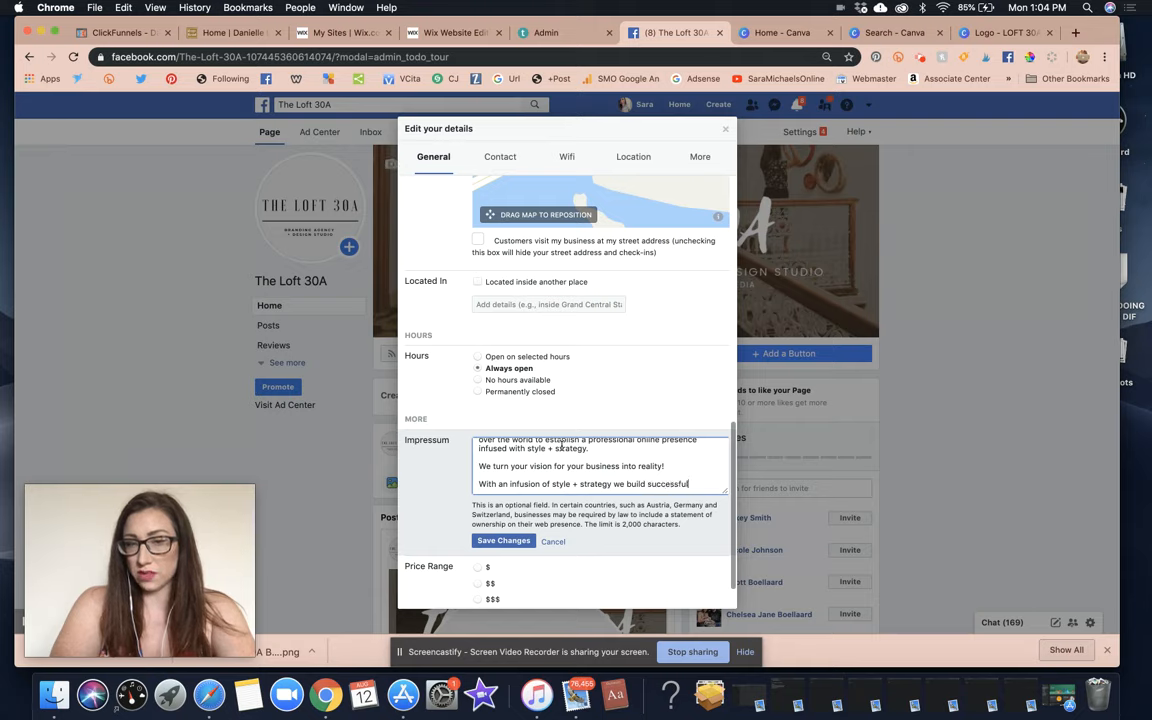
pyautogui.write(' online businesses that')
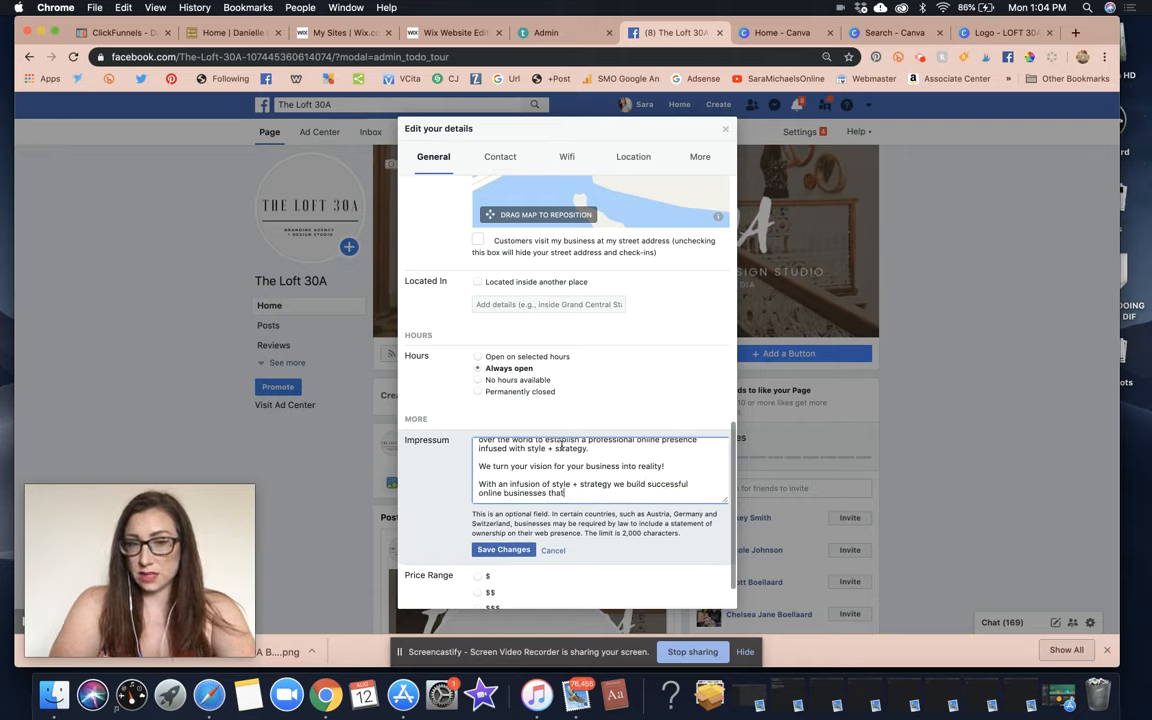
pyautogui.write(' inco')
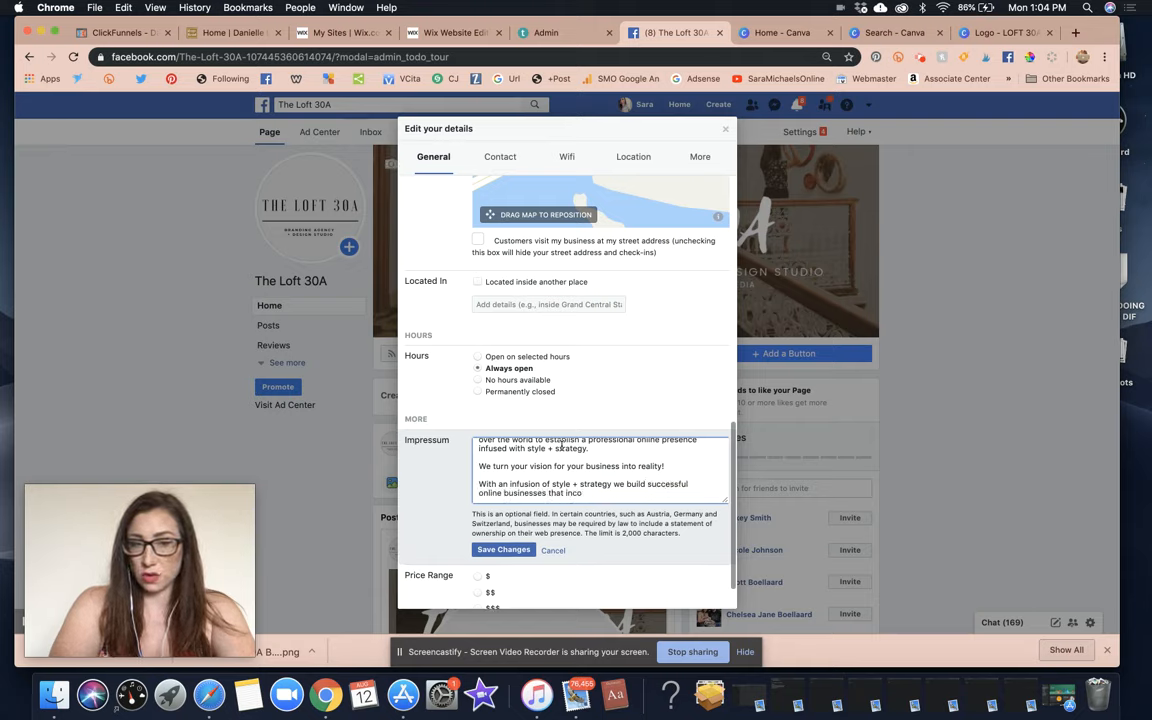
pyautogui.write('prporate the')
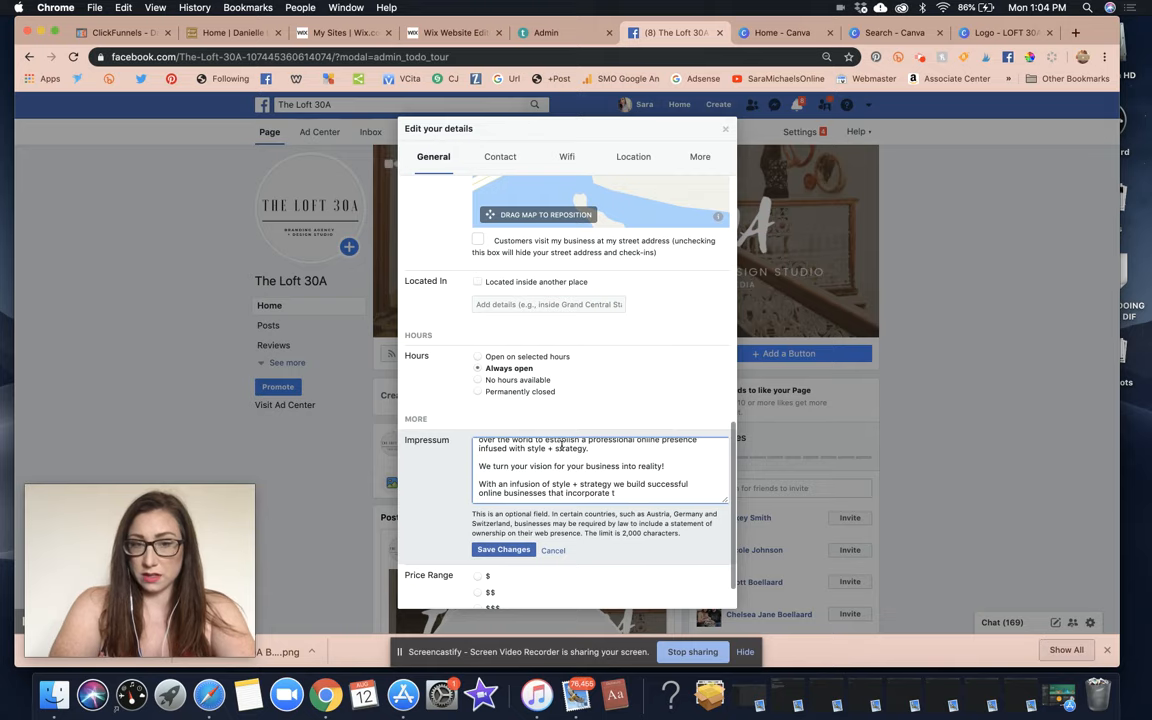
pyautogui.press('BackSpace')
pyautogui.press('BackSpace')
pyautogui.write('our Core')
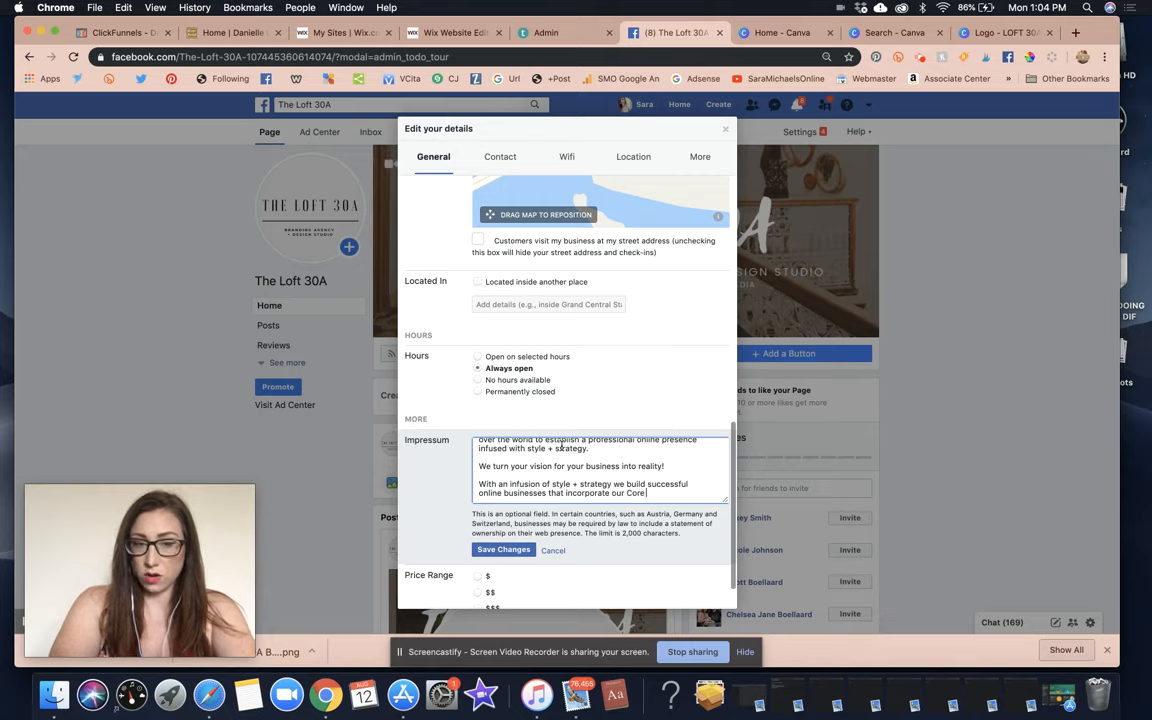
pyautogui.write(' Four Princip')
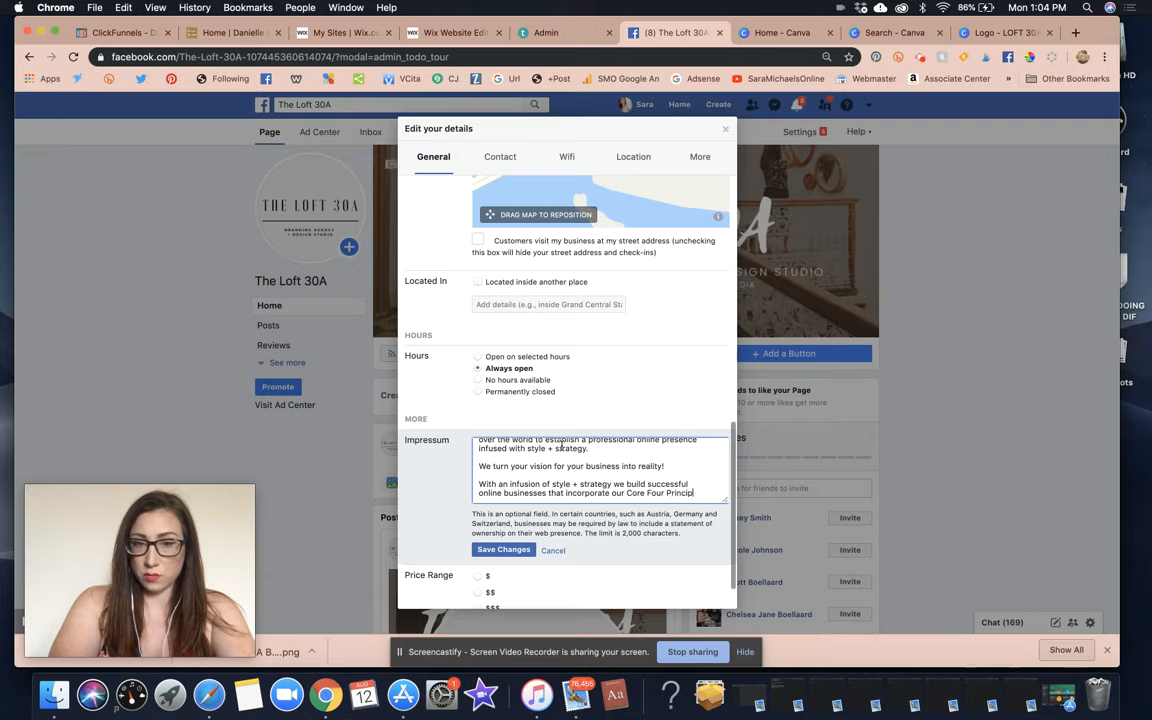
pyautogui.write('ethods:')
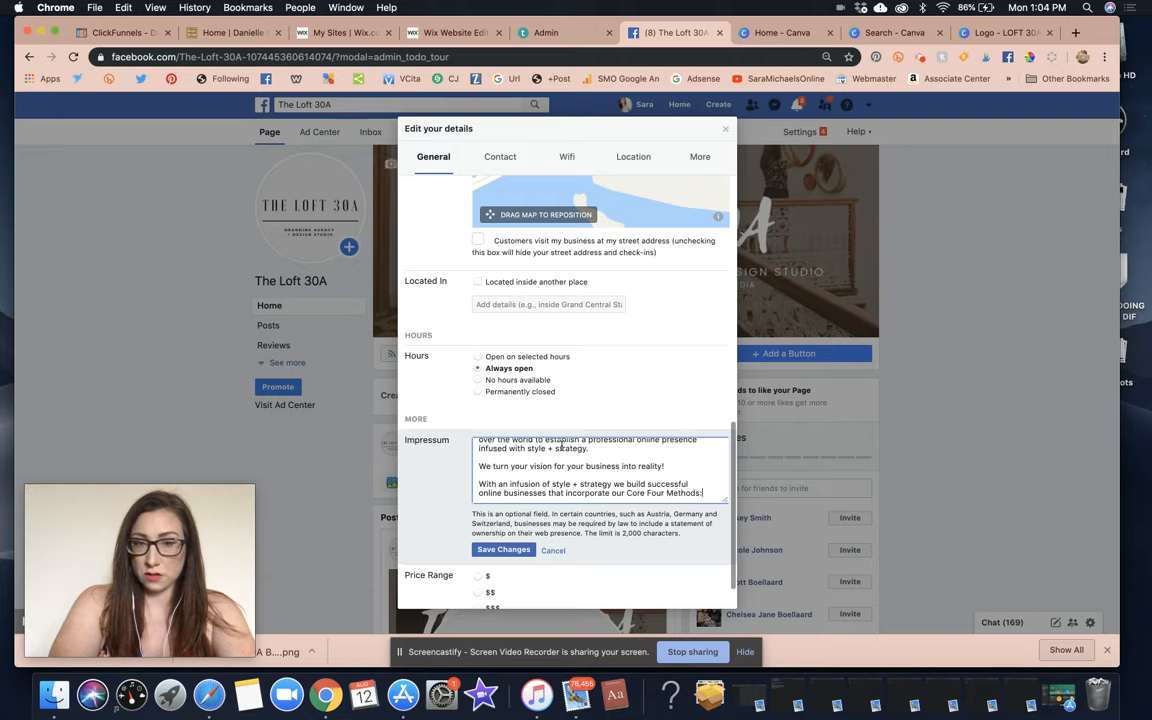
pyautogui.press('Return')
# Type '1.) CONVEY our clients unique message' and '2.) ATTRACT their ideal audience through aligned imagery & branding', then begin line 3.
pyautogui.write('1.)')
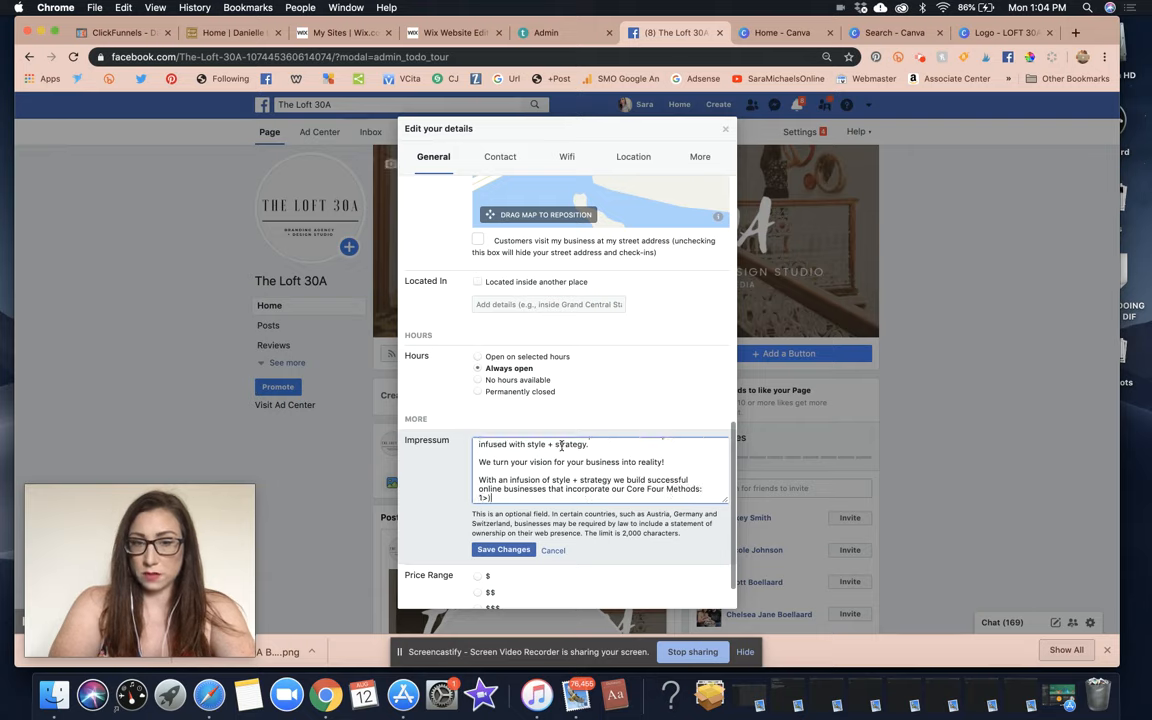
pyautogui.write(' CON')
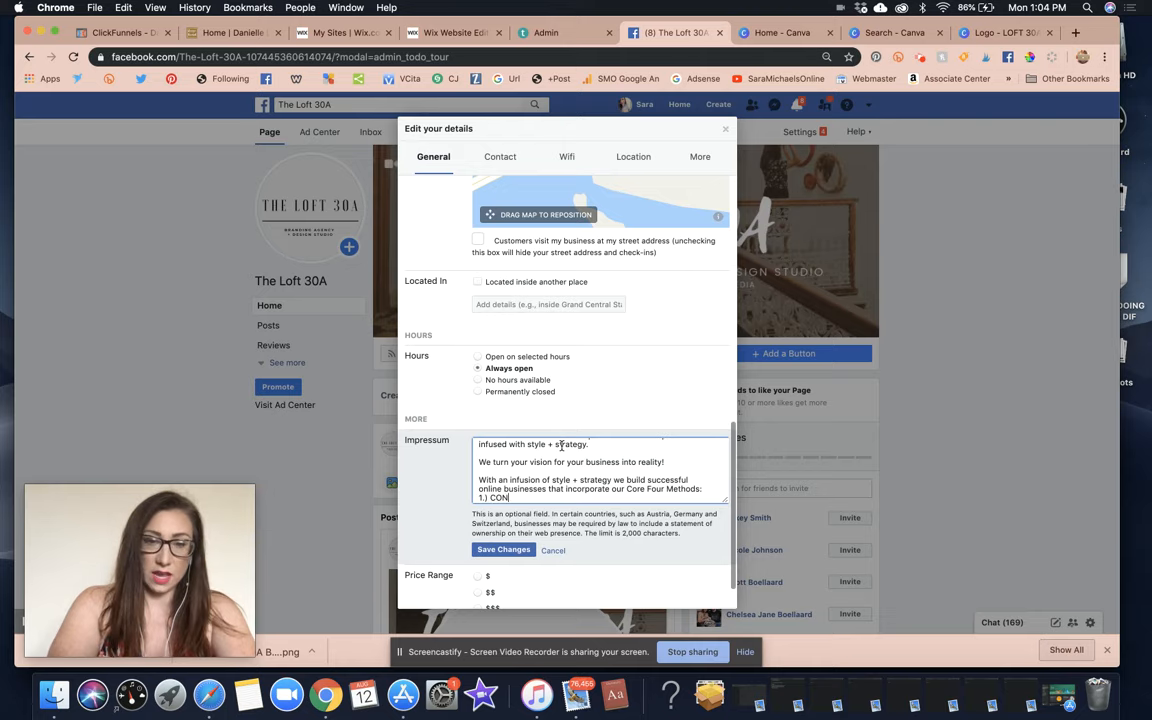
pyautogui.write('VERY our lcclien')
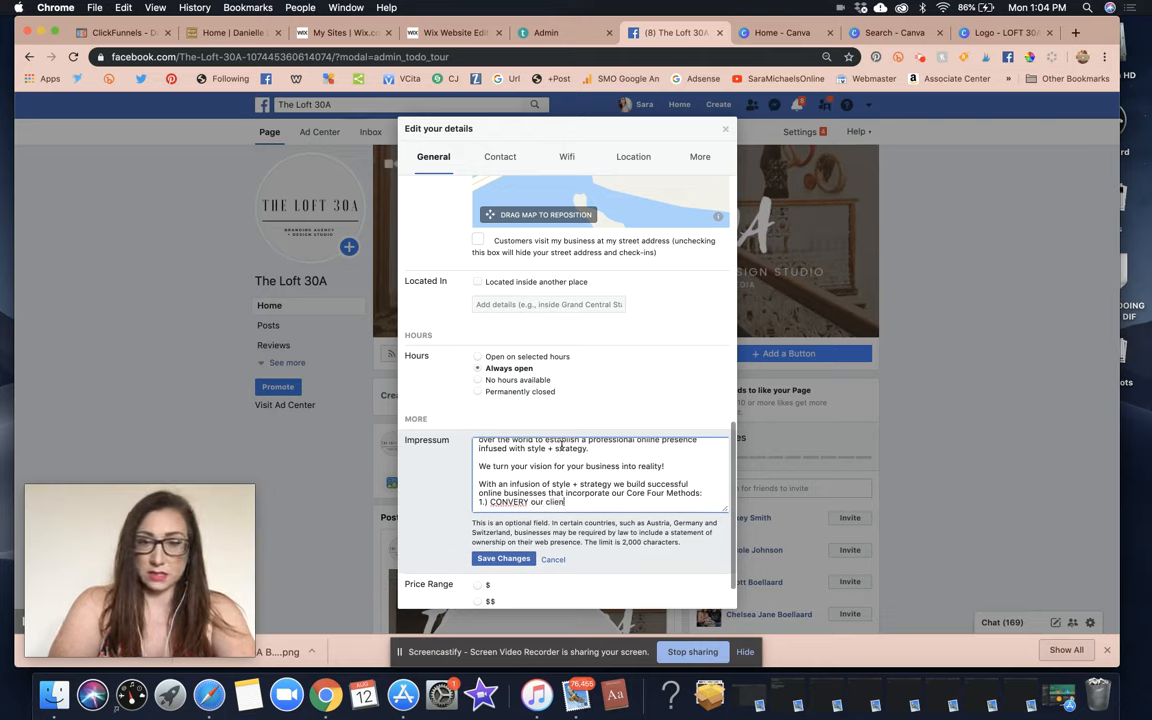
pyautogui.press('BackSpace')
pyautogui.press('BackSpace')
pyautogui.press('BackSpace')
pyautogui.press('BackSpace')
pyautogui.press('BackSpace')
pyautogui.press('BackSpace')
pyautogui.press('BackSpace')
pyautogui.press('BackSpace')
pyautogui.press('BackSpace')
pyautogui.press('BackSpace')
pyautogui.press('BackSpace')
pyautogui.press('BackSpace')
pyautogui.press('BackSpace')
pyautogui.press('BackSpace')
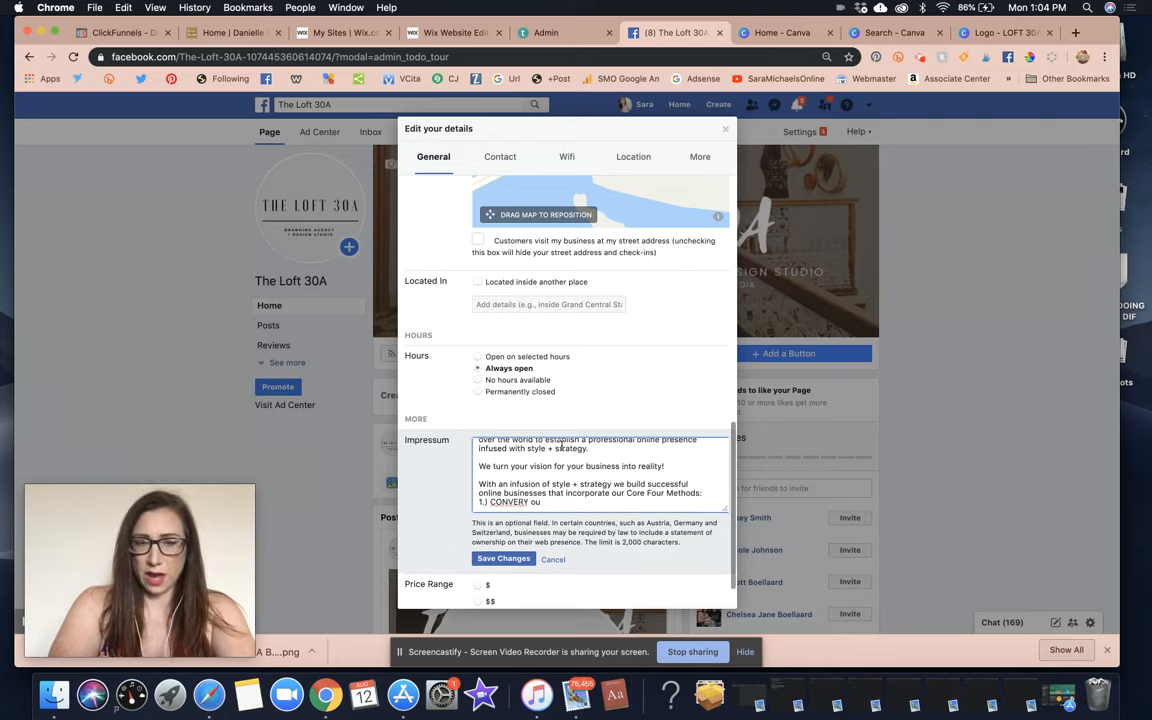
pyautogui.write('Y our clients unique sm')
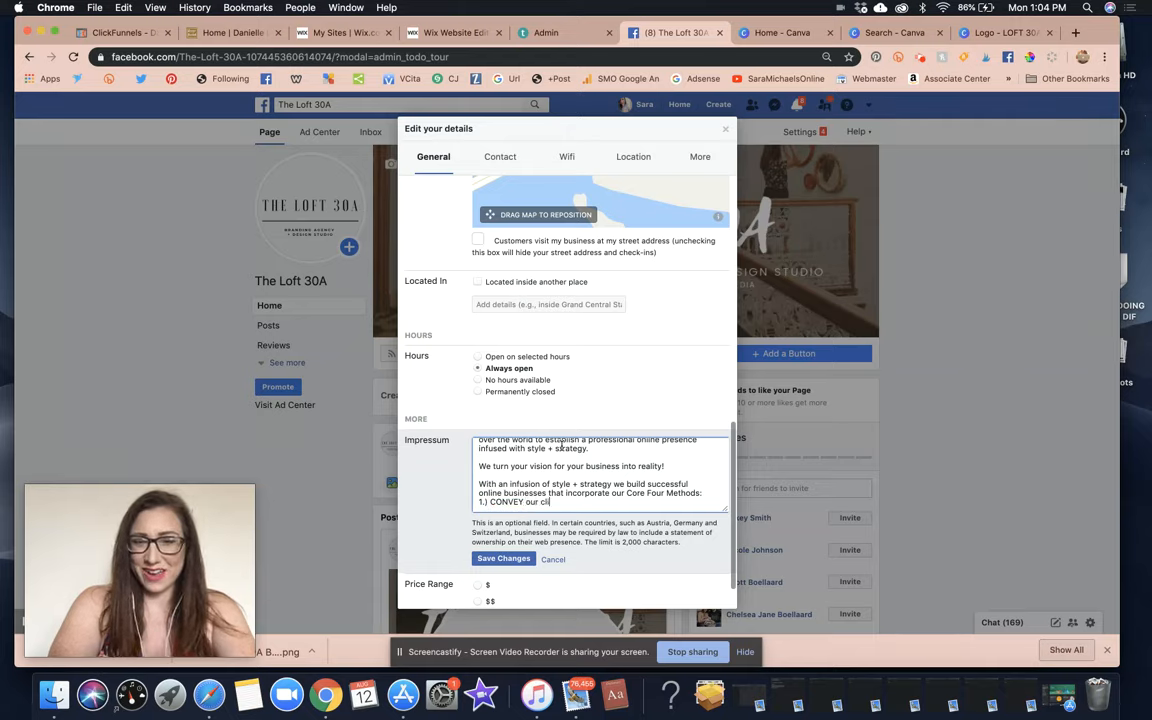
pyautogui.press('BackSpace')
pyautogui.press('BackSpace')
pyautogui.write('message')
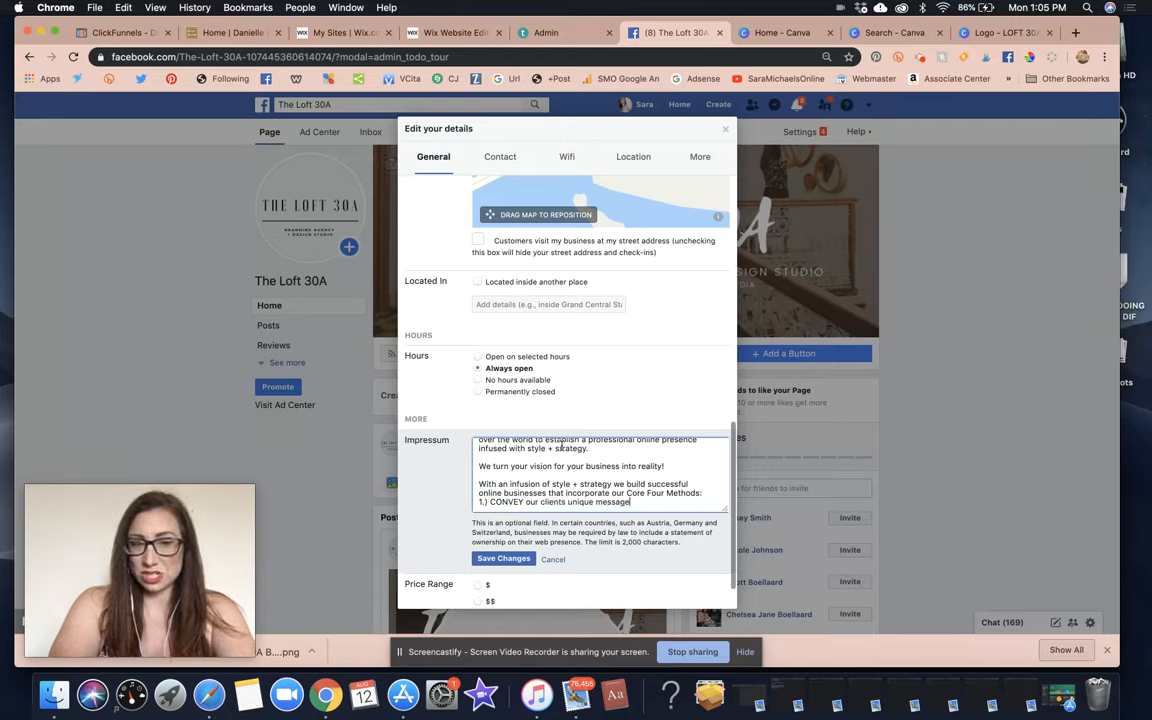
pyautogui.press('Return')
pyautogui.write('2.)')
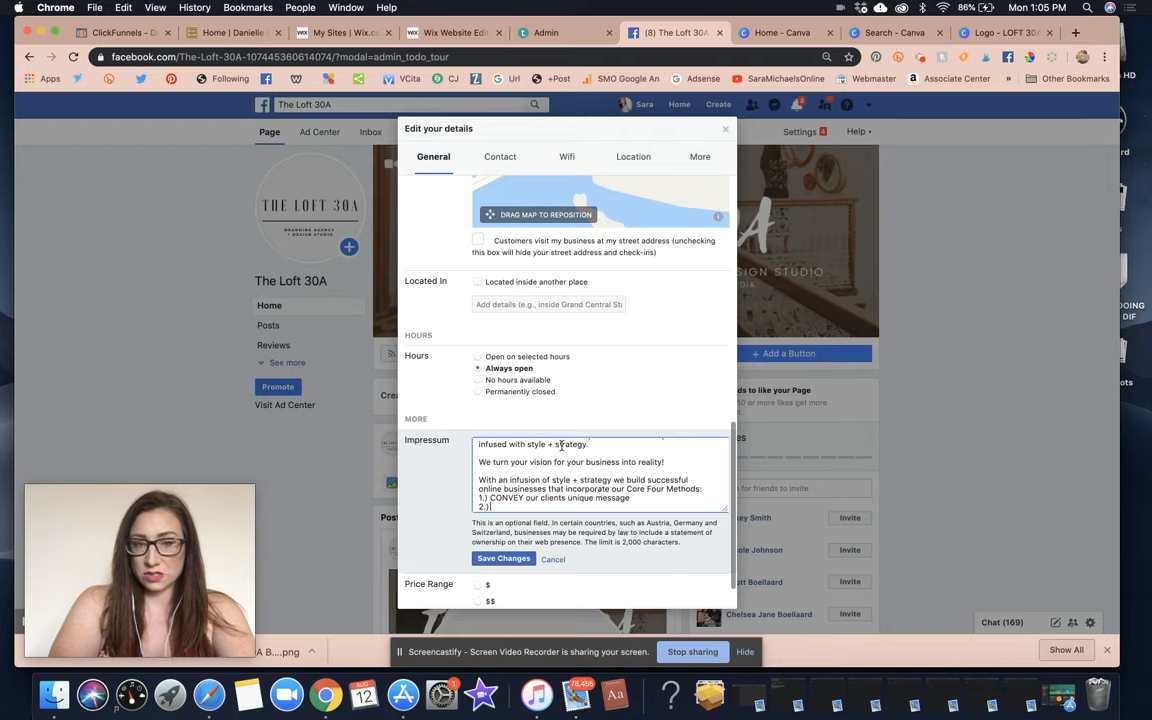
pyautogui.write(' ATTRACT their ideal a')
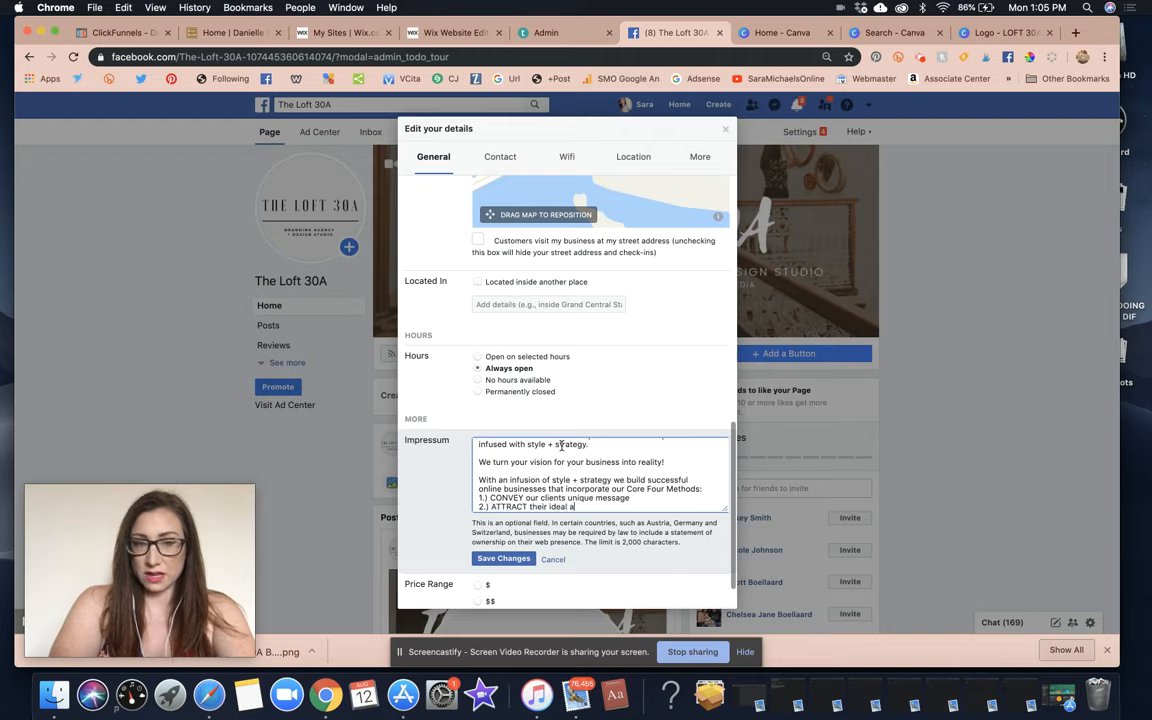
pyautogui.write('udience through alig')
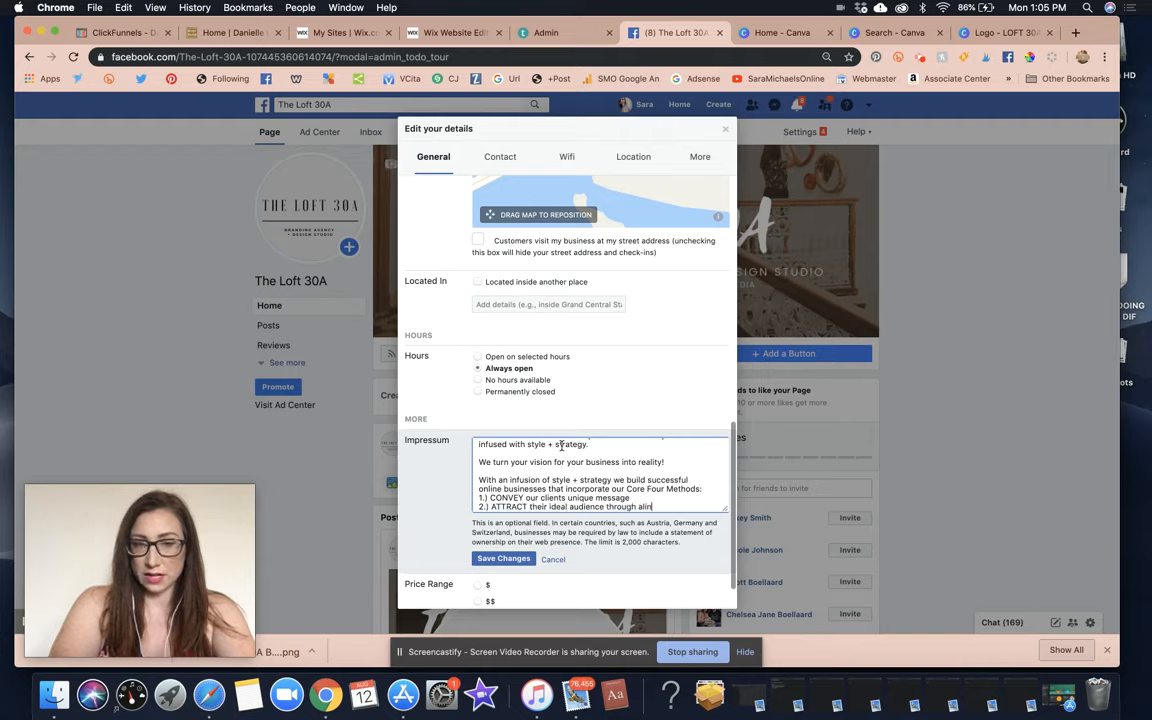
pyautogui.write('ned imagery & b')
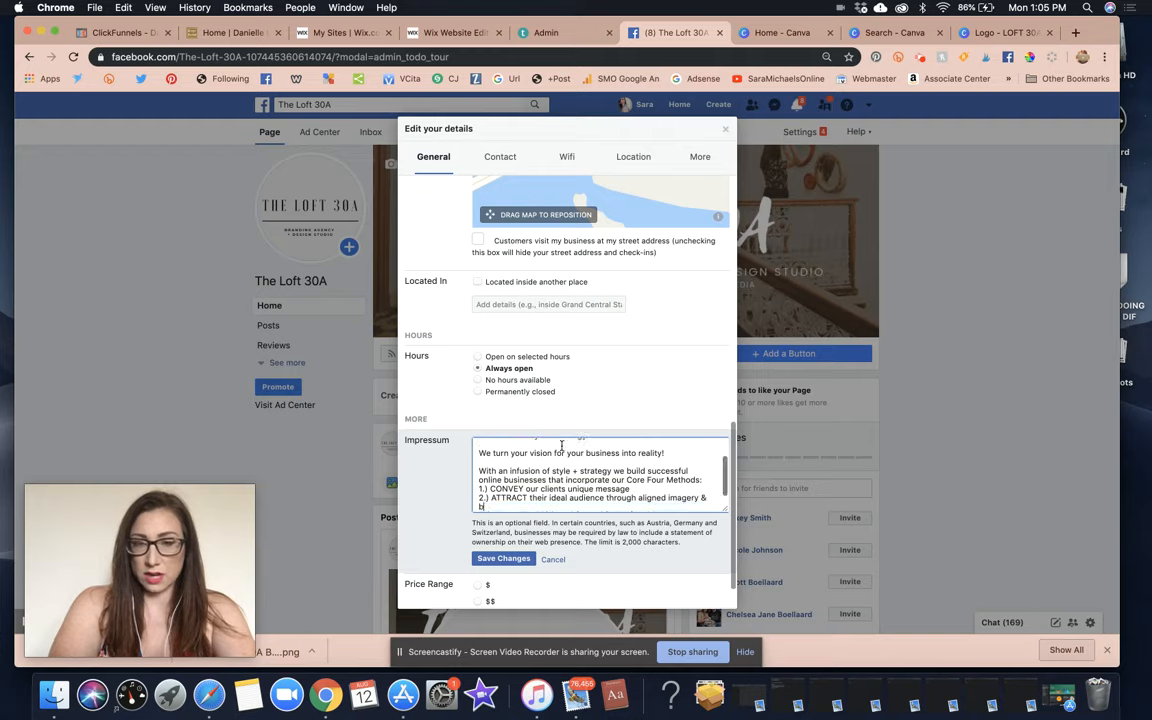
pyautogui.write('randing')
pyautogui.press('Return')
pyautogui.write('2')
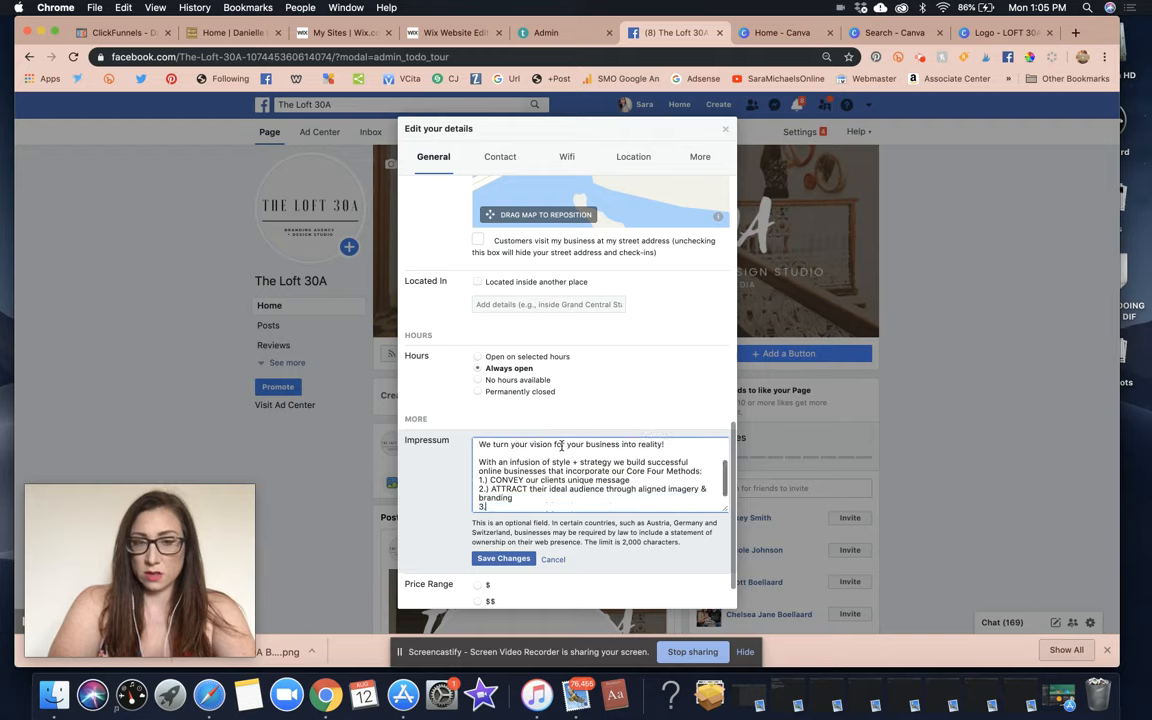
pyautogui.write('.) CO')
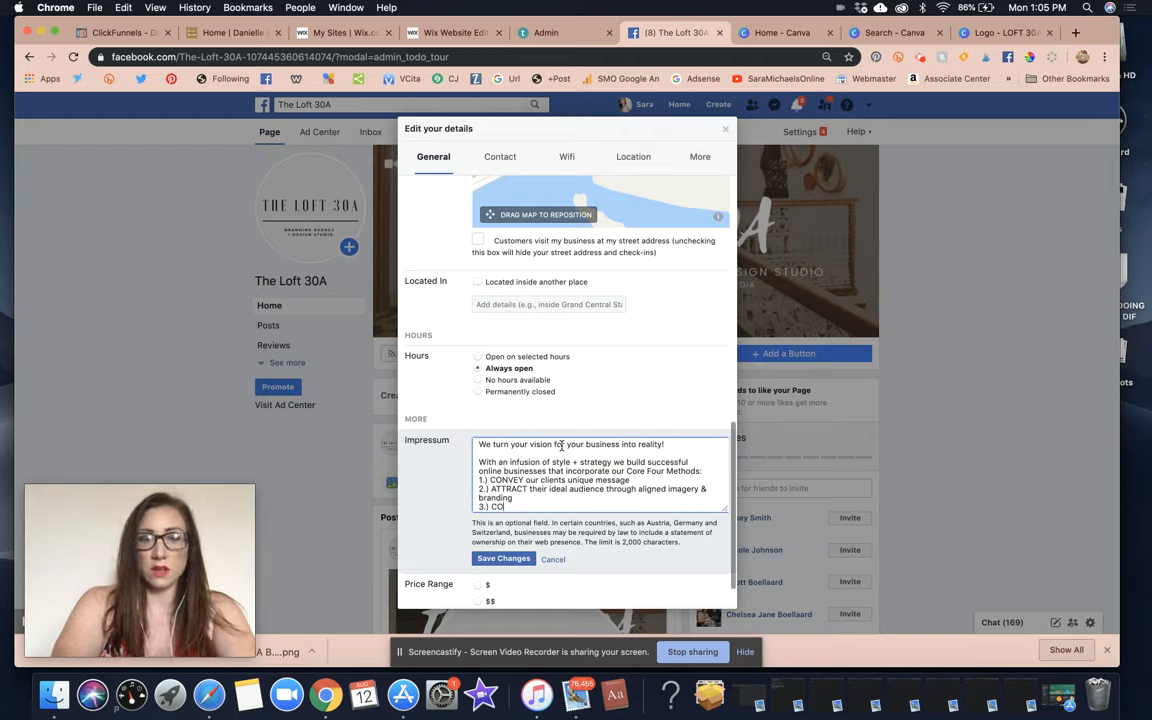
pyautogui.write('NVERT')
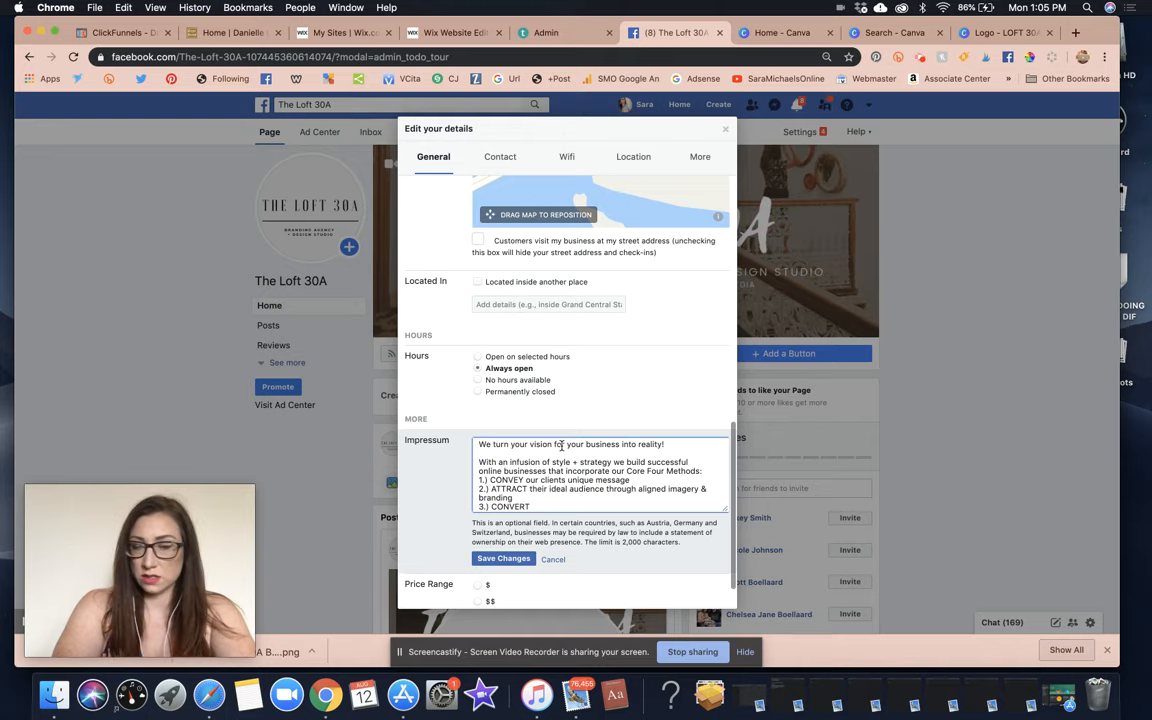
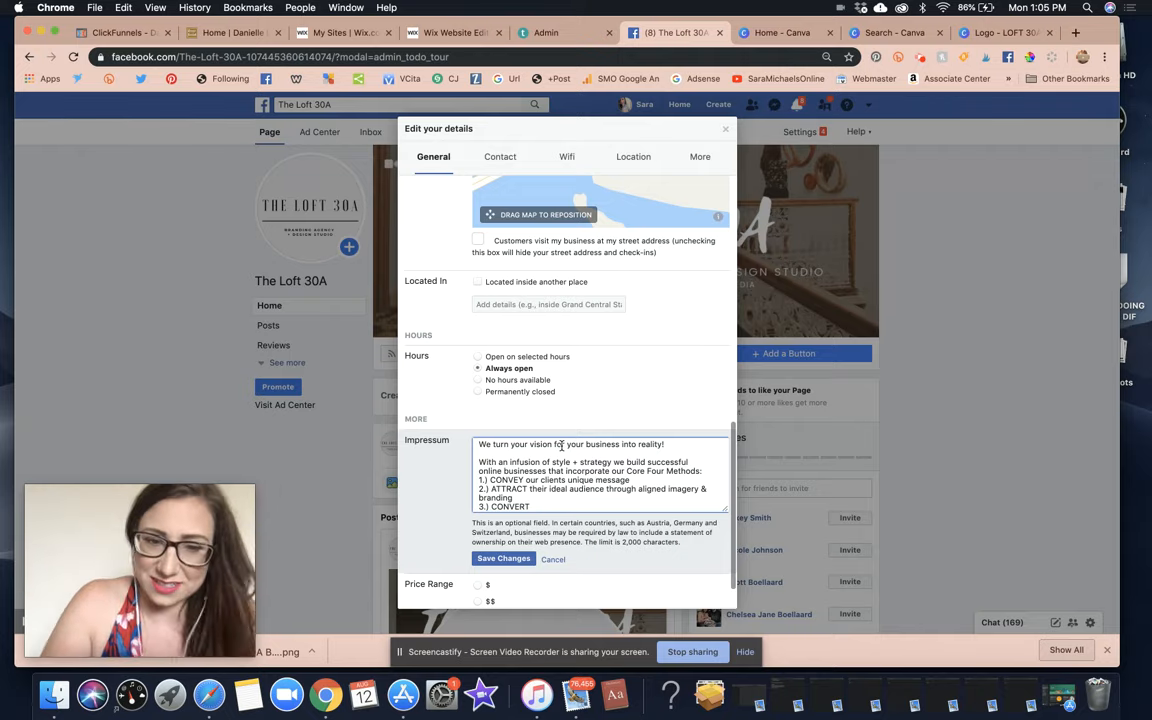
# Add the line '4.) CREATE consistent cash flow and continual clientele' to the Impressum.
pyautogui.press('Return')
pyautogui.write('3')
pyautogui.press('BackSpace')
pyautogui.write('4.')
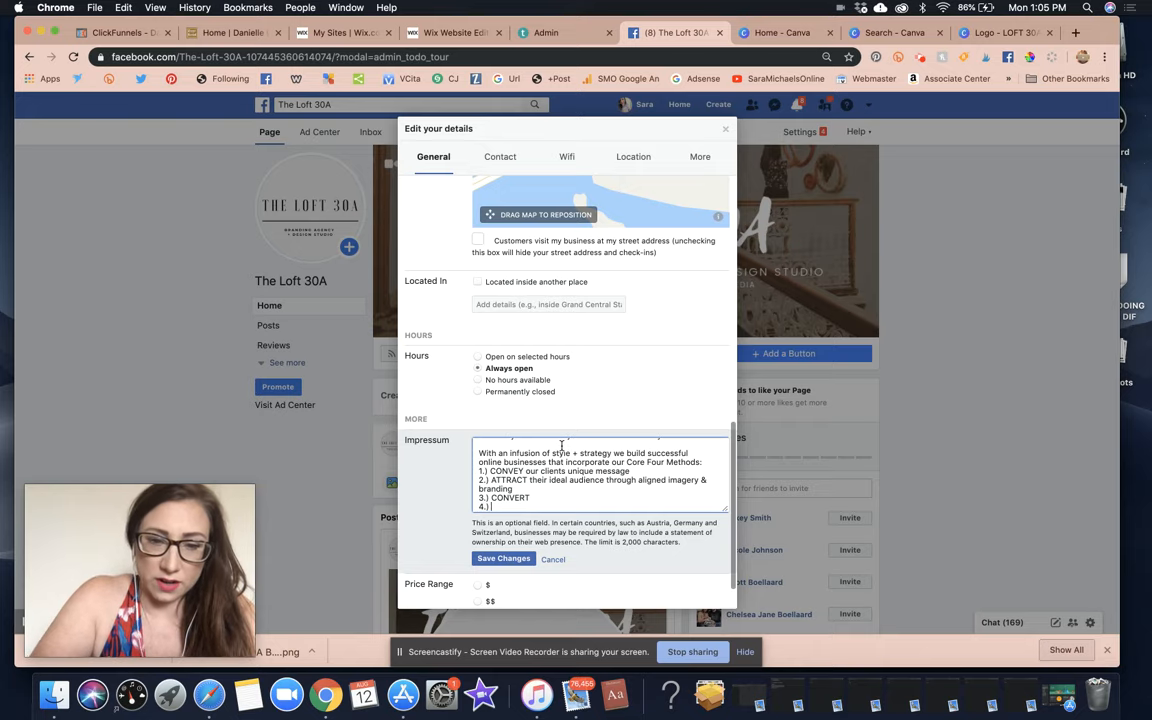
pyautogui.write(') Cre')
pyautogui.press('BackSpace')
pyautogui.press('BackSpace')
pyautogui.write('REATE consistent cash flow')
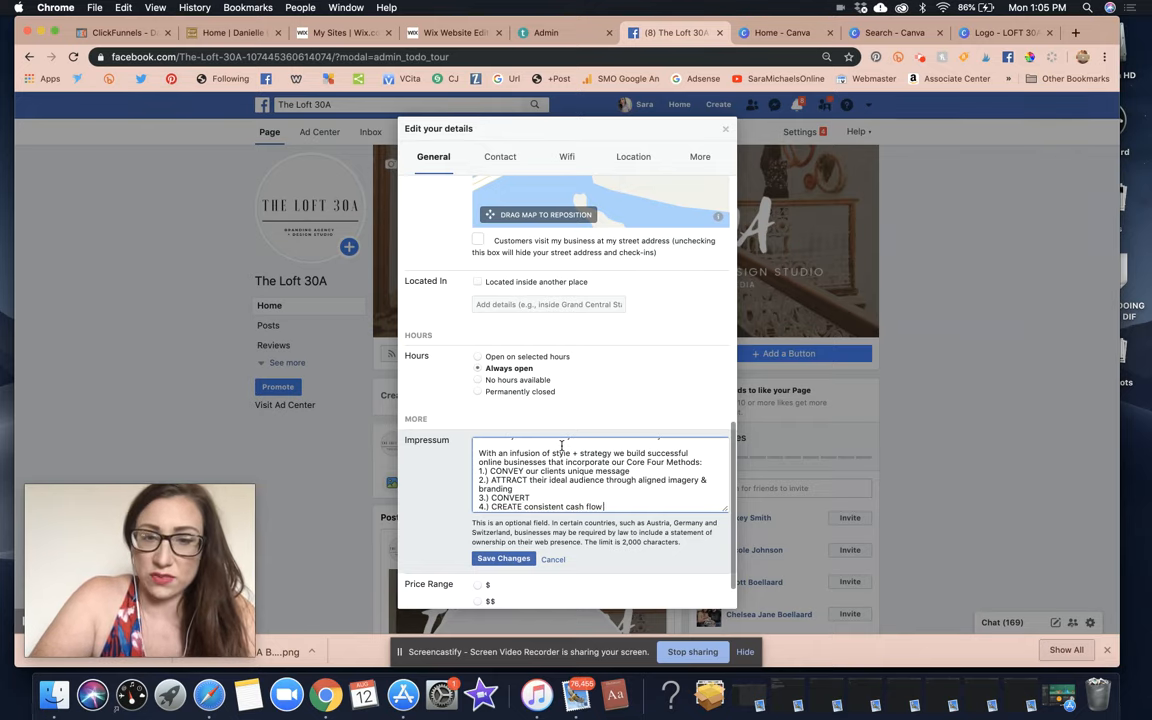
pyautogui.write(' and continua')
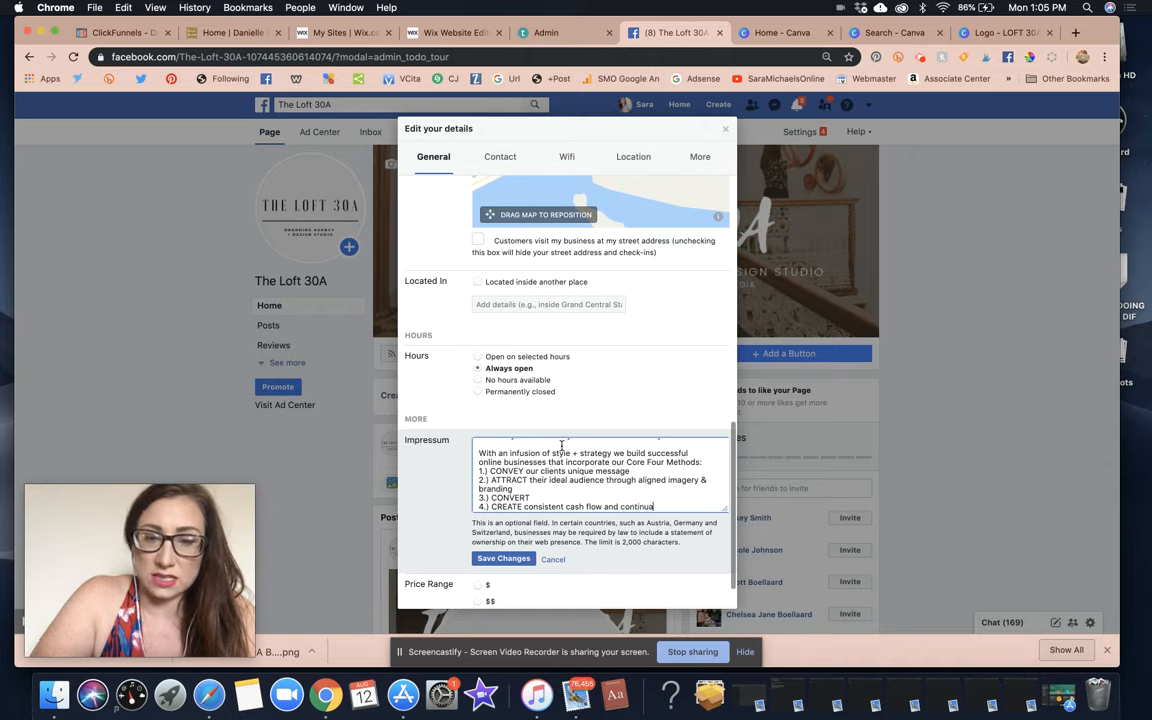
pyautogui.write('l clientele')
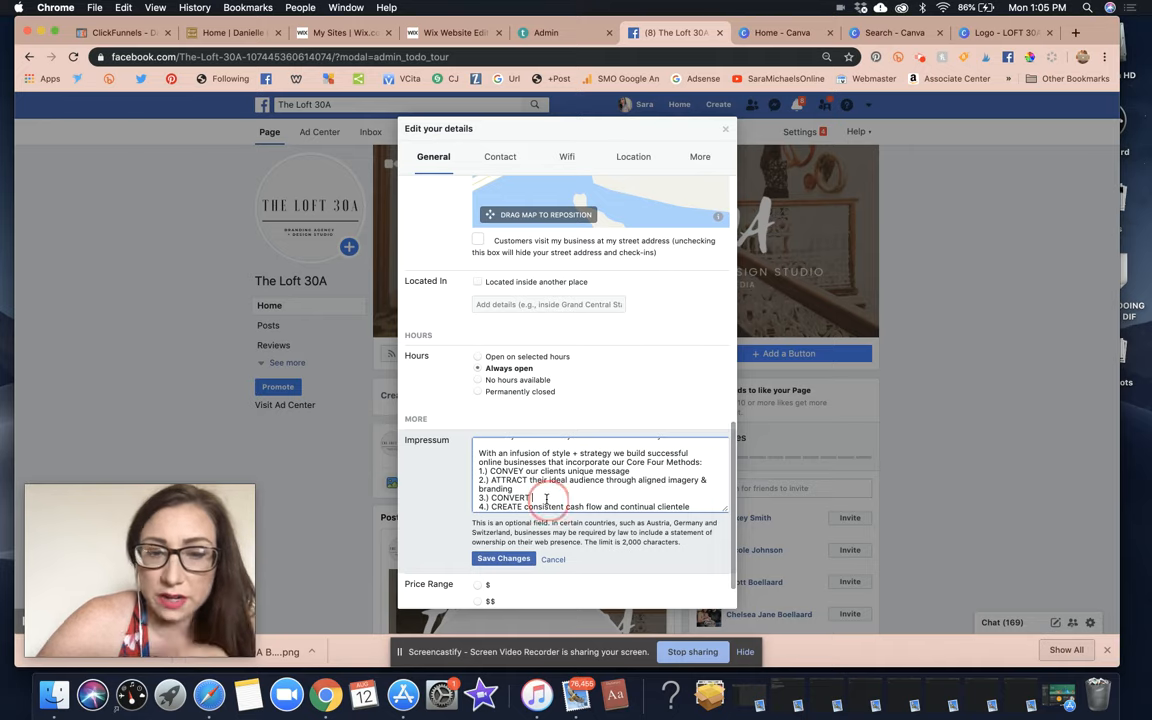
pyautogui.write('follower')
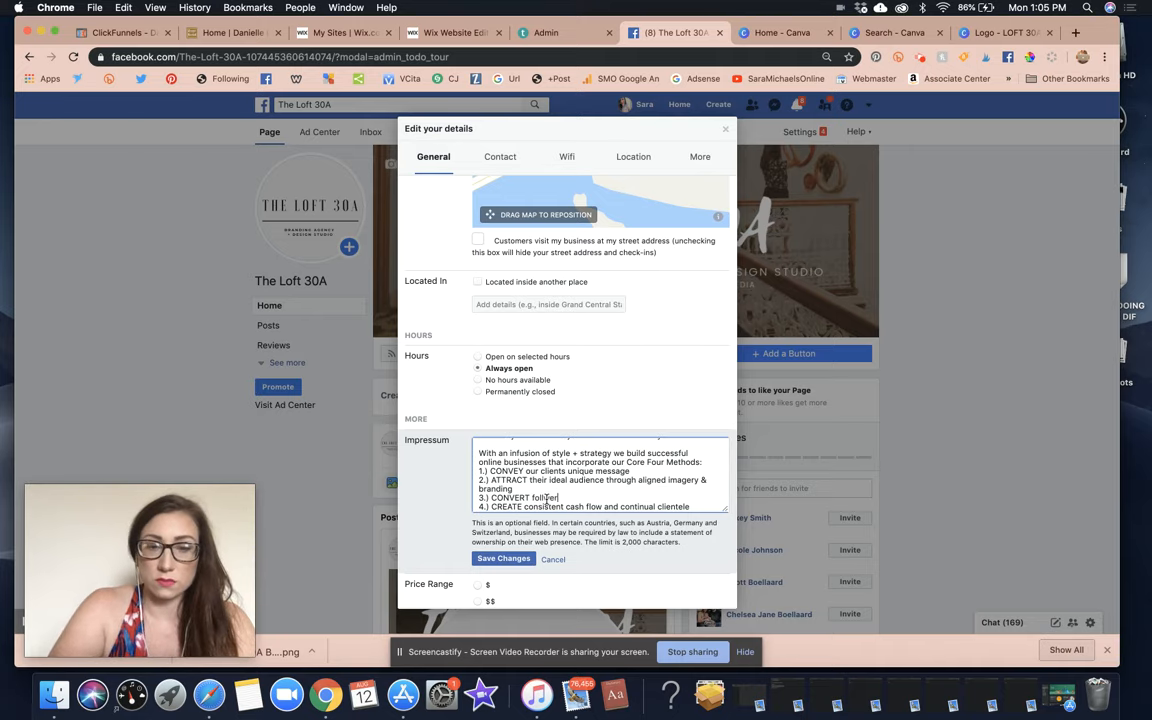
# Reword line 3 to 'CONVERT browsers into buyers' and save the Impressum.
pyautogui.press('BackSpace')
pyautogui.press('BackSpace')
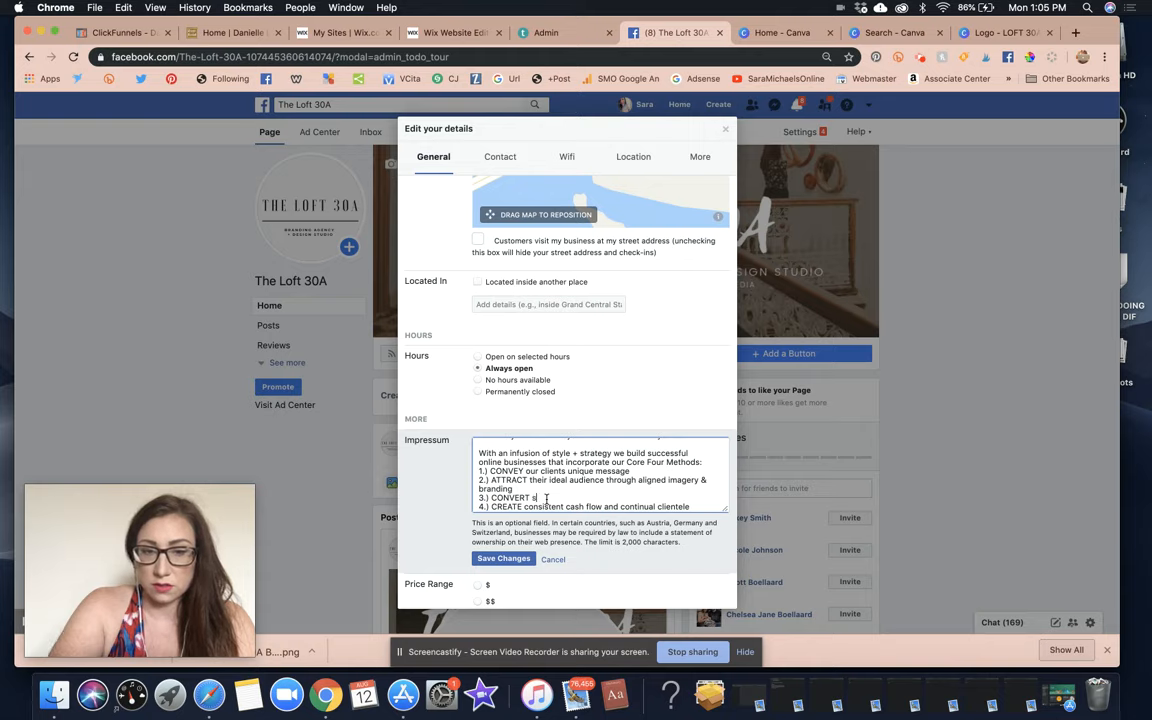
pyautogui.write('crollers')
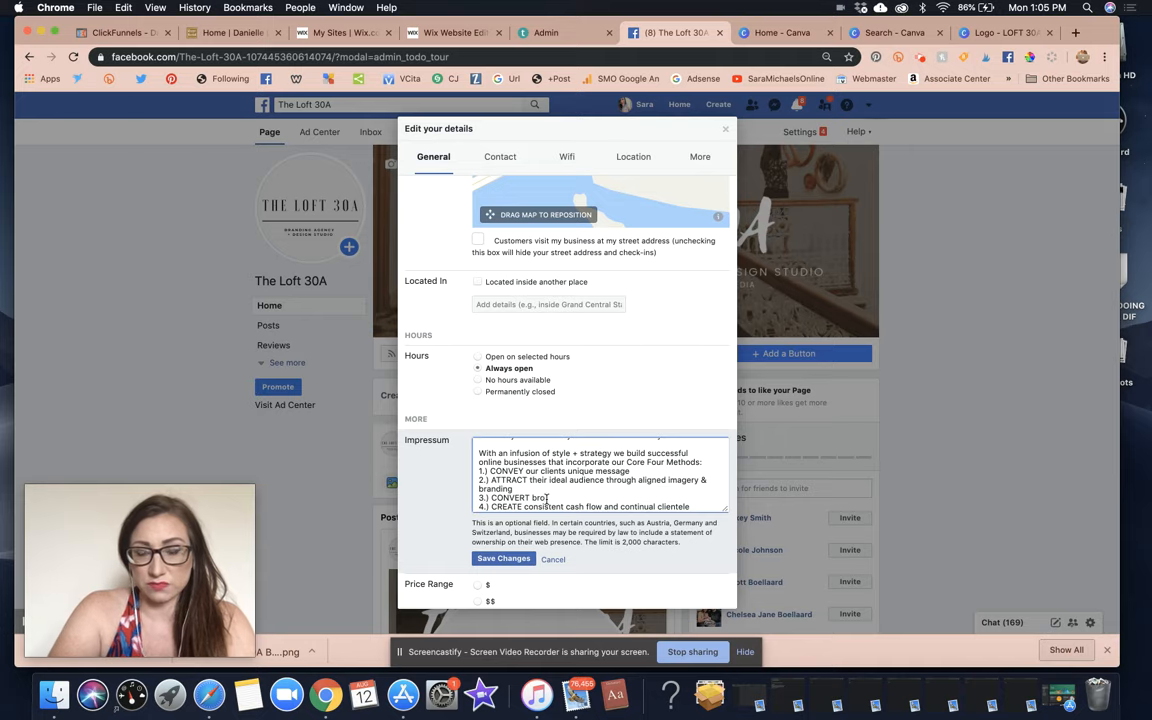
pyautogui.write('wsers into buyers')
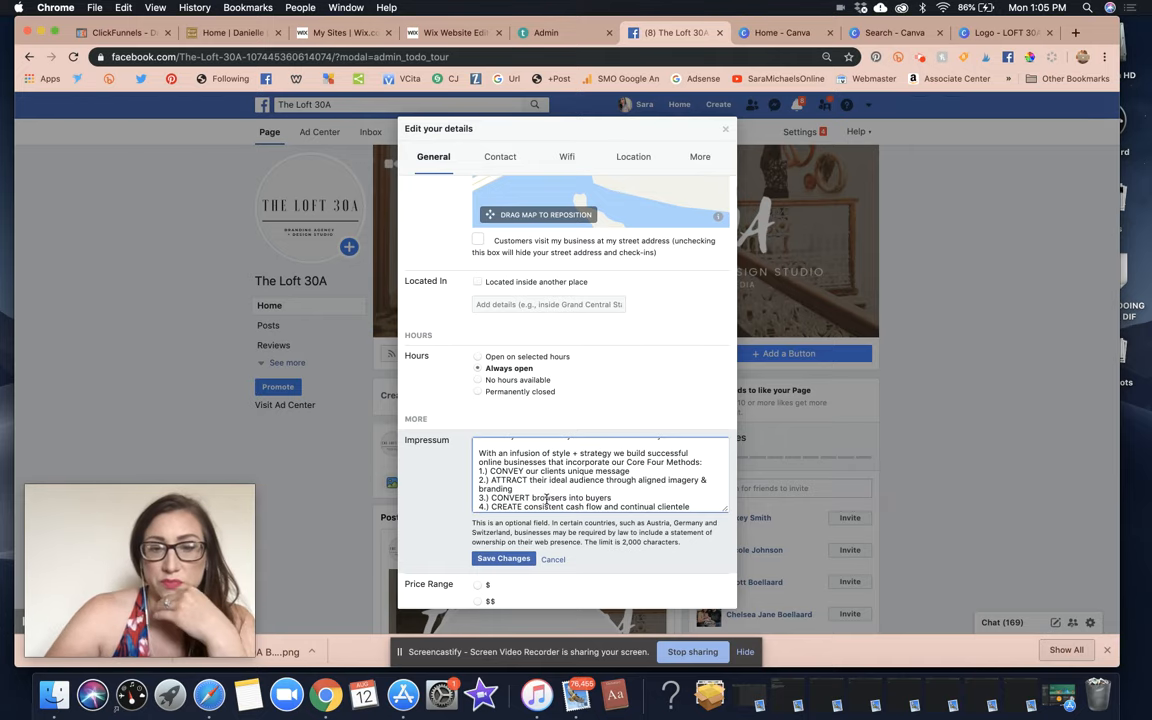
pyautogui.scroll(-1, 547, 499)
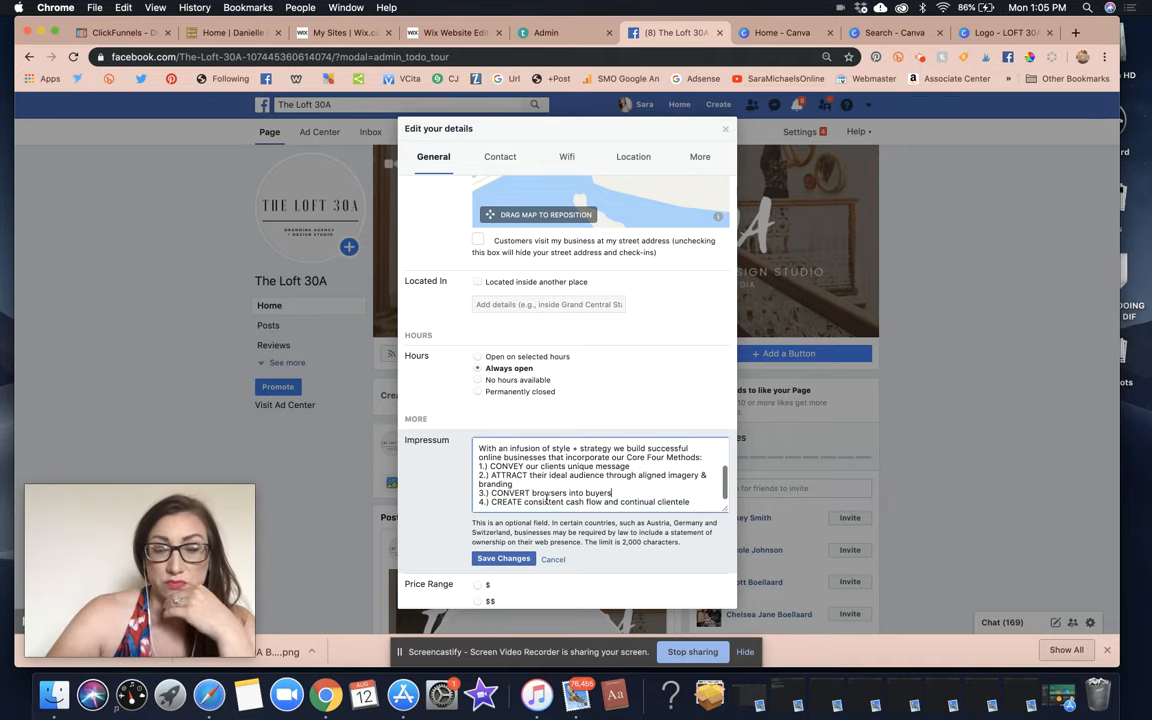
pyautogui.click(506, 558)
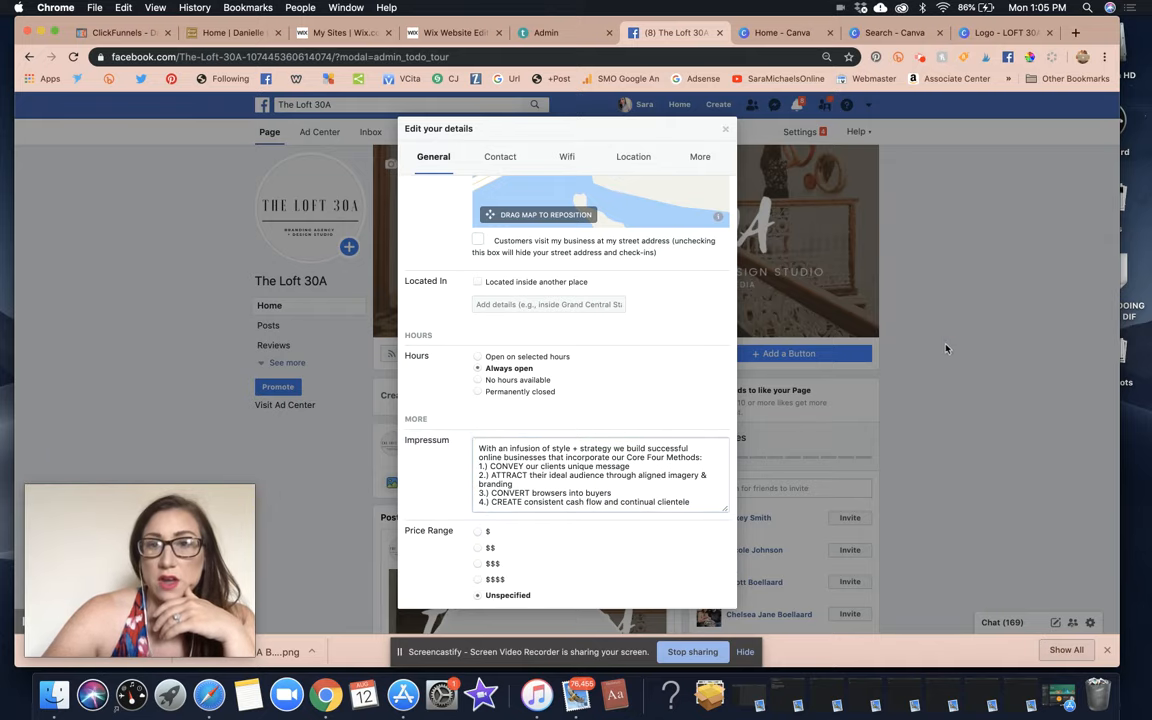
# Keep the details editor open instead of discarding, and save the page categories.
pyautogui.click(725, 129)
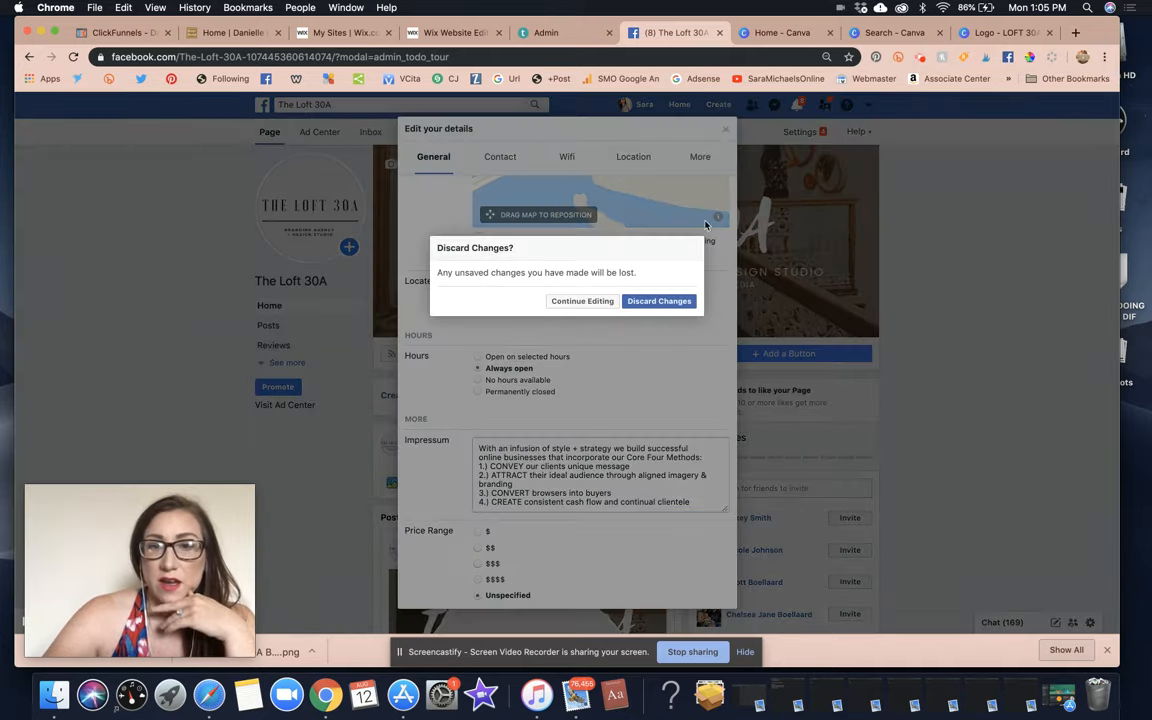
pyautogui.click(582, 301)
pyautogui.scroll(-2, 628, 377)
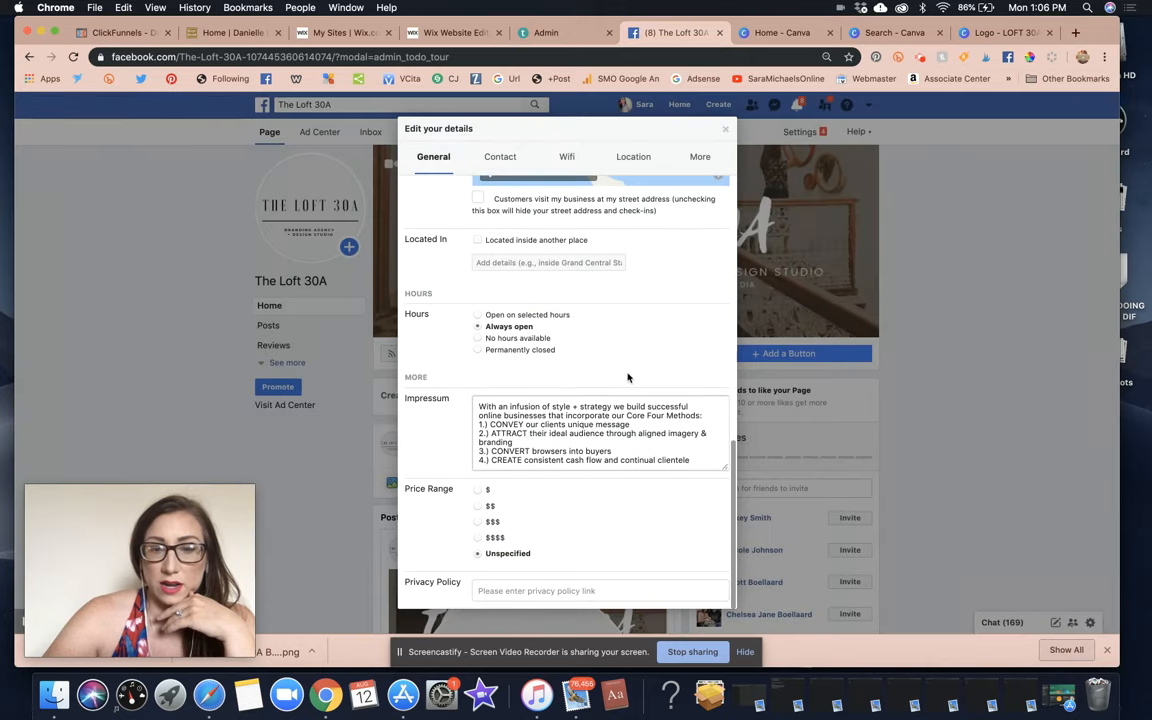
pyautogui.scroll(10, 628, 377)
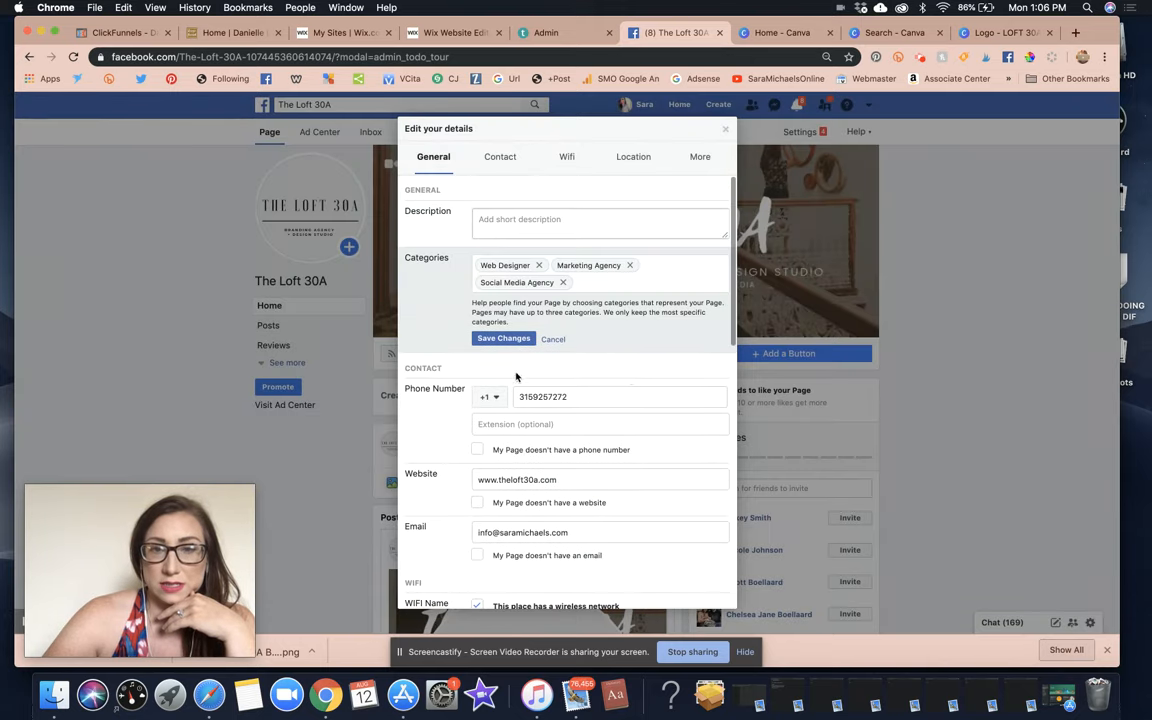
pyautogui.click(501, 340)
# Write the 'Luxury Lifestyle Branding & Design Studio' description, services in their own paragraph, and save.
pyautogui.click(520, 222)
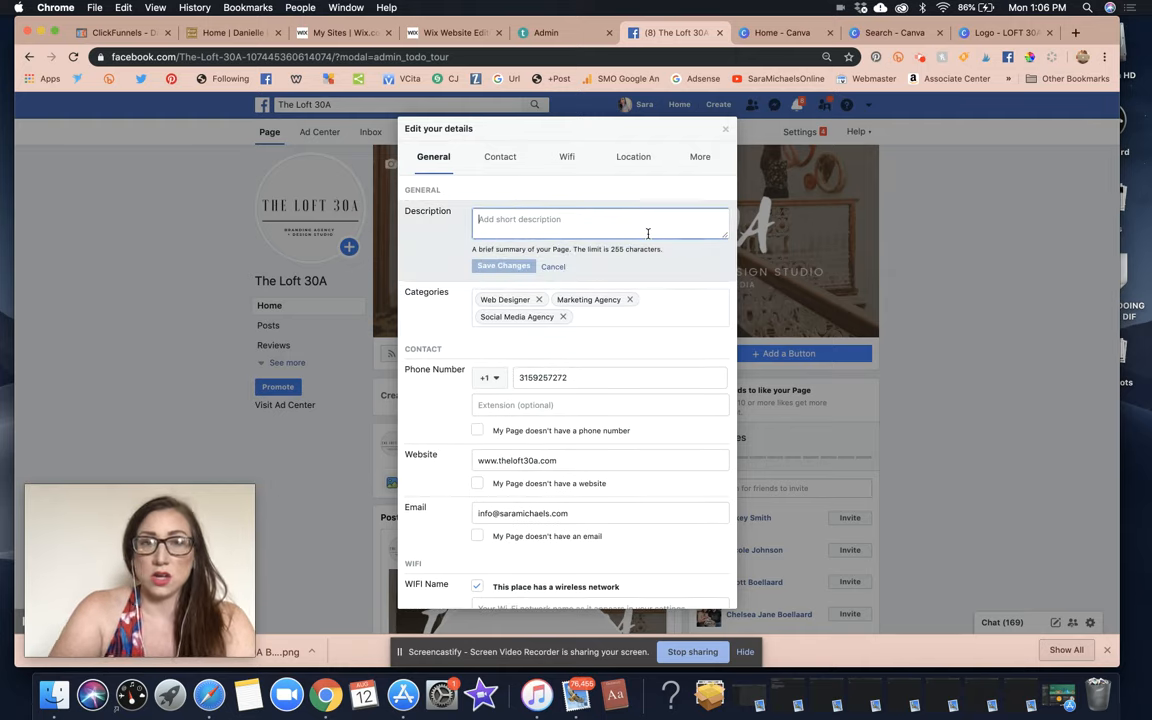
pyautogui.write('Luxury Li')
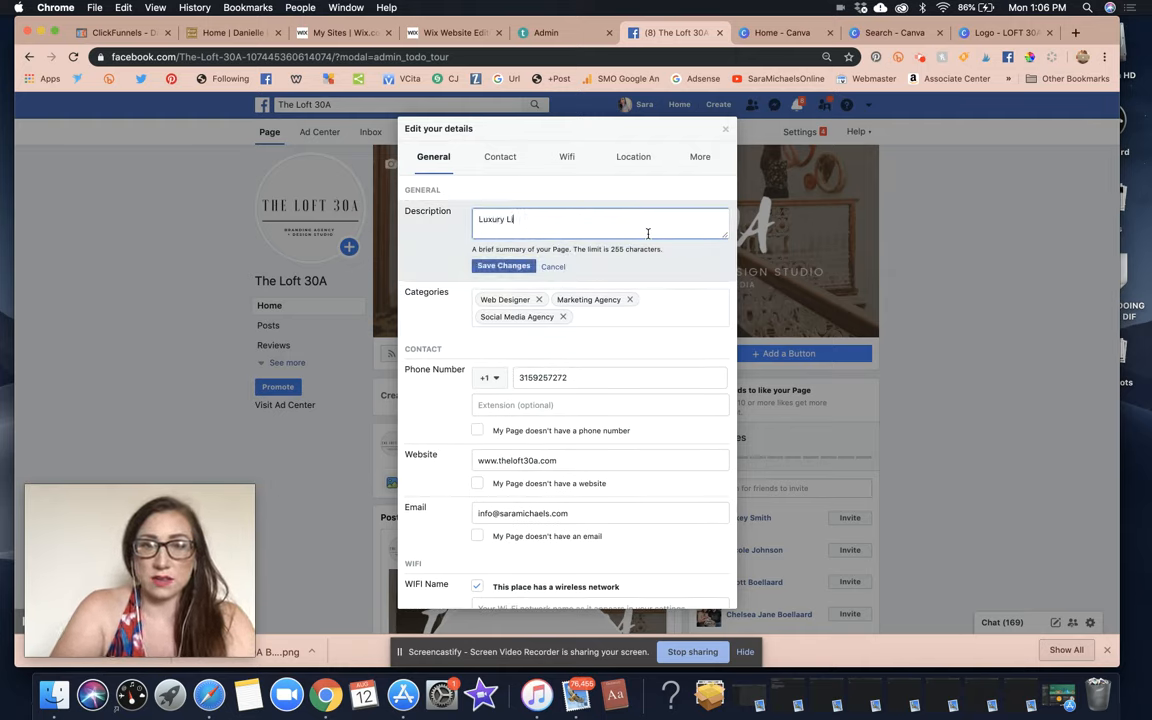
pyautogui.write('festyle Brandin gA')
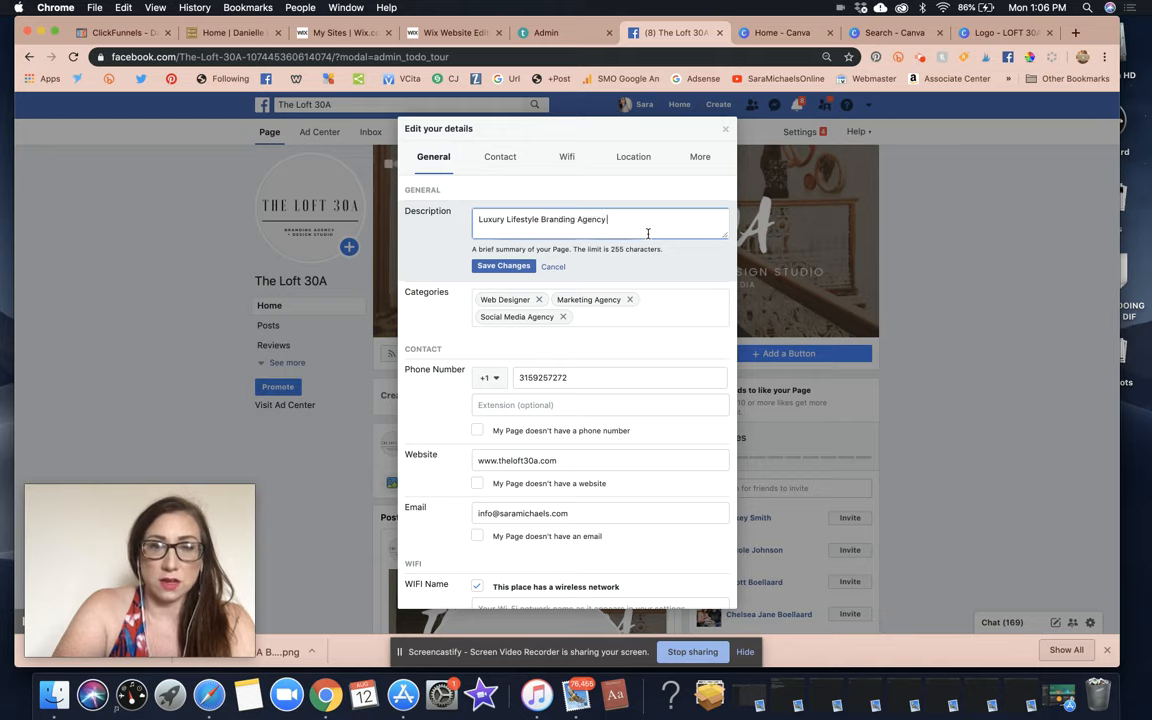
pyautogui.write('& Design Studio ')
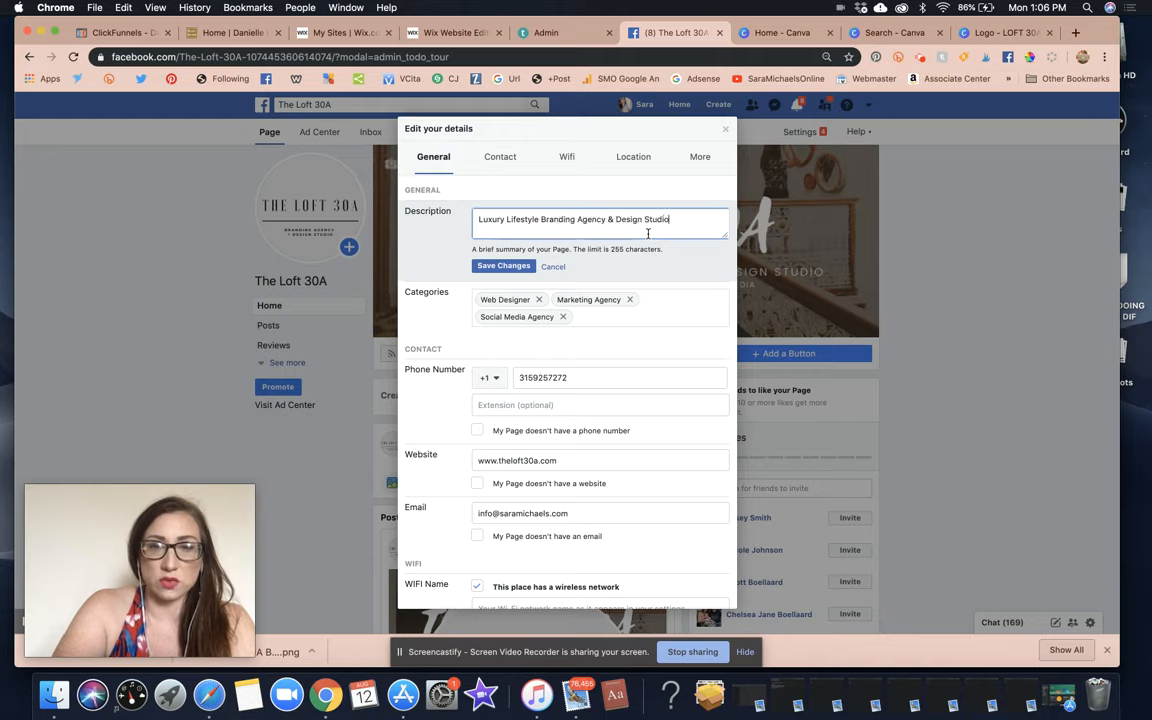
pyautogui.write('offerin')
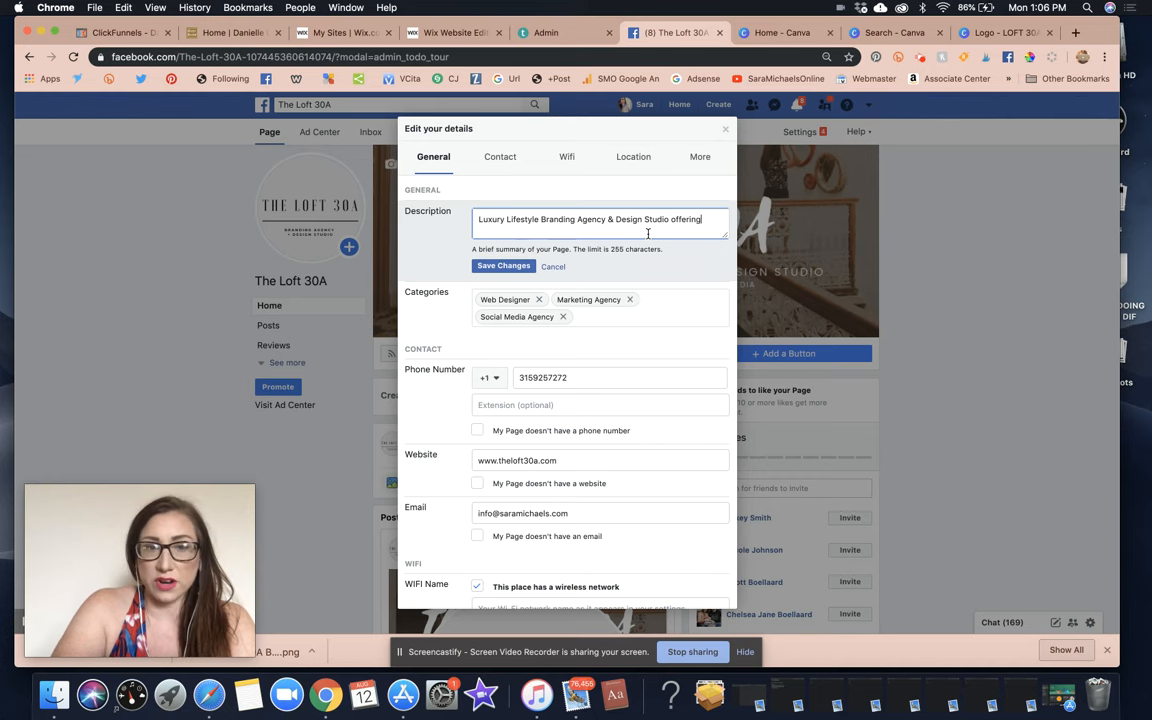
pyautogui.write('g')
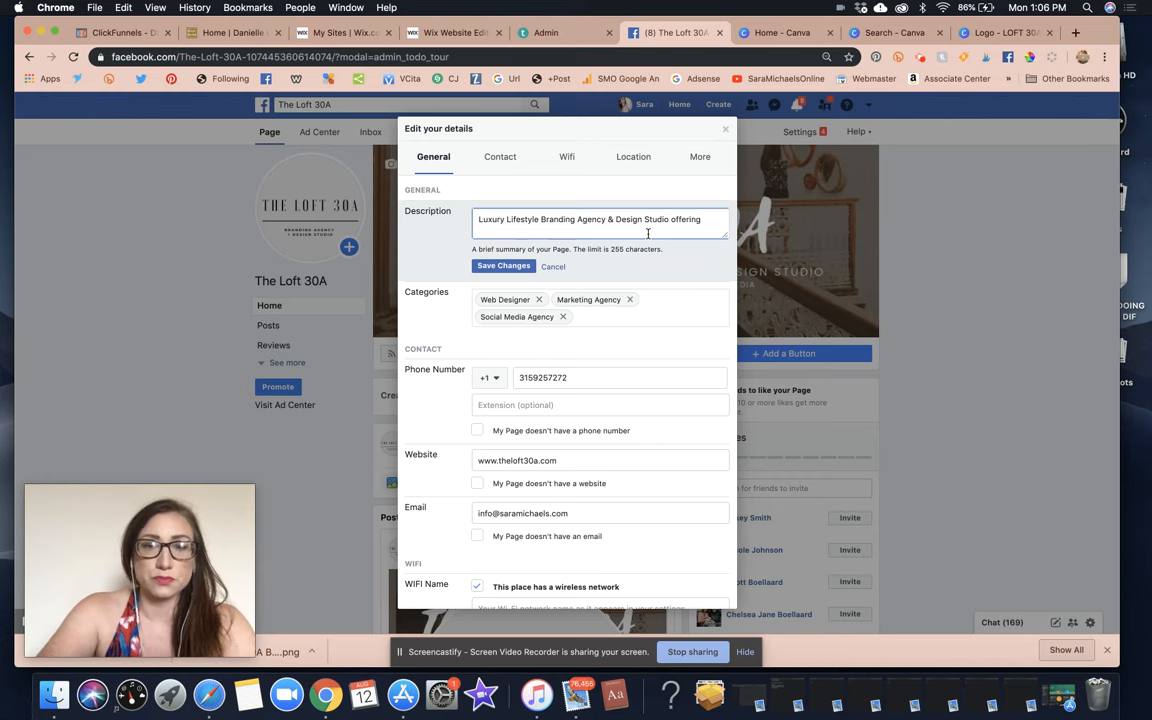
pyautogui.write(' done-for-you')
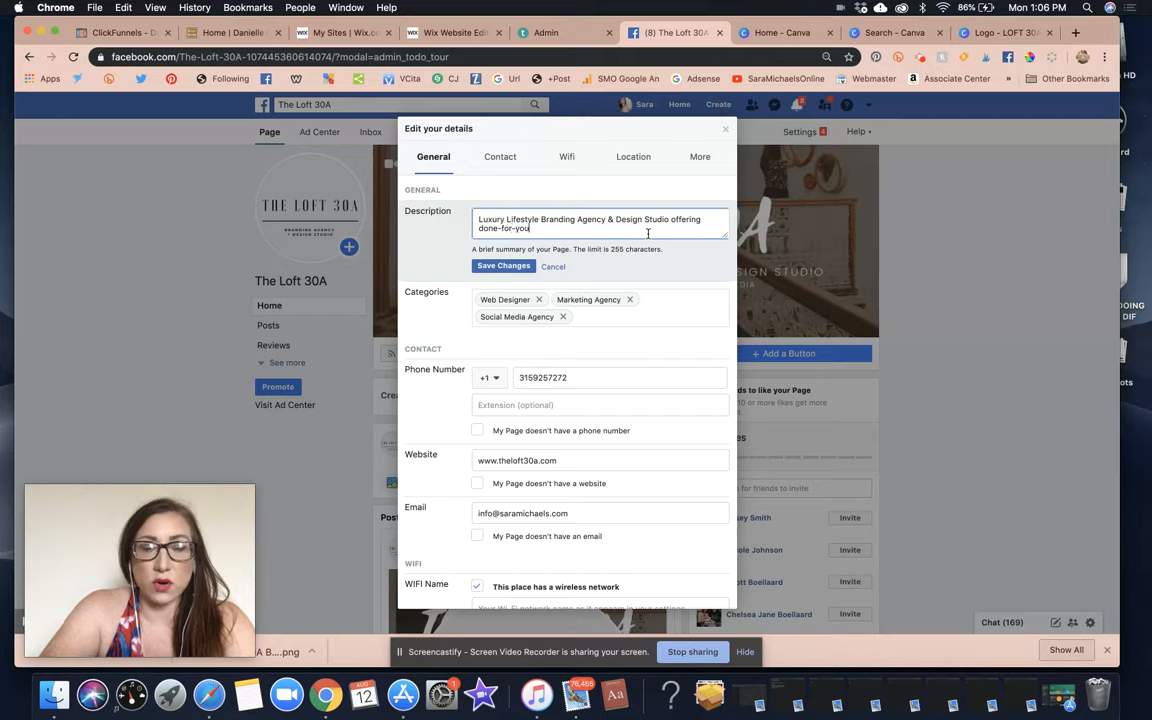
pyautogui.write(' and done')
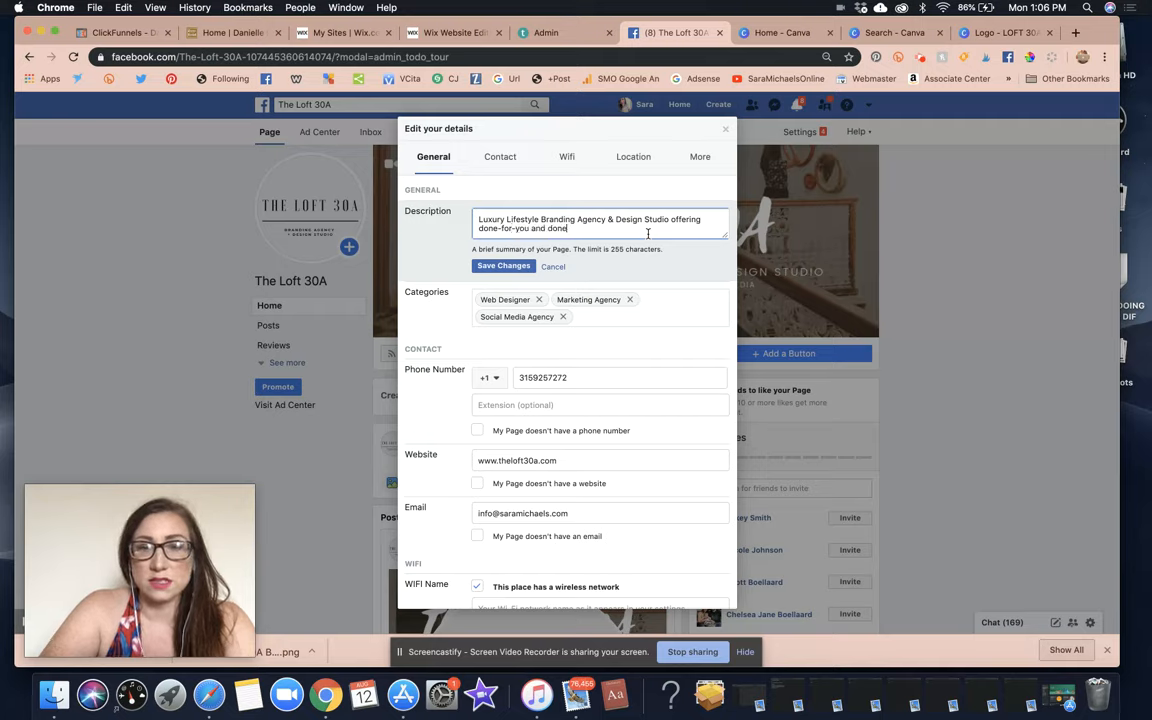
pyautogui.write('-with-you')
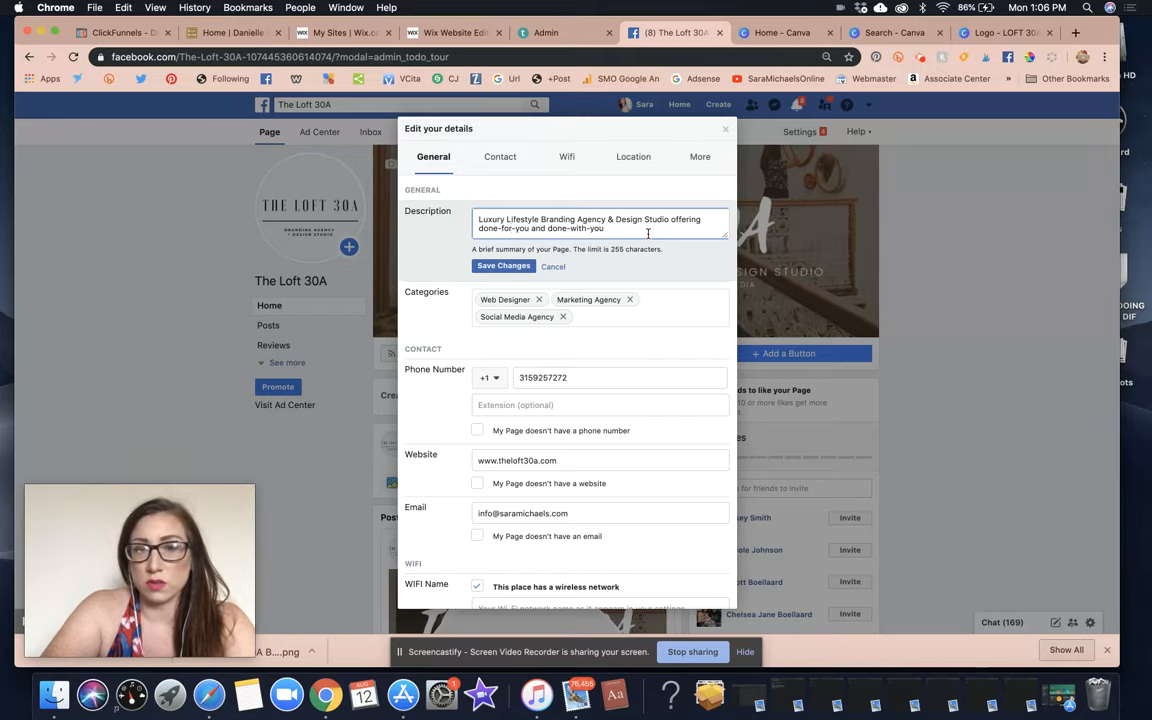
pyautogui.write(' custom packages.')
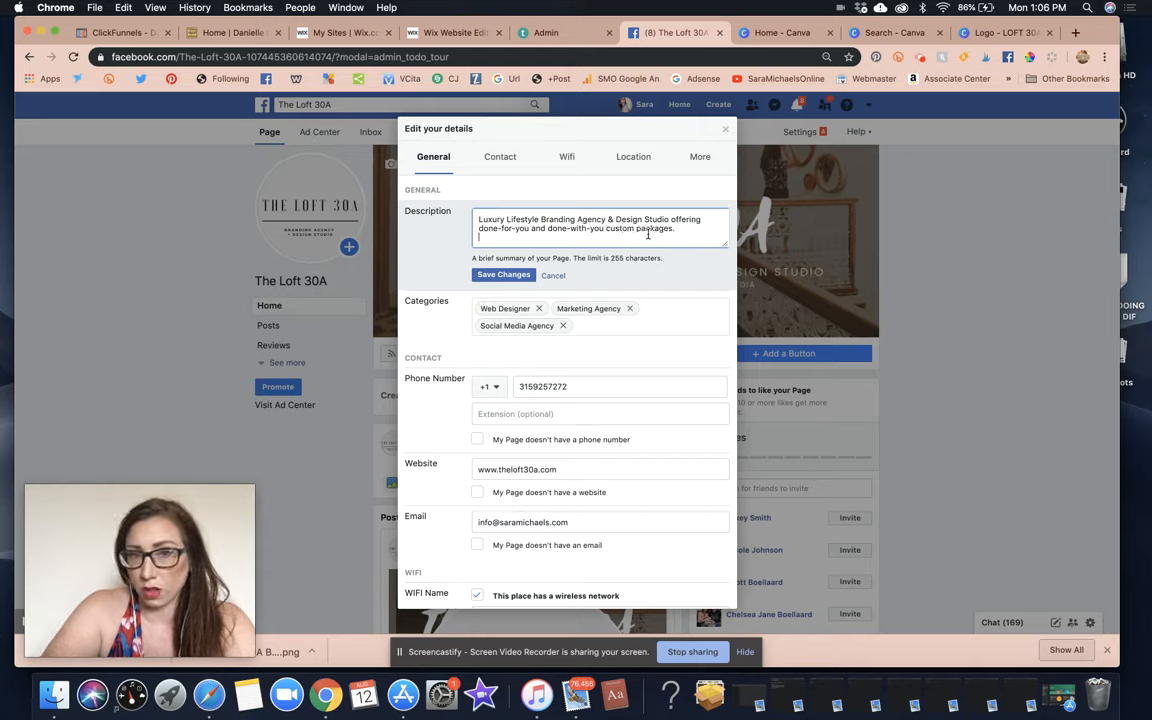
pyautogui.write('Services includ')
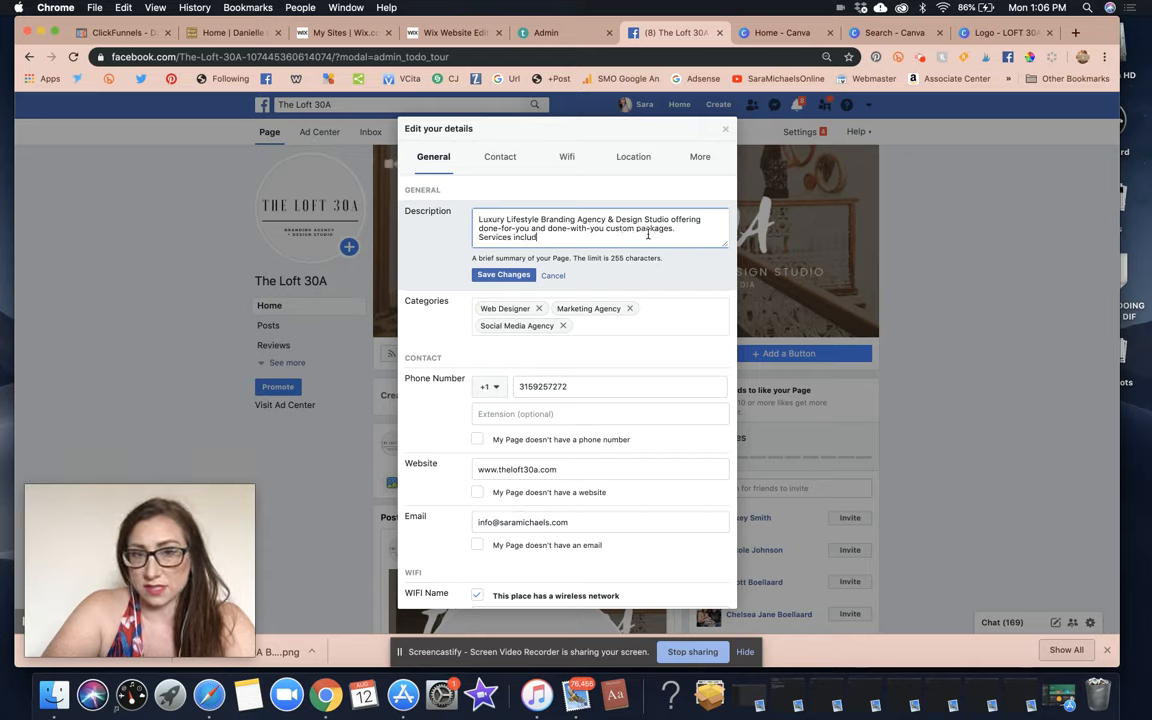
pyautogui.write('e: Co')
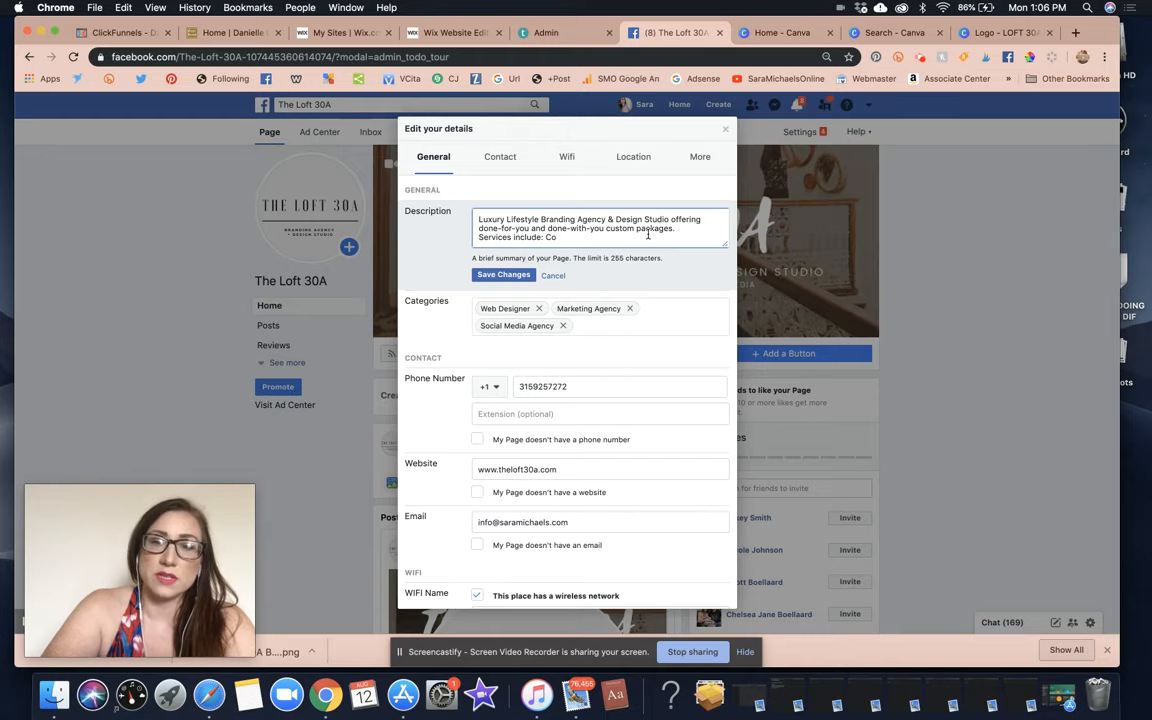
pyautogui.write('nsuBusine')
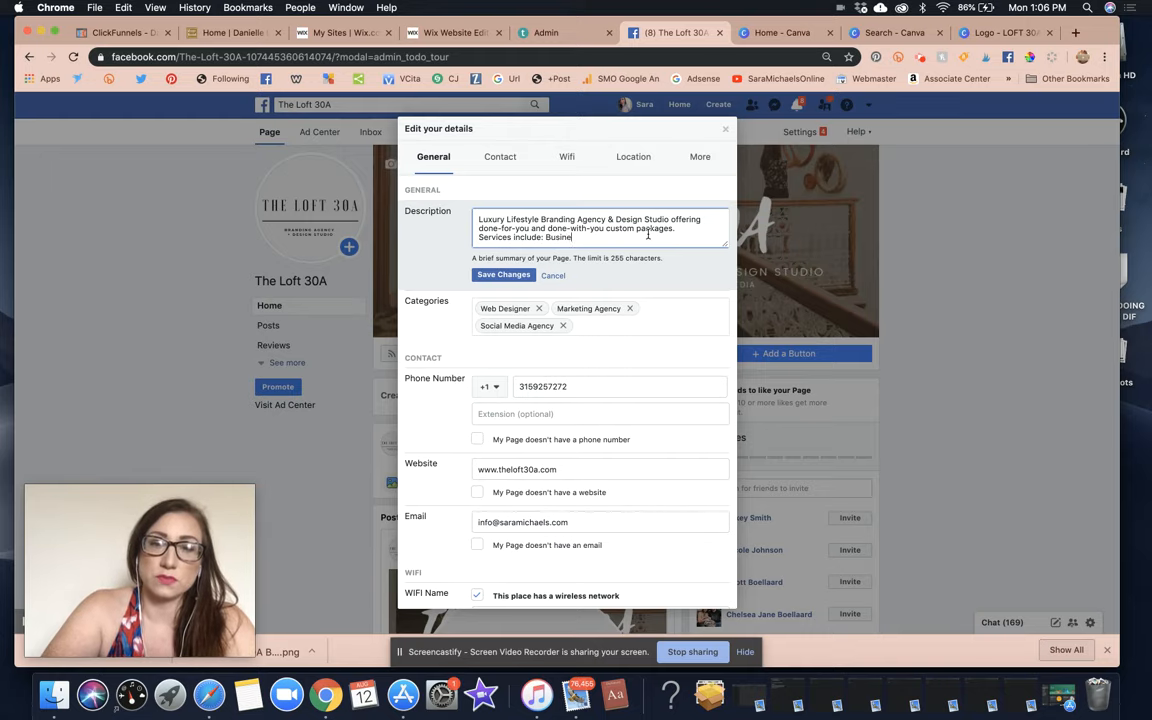
pyautogui.write('ss Consulting')
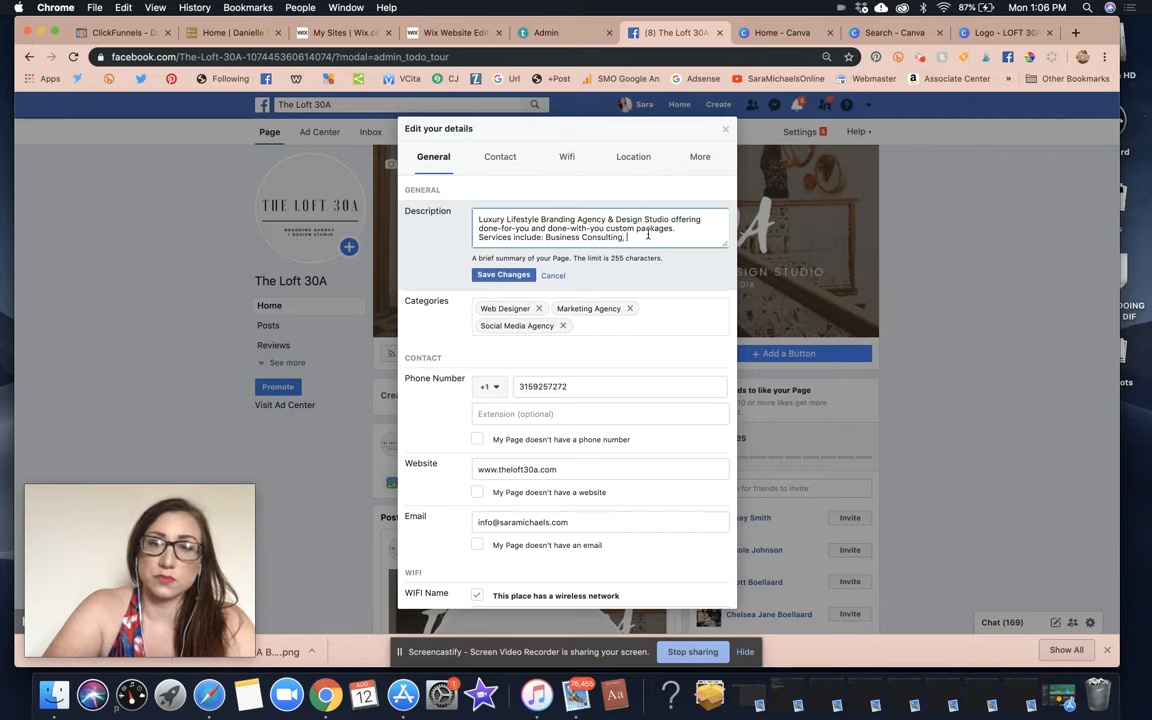
pyautogui.write(', Marketing')
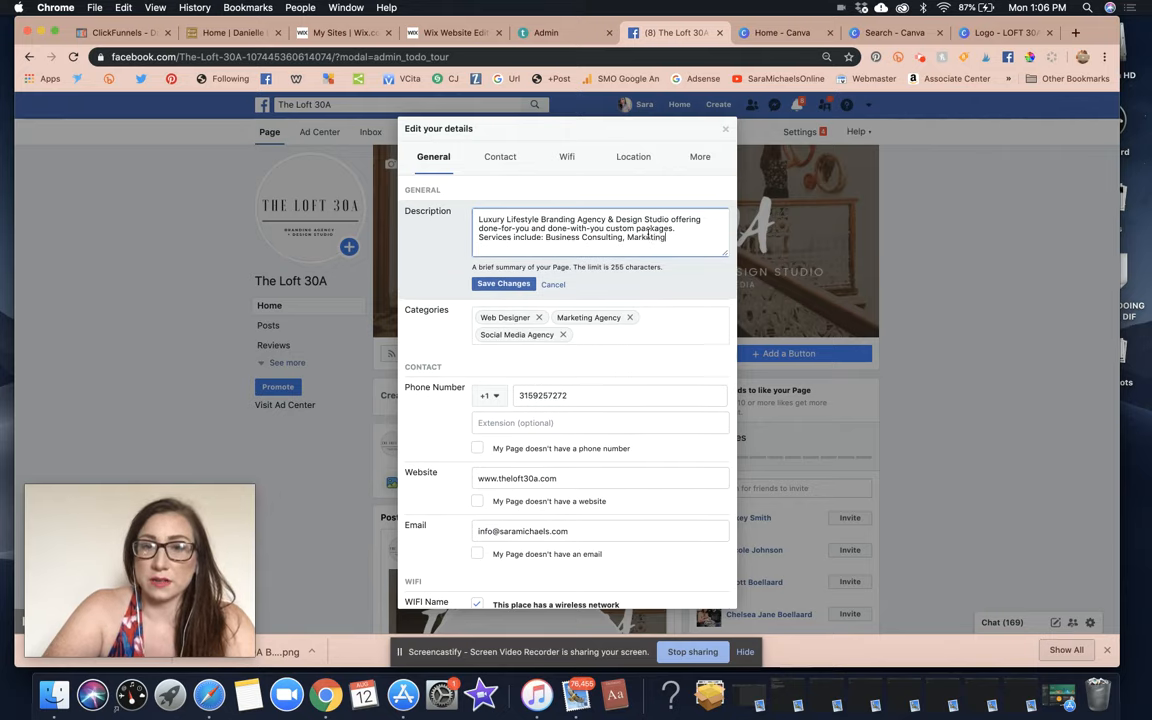
pyautogui.write(' Plan,')
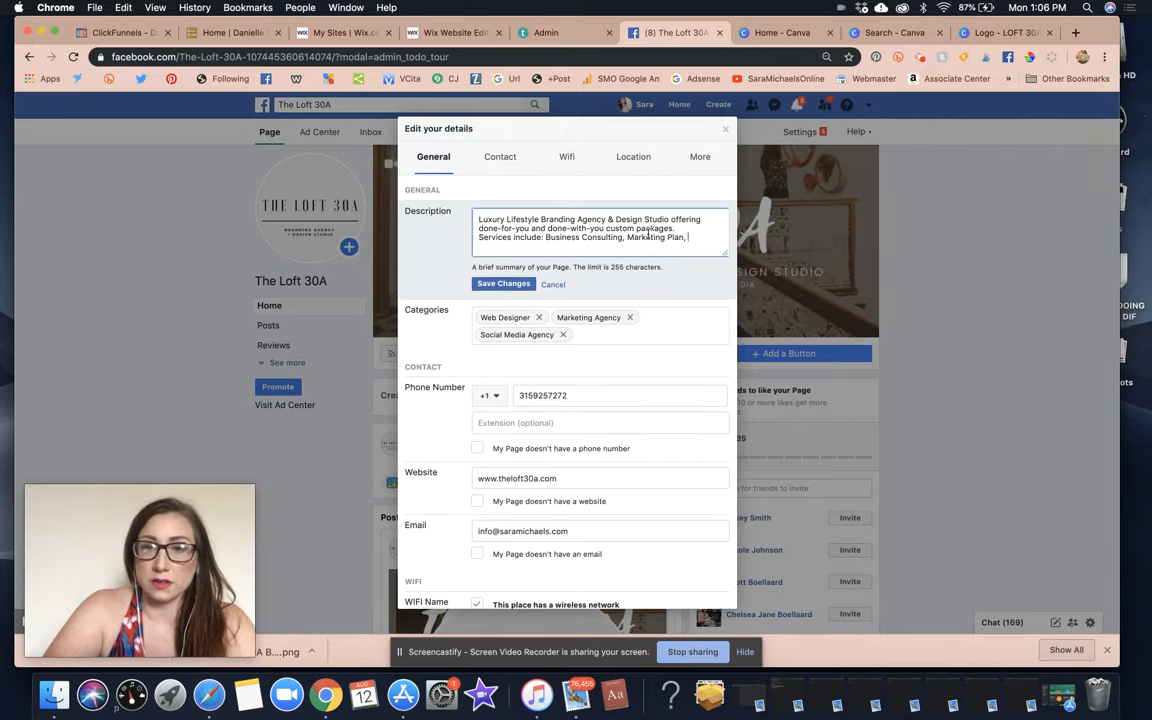
pyautogui.write(' Strategy, Social')
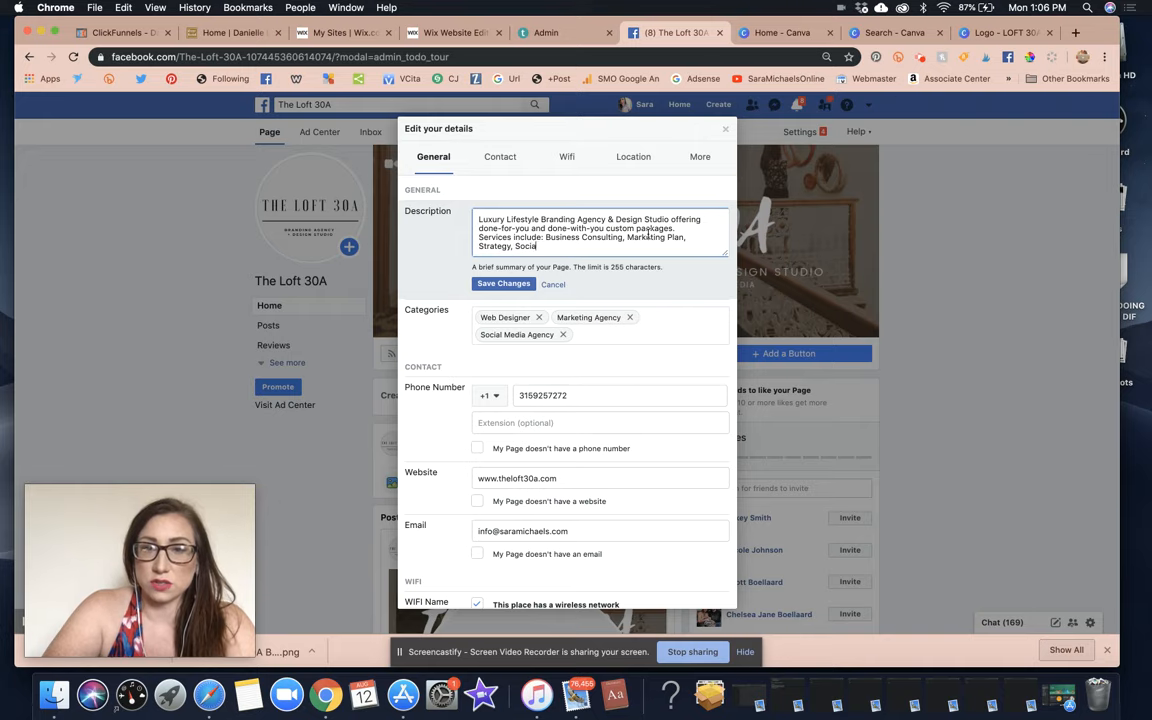
pyautogui.write(' Media Manga')
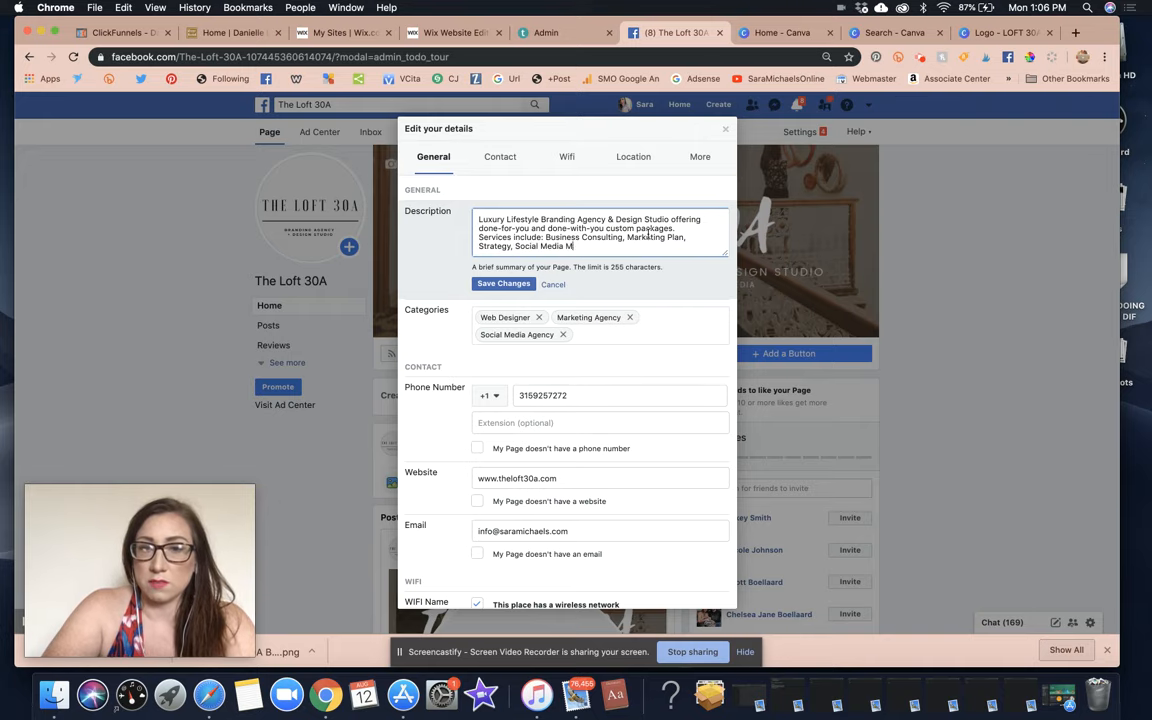
pyautogui.press('BackSpace')
pyautogui.press('BackSpace')
pyautogui.press('BackSpace')
pyautogui.write('Makeo')
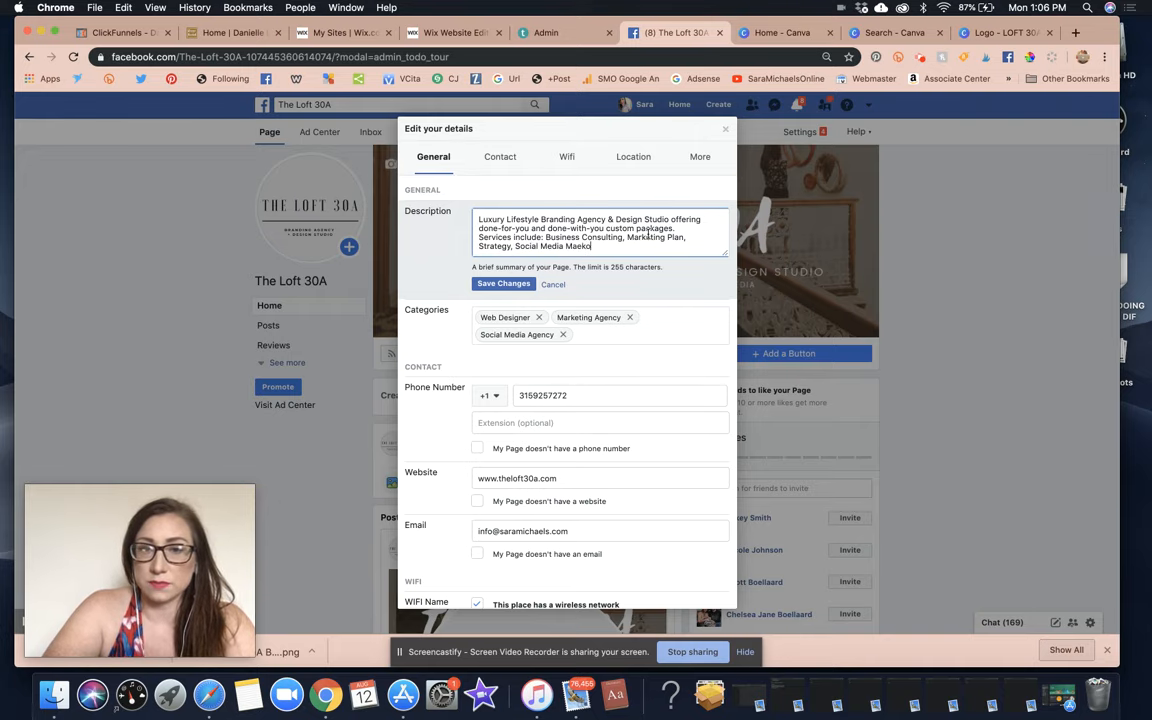
pyautogui.write('vers')
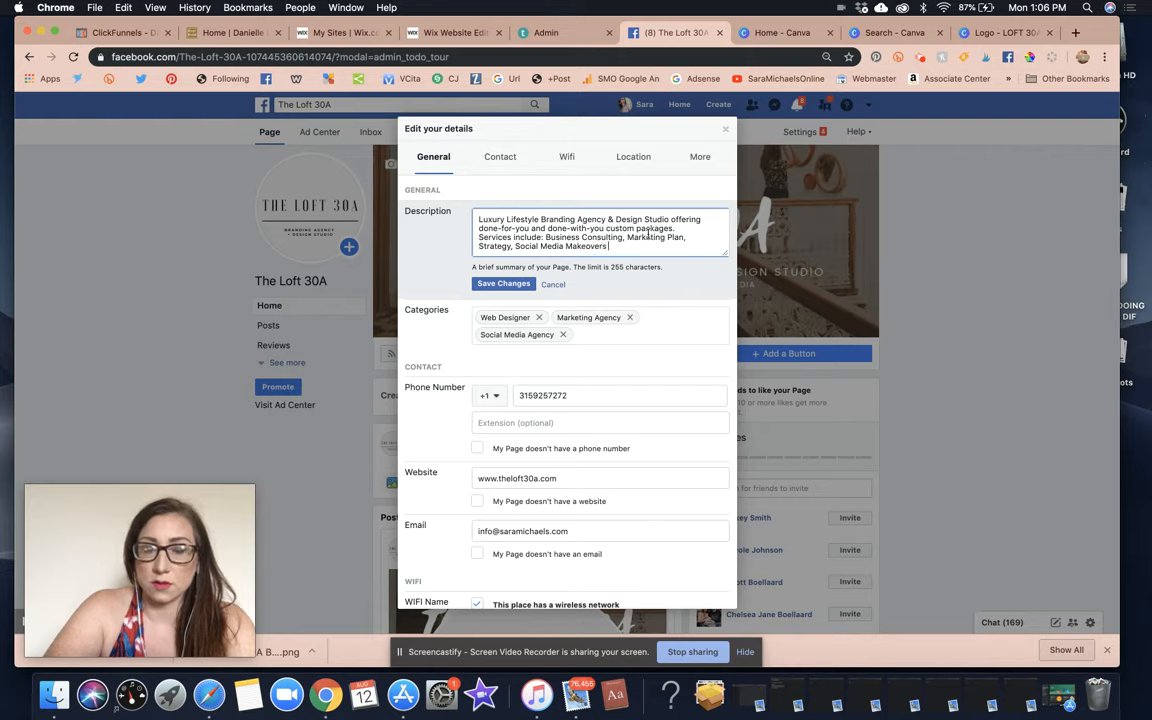
pyautogui.write(' & Takeovers,')
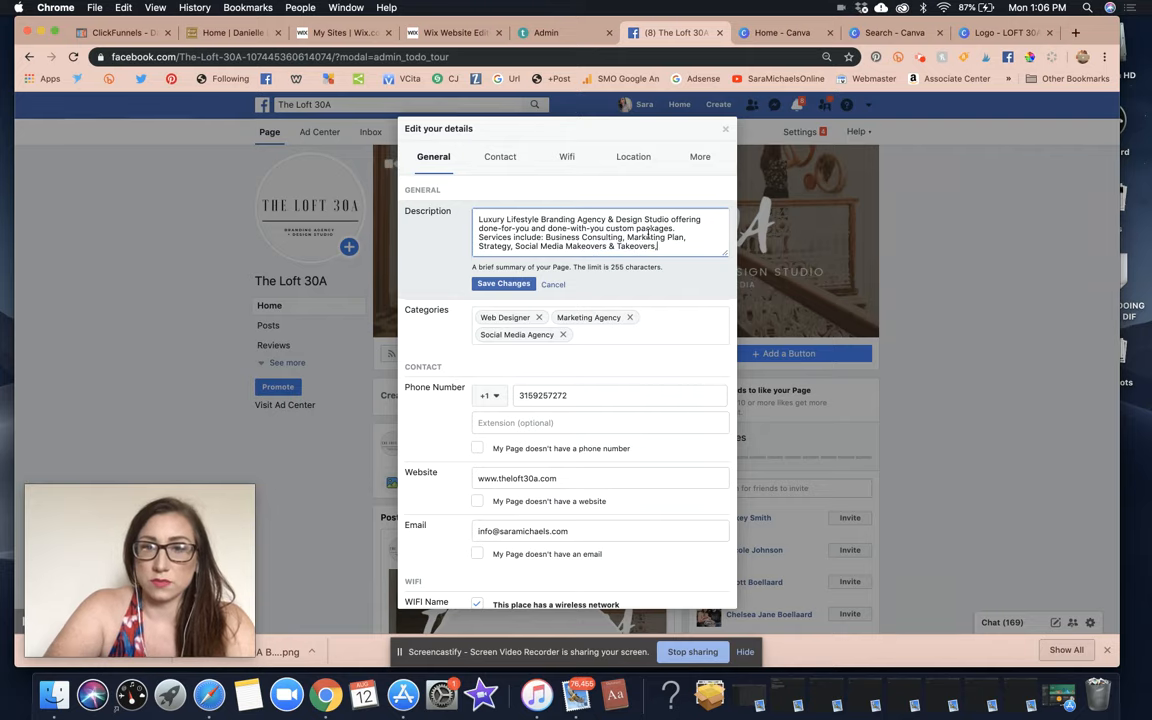
pyautogui.write(' + Website Design.')
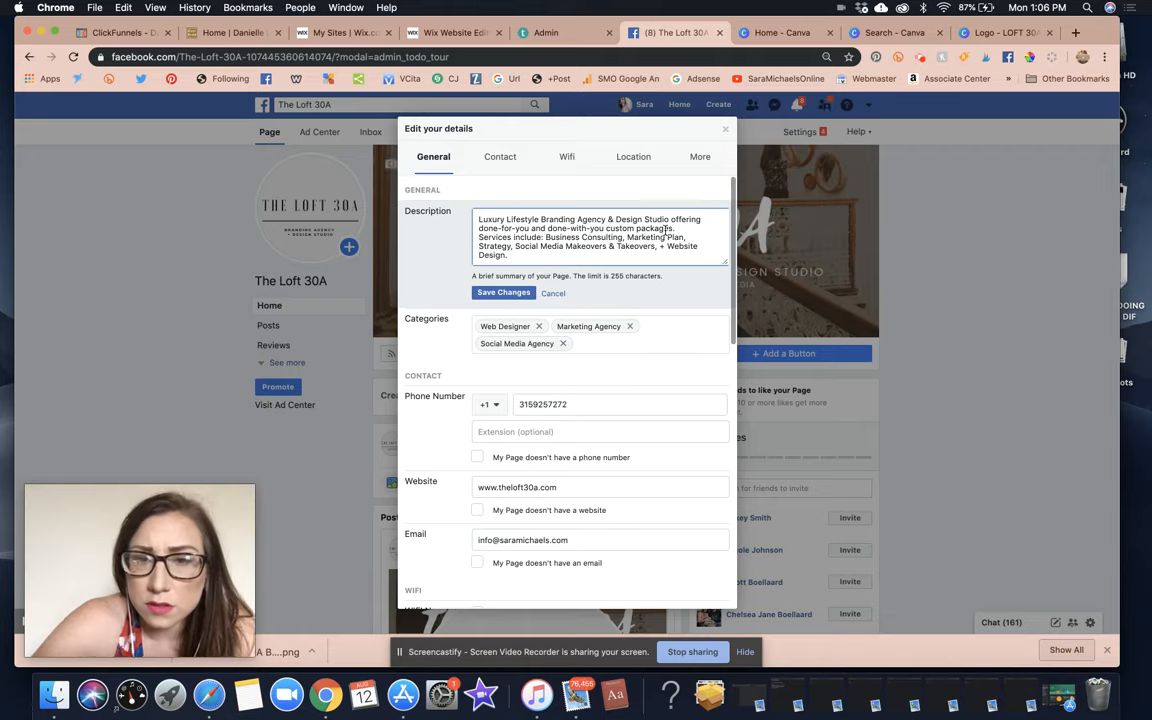
pyautogui.click(682, 229)
pyautogui.press('Return')
pyautogui.press('Return')
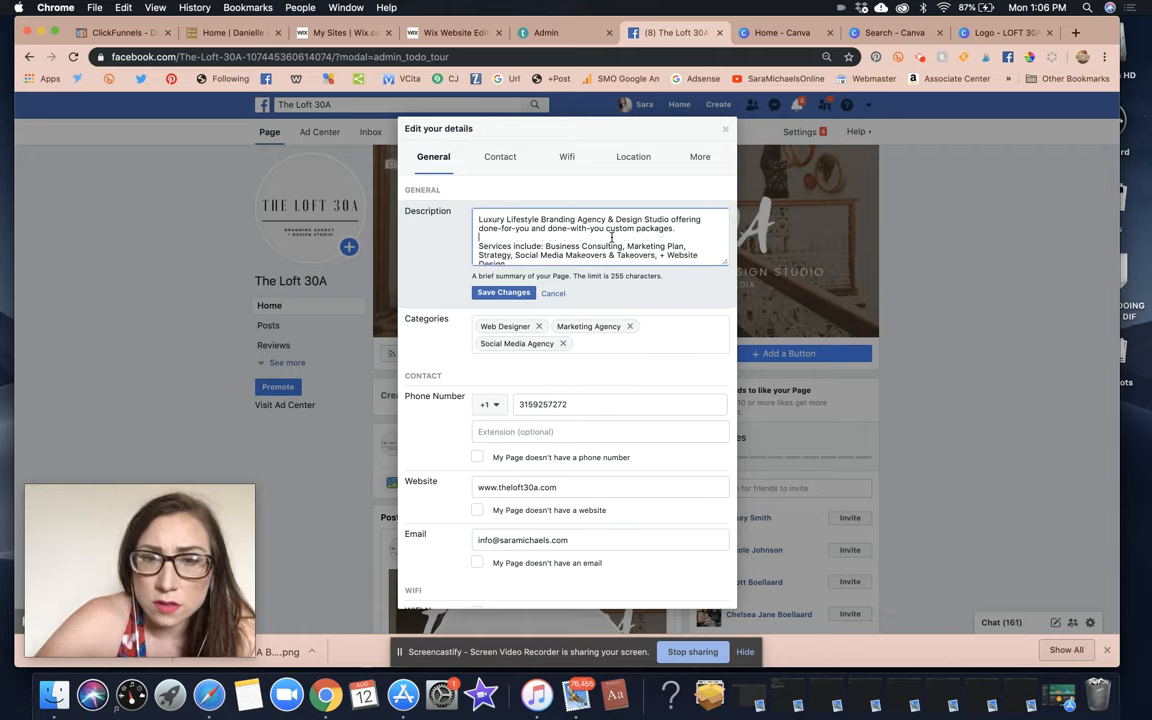
pyautogui.click(503, 292)
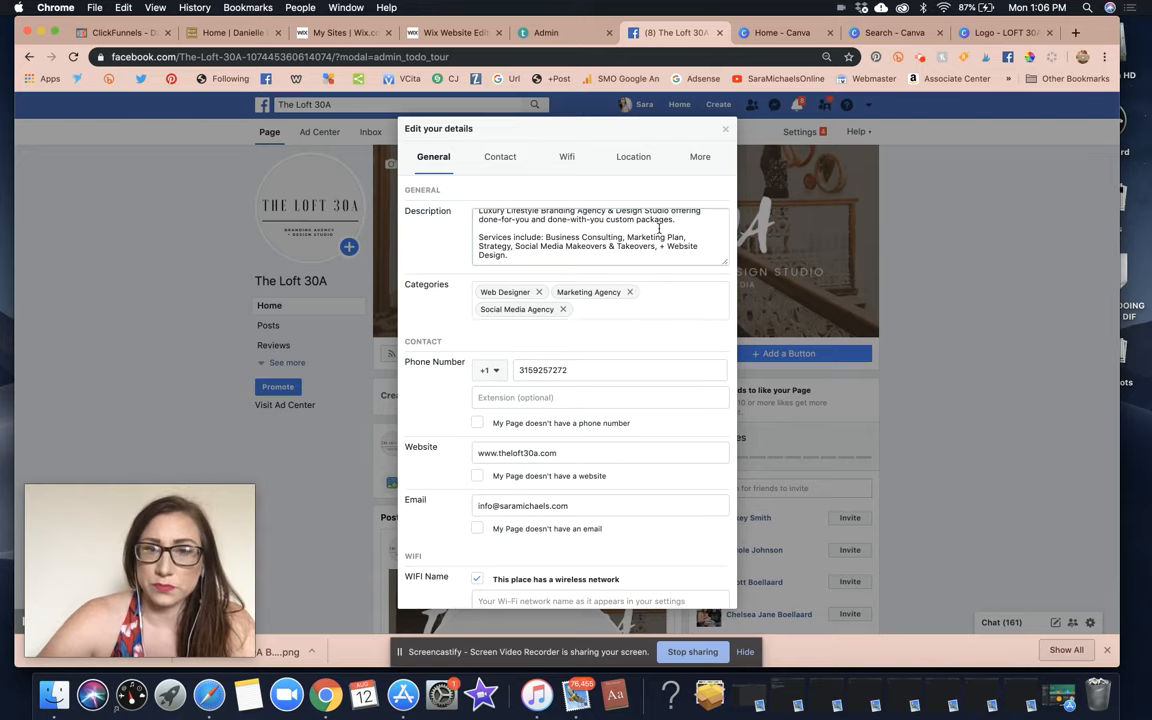
# Close the Edit your details dialog and scroll back to the top of The Loft 30A page.
pyautogui.scroll(-10, 609, 243)
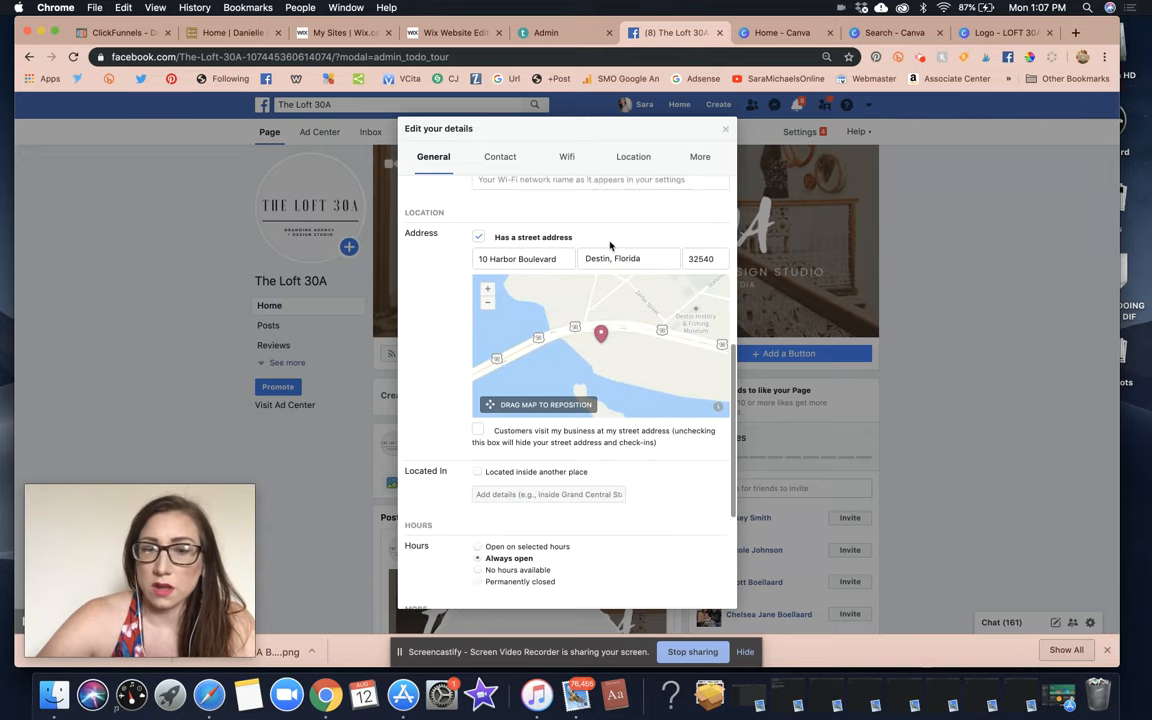
pyautogui.scroll(10, 610, 244)
pyautogui.click(742, 114)
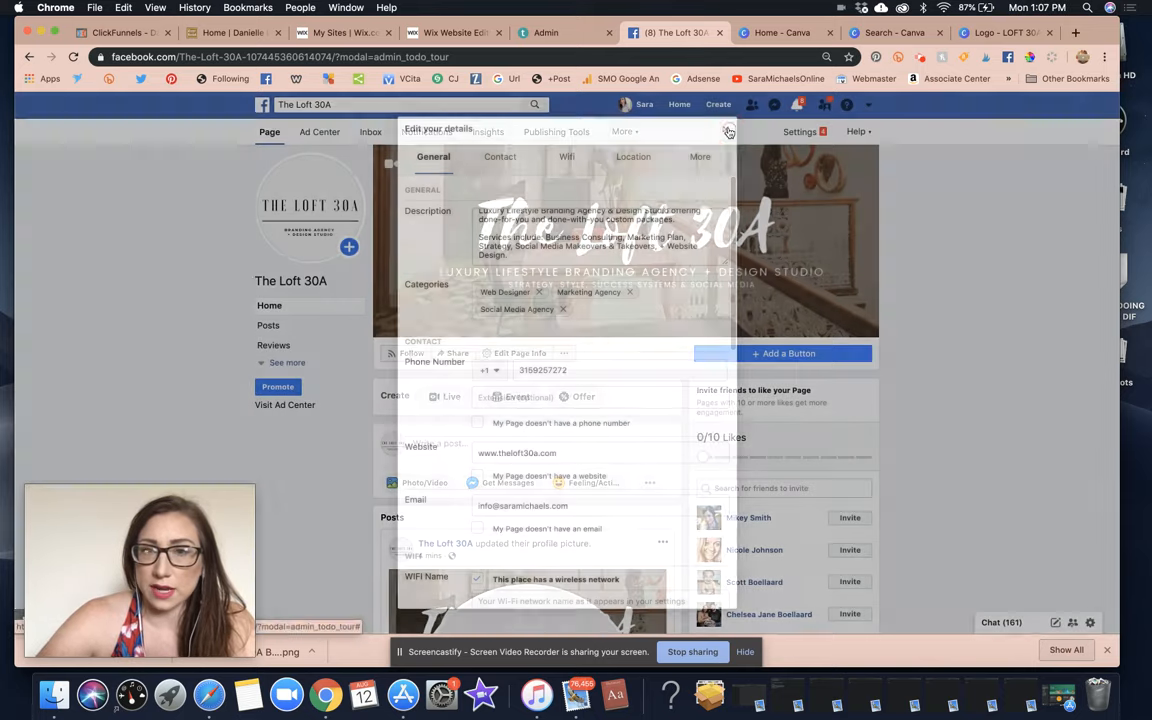
pyautogui.scroll(-10, 941, 420)
pyautogui.scroll(3, 941, 420)
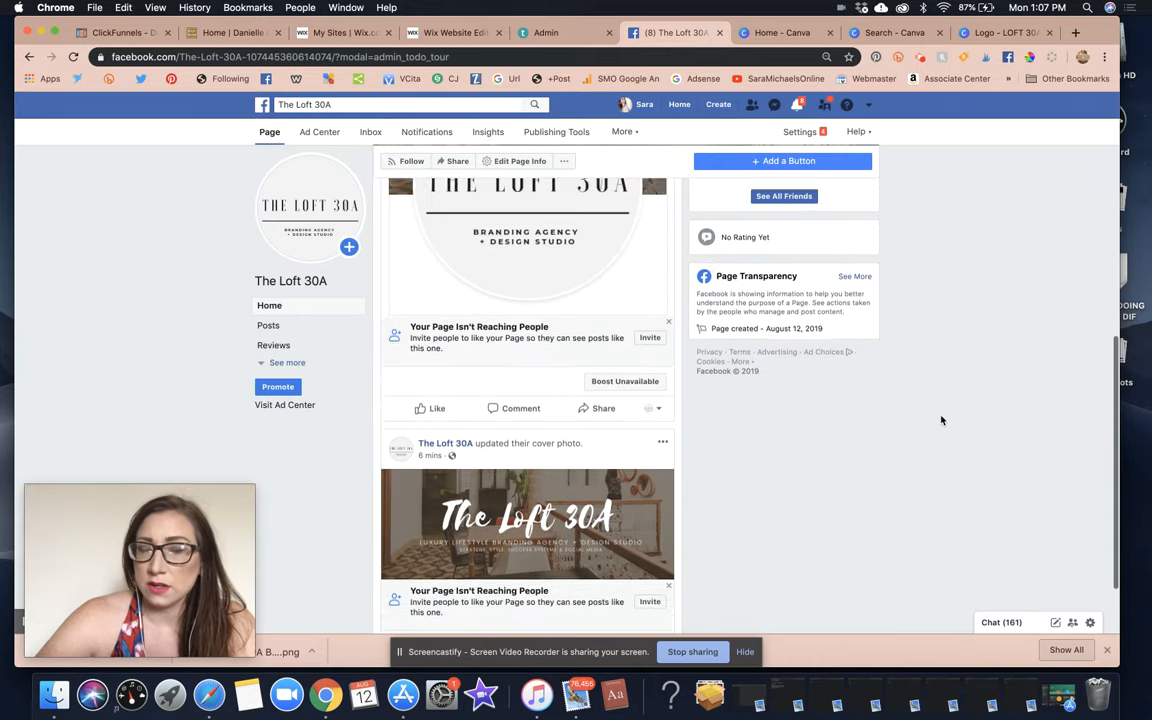
pyautogui.scroll(10, 552, 283)
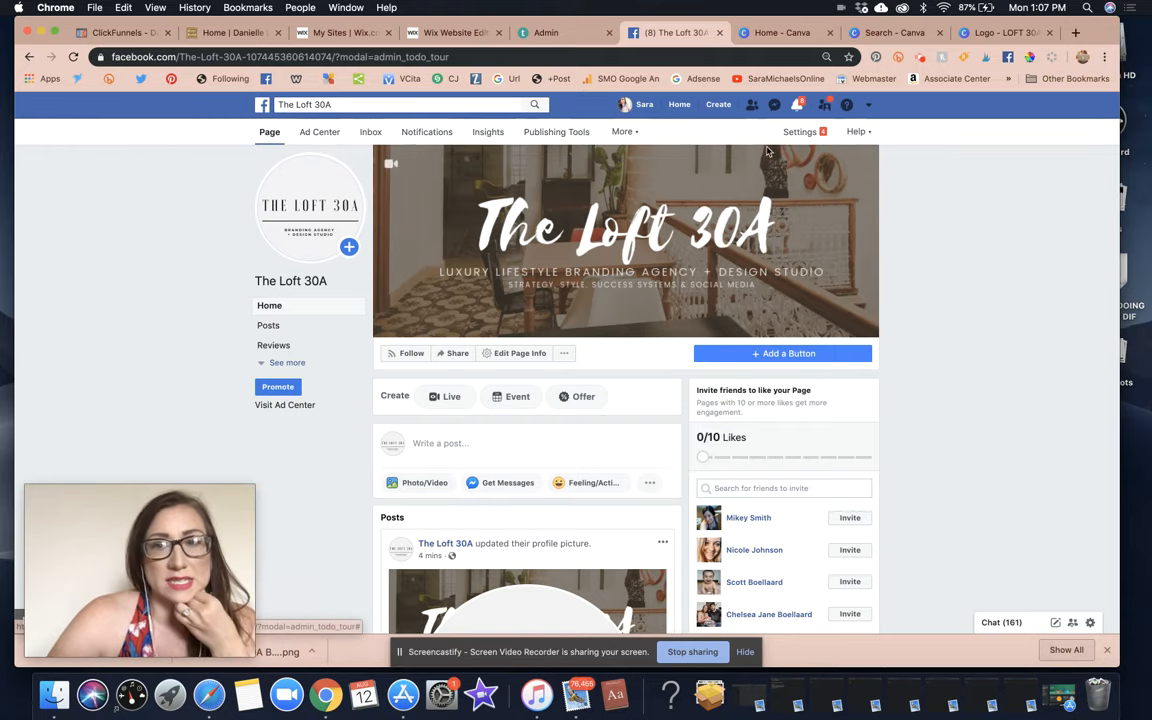
# Review The Loft 30A's Ad Center advertising summary.
pyautogui.click(314, 140)
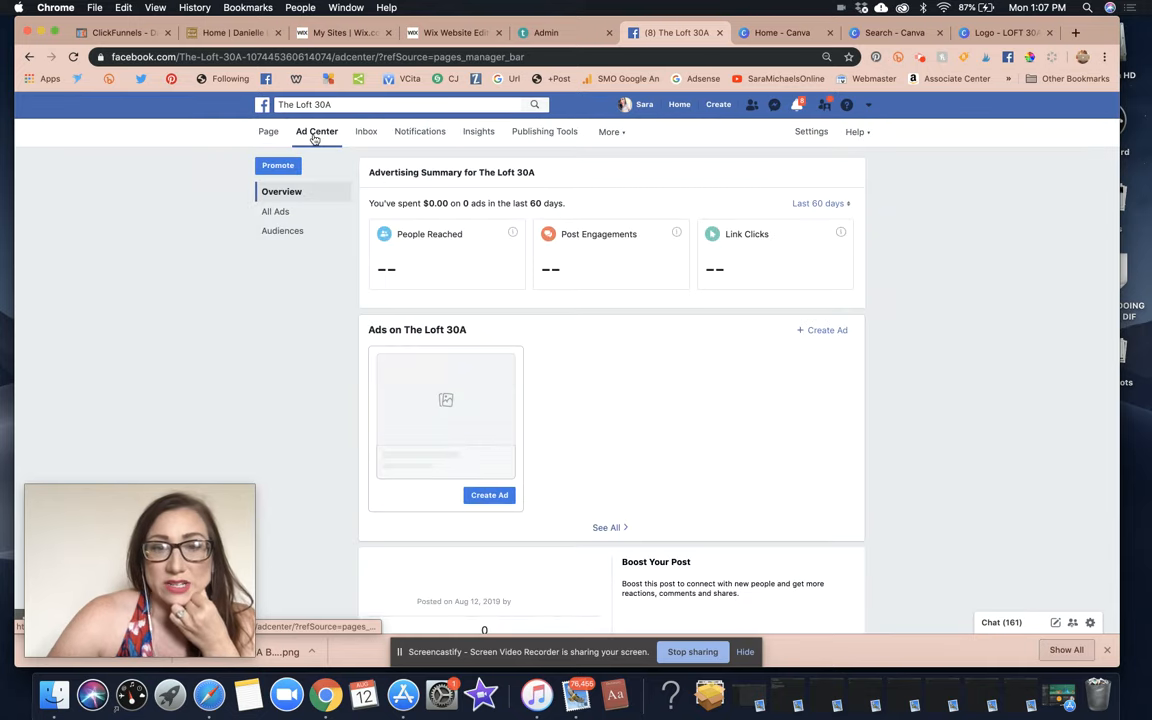
pyautogui.scroll(-3, 769, 344)
pyautogui.scroll(3, 769, 344)
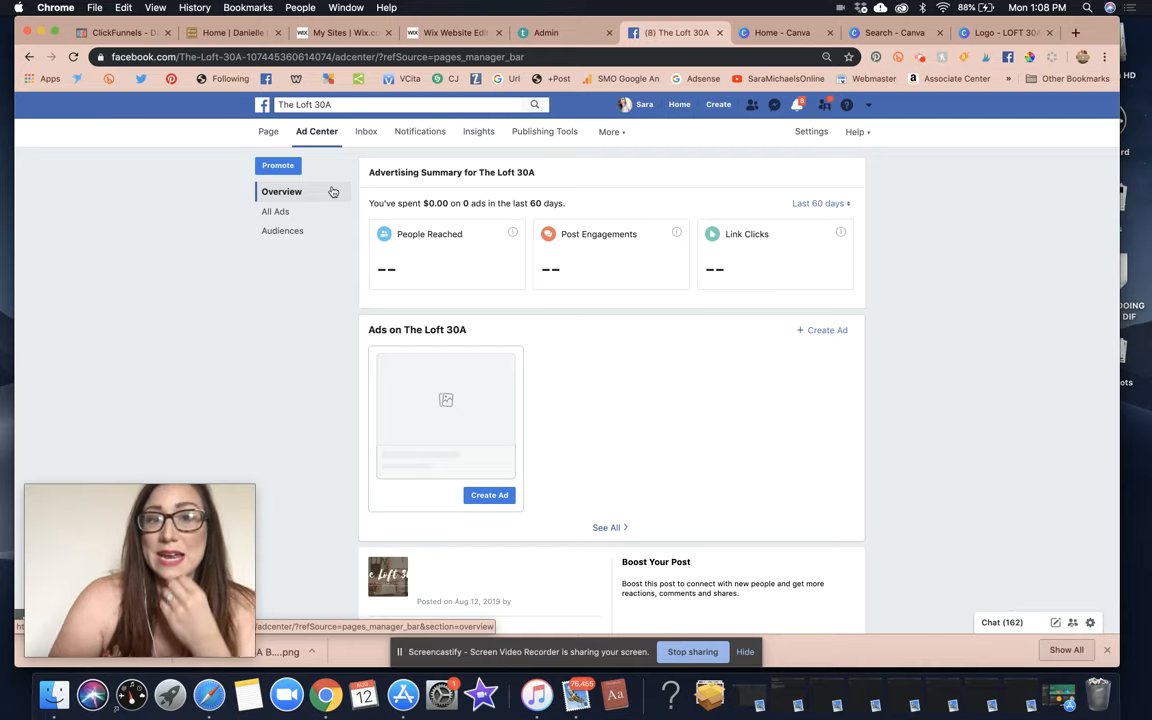
# Check the Inbox's Facebook and Instagram sections, then go to Notifications.
pyautogui.click(365, 136)
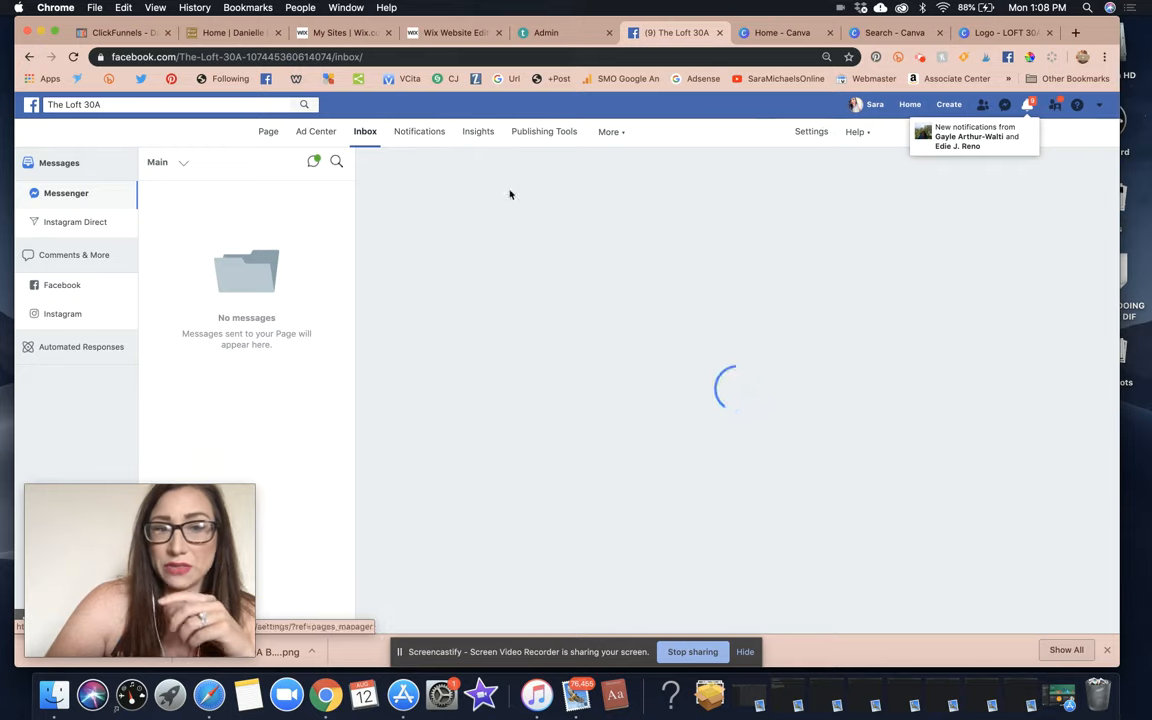
pyautogui.click(62, 286)
pyautogui.click(75, 317)
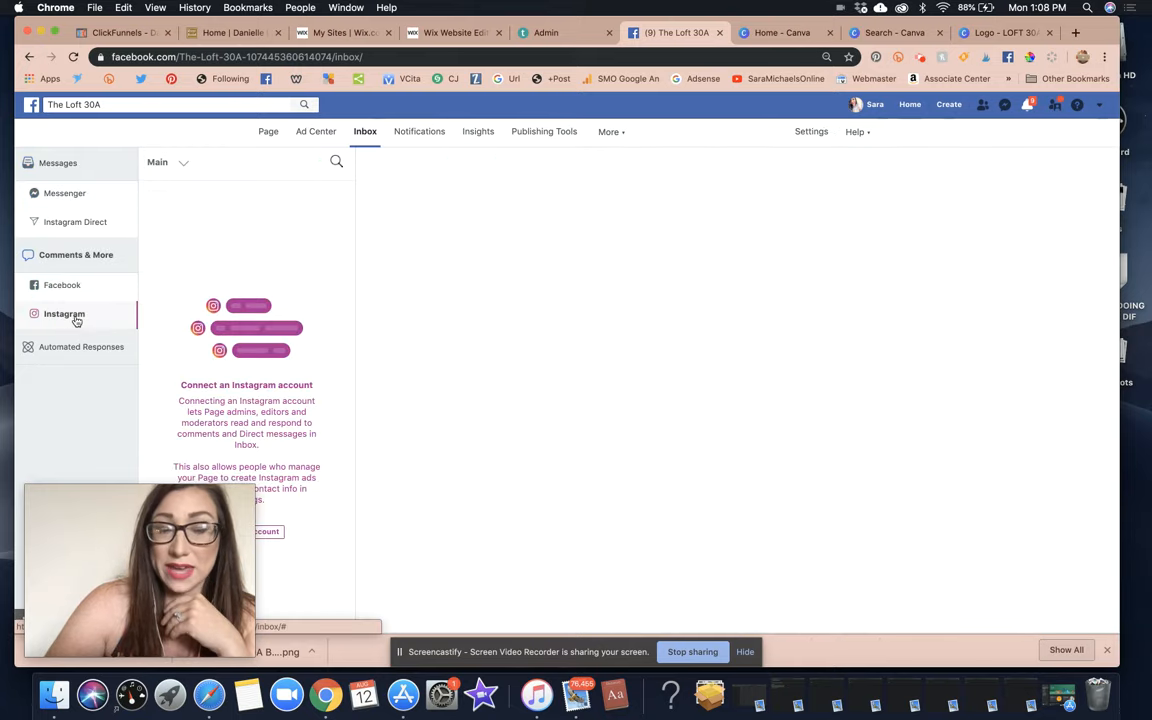
pyautogui.click(423, 144)
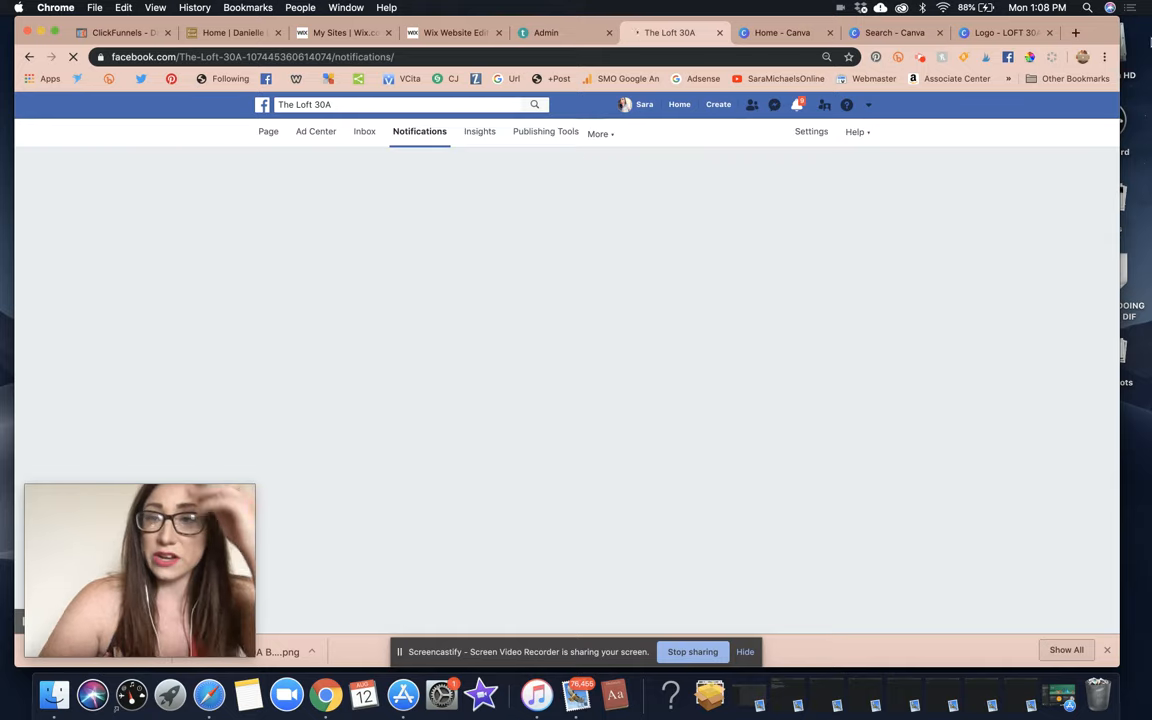
# Search Google for 'facebook creator studio' in a new browser tab.
pyautogui.click(1075, 33)
pyautogui.write('crab')
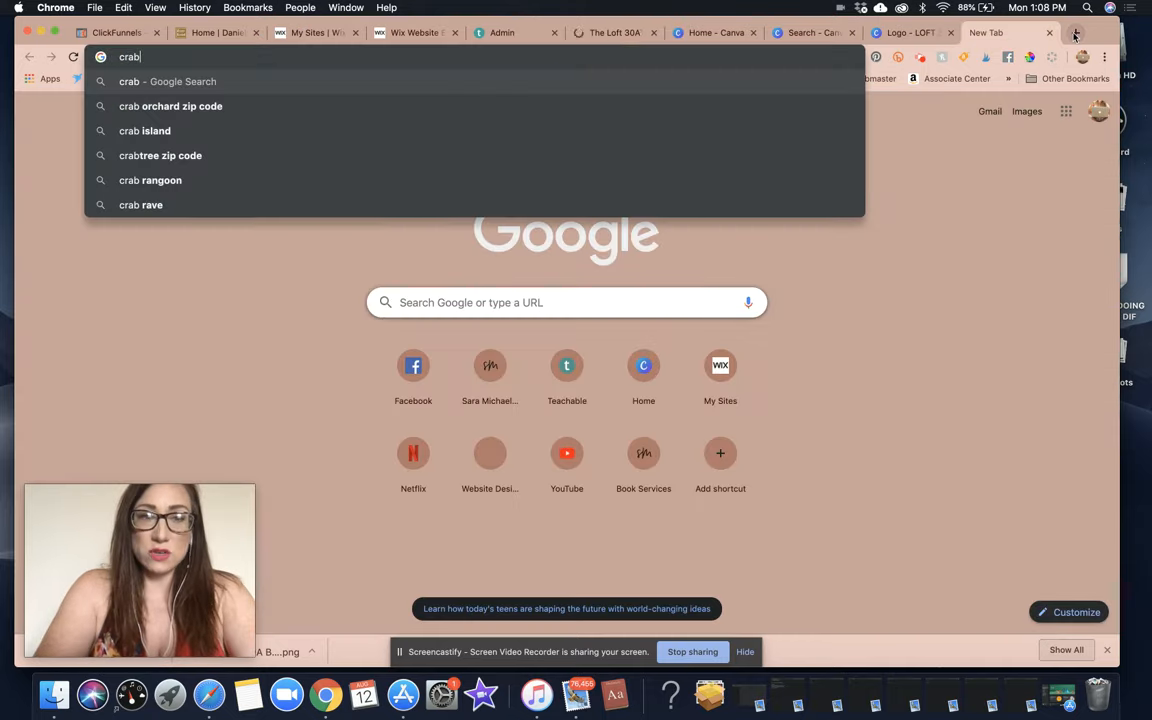
pyautogui.press('BackSpace')
pyautogui.press('BackSpace')
pyautogui.press('BackSpace')
pyautogui.press('BackSpace')
pyautogui.write('facebo')
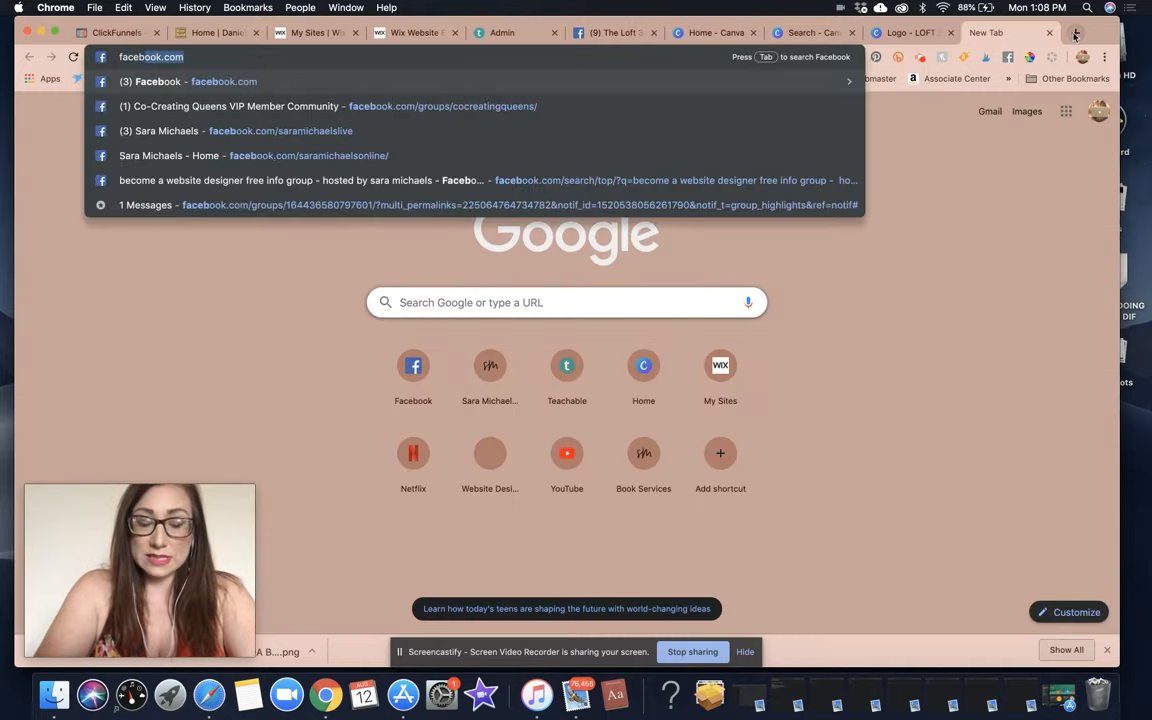
pyautogui.write('ok creator studio')
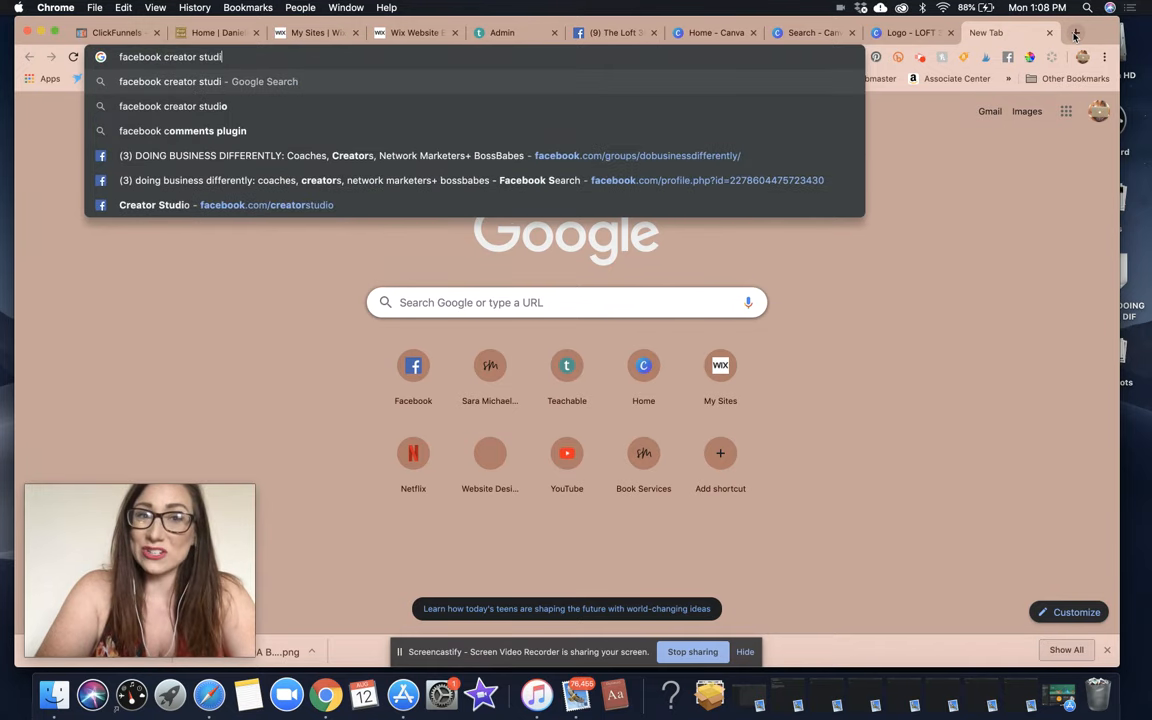
pyautogui.press('Return')
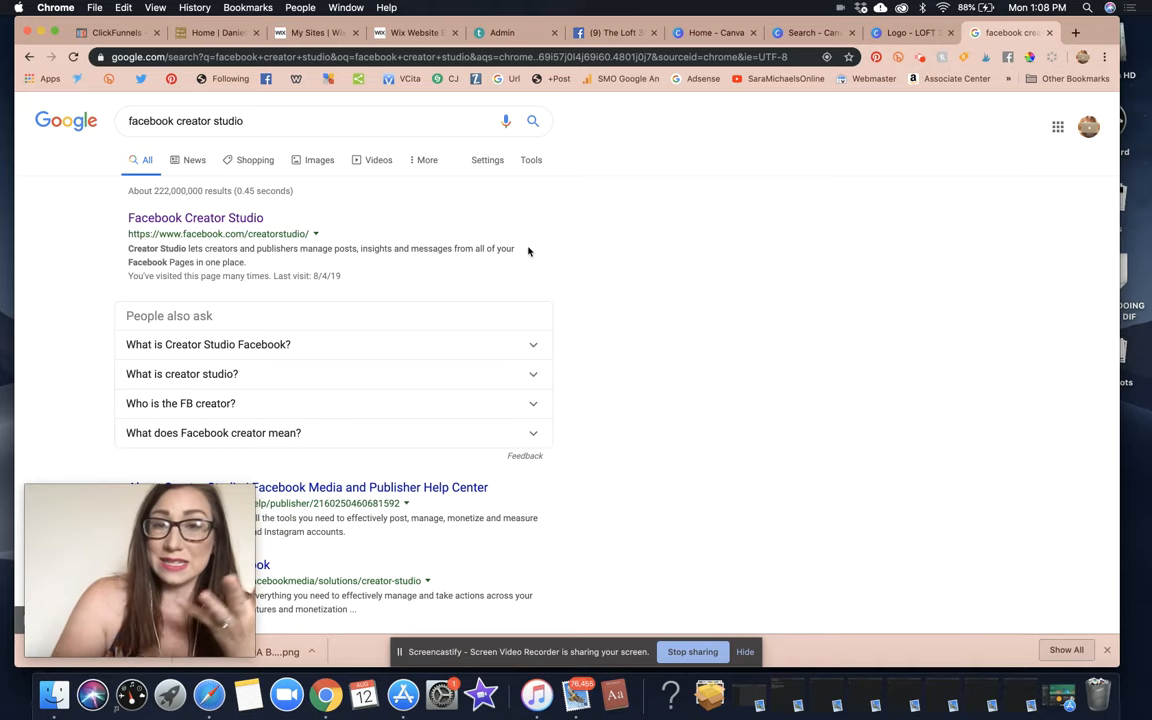
# Return to The Loft 30A tab and glance at Insights and Publishing Tools.
pyautogui.click(620, 34)
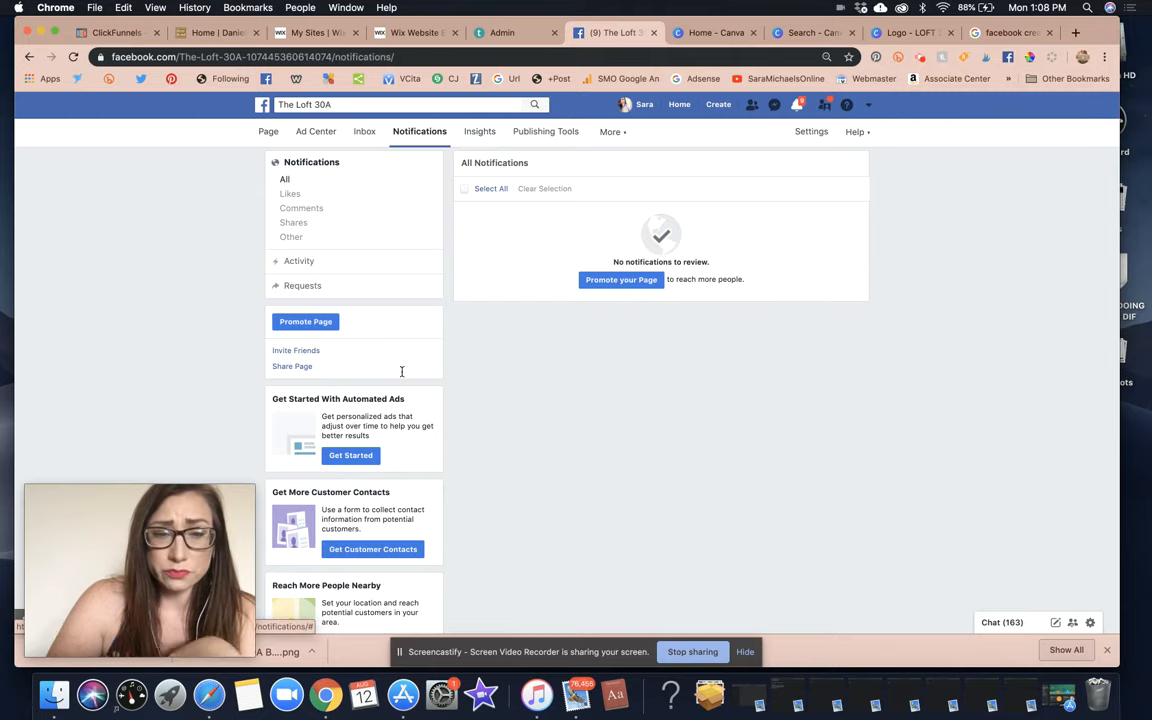
pyautogui.click(486, 136)
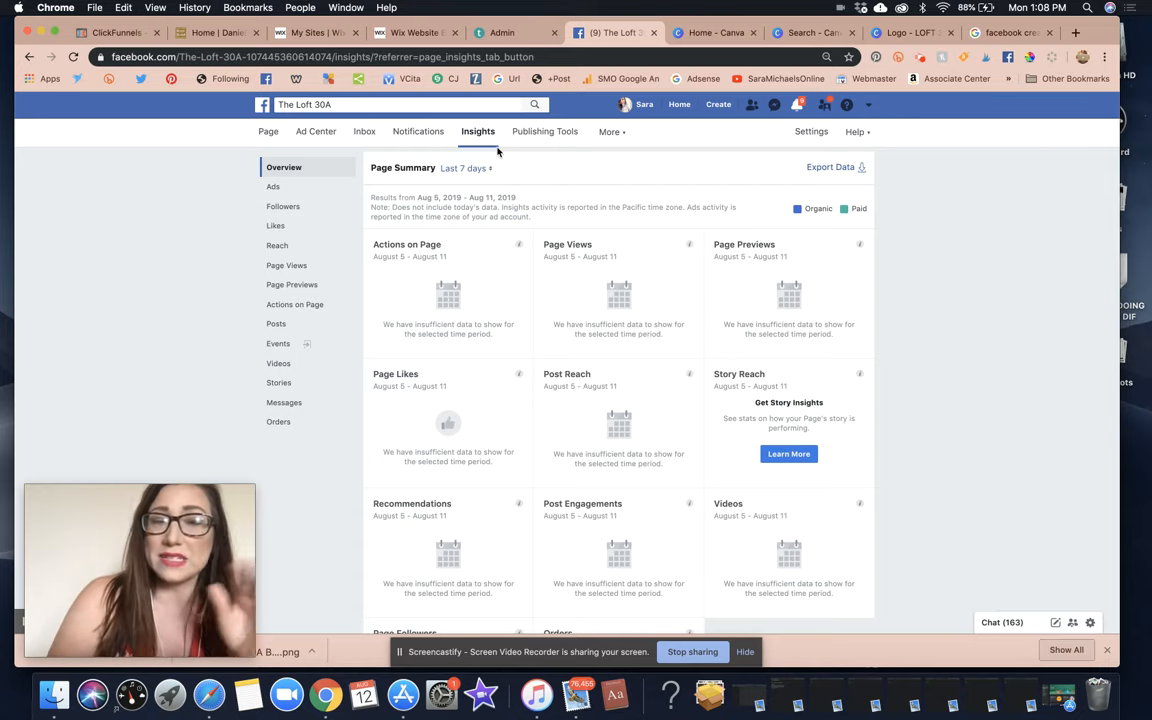
pyautogui.click(555, 132)
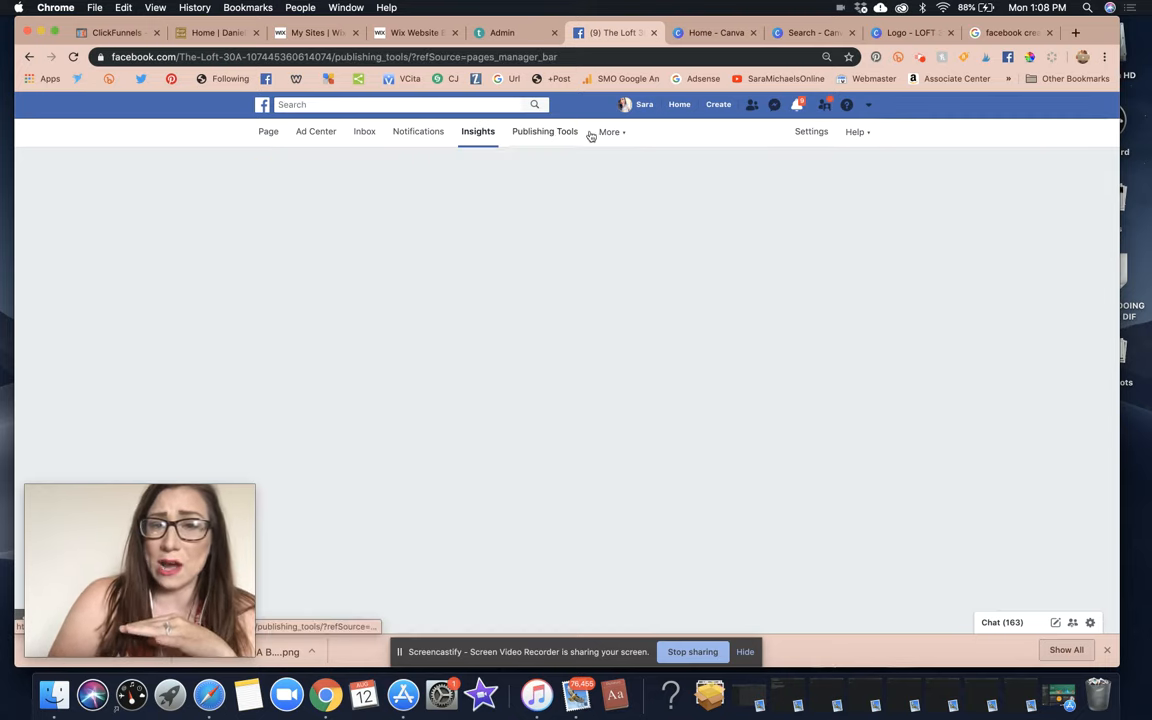
# Open the page Settings and scroll through the General settings list.
pyautogui.moveTo(615, 138)
pyautogui.click(814, 138)
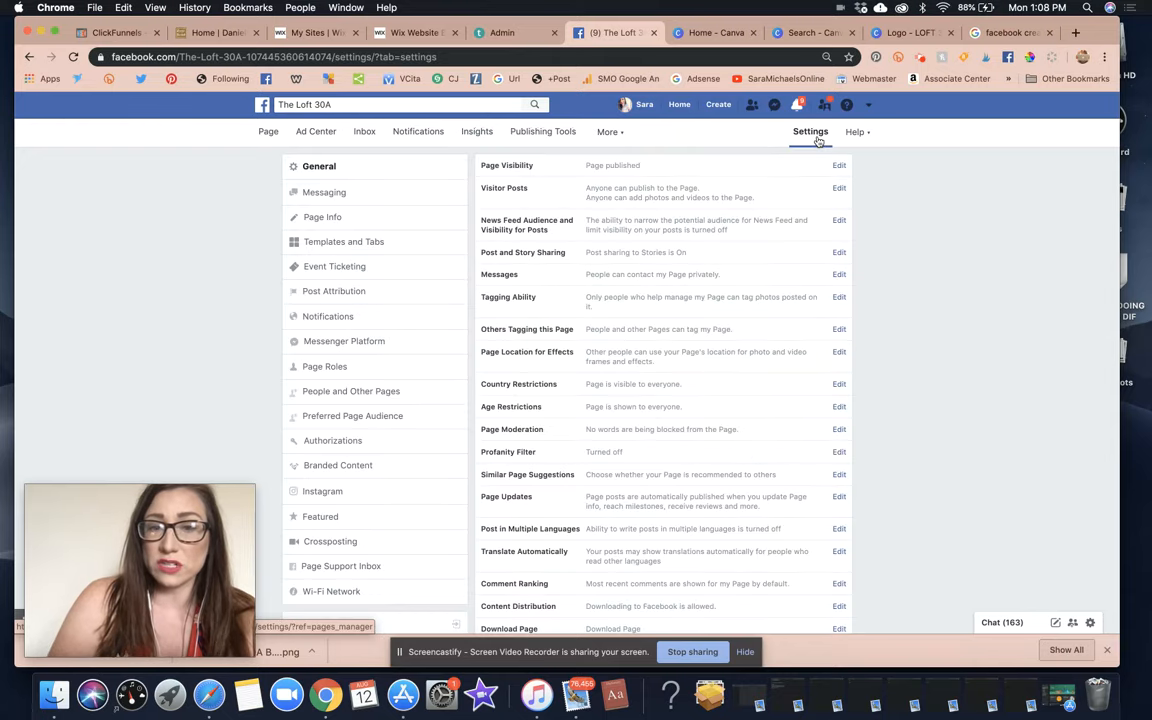
pyautogui.scroll(-2, 843, 407)
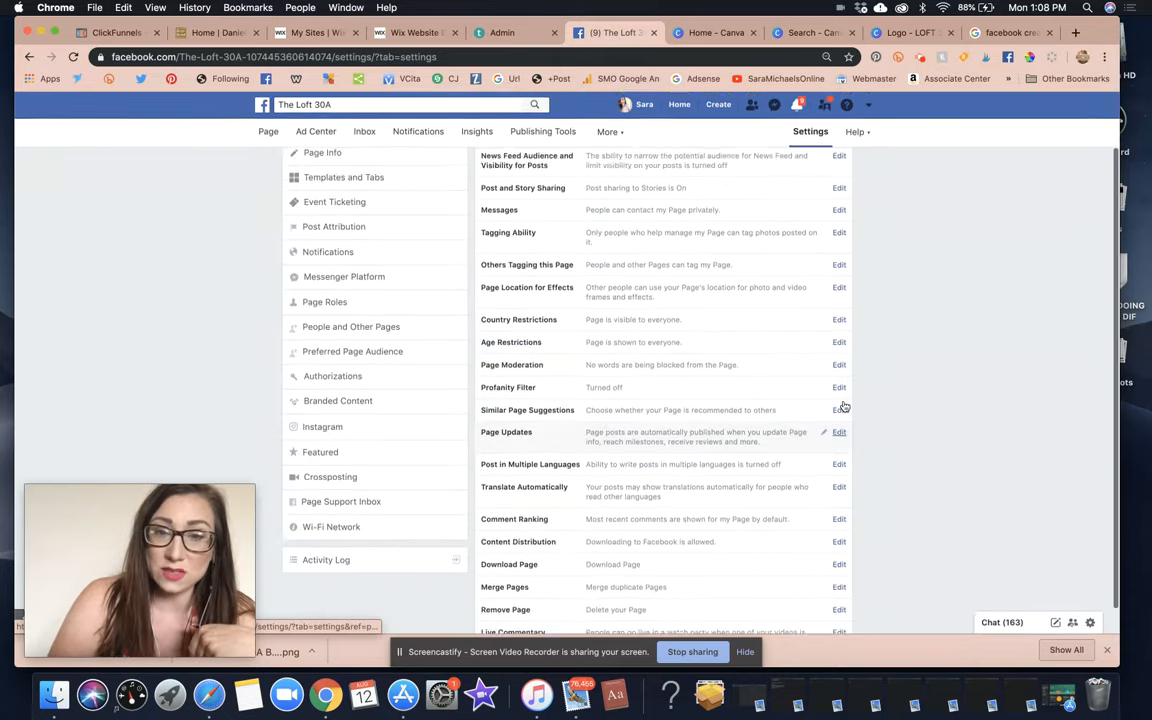
pyautogui.scroll(2, 843, 405)
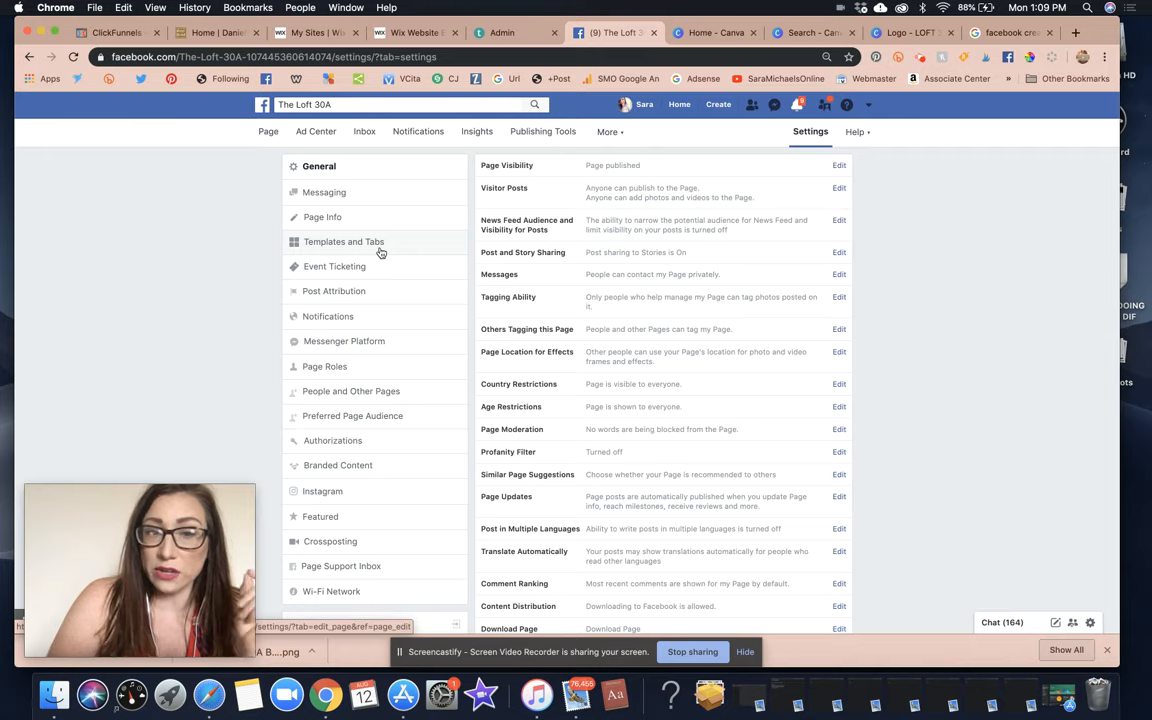
pyautogui.scroll(-1, 718, 381)
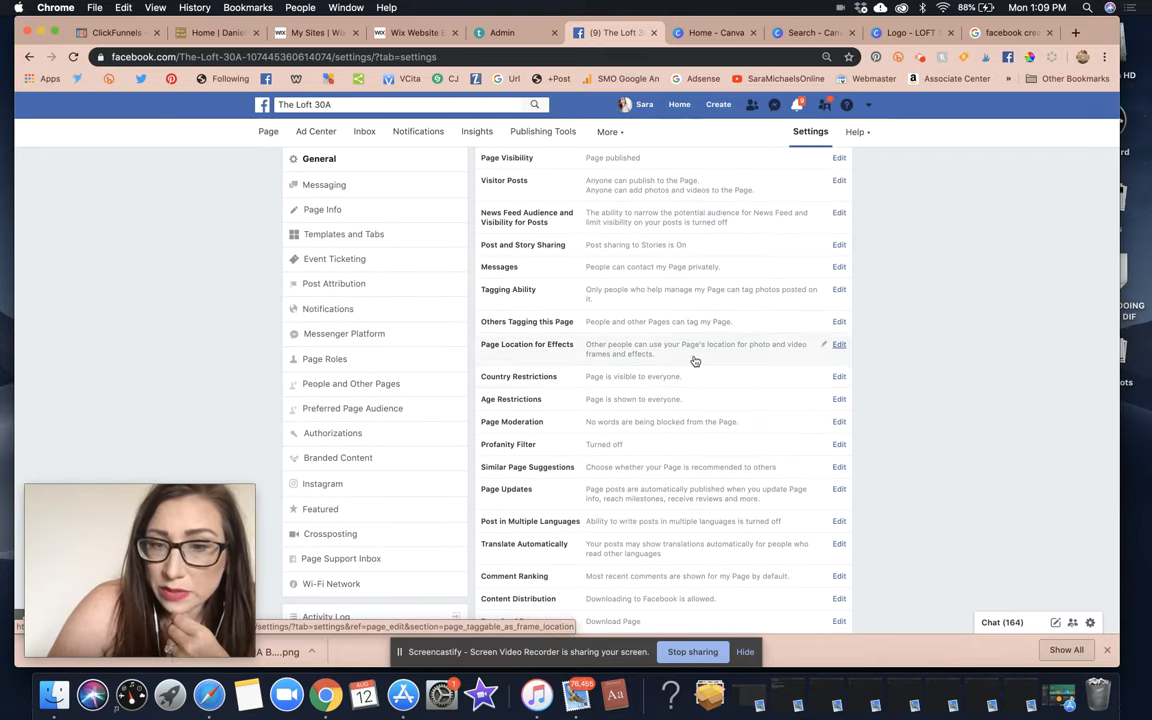
pyautogui.scroll(-5, 695, 361)
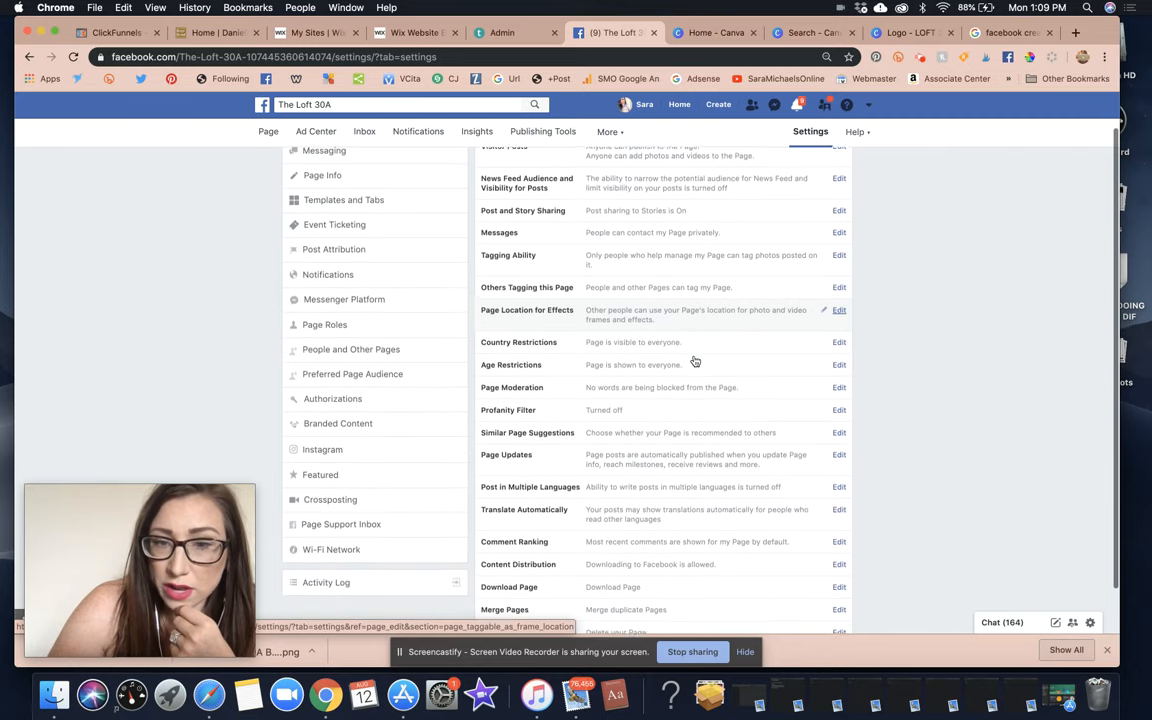
pyautogui.scroll(-1, 695, 361)
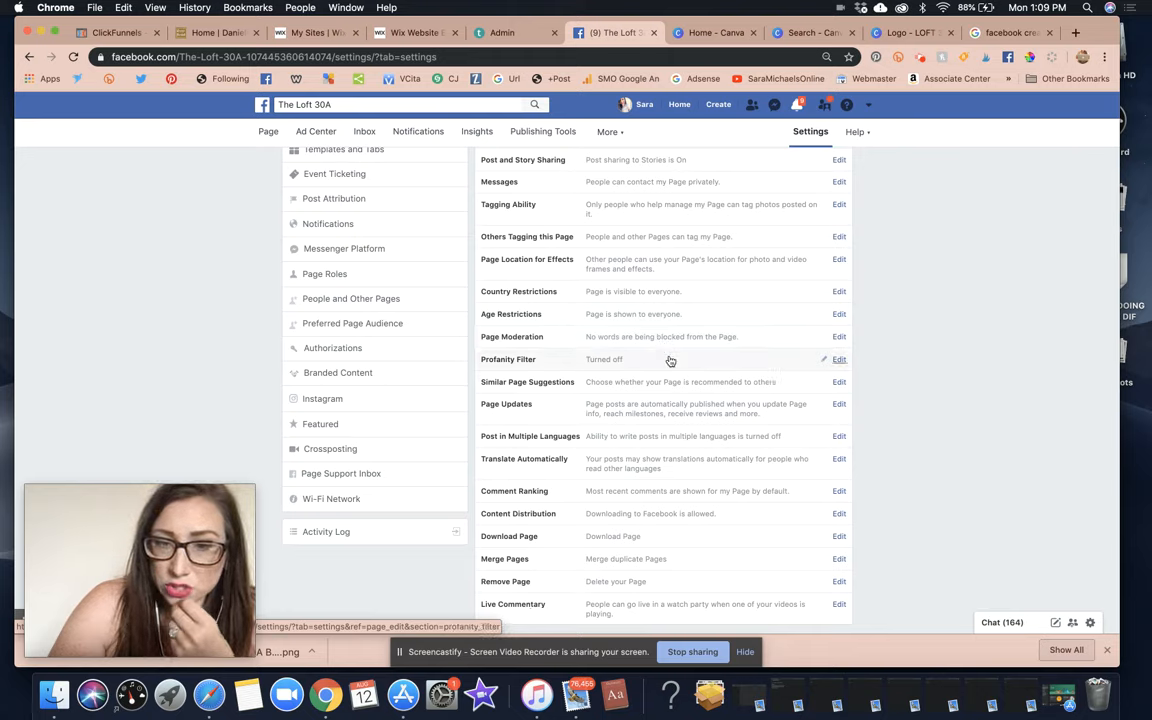
# Inspect Similar Page Suggestions and Comment Ranking in General settings, leaving Comment Ranking unchanged.
pyautogui.click(830, 384)
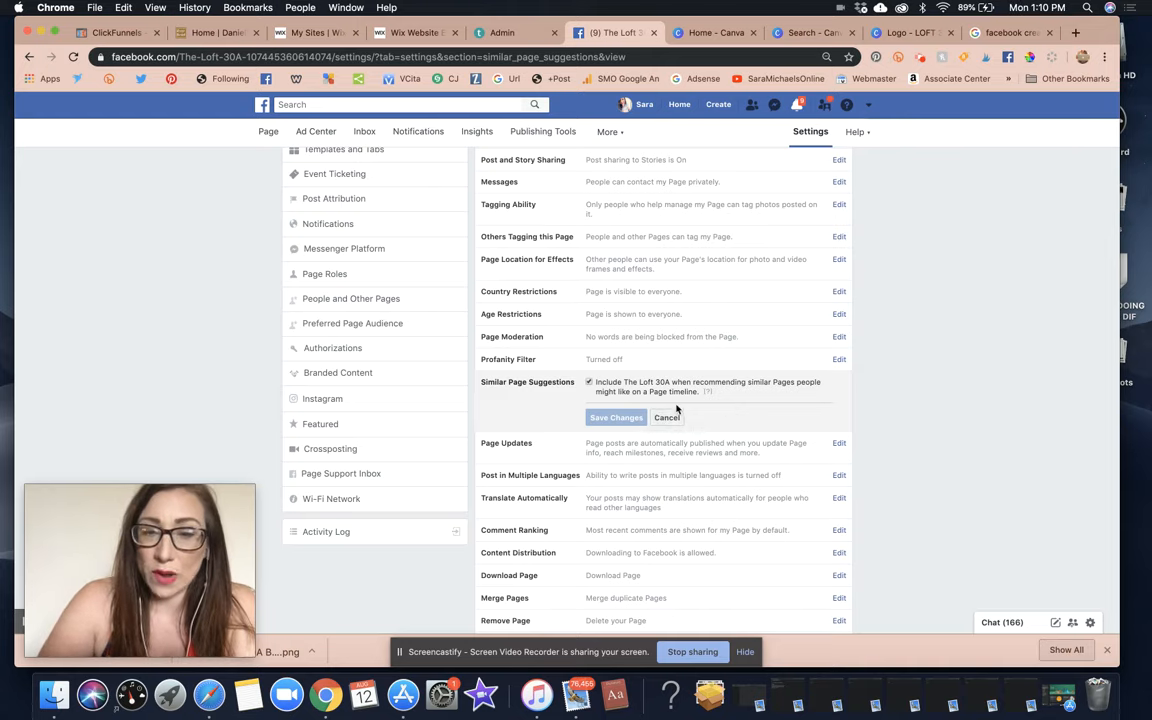
pyautogui.scroll(-1, 847, 397)
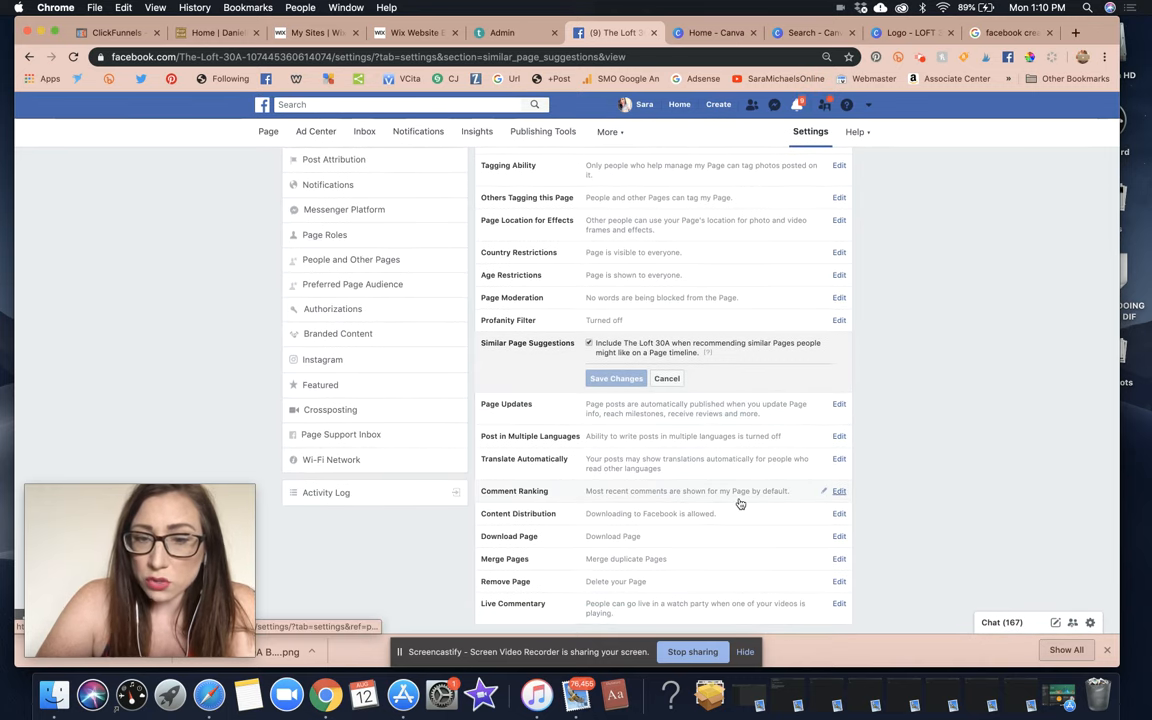
pyautogui.click(839, 492)
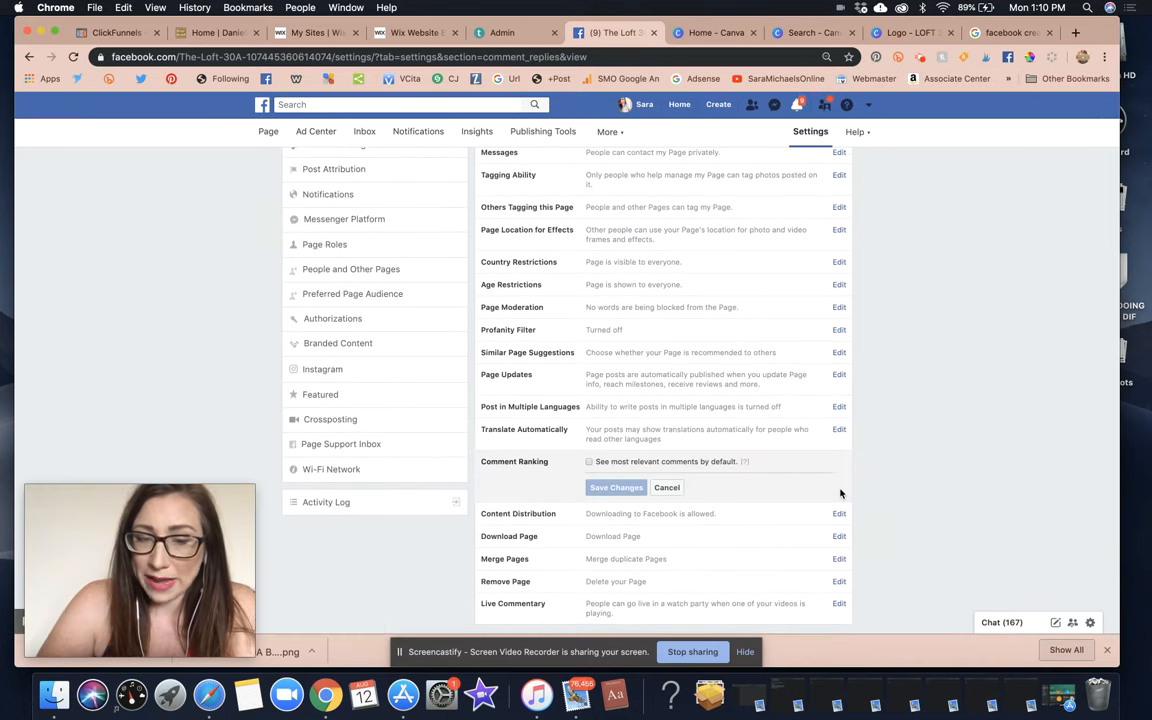
pyautogui.click(677, 490)
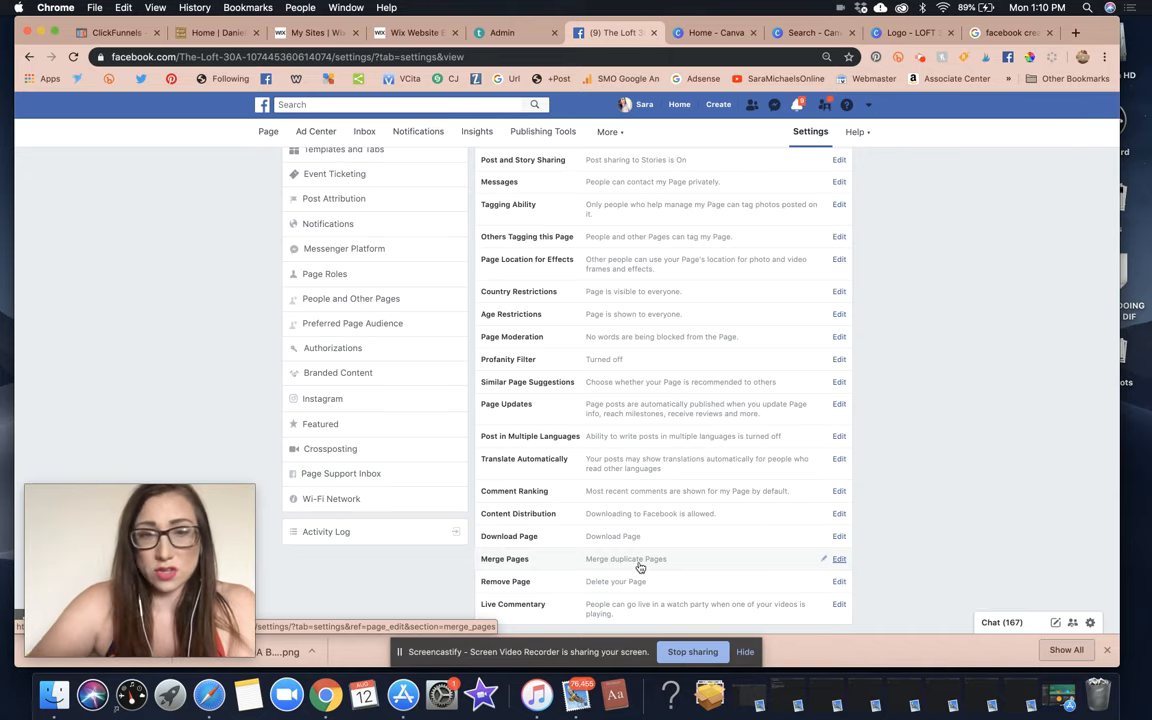
pyautogui.scroll(2, 640, 567)
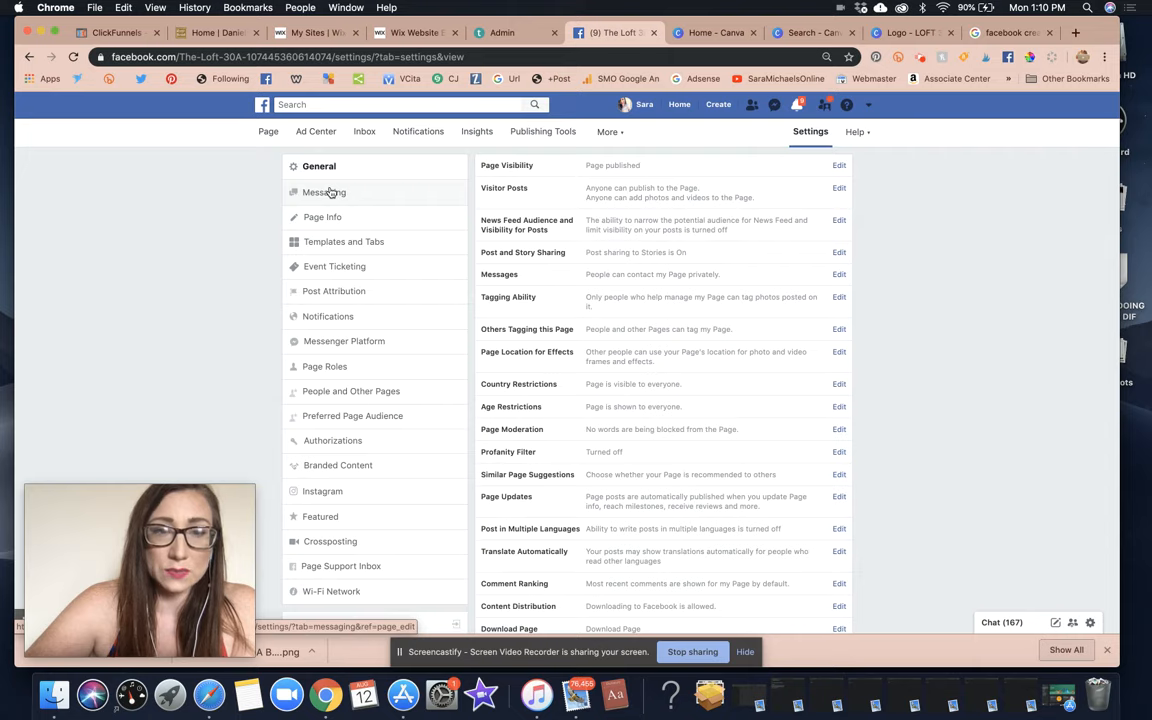
# Scroll through the Page Info fields, then view Templates and Tabs with the Movies template current.
pyautogui.click(318, 216)
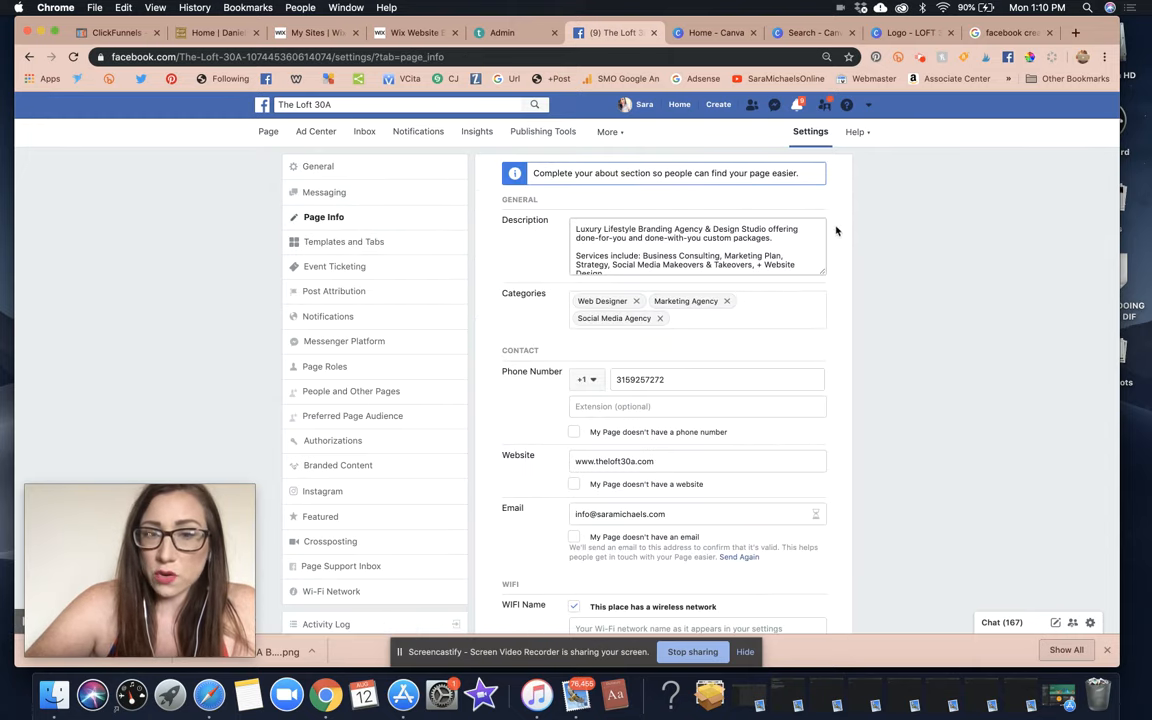
pyautogui.scroll(-10, 722, 463)
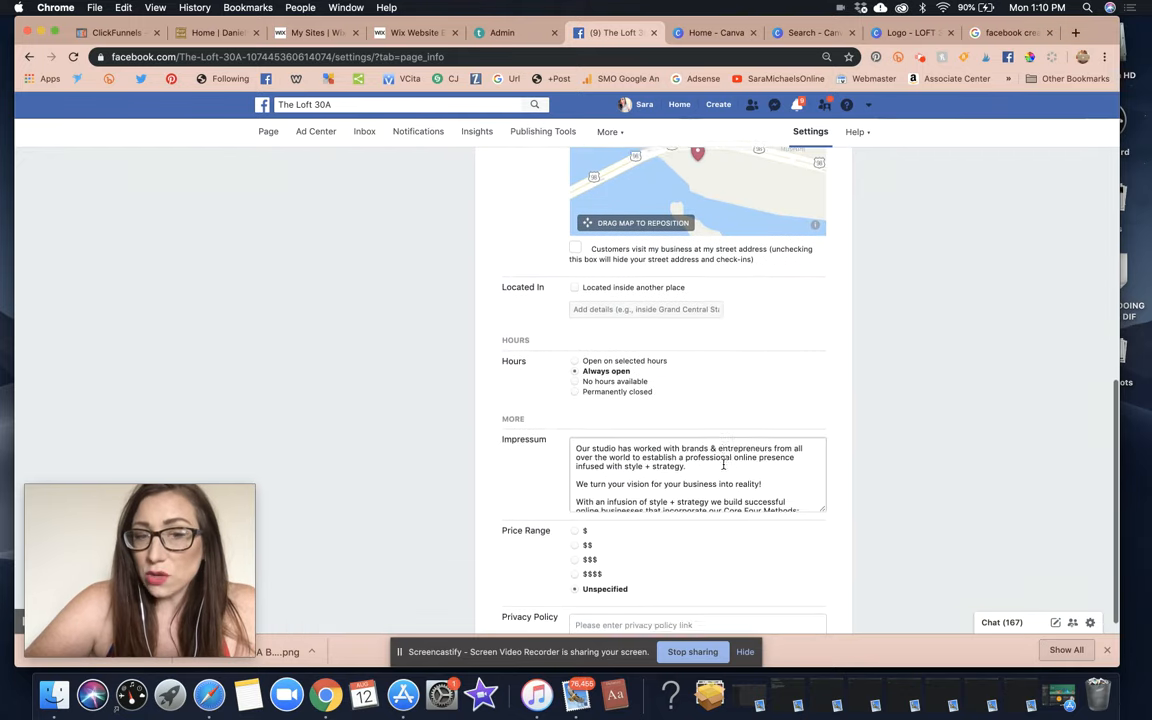
pyautogui.scroll(-1, 828, 404)
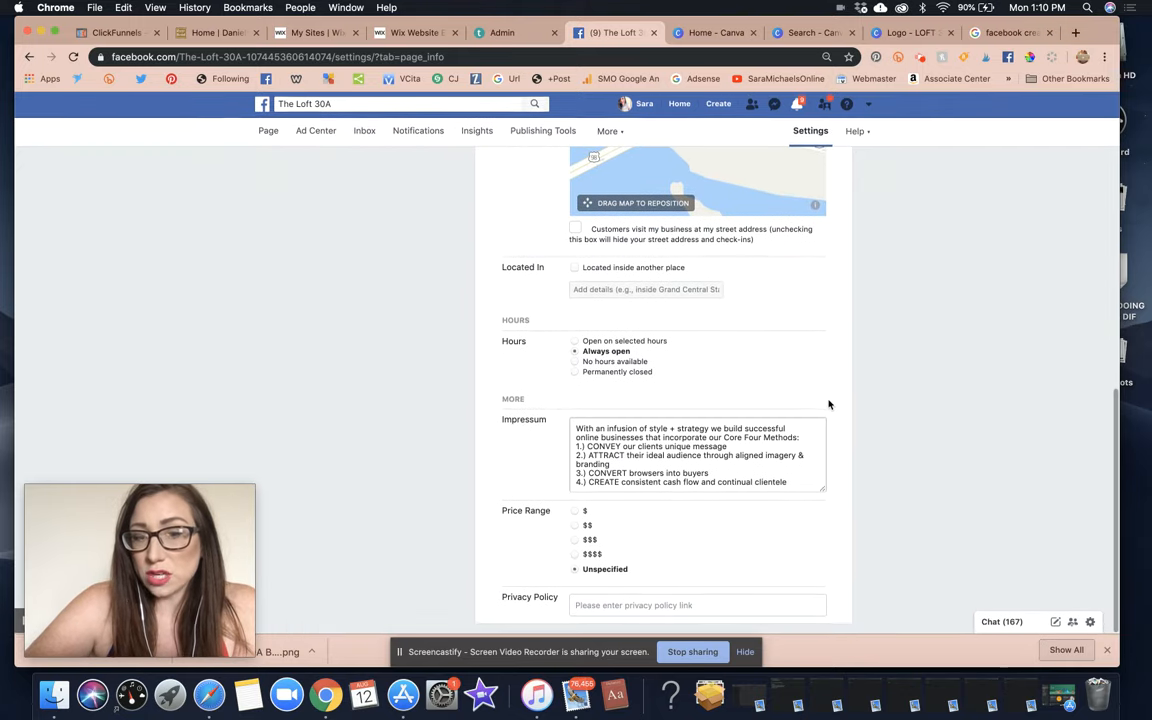
pyautogui.scroll(10, 828, 404)
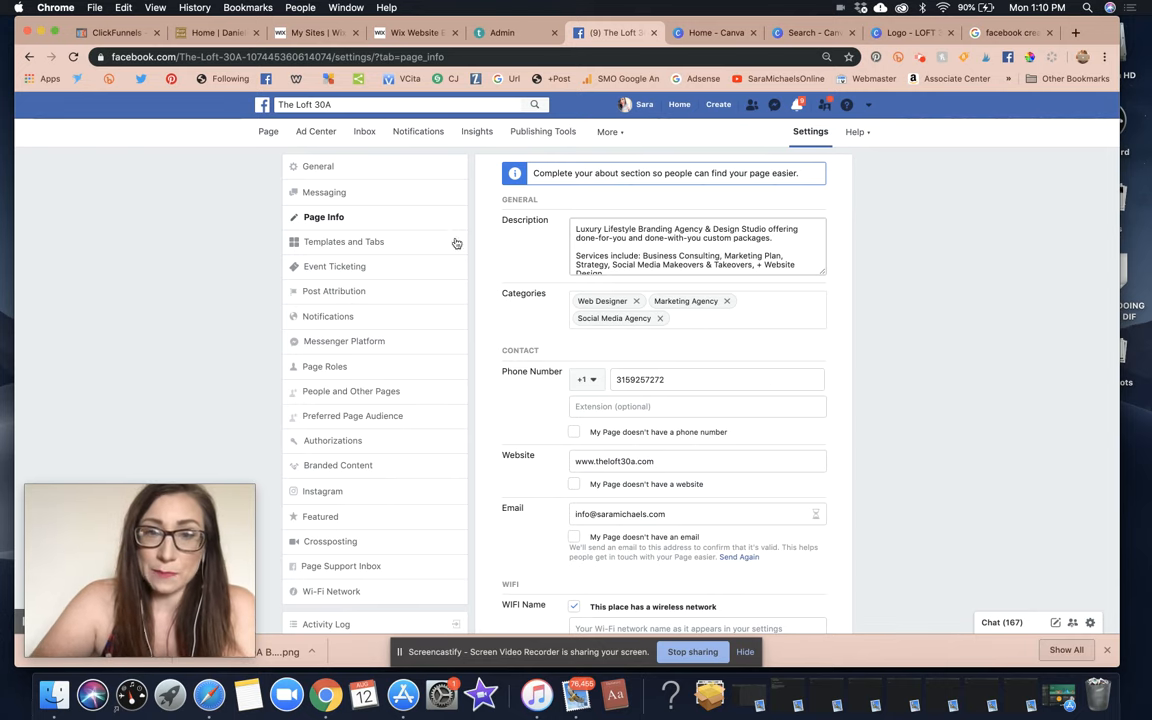
pyautogui.scroll(-10, 588, 318)
pyautogui.scroll(10, 588, 318)
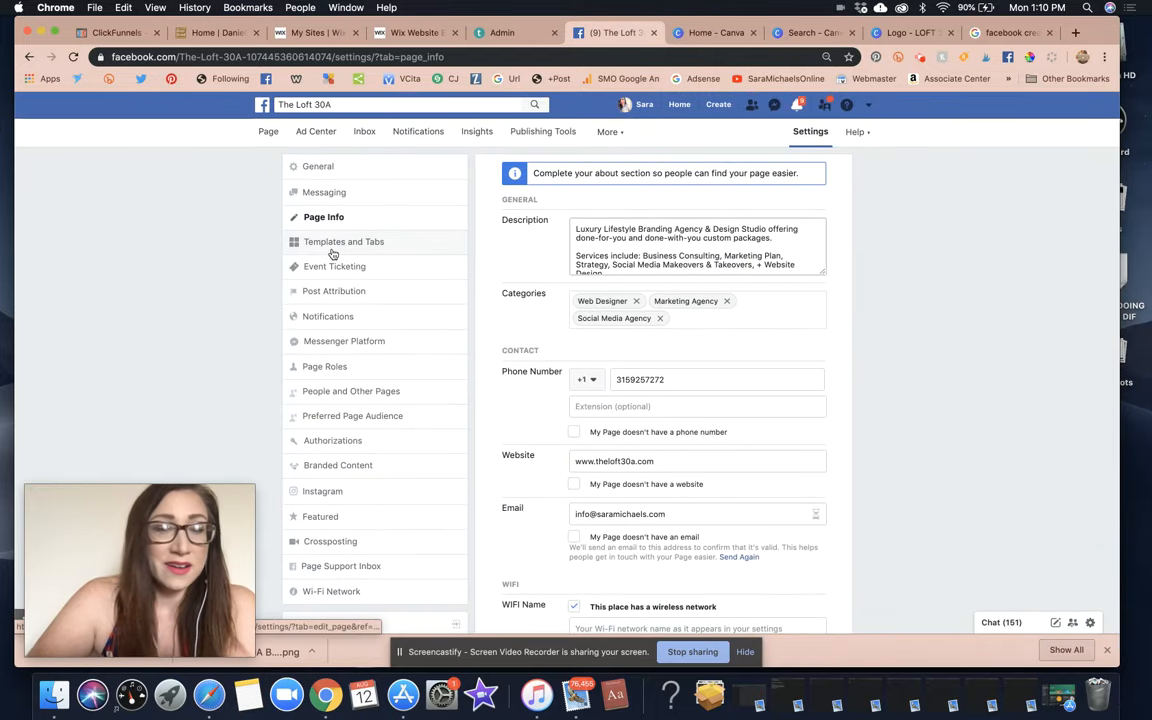
pyautogui.click(333, 252)
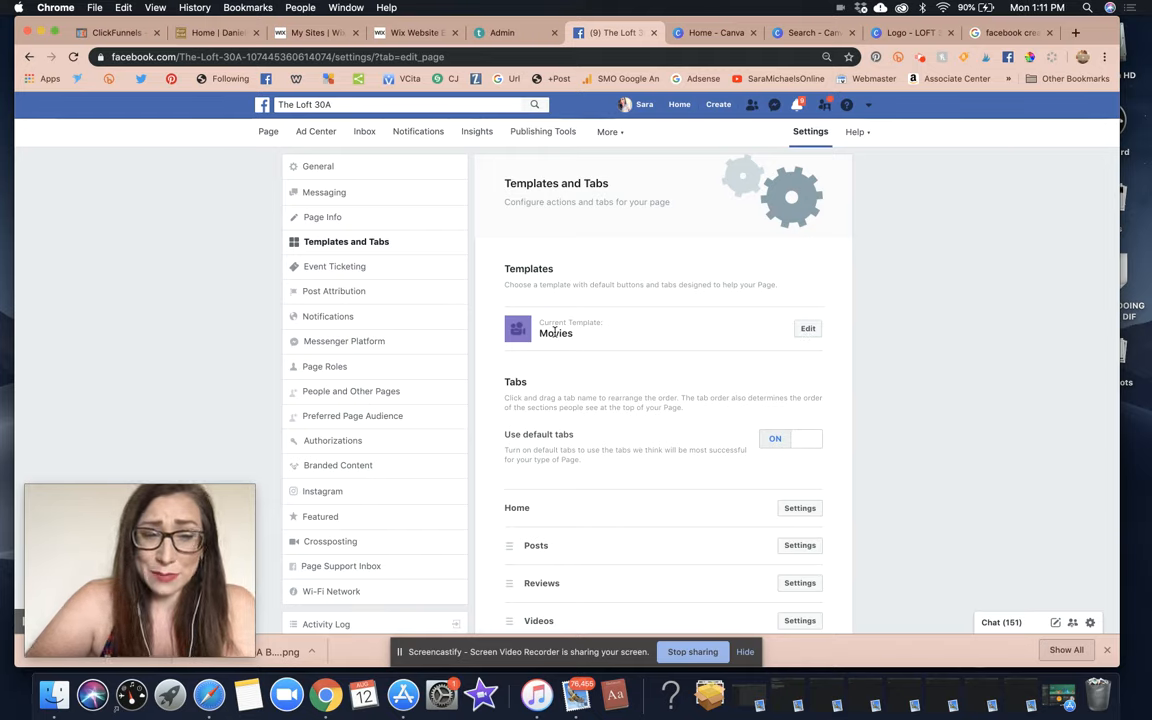
# Open the page template gallery and scroll down the list.
pyautogui.click(812, 330)
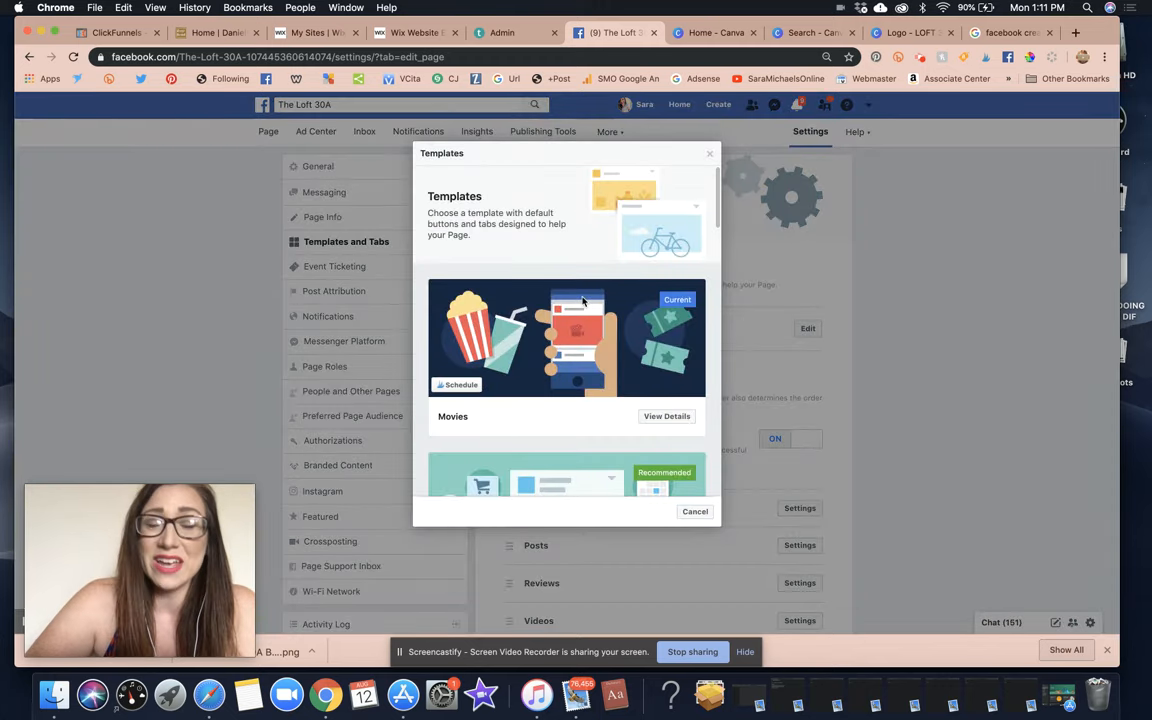
pyautogui.scroll(-2, 584, 300)
pyautogui.scroll(-2, 584, 300)
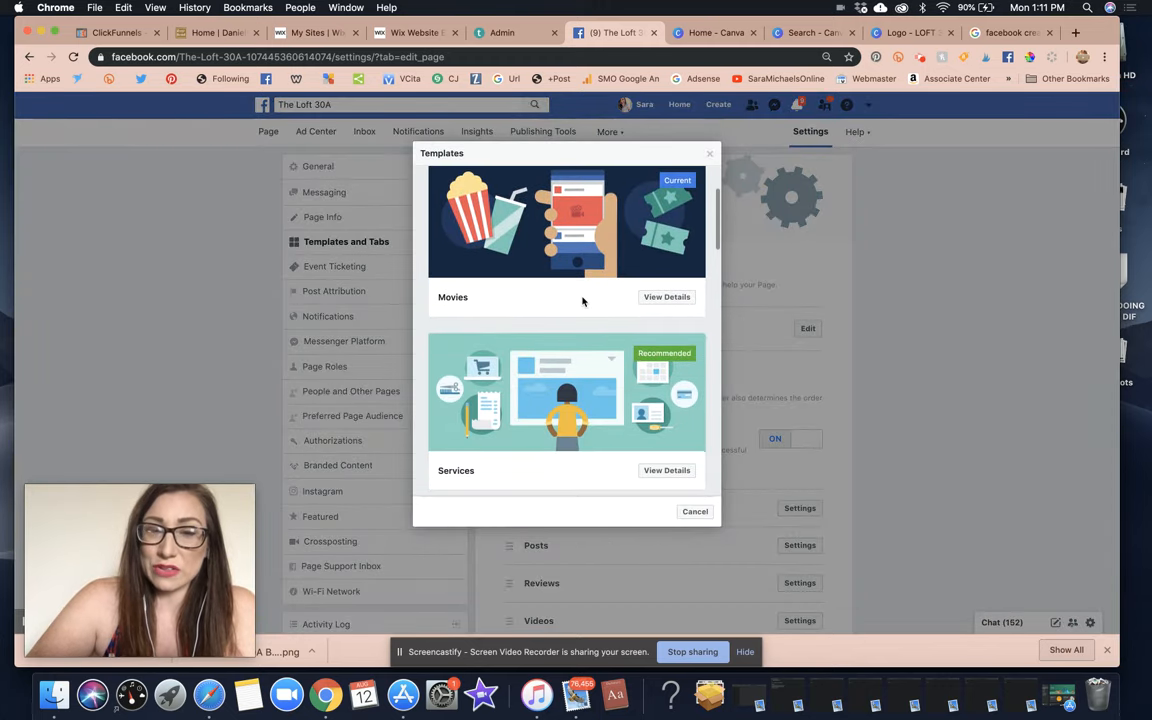
pyautogui.scroll(-5, 583, 301)
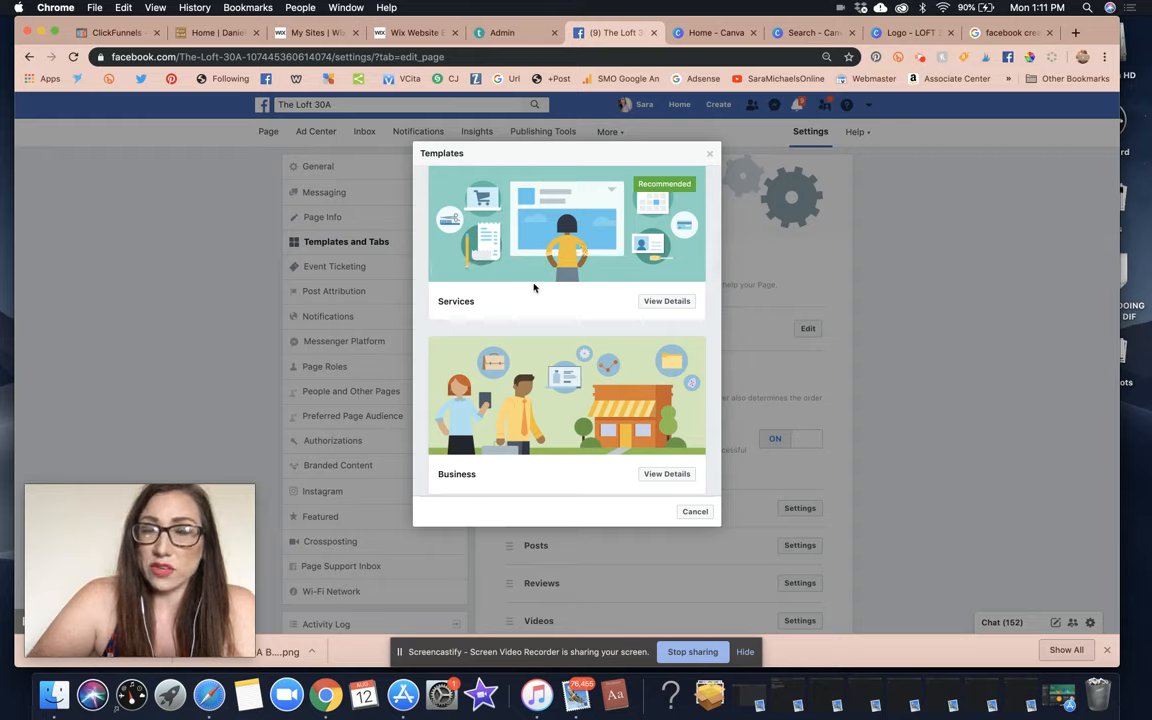
# Review what the Services template includes, then return to the template list.
pyautogui.click(649, 308)
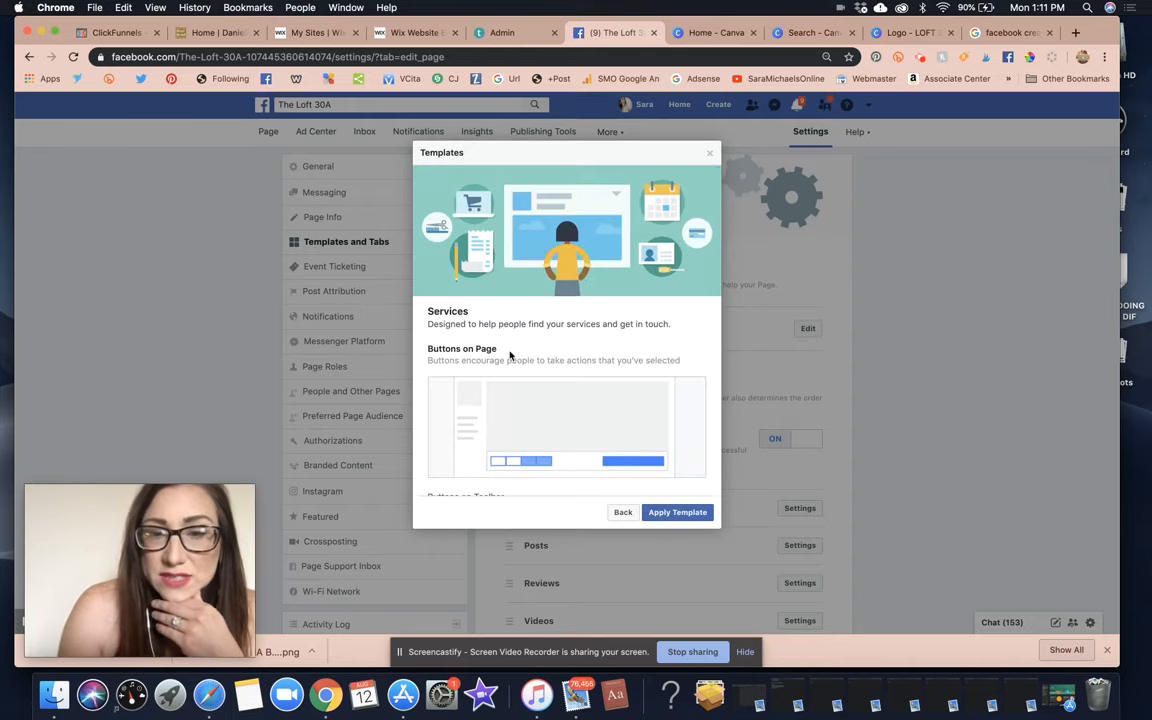
pyautogui.scroll(-2, 509, 355)
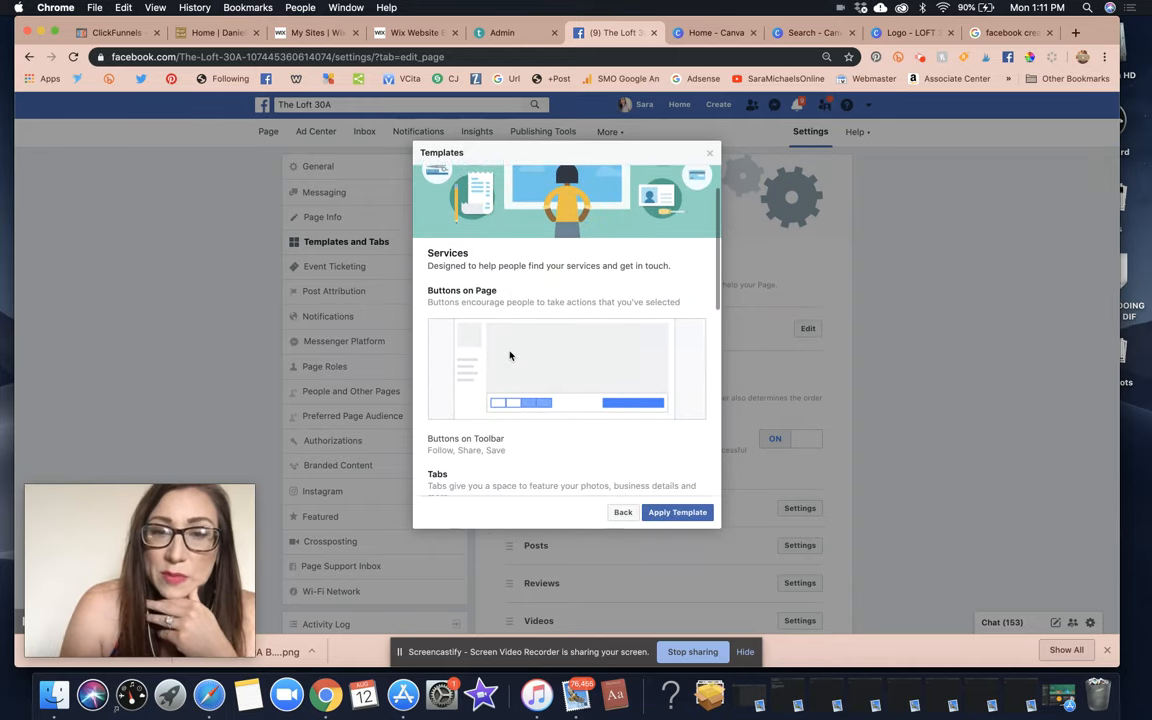
pyautogui.scroll(-2, 509, 355)
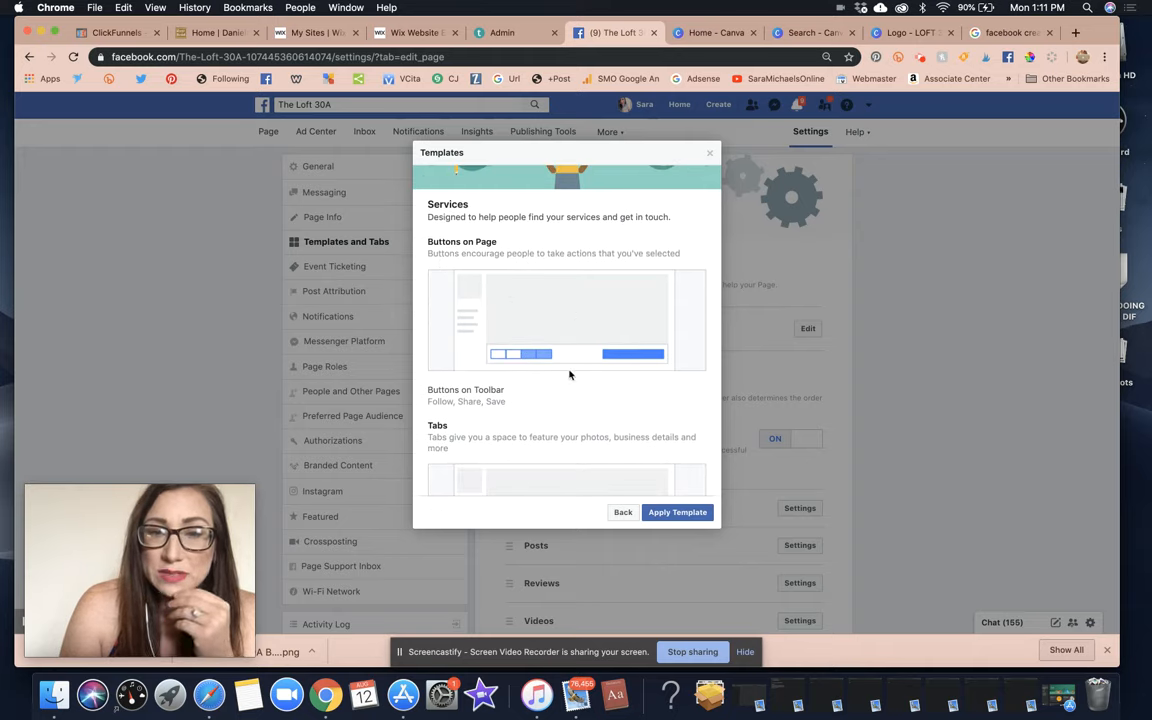
pyautogui.scroll(-5, 570, 374)
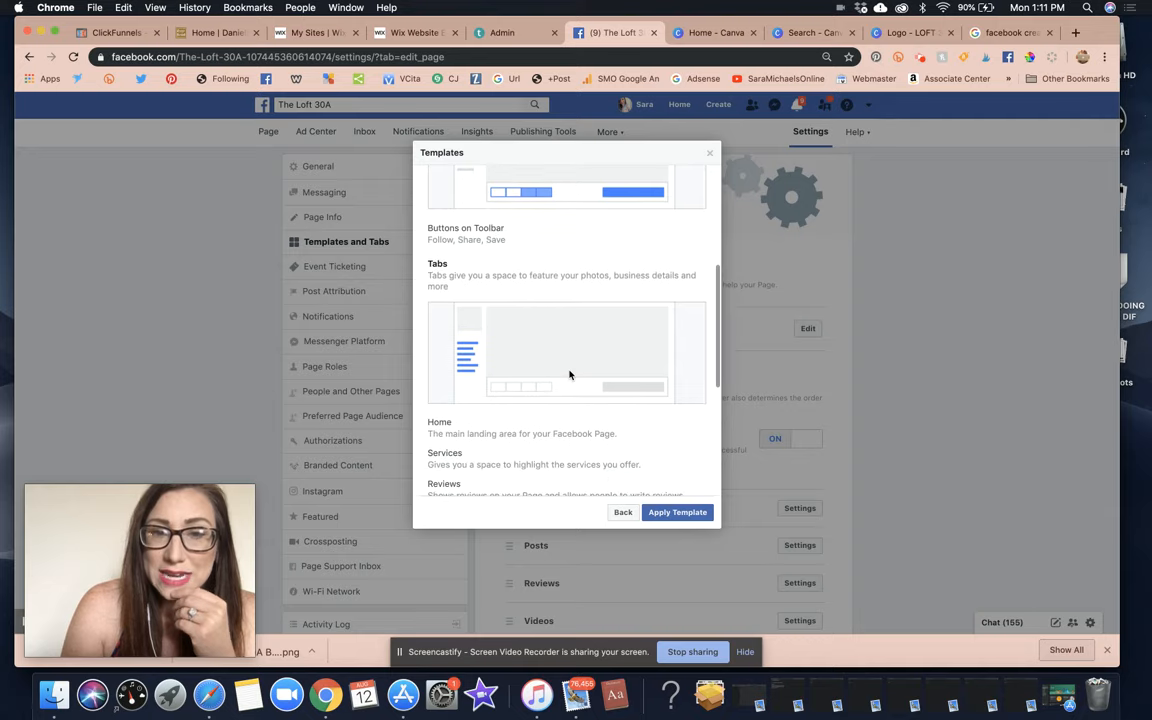
pyautogui.scroll(2, 443, 238)
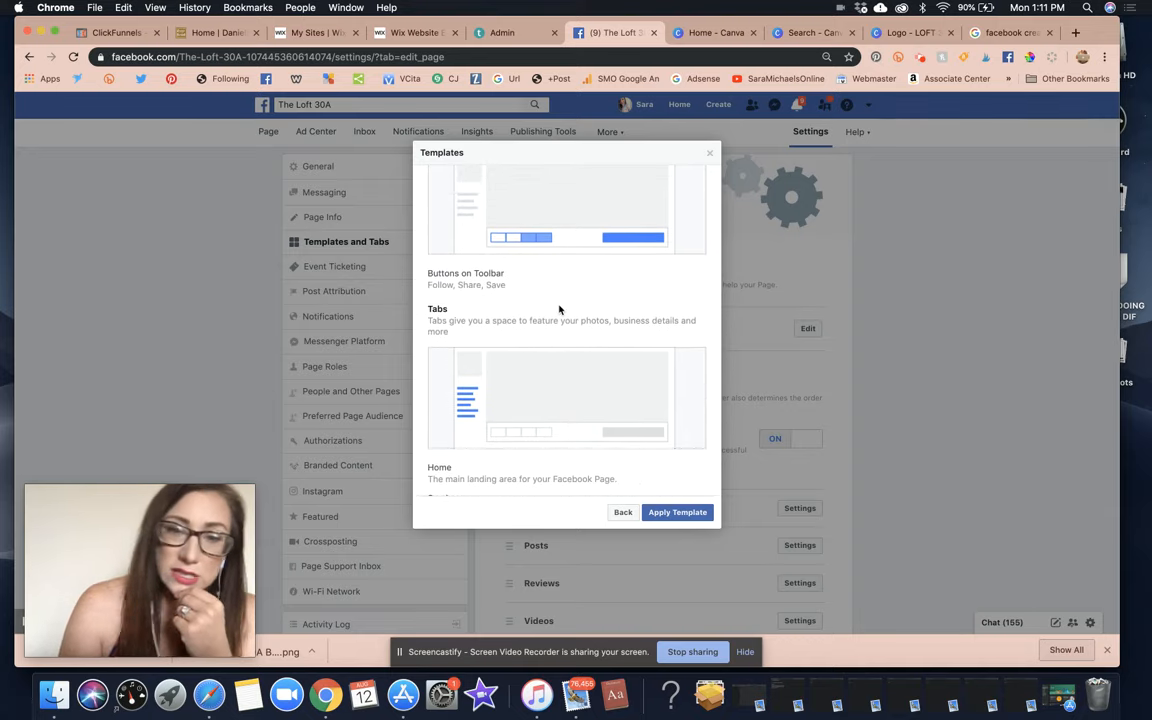
pyautogui.scroll(-3, 559, 309)
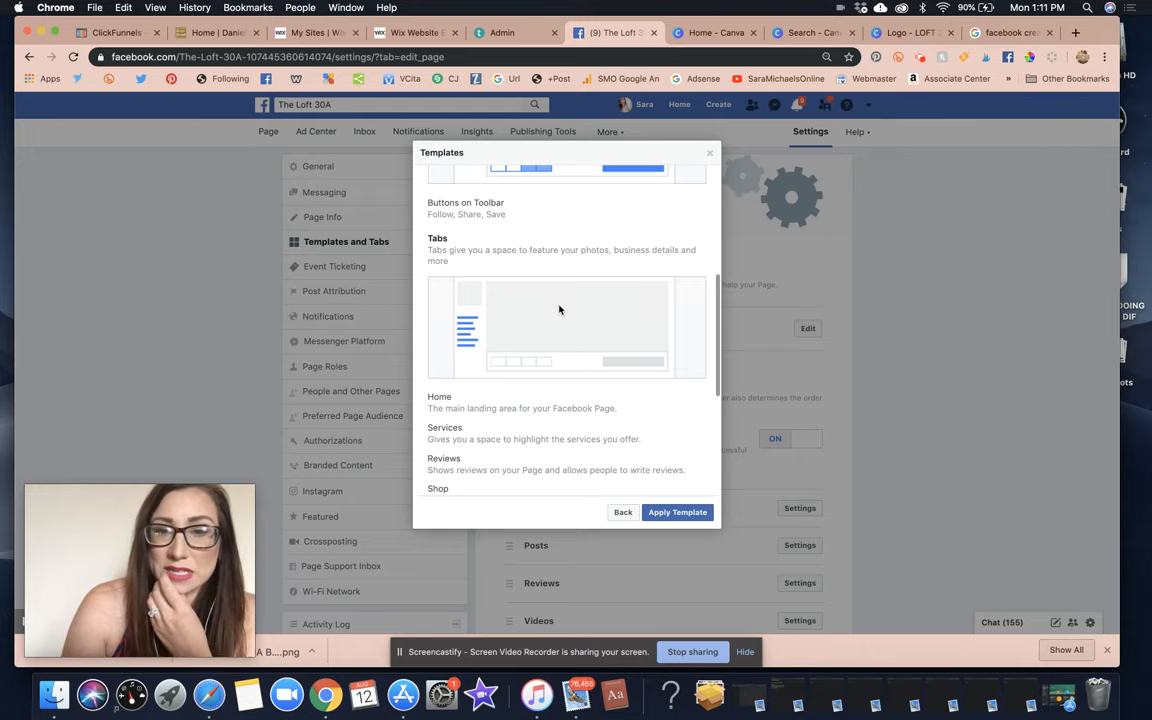
pyautogui.scroll(-5, 640, 285)
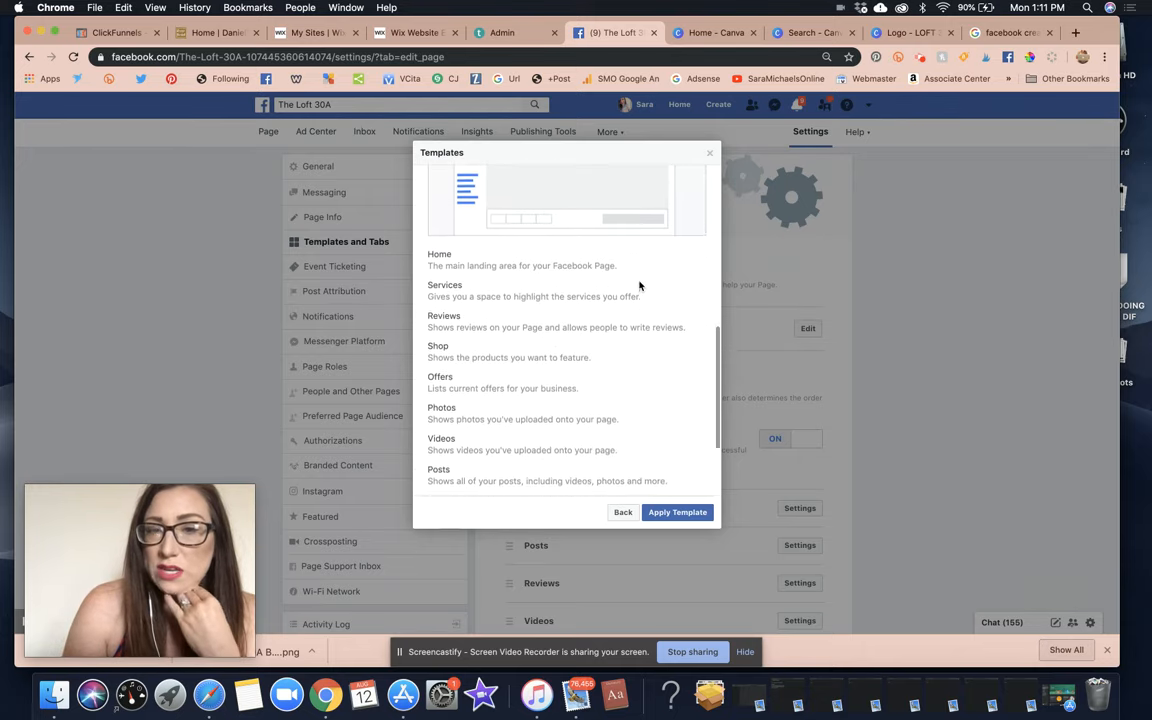
pyautogui.scroll(-1, 628, 281)
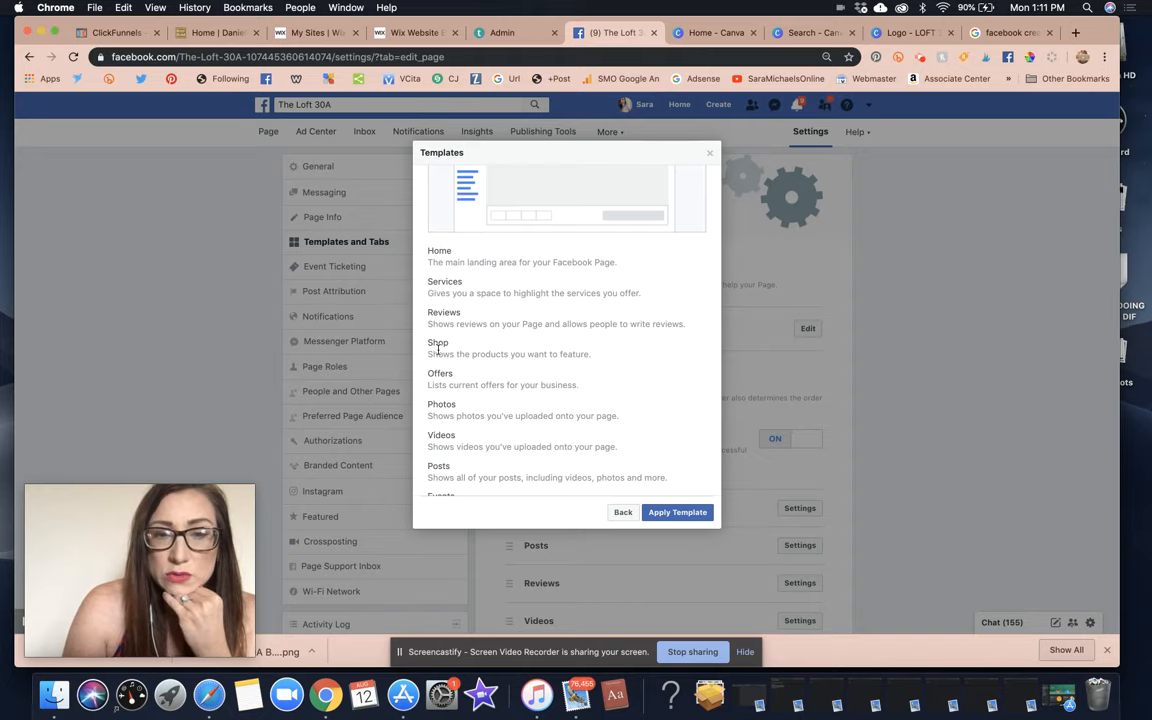
pyautogui.scroll(-5, 440, 388)
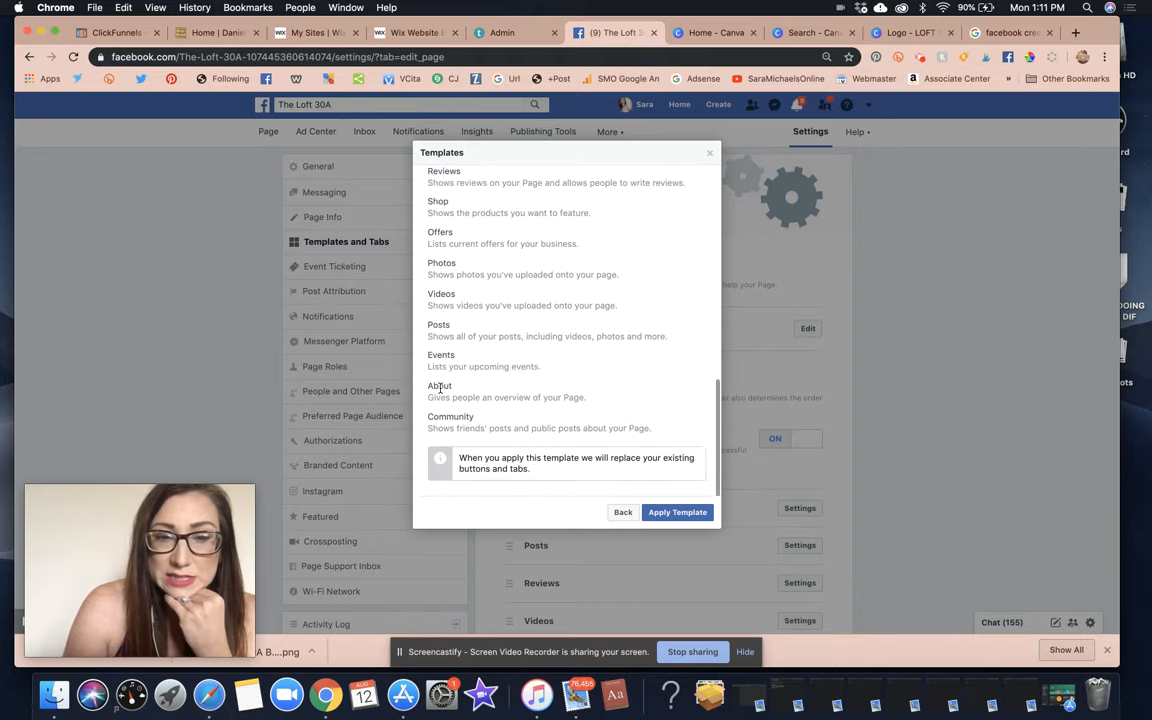
pyautogui.click(622, 512)
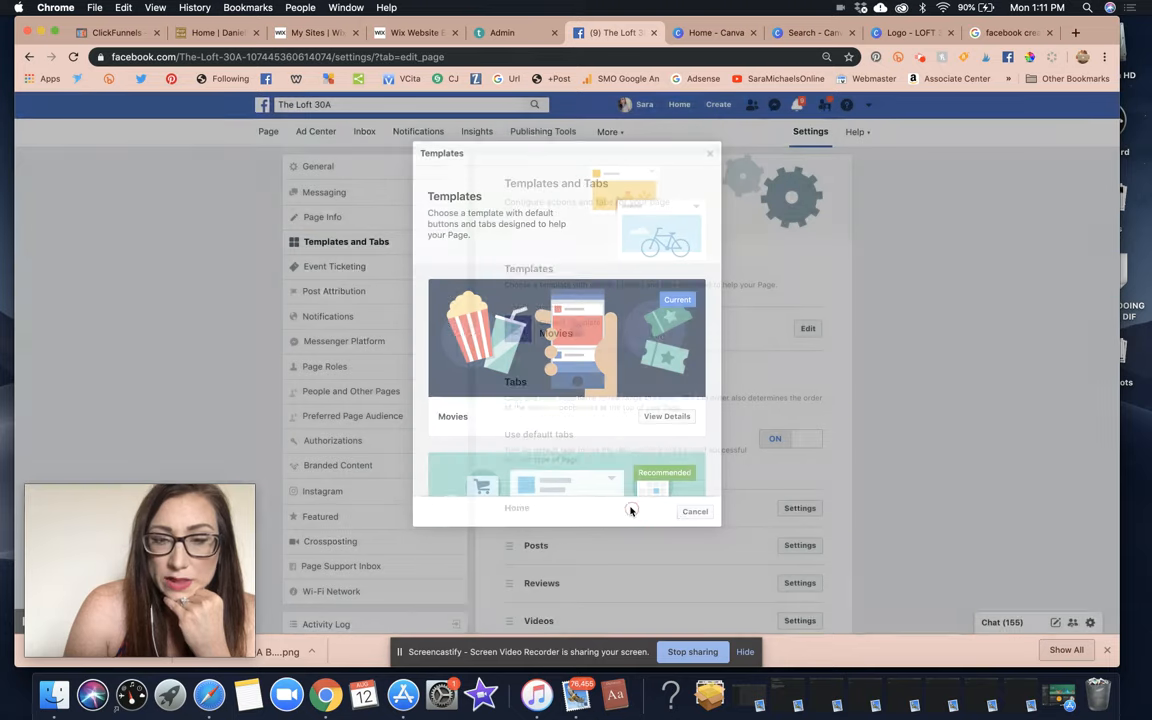
# Review what the Business template includes, then return to the template list.
pyautogui.scroll(-10, 650, 412)
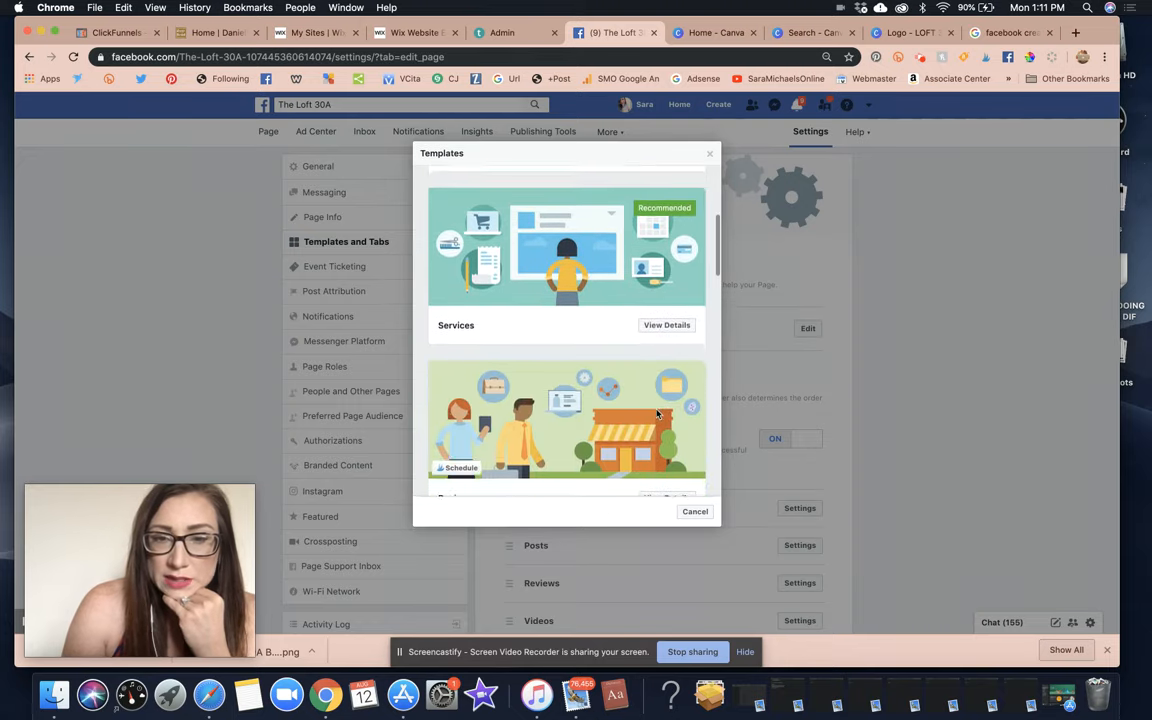
pyautogui.click(680, 330)
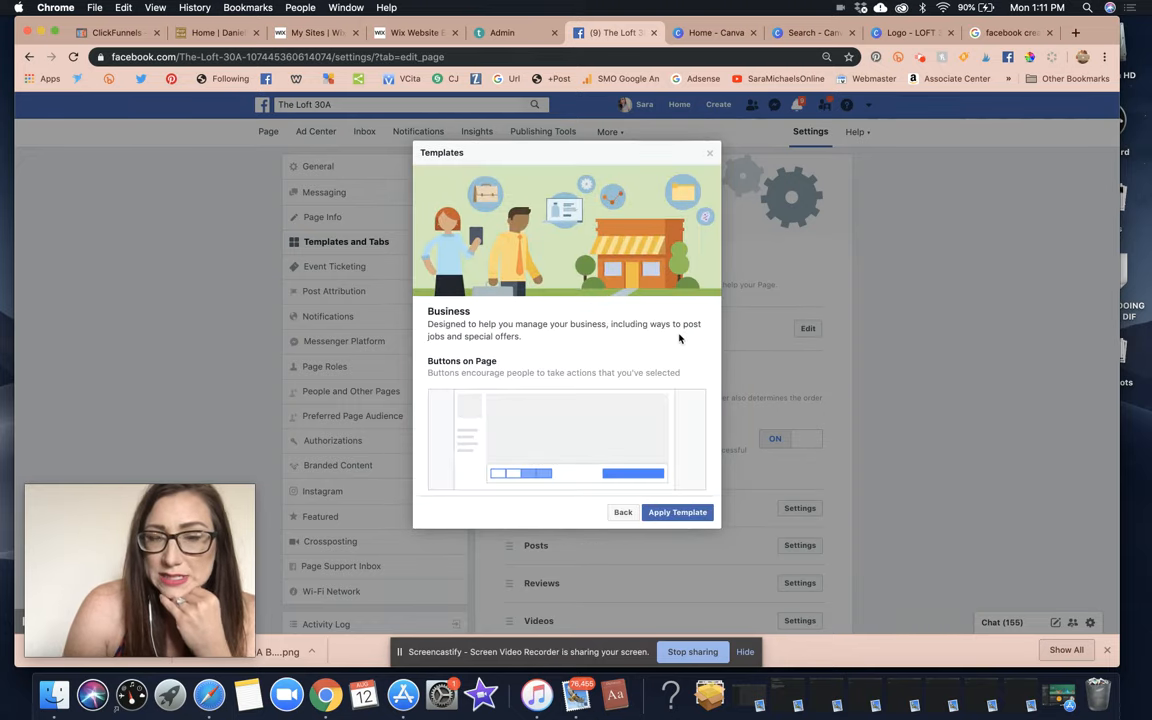
pyautogui.scroll(-5, 675, 336)
pyautogui.scroll(-5, 668, 334)
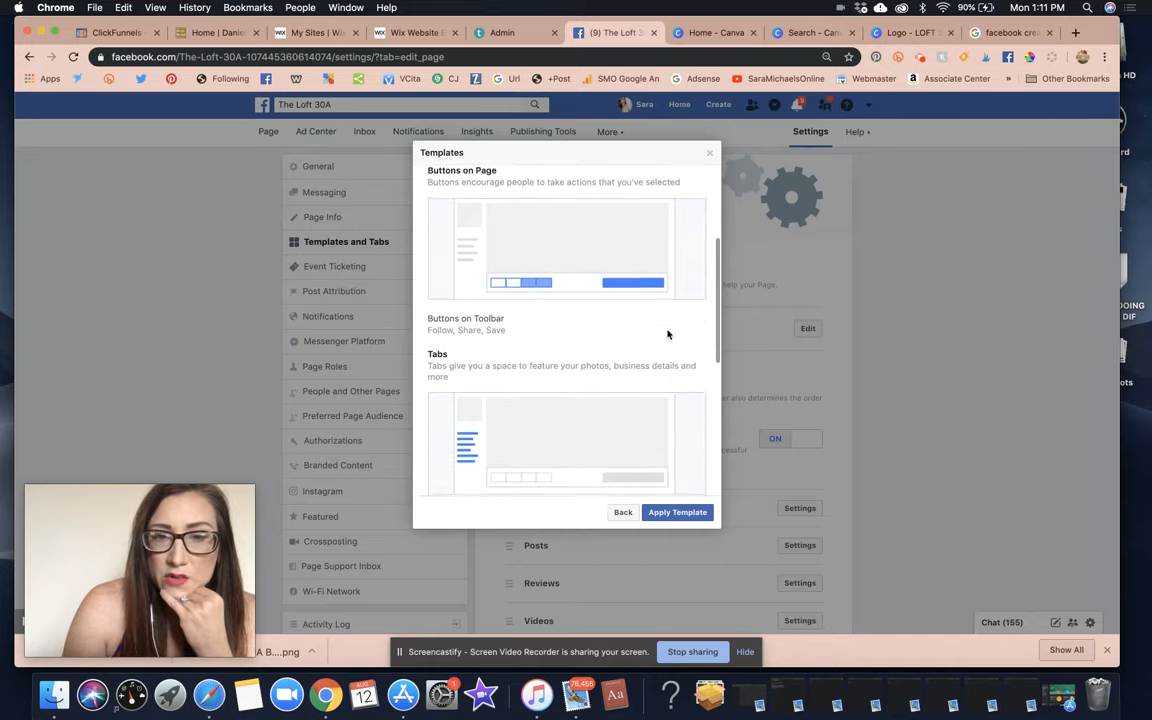
pyautogui.scroll(-3, 668, 334)
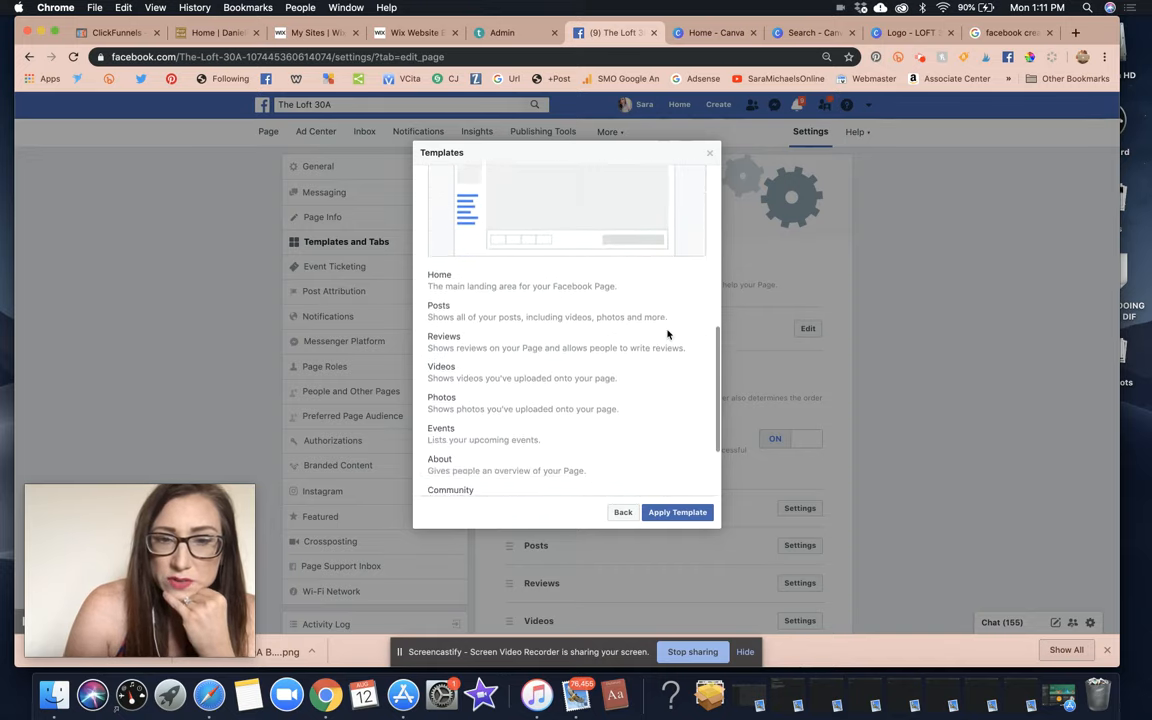
pyautogui.scroll(-3, 667, 329)
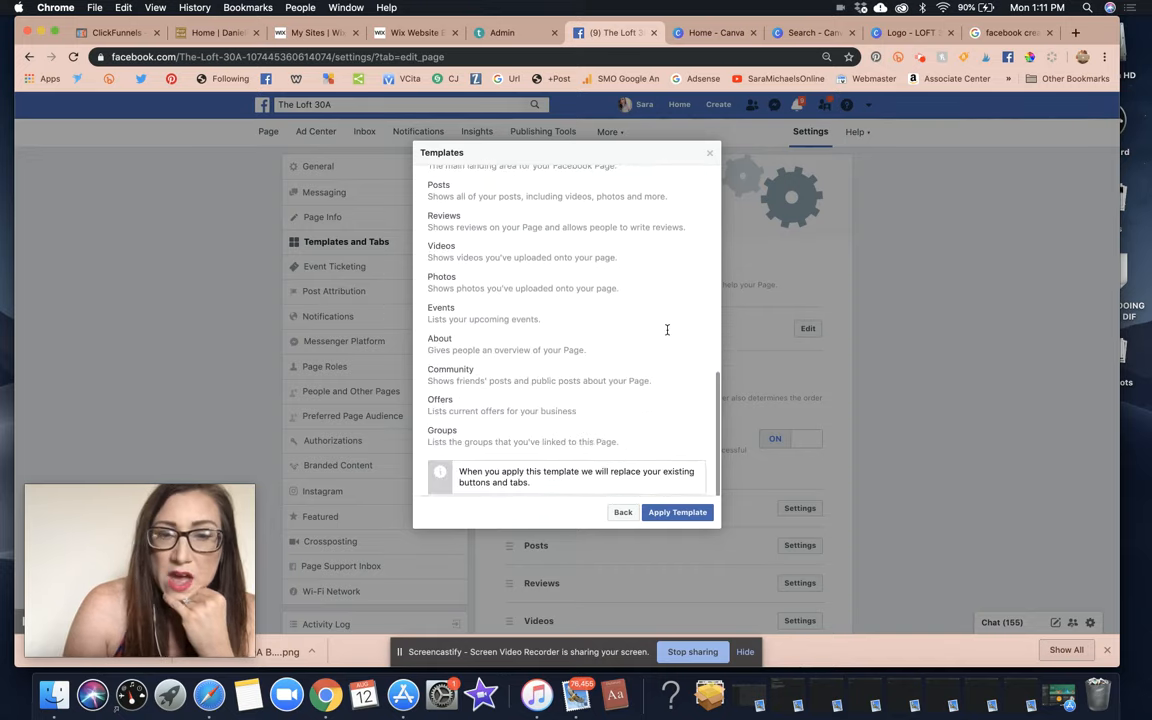
pyautogui.scroll(3, 666, 327)
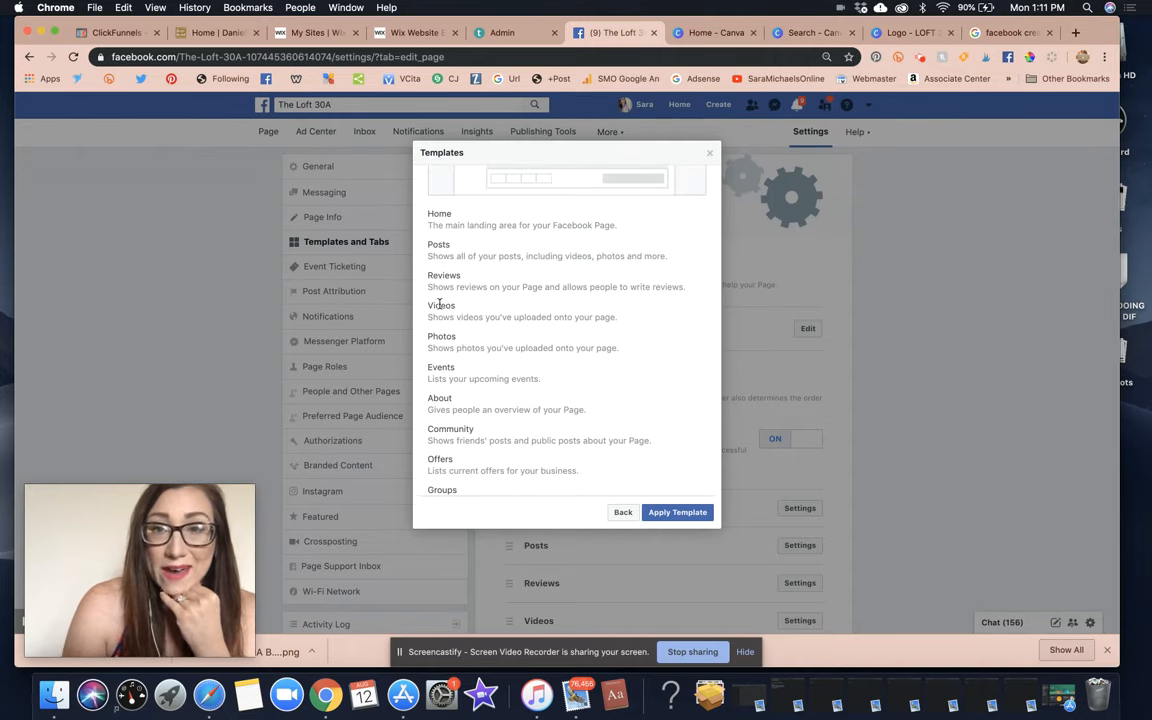
pyautogui.scroll(5, 516, 302)
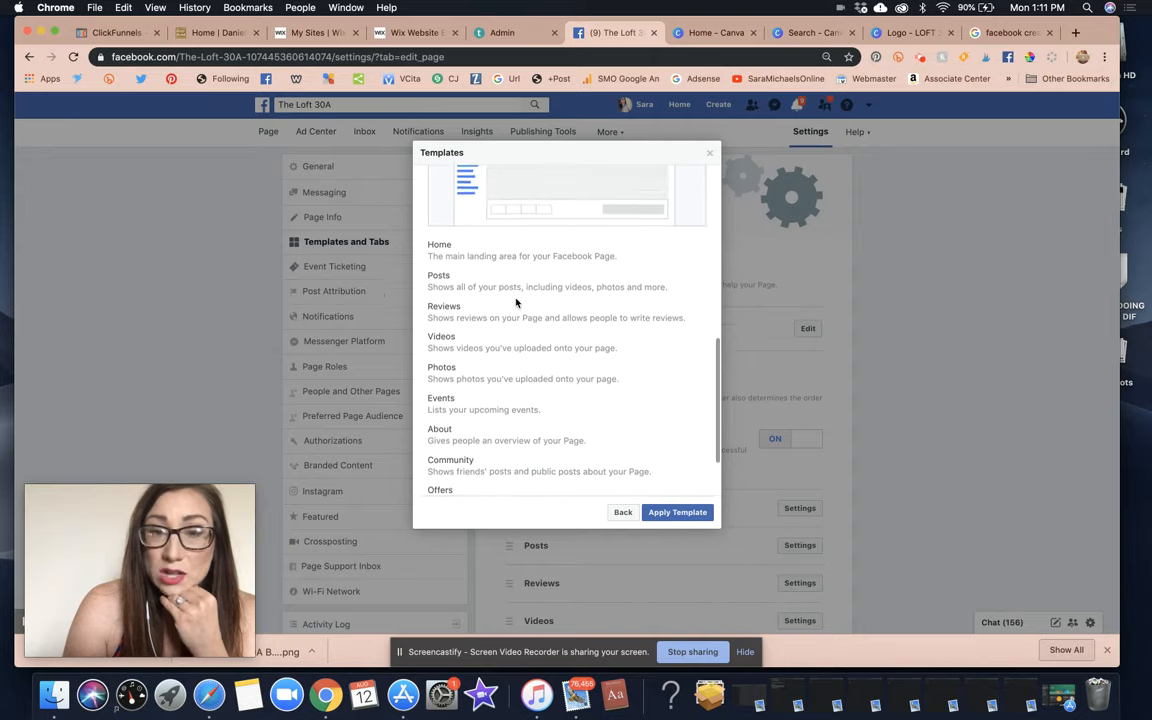
pyautogui.scroll(-10, 516, 302)
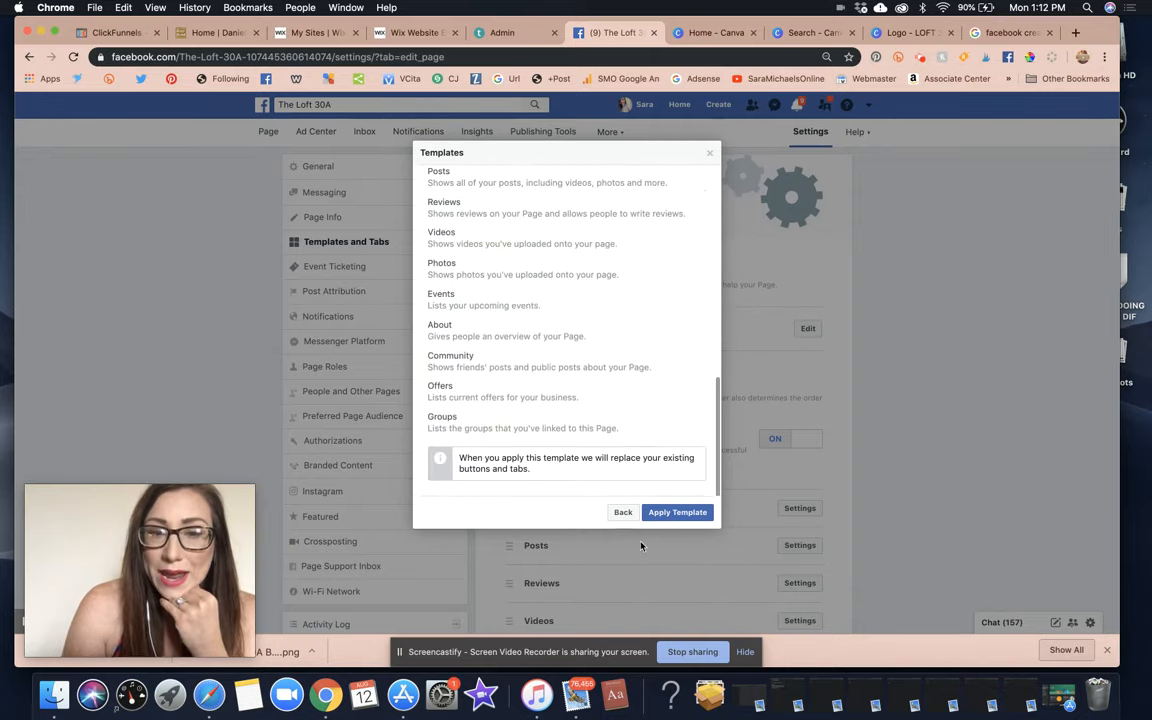
pyautogui.click(623, 513)
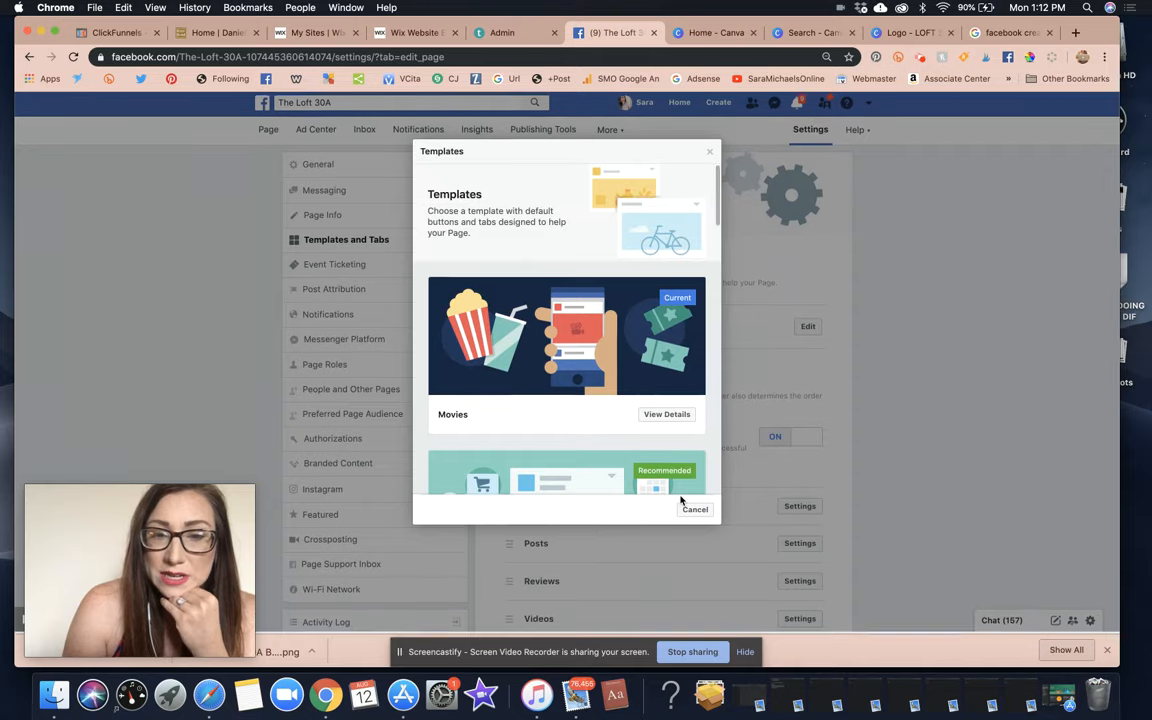
# Scroll the template list past Venues, Shopping and Video Page down to Standard.
pyautogui.scroll(-8, 635, 399)
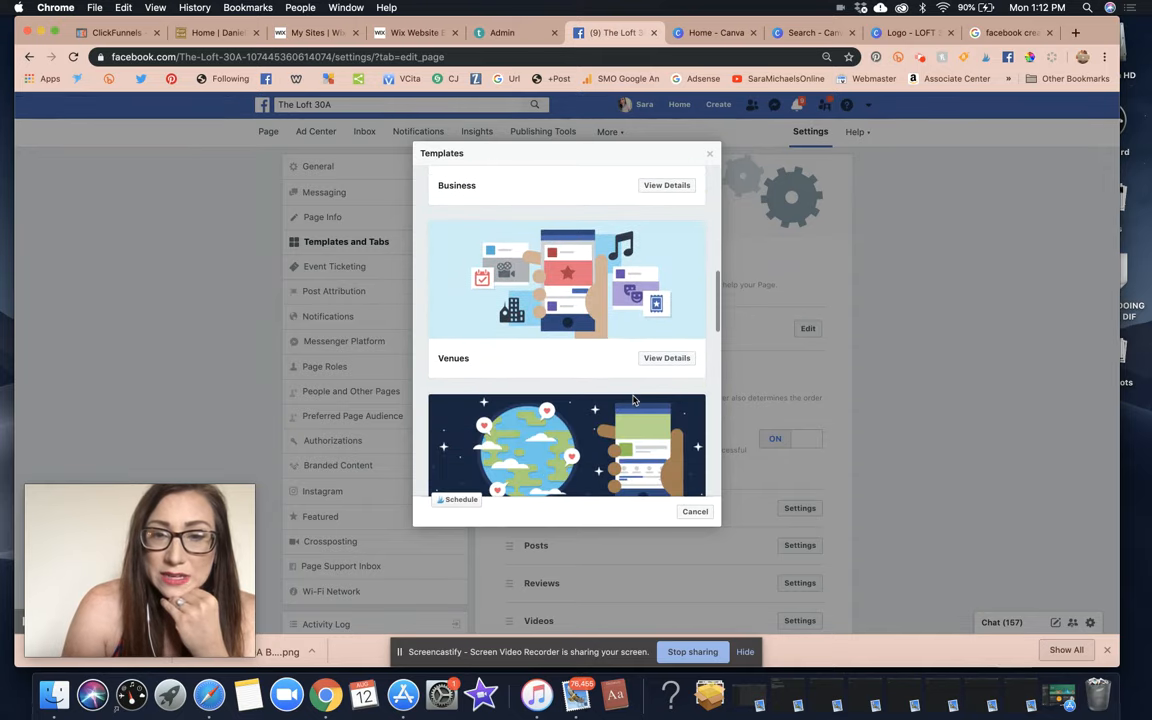
pyautogui.scroll(-2, 632, 400)
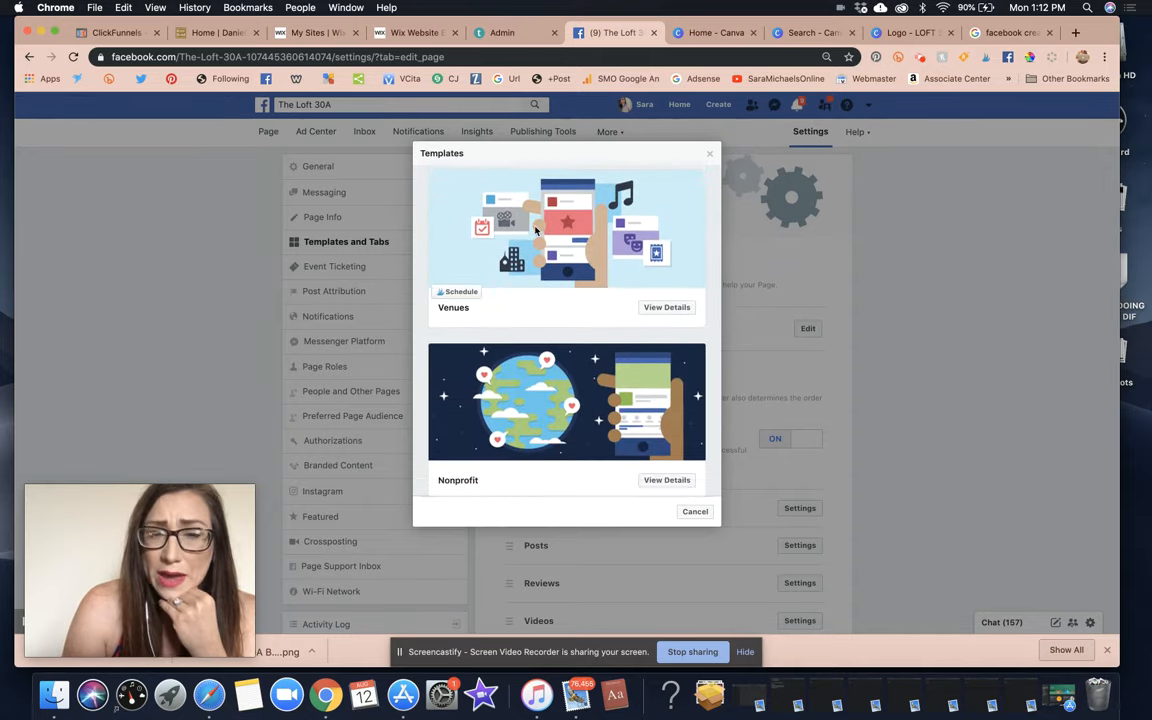
pyautogui.scroll(-5, 579, 340)
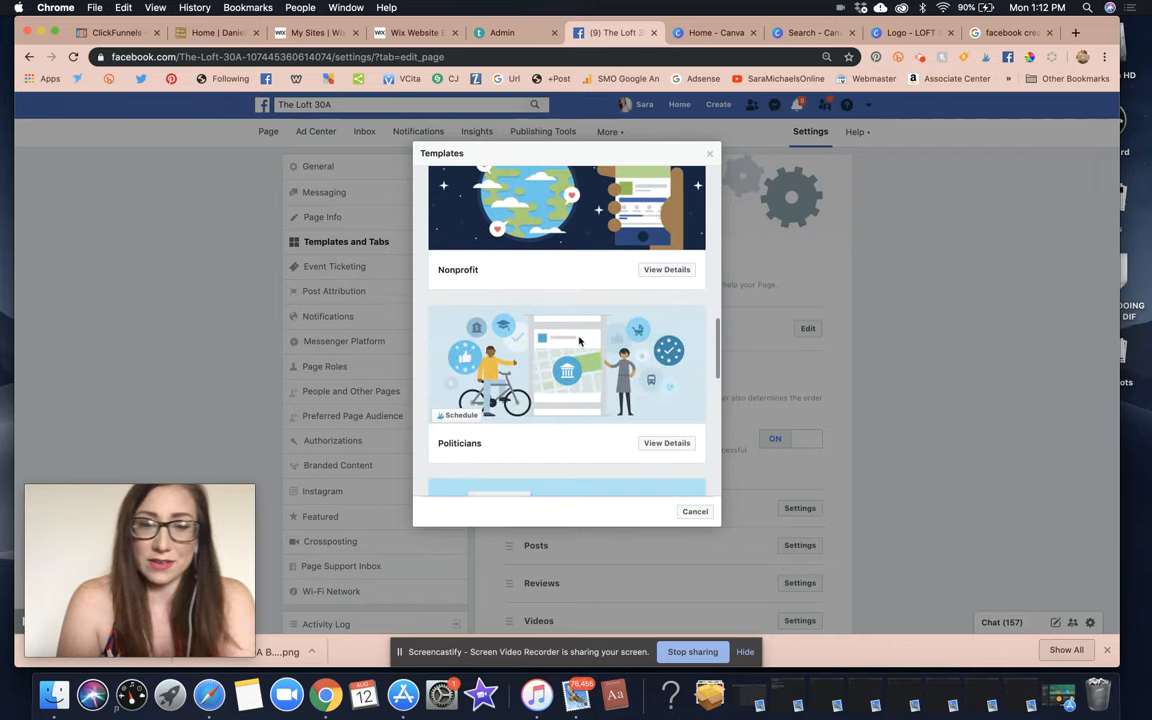
pyautogui.scroll(-5, 579, 340)
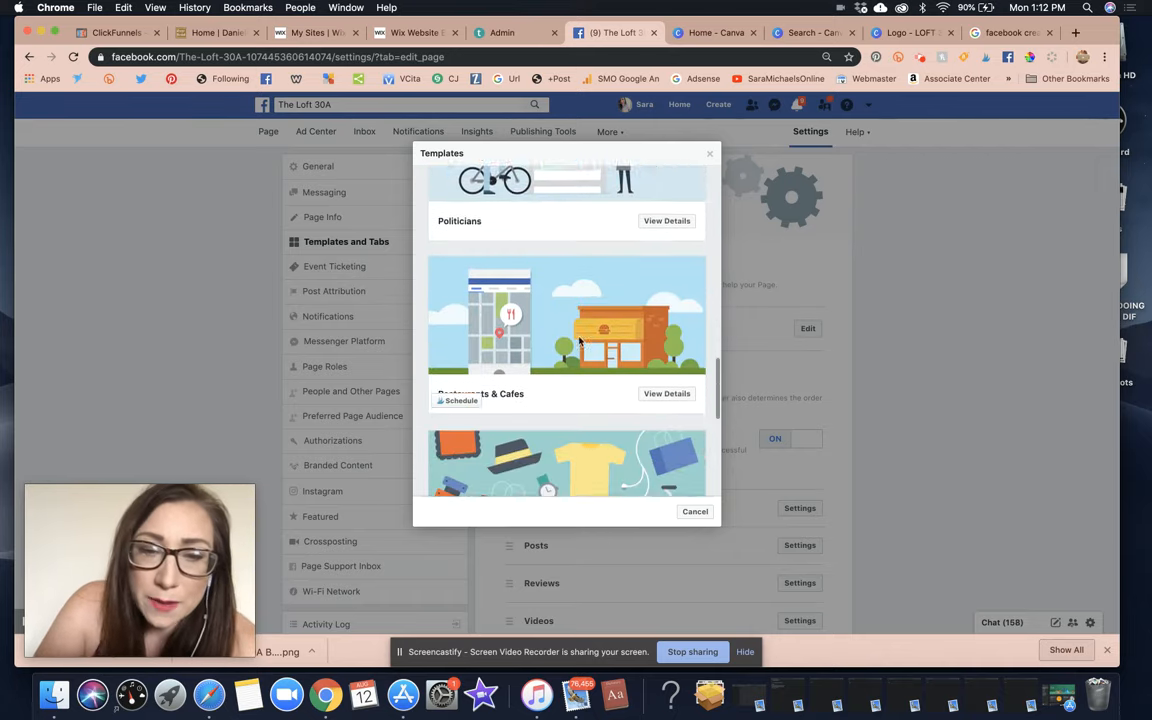
pyautogui.scroll(-5, 579, 340)
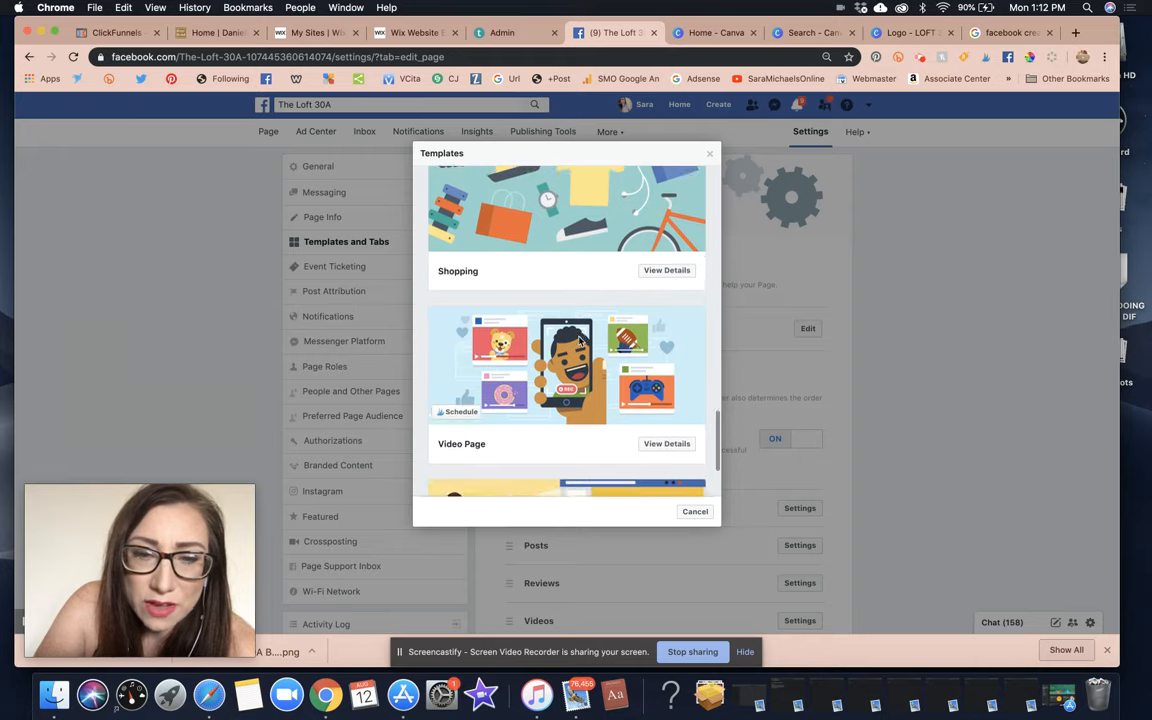
pyautogui.scroll(-2, 579, 341)
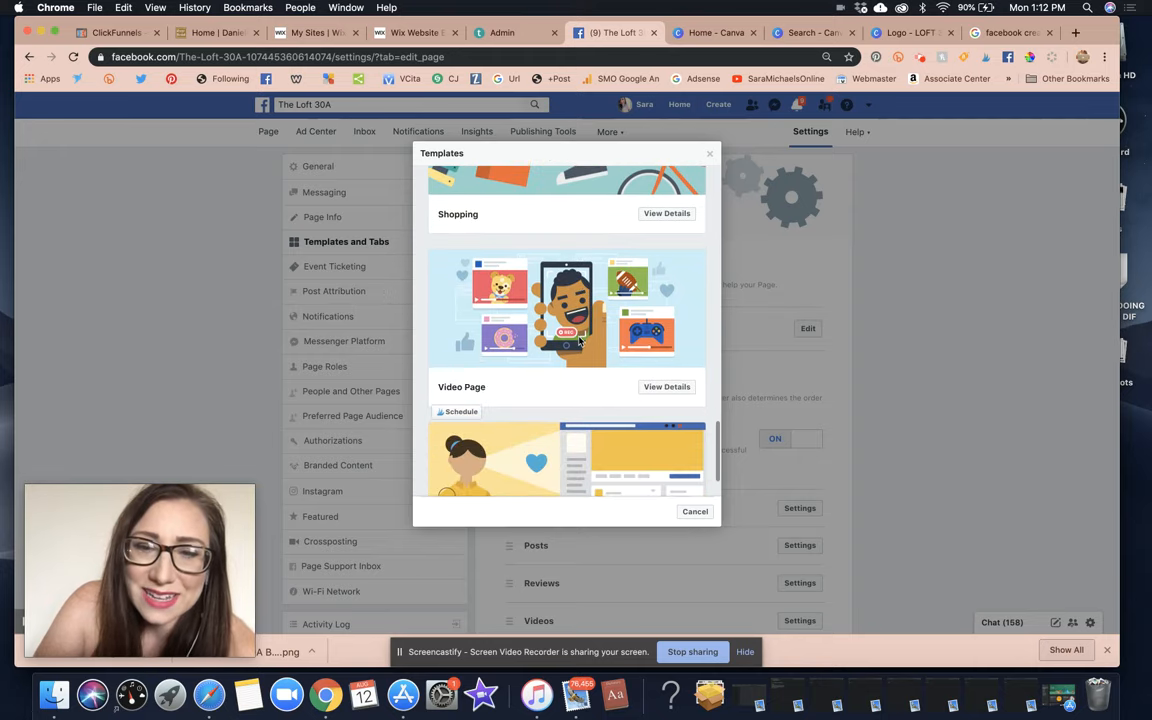
pyautogui.scroll(-3, 612, 368)
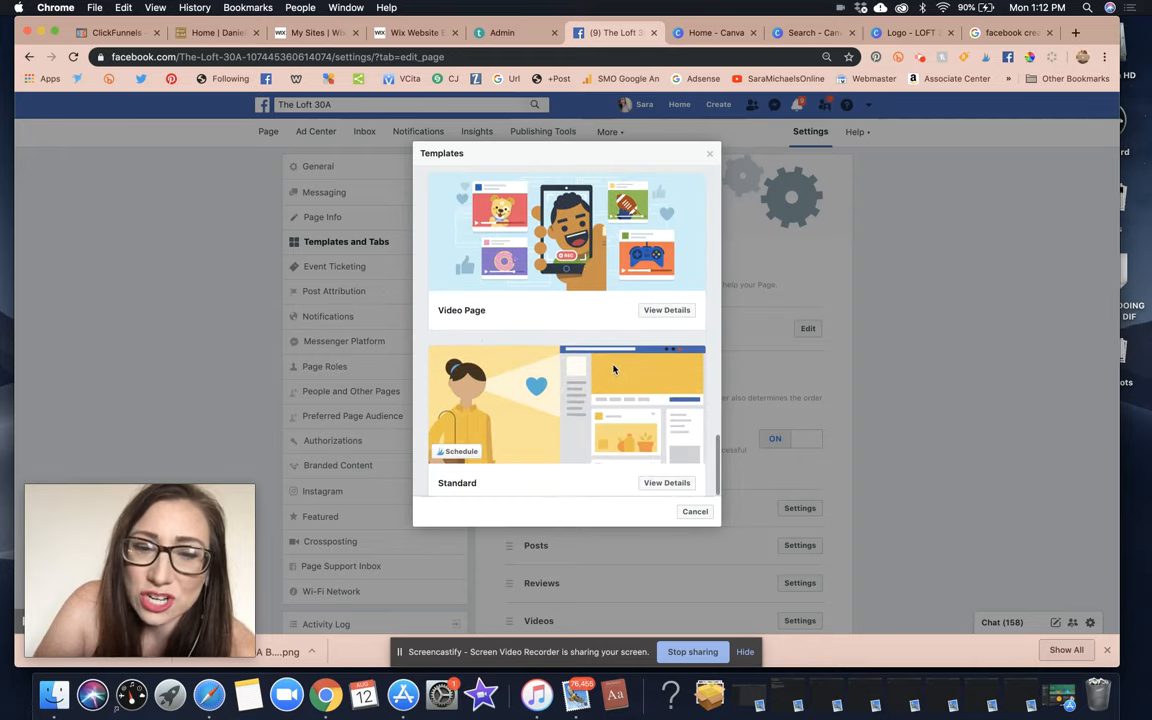
pyautogui.click(664, 311)
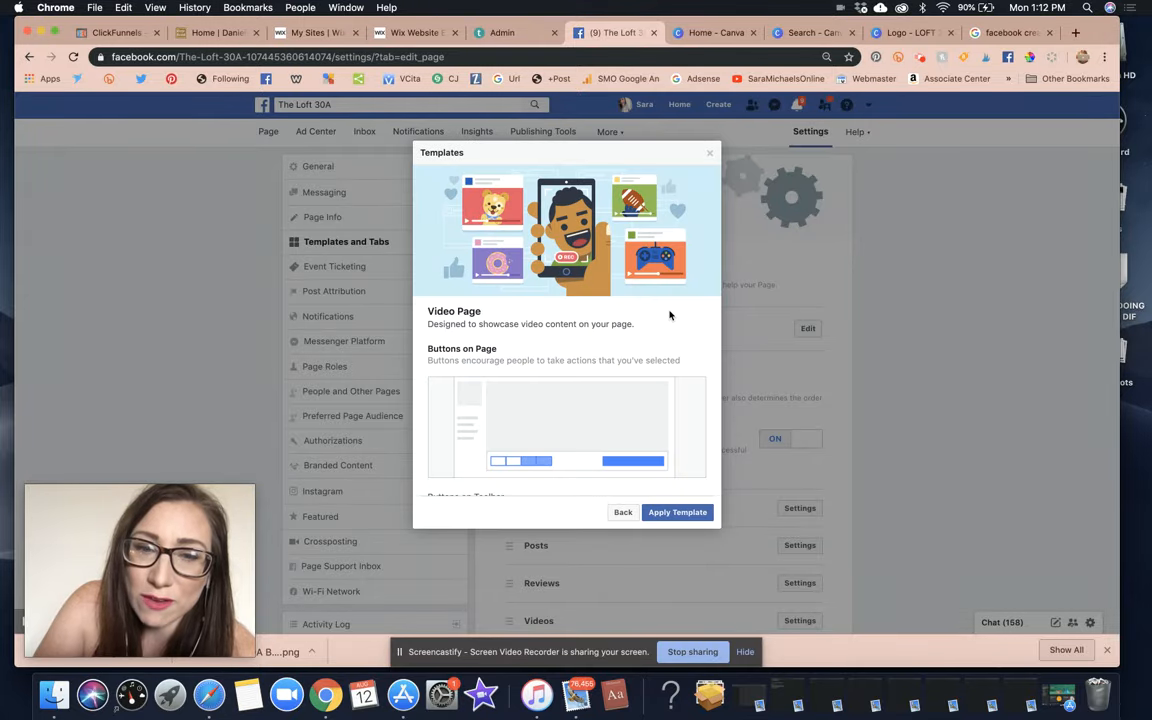
pyautogui.scroll(-3, 670, 315)
pyautogui.scroll(-4, 670, 315)
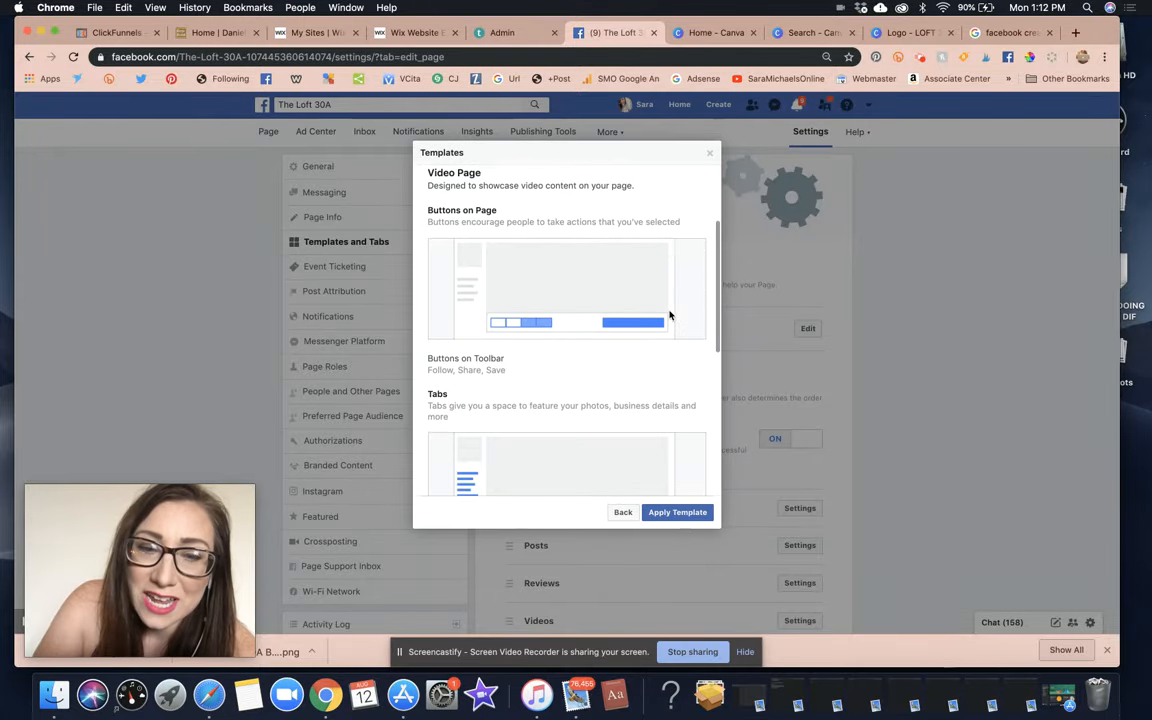
pyautogui.scroll(-1, 670, 315)
pyautogui.scroll(-1, 670, 315)
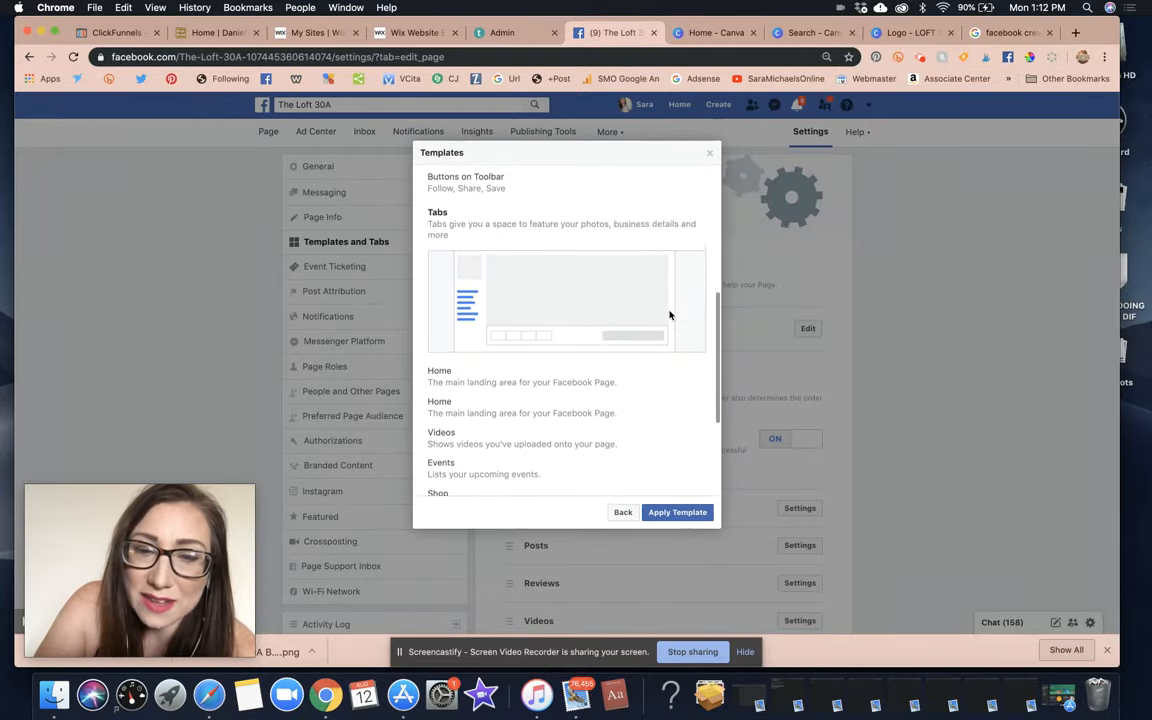
pyautogui.scroll(-3, 670, 315)
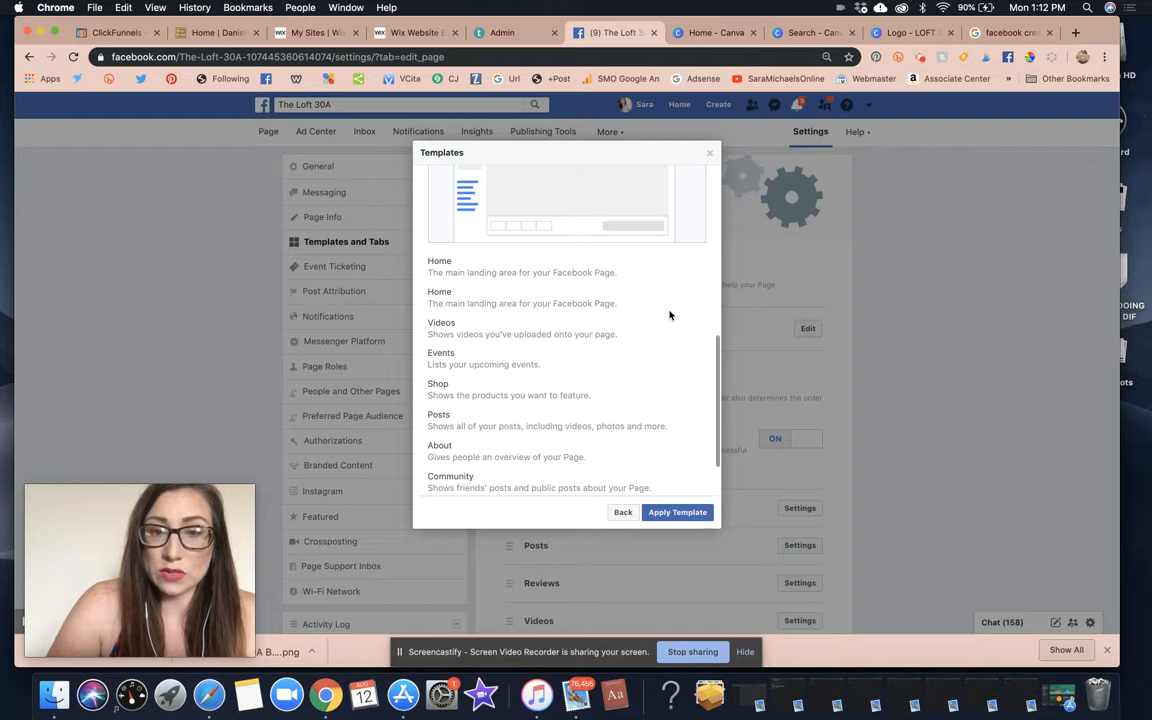
pyautogui.scroll(-2, 611, 351)
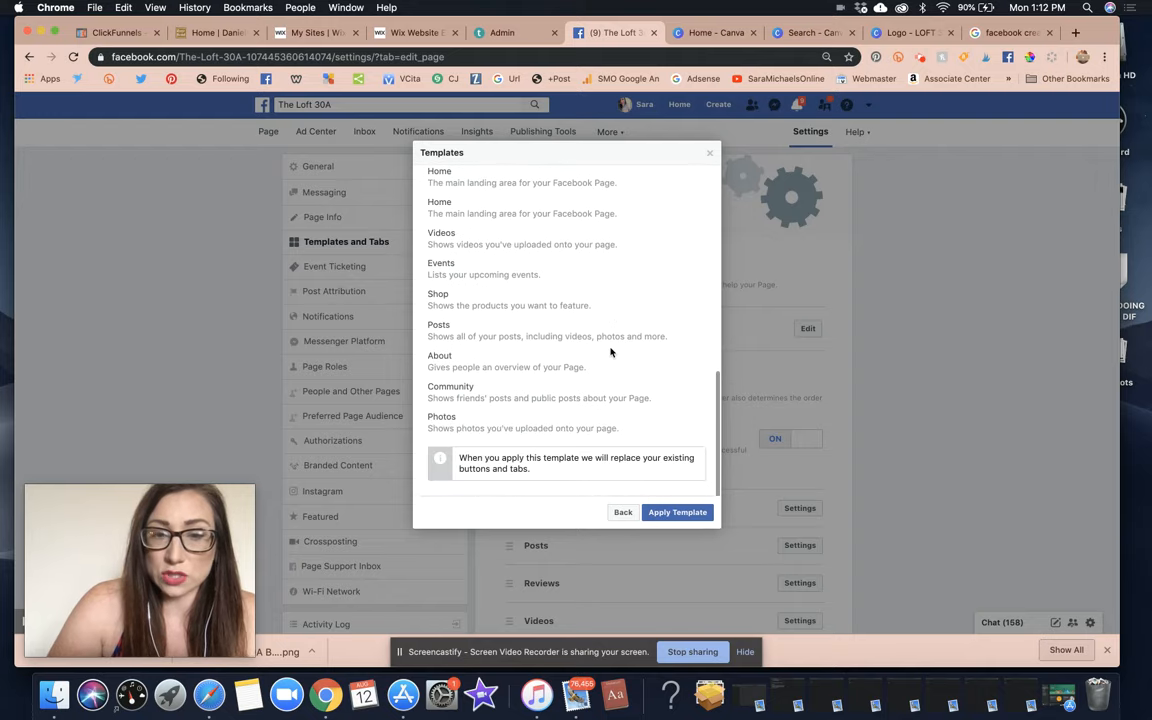
pyautogui.click(620, 516)
pyautogui.scroll(-5, 612, 411)
pyautogui.scroll(-3, 612, 411)
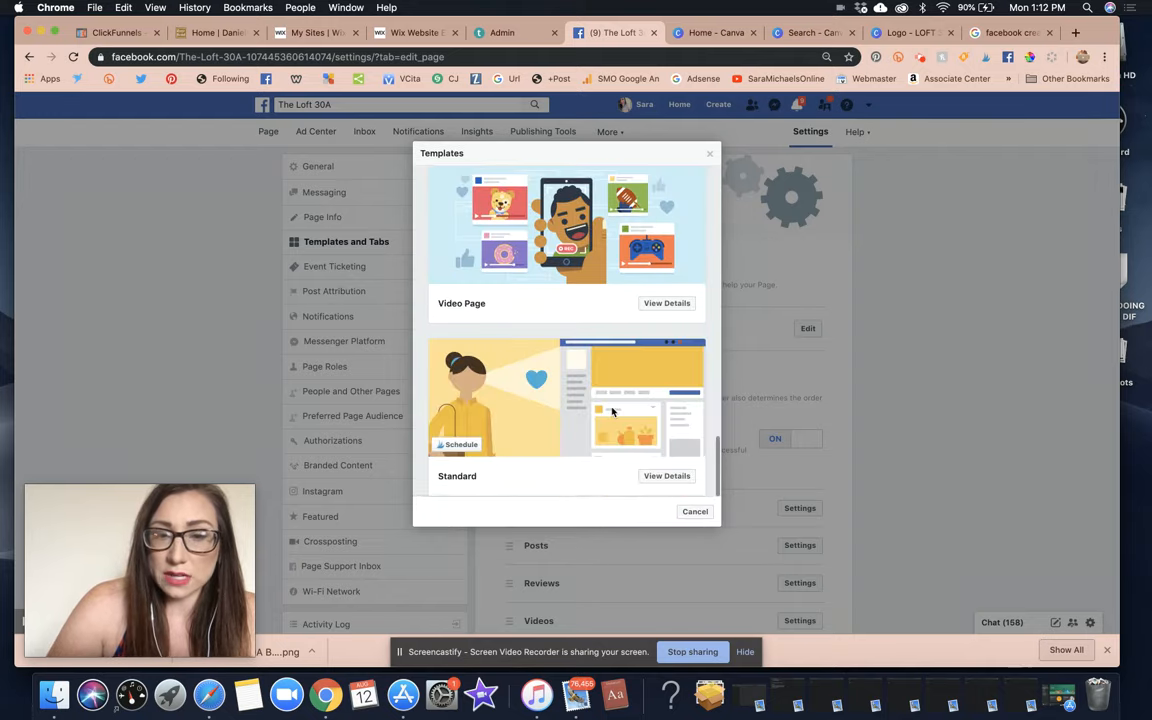
pyautogui.scroll(6, 612, 411)
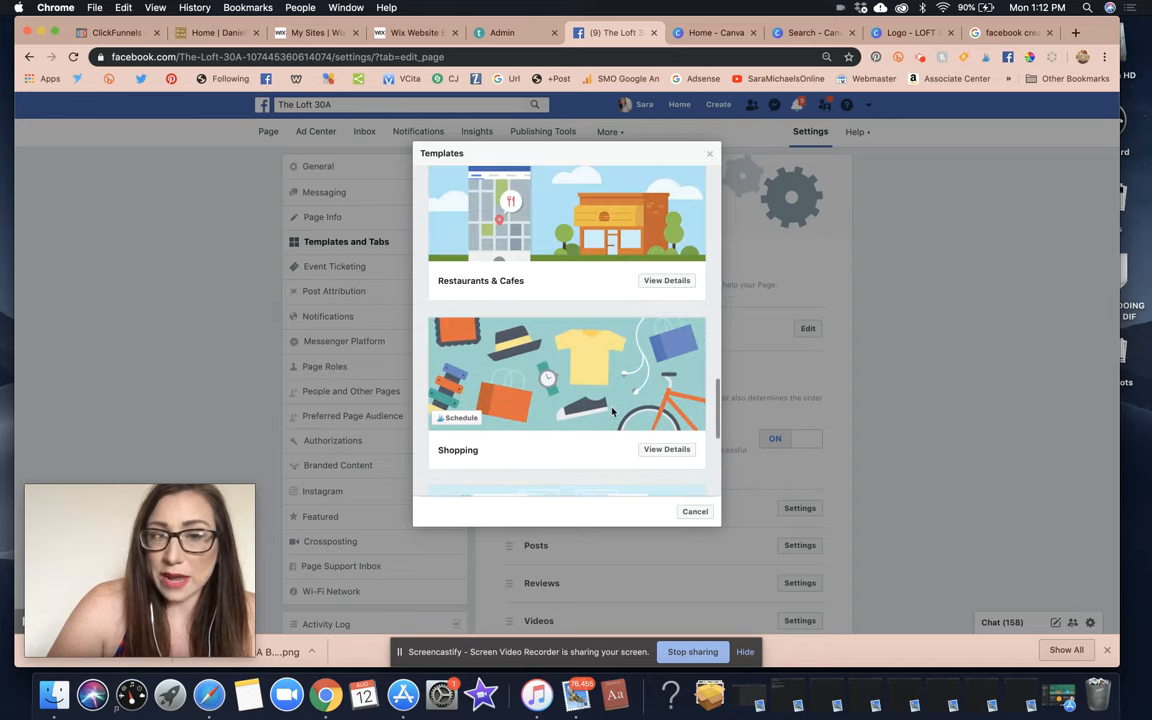
pyautogui.scroll(4, 660, 374)
pyautogui.scroll(-8, 660, 374)
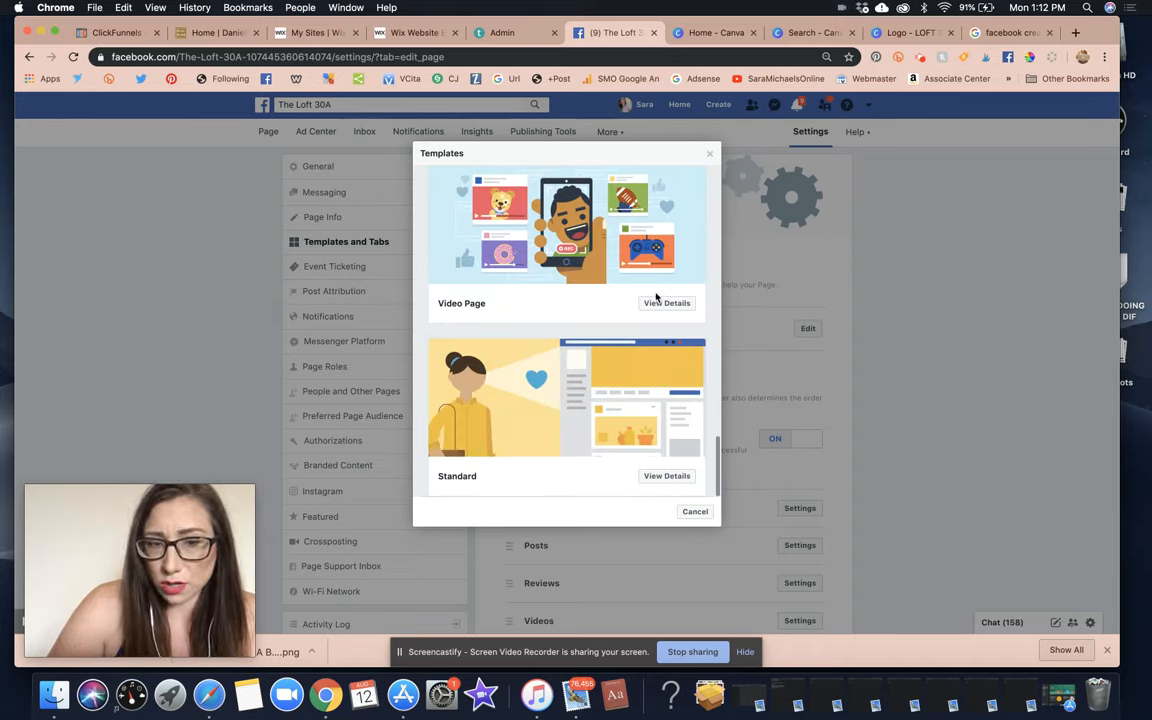
pyautogui.click(666, 476)
pyautogui.scroll(-2, 648, 431)
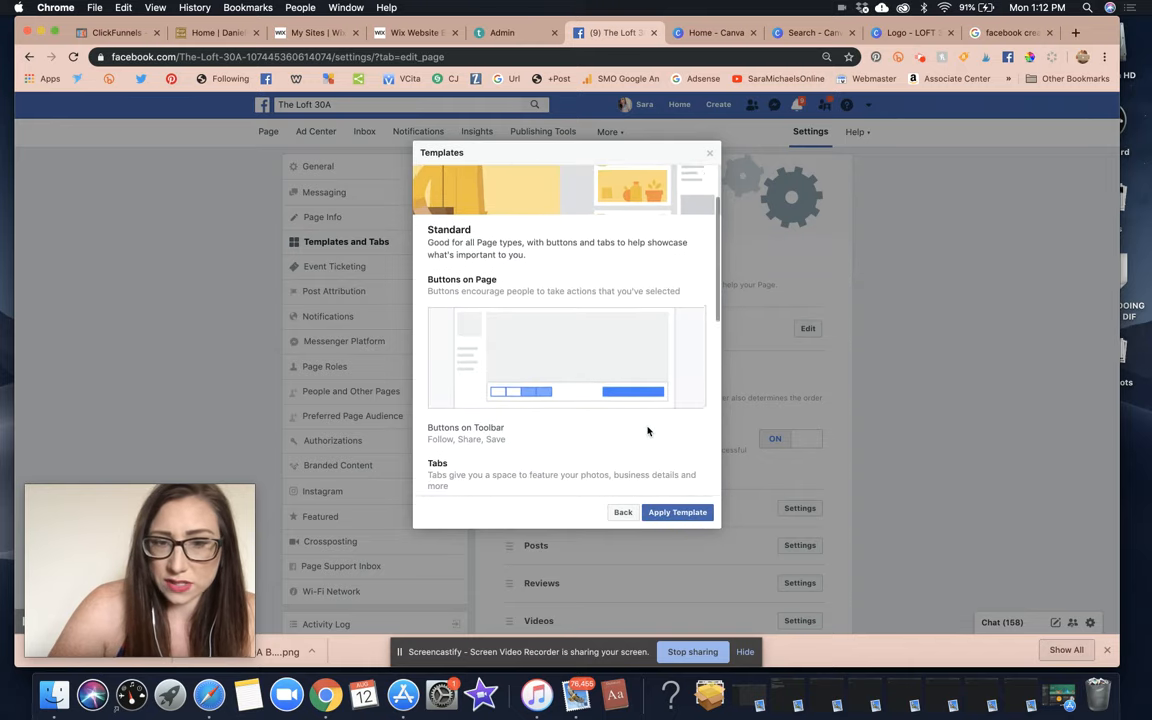
pyautogui.scroll(-5, 648, 431)
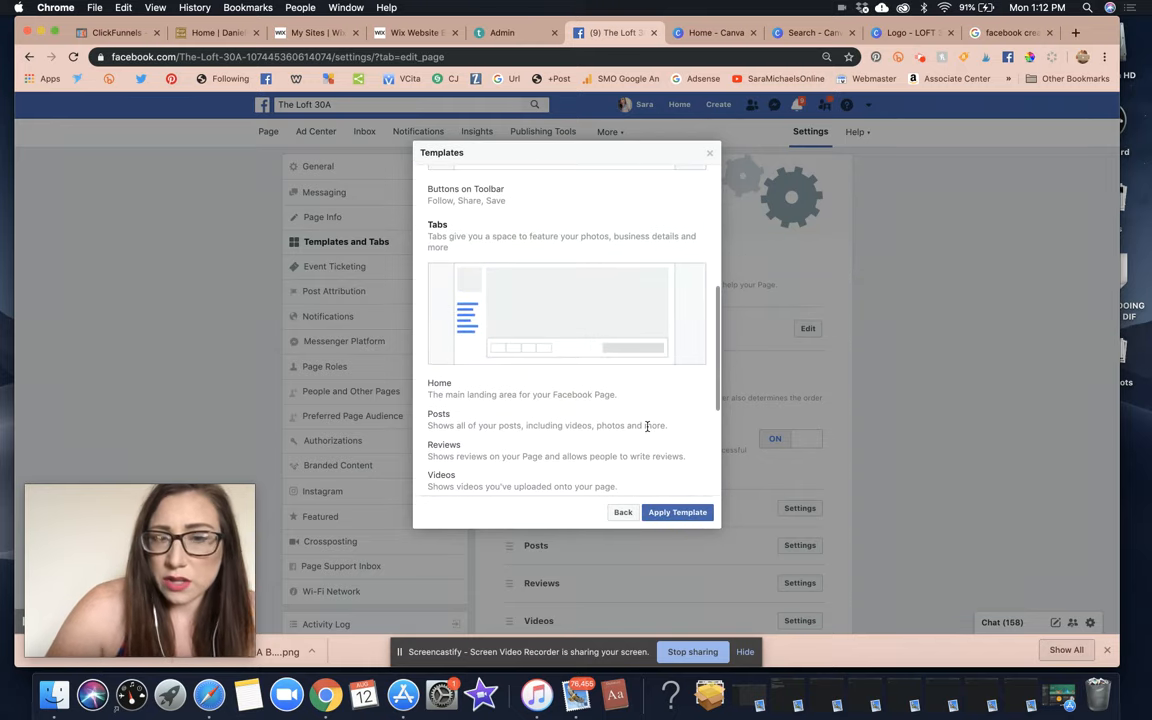
pyautogui.scroll(-5, 648, 427)
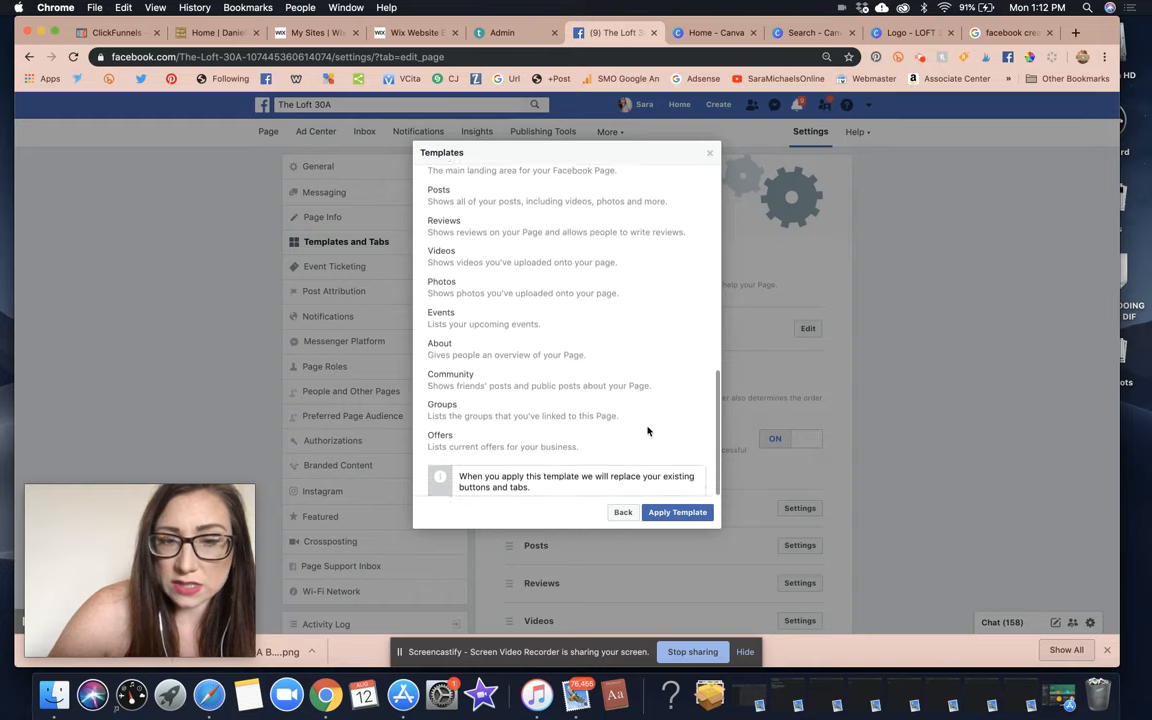
pyautogui.click(623, 513)
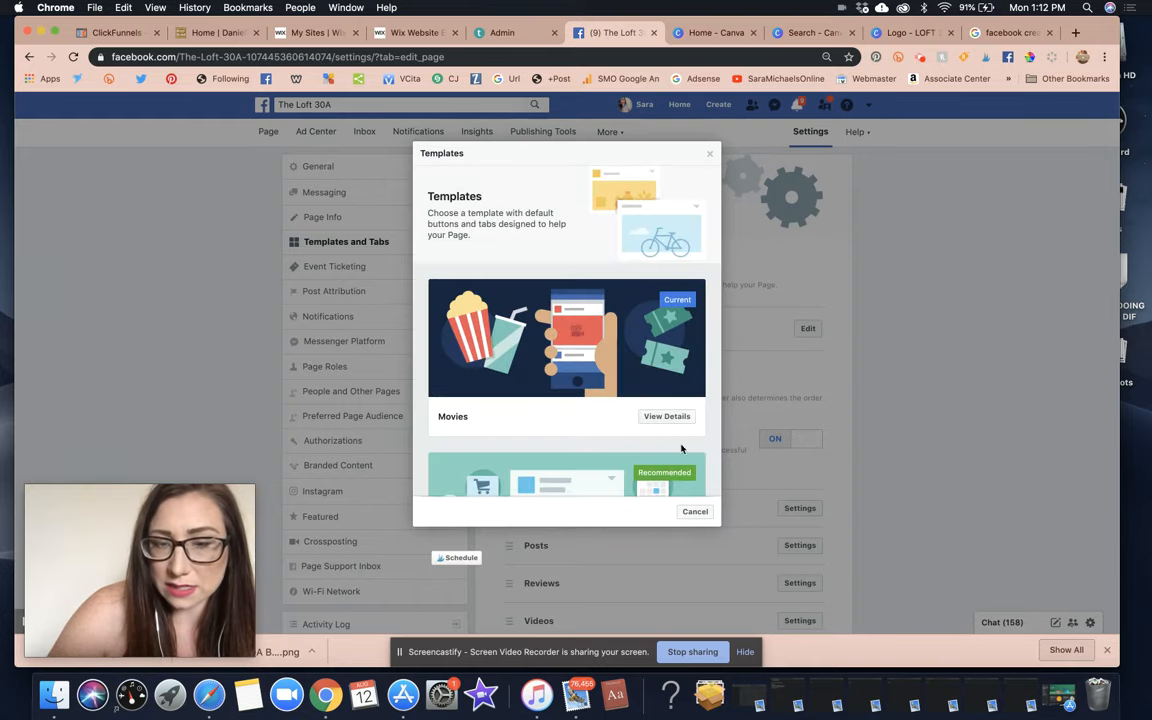
pyautogui.scroll(-5, 680, 445)
pyautogui.scroll(-10, 679, 439)
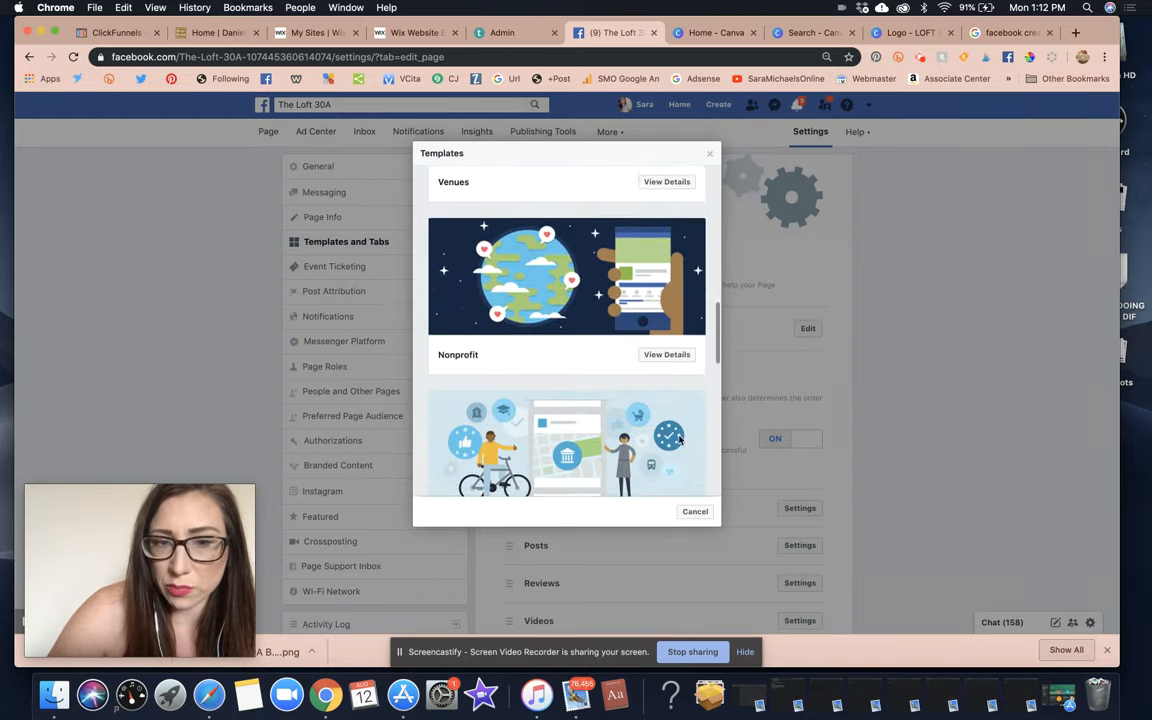
pyautogui.scroll(-6, 679, 439)
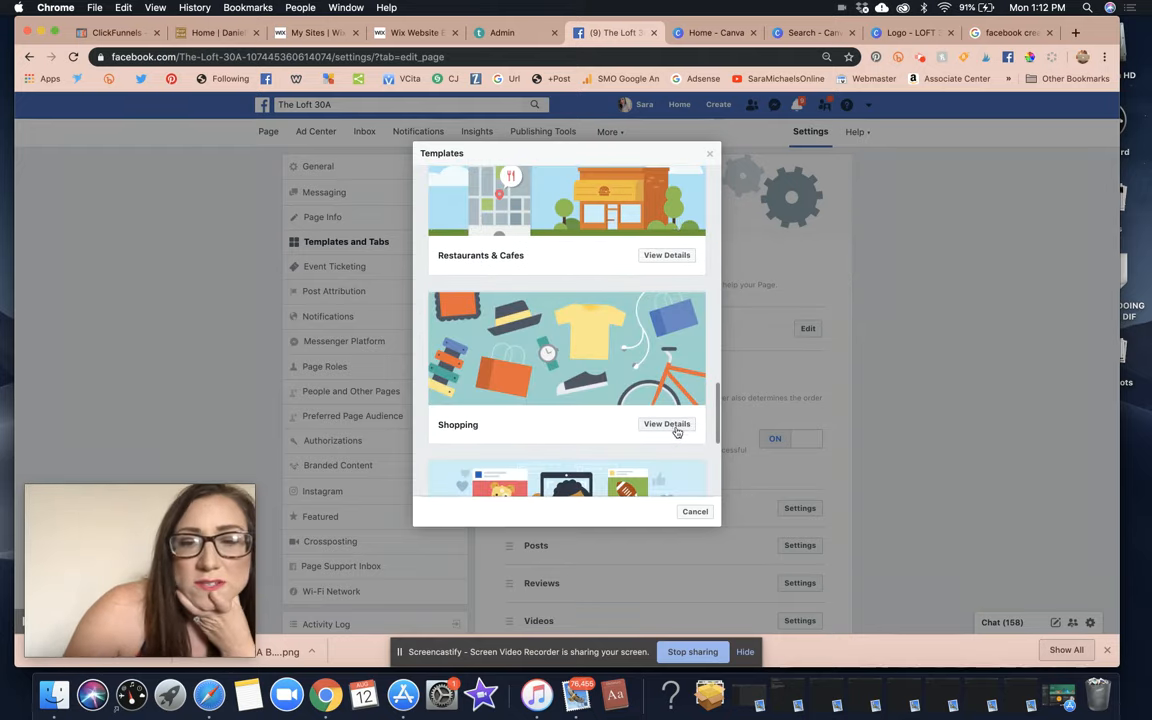
pyautogui.click(675, 426)
pyautogui.scroll(-4, 676, 431)
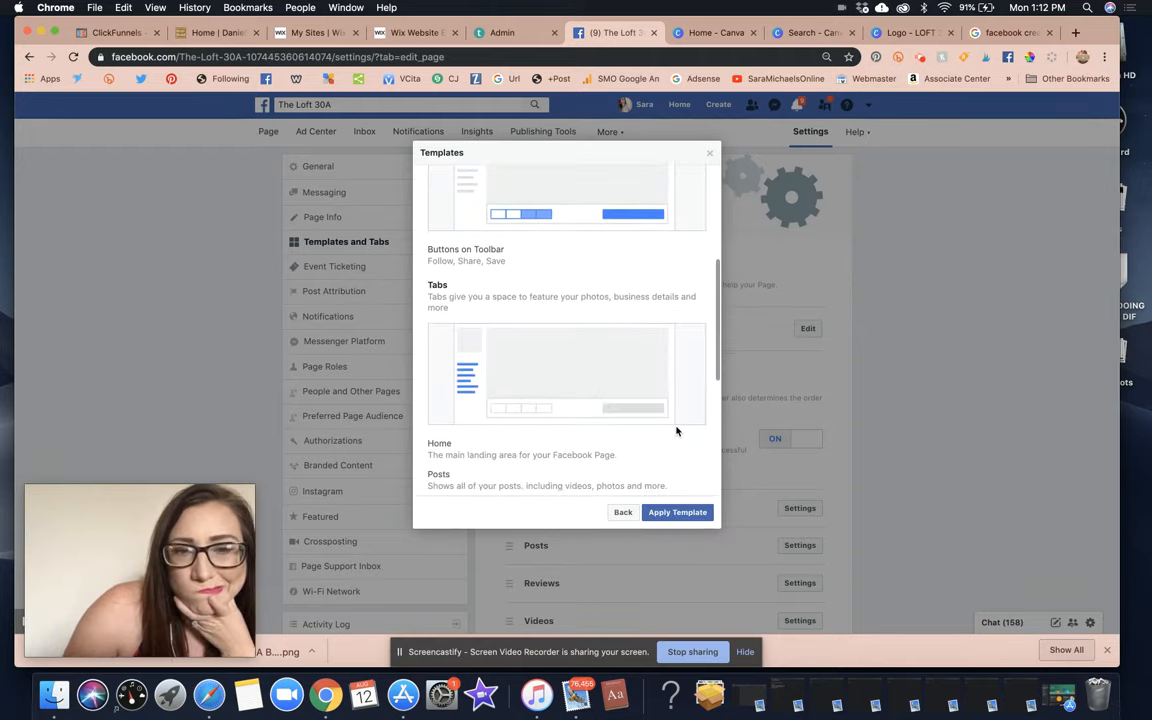
pyautogui.scroll(-5, 676, 431)
pyautogui.scroll(-3, 676, 431)
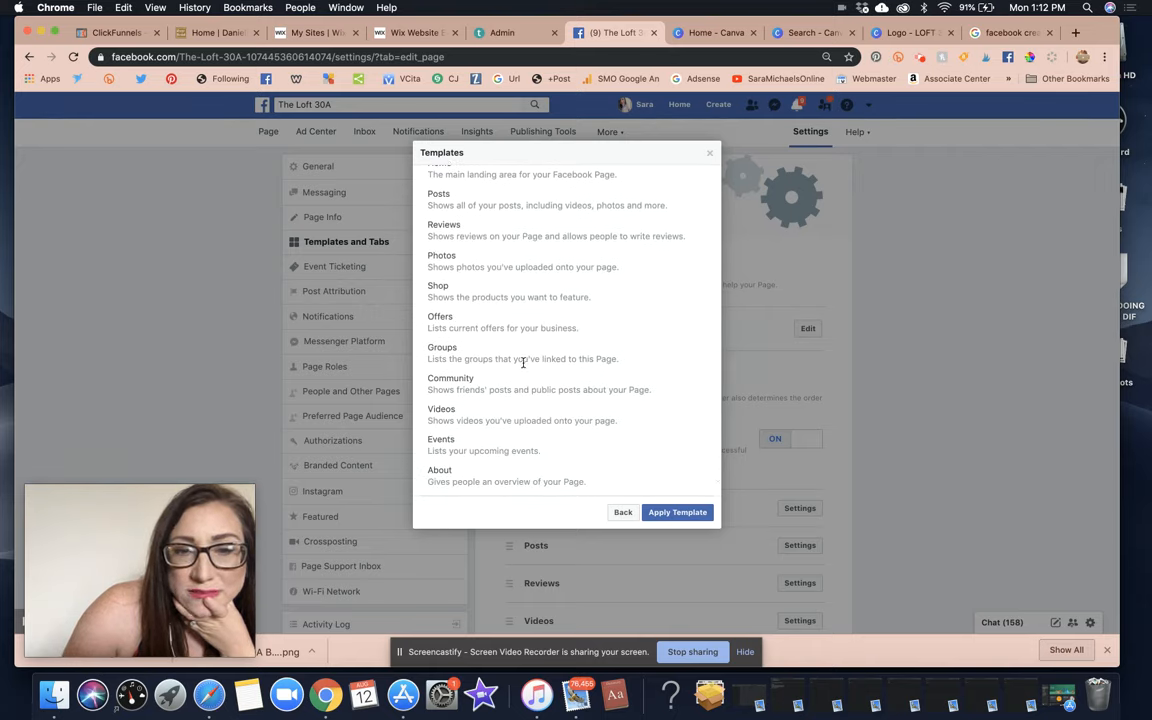
pyautogui.click(622, 512)
pyautogui.scroll(-10, 640, 383)
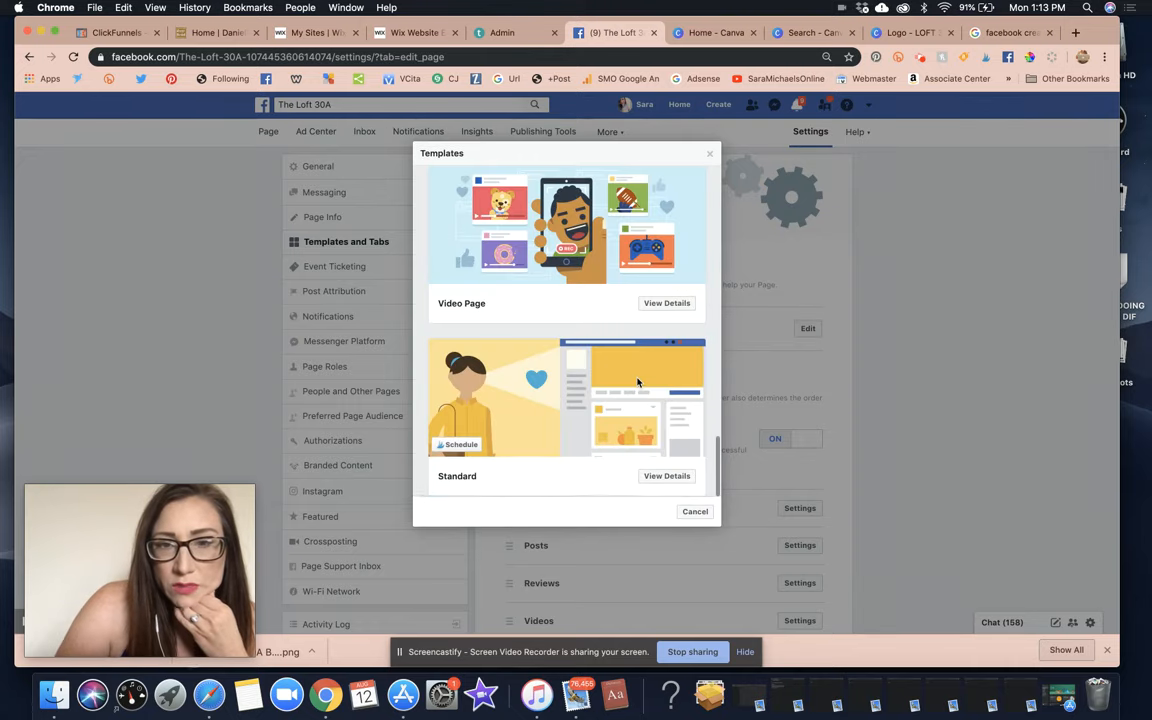
pyautogui.scroll(5, 637, 382)
pyautogui.scroll(-4, 637, 382)
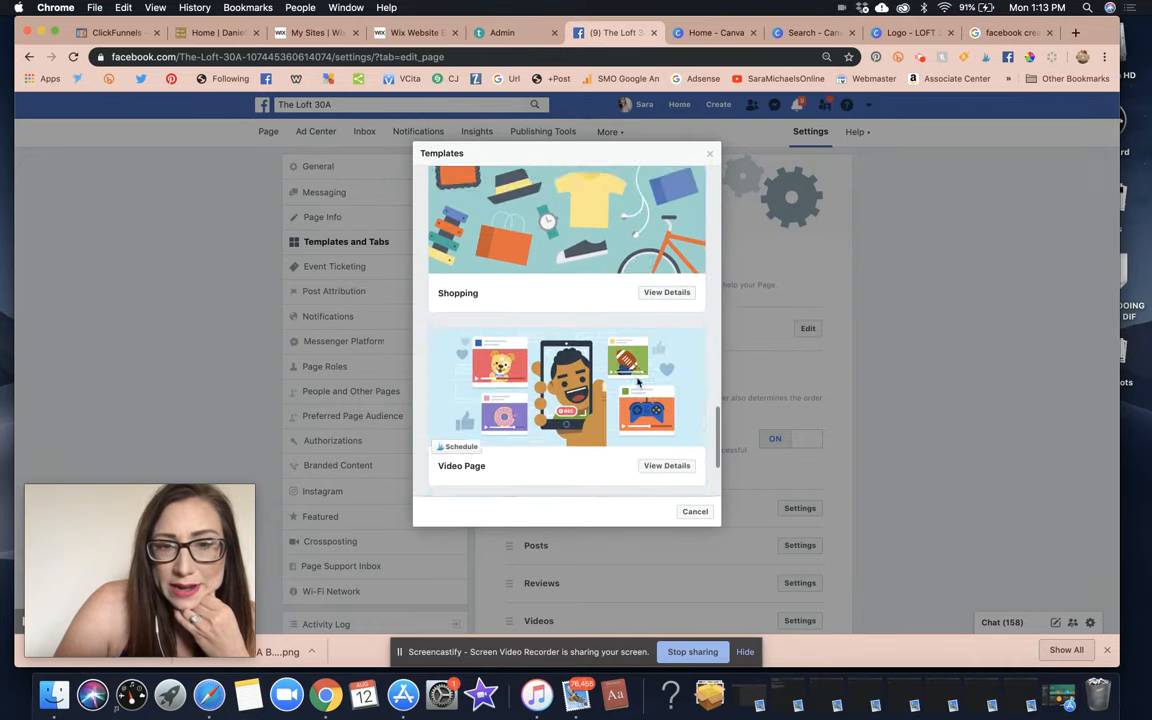
pyautogui.scroll(10, 637, 382)
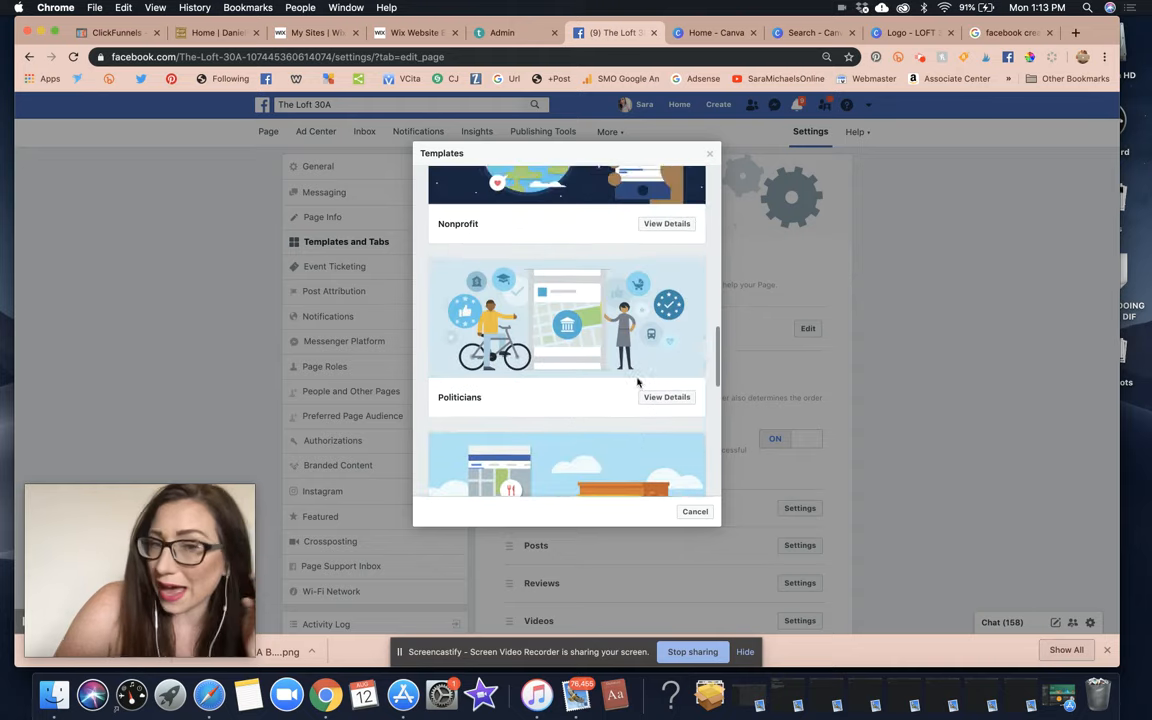
pyautogui.scroll(5, 638, 381)
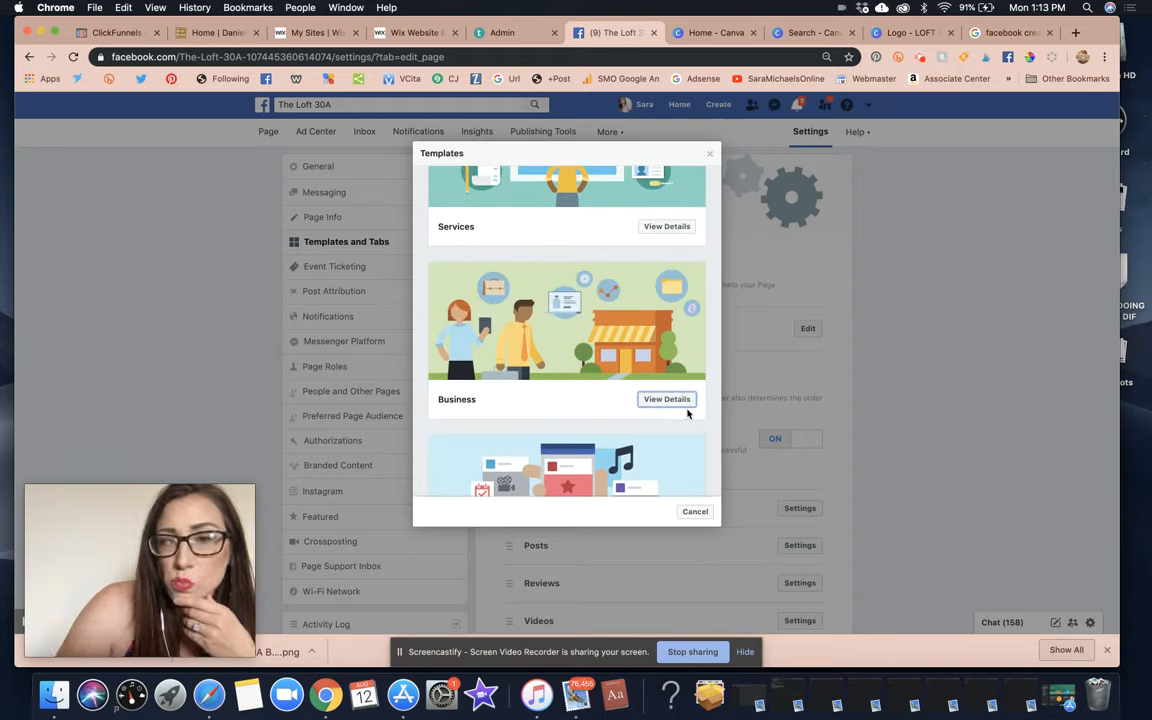
# Apply the Business template to The Loft 30A and confirm the switch.
pyautogui.click(677, 402)
pyautogui.click(675, 512)
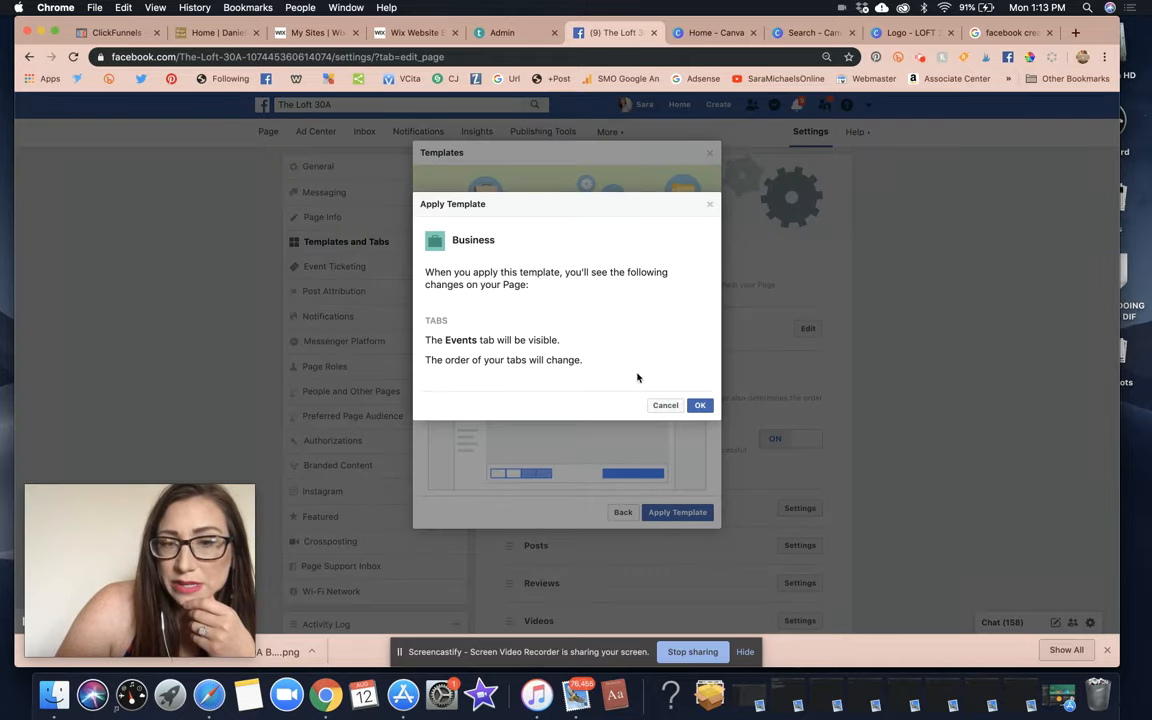
pyautogui.click(700, 406)
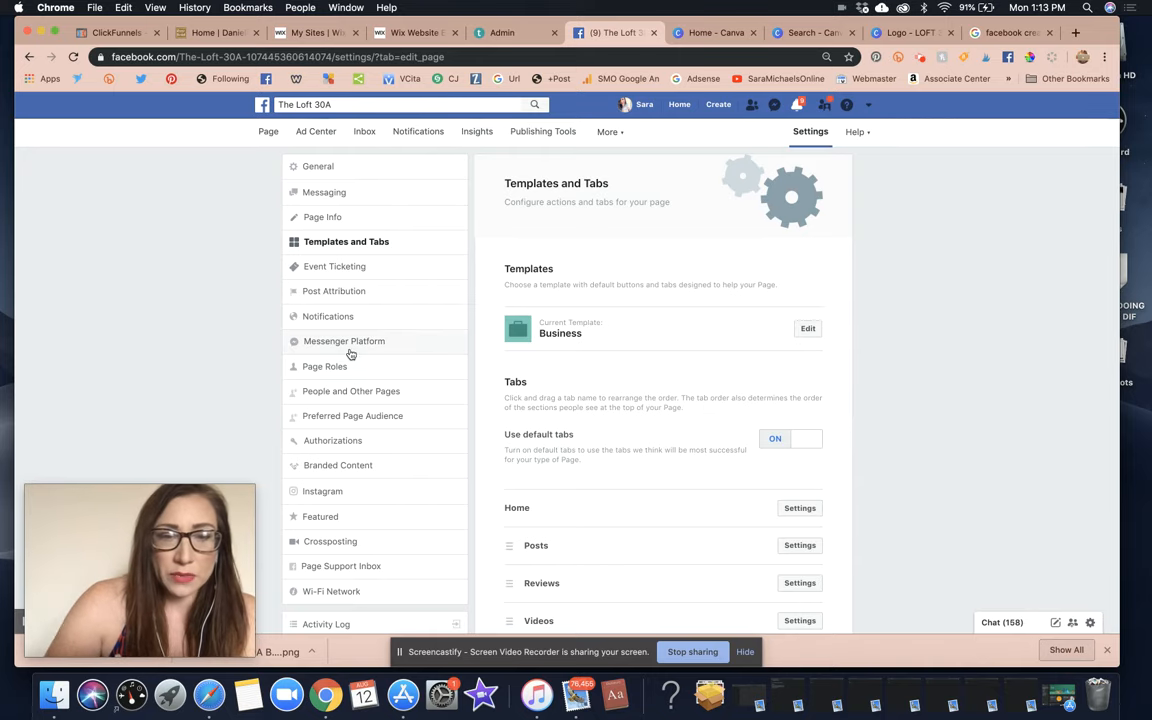
# Reorder the tabs so Groups sits right after Events.
pyautogui.scroll(-5, 463, 358)
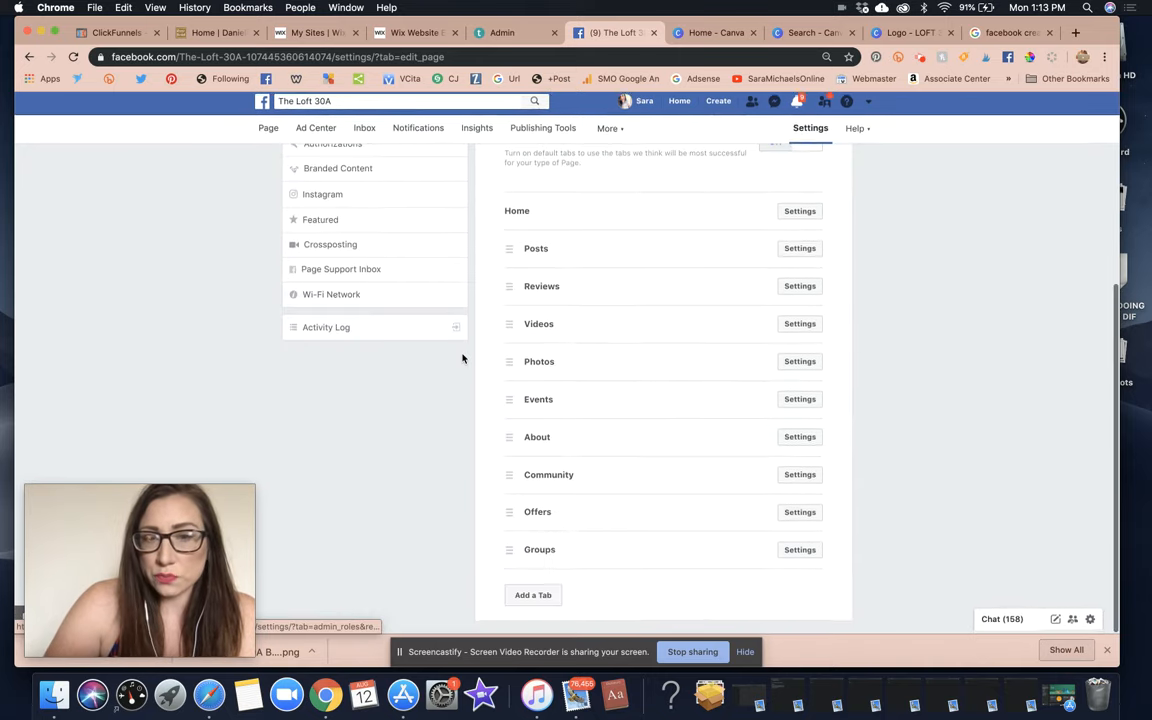
pyautogui.moveTo(508, 555)
pyautogui.mouseDown()
pyautogui.moveTo(504, 309)
pyautogui.moveTo(490, 330)
pyautogui.moveTo(517, 512)
pyautogui.moveTo(507, 565)
pyautogui.mouseUp()
pyautogui.scroll(5, 659, 284)
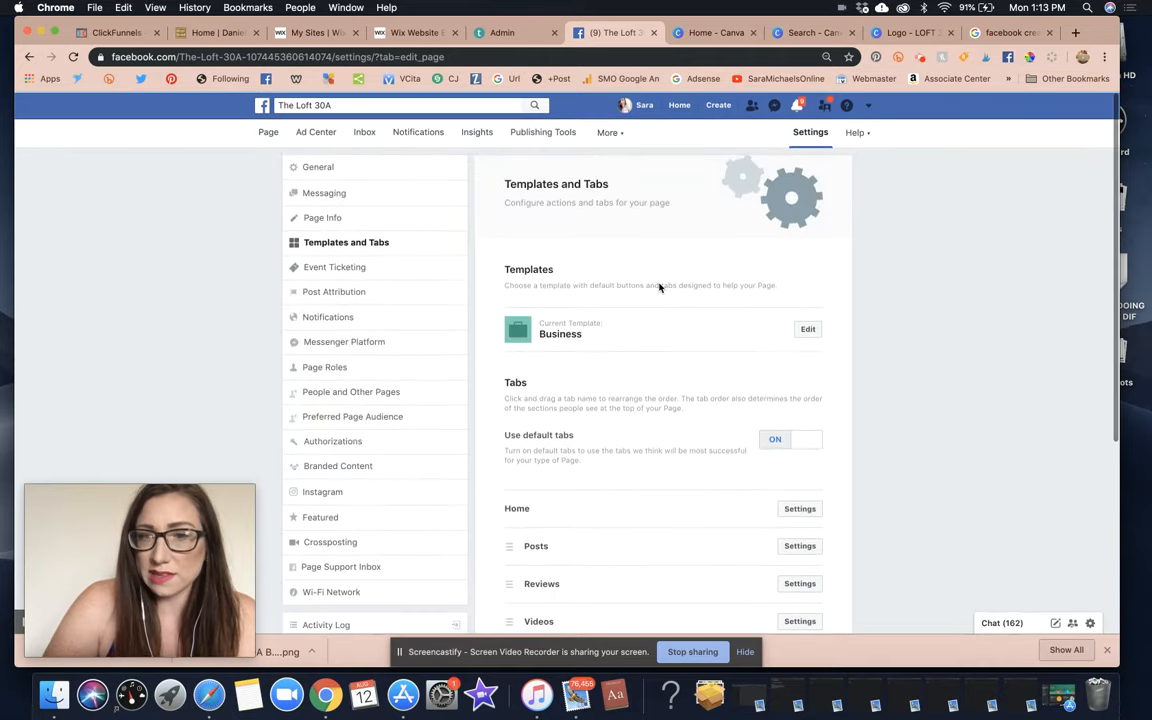
pyautogui.scroll(-1, 659, 286)
pyautogui.scroll(-5, 660, 287)
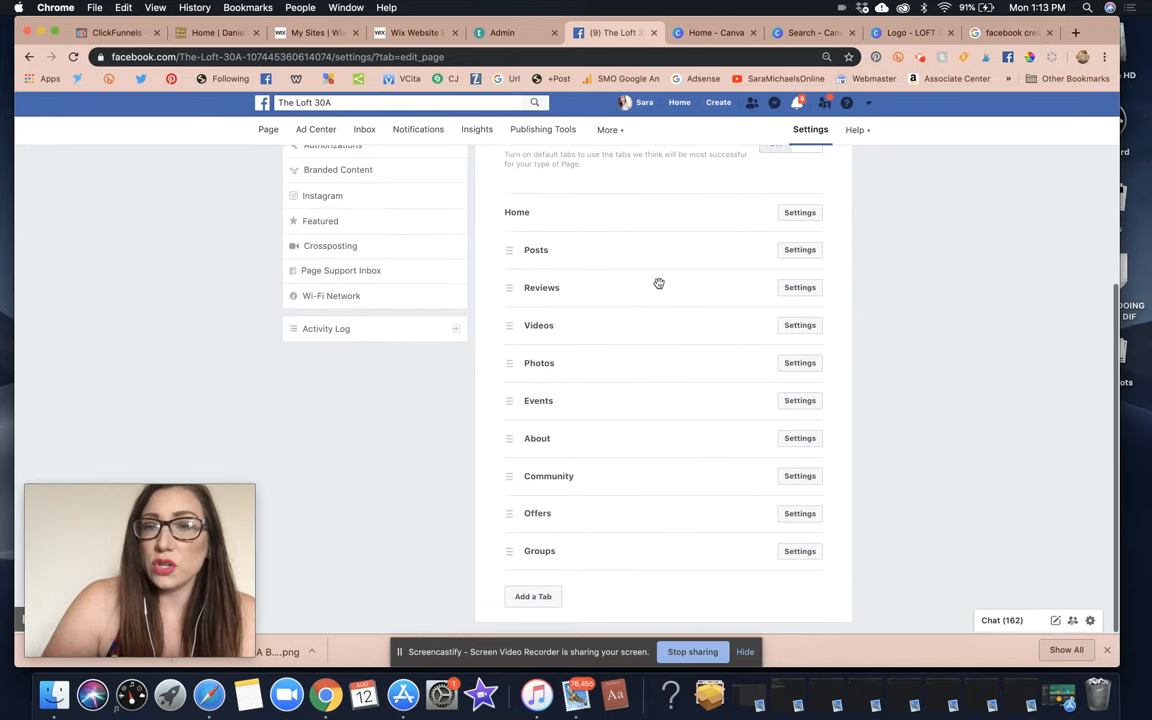
pyautogui.scroll(1, 658, 285)
pyautogui.scroll(-1, 571, 304)
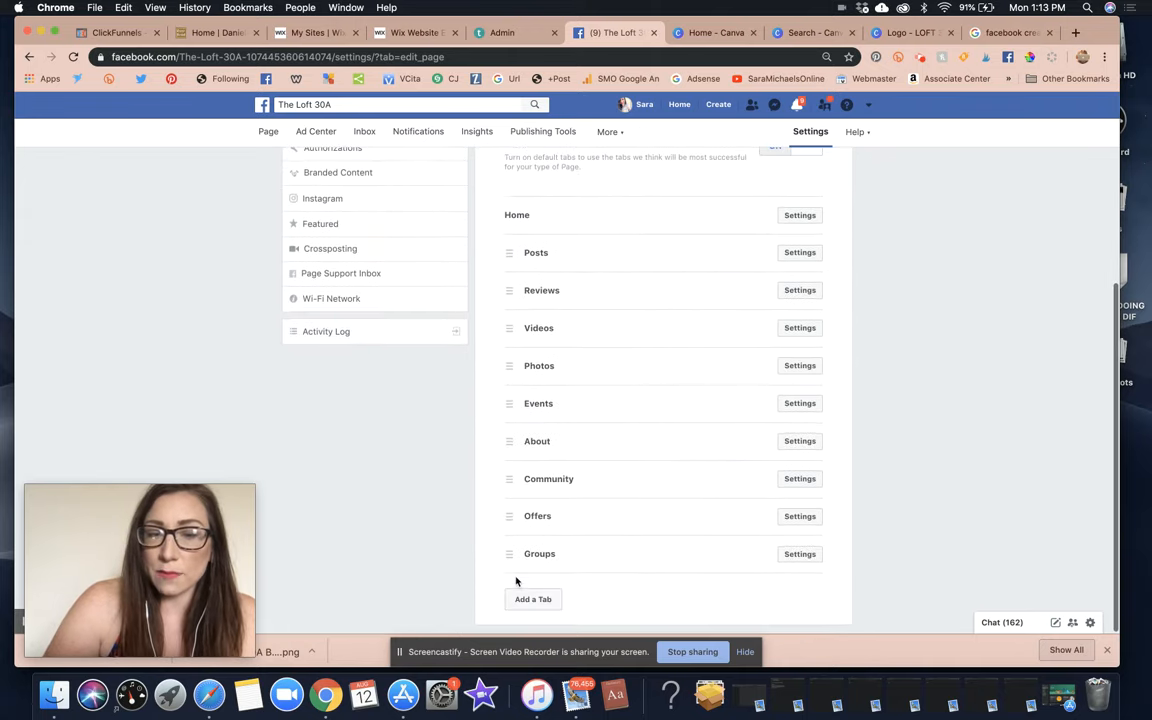
pyautogui.moveTo(509, 558); pyautogui.dragTo(537, 443)
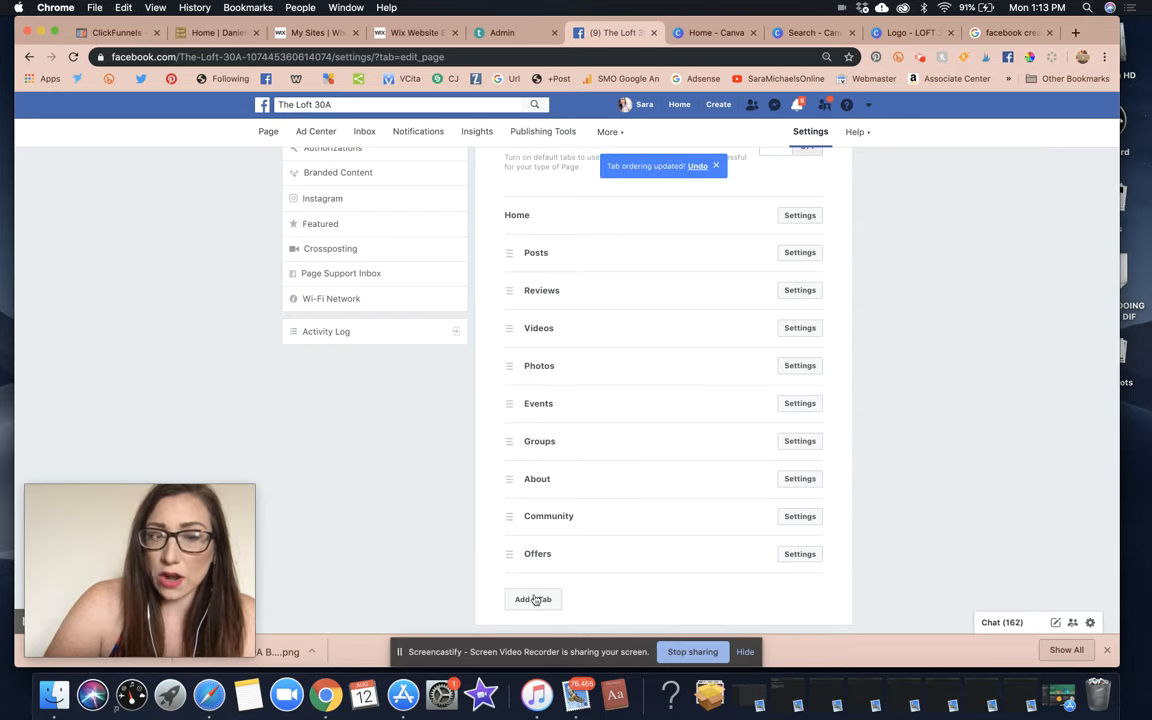
# Add the Live Videos, Services and Shop tabs, then drag Community up right below Home.
pyautogui.click(536, 603)
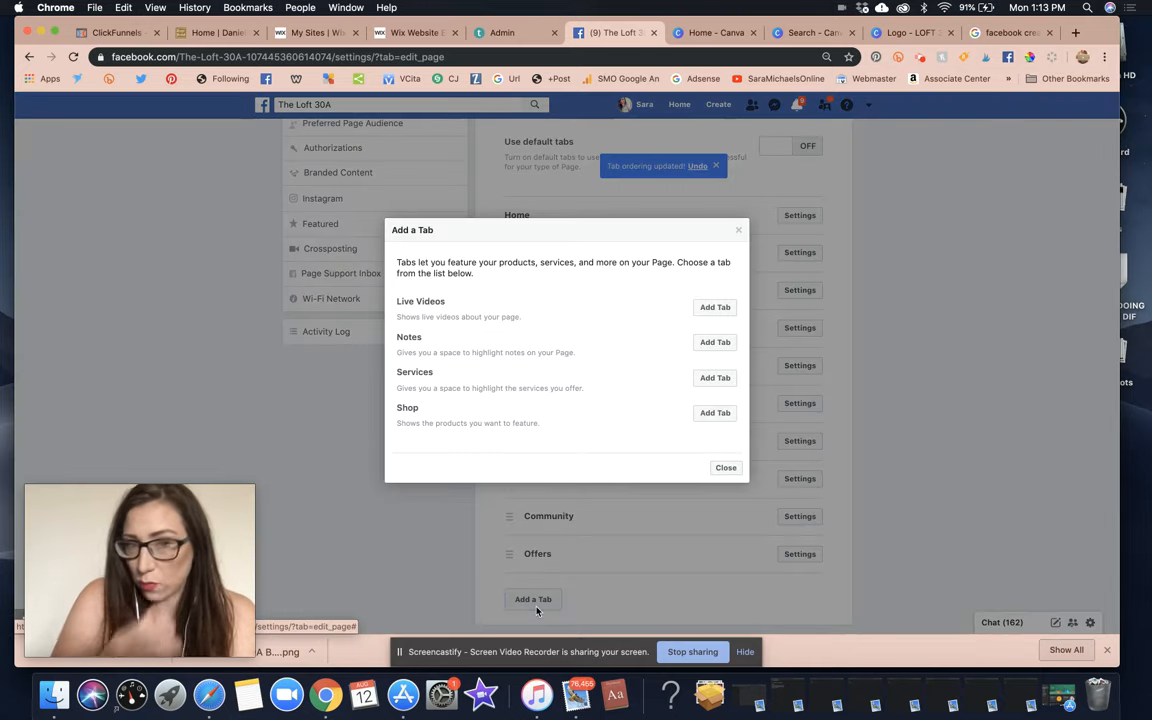
pyautogui.click(715, 310)
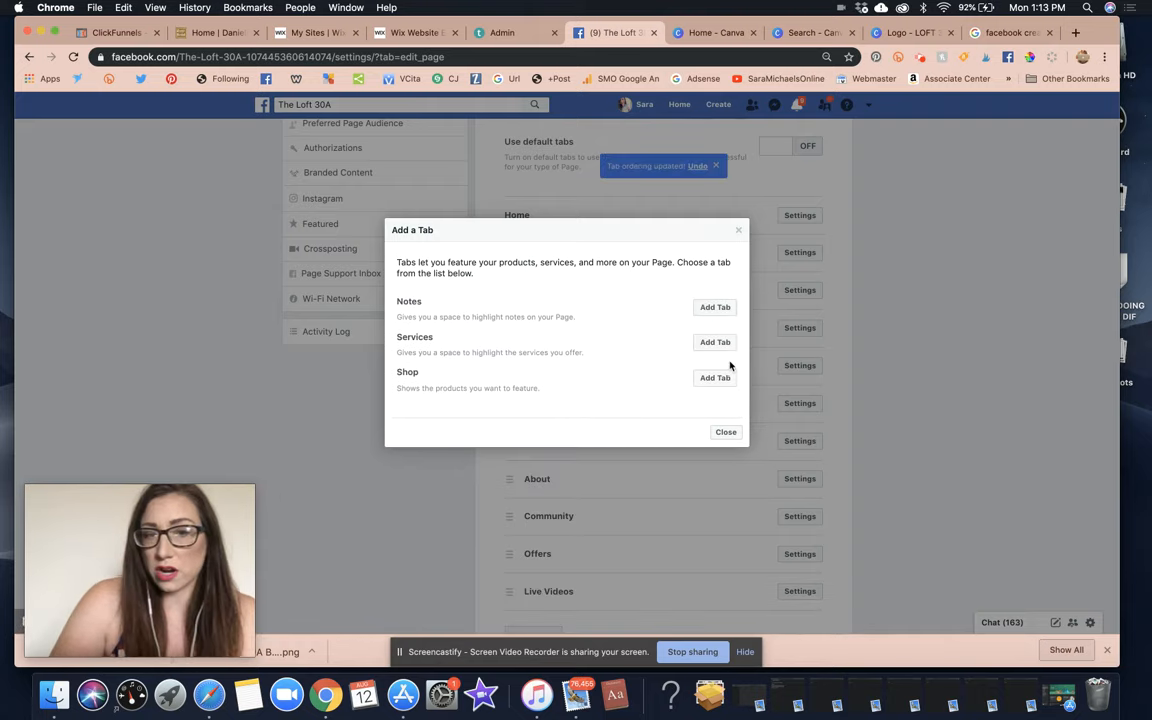
pyautogui.click(721, 343)
pyautogui.click(718, 342)
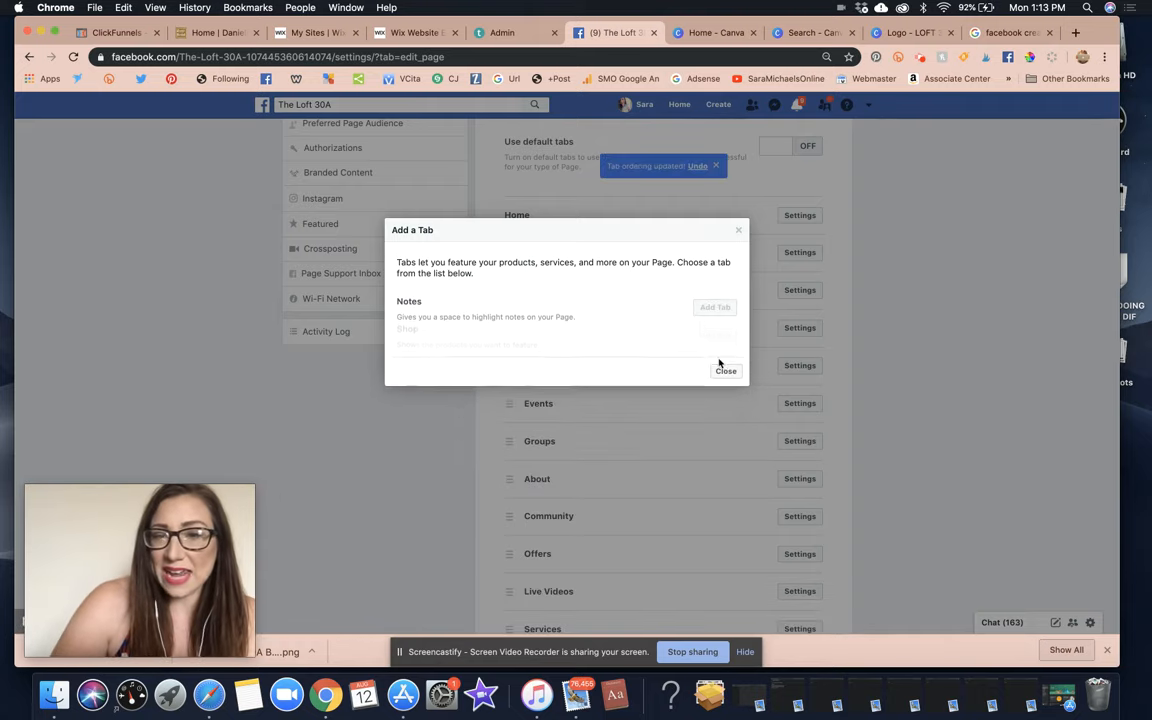
pyautogui.click(725, 364)
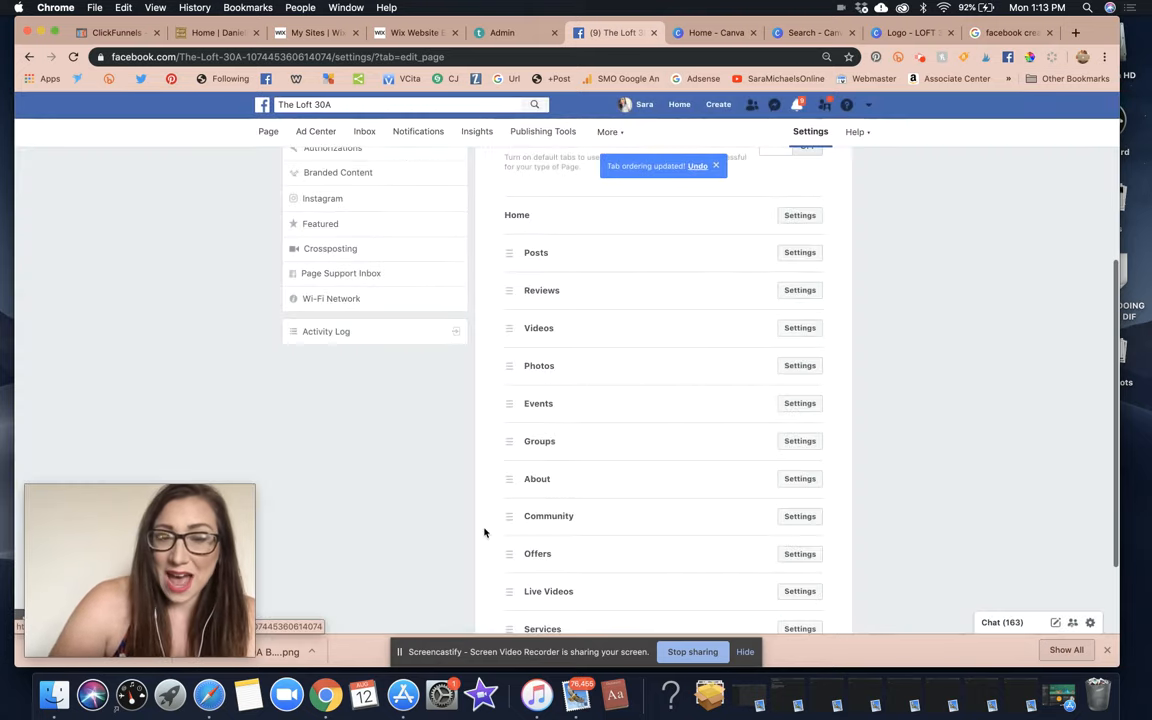
pyautogui.moveTo(516, 514); pyautogui.dragTo(501, 240)
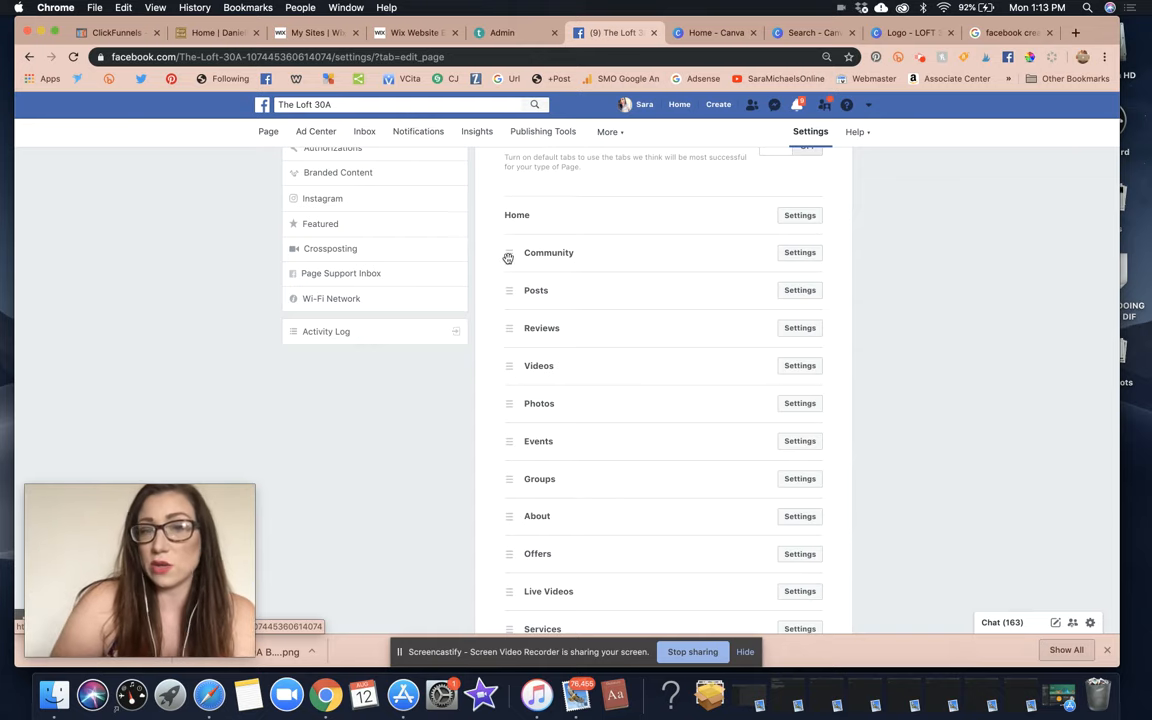
# Reorder the tabs to Home, Community, Reviews, Live Videos, Groups, then Posts.
pyautogui.moveTo(507, 256)
pyautogui.mouseDown()
pyautogui.moveTo(504, 283)
pyautogui.moveTo(499, 252)
pyautogui.mouseUp()
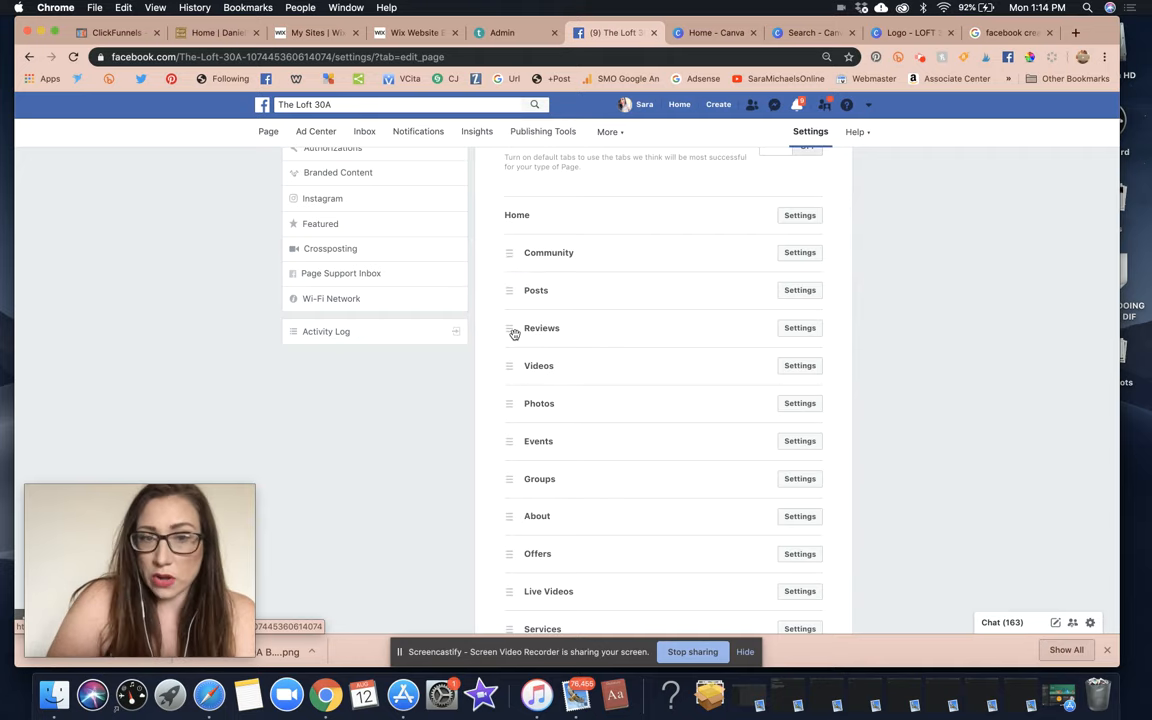
pyautogui.moveTo(508, 330); pyautogui.dragTo(506, 284)
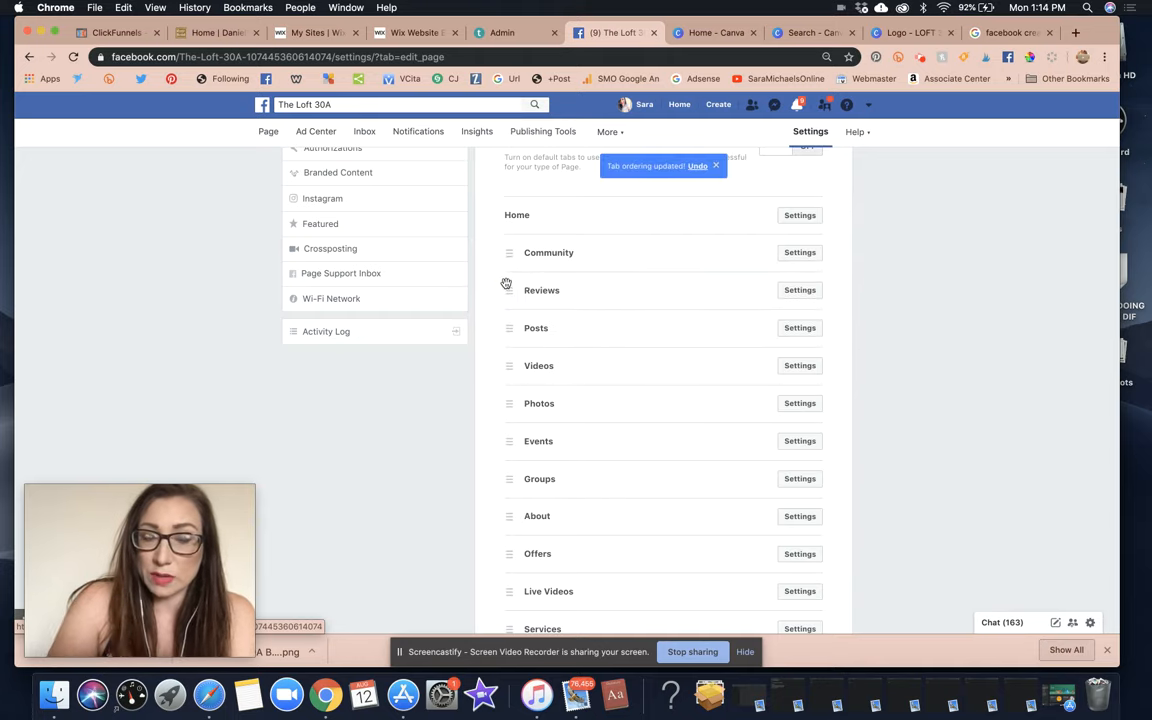
pyautogui.moveTo(508, 478); pyautogui.dragTo(505, 327)
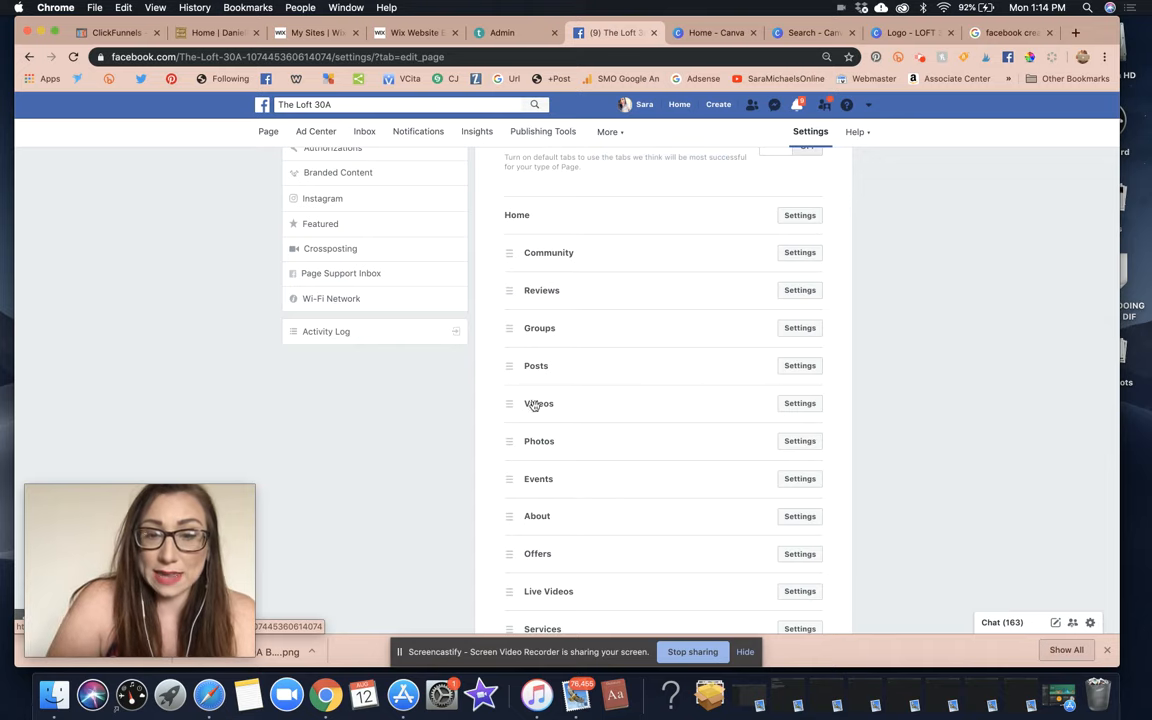
pyautogui.scroll(-3, 543, 432)
pyautogui.moveTo(508, 475); pyautogui.dragTo(499, 261)
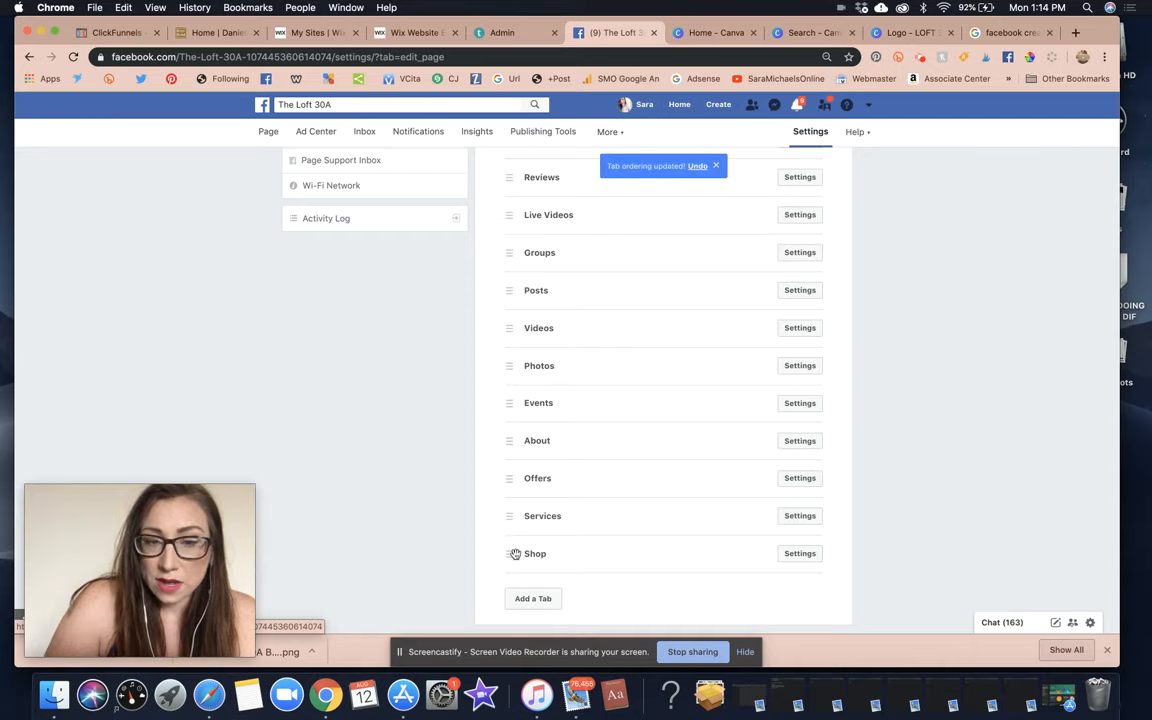
# Turn off the Show Offers tab setting and save it.
pyautogui.click(800, 478)
pyautogui.click(768, 522)
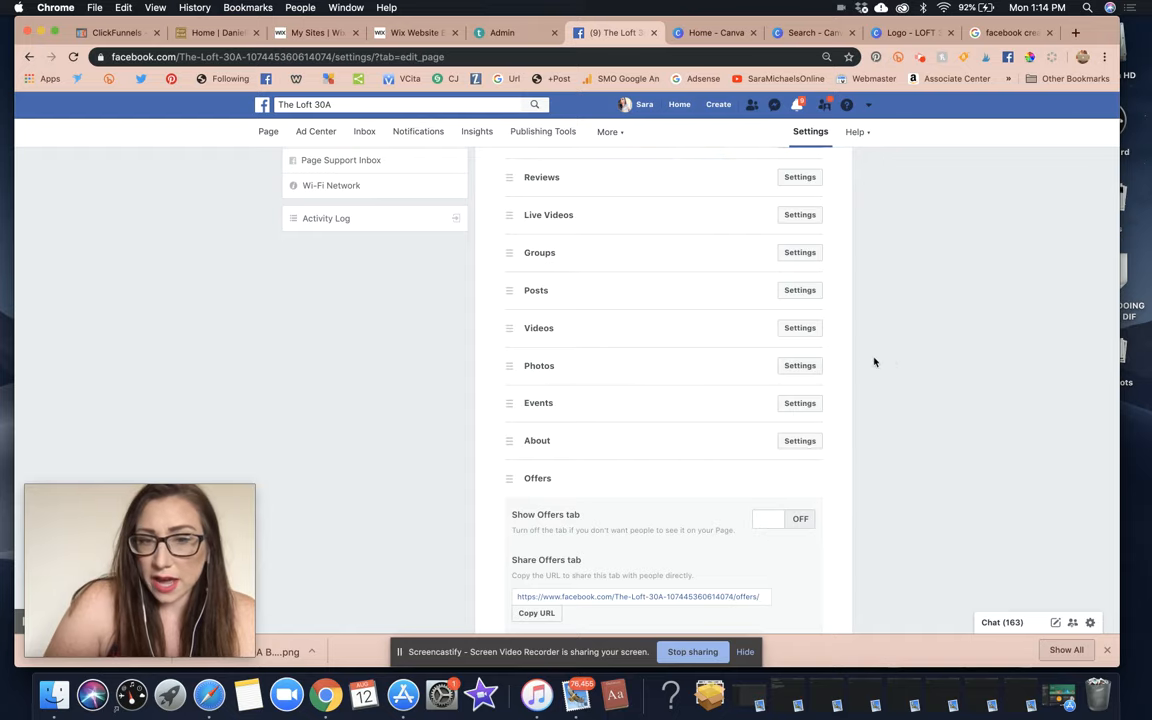
pyautogui.scroll(-4, 647, 373)
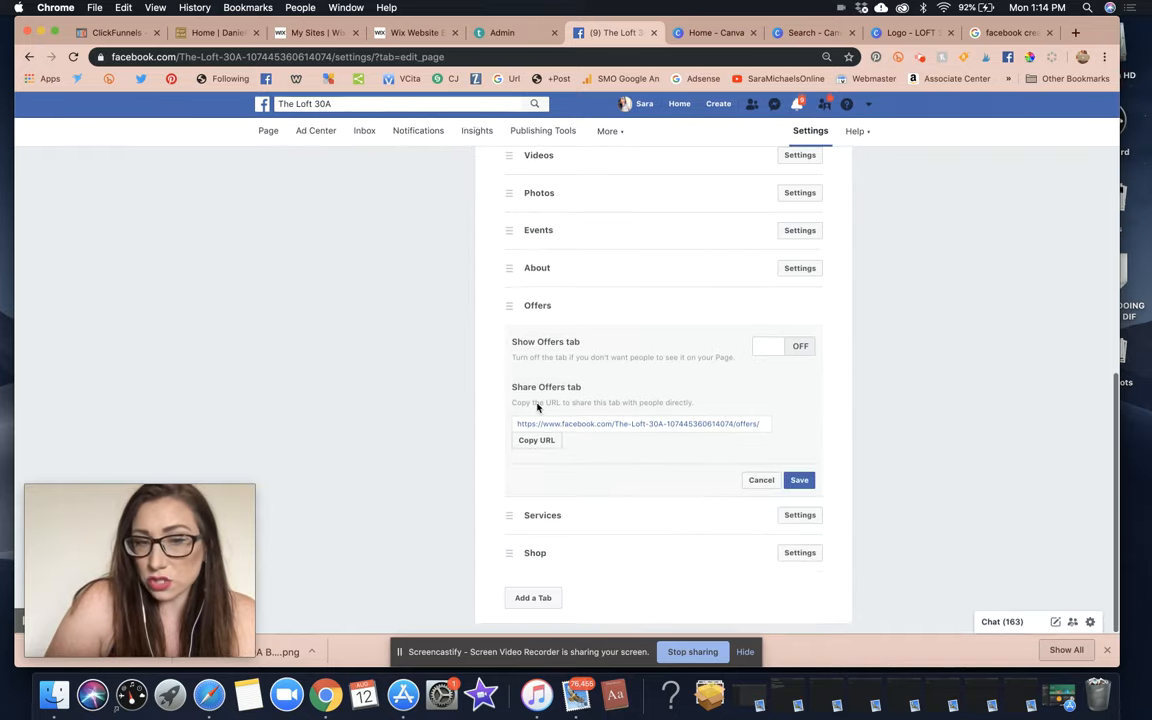
pyautogui.click(799, 482)
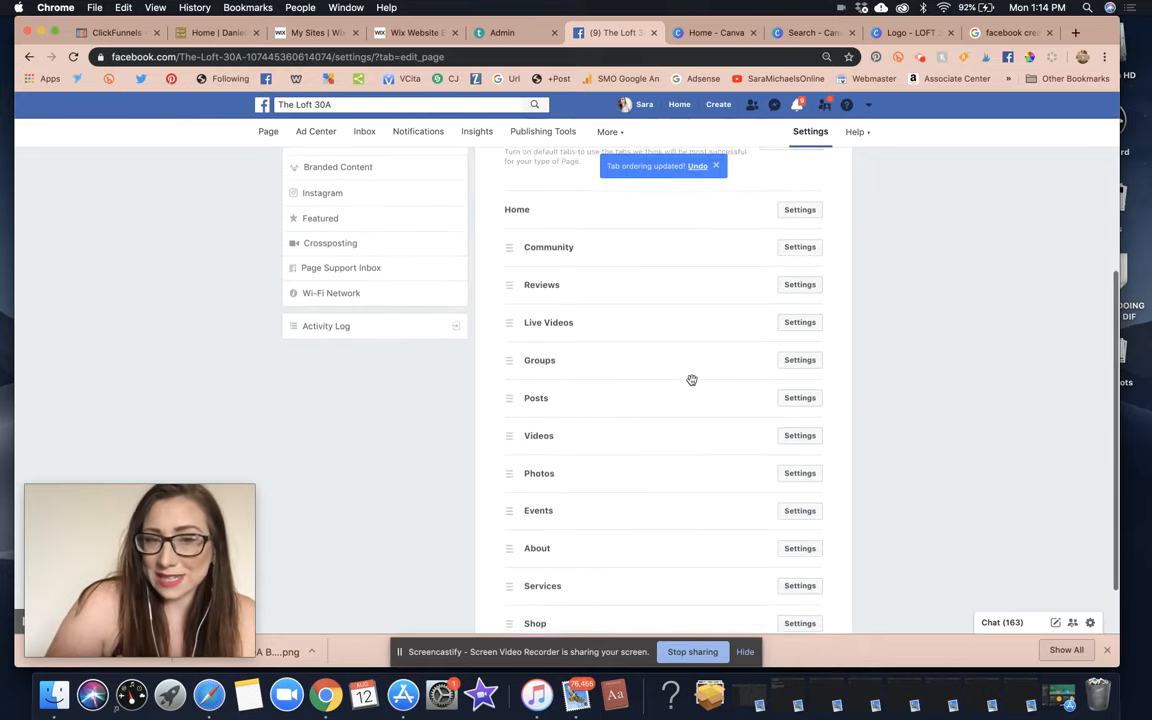
pyautogui.scroll(-2, 682, 418)
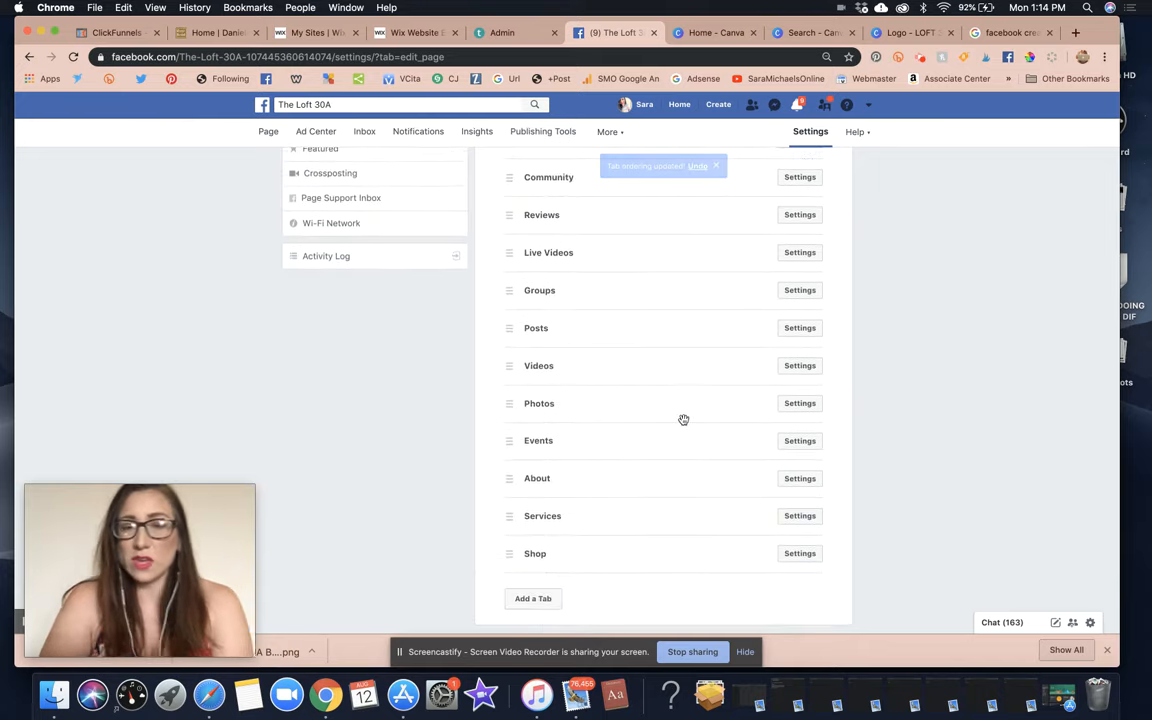
pyautogui.scroll(6, 540, 395)
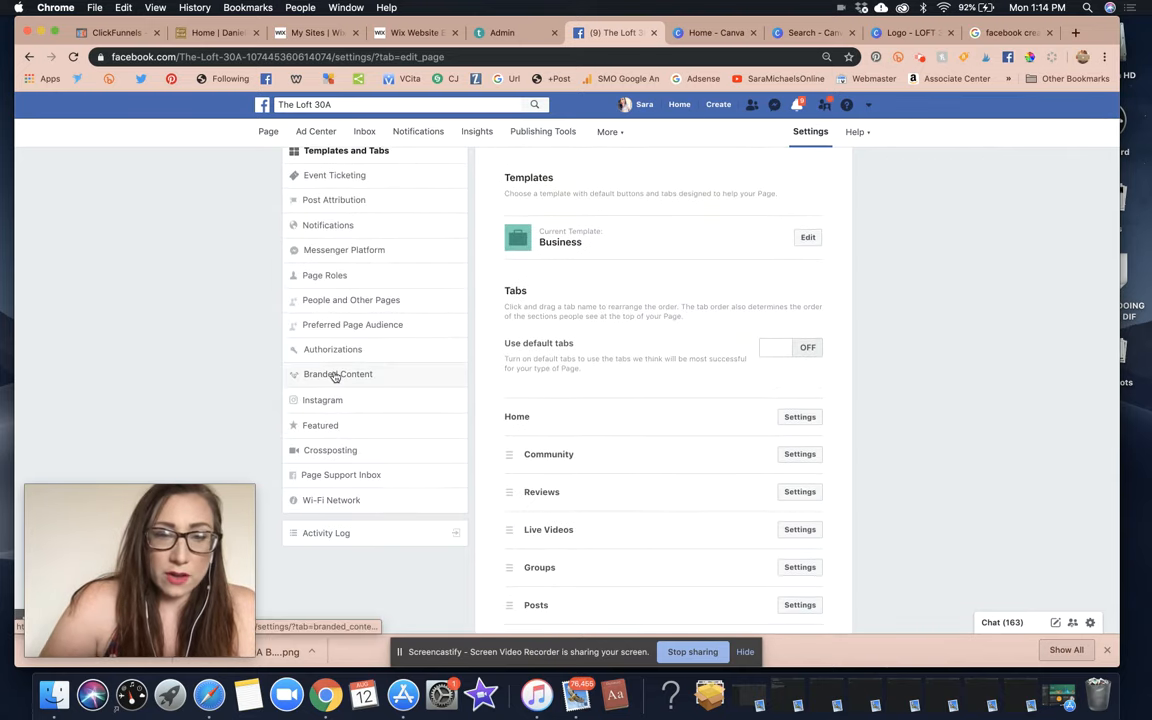
# Open The Loft 30A's Page Roles settings and select the name field for a new role.
pyautogui.click(328, 277)
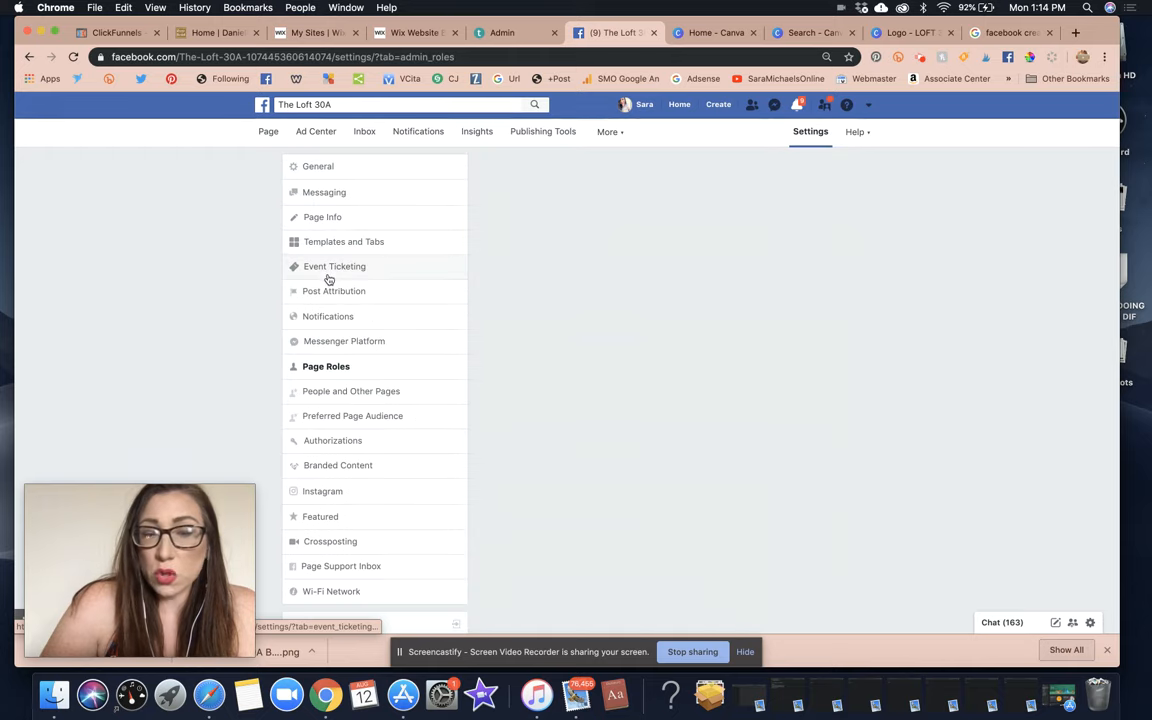
pyautogui.scroll(-2, 700, 298)
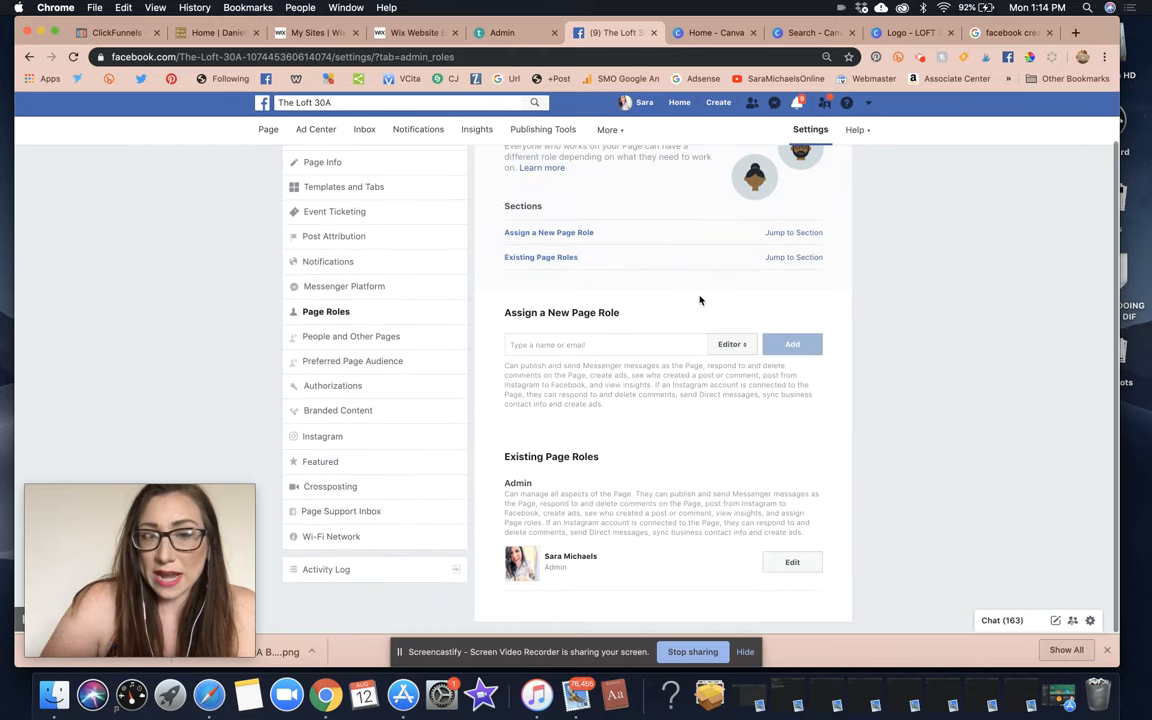
pyautogui.scroll(2, 700, 300)
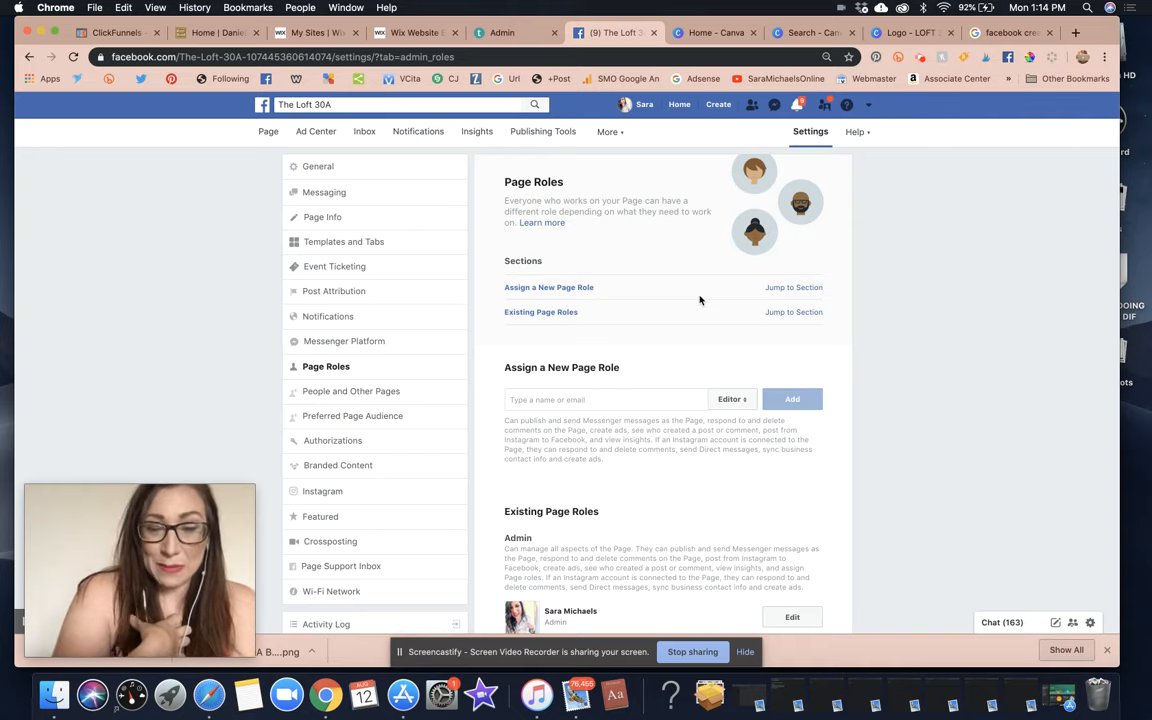
pyautogui.click(595, 400)
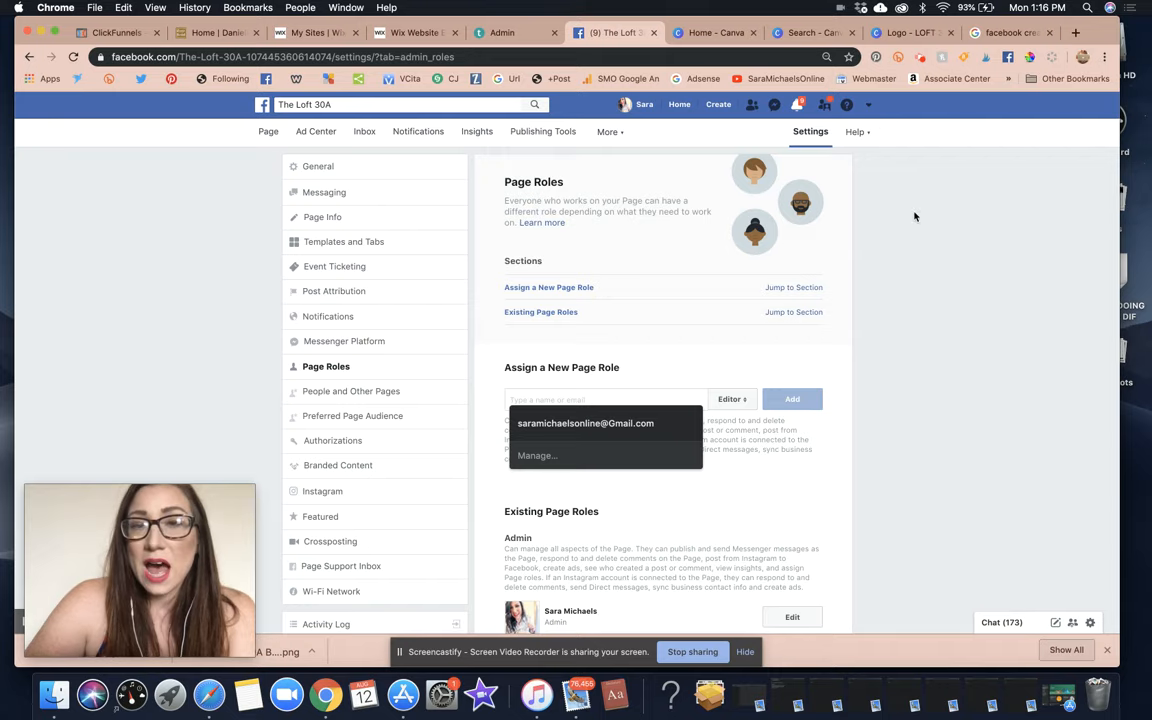
# Check the personal profile page, then return to the Page Roles settings.
pyautogui.click(642, 106)
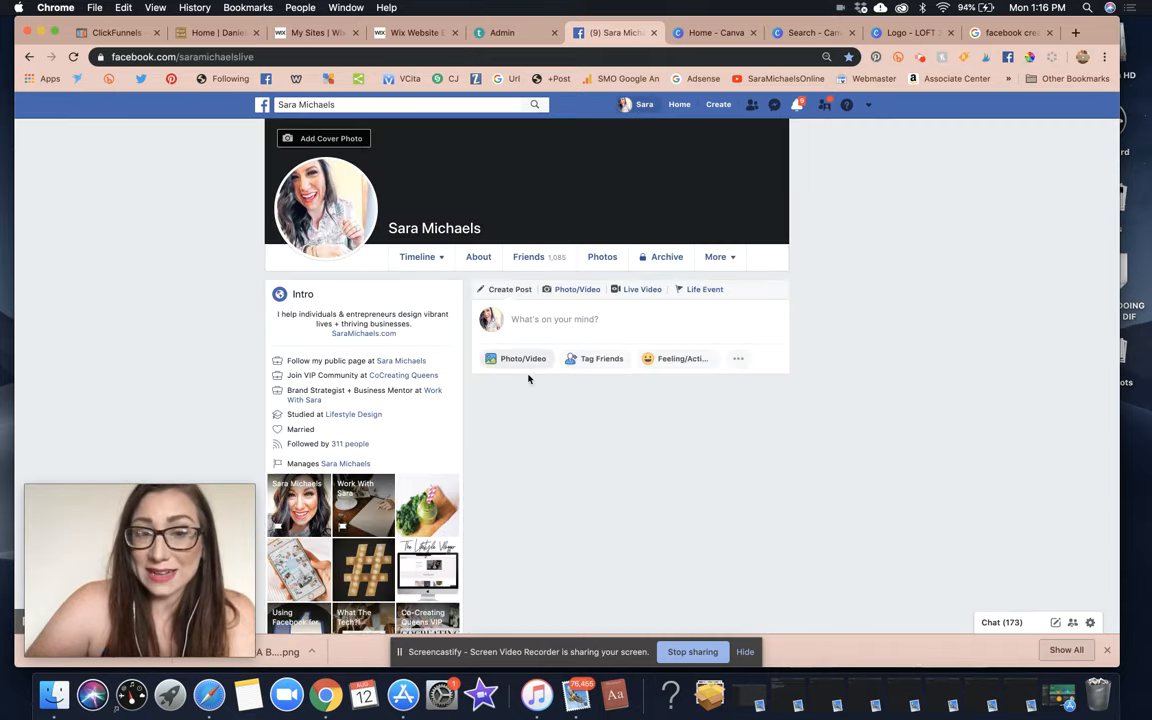
pyautogui.scroll(-5, 529, 379)
pyautogui.scroll(5, 529, 379)
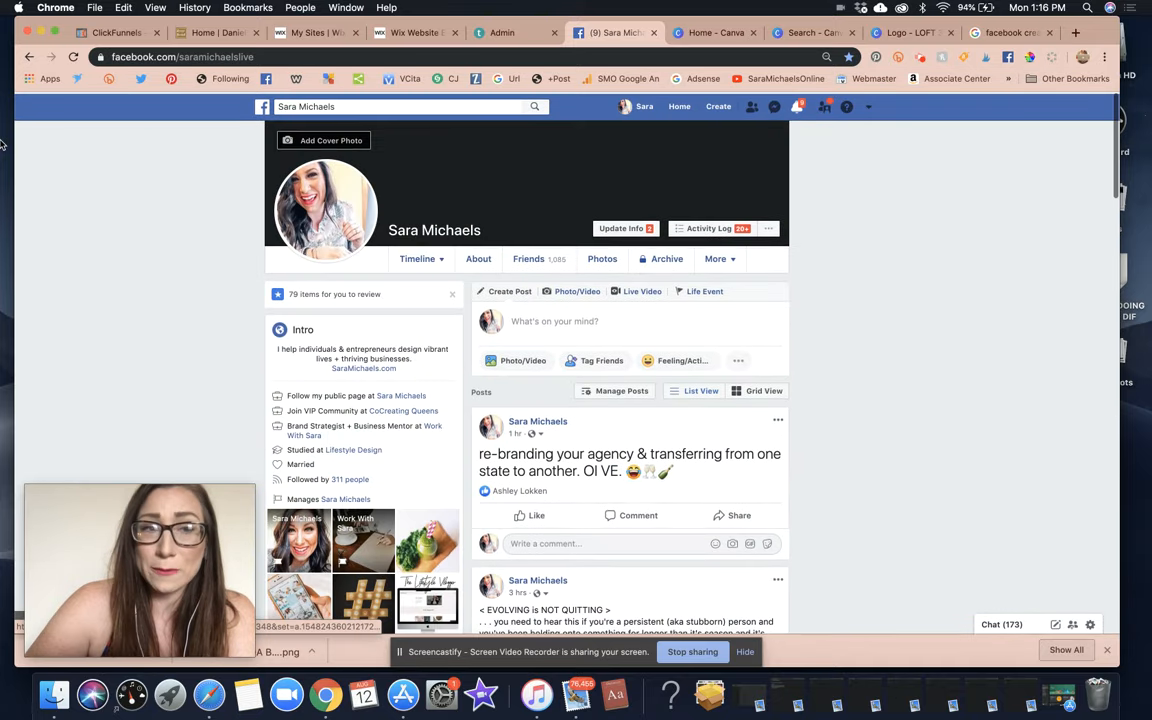
pyautogui.click(31, 57)
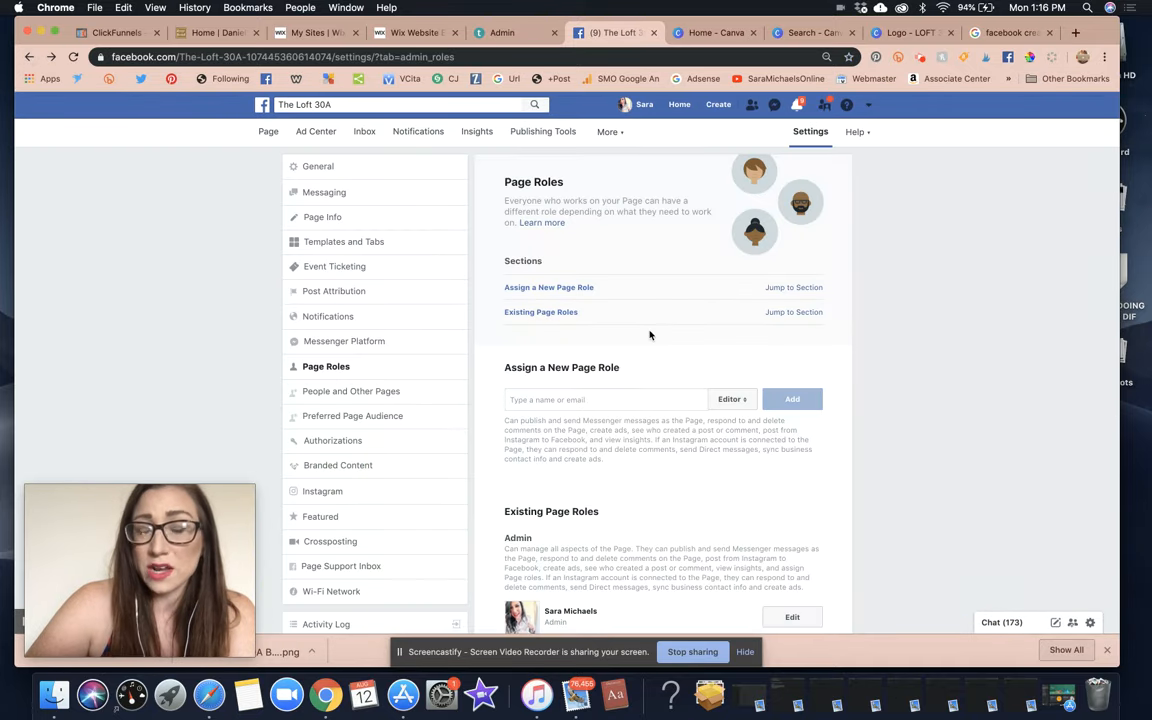
pyautogui.scroll(-1, 650, 335)
# Enter the second profile's full name under Assign a New Page Role and pick the matching friend.
pyautogui.click(608, 348)
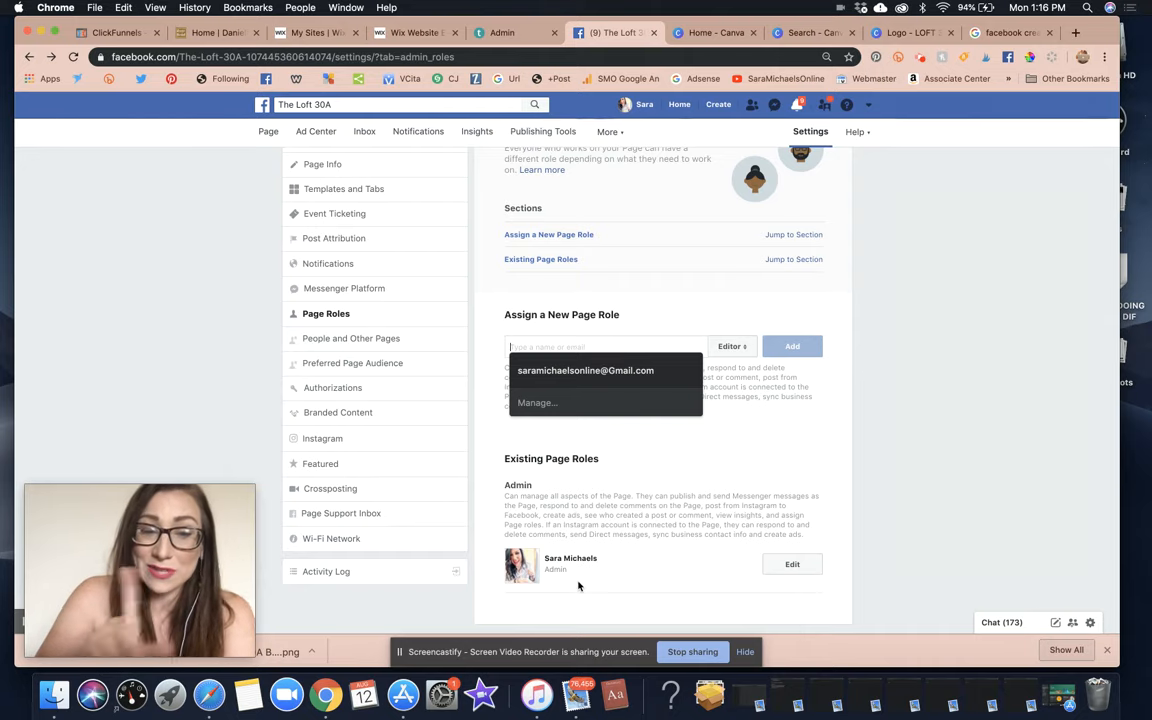
pyautogui.click(871, 411)
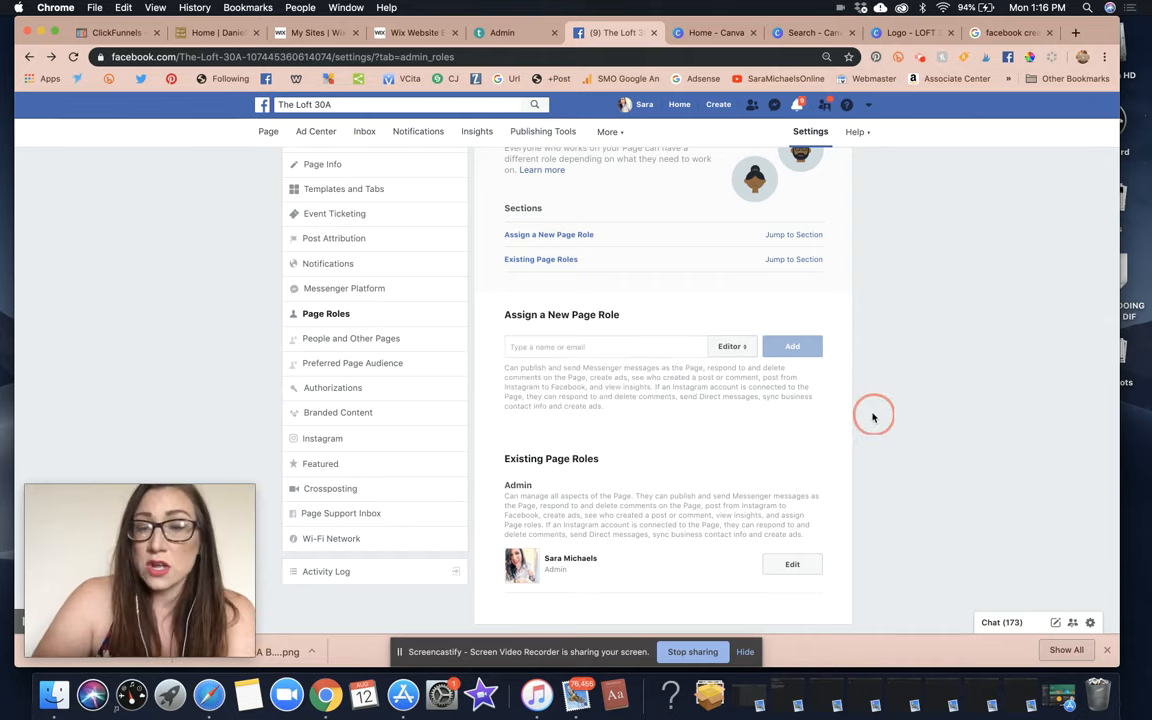
pyautogui.click(620, 346)
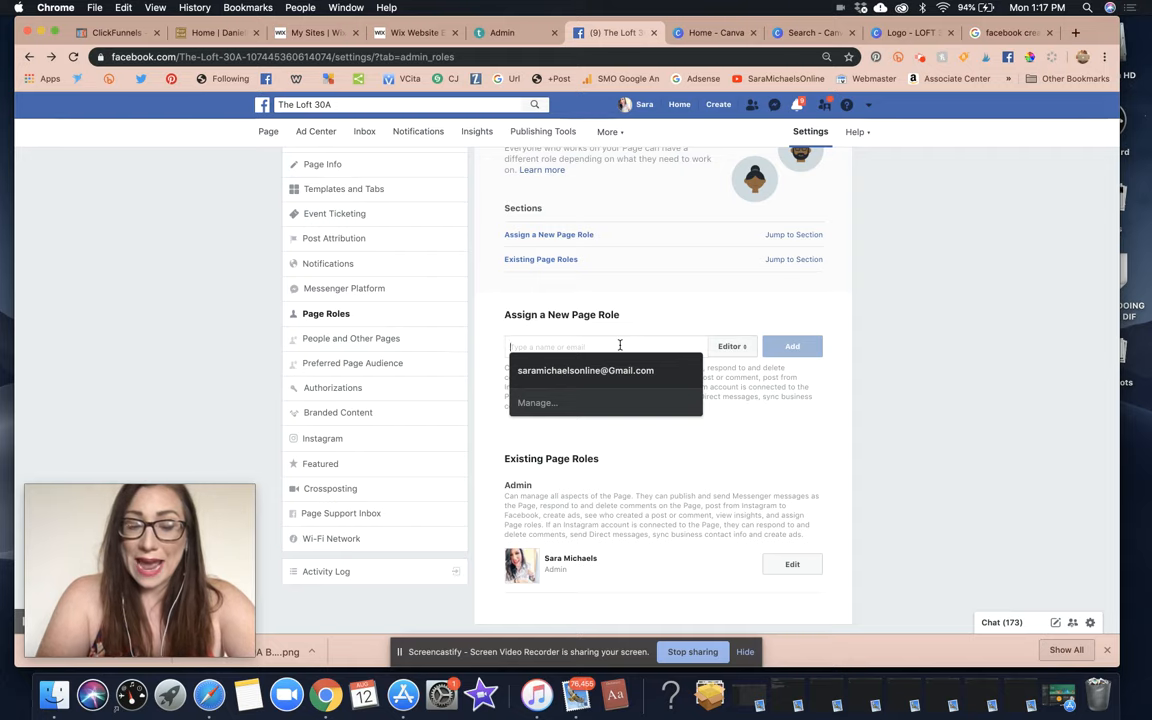
pyautogui.write('sara')
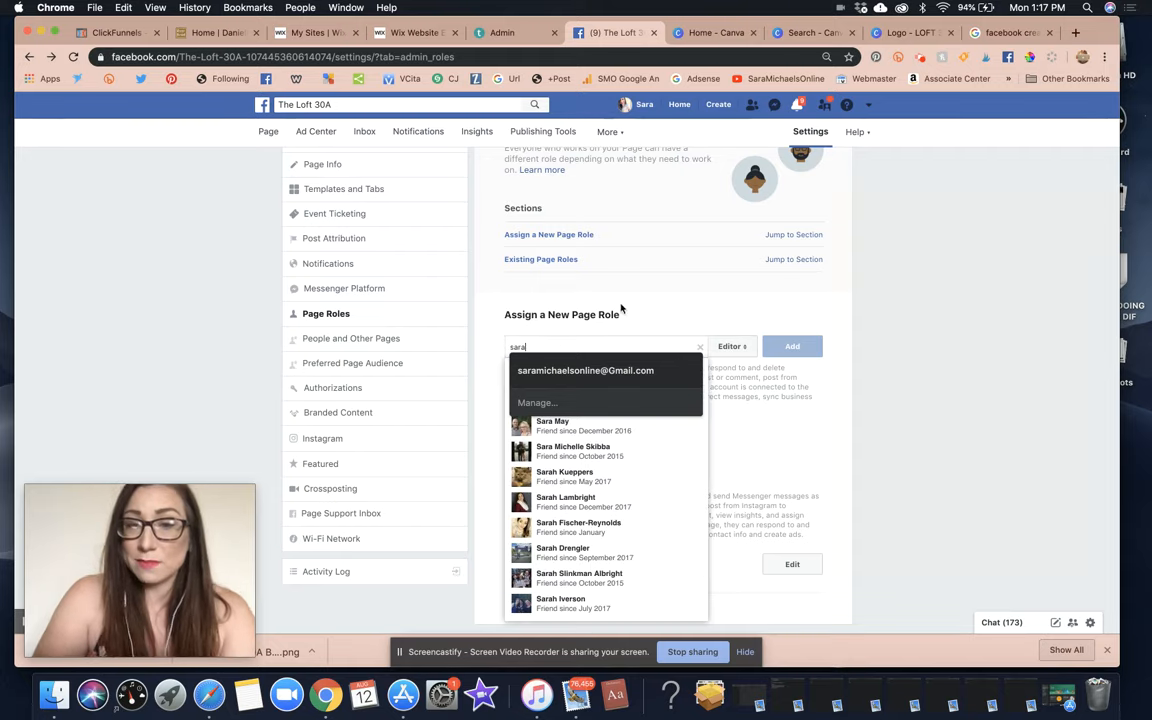
pyautogui.click(621, 310)
pyautogui.doubleClick(565, 344)
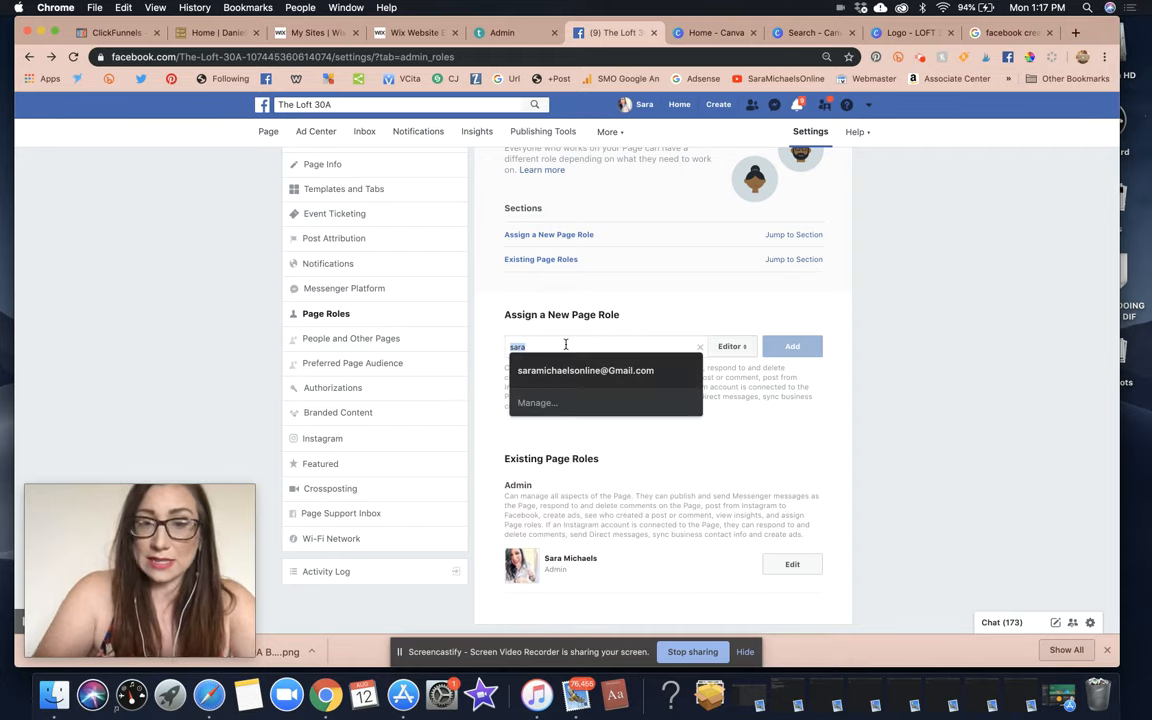
pyautogui.click(565, 344)
pyautogui.write('michael')
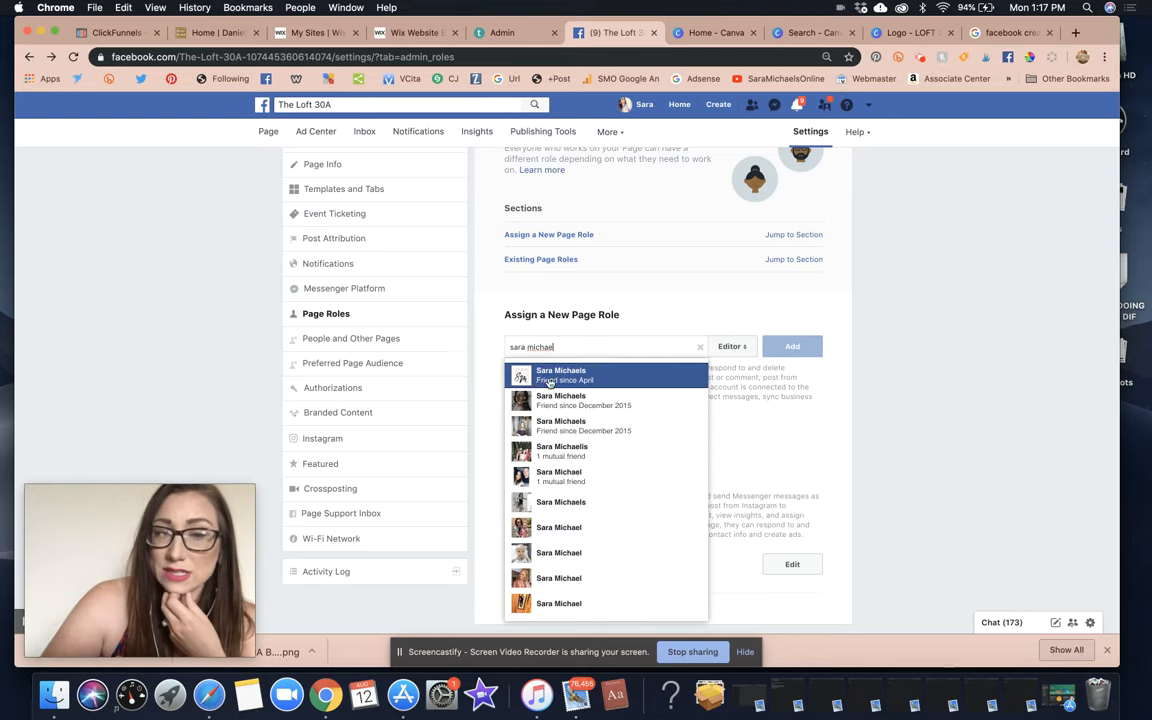
pyautogui.click(549, 382)
# Set the role to Admin, add the person, and confirm with the account password.
pyautogui.click(731, 346)
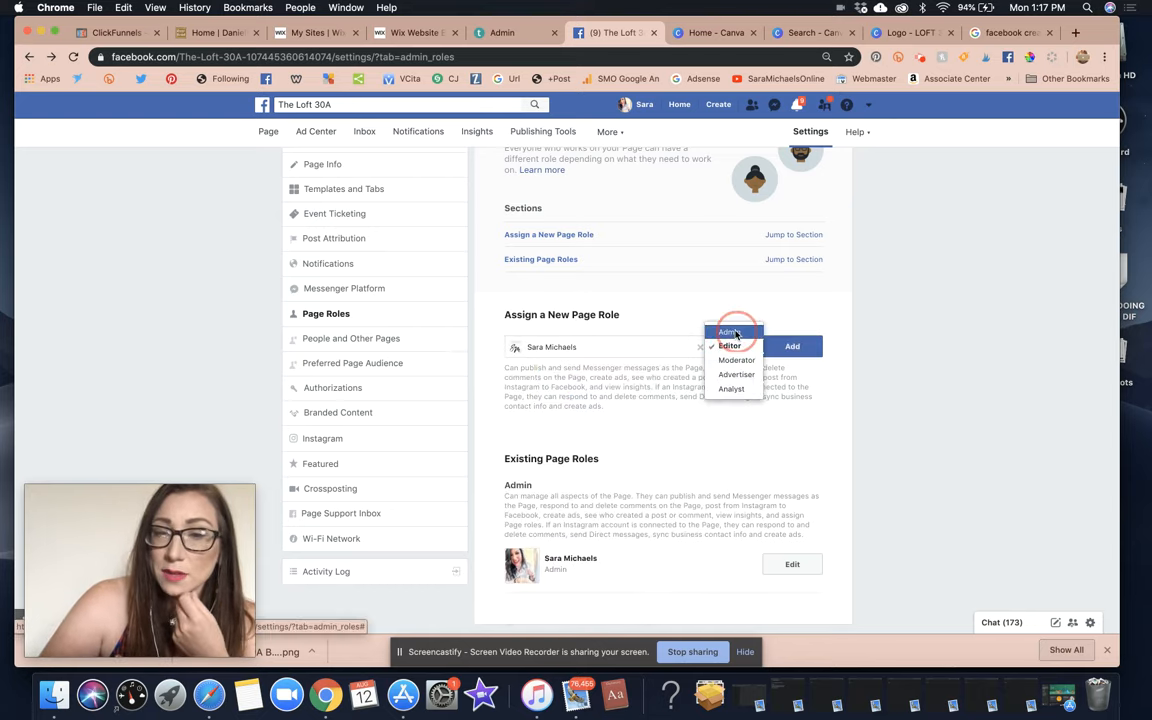
pyautogui.click(735, 333)
pyautogui.click(803, 384)
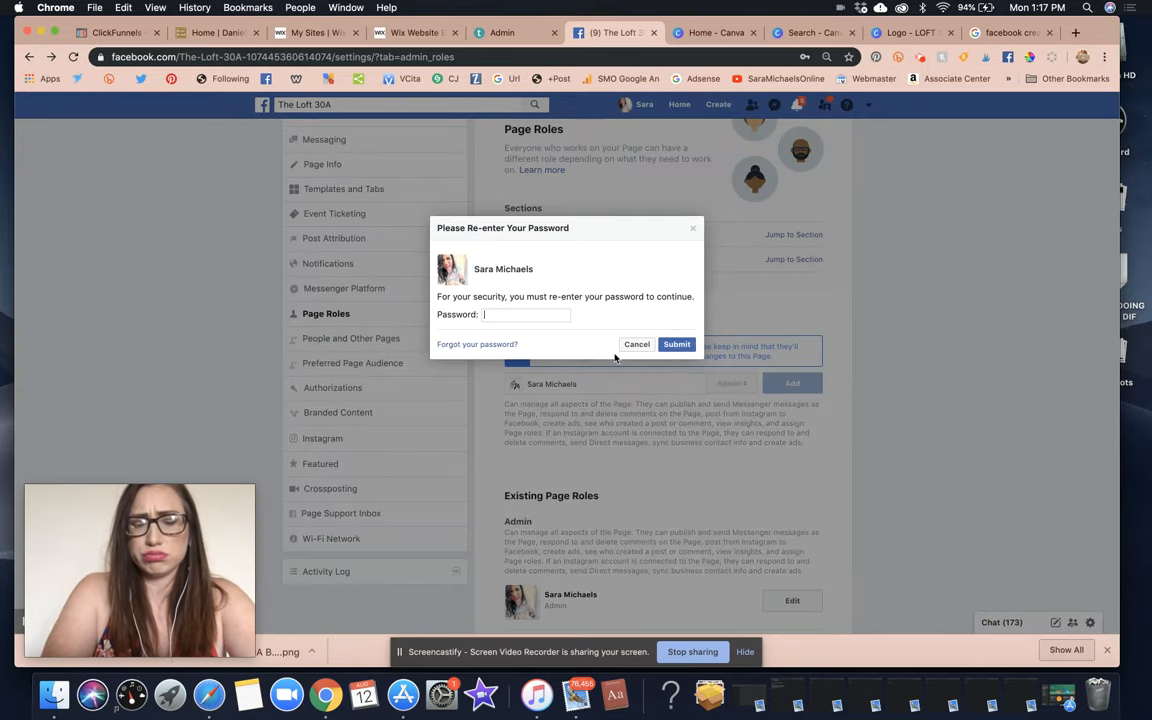
pyautogui.write('**********')
pyautogui.press('Return')
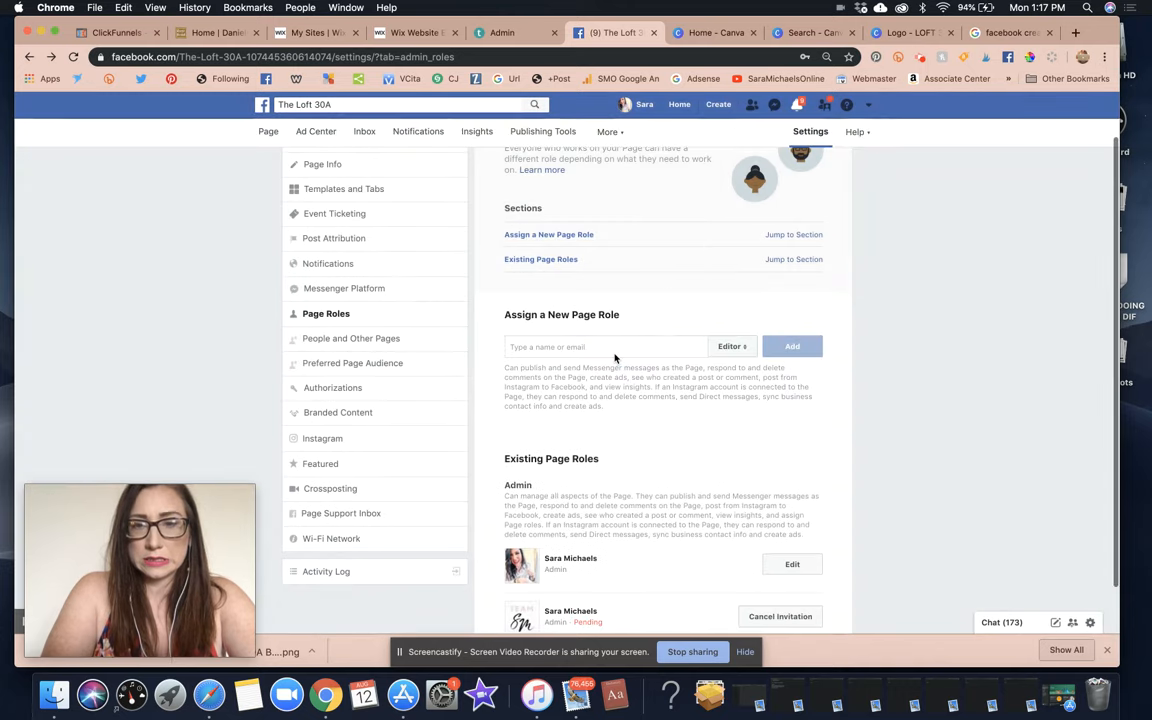
# Try the Advertiser and Editor roles, settle on Admin for the new person, then view People and Other Pages.
pyautogui.scroll(-1, 615, 357)
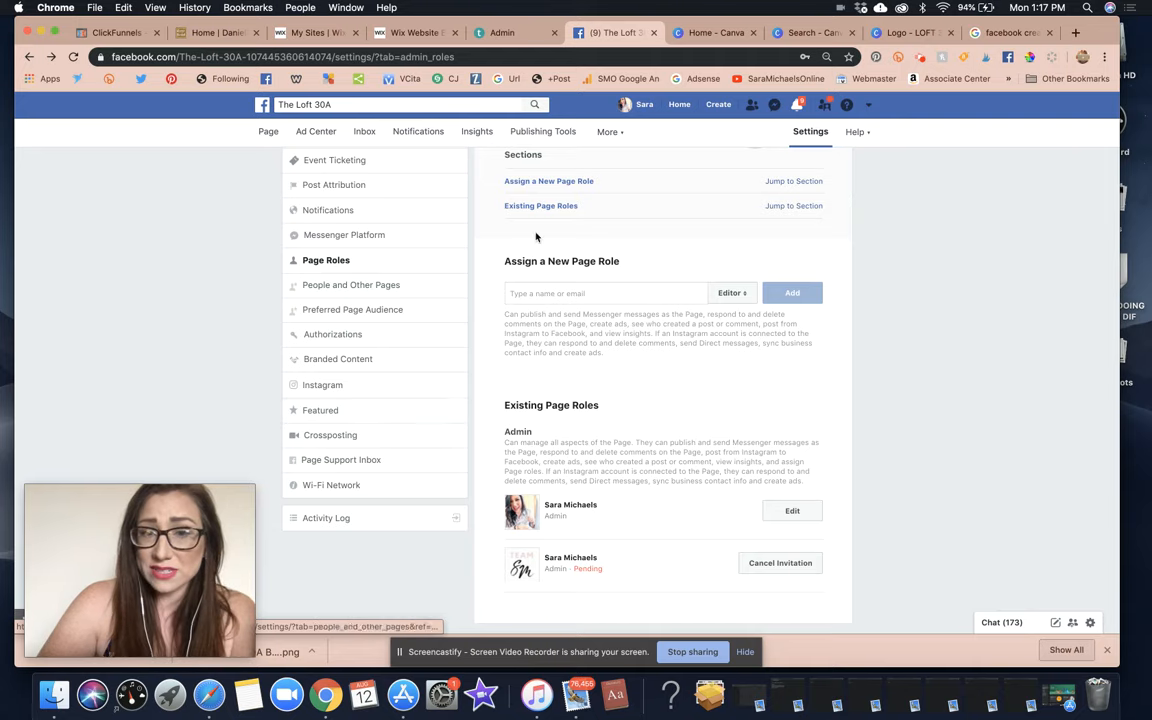
pyautogui.click(722, 294)
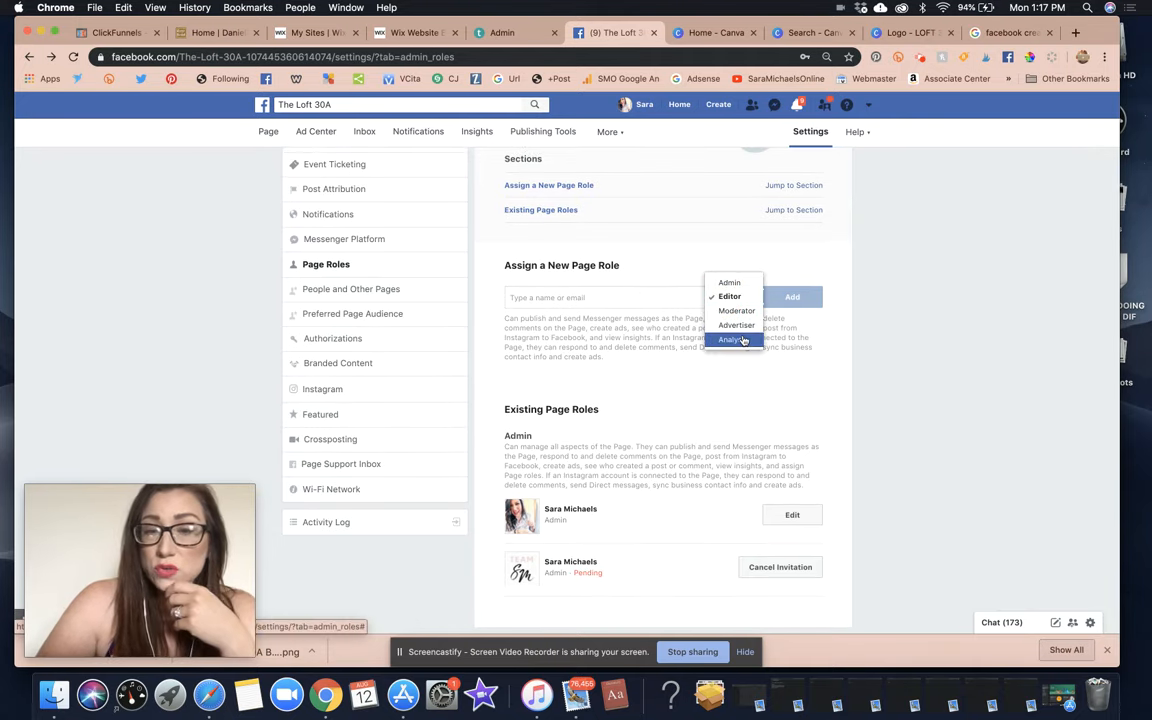
pyautogui.click(734, 325)
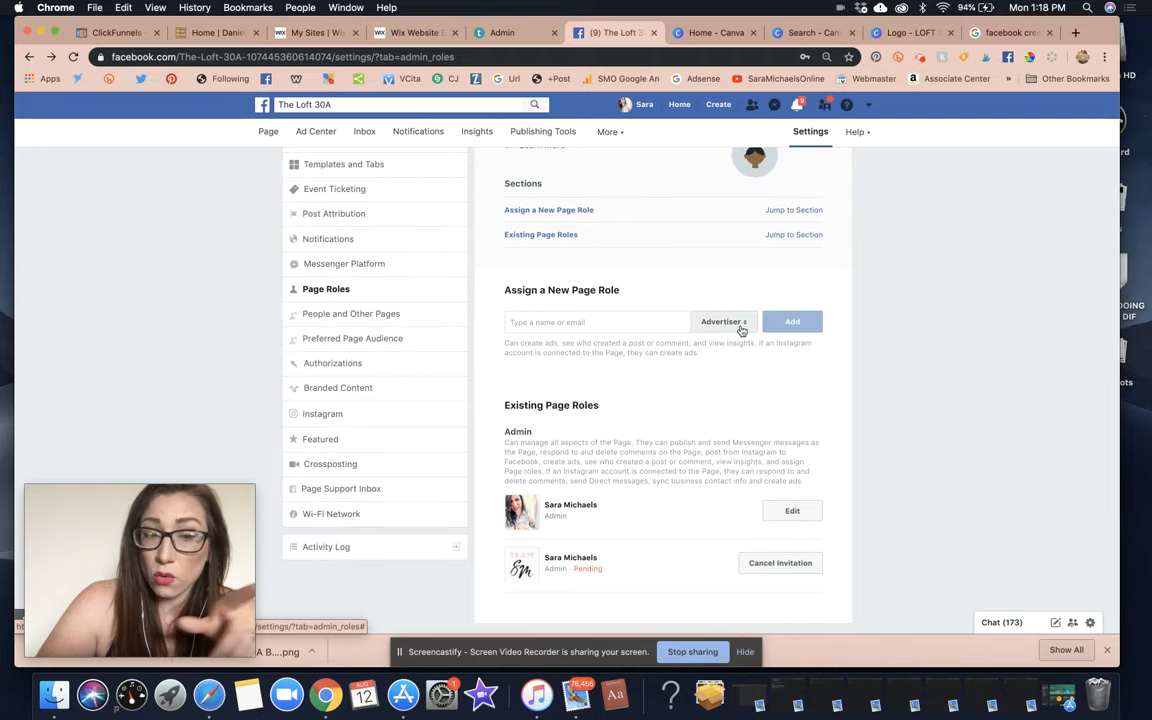
pyautogui.click(741, 331)
pyautogui.click(720, 307)
pyautogui.scroll(-1, 733, 311)
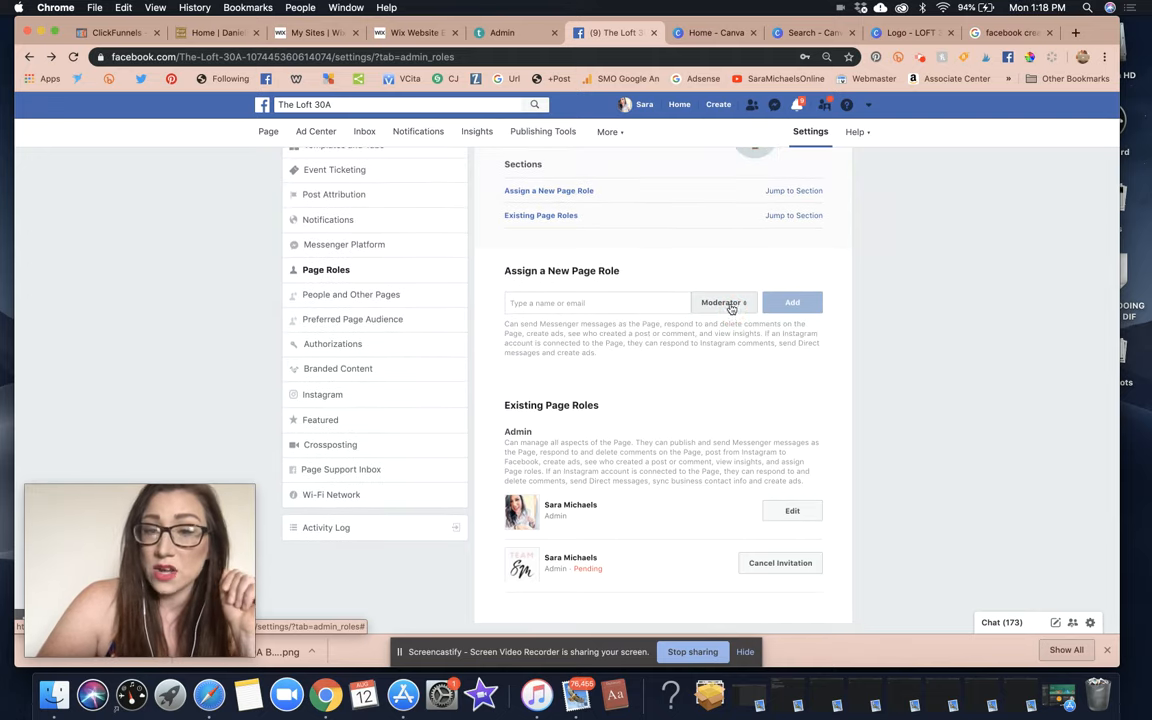
pyautogui.click(729, 299)
pyautogui.click(716, 286)
pyautogui.click(722, 295)
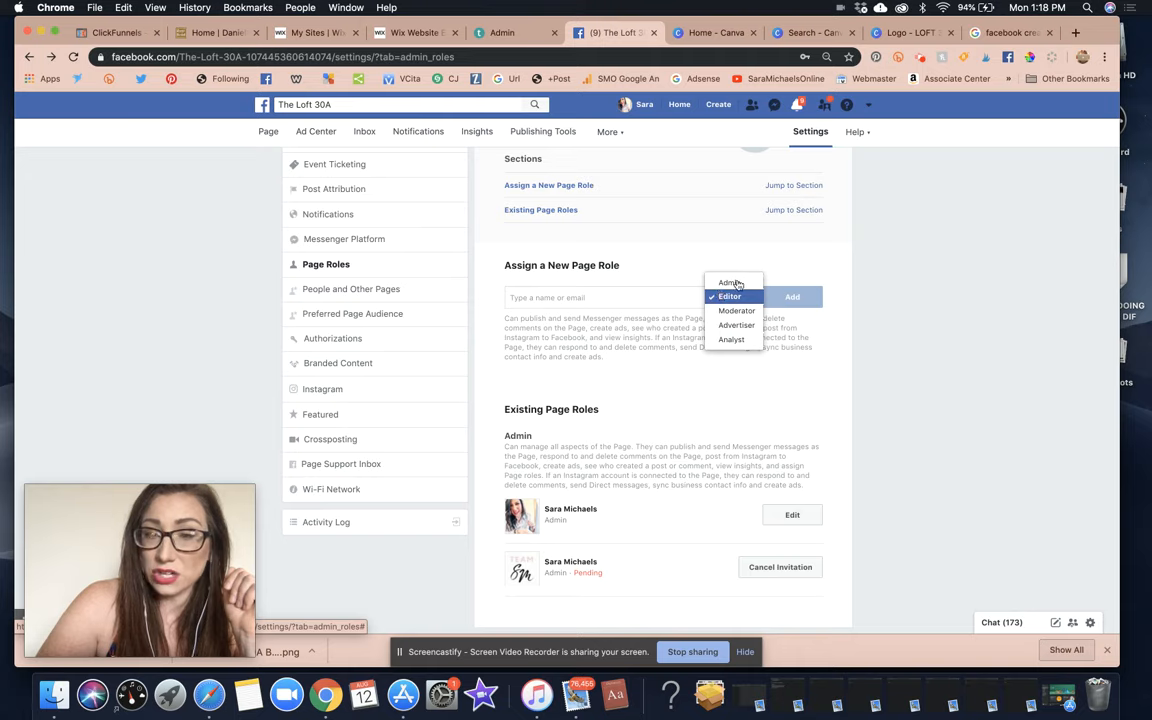
pyautogui.click(729, 281)
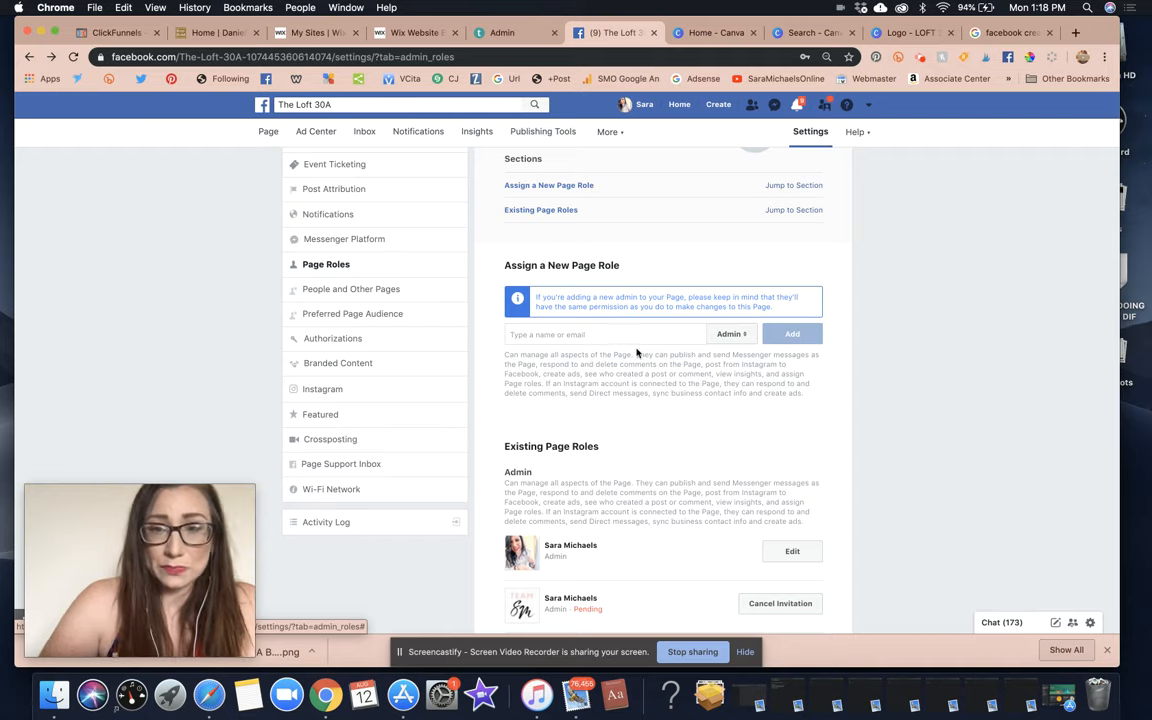
pyautogui.click(344, 298)
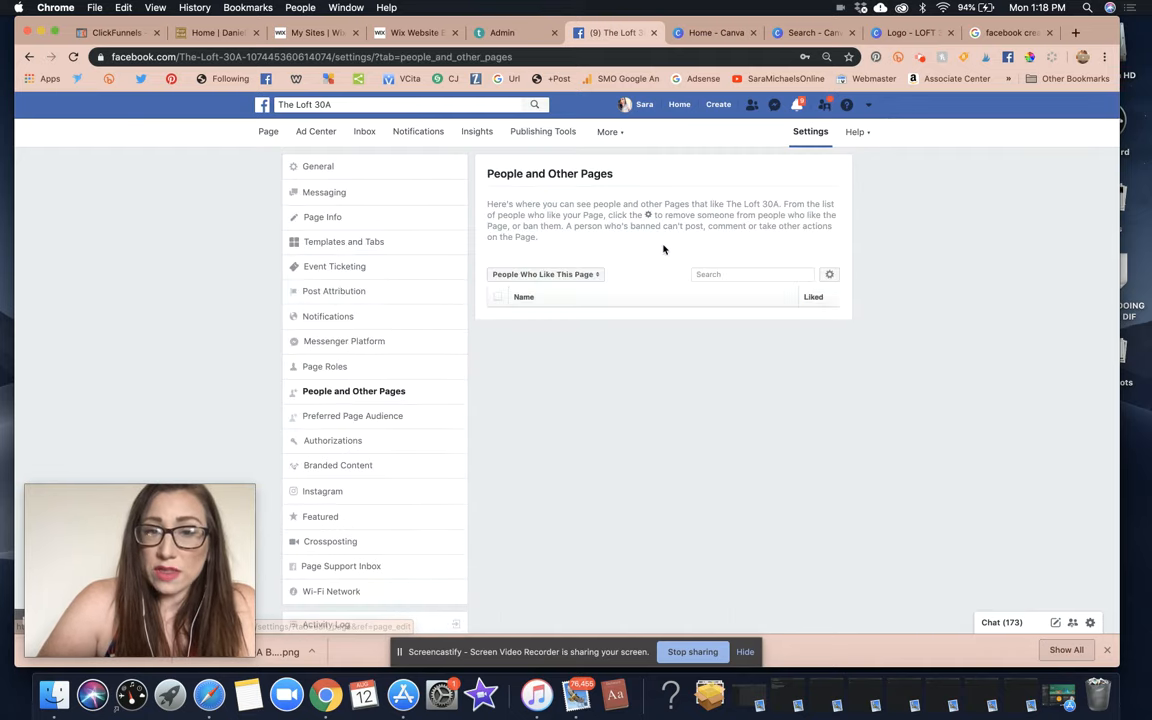
# In Authorizations, choose United States as the country for social issue, election or political ads.
pyautogui.click(337, 415)
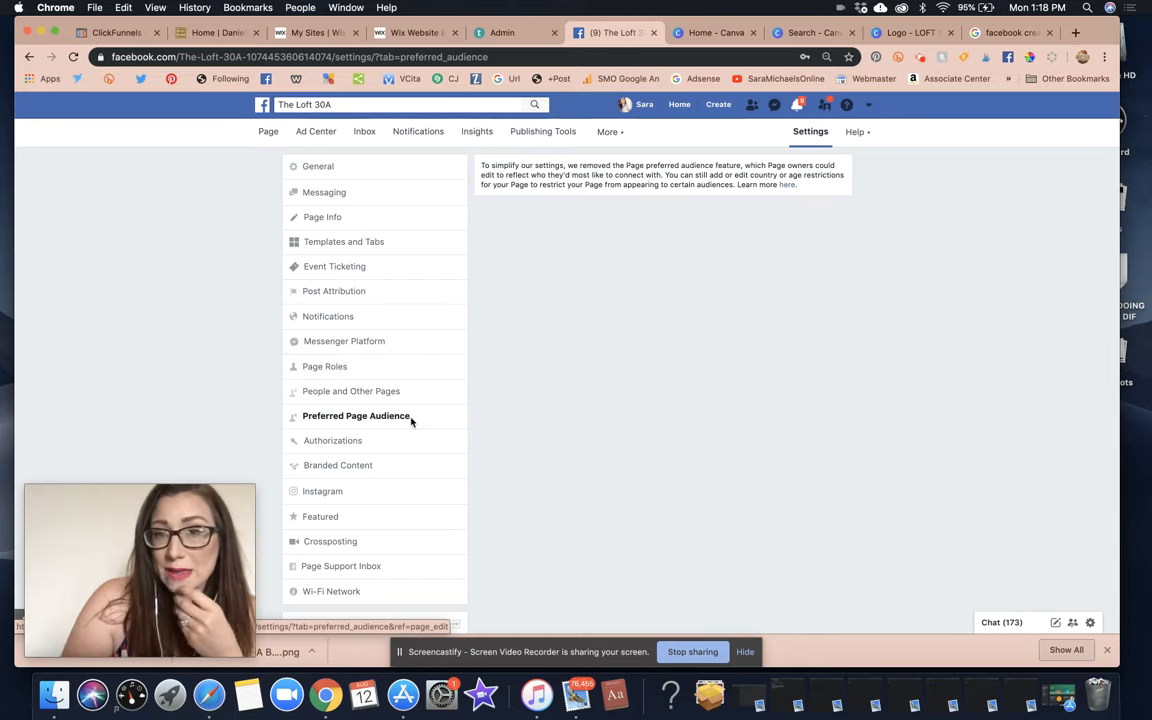
pyautogui.click(356, 442)
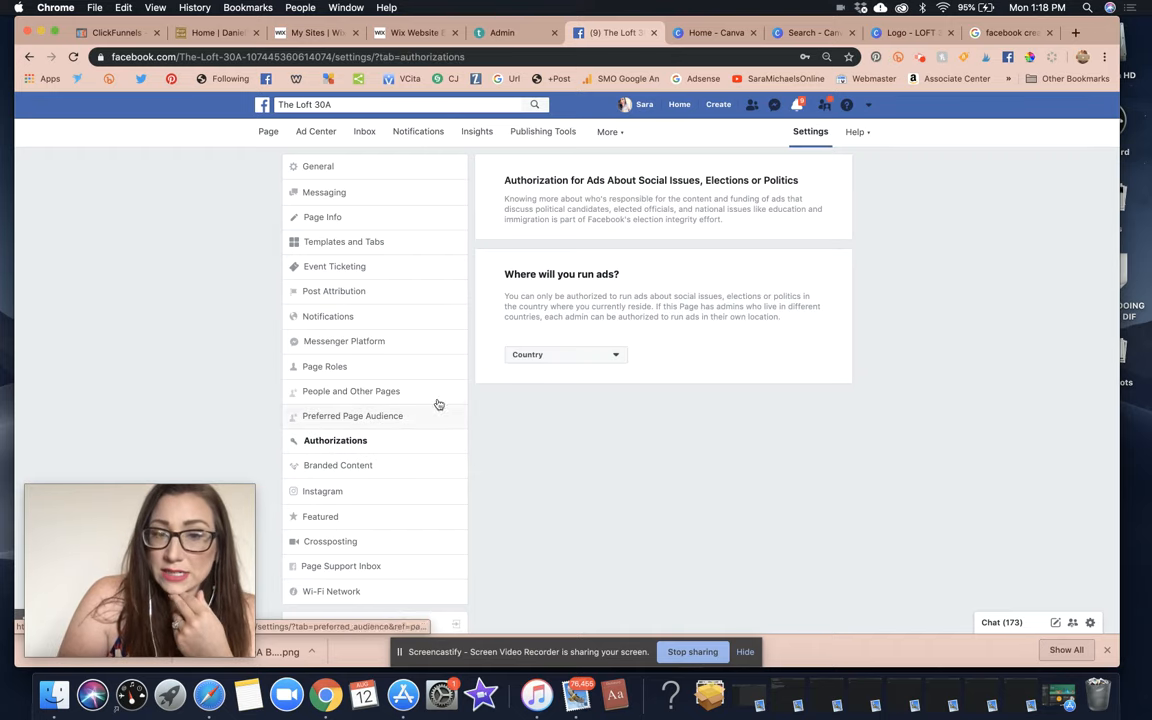
pyautogui.click(575, 358)
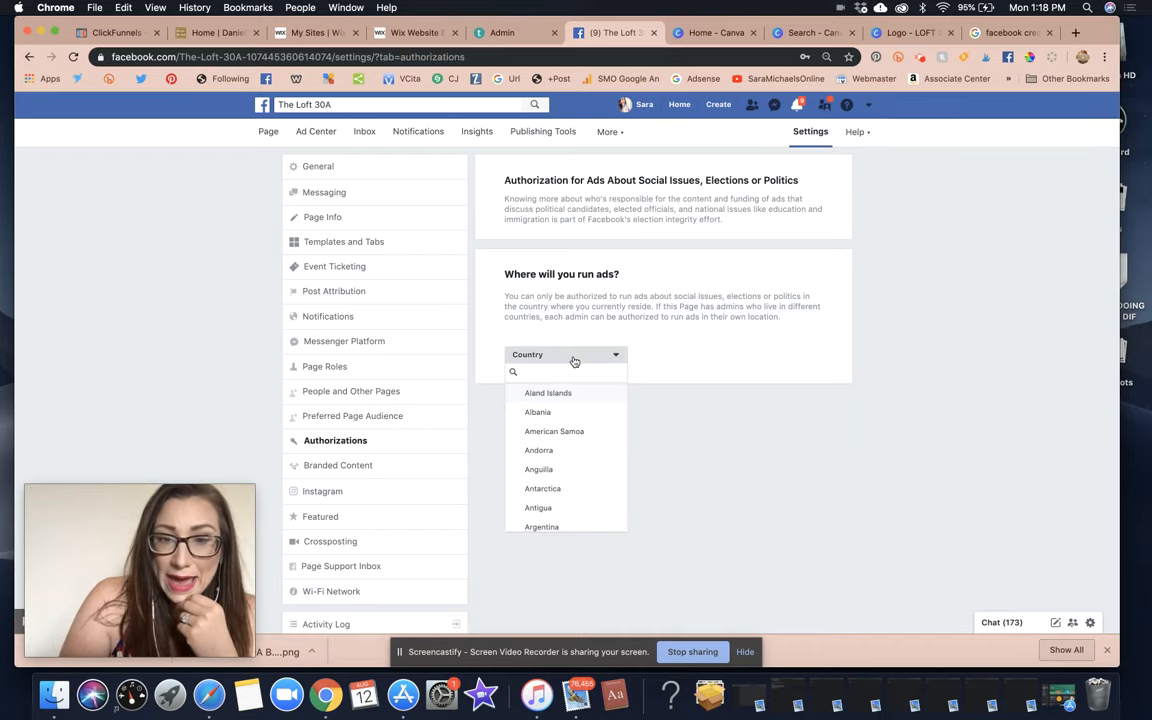
pyautogui.write('united')
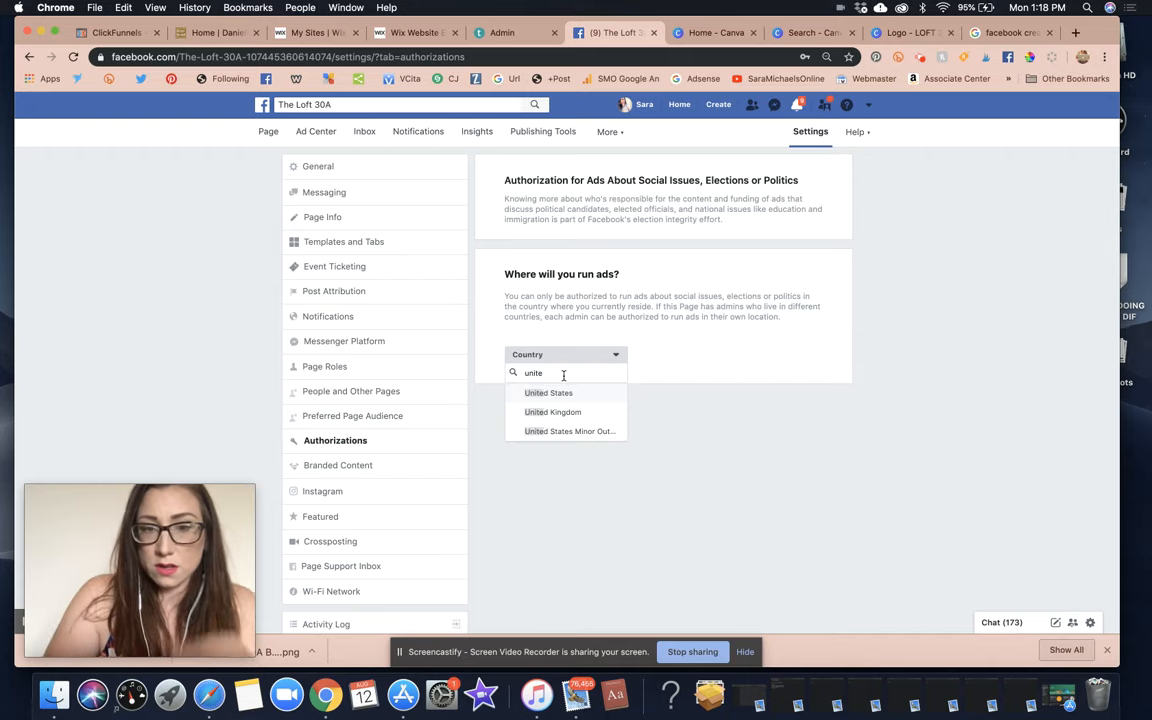
pyautogui.click(557, 393)
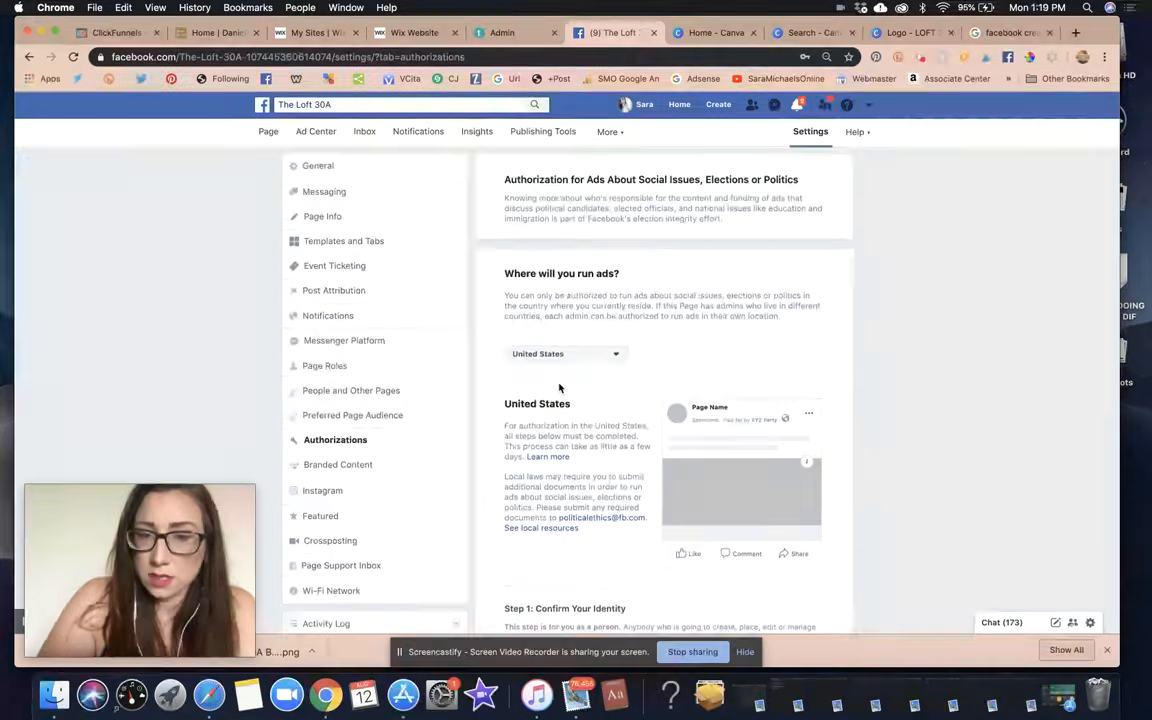
pyautogui.scroll(-3, 558, 392)
pyautogui.scroll(-2, 559, 388)
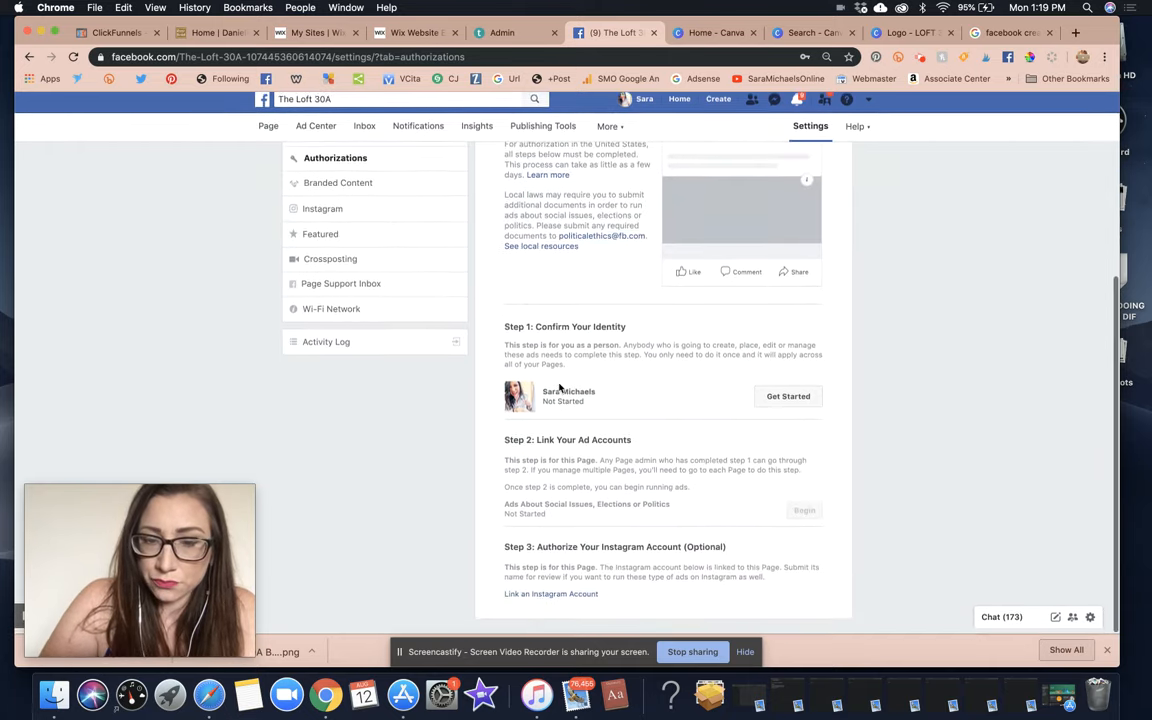
pyautogui.scroll(3, 560, 388)
pyautogui.scroll(2, 555, 395)
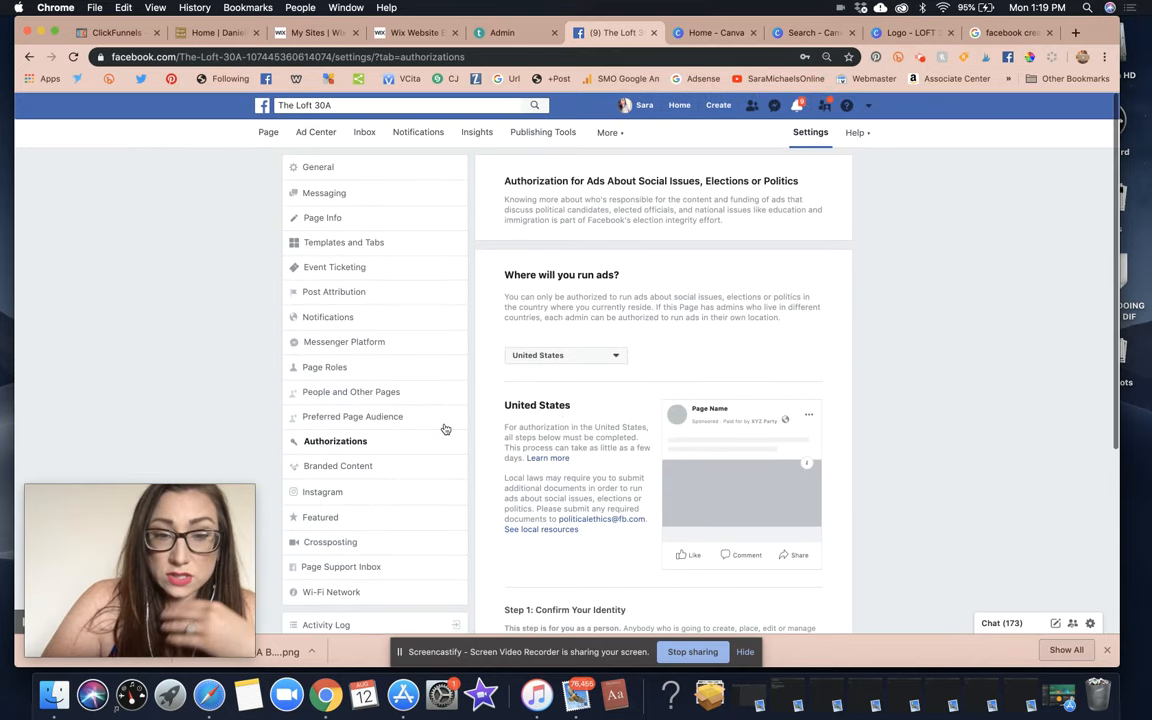
# Open the Instagram settings, start Connect Account, then close the login popup without connecting.
pyautogui.click(360, 489)
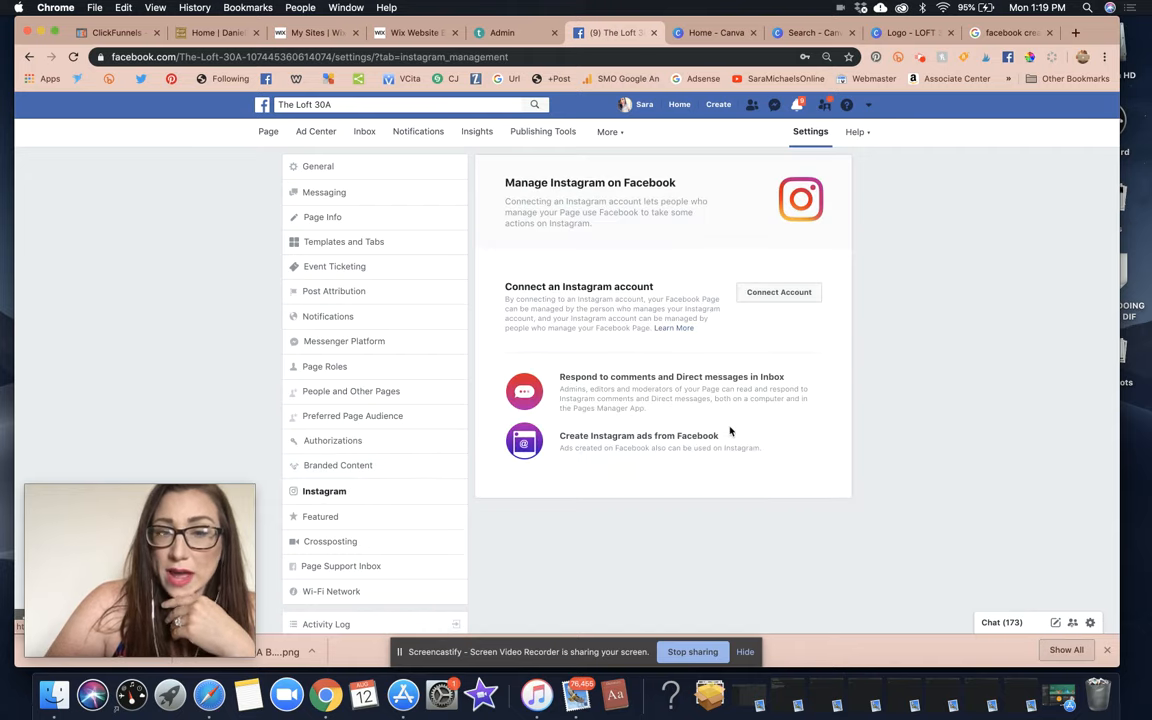
pyautogui.click(771, 296)
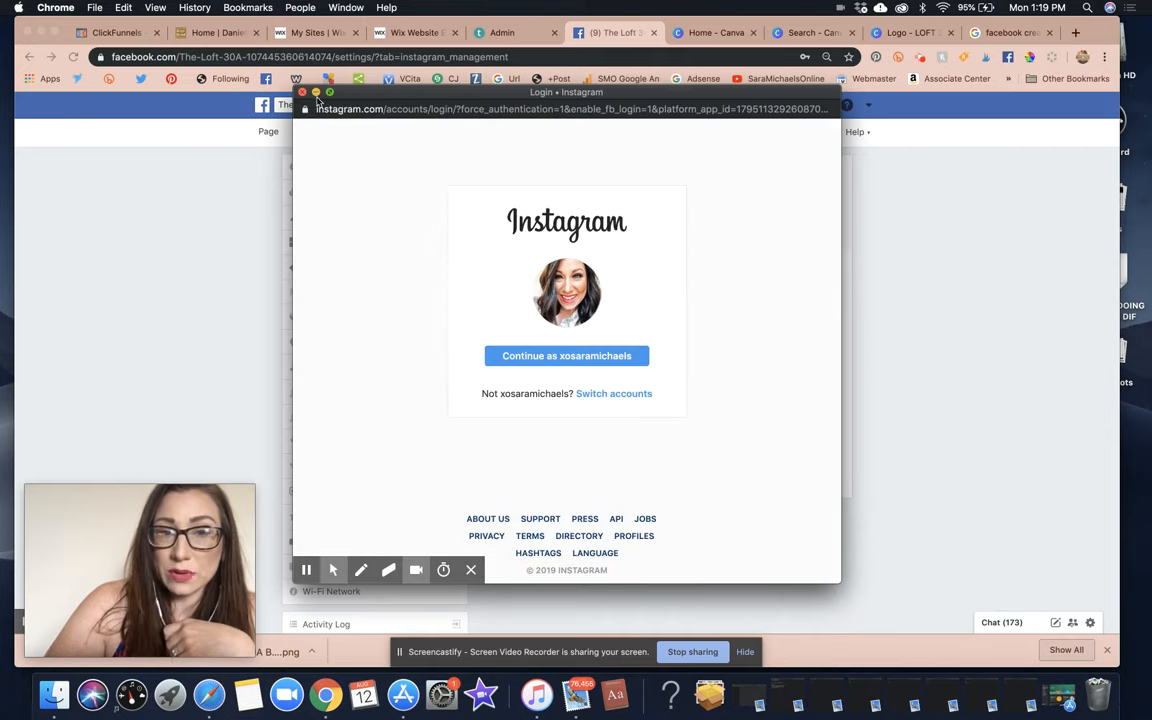
pyautogui.click(302, 94)
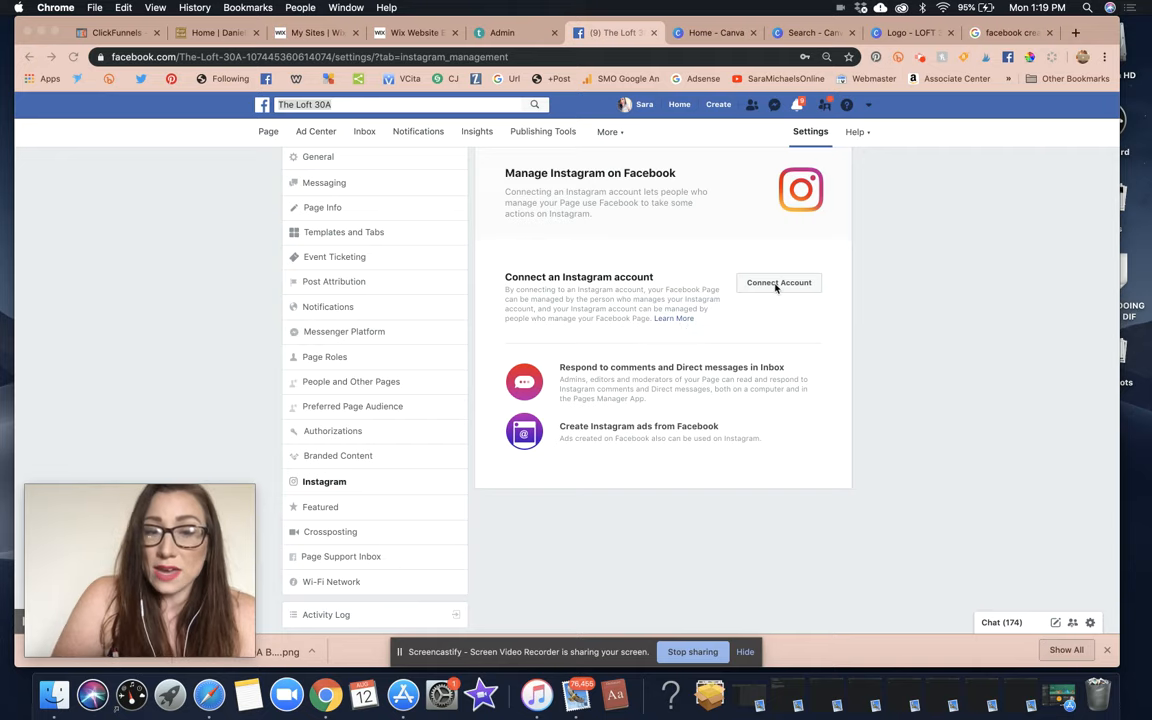
# Open Featured settings, then search for the owner's business page by name and open it.
pyautogui.click(320, 508)
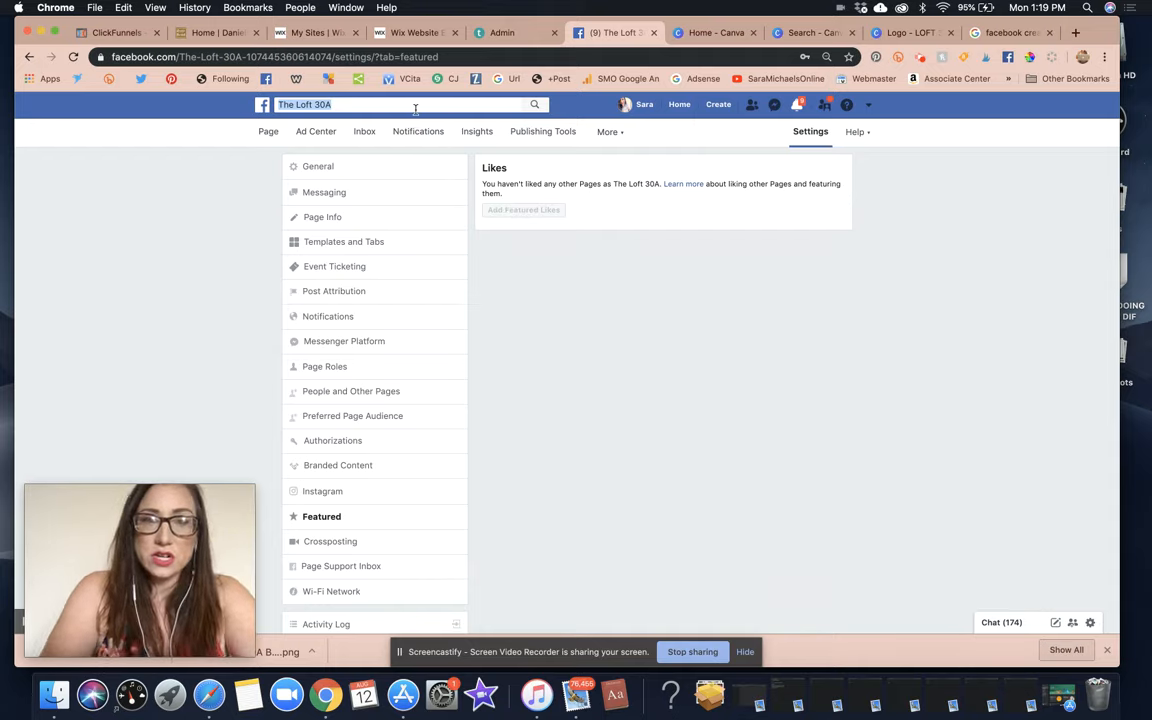
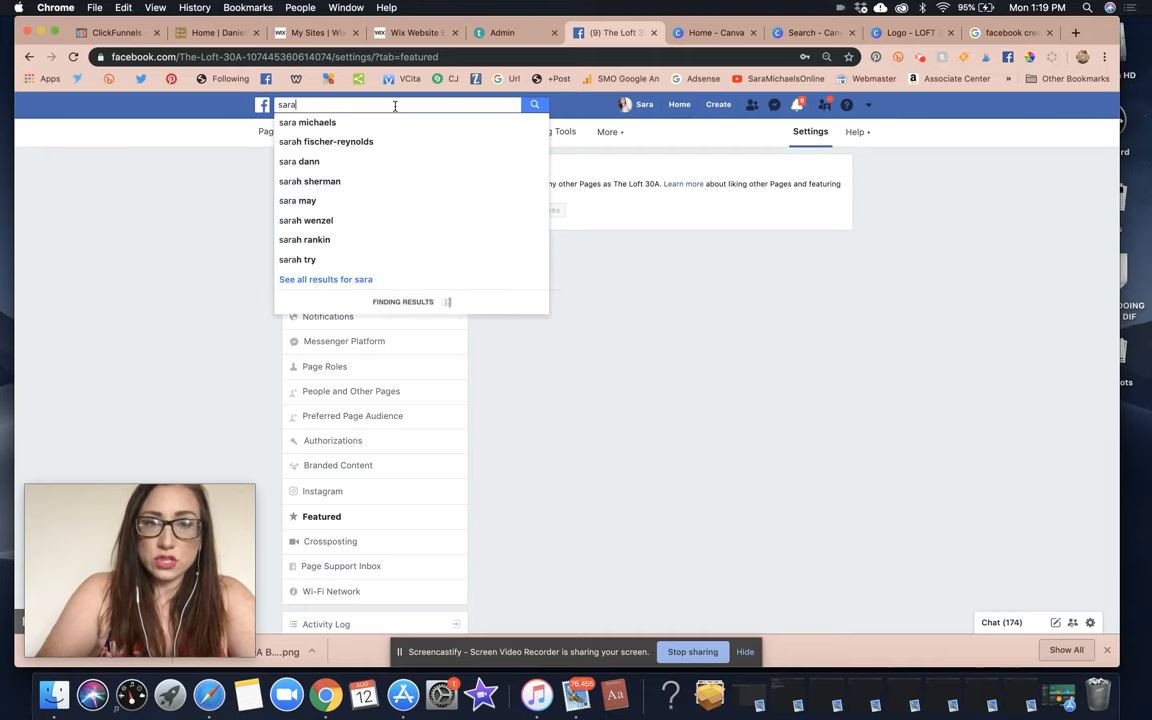
pyautogui.click(345, 121)
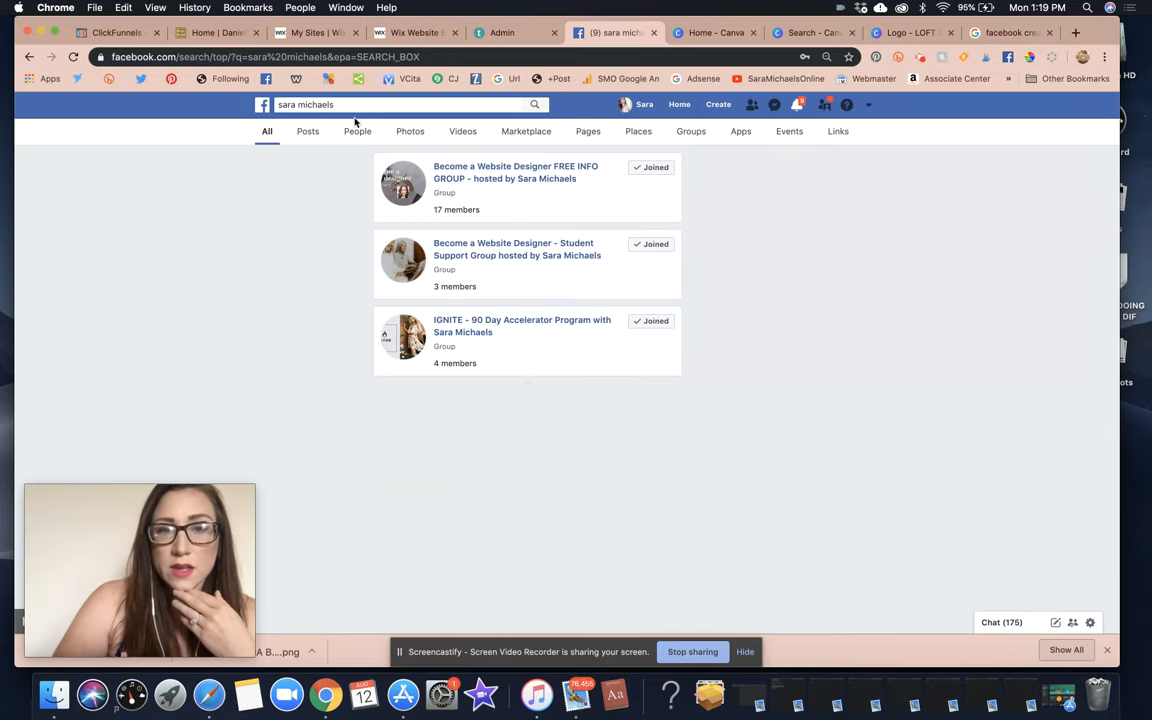
pyautogui.click(463, 398)
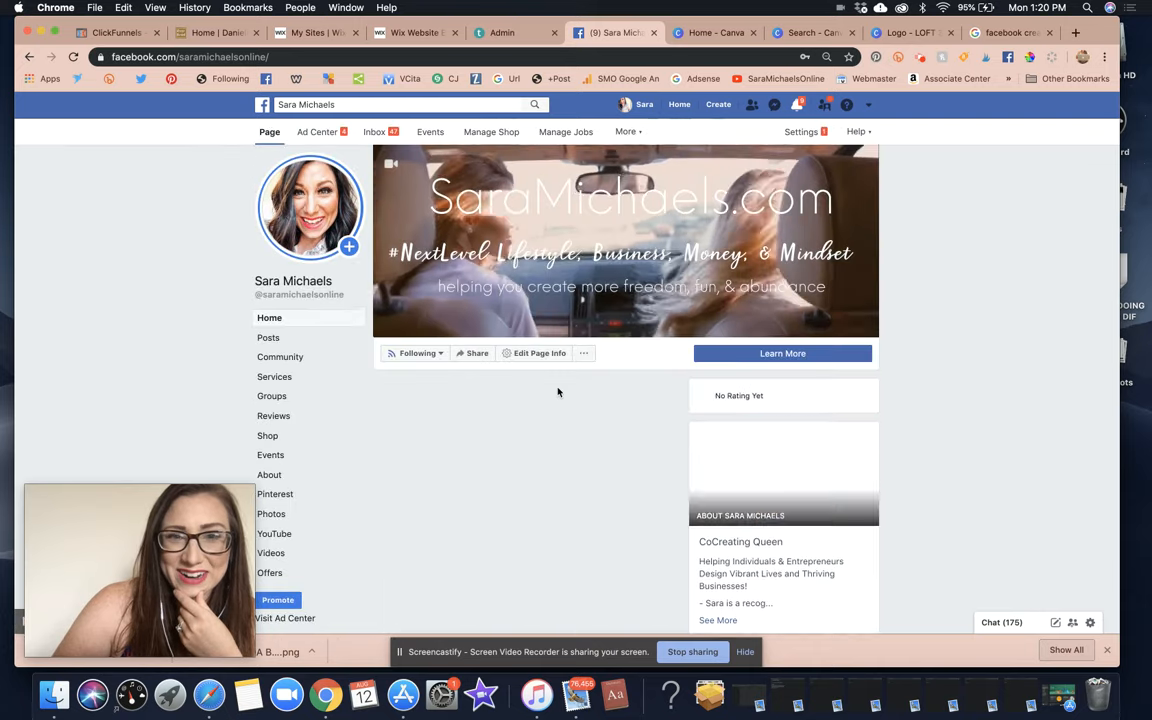
pyautogui.scroll(-1, 558, 392)
# Look at the page's follow options and the page details editor, then close the editor.
pyautogui.click(432, 320)
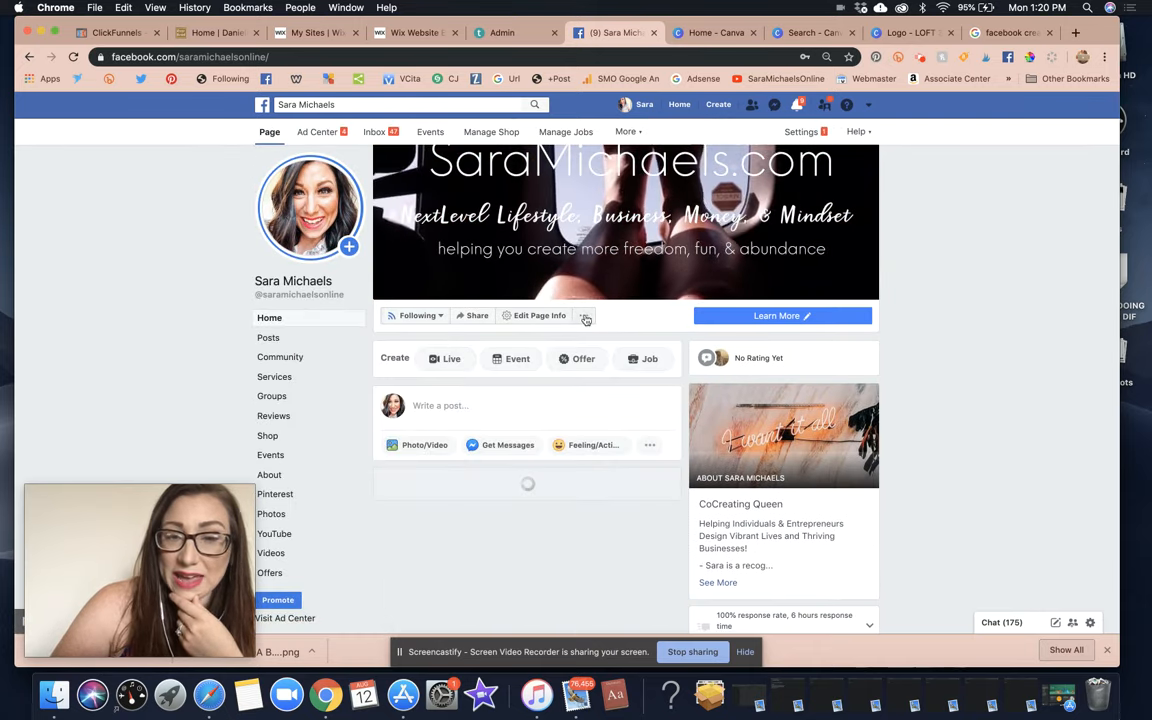
pyautogui.moveTo(419, 324)
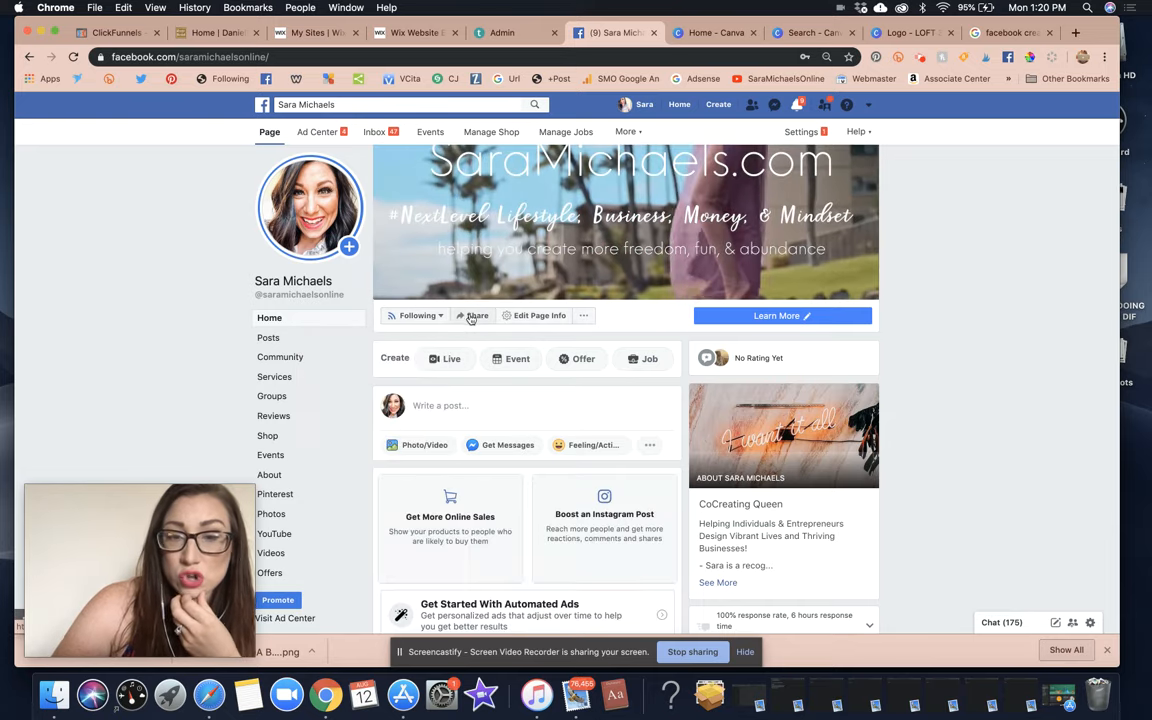
pyautogui.click(530, 320)
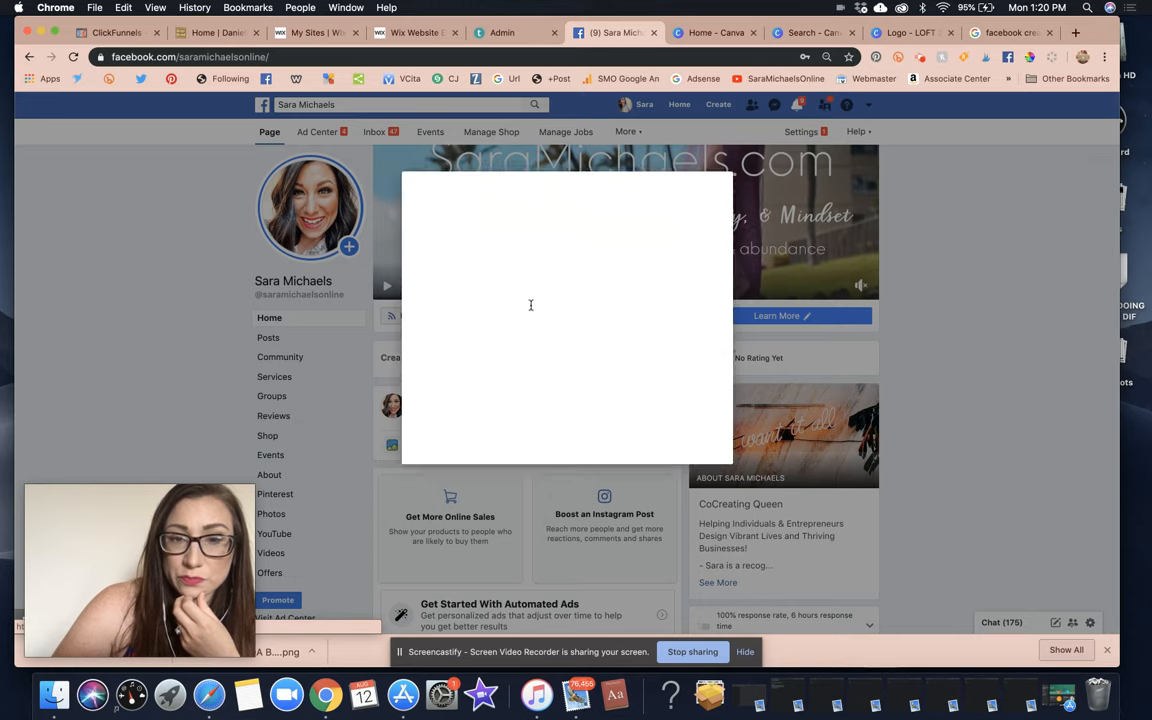
pyautogui.click(727, 132)
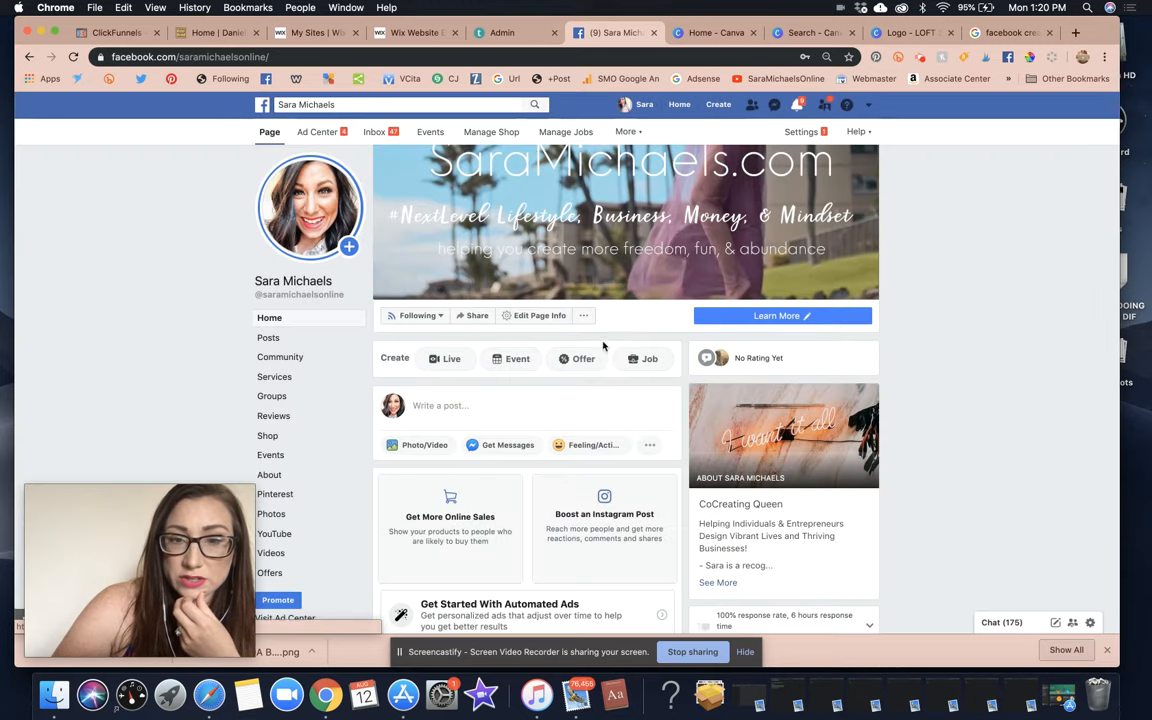
# Like the business page as The Loft 30A through Like As Your Page.
pyautogui.click(584, 316)
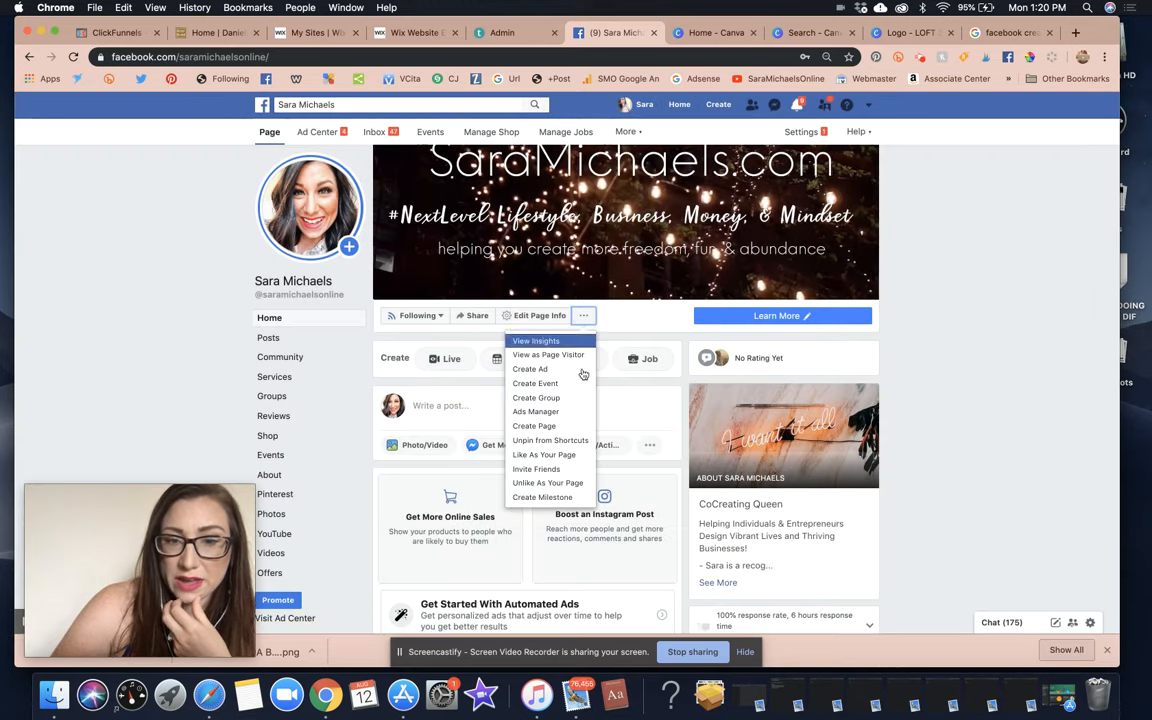
pyautogui.click(575, 455)
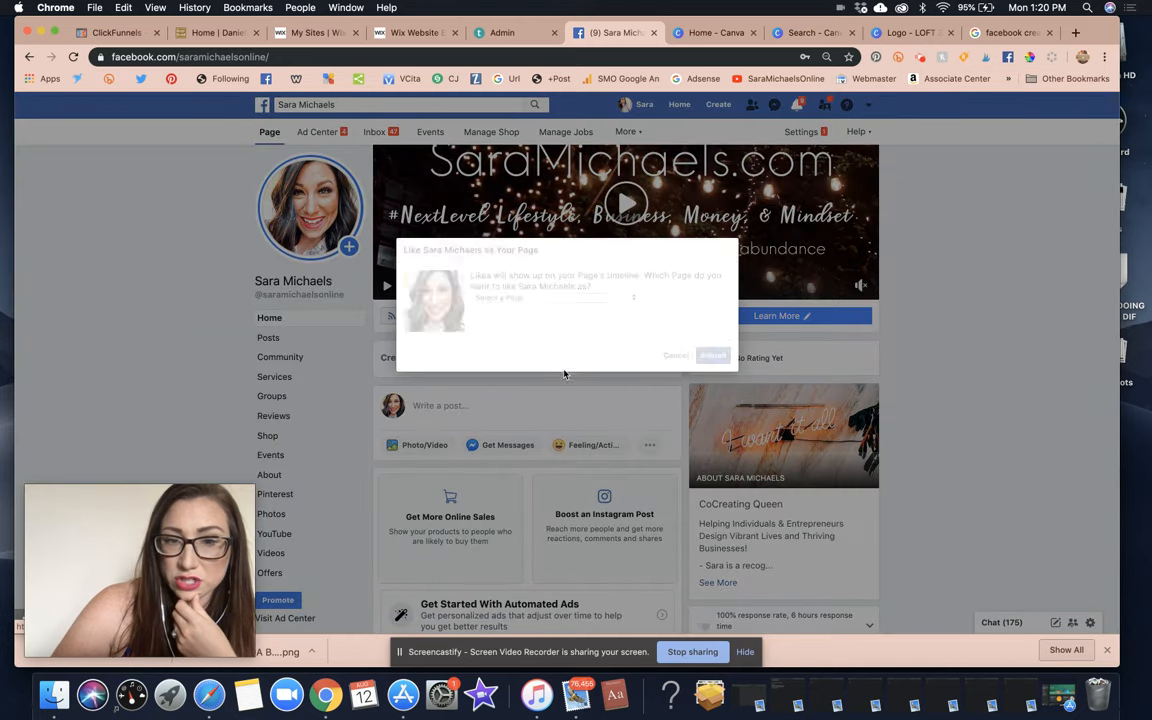
pyautogui.click(529, 299)
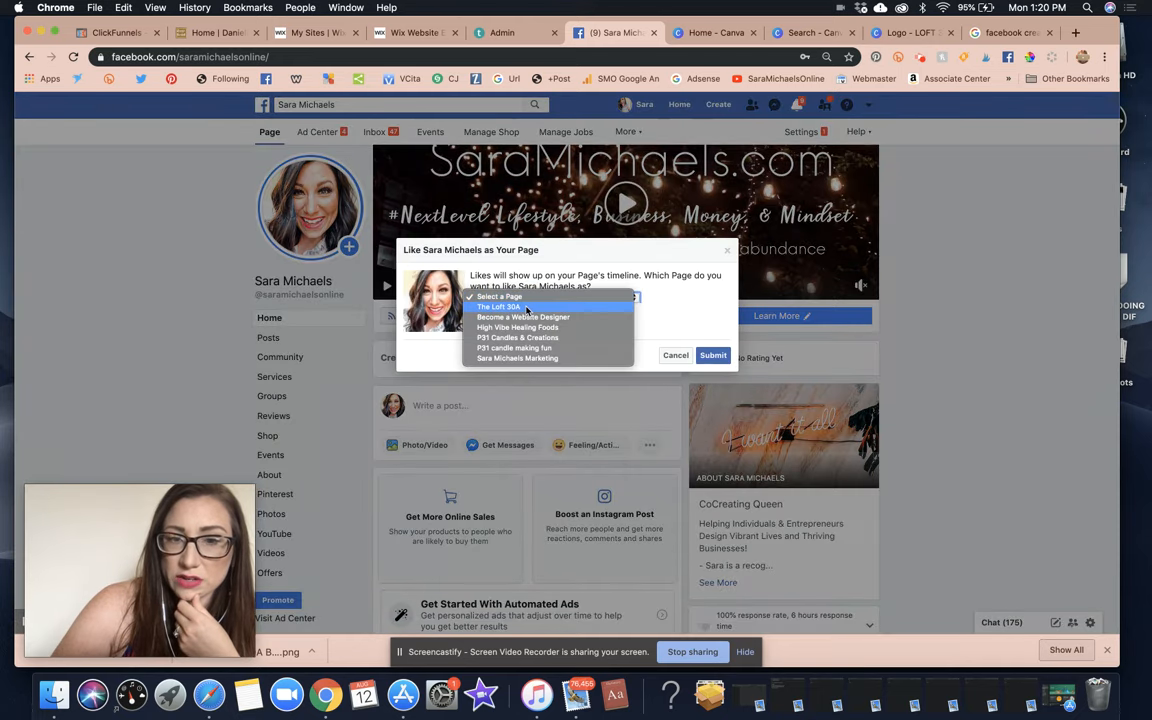
pyautogui.click(527, 307)
pyautogui.click(714, 357)
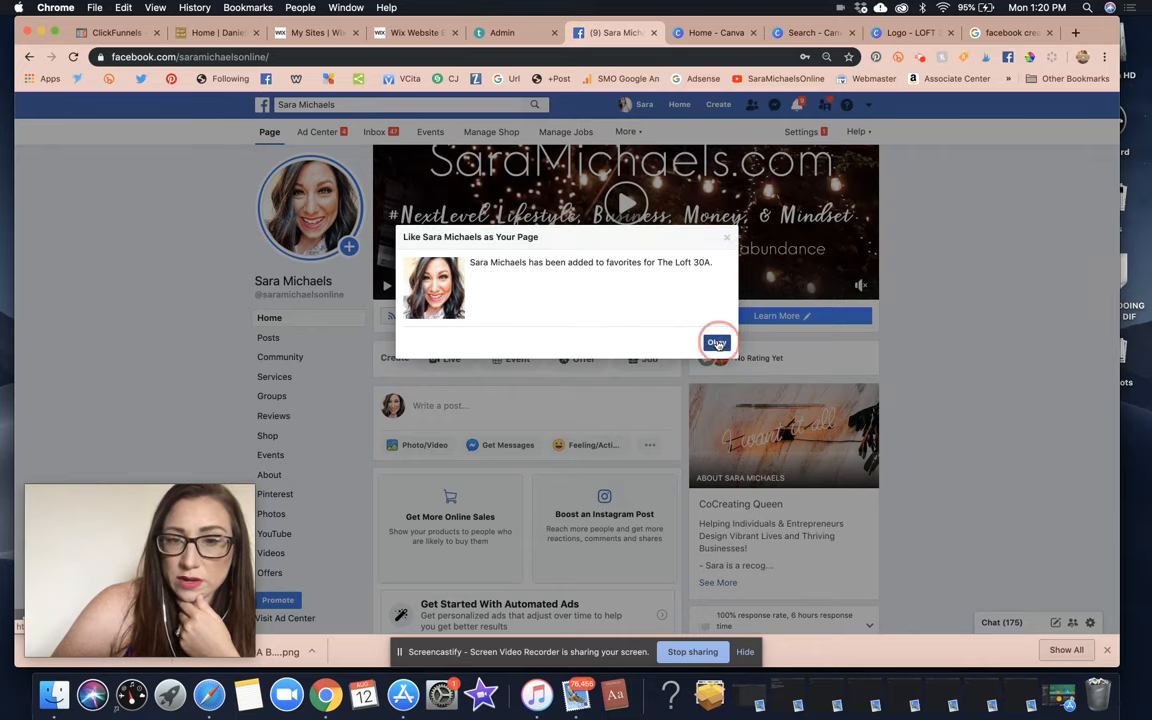
pyautogui.click(716, 339)
# Like the business page as the Become a Website Designer page too.
pyautogui.click(584, 315)
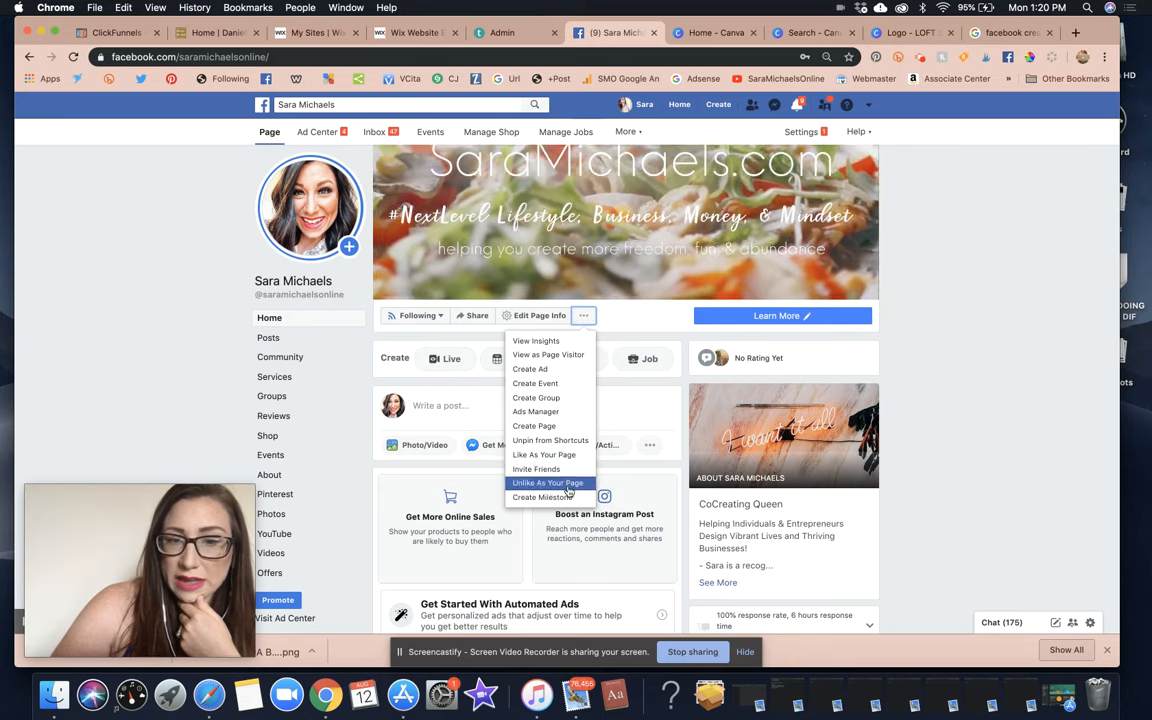
pyautogui.click(545, 455)
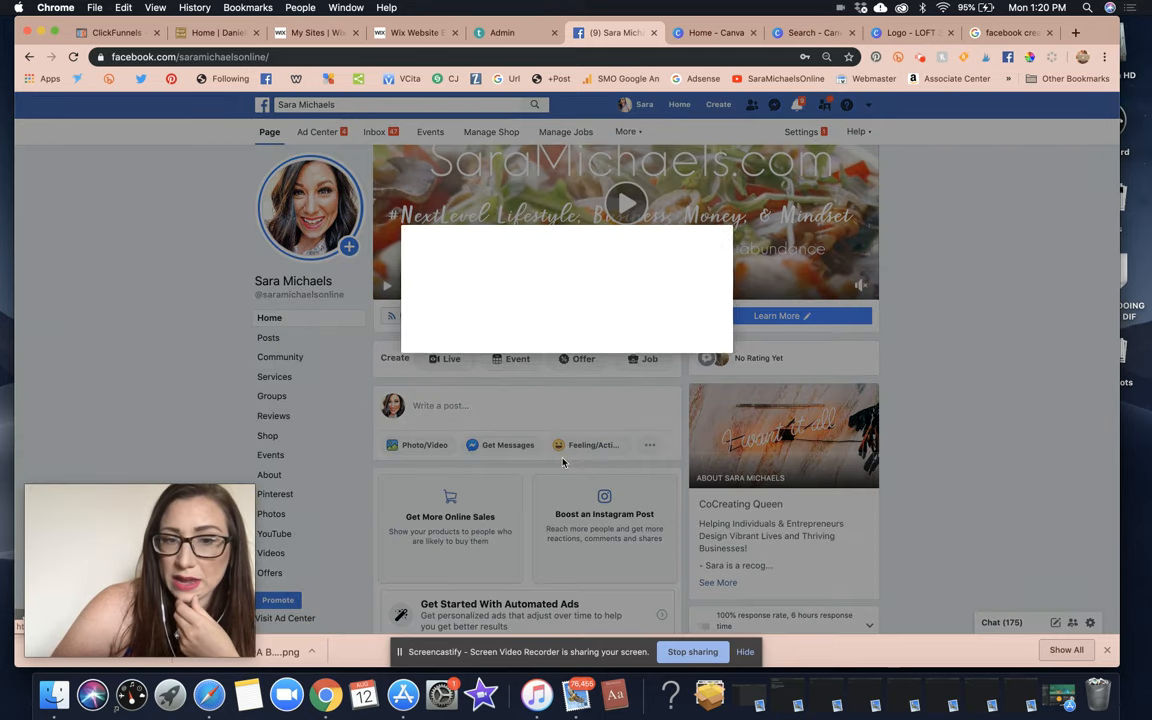
pyautogui.click(527, 284)
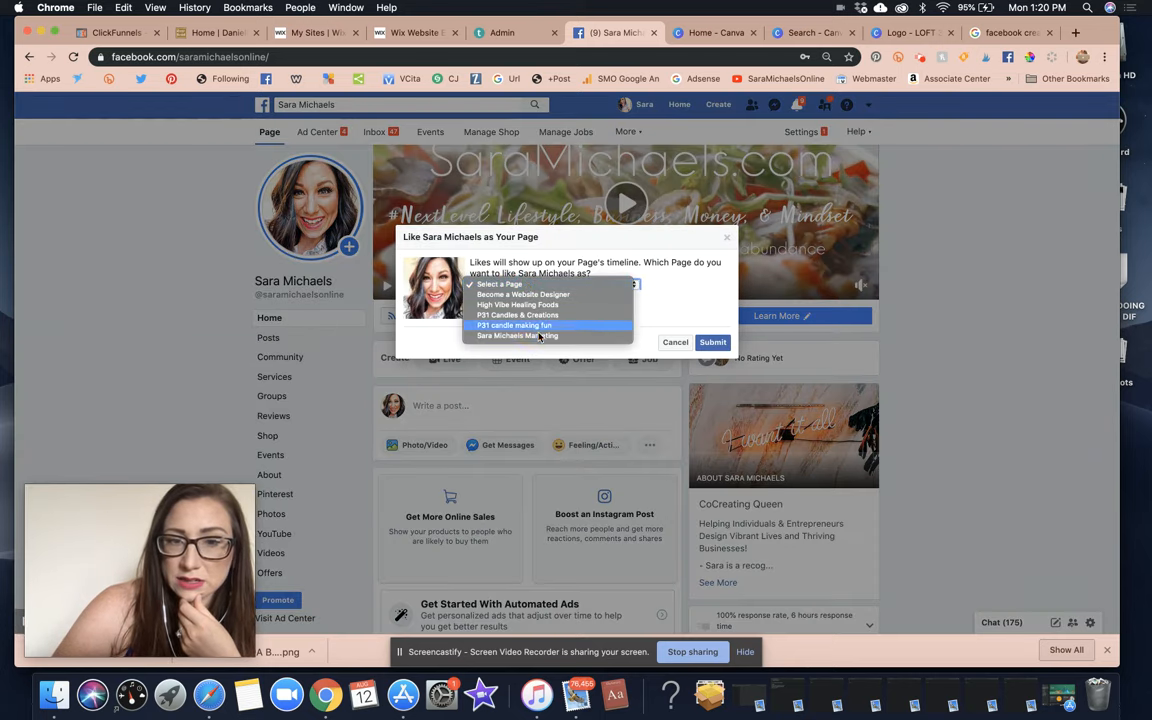
pyautogui.click(539, 296)
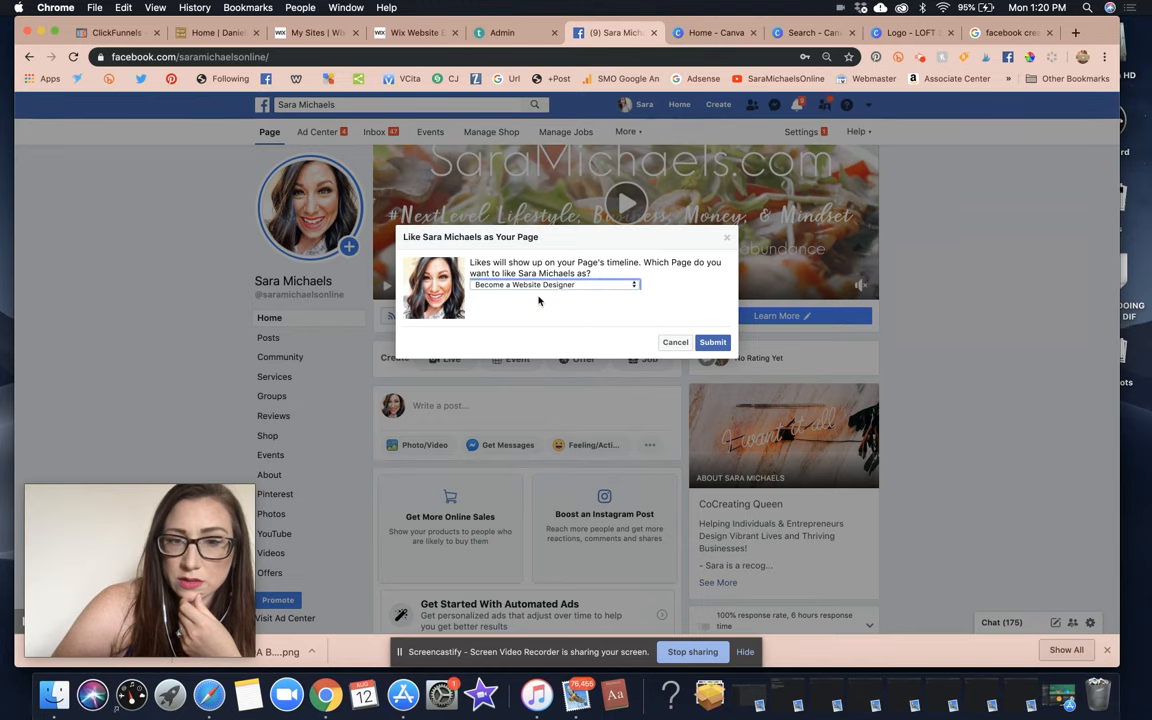
pyautogui.click(714, 343)
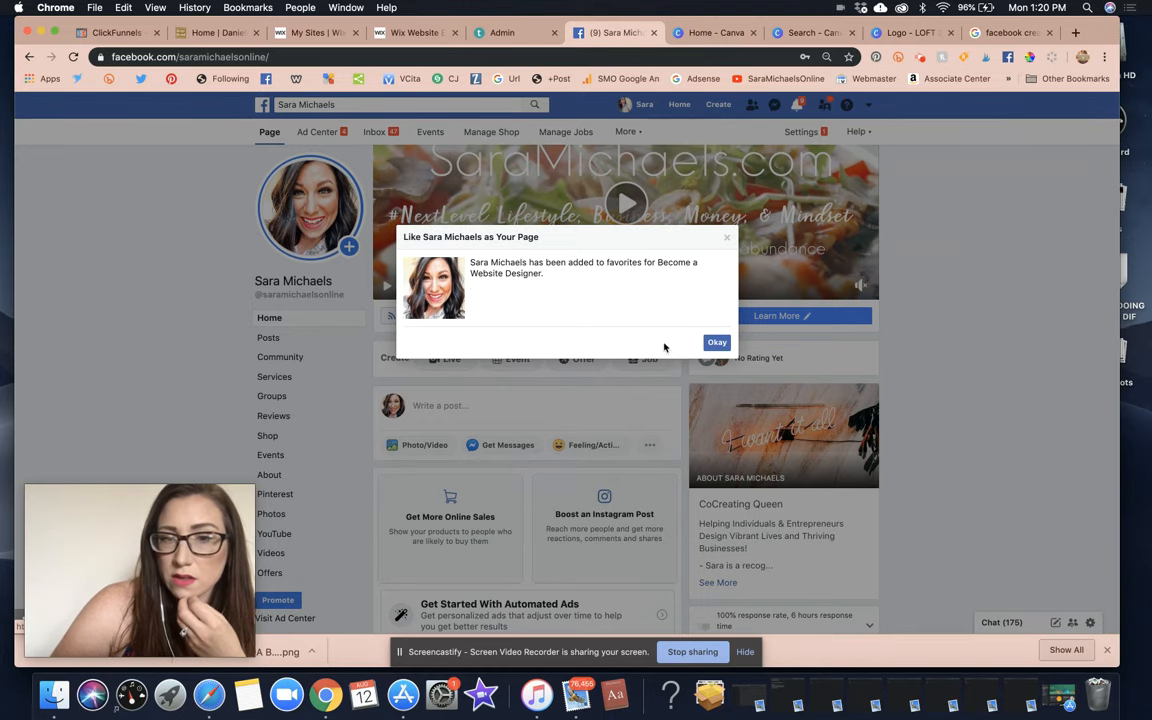
pyautogui.click(716, 344)
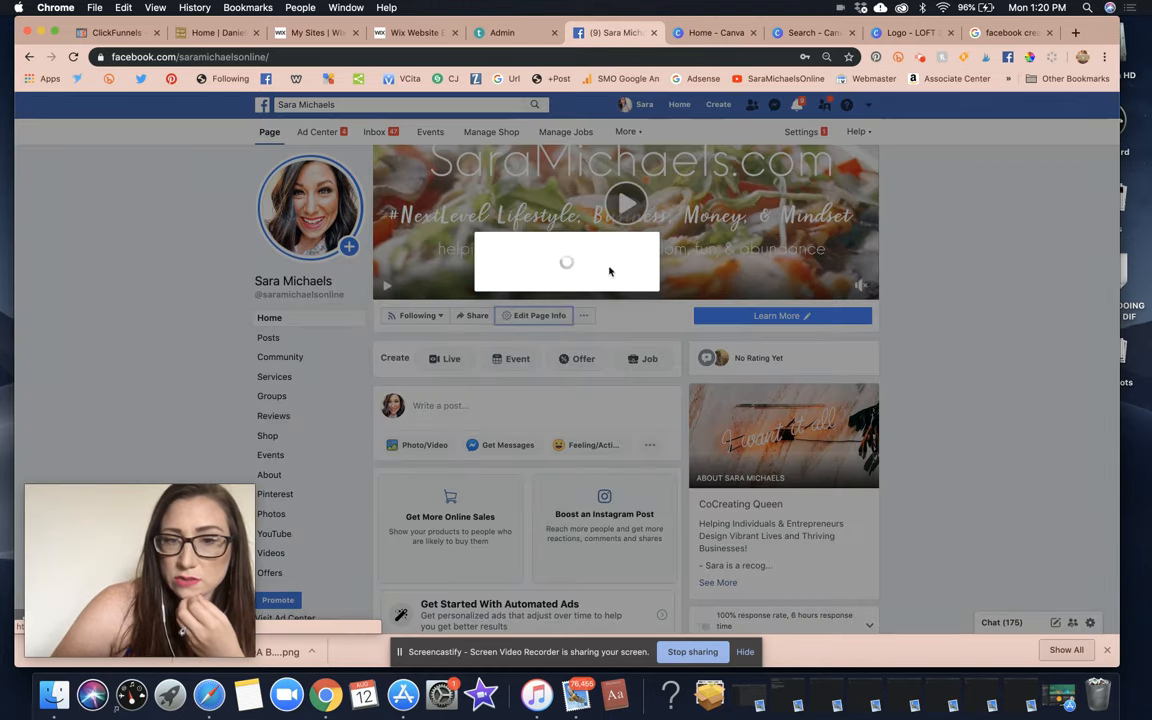
# Like the business page as High Vibe Healing Foods and submit.
pyautogui.click(727, 133)
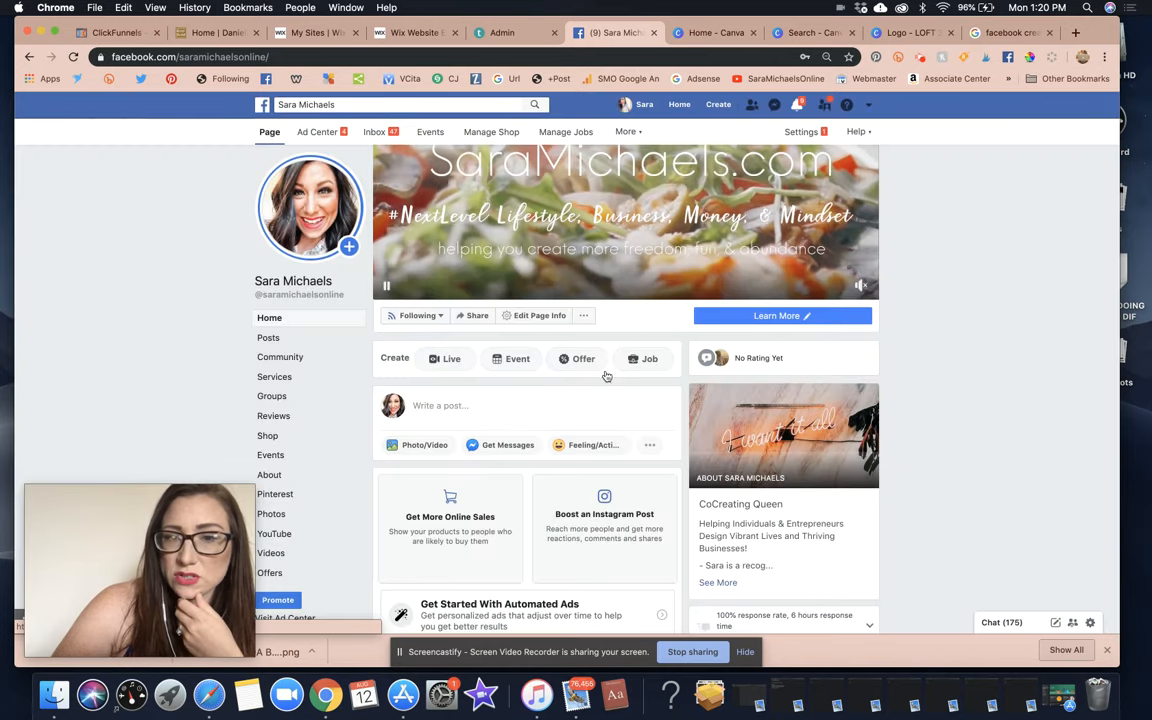
pyautogui.click(585, 316)
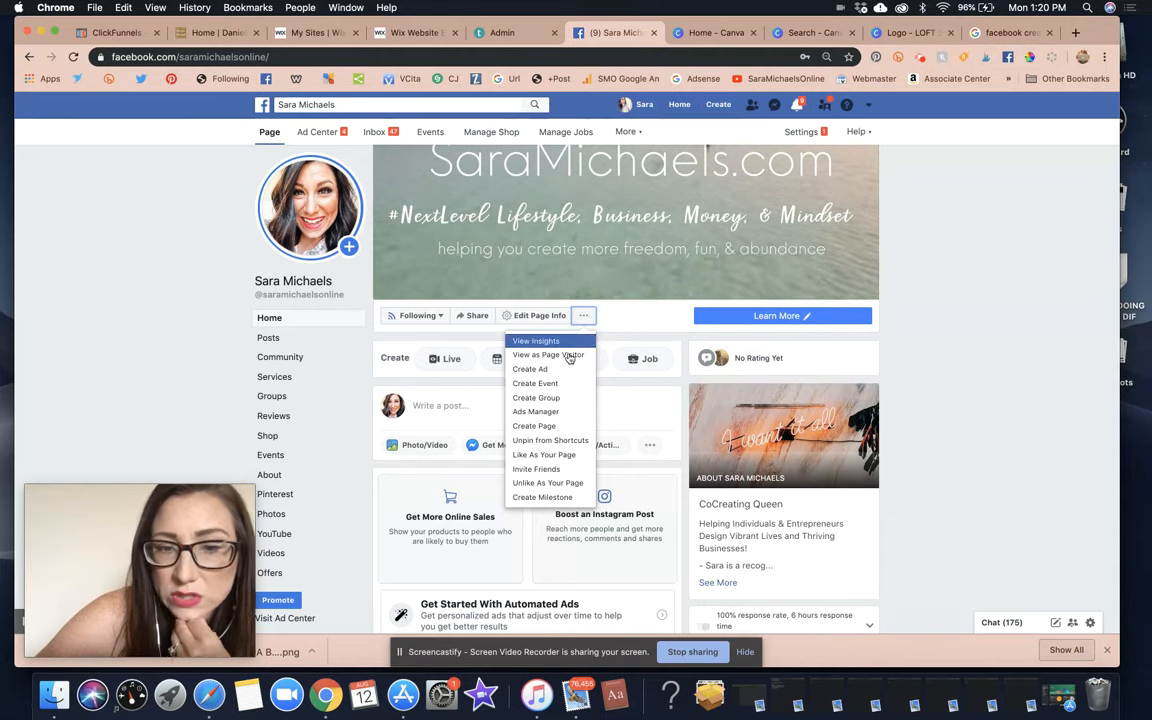
pyautogui.click(553, 455)
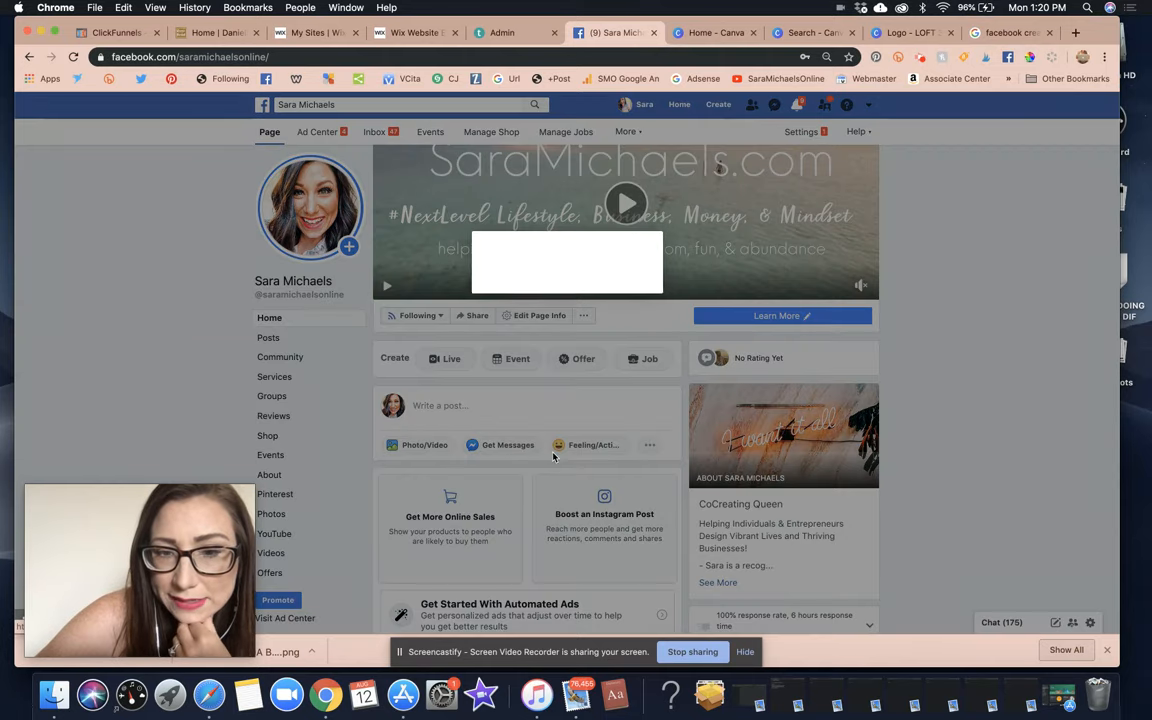
pyautogui.click(535, 286)
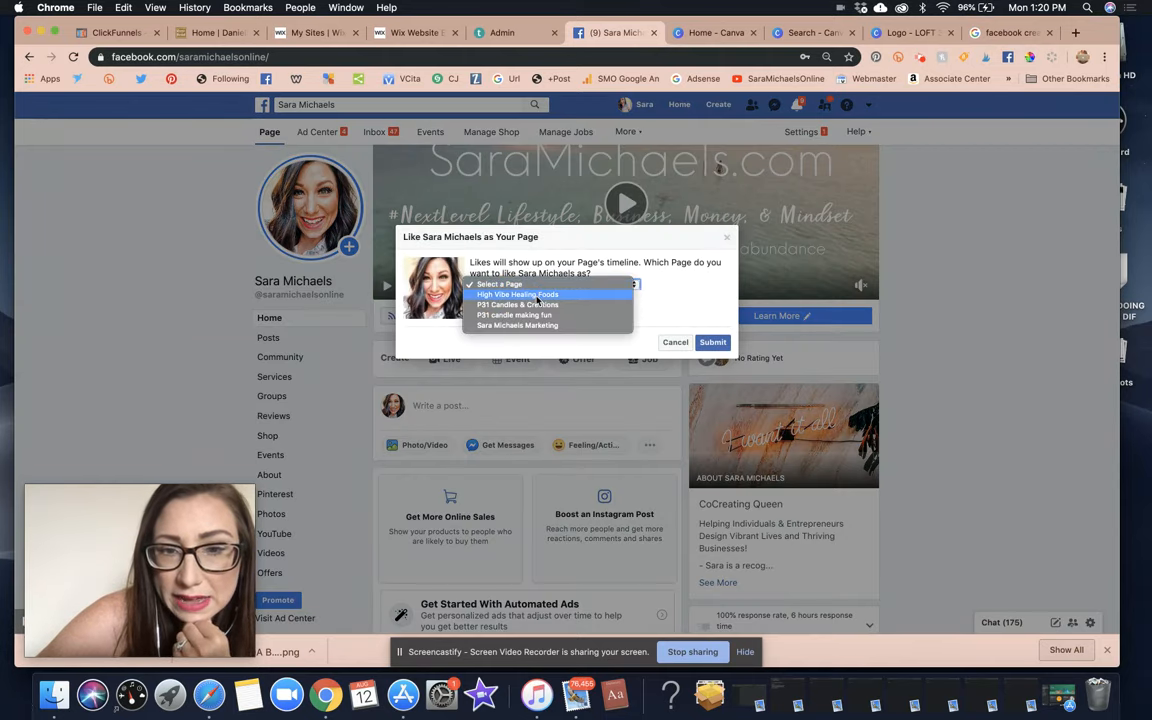
pyautogui.click(640, 344)
pyautogui.click(710, 344)
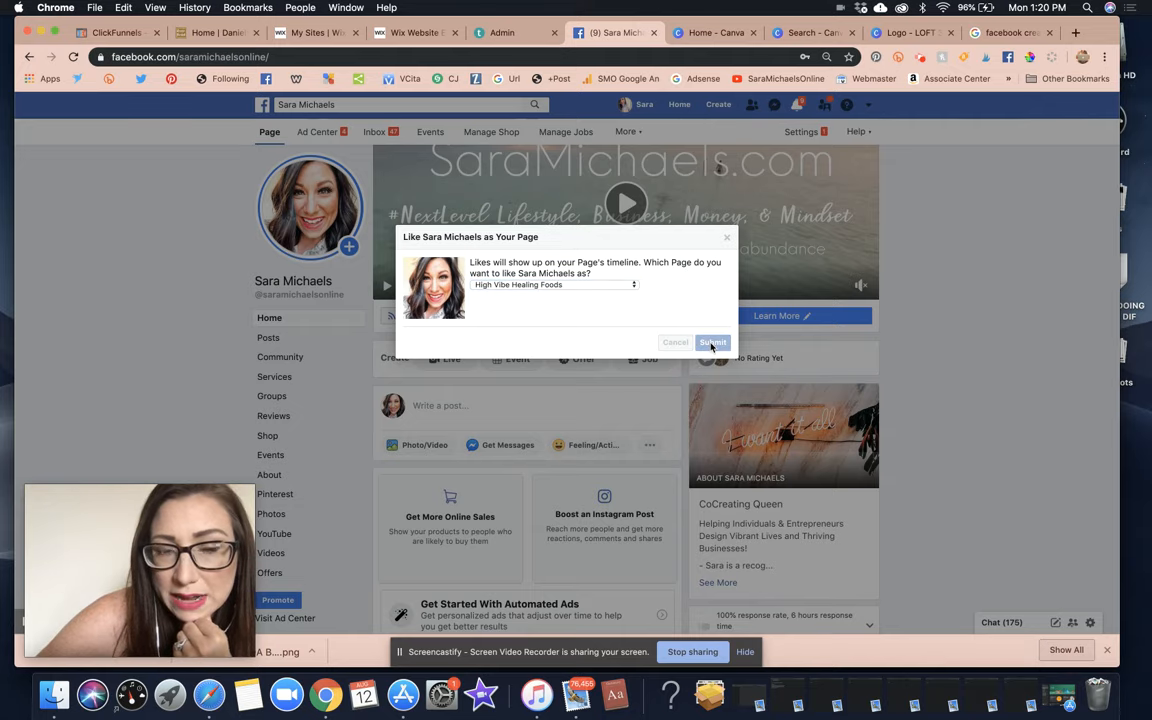
pyautogui.click(728, 237)
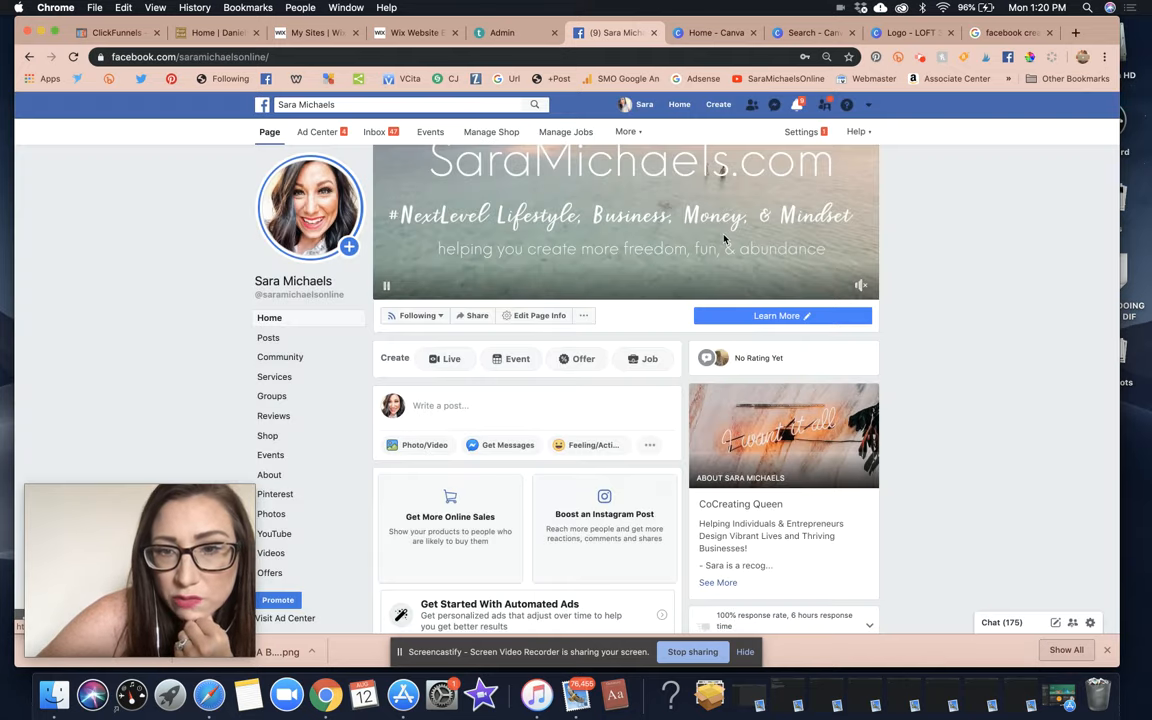
pyautogui.click(411, 106)
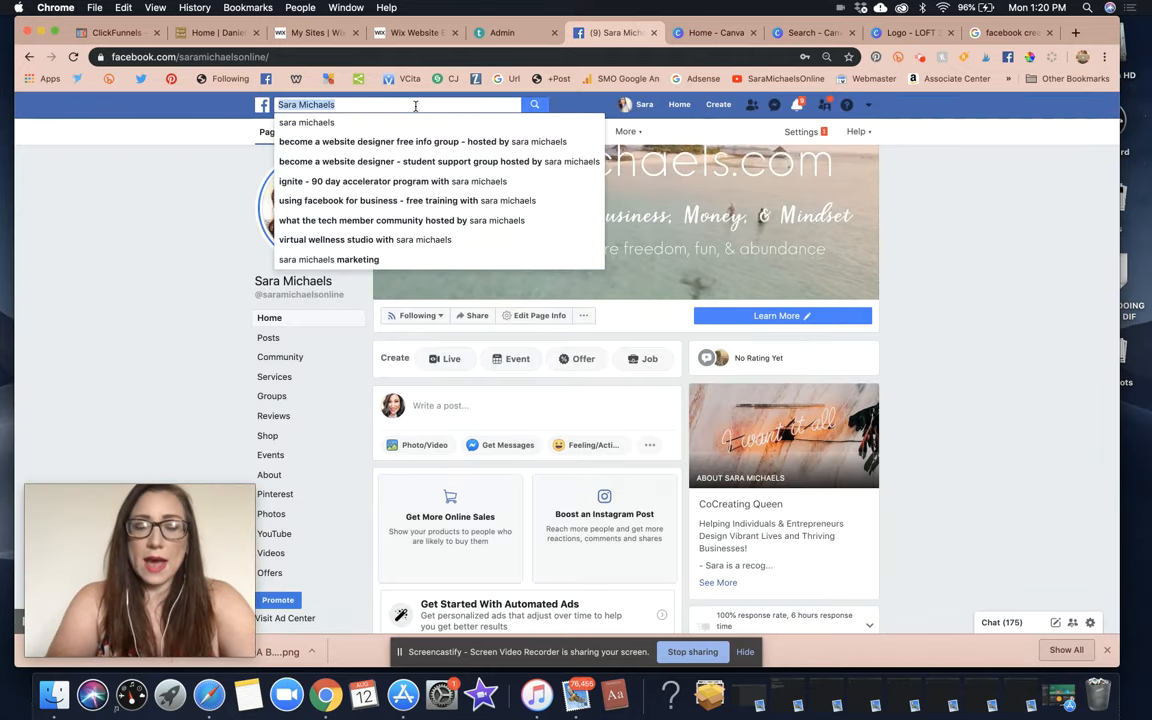
# Search for 'the loft 30a' and open The Loft 30A page from the results.
pyautogui.write('teh')
pyautogui.press('BackSpace')
pyautogui.press('BackSpace')
pyautogui.press('BackSpace')
pyautogui.press('BackSpace')
pyautogui.write('the ')
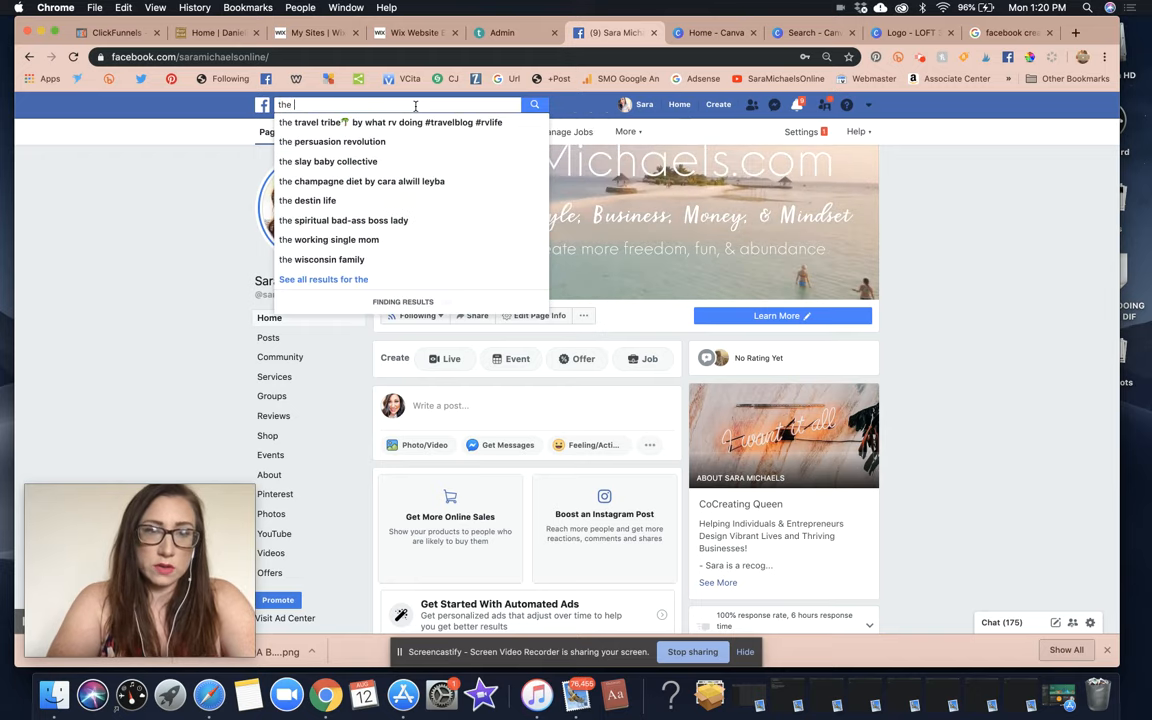
pyautogui.write('loft 30a')
pyautogui.click(334, 120)
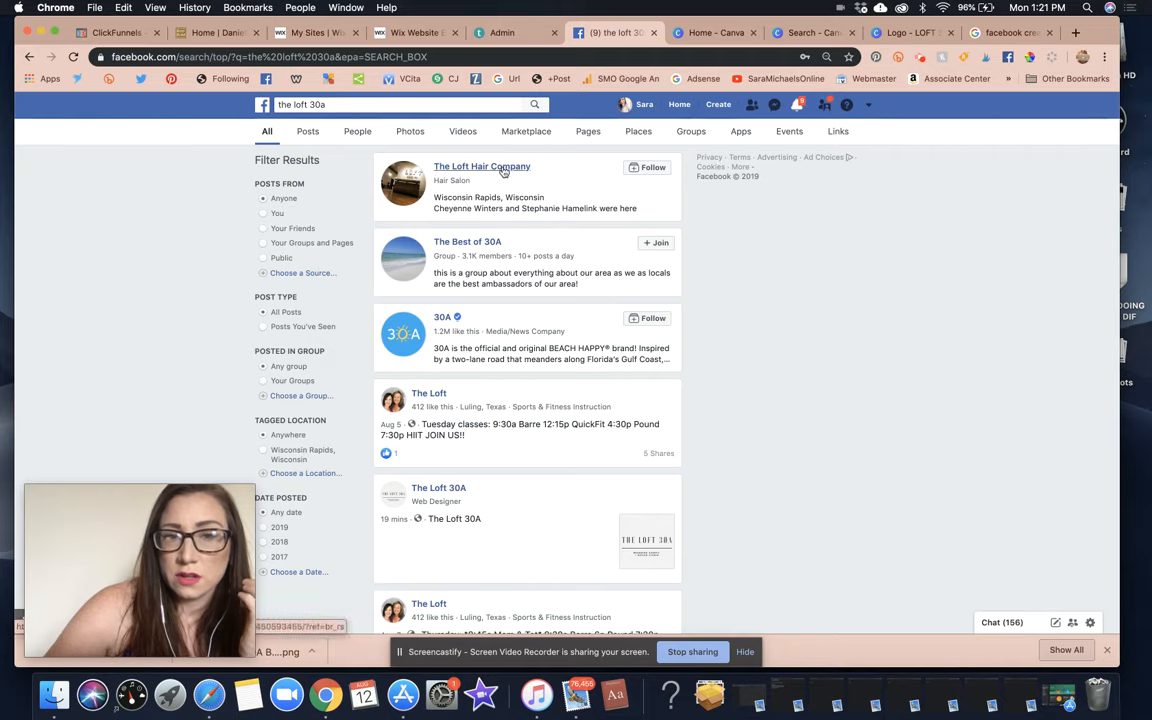
pyautogui.scroll(-3, 501, 256)
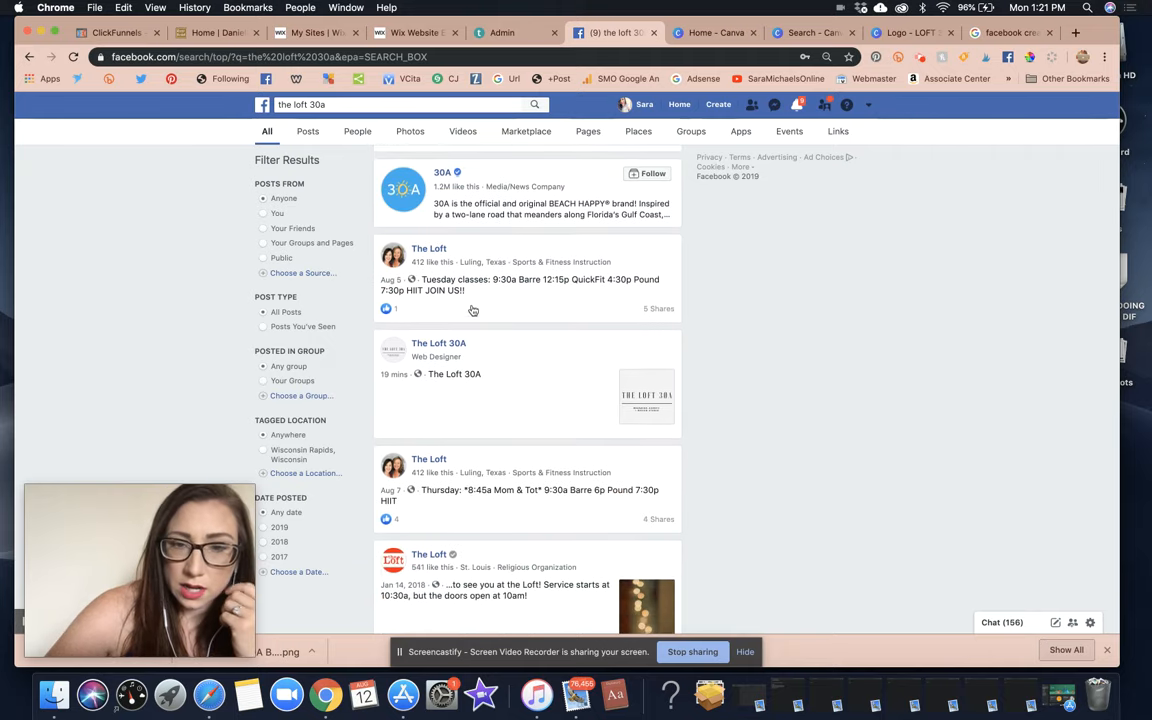
pyautogui.click(452, 345)
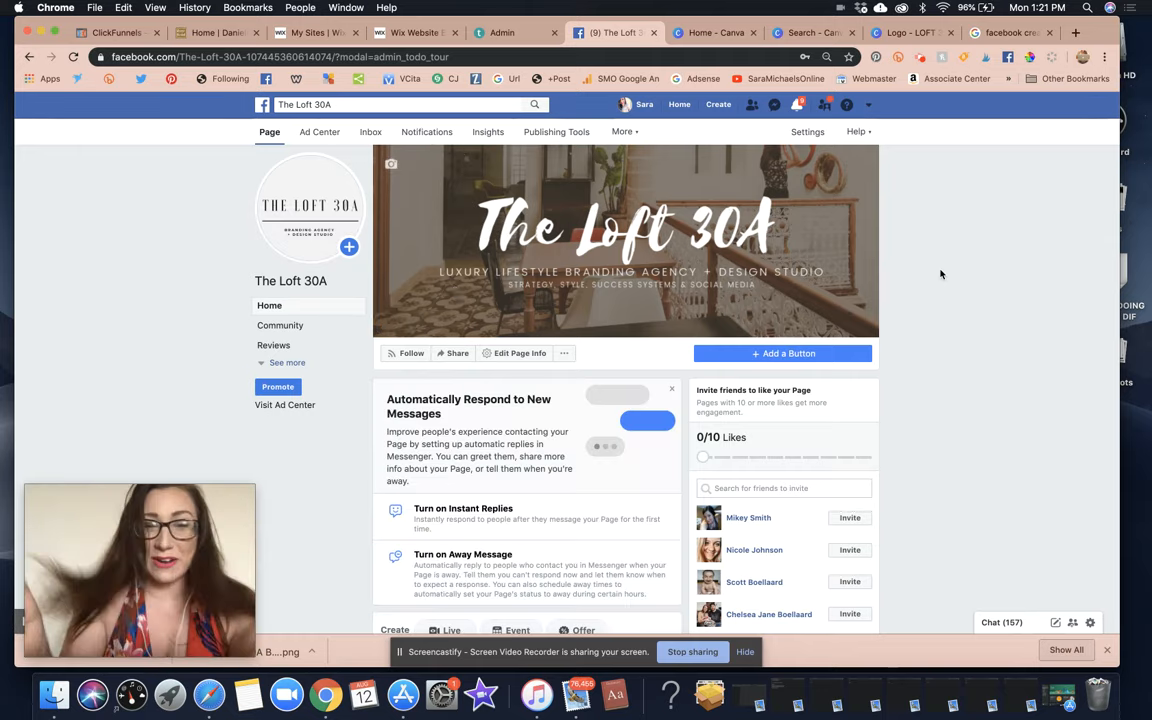
# Like The Loft 30A as the presenter's brand page.
pyautogui.click(564, 354)
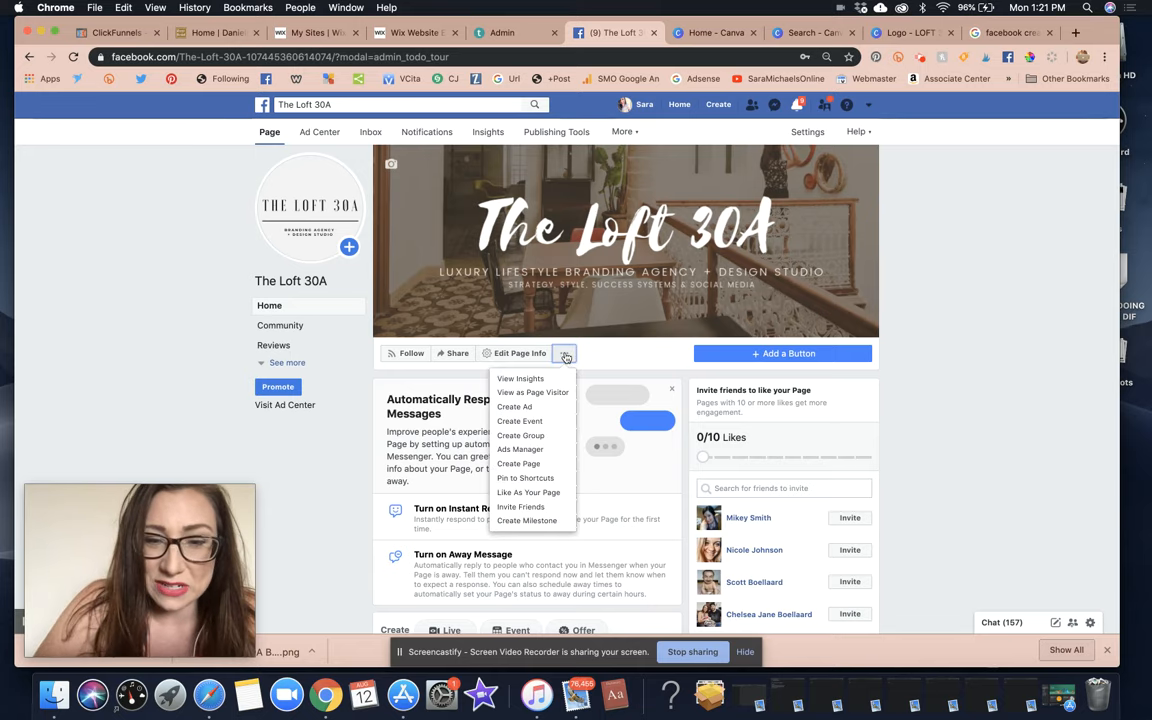
pyautogui.click(555, 494)
pyautogui.click(549, 298)
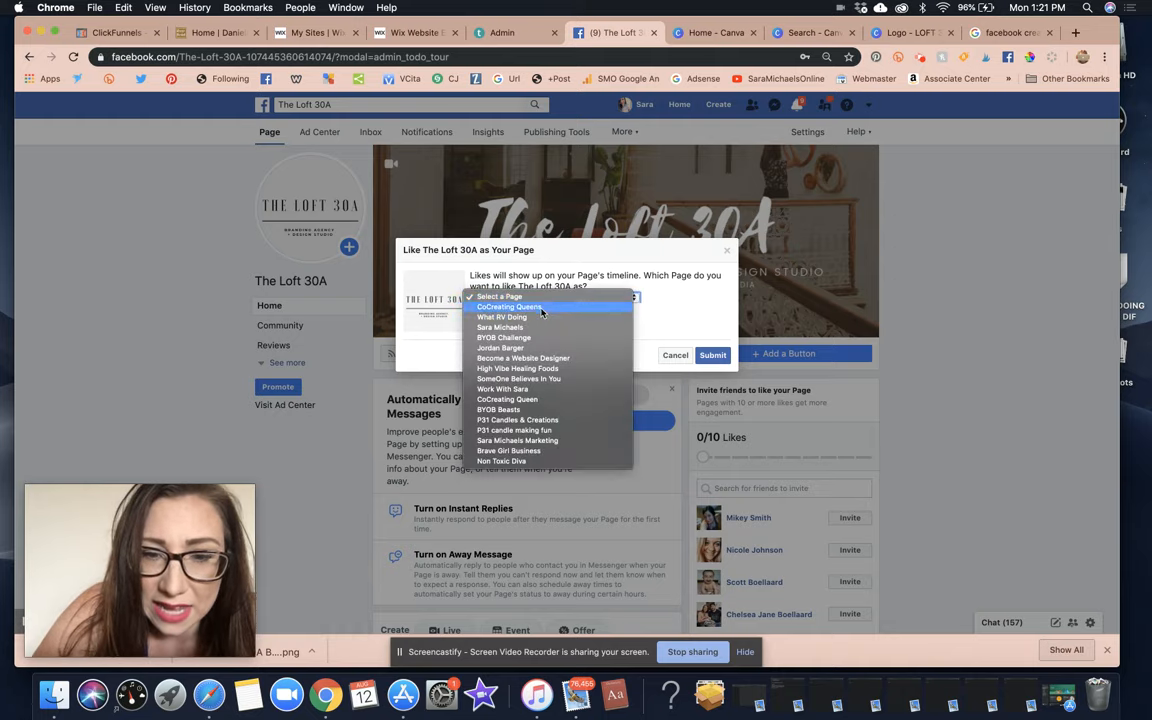
pyautogui.click(505, 327)
pyautogui.click(712, 356)
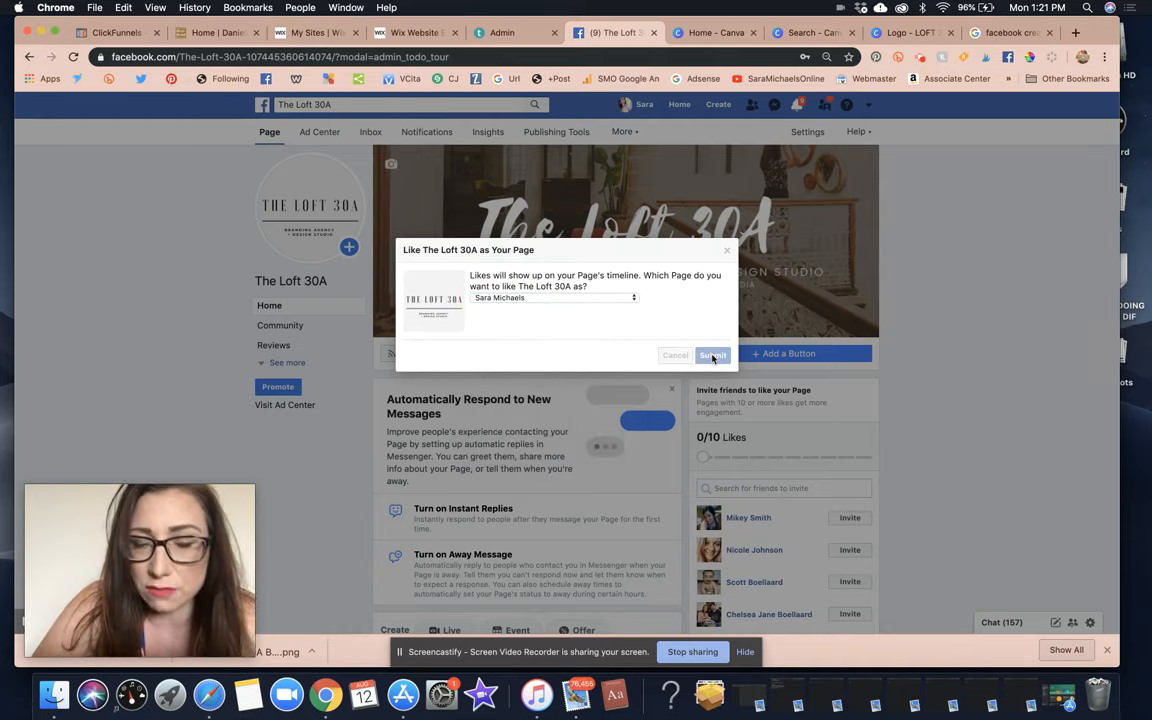
pyautogui.click(717, 342)
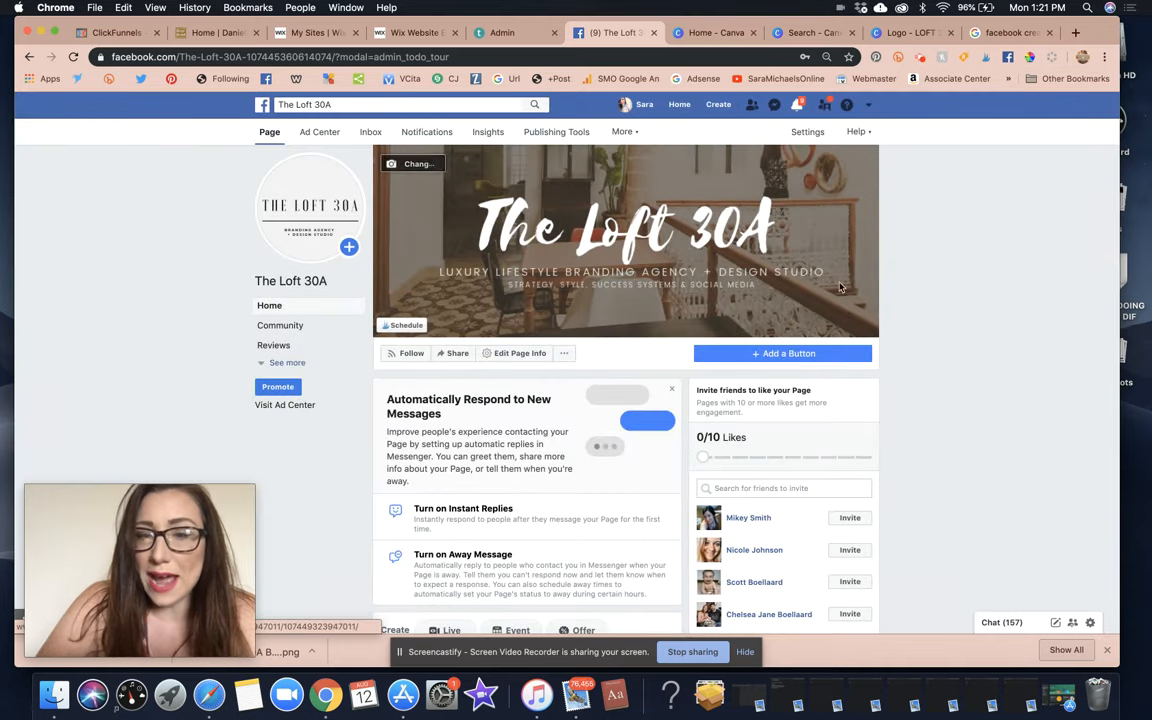
# In Settings > Featured, keep the brand page checked as a featured like, save, and return to the page.
pyautogui.click(808, 133)
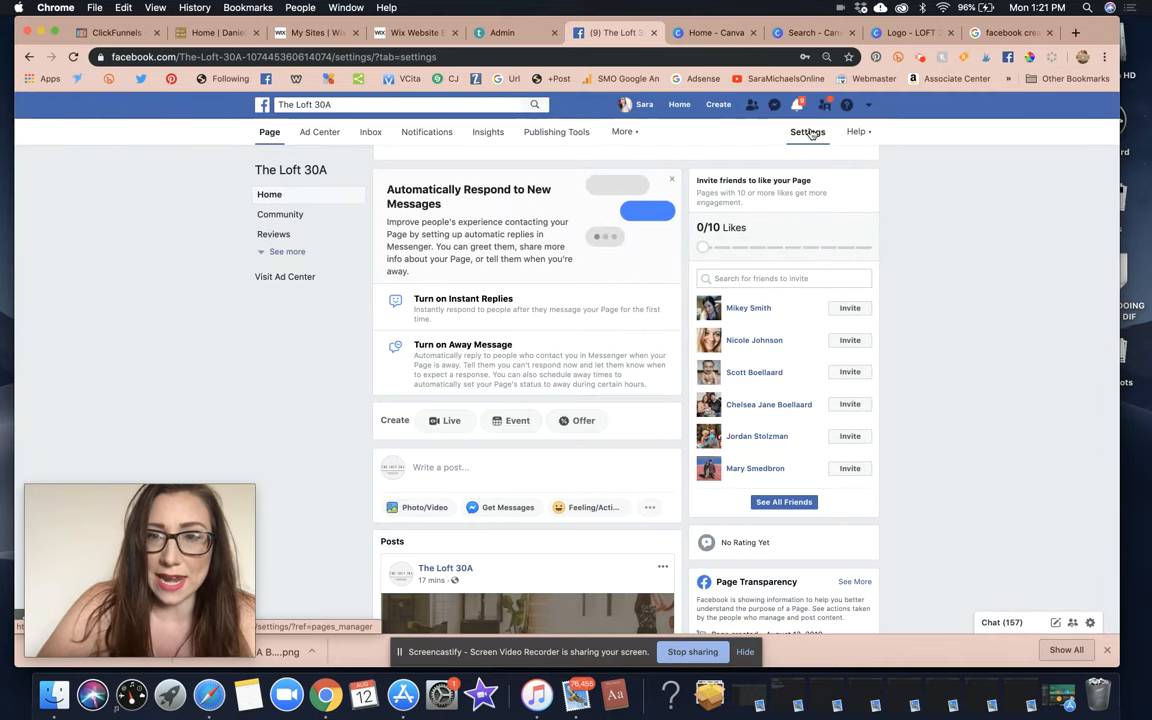
pyautogui.click(344, 517)
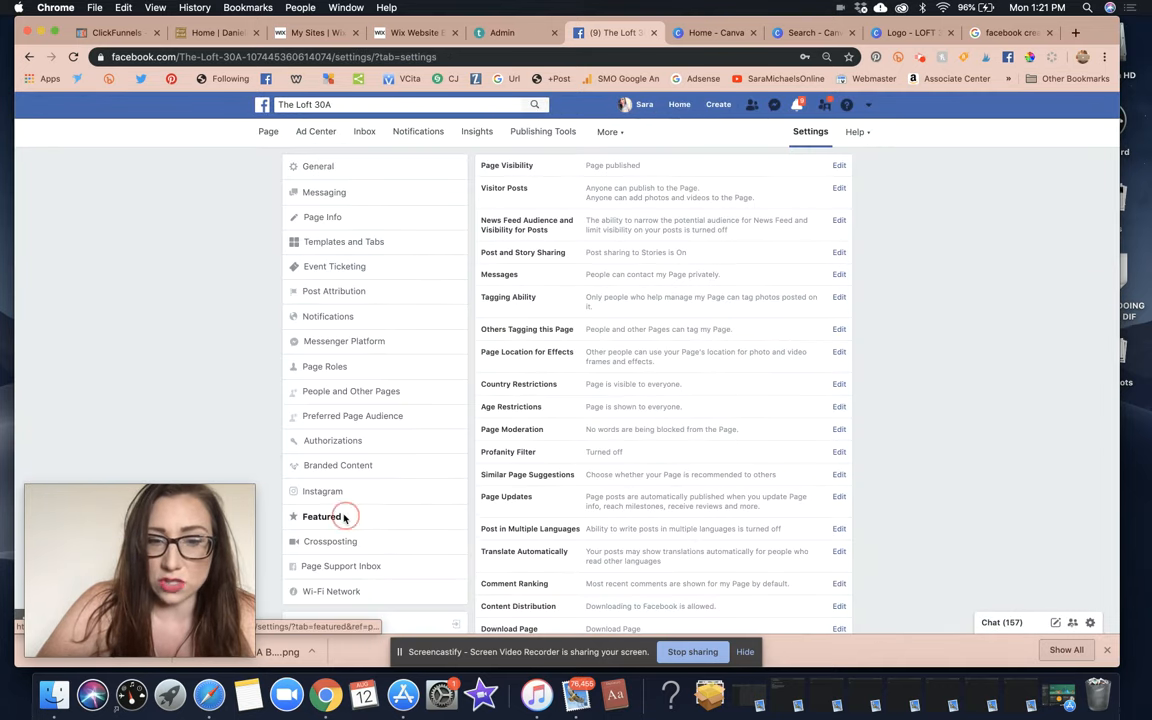
pyautogui.click(535, 211)
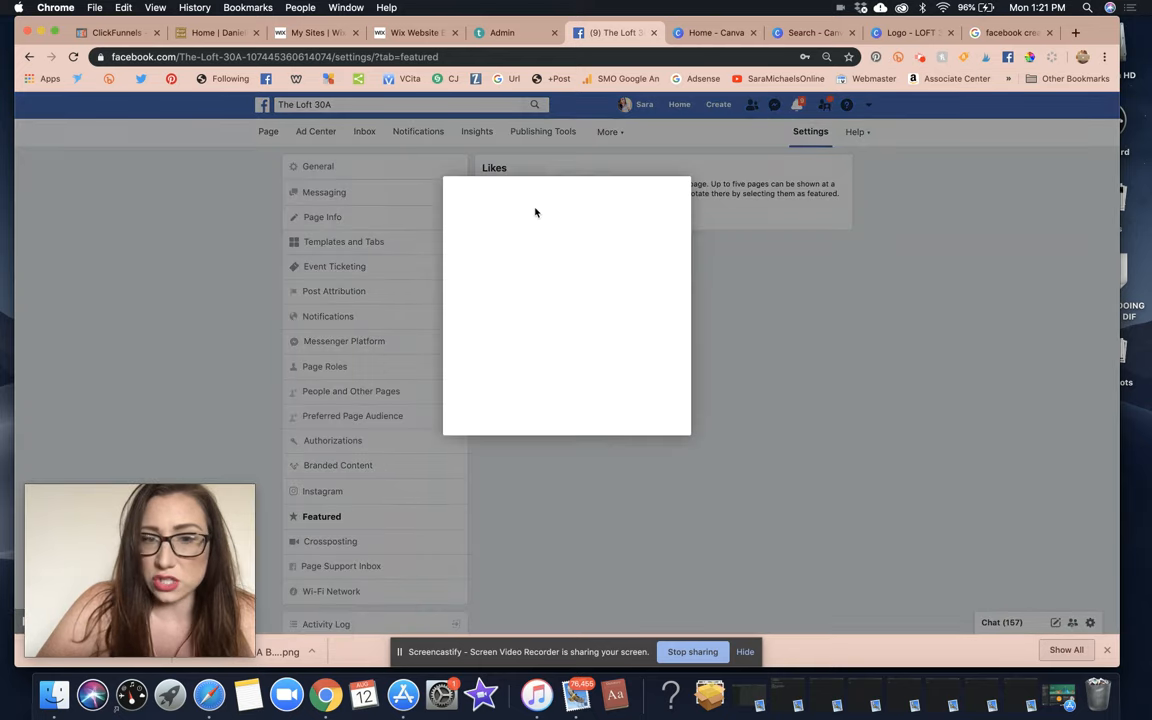
pyautogui.click(496, 242)
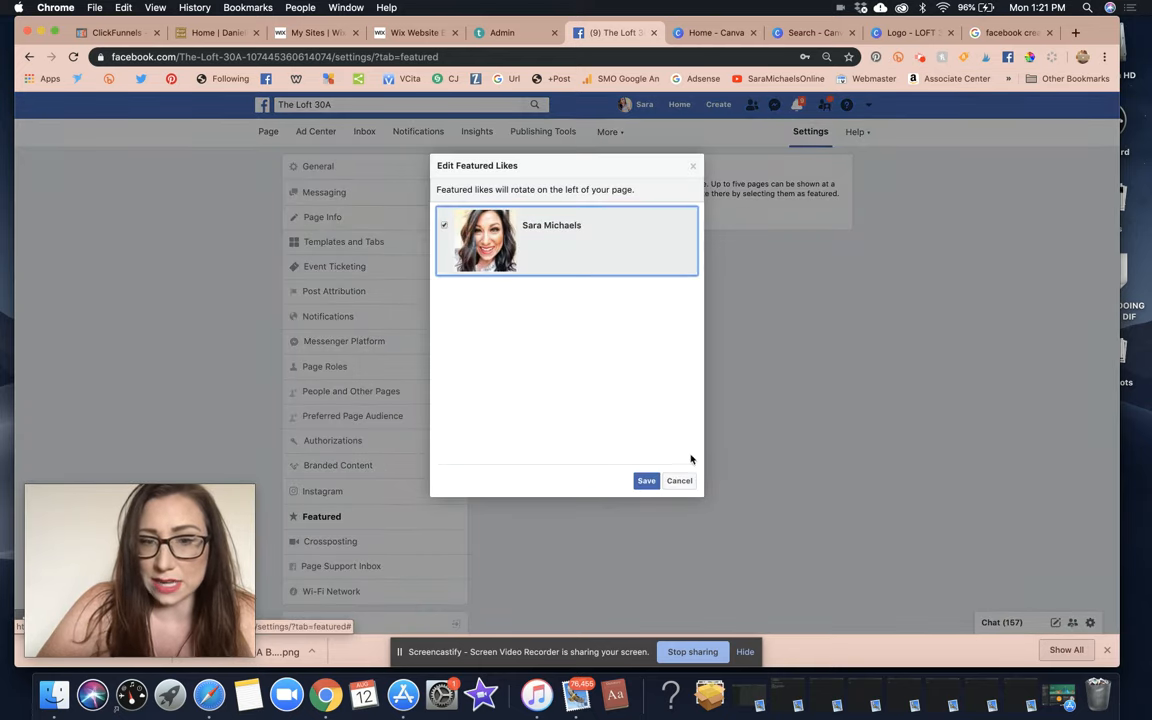
pyautogui.click(646, 481)
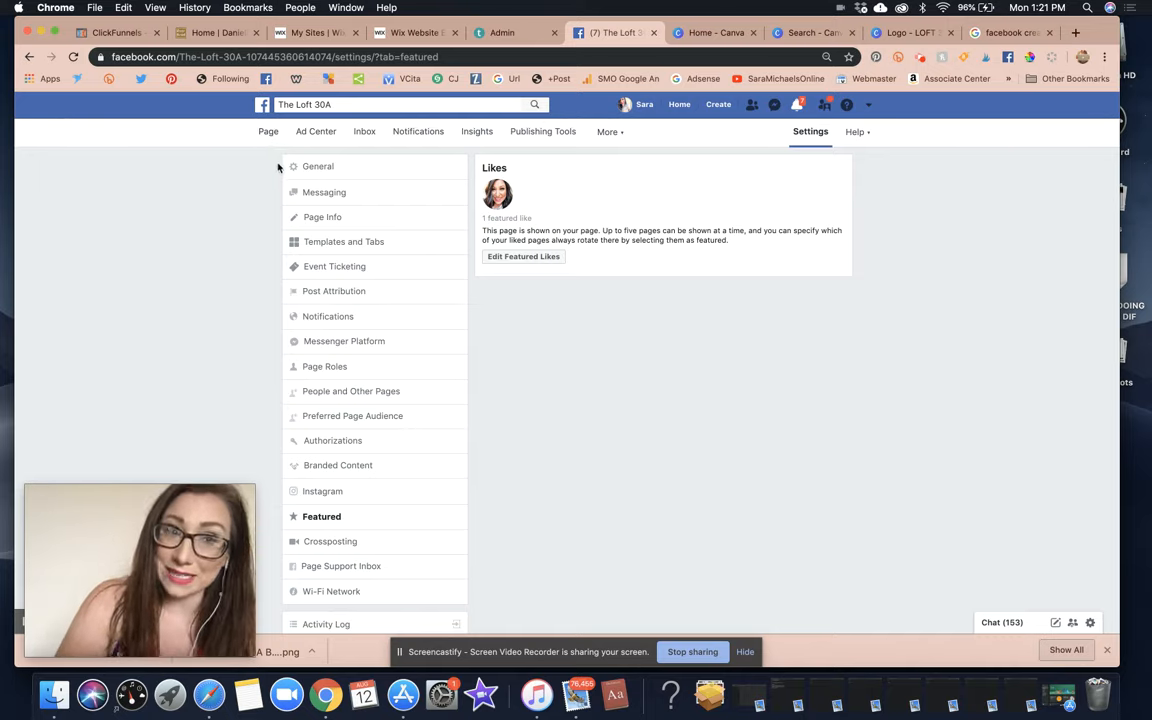
pyautogui.click(268, 134)
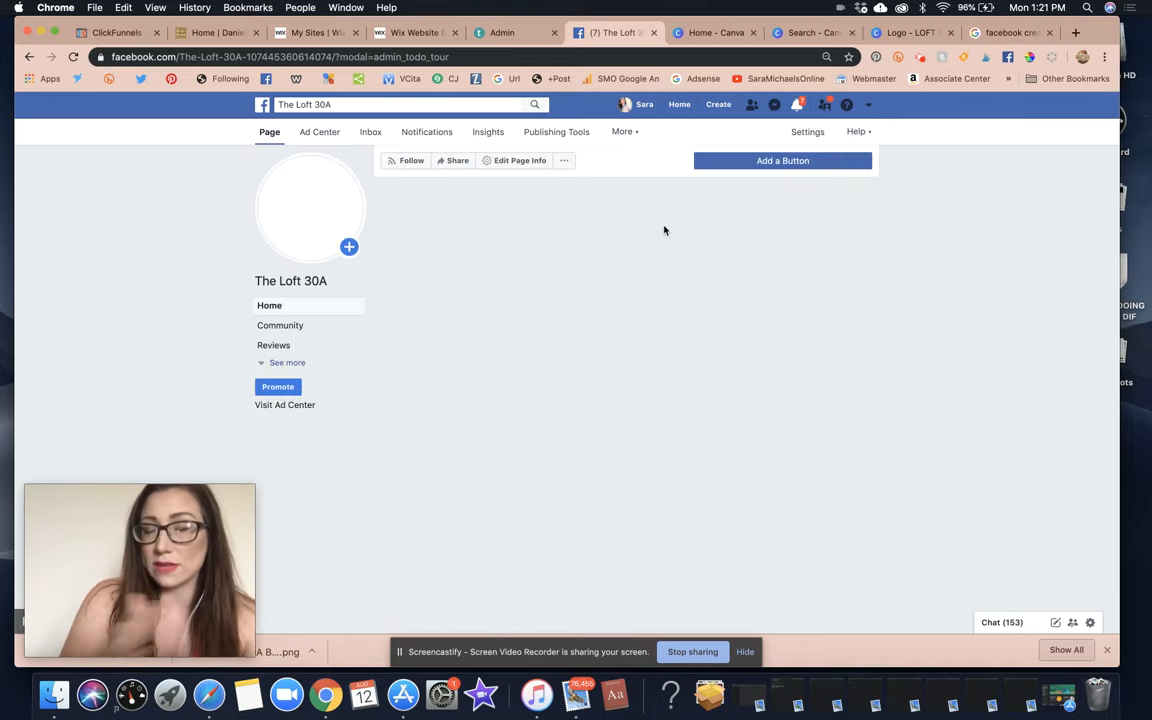
# Review the posts on The Loft 30A timeline, then reopen the page's details for editing.
pyautogui.scroll(-10, 748, 240)
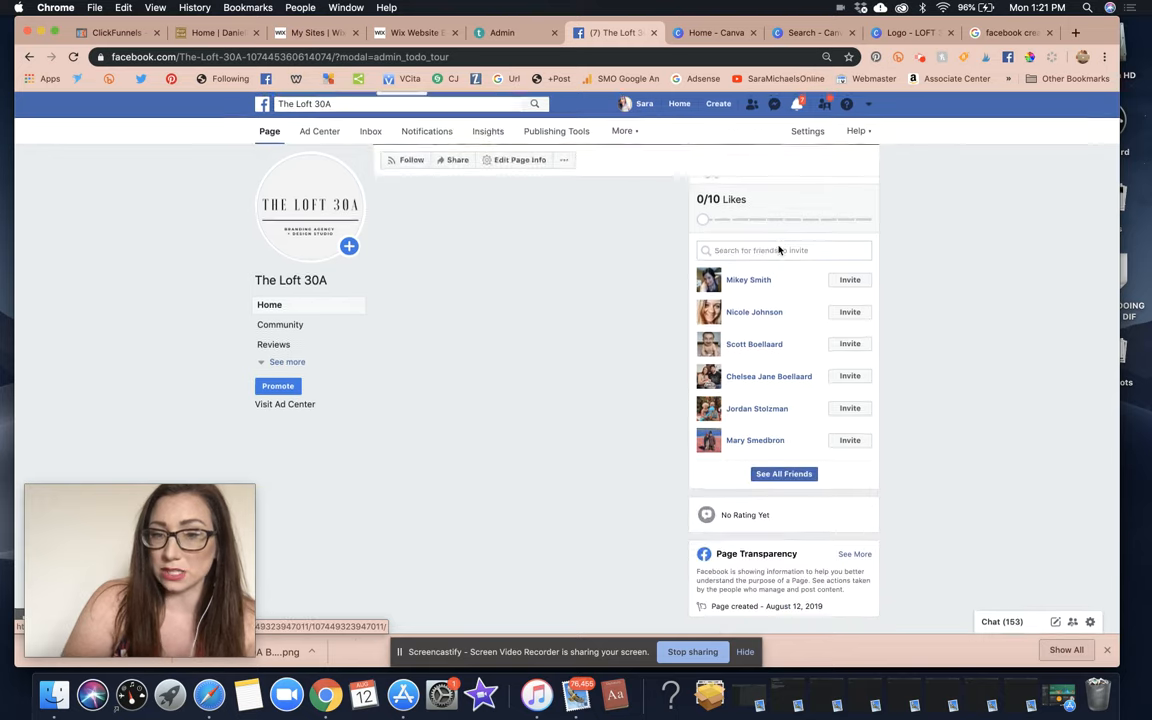
pyautogui.scroll(-2, 922, 373)
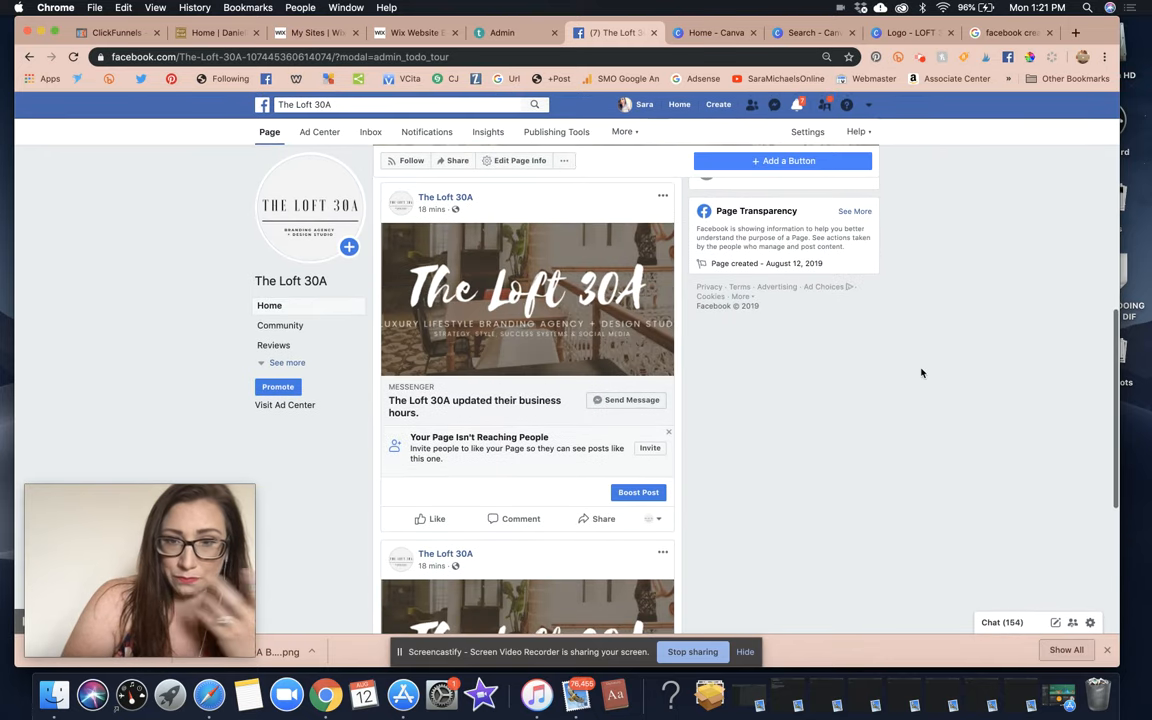
pyautogui.scroll(5, 871, 369)
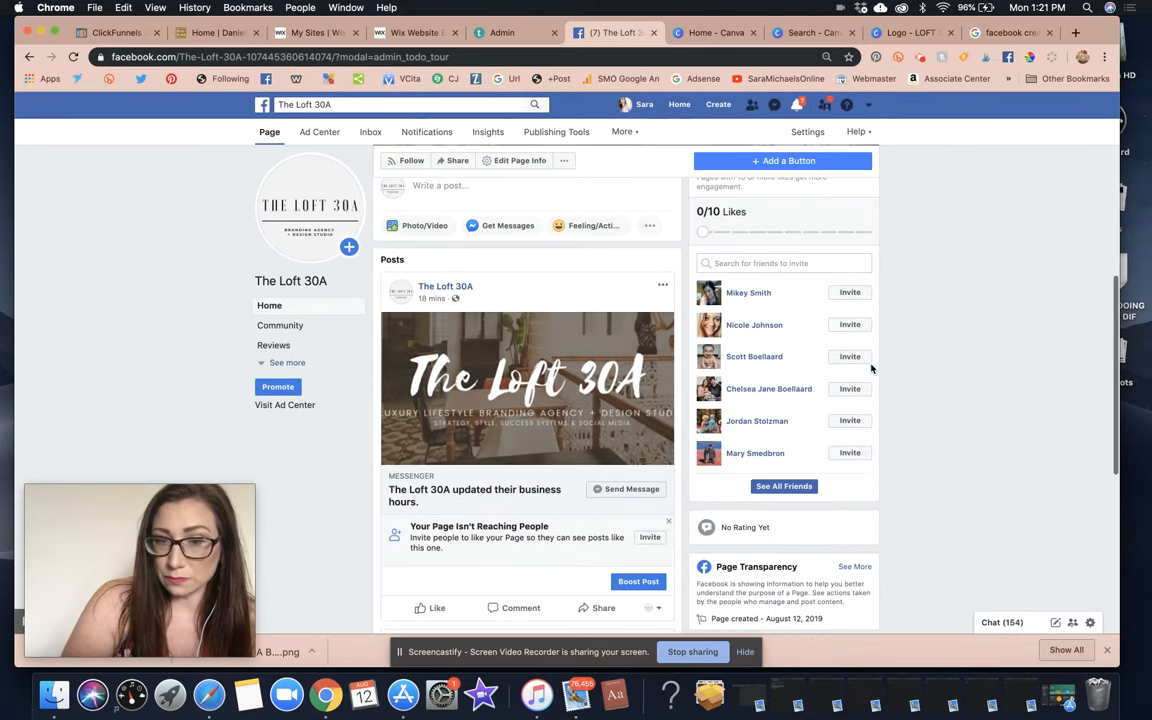
pyautogui.scroll(-6, 870, 367)
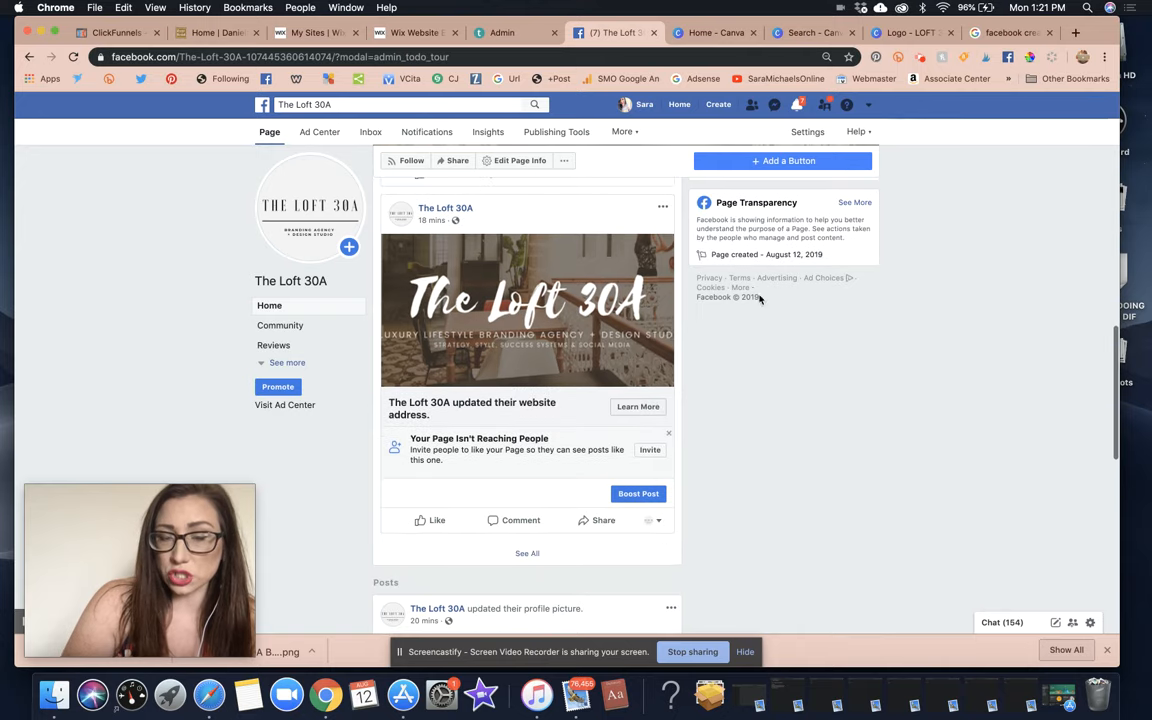
pyautogui.scroll(-5, 890, 411)
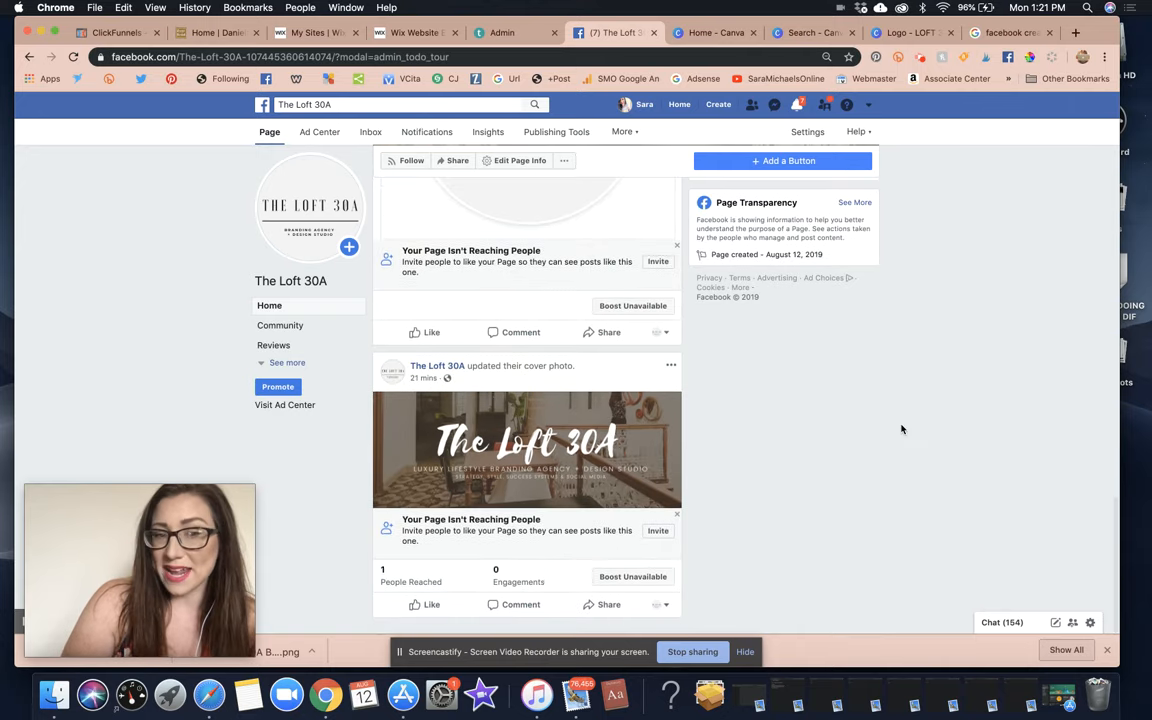
pyautogui.scroll(15, 901, 429)
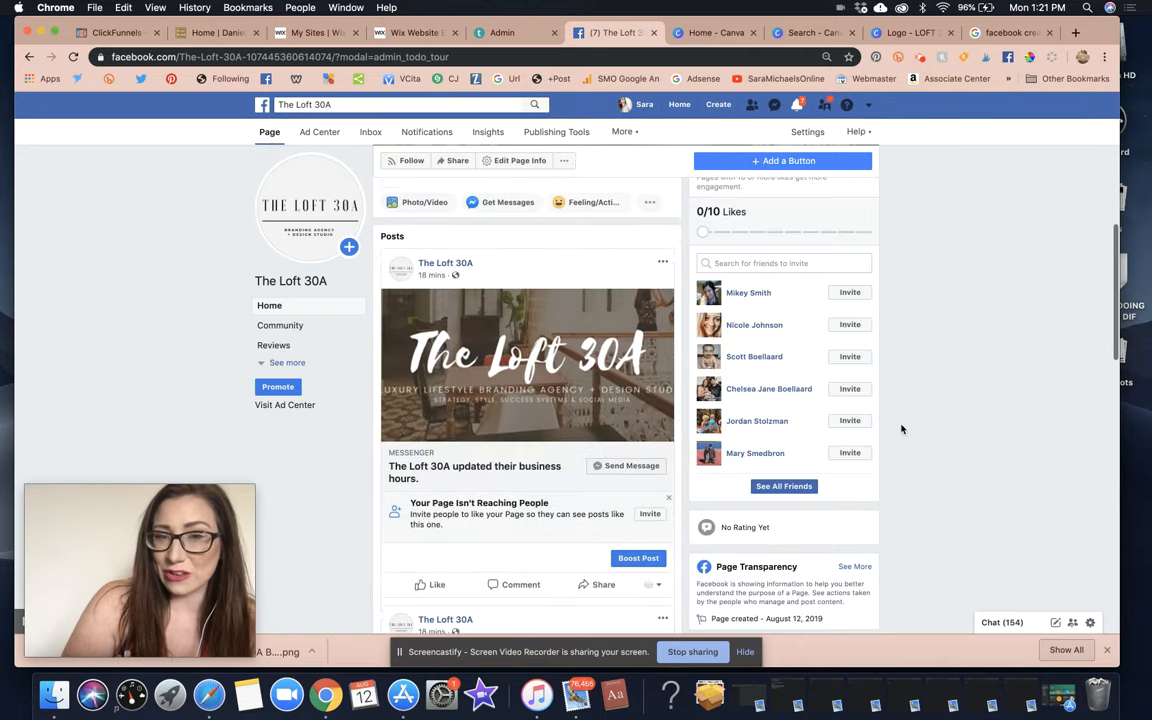
pyautogui.scroll(-2, 901, 429)
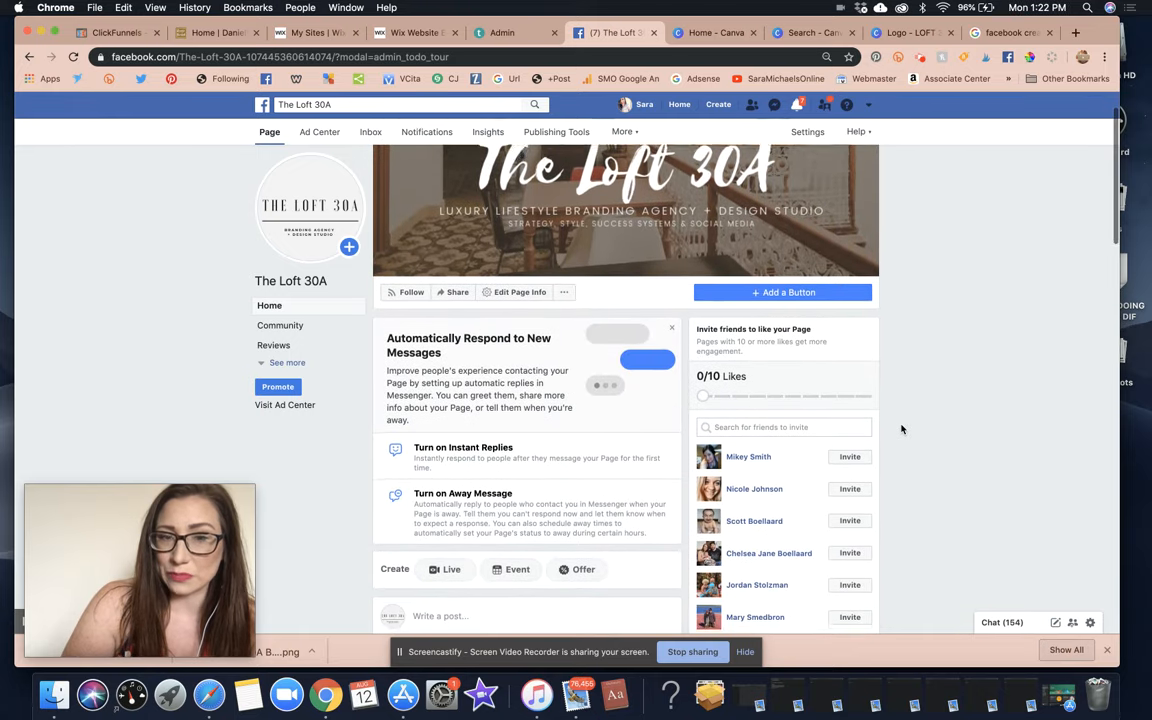
pyautogui.click(535, 287)
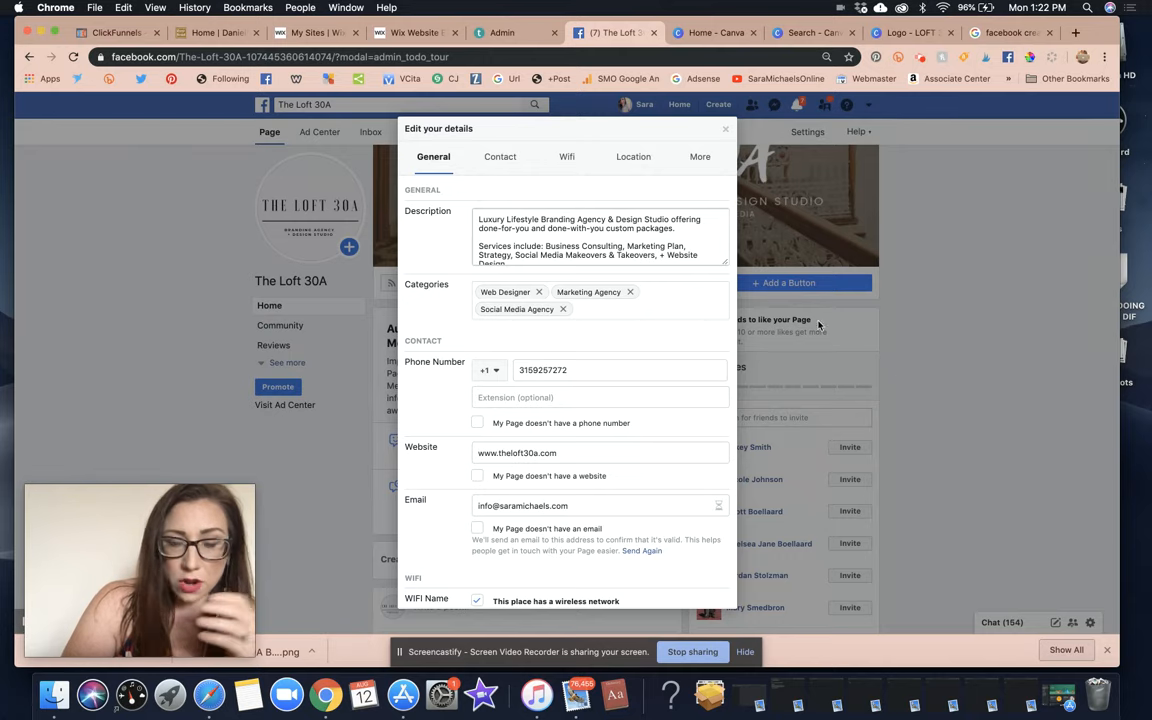
# Close The Loft 30A page details dialog without making changes.
pyautogui.click(726, 129)
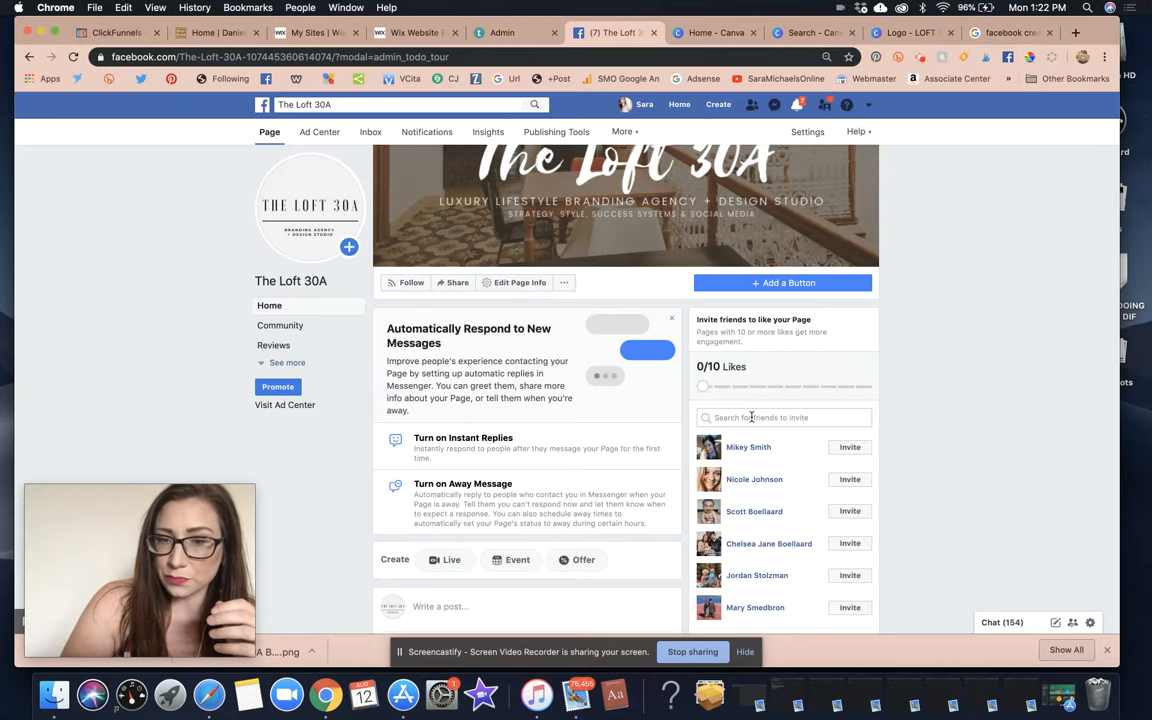
pyautogui.scroll(-3, 948, 414)
pyautogui.scroll(3, 946, 411)
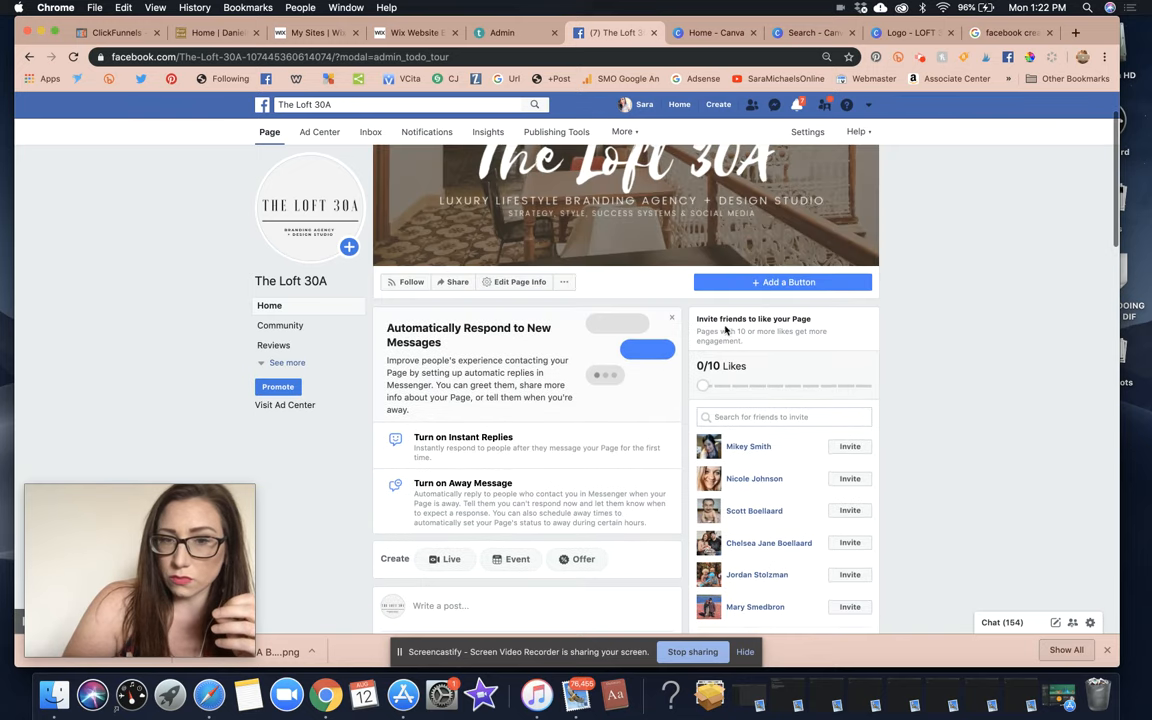
# Like The Loft 30A as the CoCreating Queens page and dismiss the favorites confirmation.
pyautogui.click(566, 283)
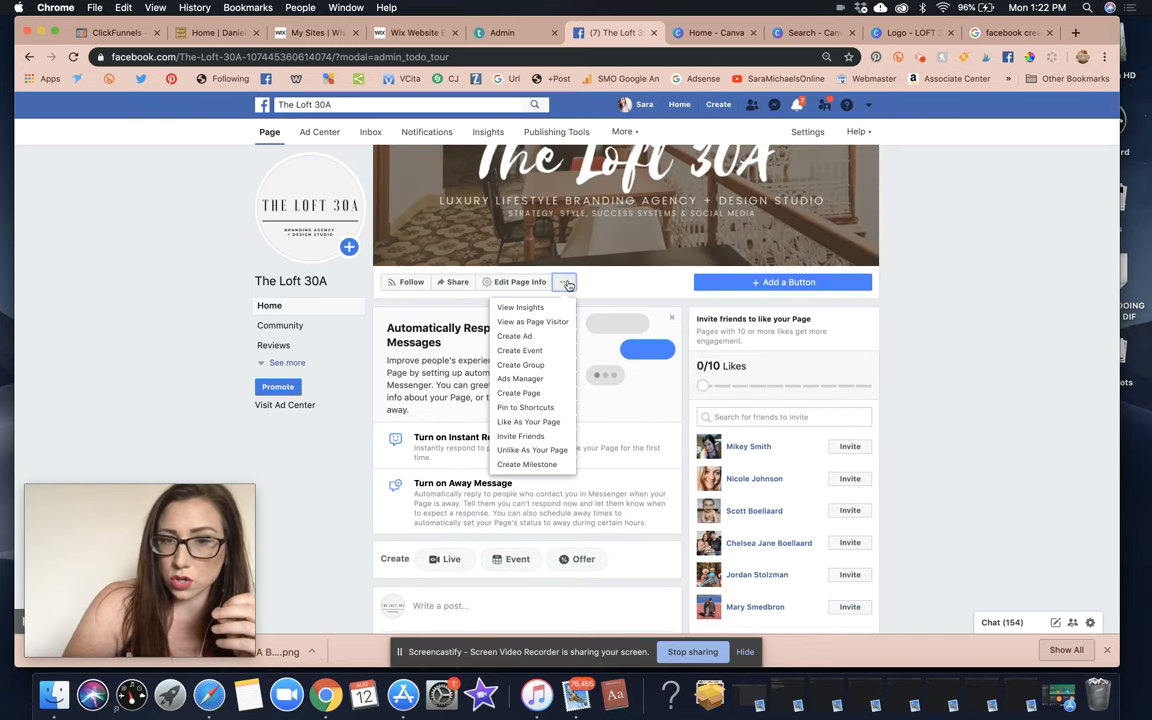
pyautogui.click(526, 421)
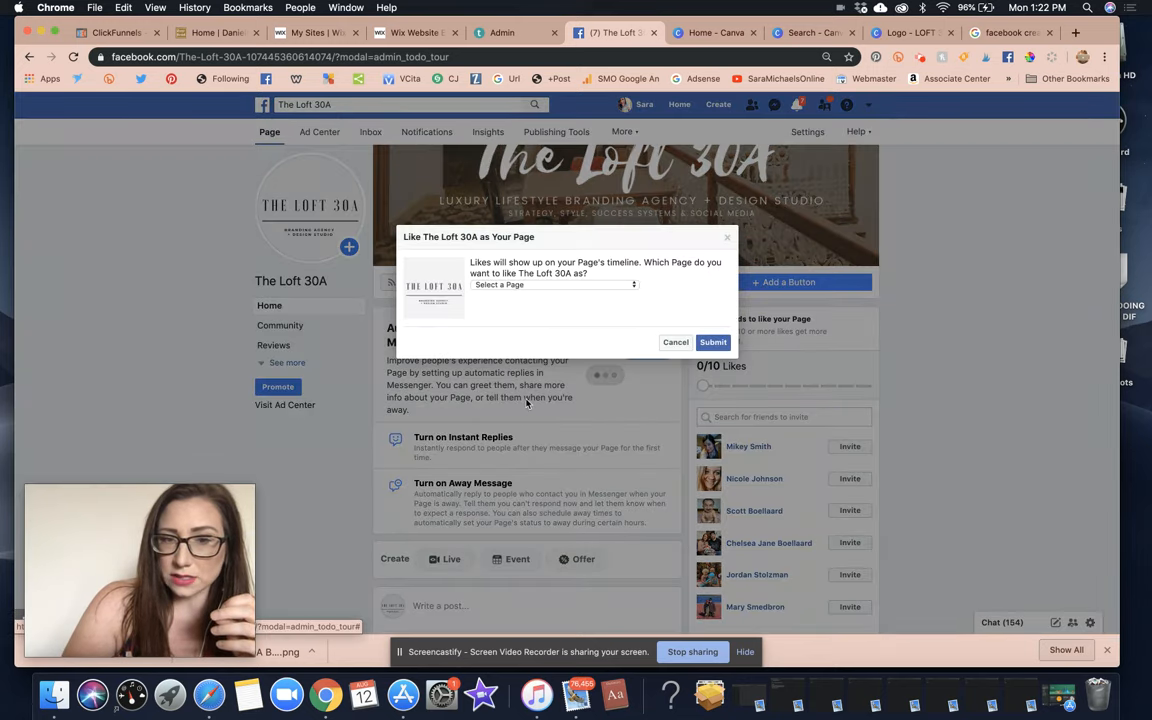
pyautogui.click(545, 285)
pyautogui.click(543, 297)
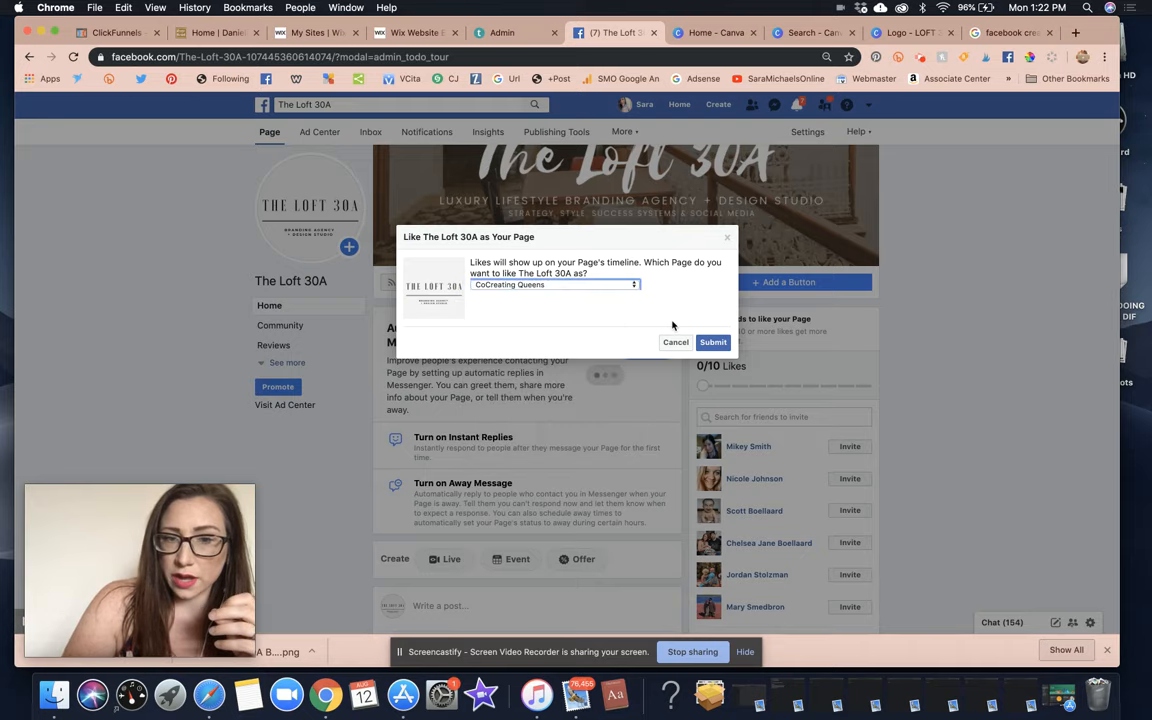
pyautogui.click(712, 342)
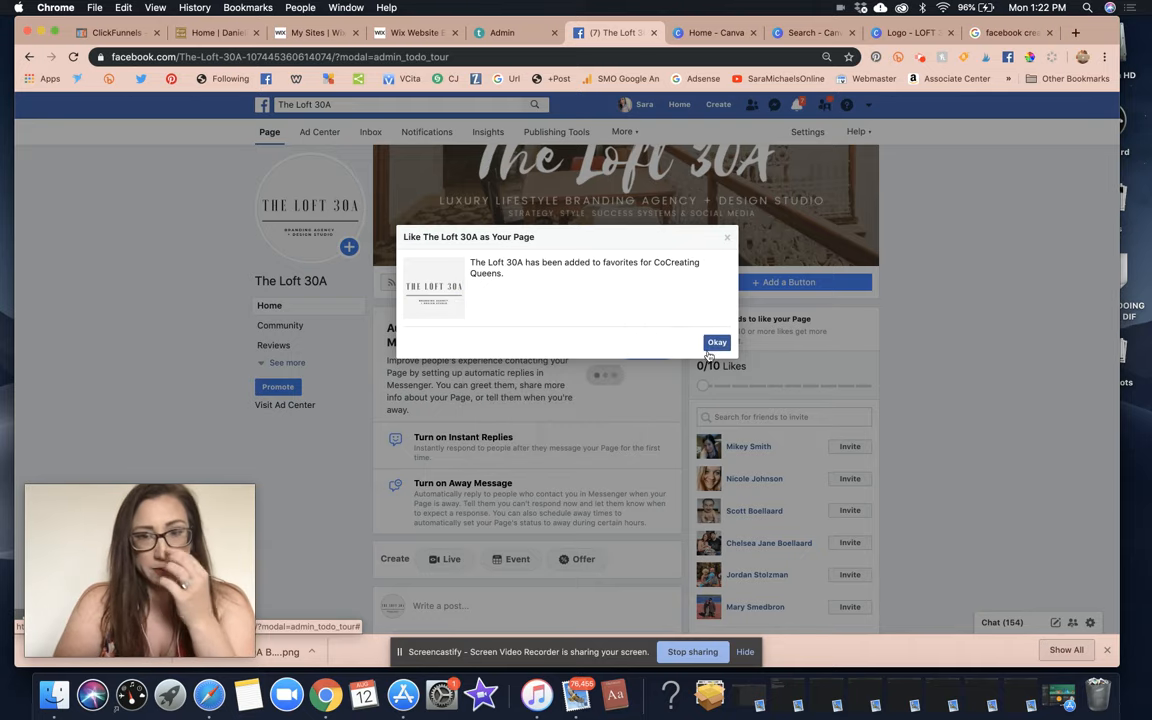
pyautogui.click(714, 342)
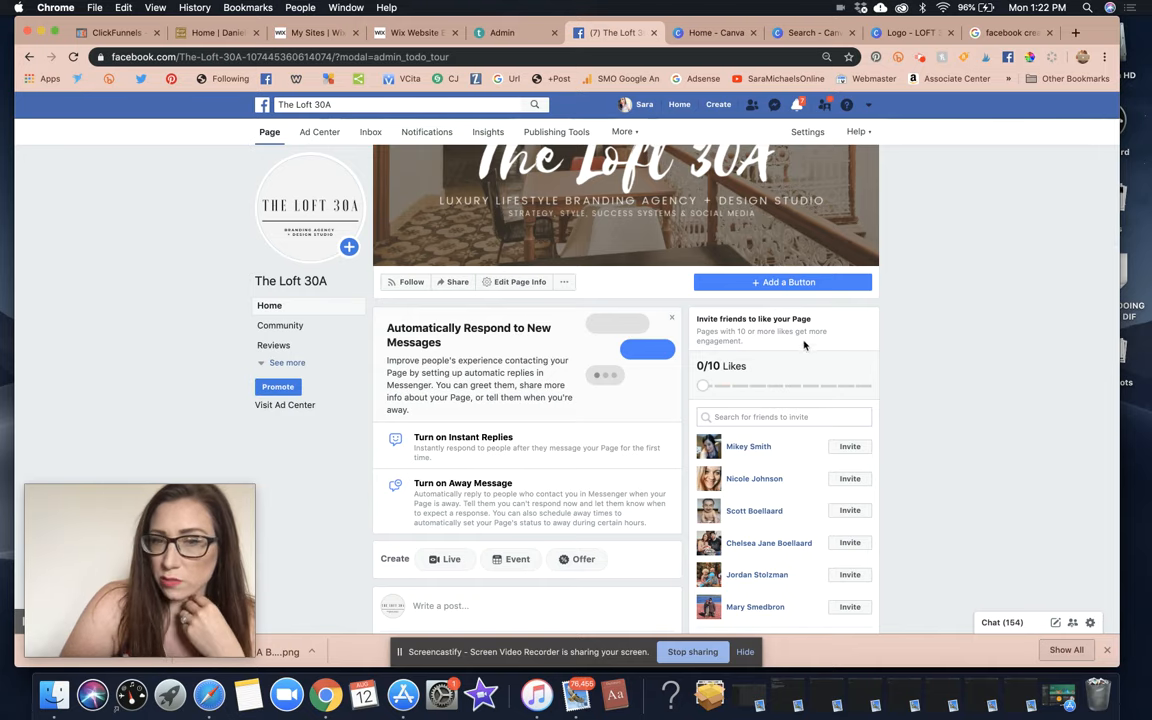
# Invite two suggested friends to like The Loft 30A.
pyautogui.scroll(-2, 773, 381)
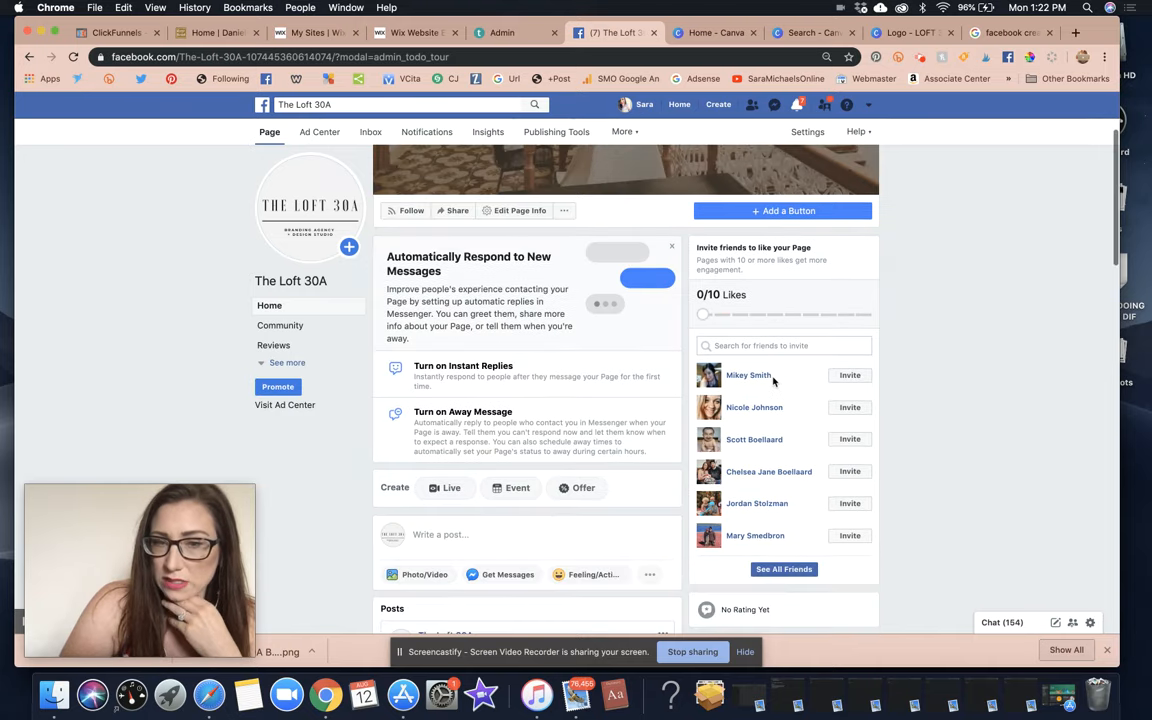
pyautogui.click(849, 376)
pyautogui.click(850, 473)
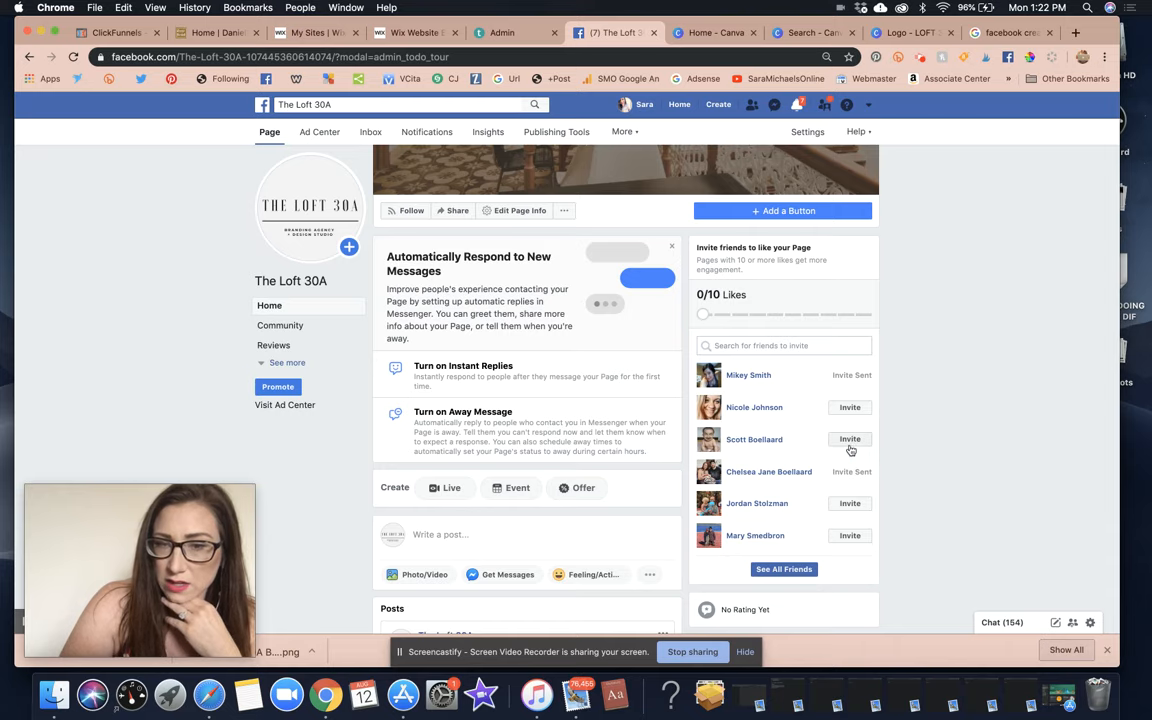
# Bring up the full invite-friends list and delete its default invitation message.
pyautogui.scroll(-2, 849, 444)
pyautogui.click(784, 464)
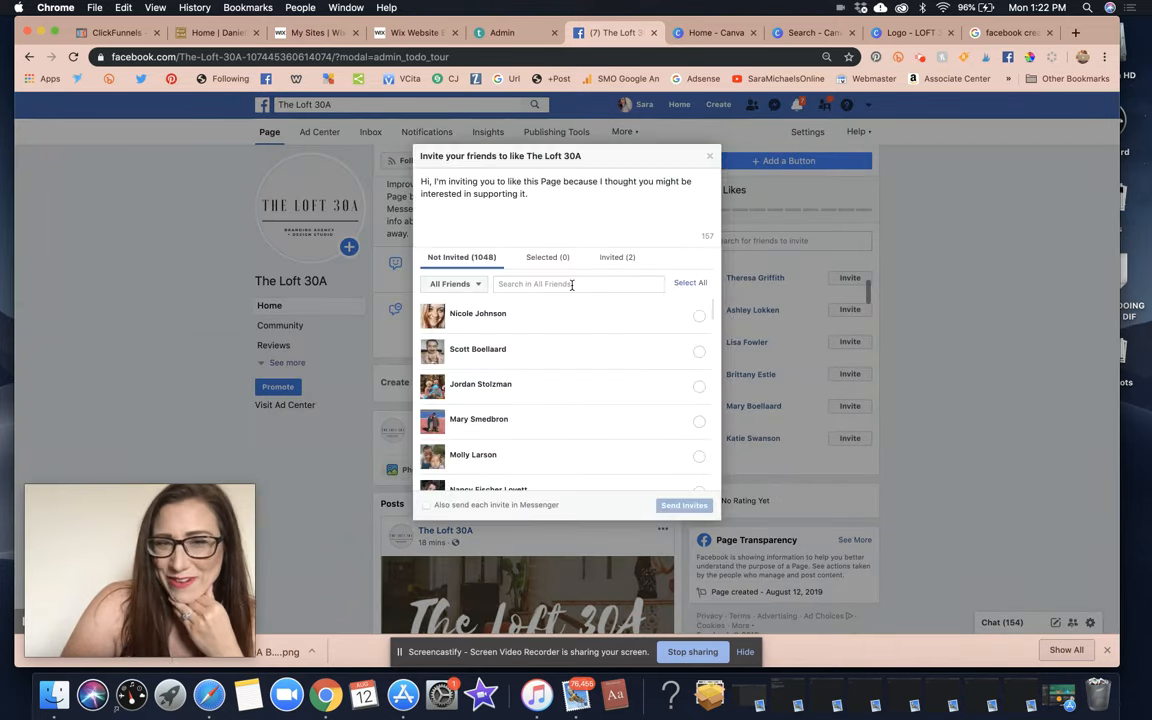
pyautogui.scroll(-5, 621, 374)
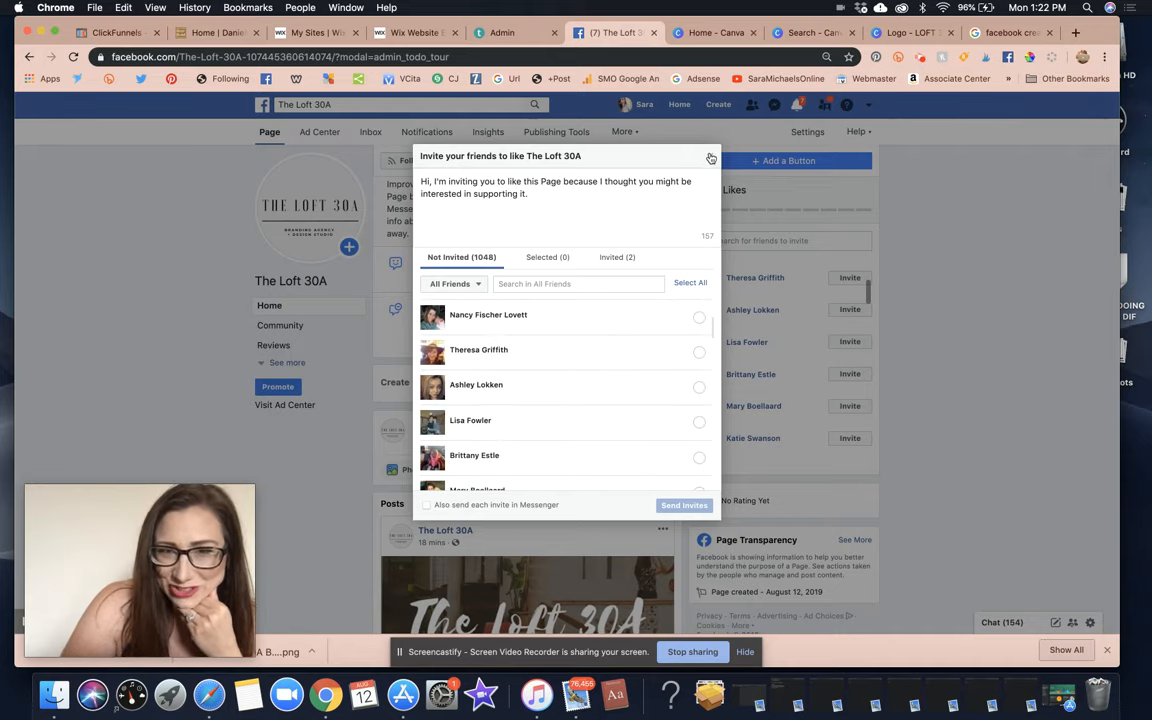
pyautogui.moveTo(558, 198); pyautogui.dragTo(392, 183)
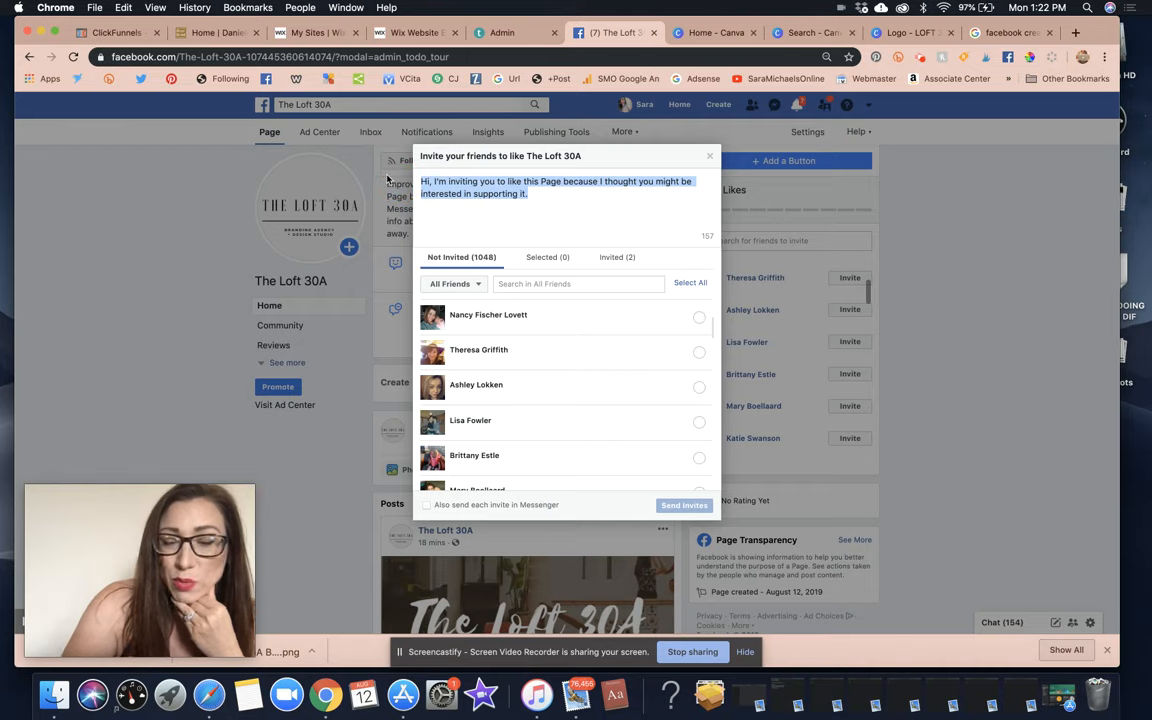
pyautogui.press('BackSpace')
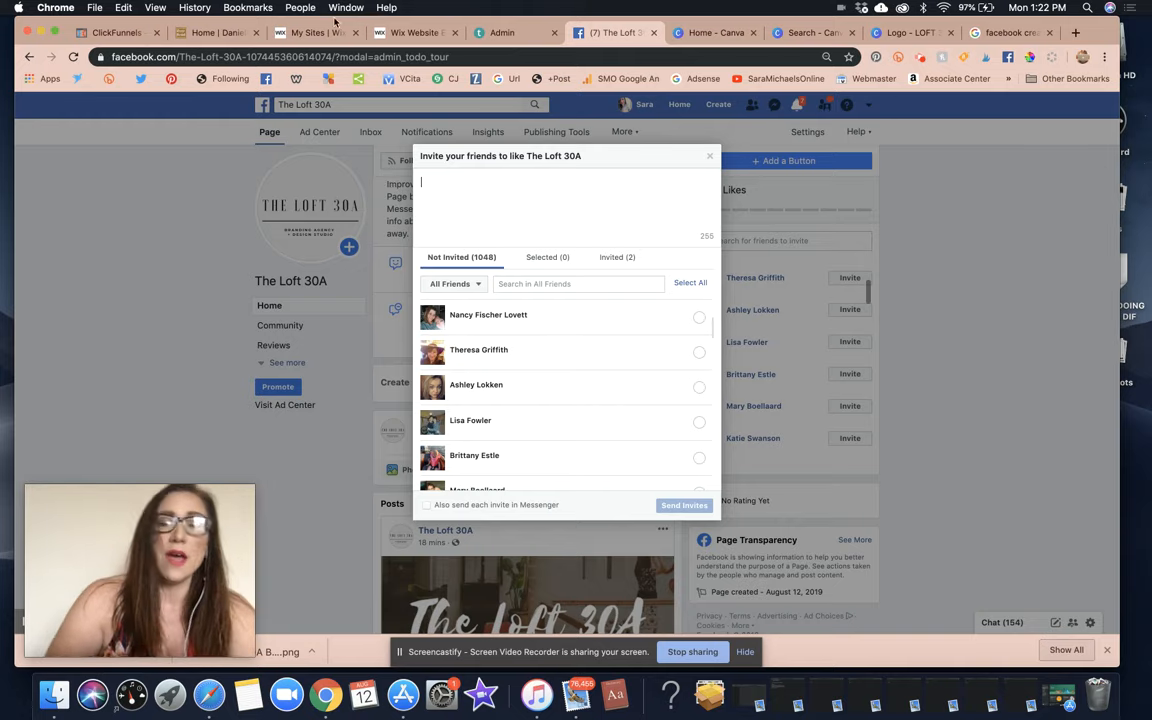
pyautogui.click(997, 35)
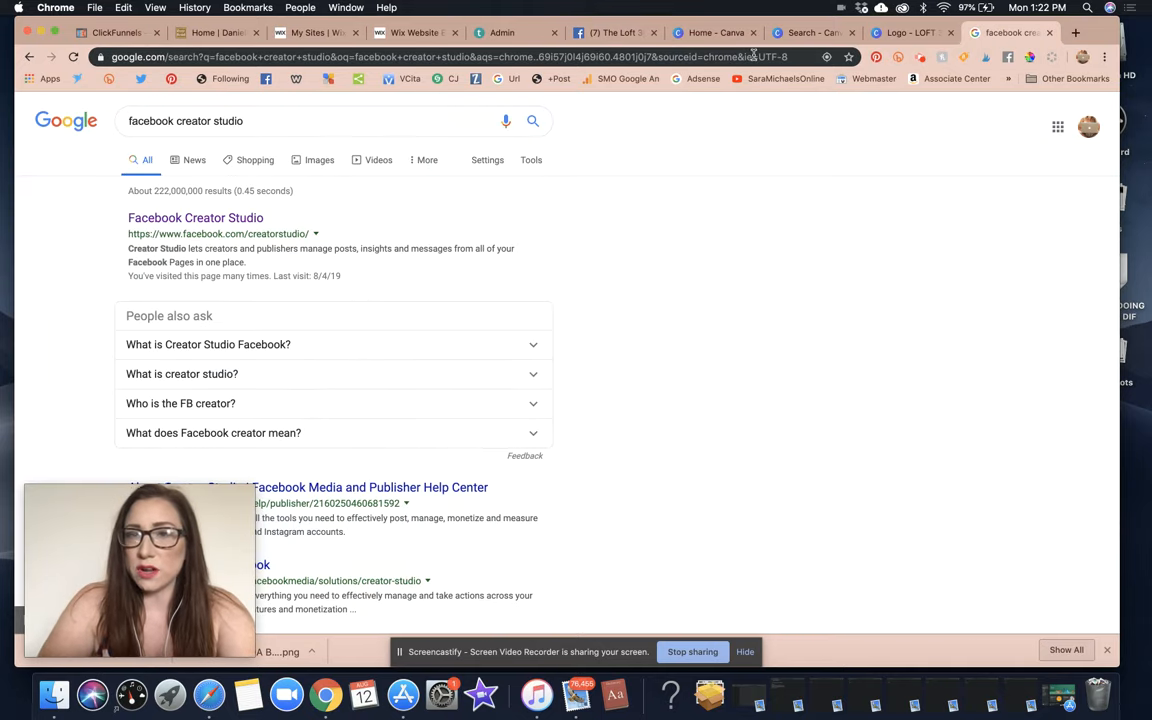
pyautogui.click(926, 34)
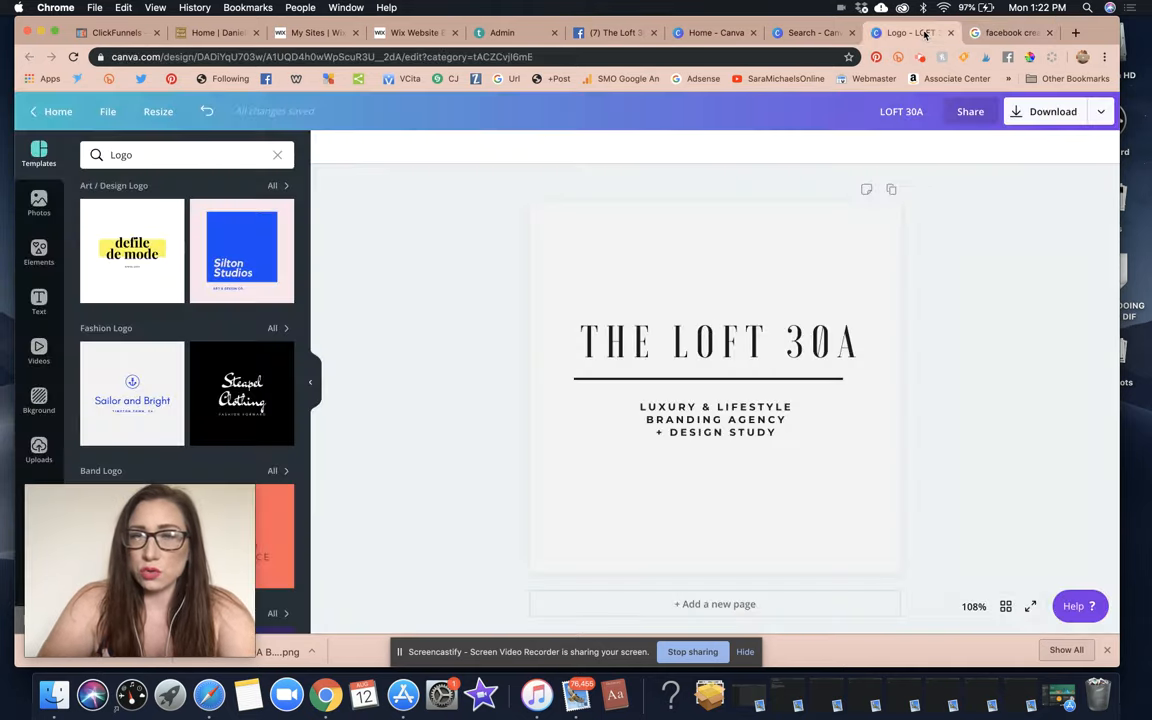
pyautogui.click(828, 34)
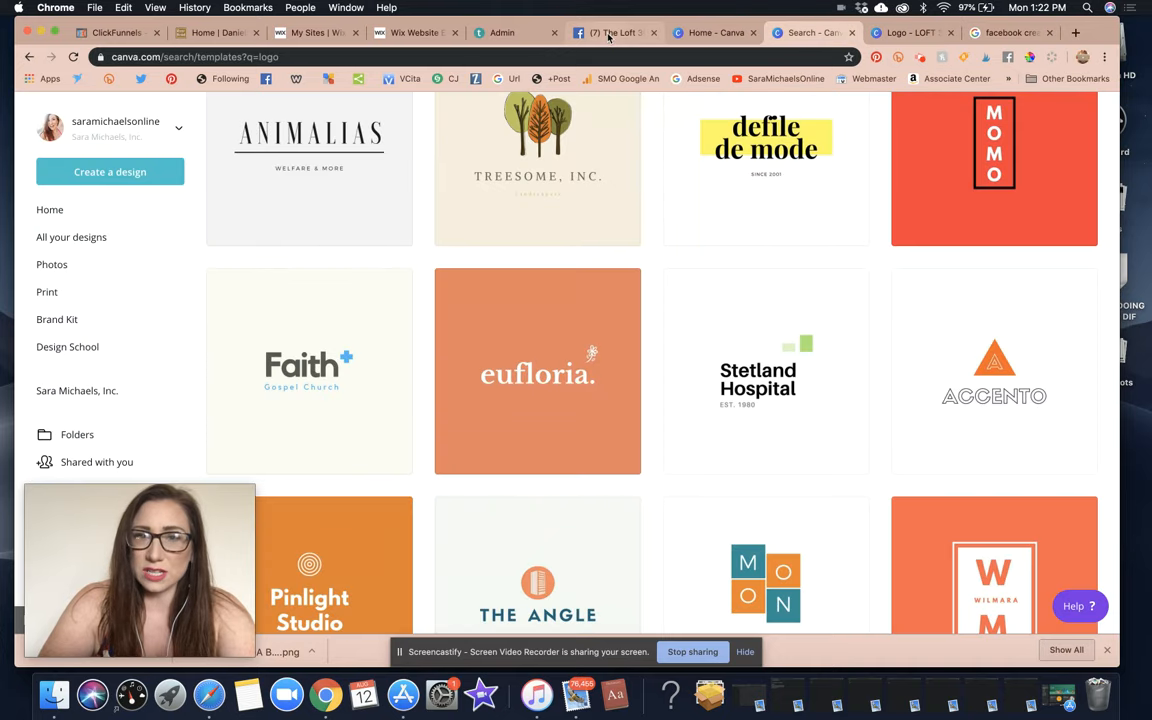
pyautogui.click(608, 34)
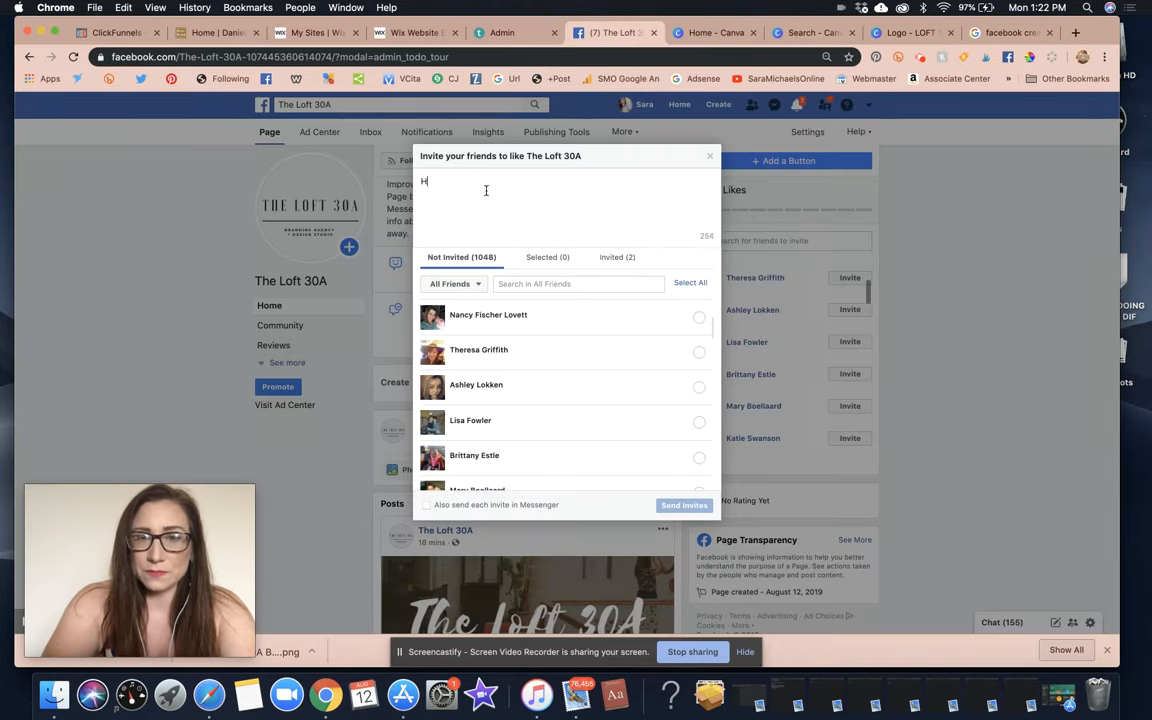
pyautogui.write('ve')
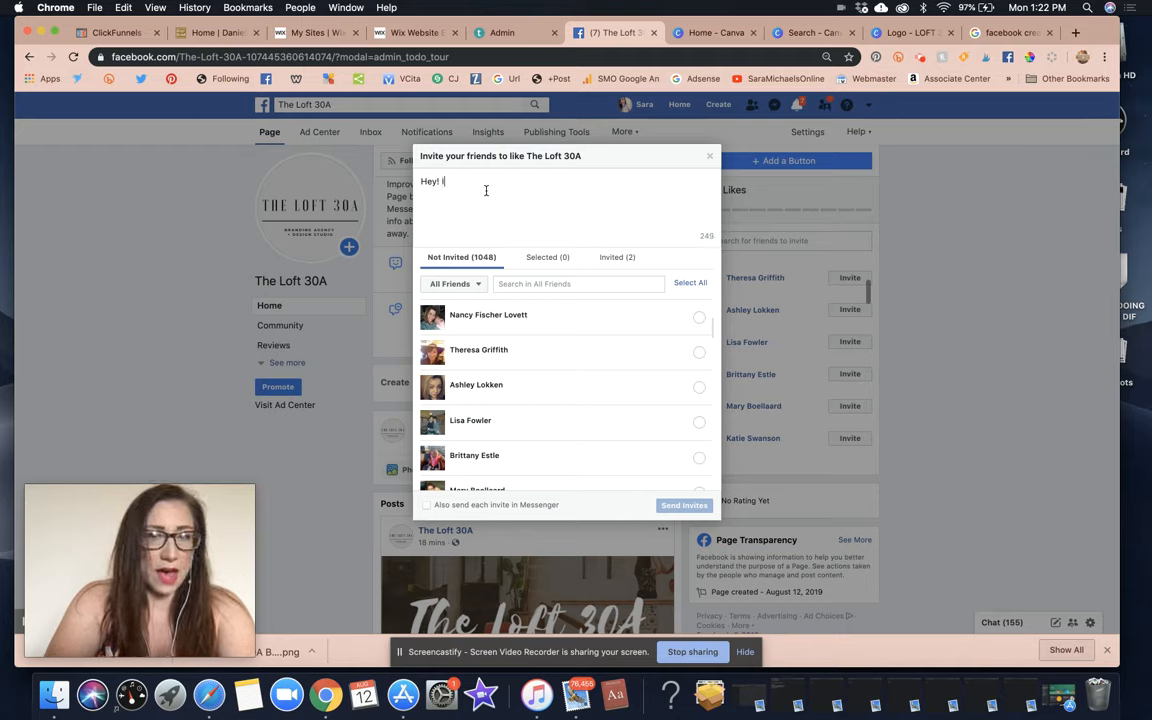
pyautogui.write('am star')
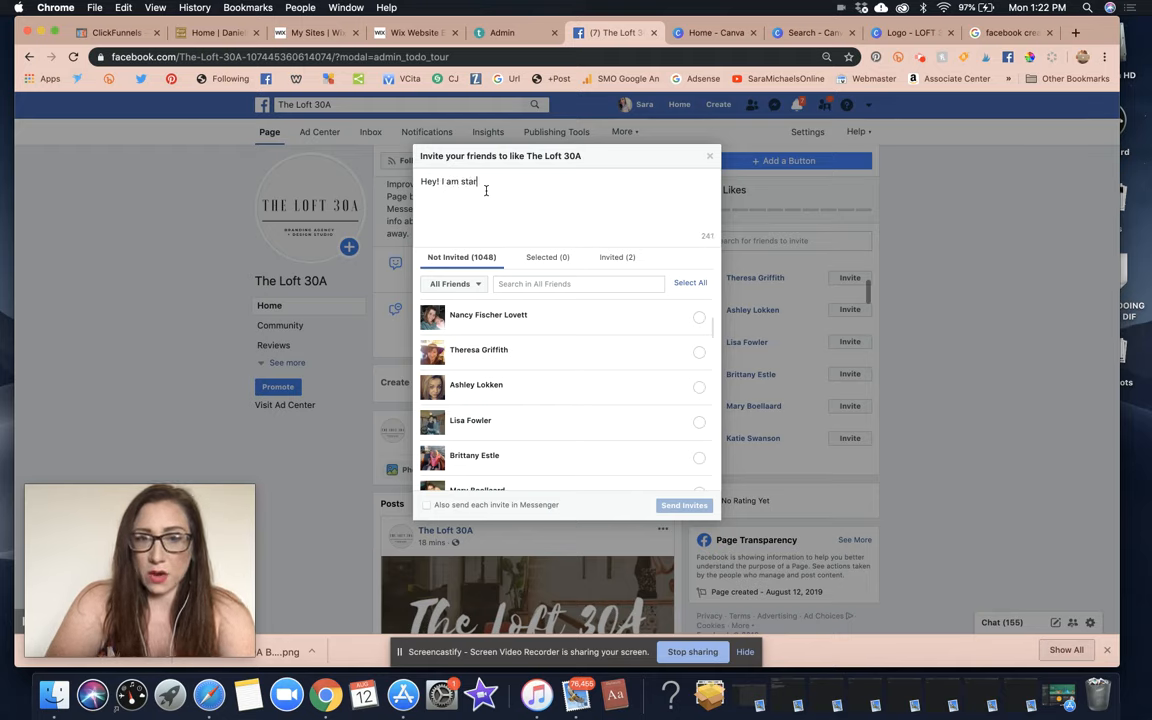
pyautogui.write('ting my own b')
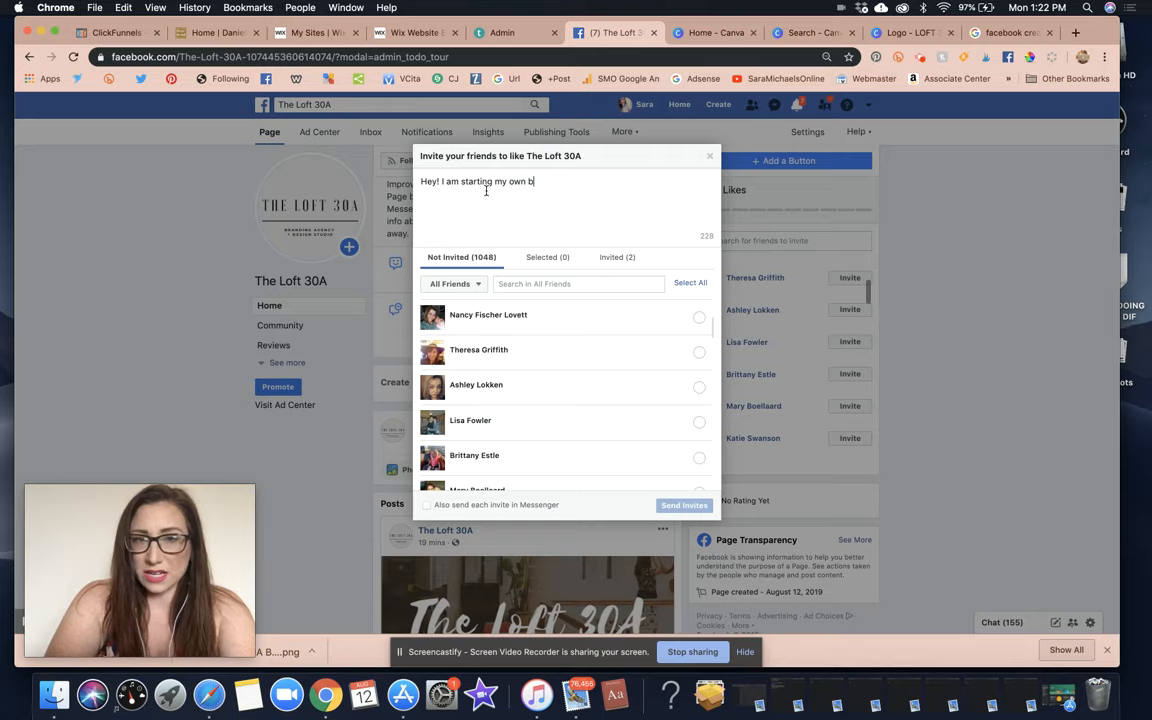
pyautogui.write('randing agency')
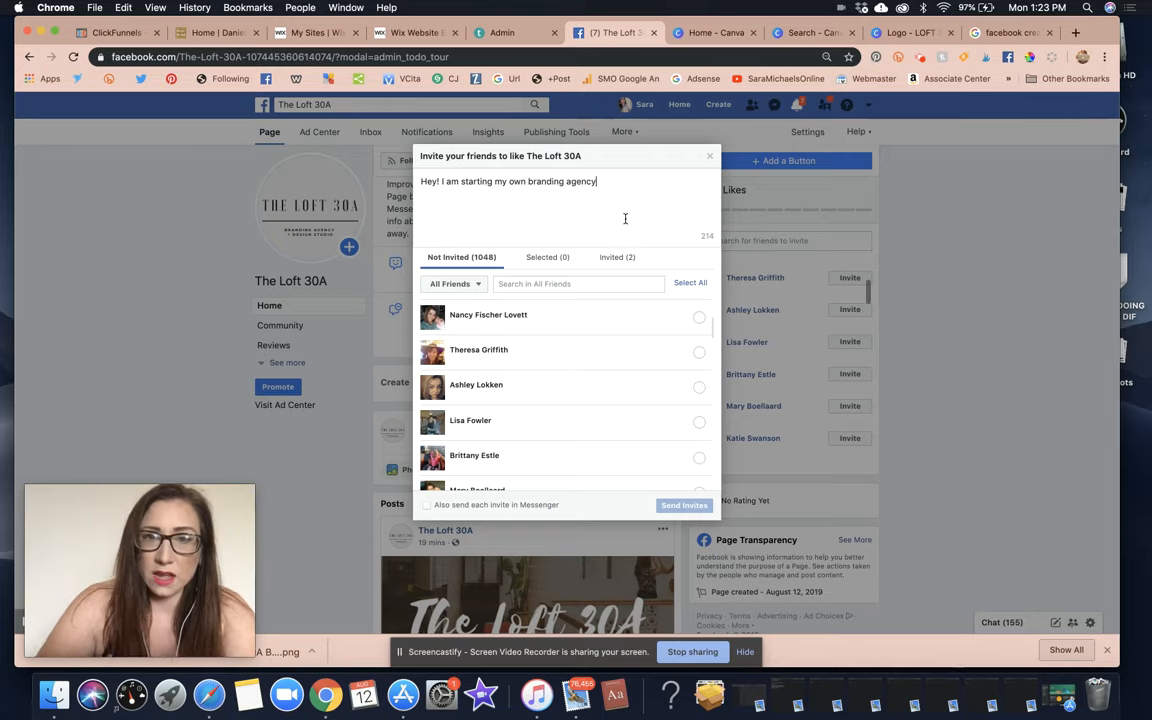
pyautogui.tripleClick(478, 181)
pyautogui.press('BackSpace')
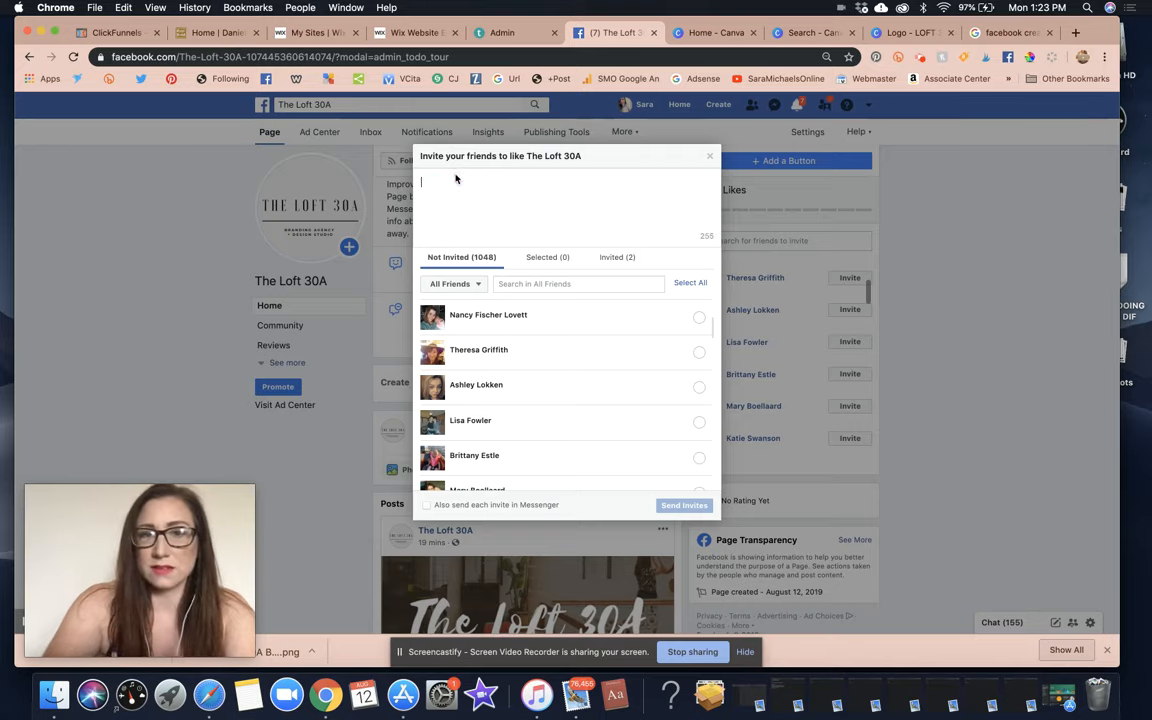
pyautogui.write('Hey! I wa')
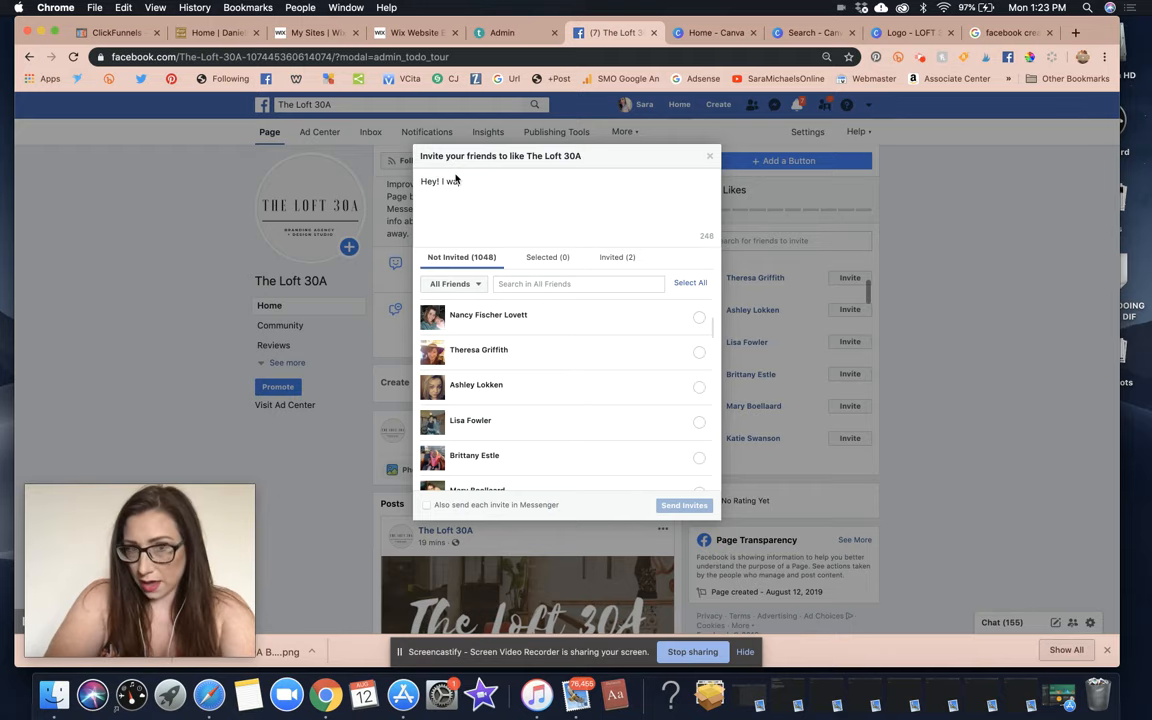
pyautogui.write('nted')
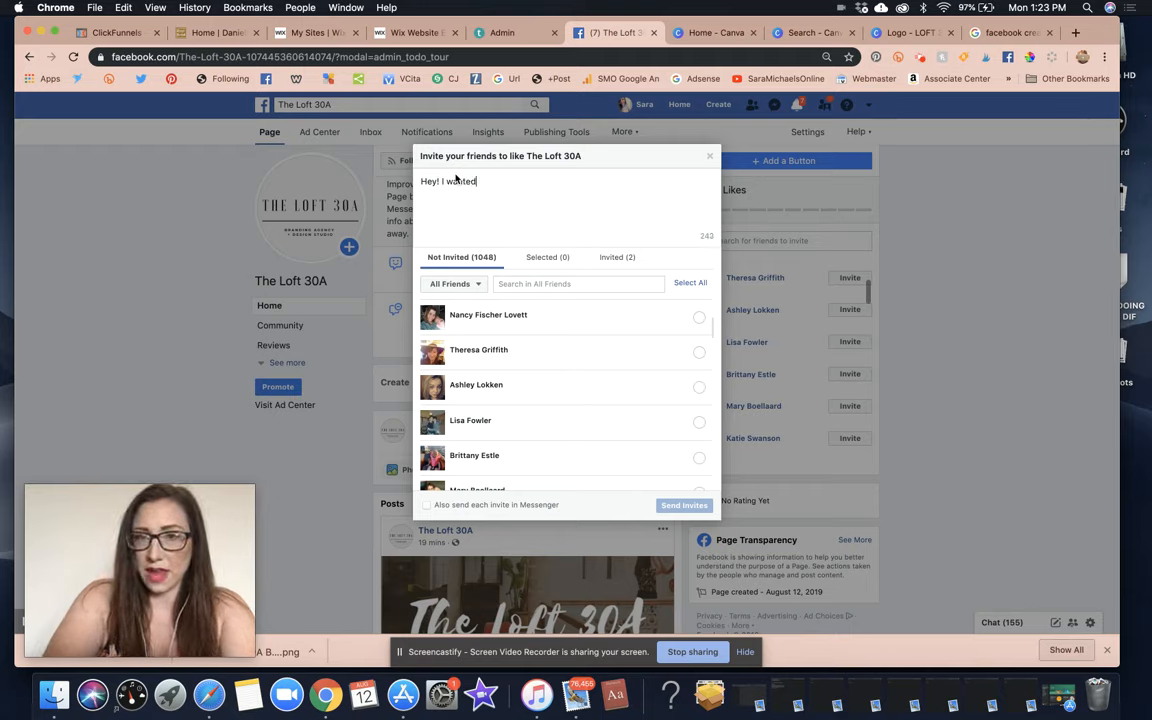
pyautogui.write(' to let you know that I offer a ')
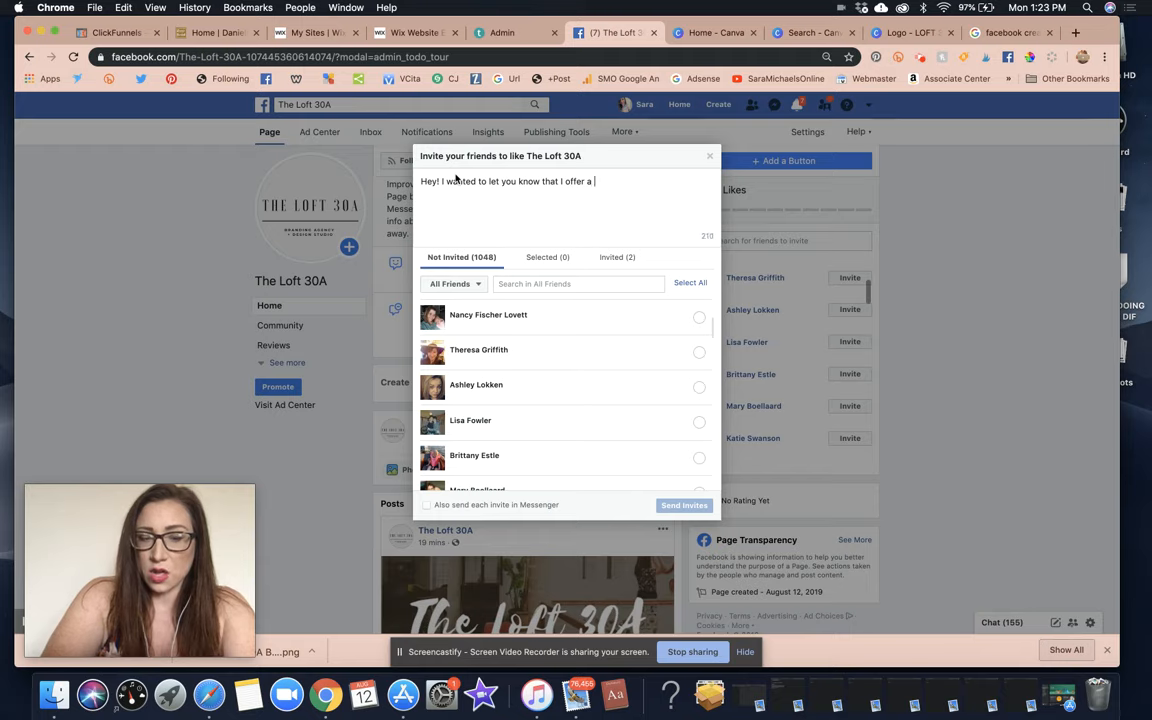
pyautogui.write('15% ref')
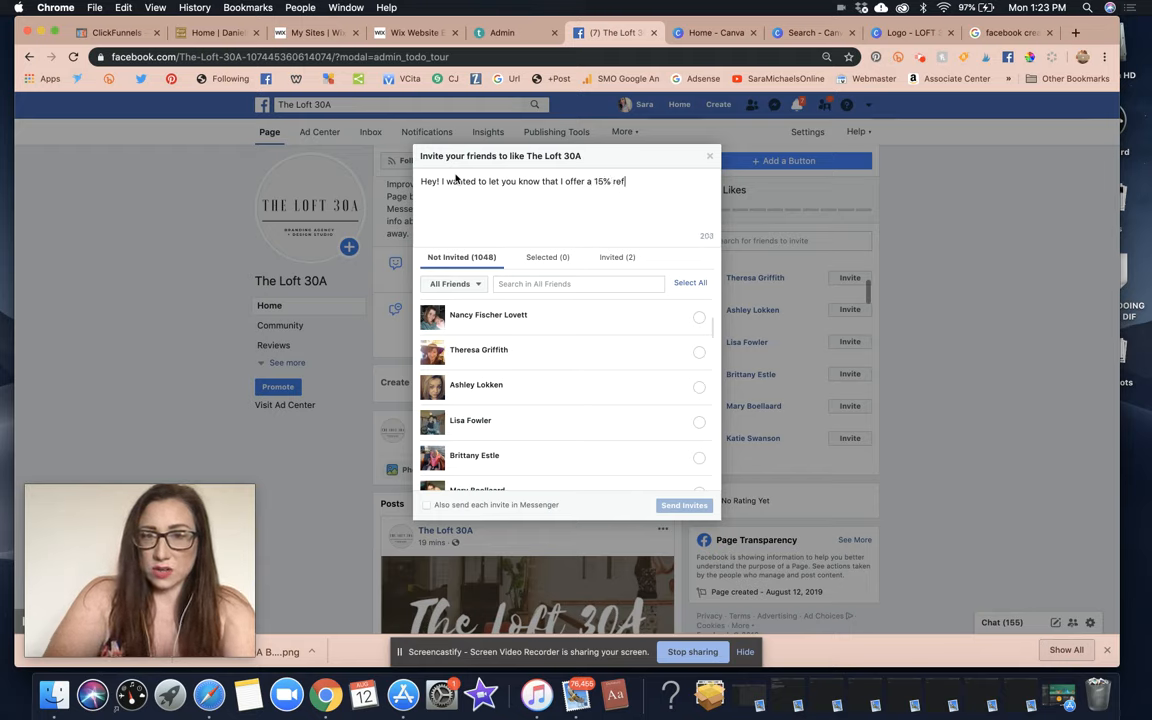
pyautogui.write('erral cash bonus')
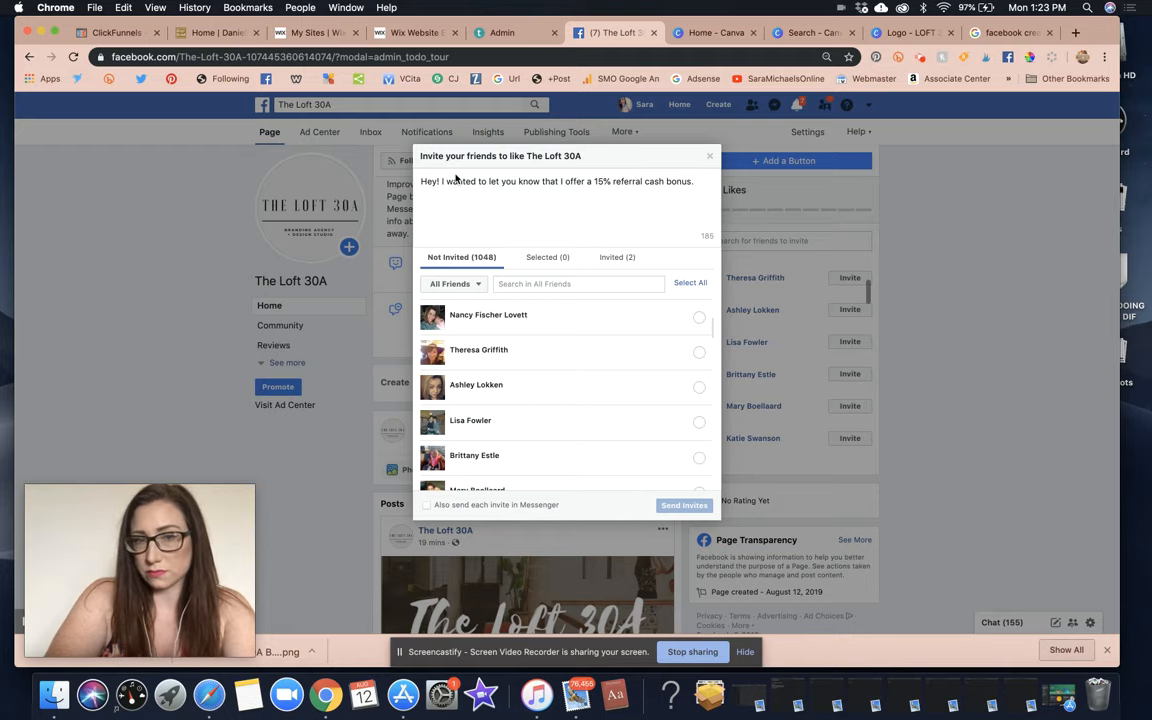
pyautogui.write('.')
pyautogui.tripleClick(500, 181)
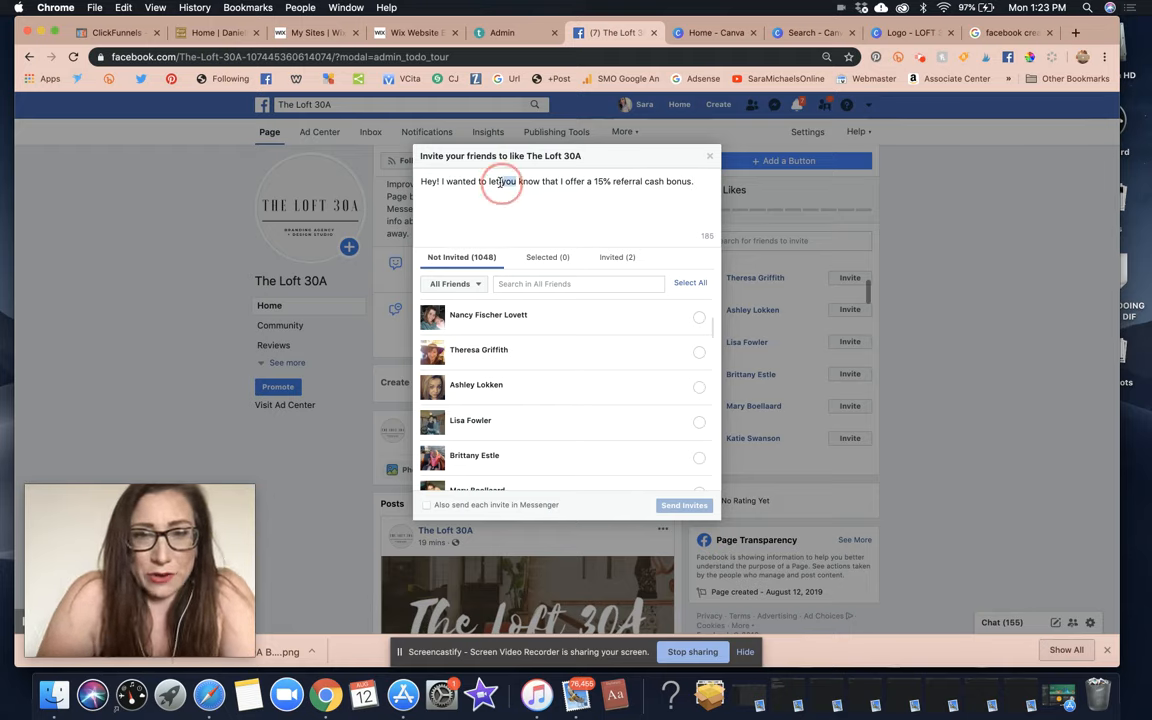
pyautogui.press('BackSpace')
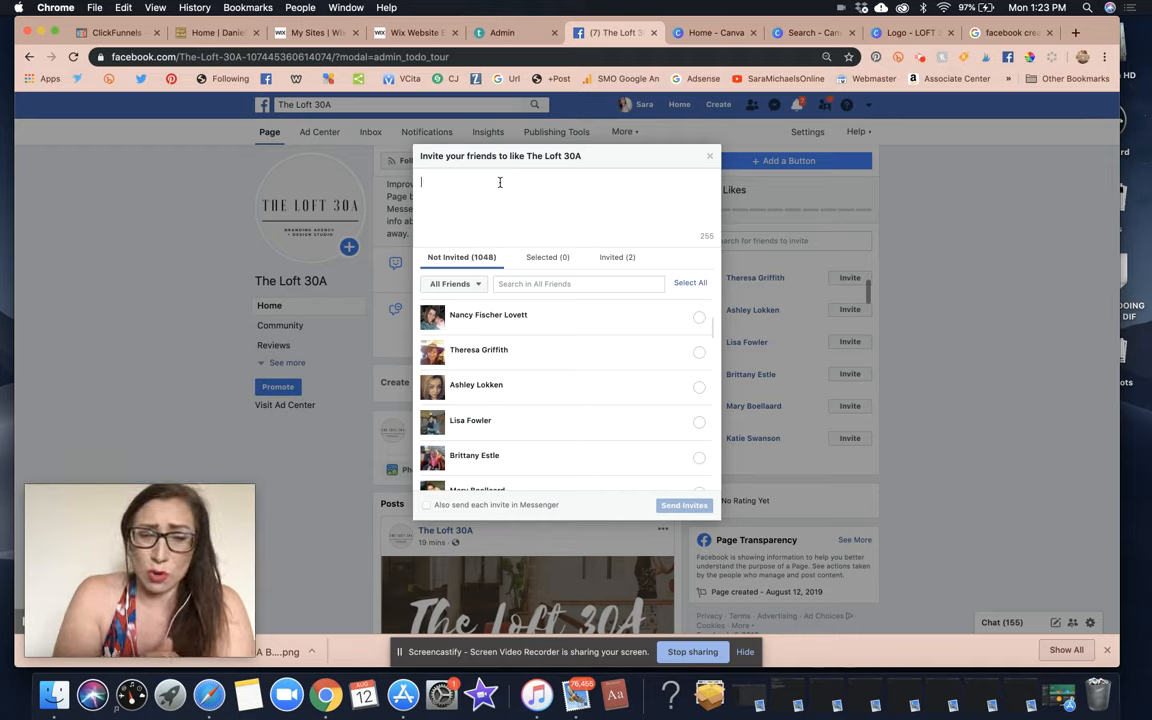
pyautogui.click(500, 182)
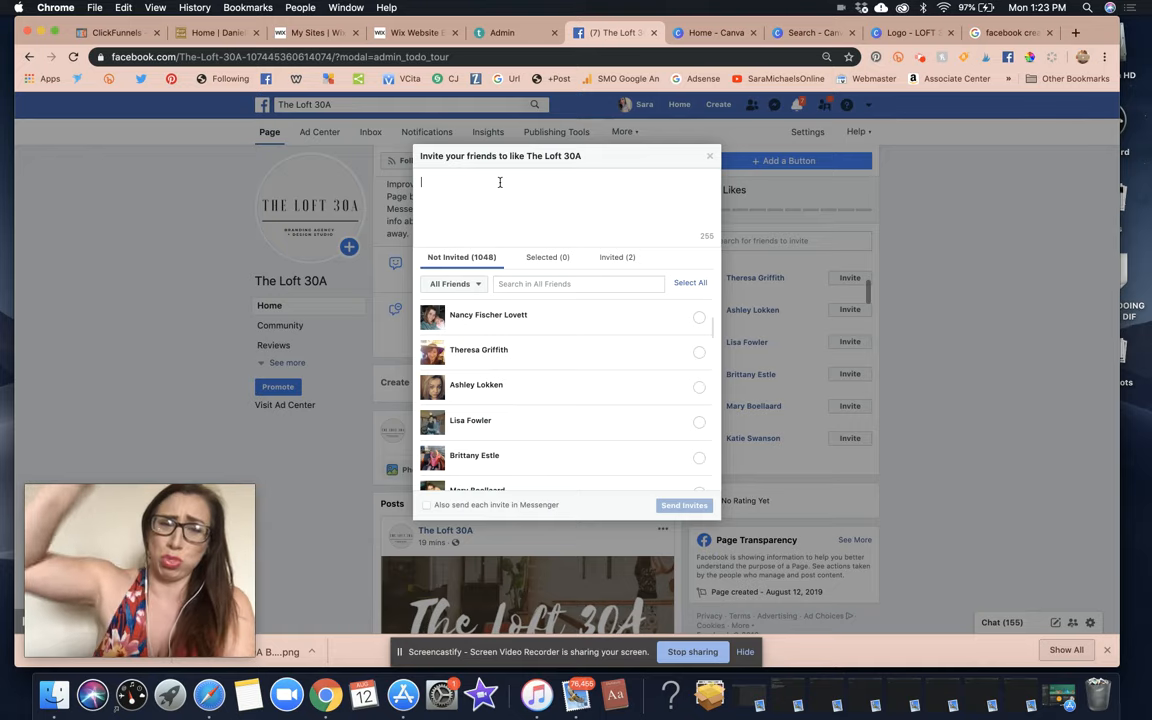
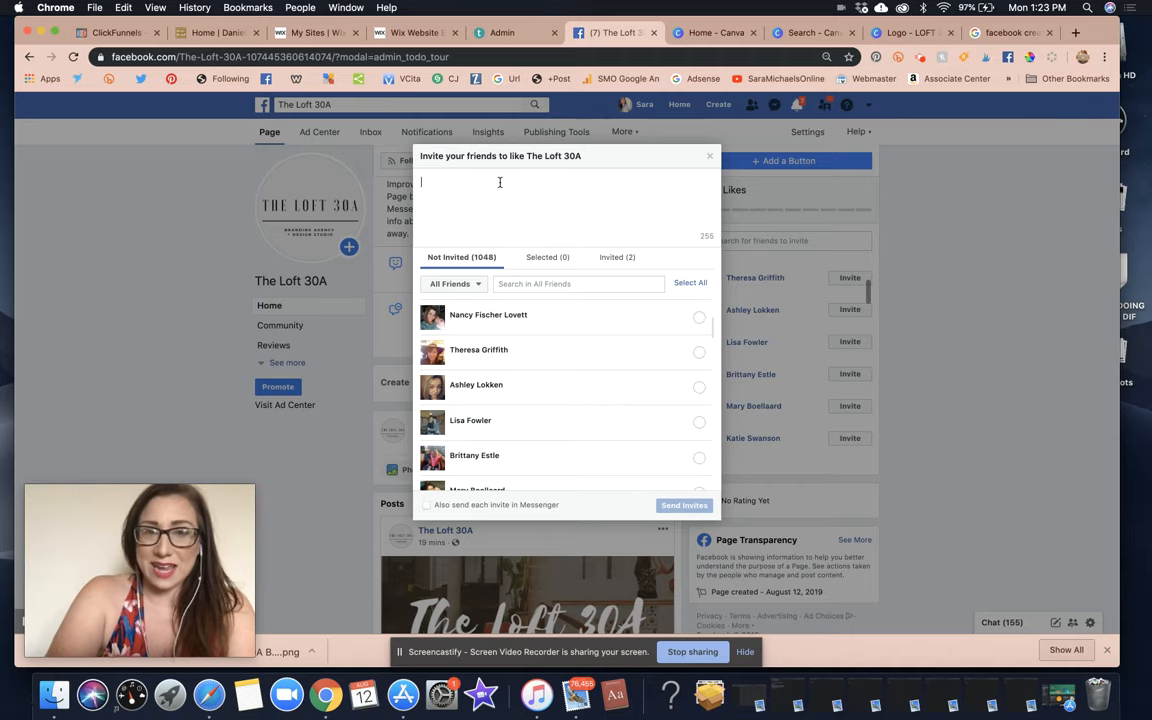
# Type the invite message 'Hey! I know this is random...' about starting your own agency, fixing typos.
pyautogui.write('Hey! I kow')
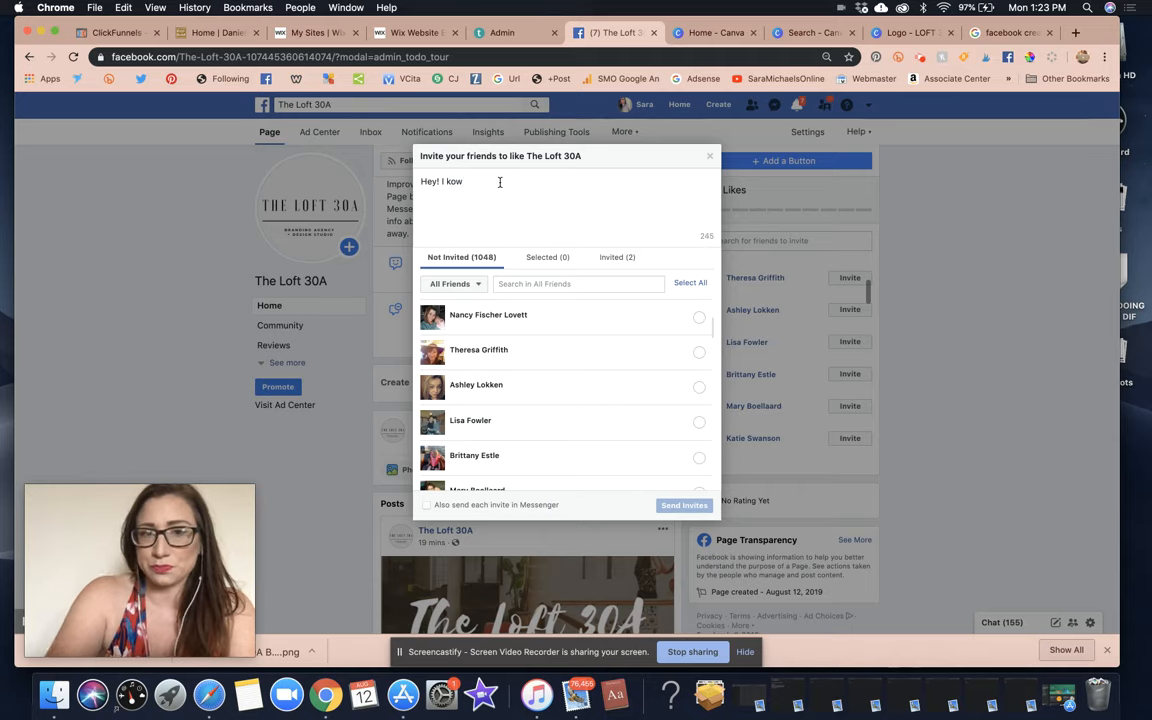
pyautogui.press('BackSpace')
pyautogui.press('BackSpace')
pyautogui.press('BackSpace')
pyautogui.write('know this')
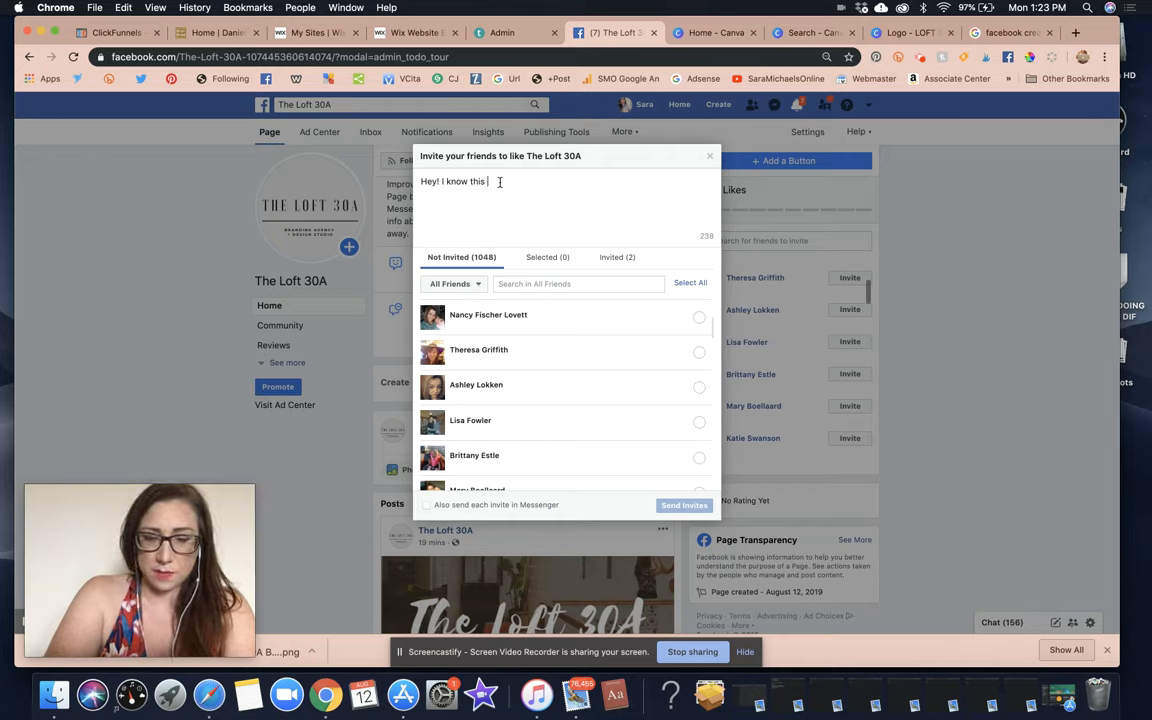
pyautogui.write(' is random and. you probably get a bunch o frequest')
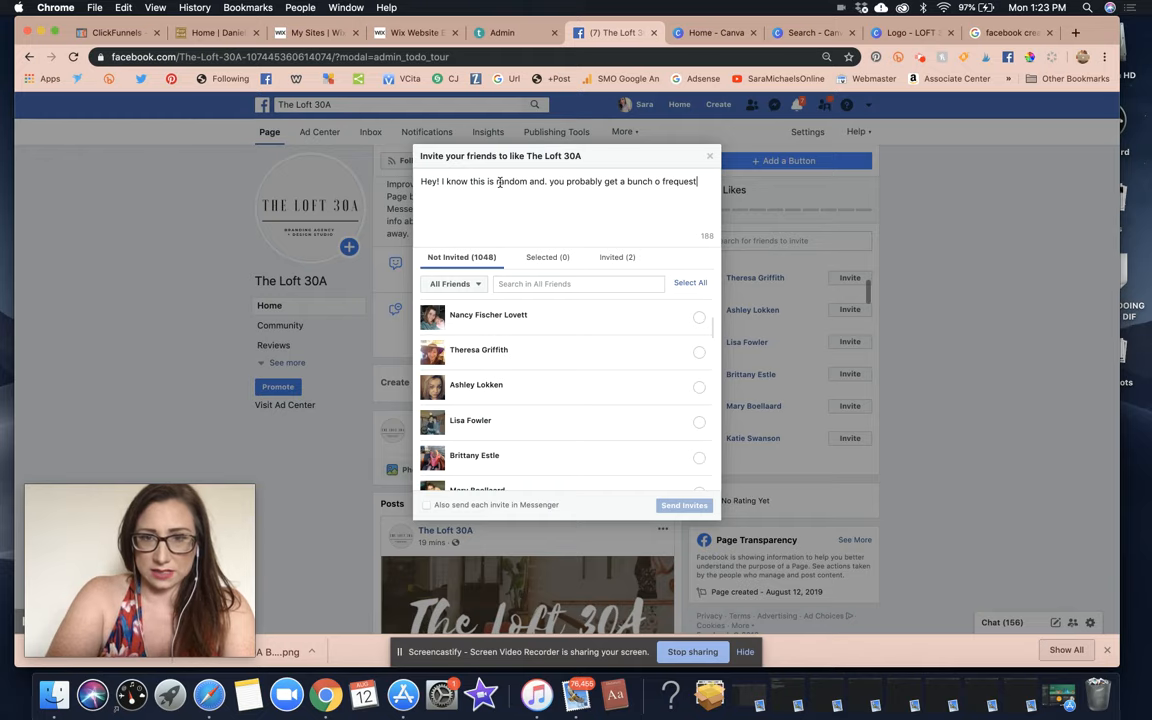
pyautogui.write('s like this. each')
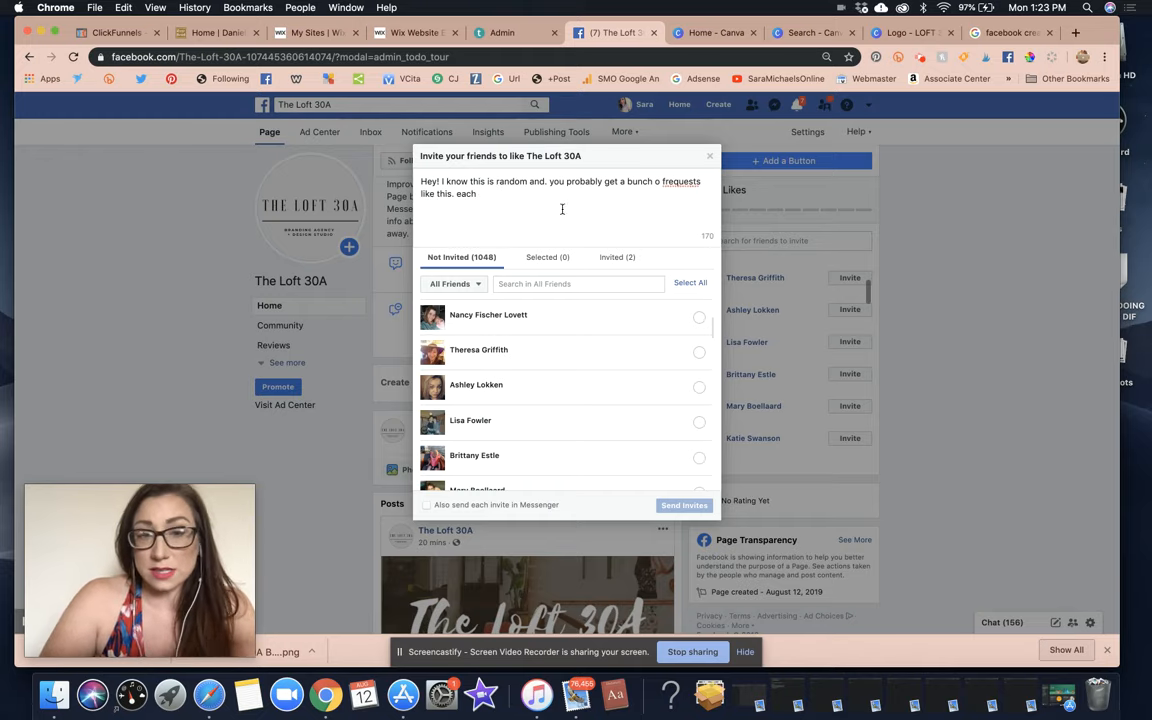
pyautogui.click(552, 200)
pyautogui.moveTo(552, 200); pyautogui.dragTo(663, 183)
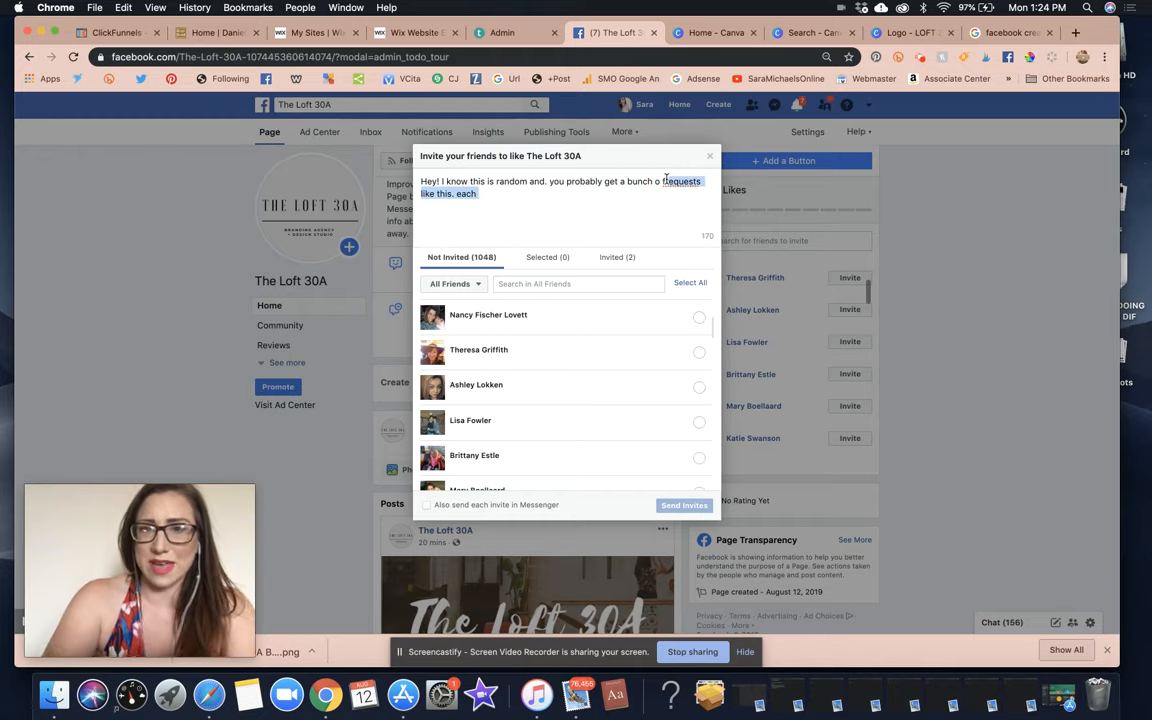
pyautogui.write('f')
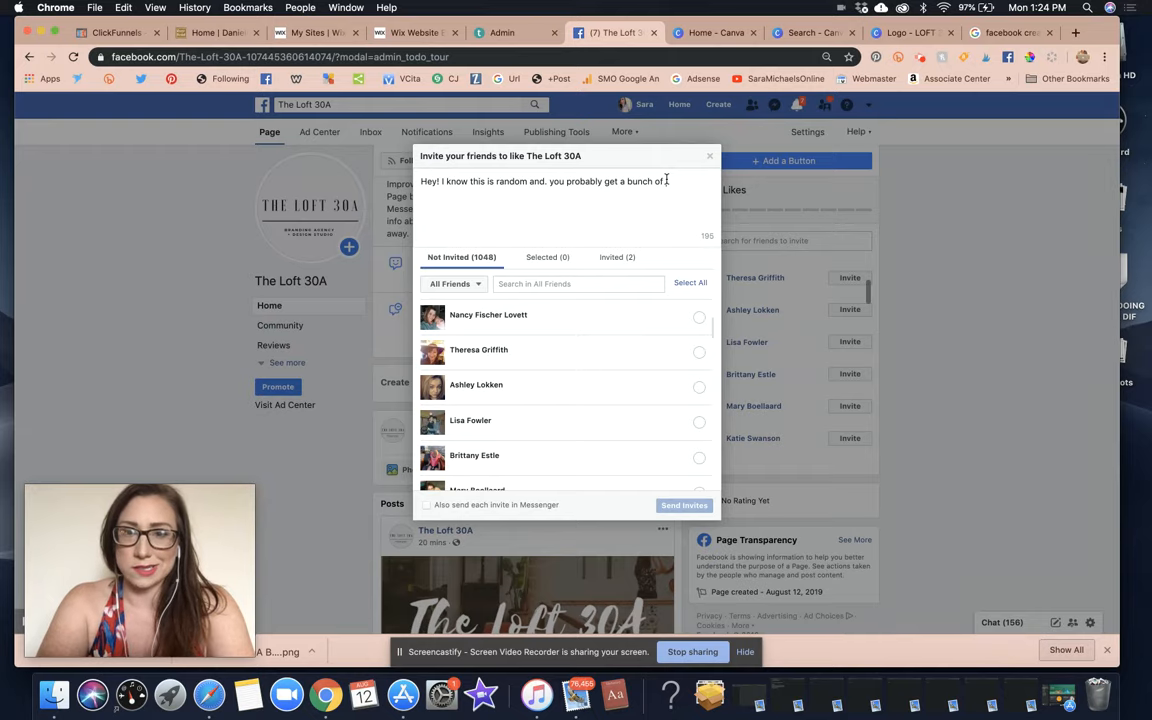
pyautogui.write('requests')
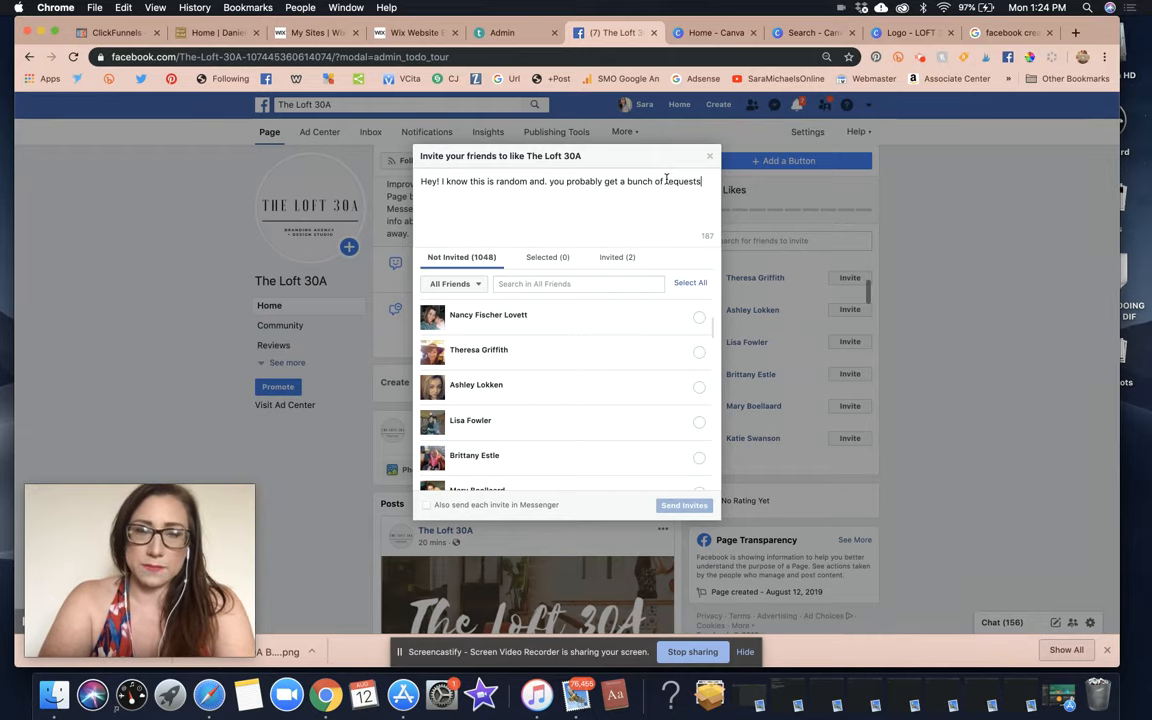
pyautogui.write(' like this each week; but I')
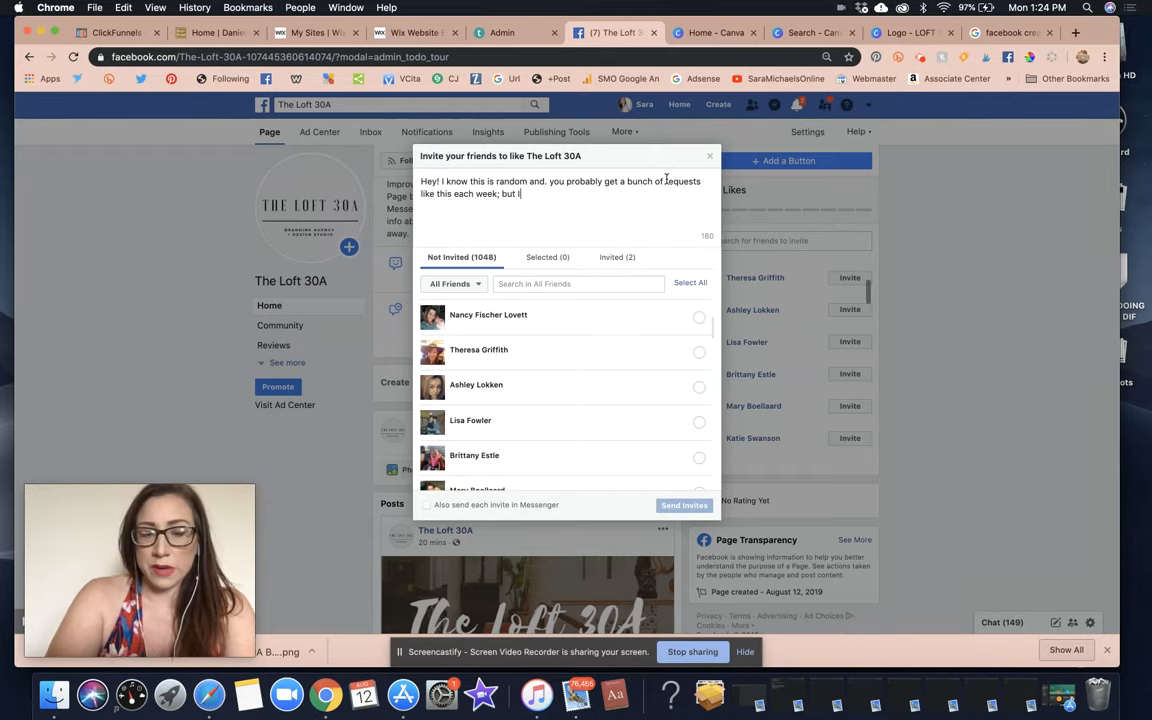
pyautogui.write("'m starting my own agency")
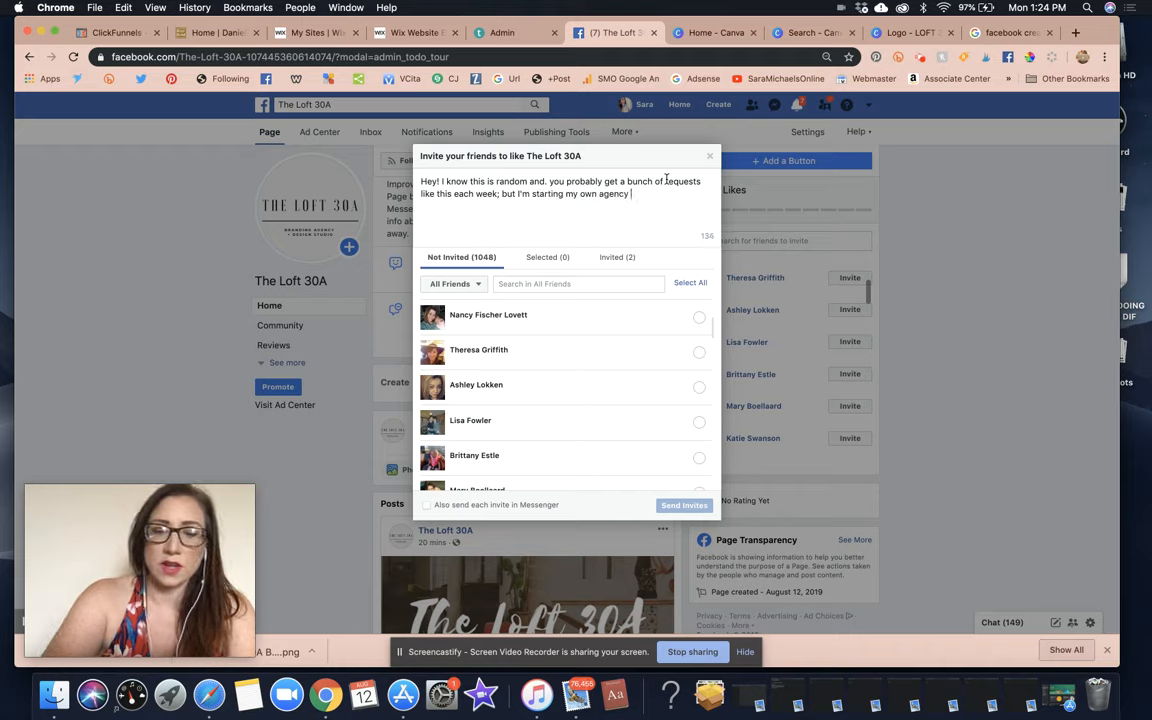
pyautogui.write(' & would appreciate ')
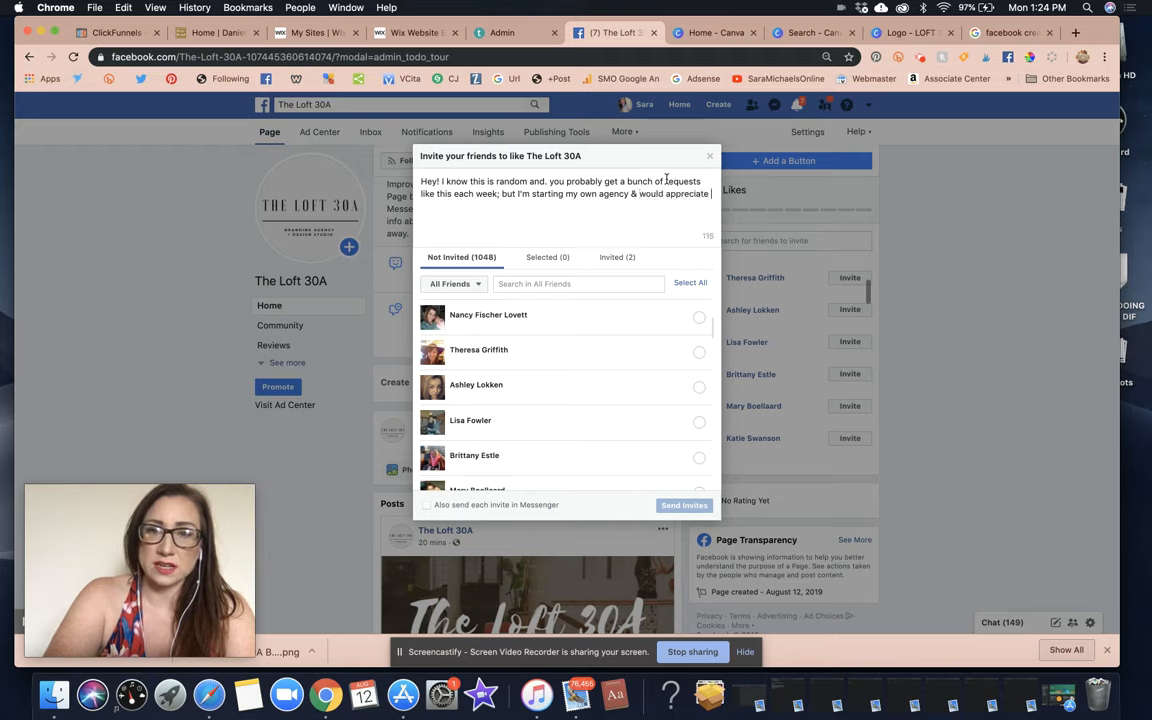
pyautogui.write('help get')
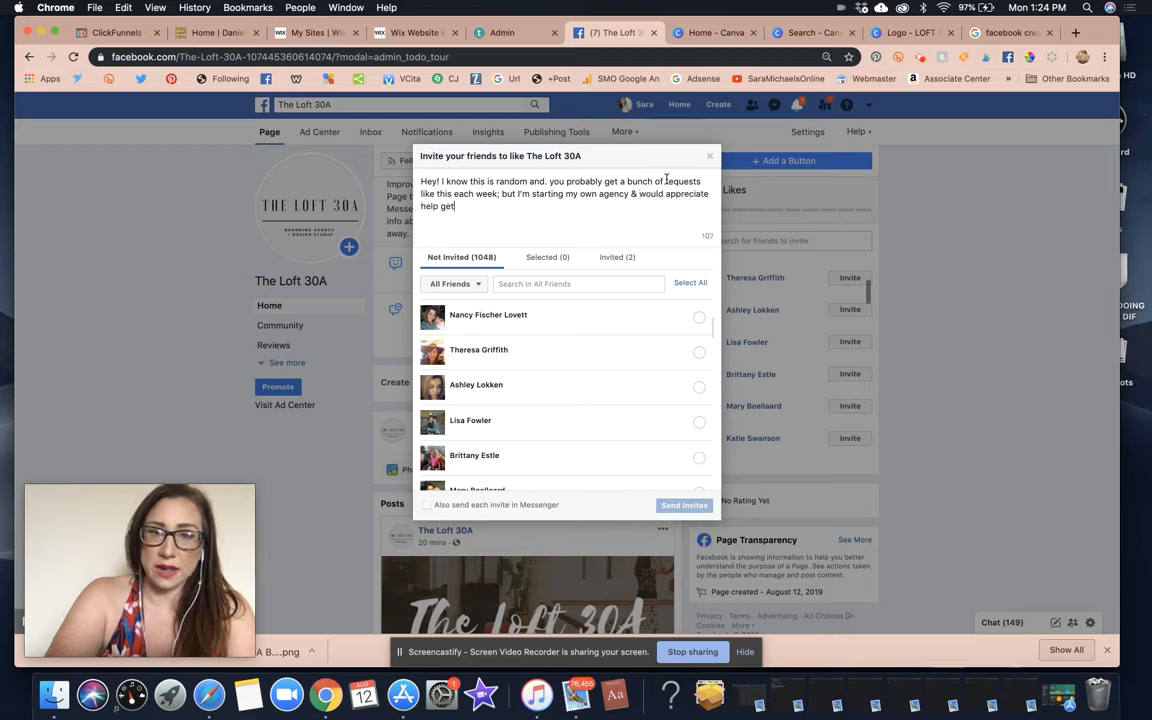
pyautogui.write('ting the word out. ')
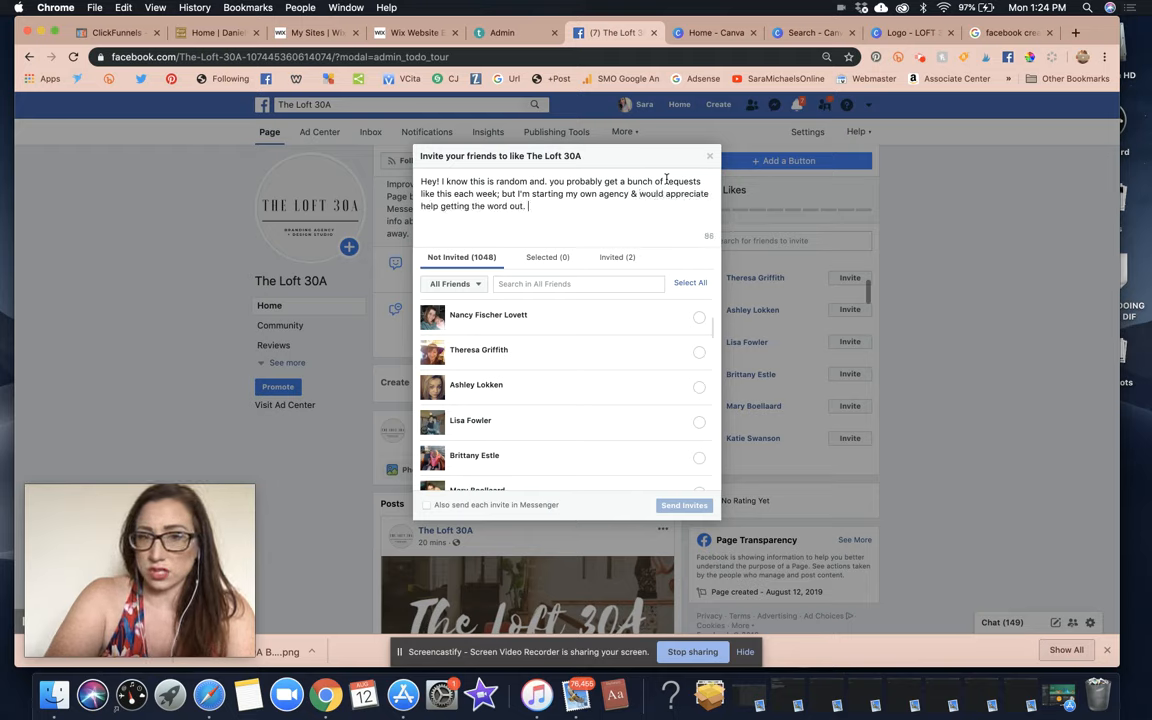
pyautogui.write('I DO OFFER ')
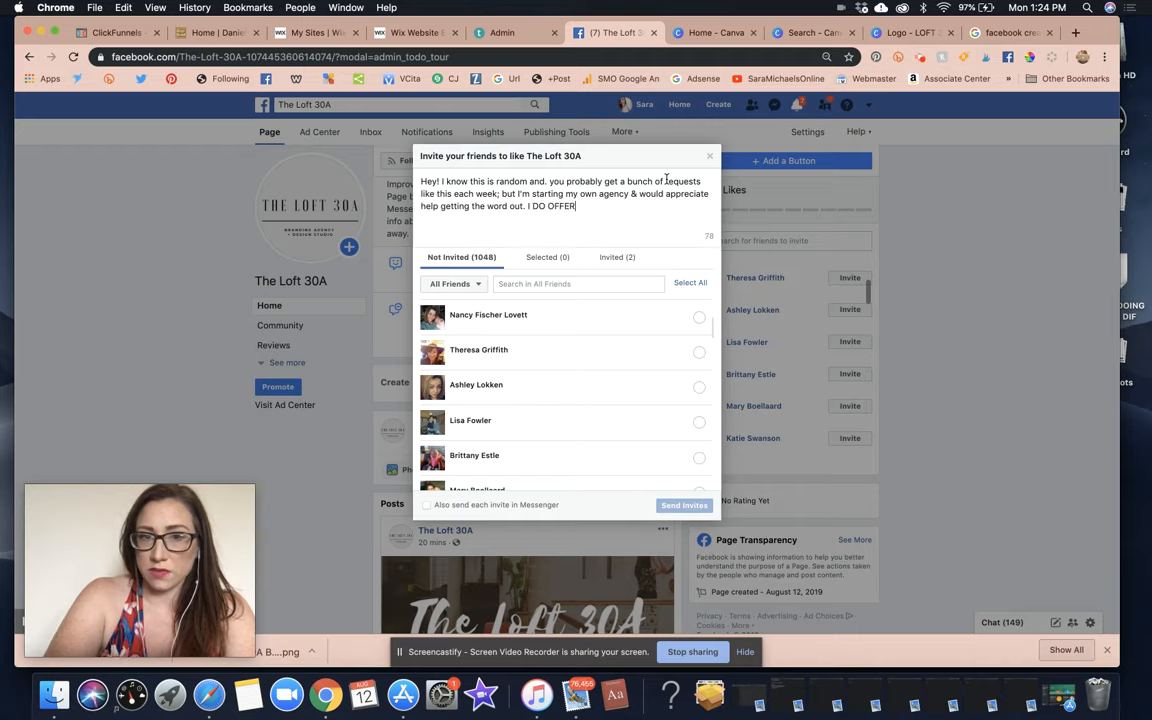
pyautogui.write('a 1')
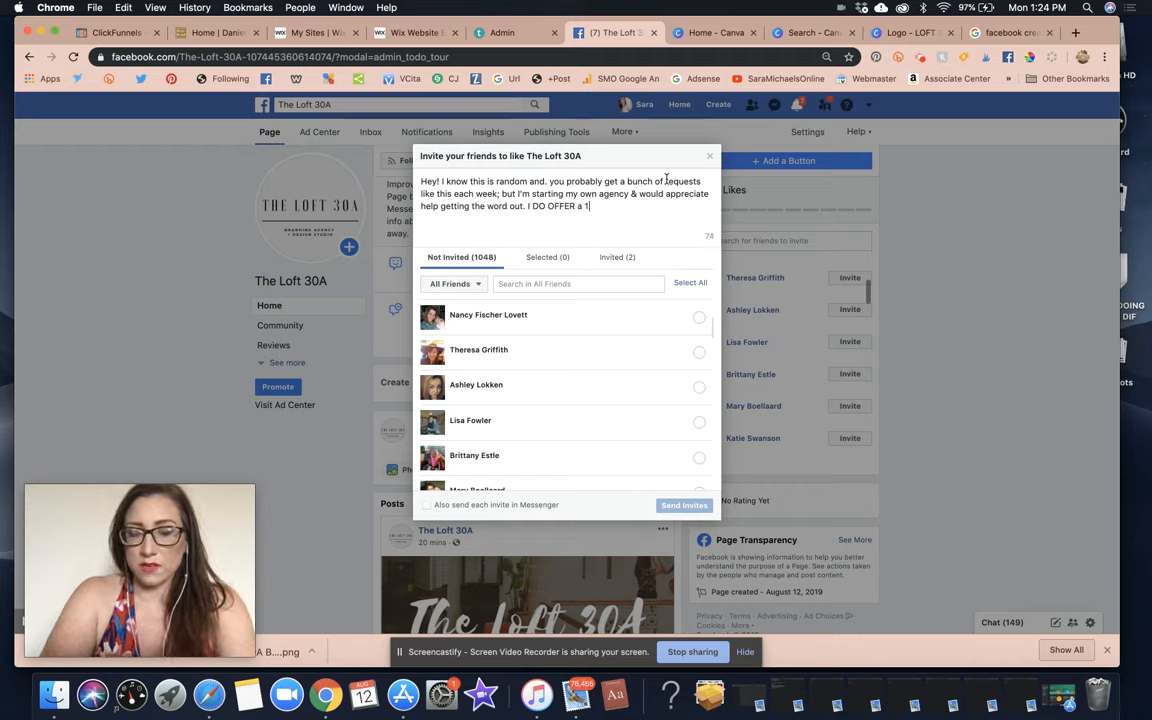
pyautogui.write('5% cash referral bonus')
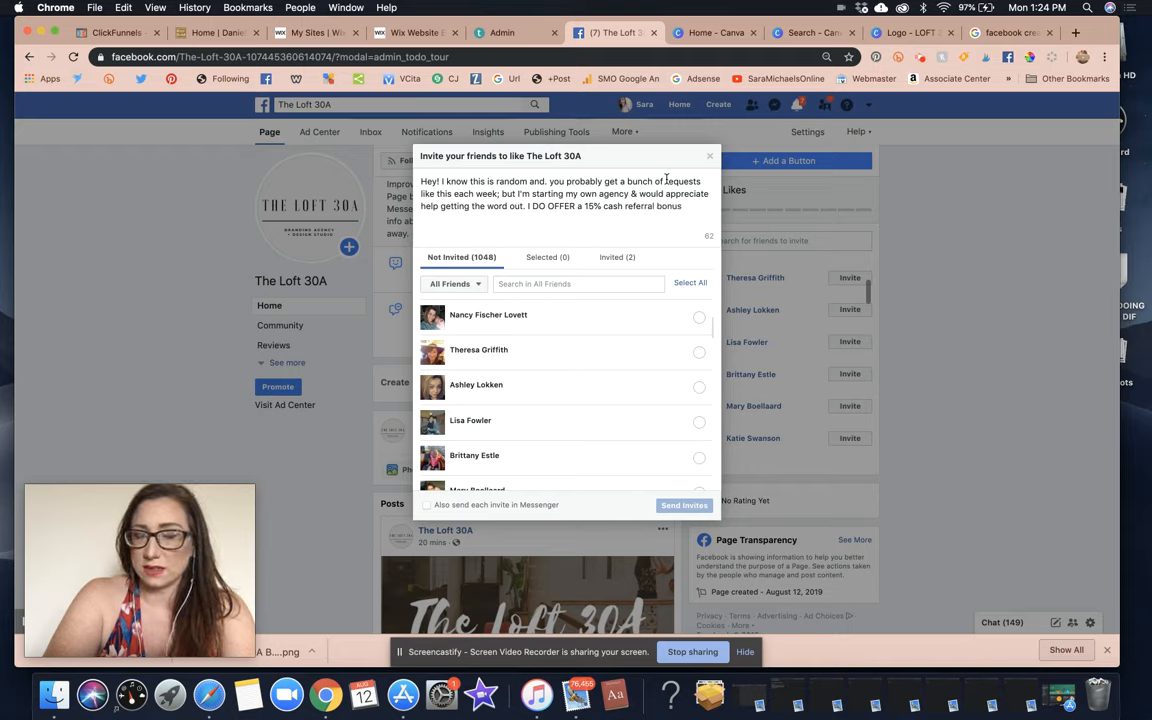
pyautogui.write(' (up')
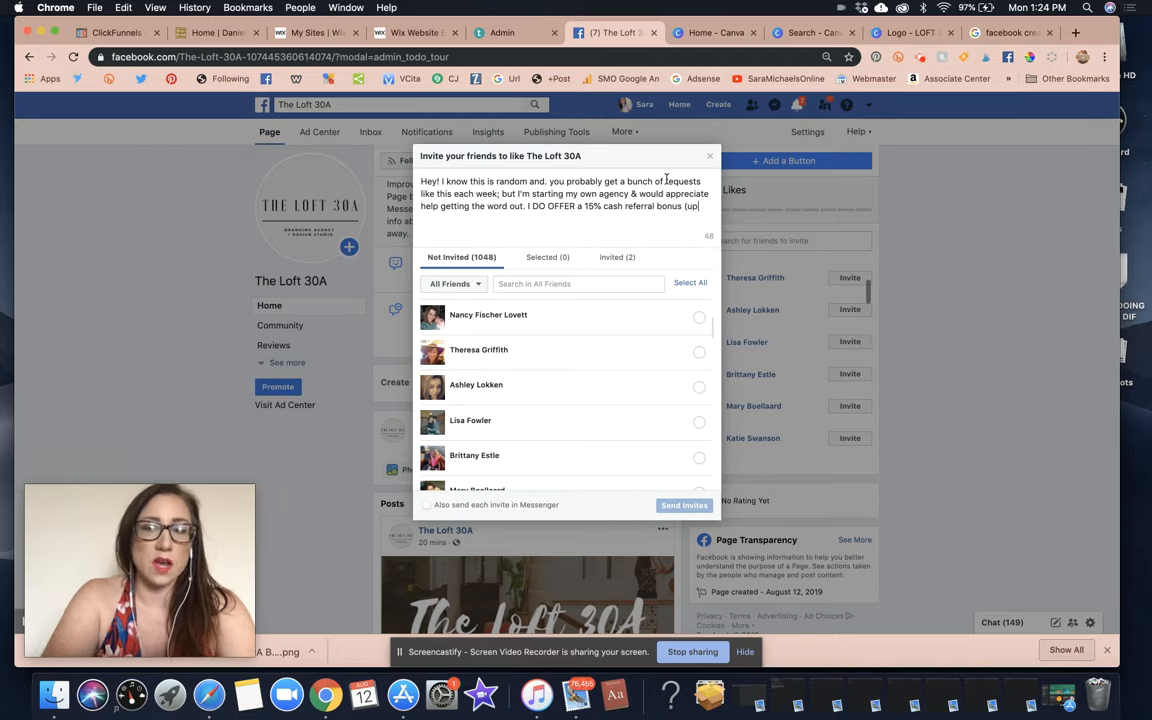
pyautogui.write(' to $500')
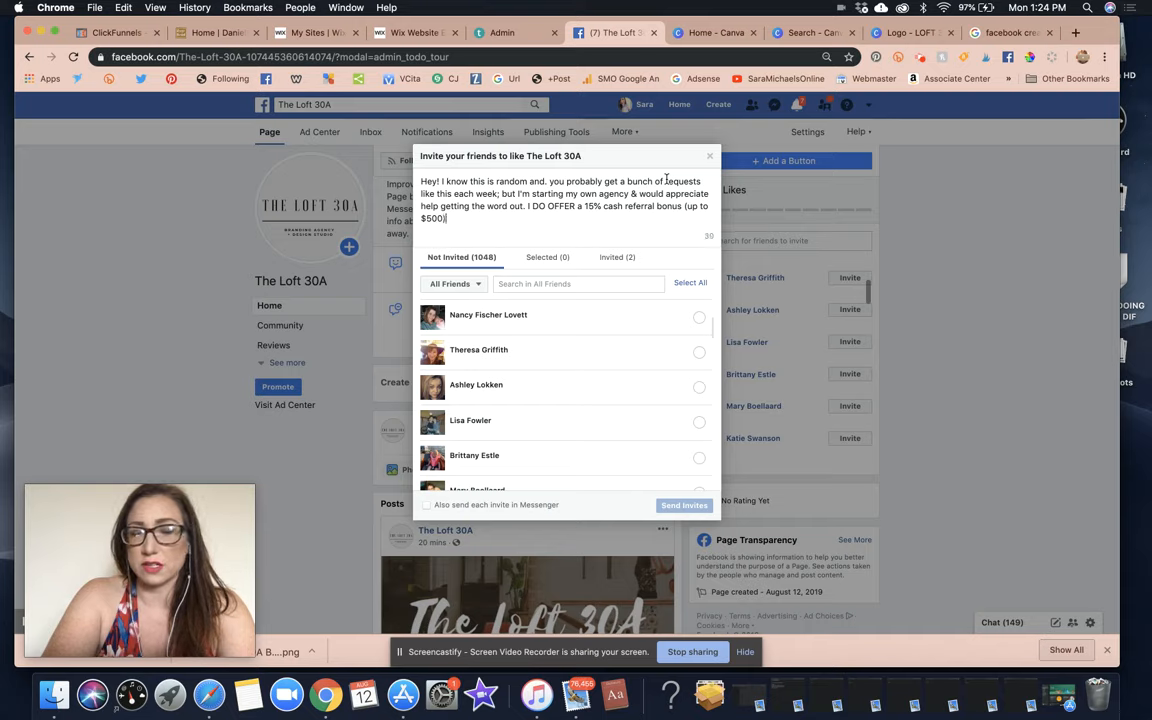
pyautogui.write(') . . . so i')
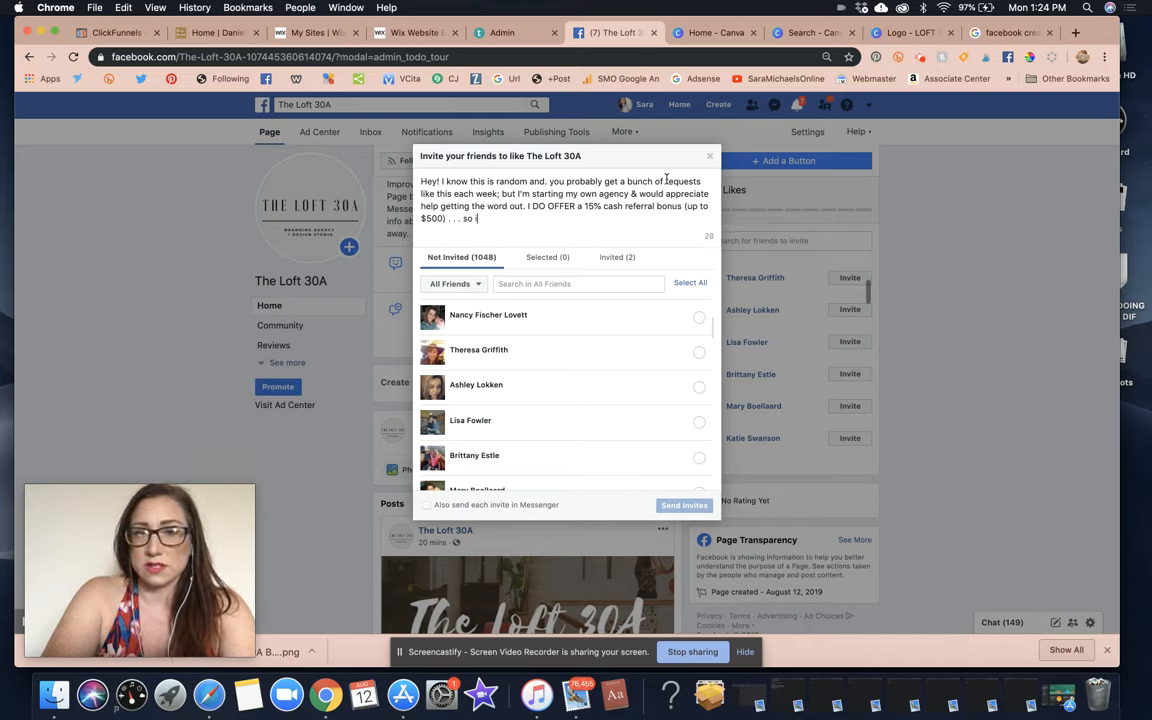
pyautogui.write('f you know anyone ')
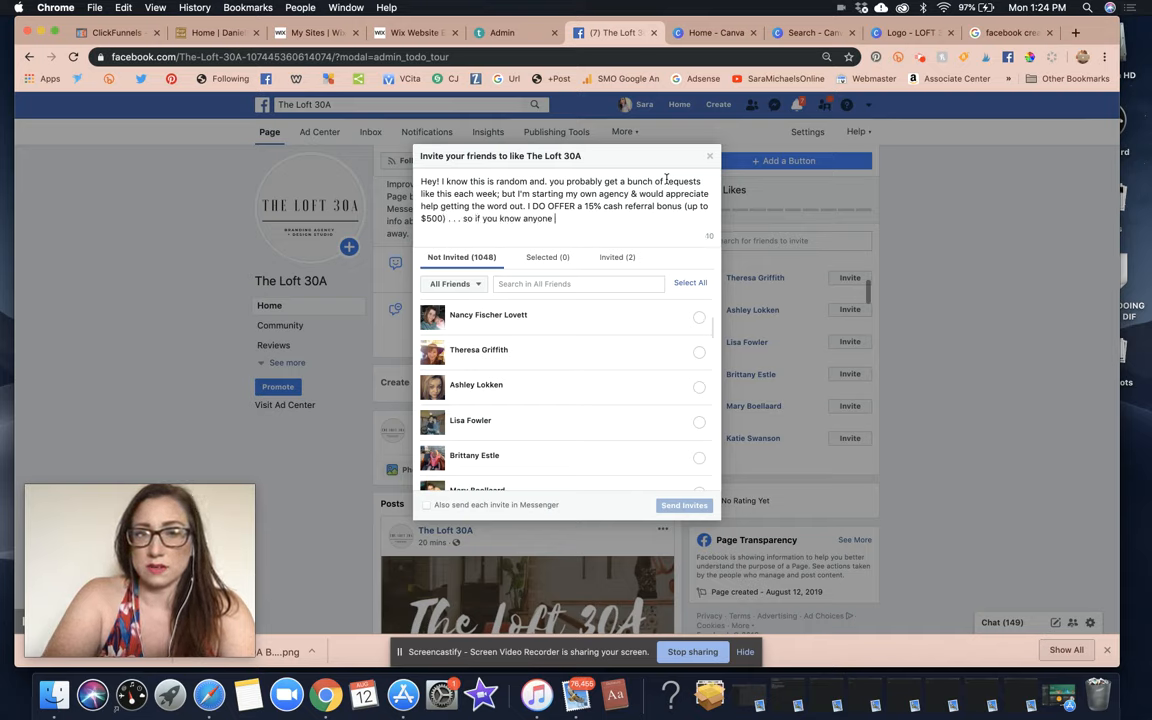
pyautogui.write('. Please th')
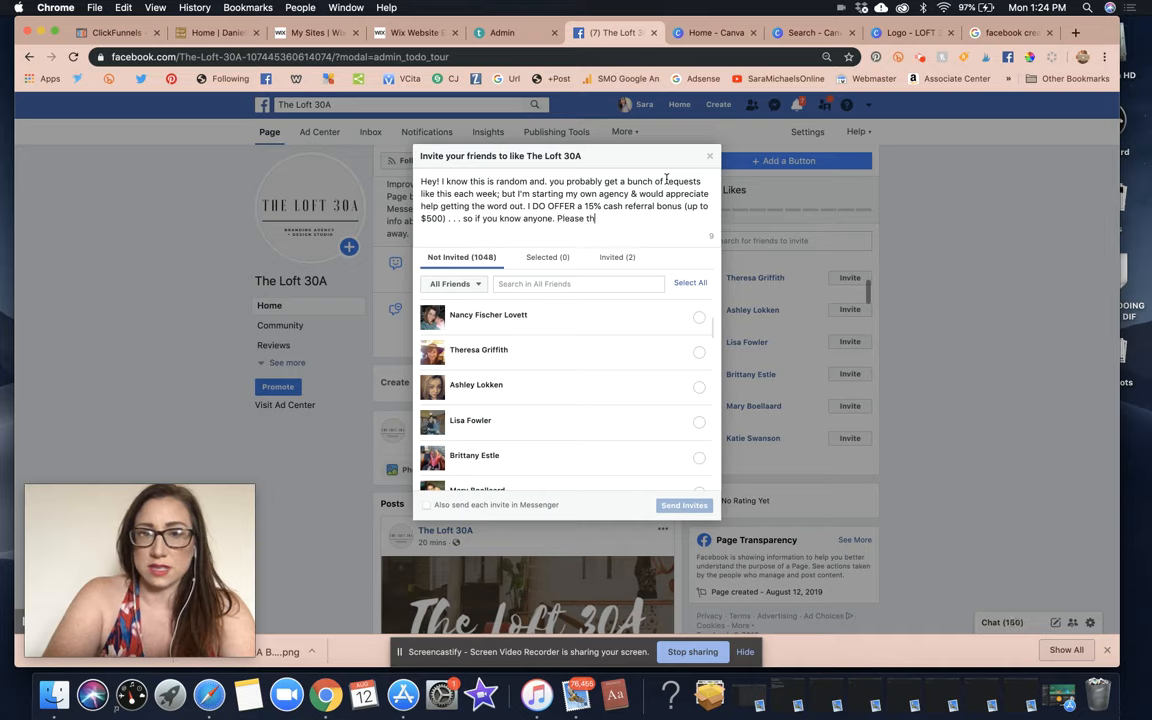
# Edit the greeting, removing 'I know' and replacing the stray 'and.' with '&'.
pyautogui.doubleClick(458, 181)
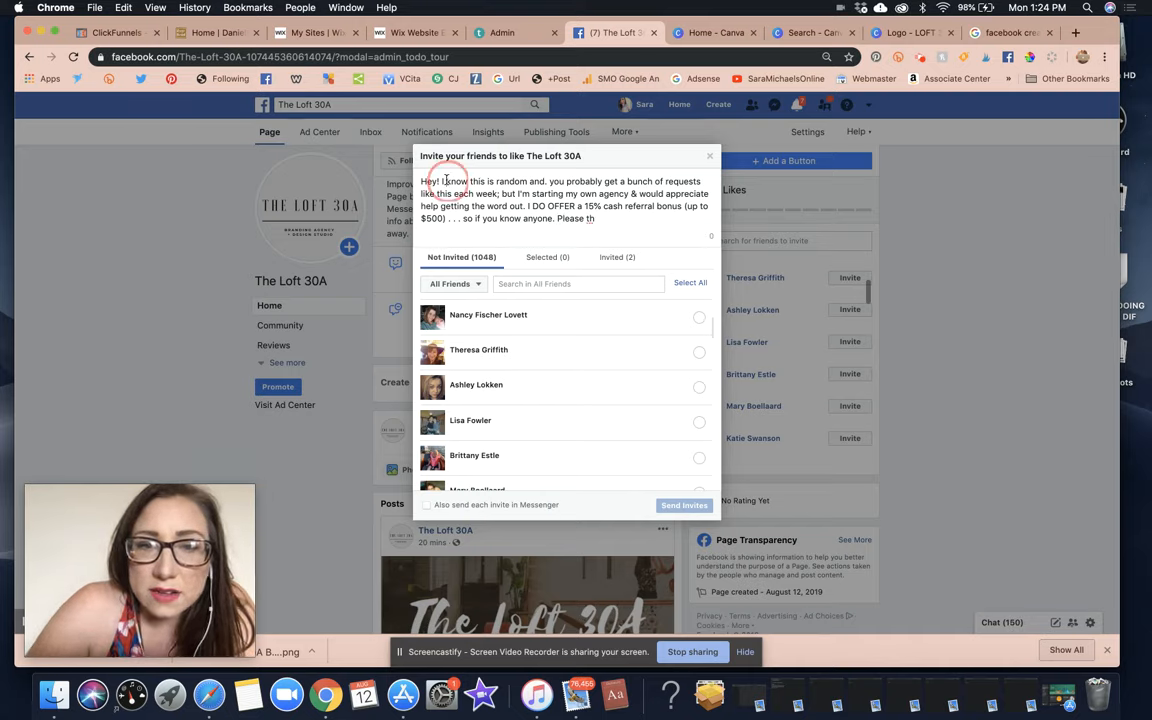
pyautogui.moveTo(464, 181); pyautogui.dragTo(470, 181)
pyautogui.press('BackSpace')
pyautogui.press('BackSpace')
pyautogui.press('BackSpace')
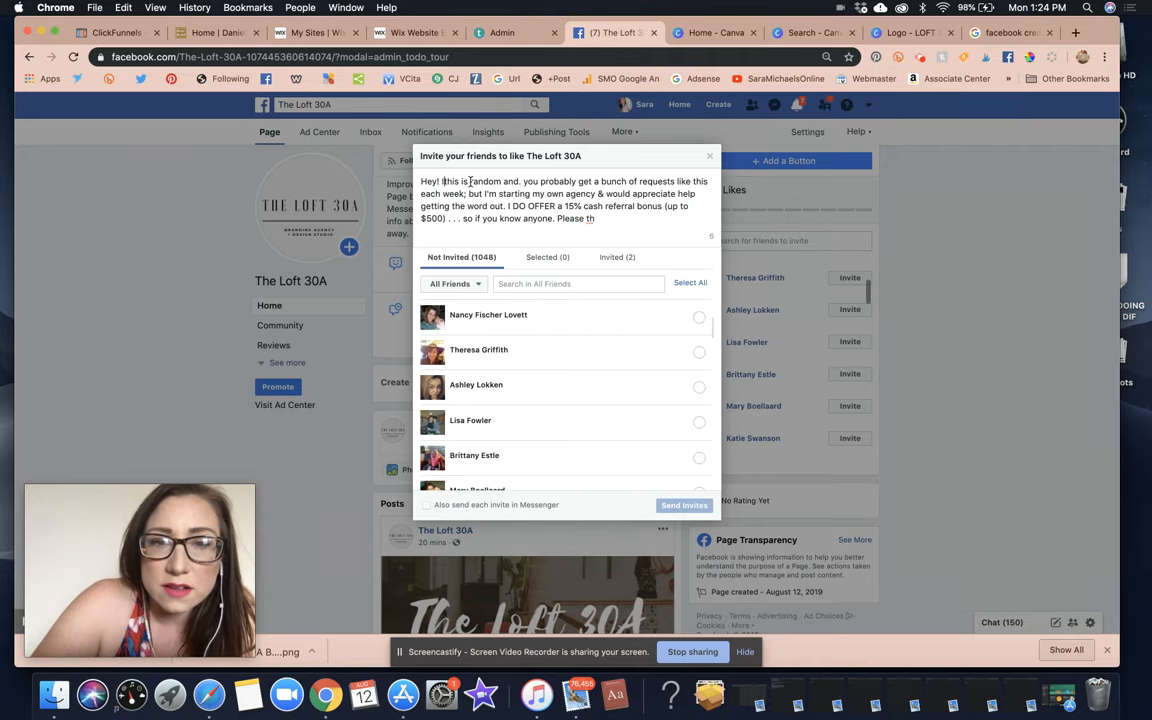
pyautogui.click(522, 180)
pyautogui.press('BackSpace')
pyautogui.press('BackSpace')
pyautogui.press('BackSpace')
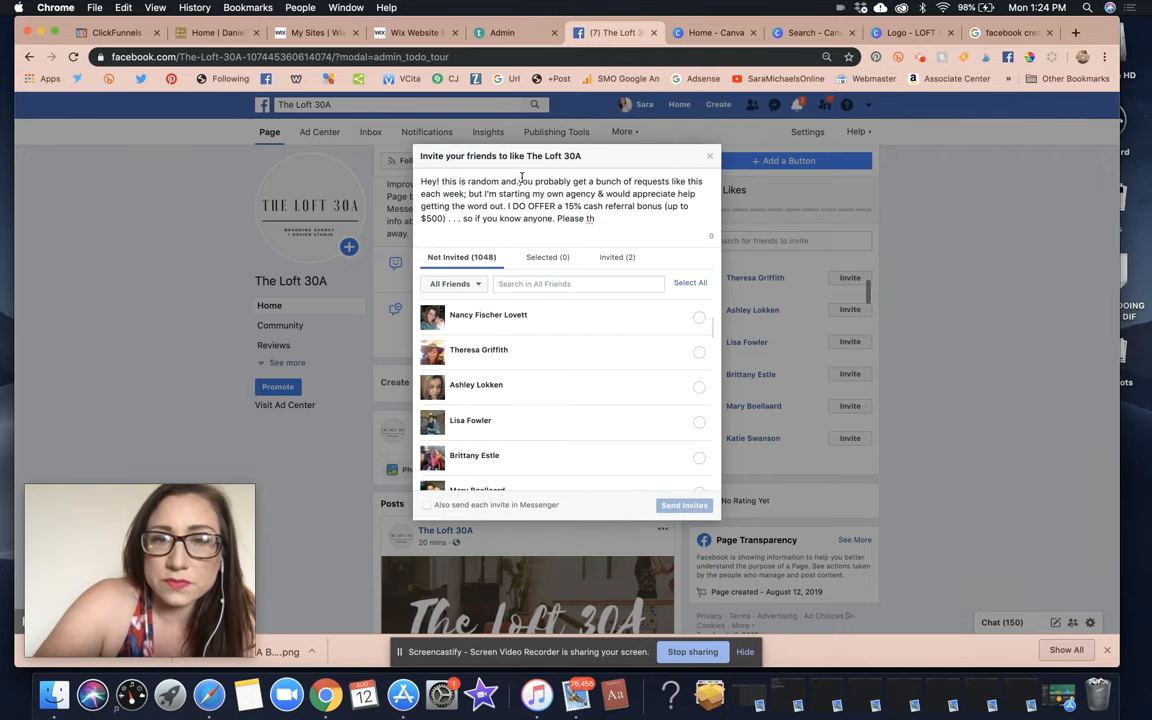
pyautogui.press('BackSpace')
pyautogui.press('BackSpace')
pyautogui.write('&')
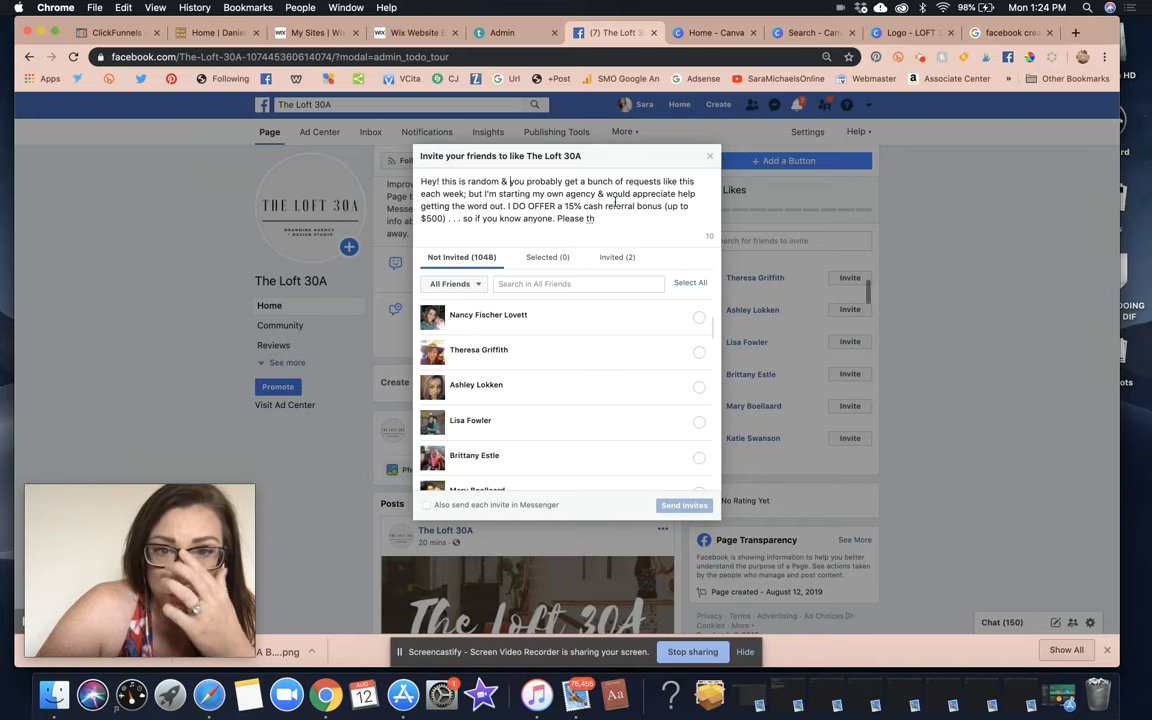
# Trim the message's unfinished ending and adjust the referral bonus wording.
pyautogui.press('BackSpace')
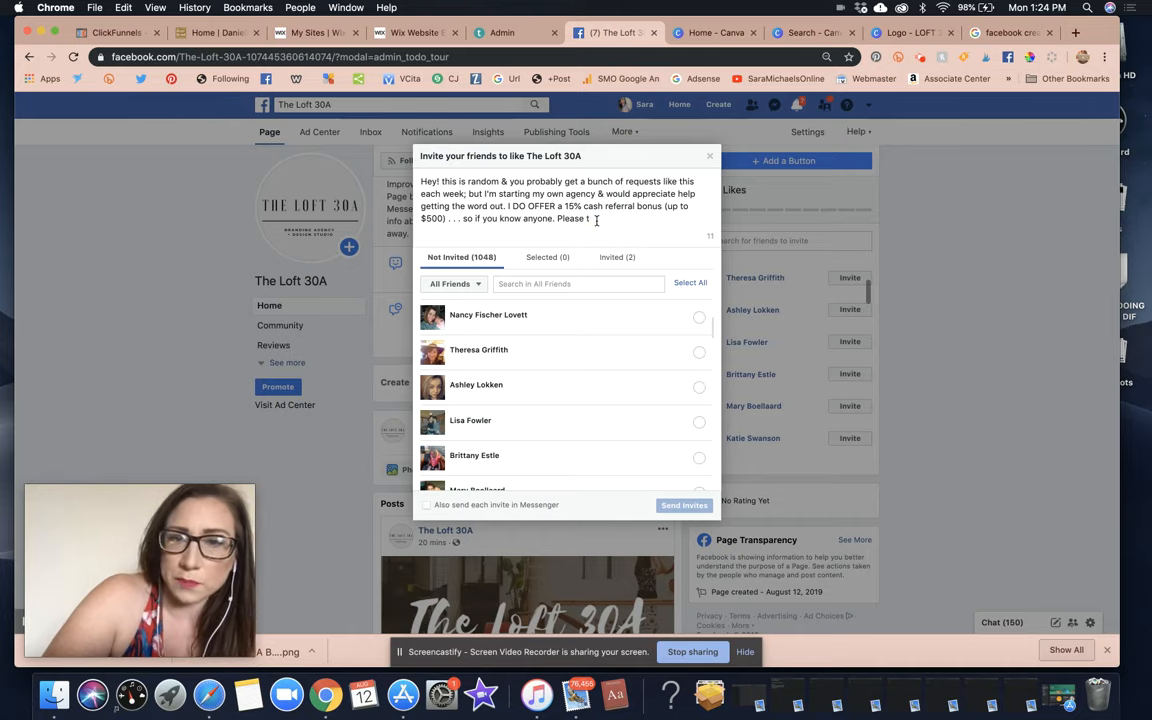
pyautogui.press('BackSpace')
pyautogui.press('BackSpace')
pyautogui.press('BackSpace')
pyautogui.press('BackSpace')
pyautogui.press('BackSpace')
pyautogui.press('BackSpace')
pyautogui.press('BackSpace')
pyautogui.press('BackSpace')
pyautogui.press('BackSpace')
pyautogui.press('BackSpace')
pyautogui.press('BackSpace')
pyautogui.press('BackSpace')
pyautogui.press('BackSpace')
pyautogui.press('BackSpace')
pyautogui.press('BackSpace')
pyautogui.press('BackSpace')
pyautogui.press('BackSpace')
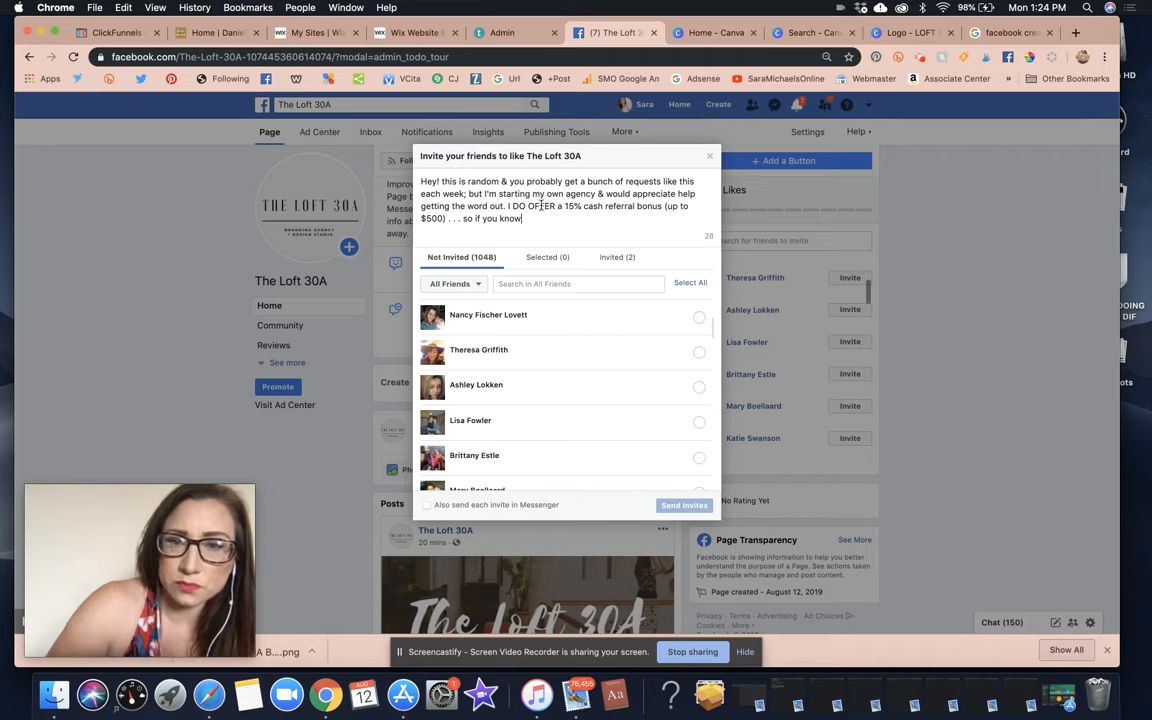
pyautogui.click(658, 205)
pyautogui.press('BackSpace')
pyautogui.press('BackSpace')
pyautogui.press('BackSpace')
pyautogui.press('BackSpace')
pyautogui.press('BackSpace')
pyautogui.press('BackSpace')
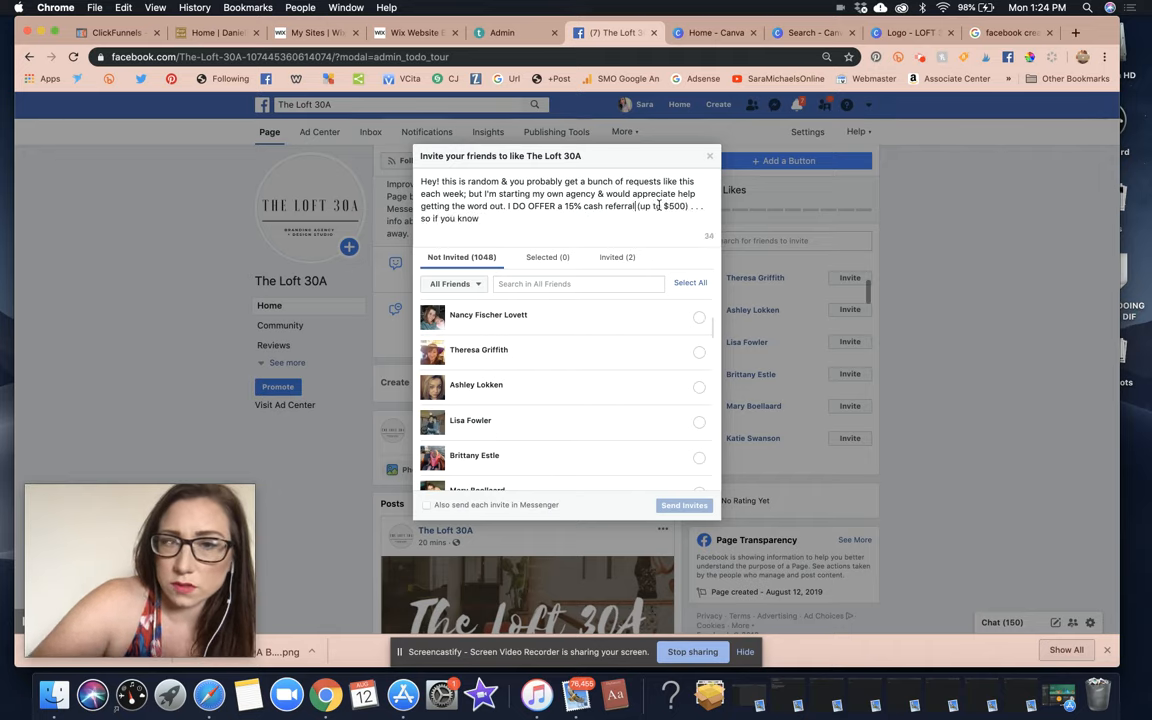
pyautogui.write('s')
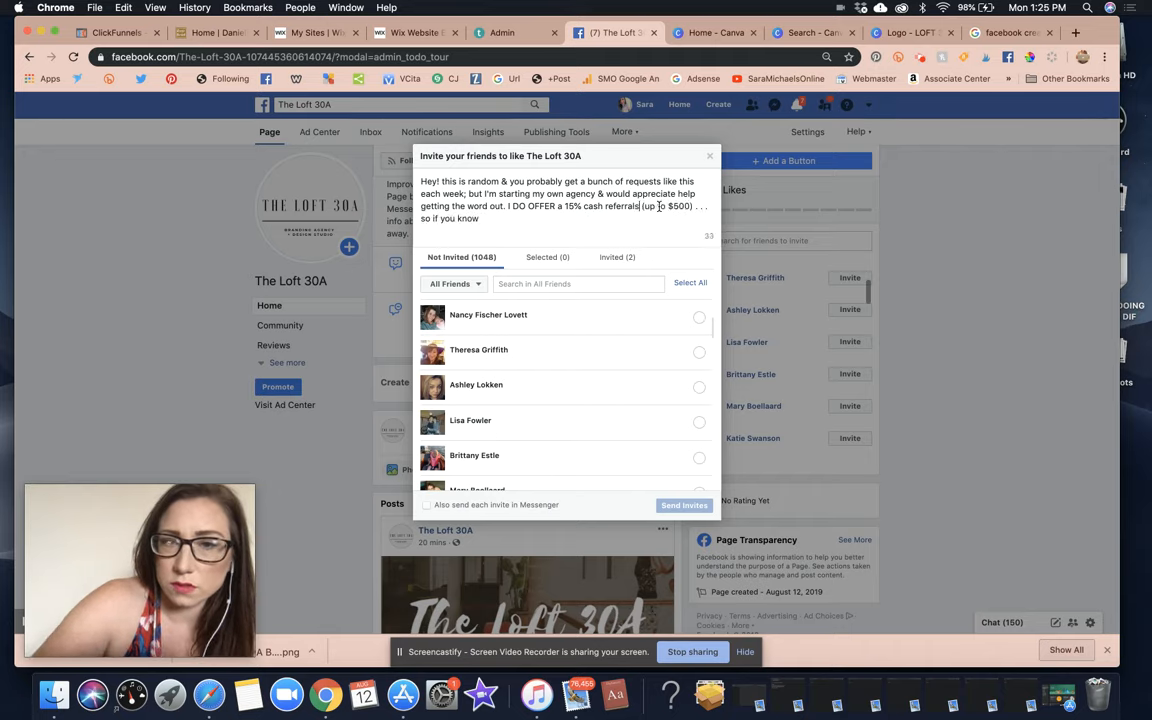
pyautogui.click(486, 218)
pyautogui.write('anyone who nee')
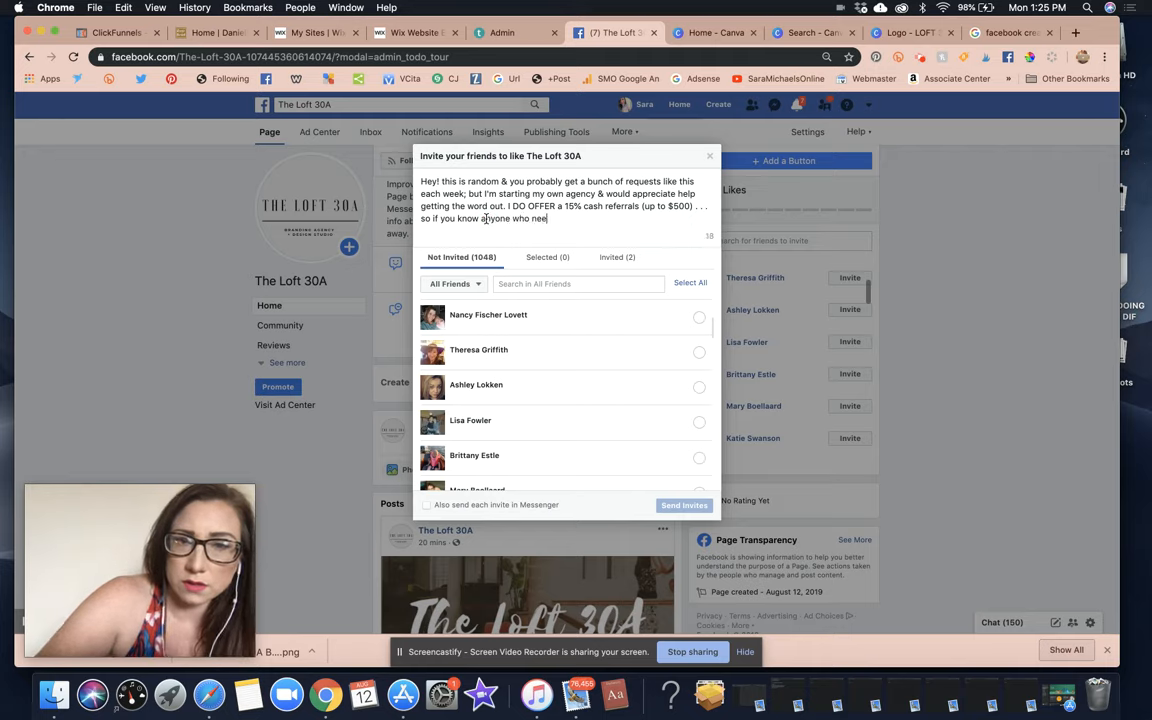
pyautogui.write('ds these servi')
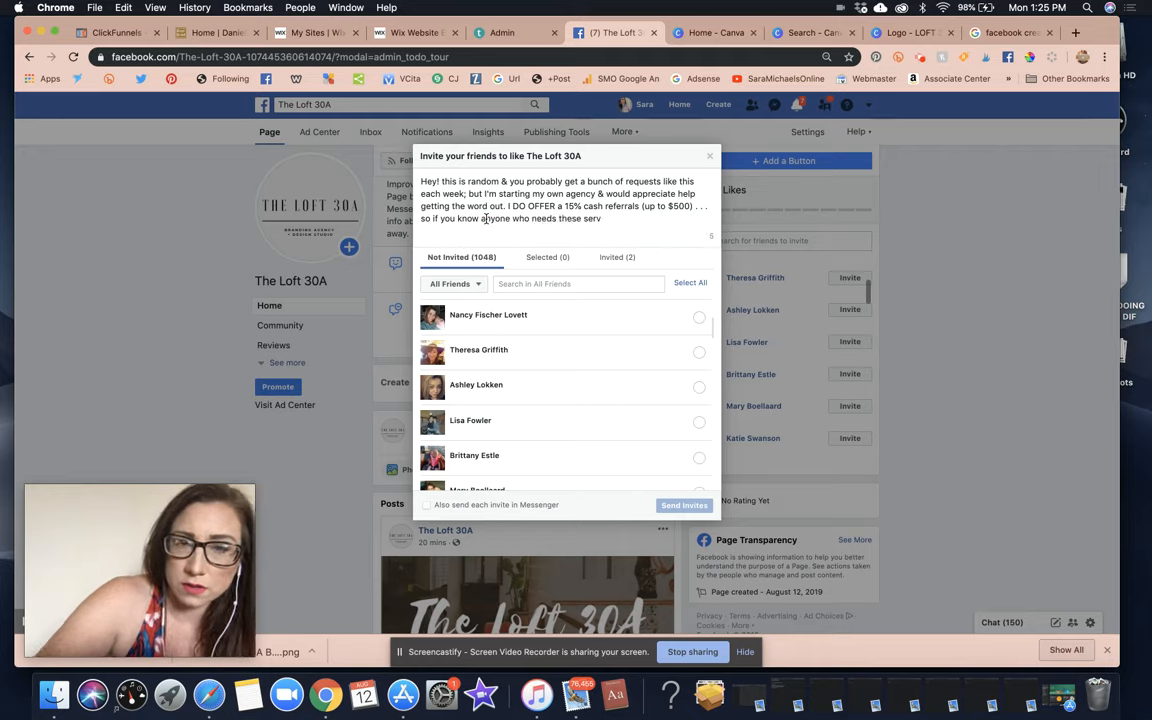
pyautogui.press('BackSpace')
pyautogui.press('BackSpace')
pyautogui.press('BackSpace')
pyautogui.press('BackSpace')
pyautogui.press('BackSpace')
pyautogui.press('BackSpace')
pyautogui.press('BackSpace')
pyautogui.press('BackSpace')
pyautogui.press('BackSpace')
pyautogui.press('BackSpace')
pyautogui.press('BackSpace')
pyautogui.press('BackSpace')
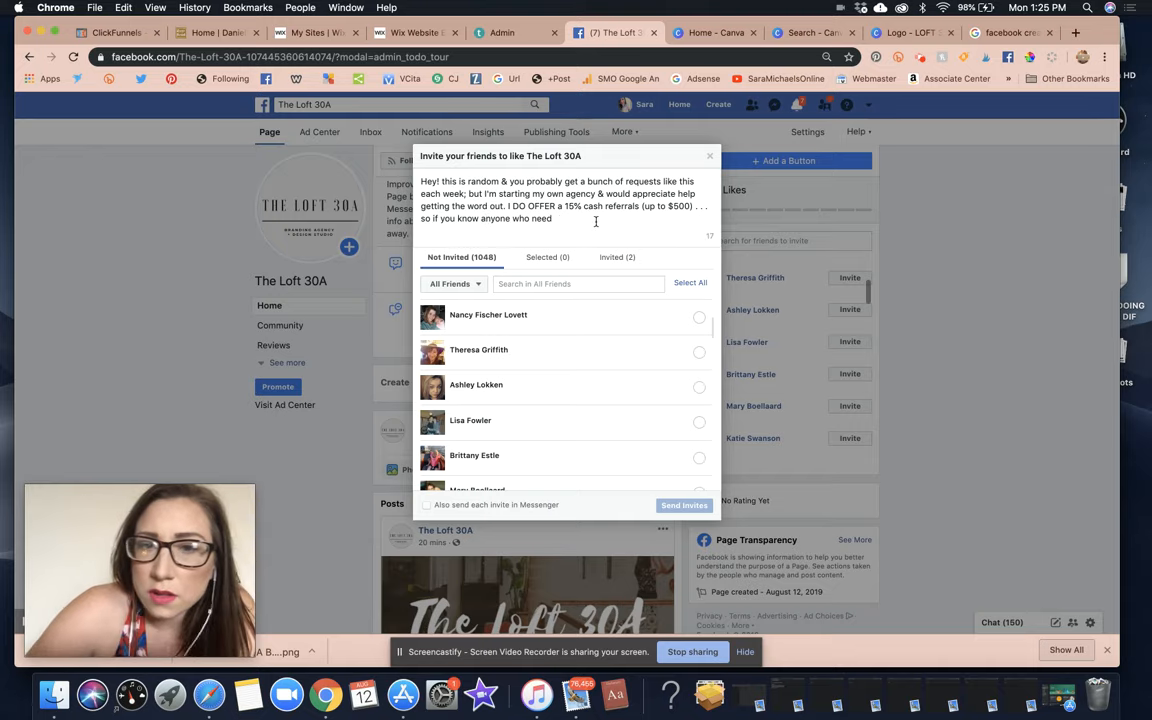
# Delete all remaining message text so the invite box is empty.
pyautogui.moveTo(552, 218); pyautogui.dragTo(440, 218)
pyautogui.press('BackSpace')
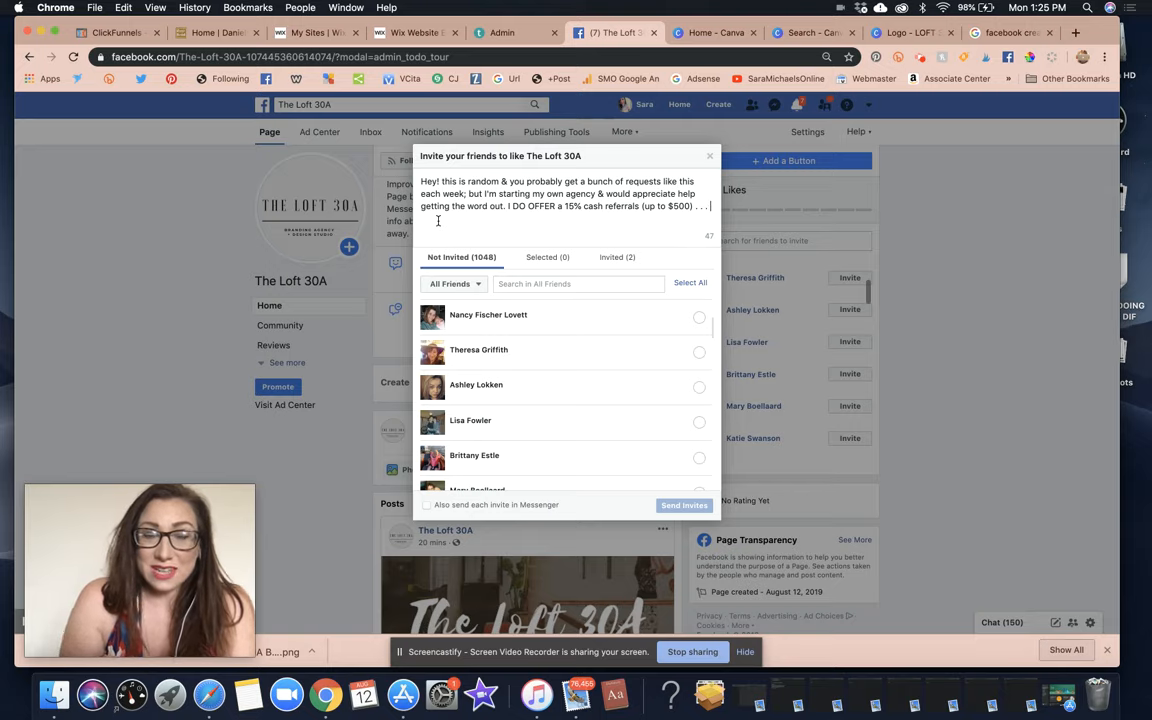
pyautogui.moveTo(650, 210); pyautogui.dragTo(460, 182)
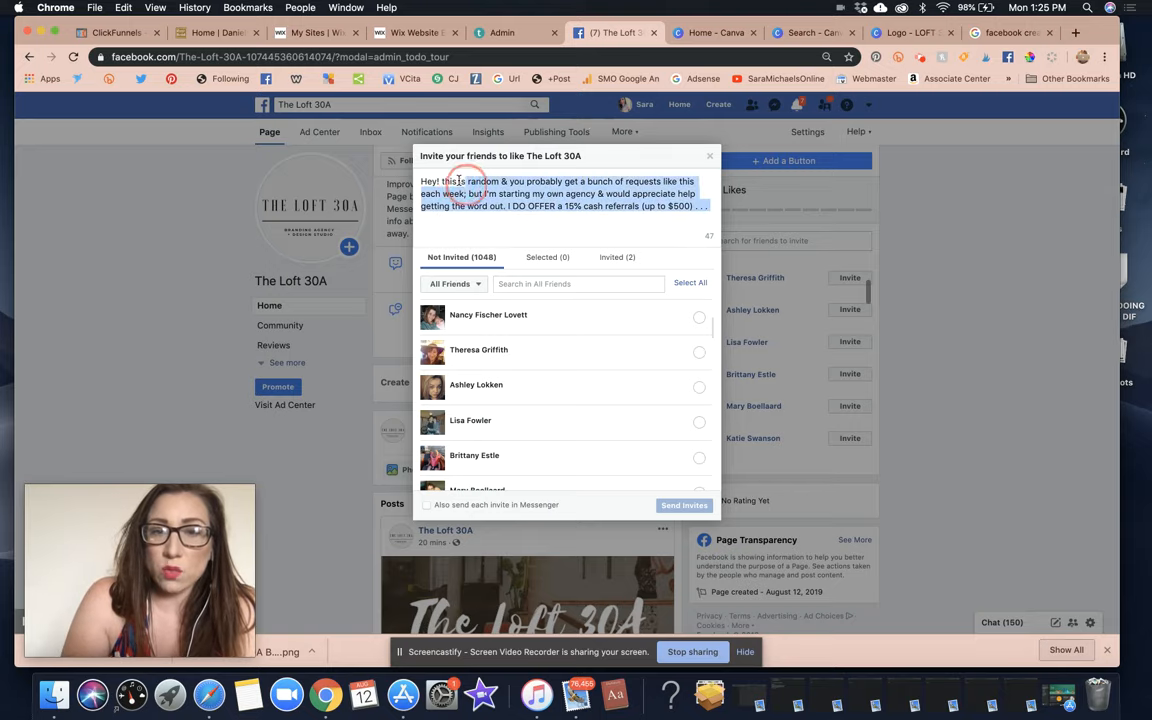
pyautogui.press('super+a')
pyautogui.press('BackSpace')
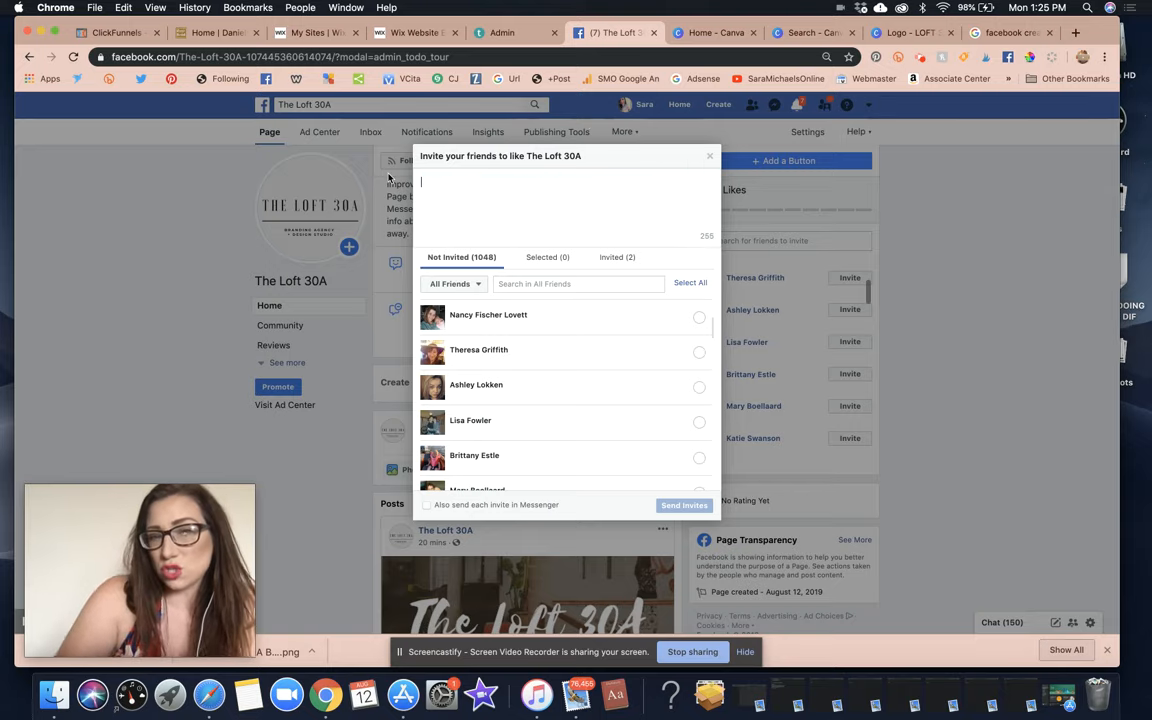
# Close the invite dialog and expand the page menu to list sections like About, Services and Shop.
pyautogui.click(710, 156)
pyautogui.scroll(-1, 569, 370)
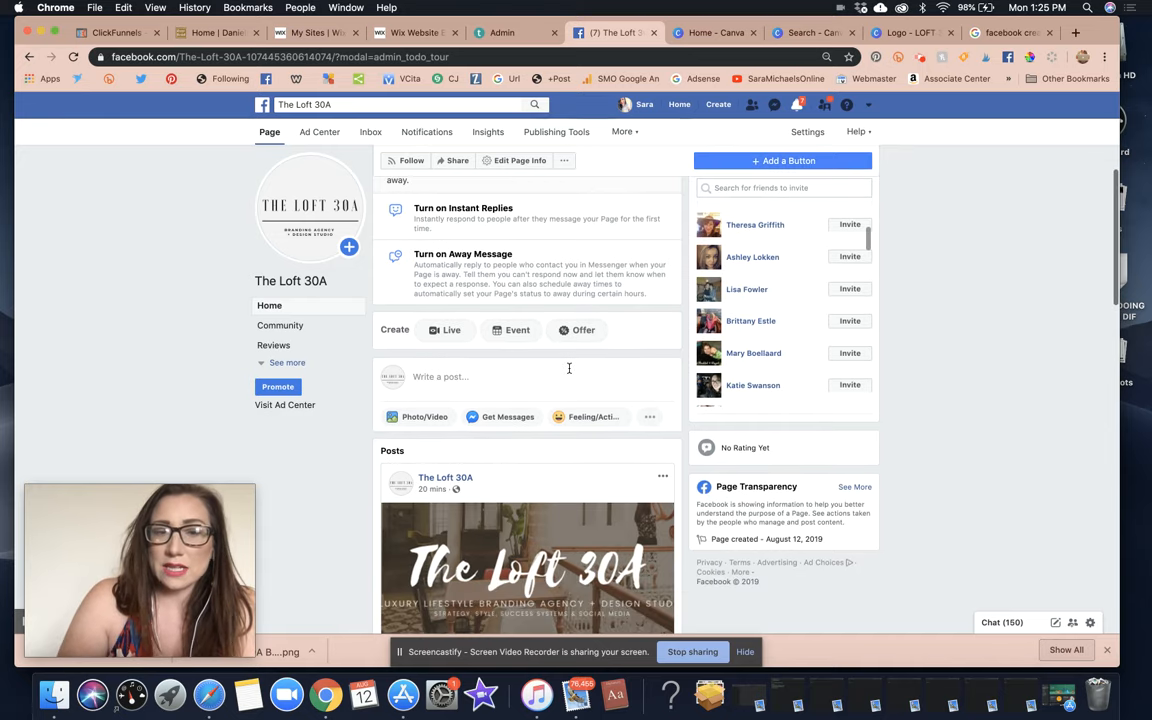
pyautogui.scroll(-5, 569, 368)
pyautogui.scroll(10, 569, 370)
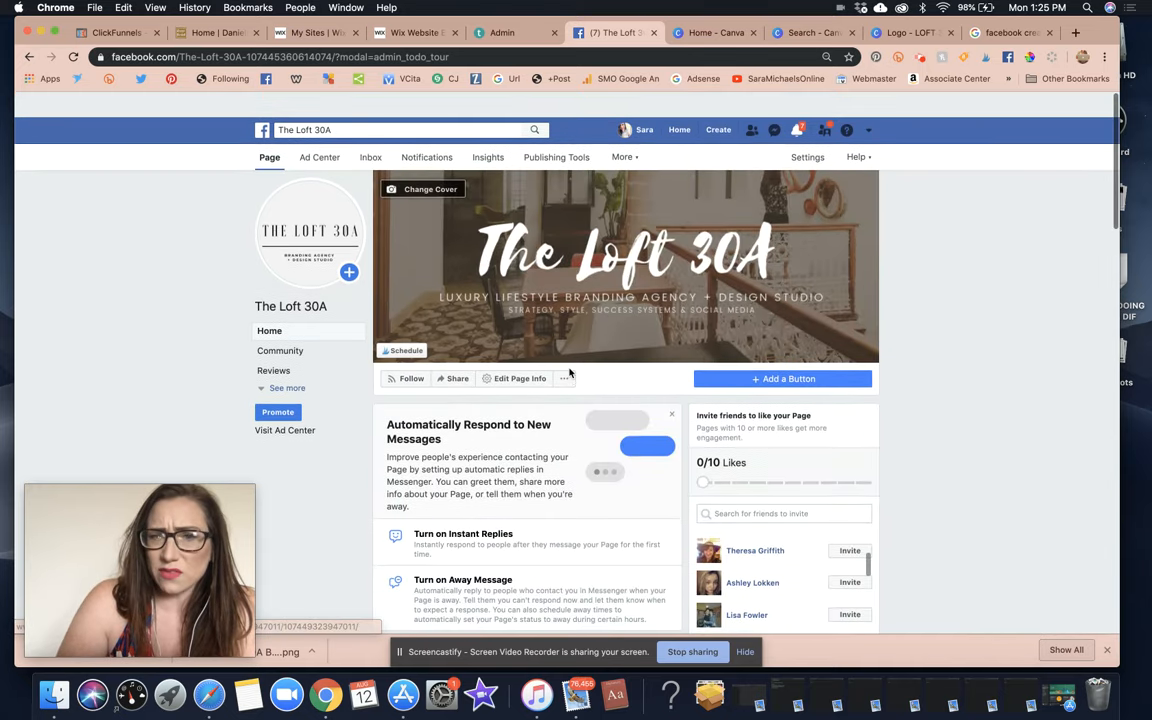
pyautogui.scroll(-1, 569, 372)
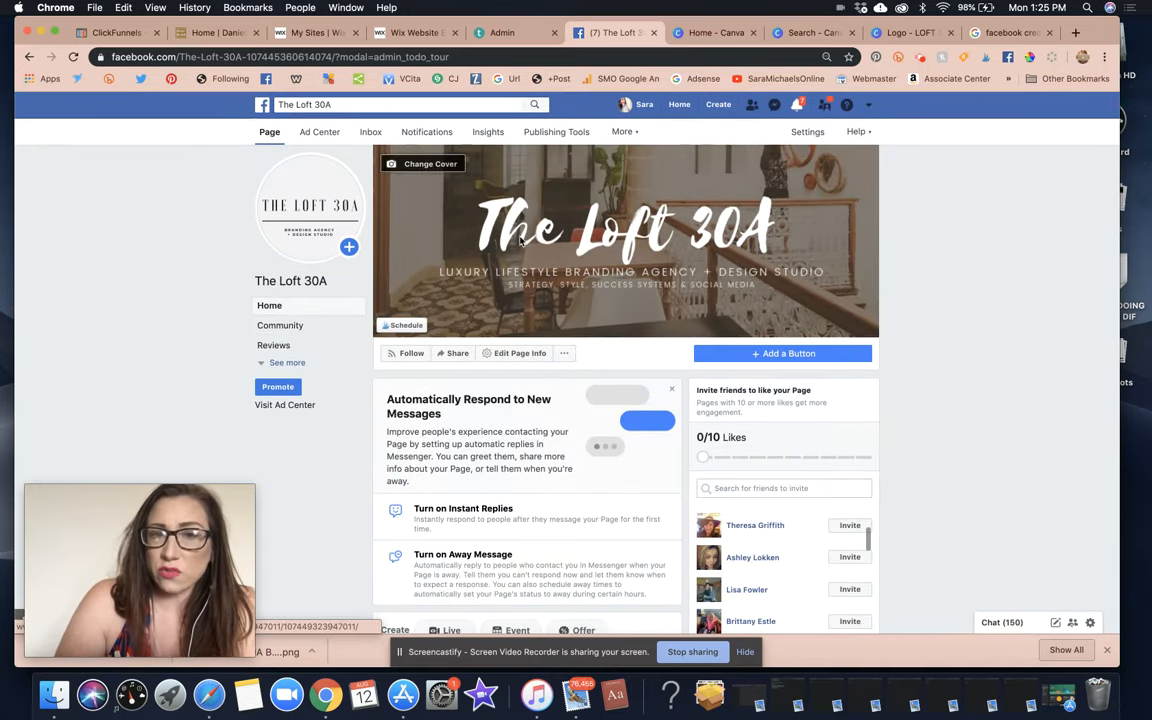
pyautogui.click(527, 354)
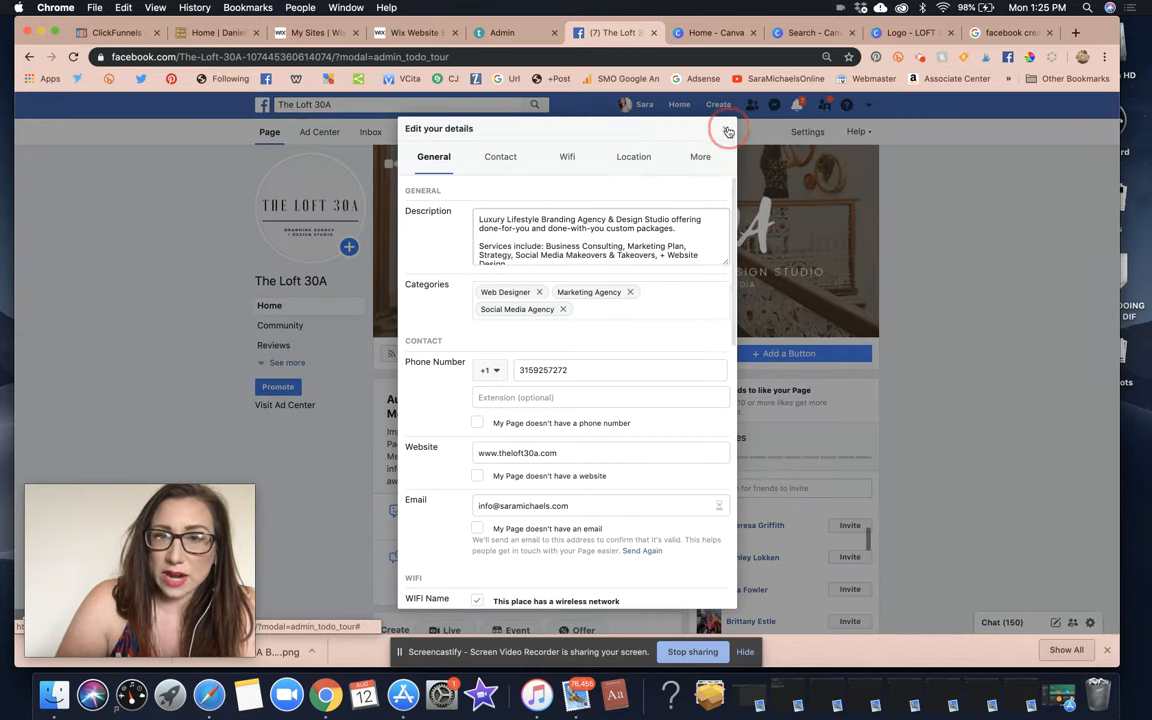
pyautogui.click(728, 131)
pyautogui.click(809, 131)
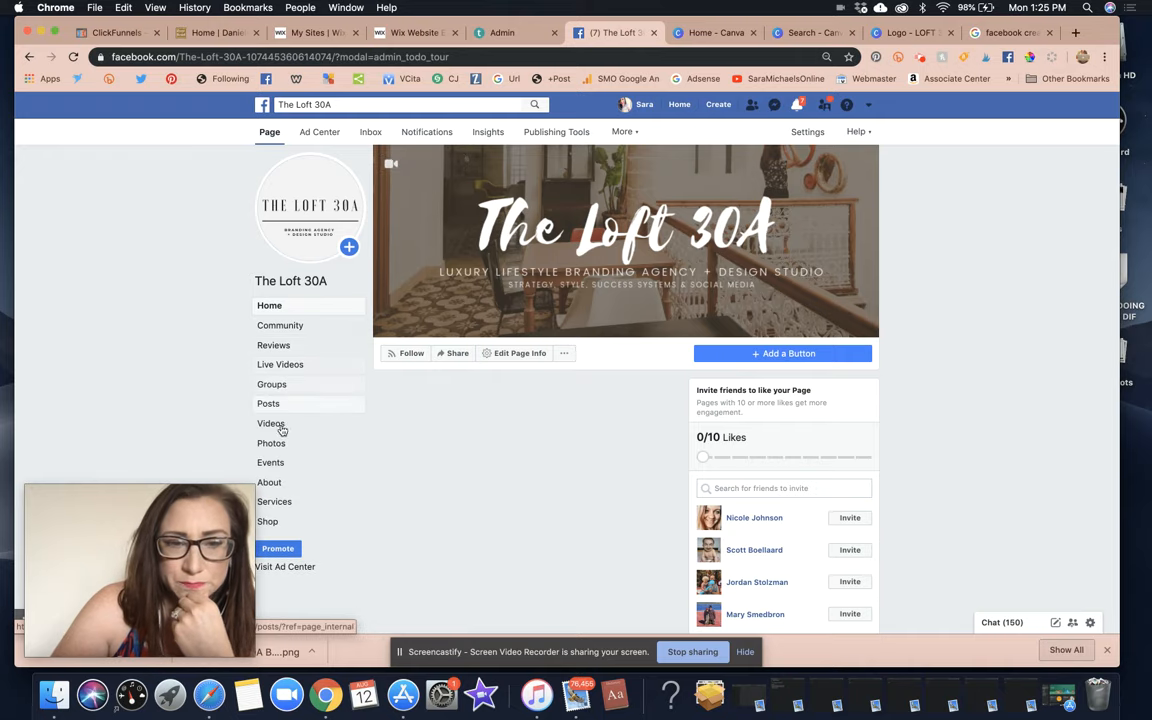
# In Services, start a new service named 'Social Media Makeover'.
pyautogui.click(285, 502)
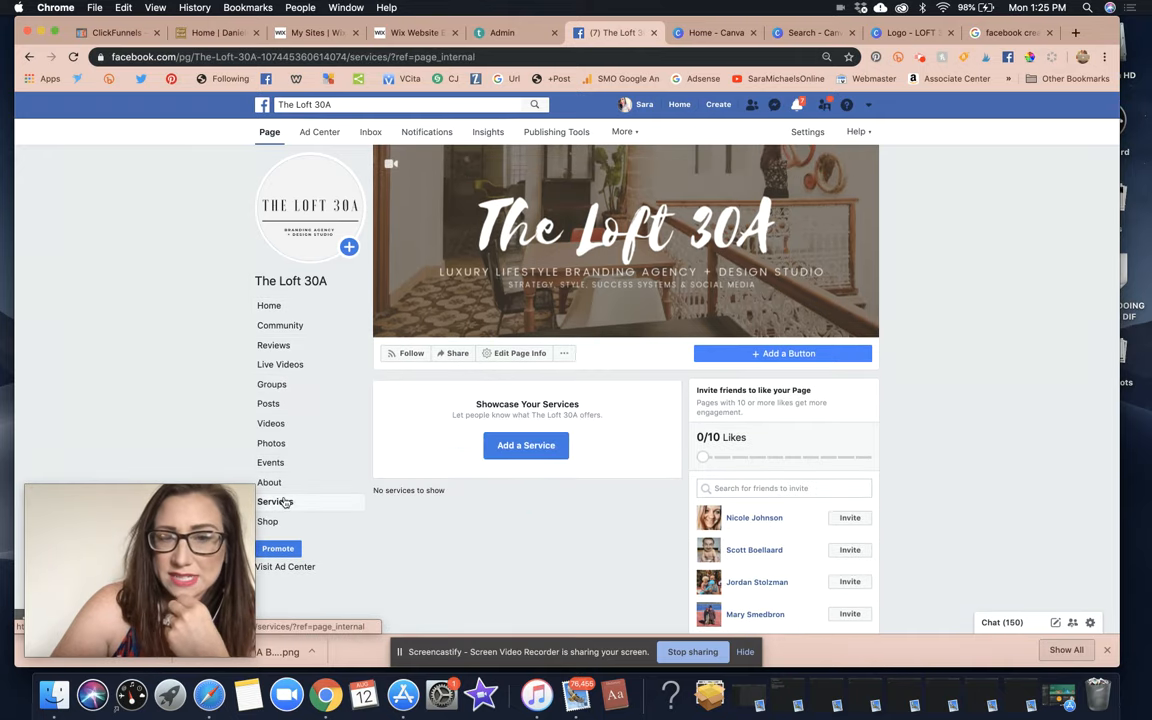
pyautogui.click(552, 448)
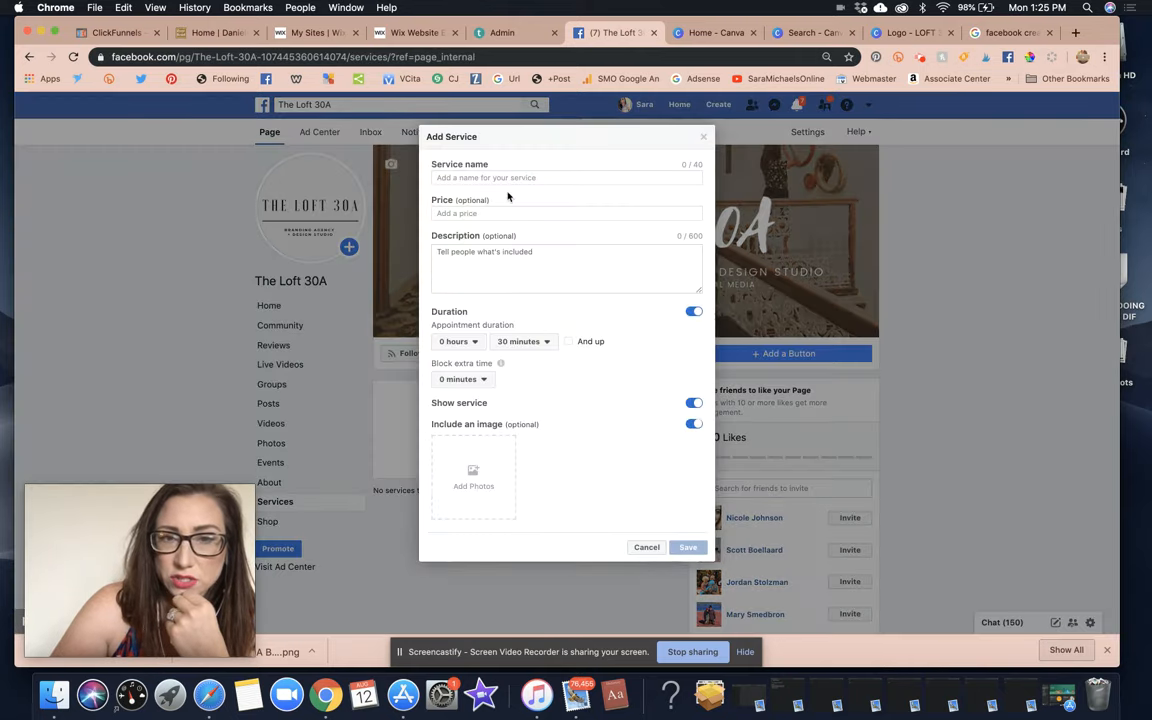
pyautogui.click(501, 177)
pyautogui.write('Brand')
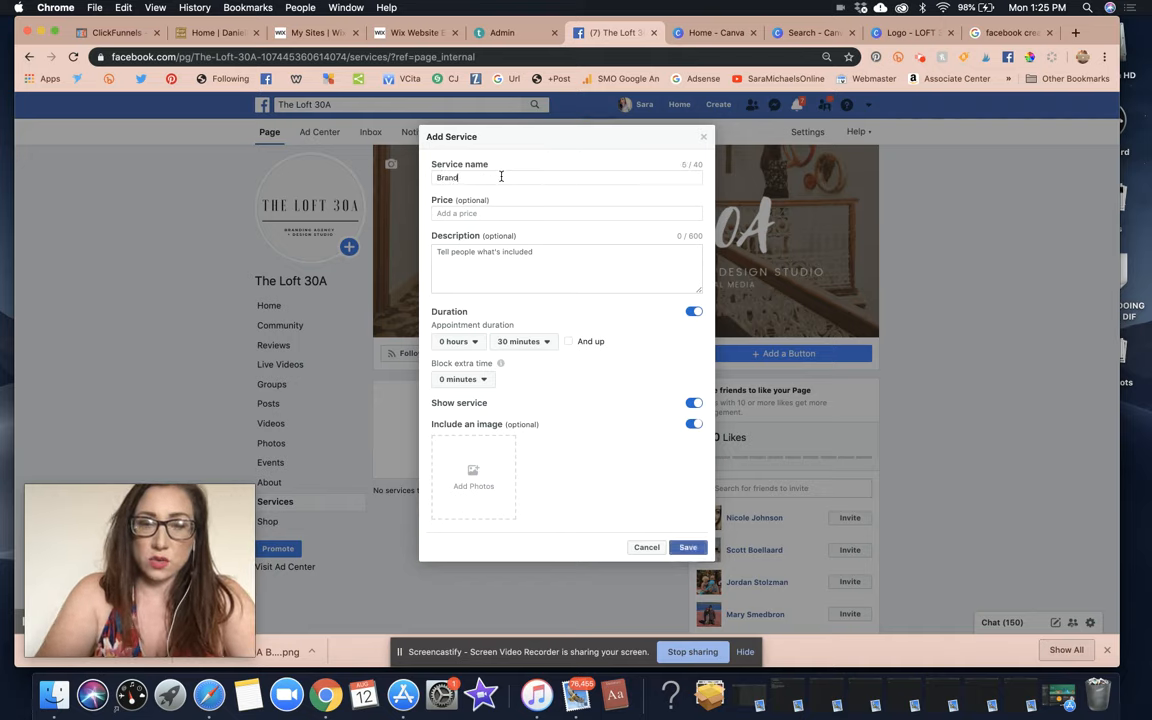
pyautogui.press('BackSpace')
pyautogui.press('BackSpace')
pyautogui.press('BackSpace')
pyautogui.write('Soci')
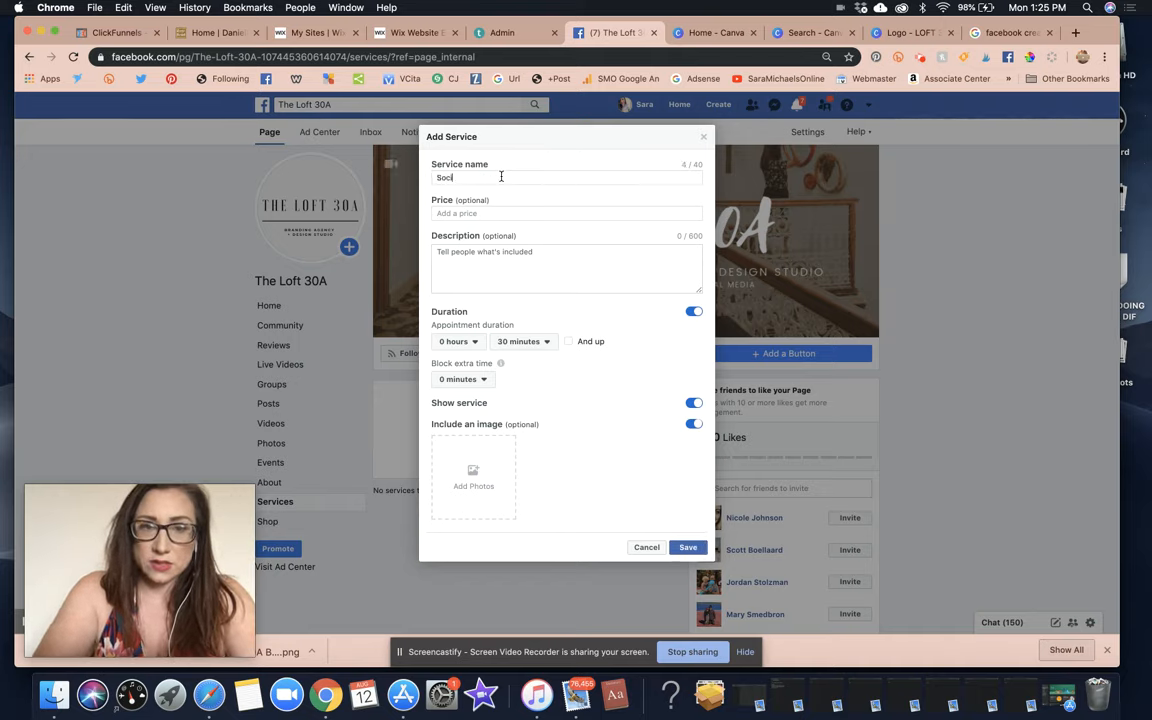
pyautogui.write('al Media Makeov')
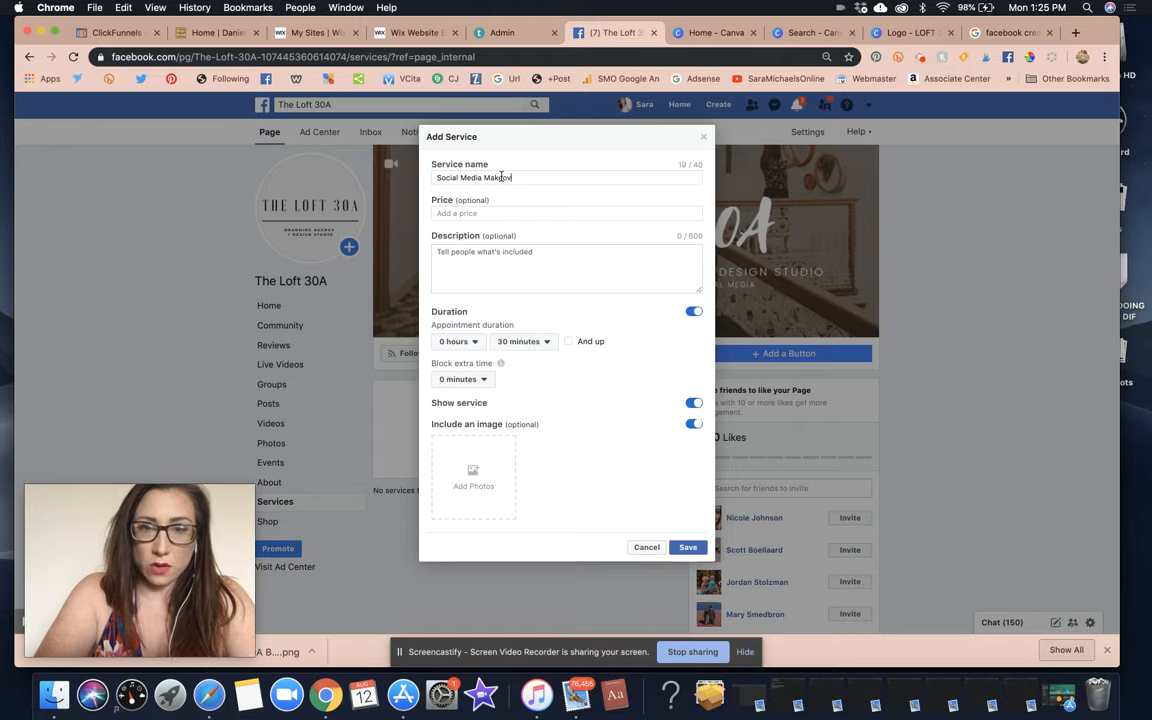
pyautogui.write('er')
# Complete the name as 'Social Media Makeover & Branding Packing' with price 'starting at $795'.
pyautogui.click(468, 213)
pyautogui.write('$')
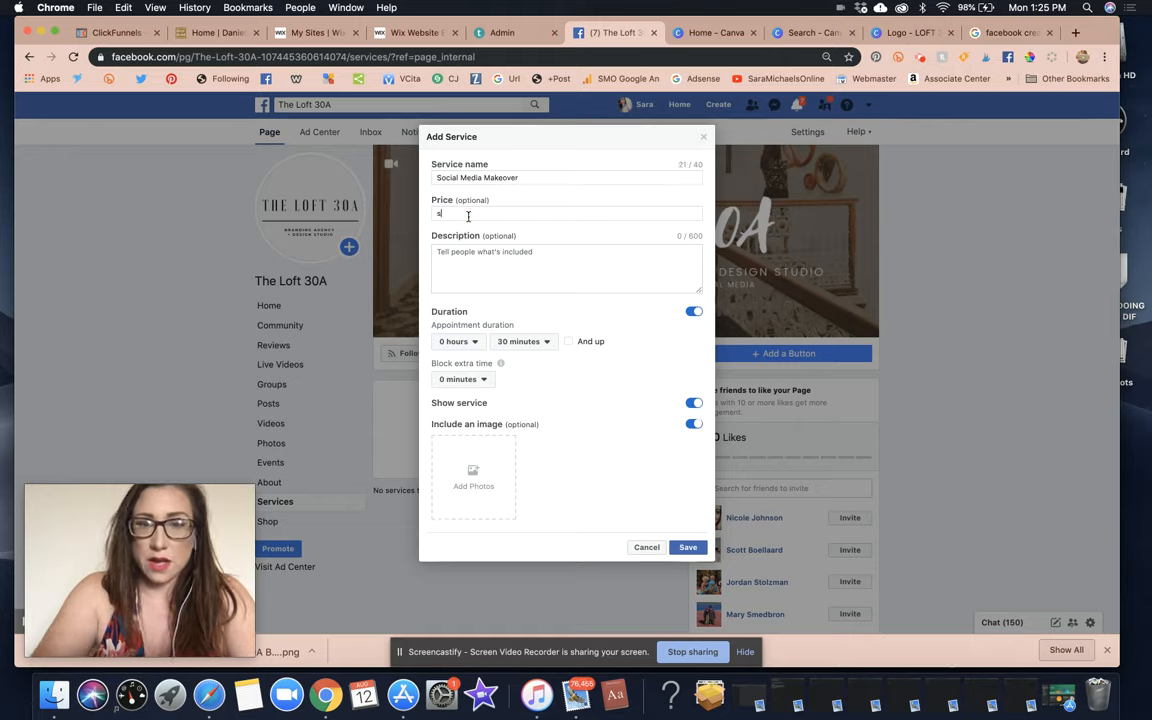
pyautogui.write('tarting at')
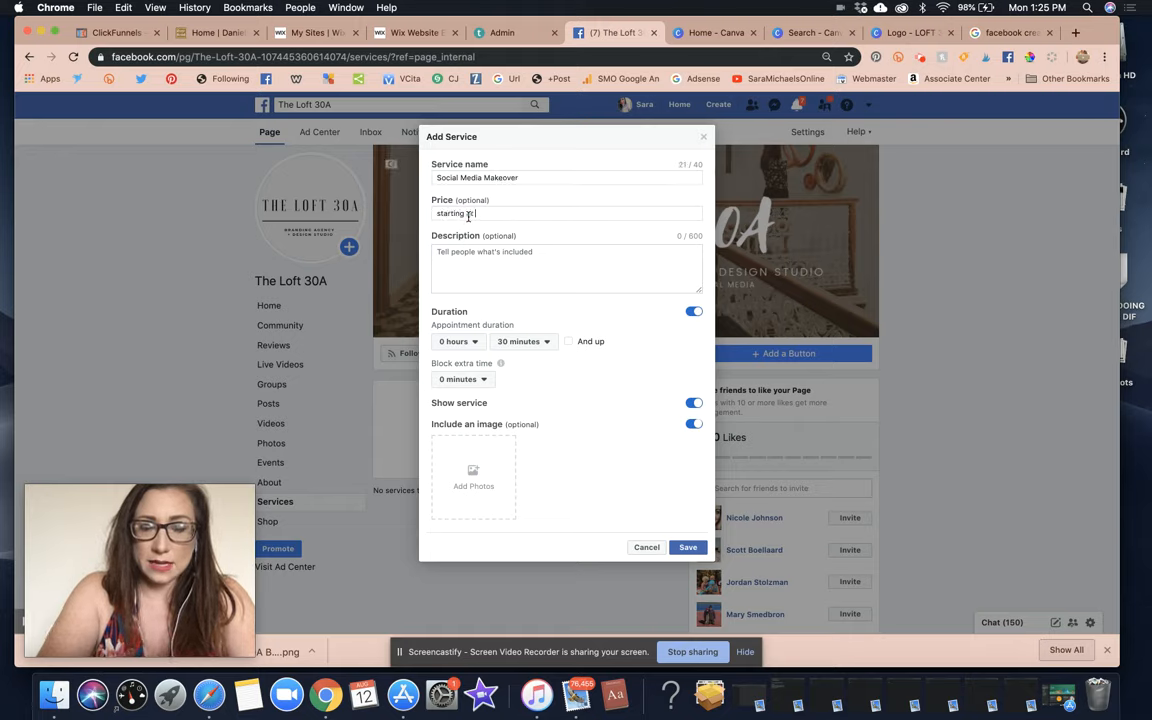
pyautogui.write(' $495')
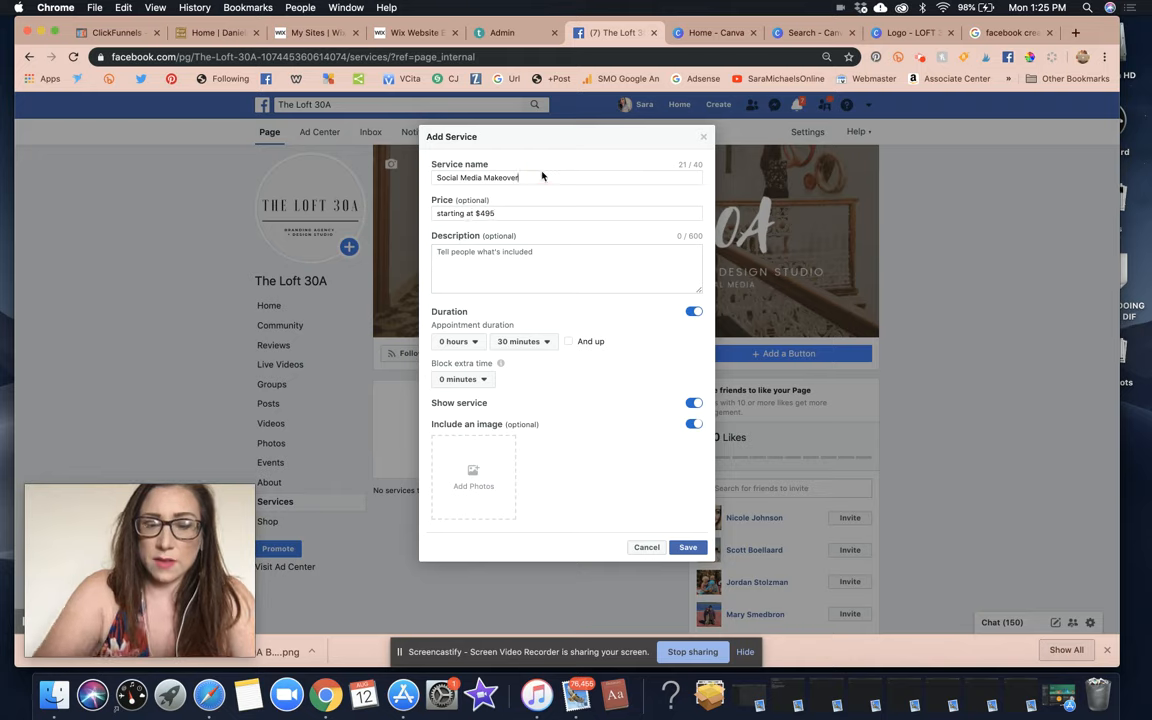
pyautogui.write(' & Branding Packin')
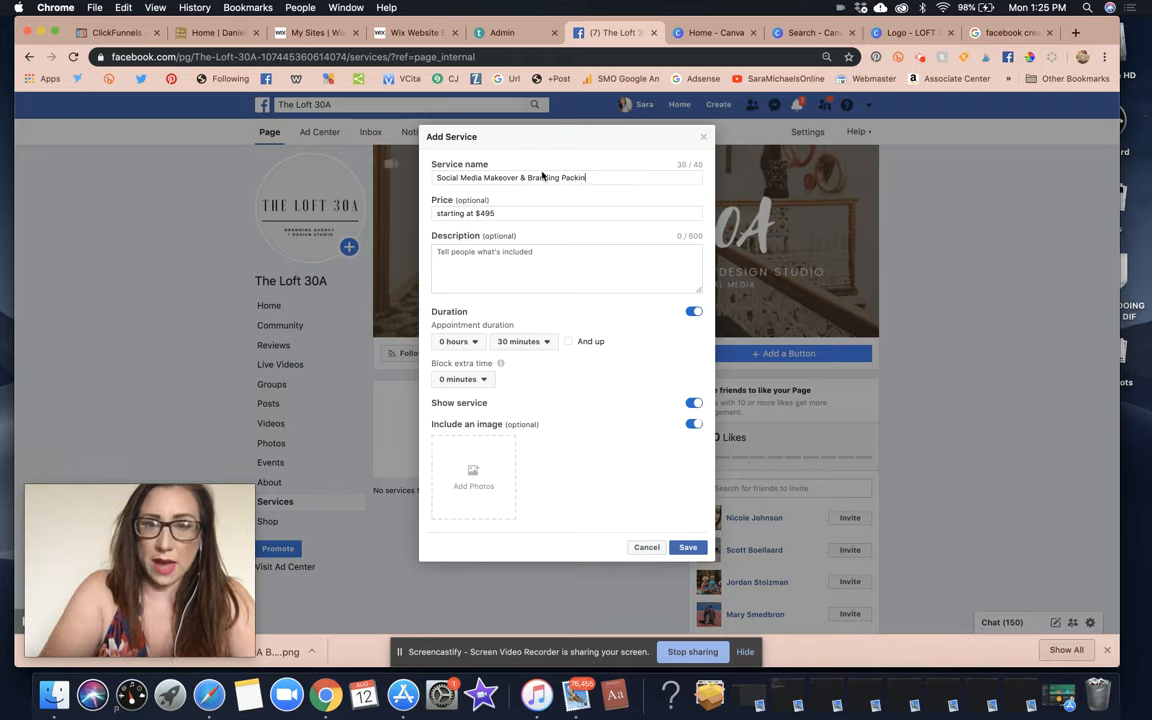
pyautogui.write('g')
pyautogui.click(505, 213)
pyautogui.press('BackSpace')
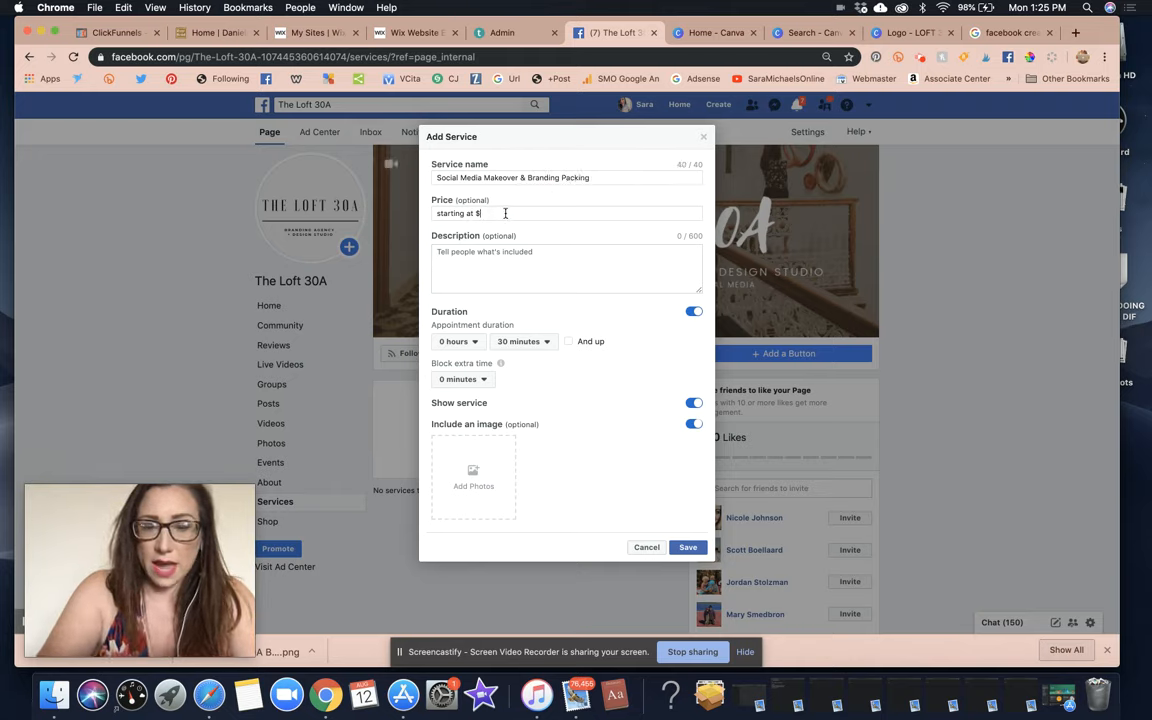
pyautogui.write('795')
pyautogui.click(470, 251)
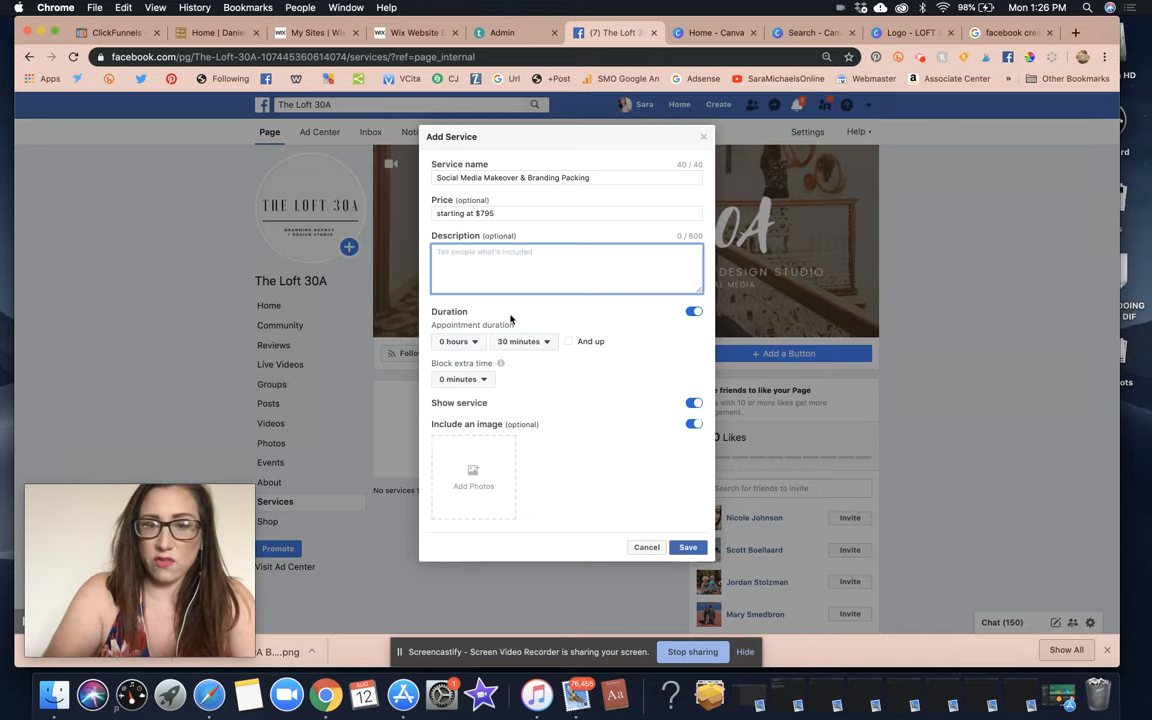
pyautogui.click(495, 473)
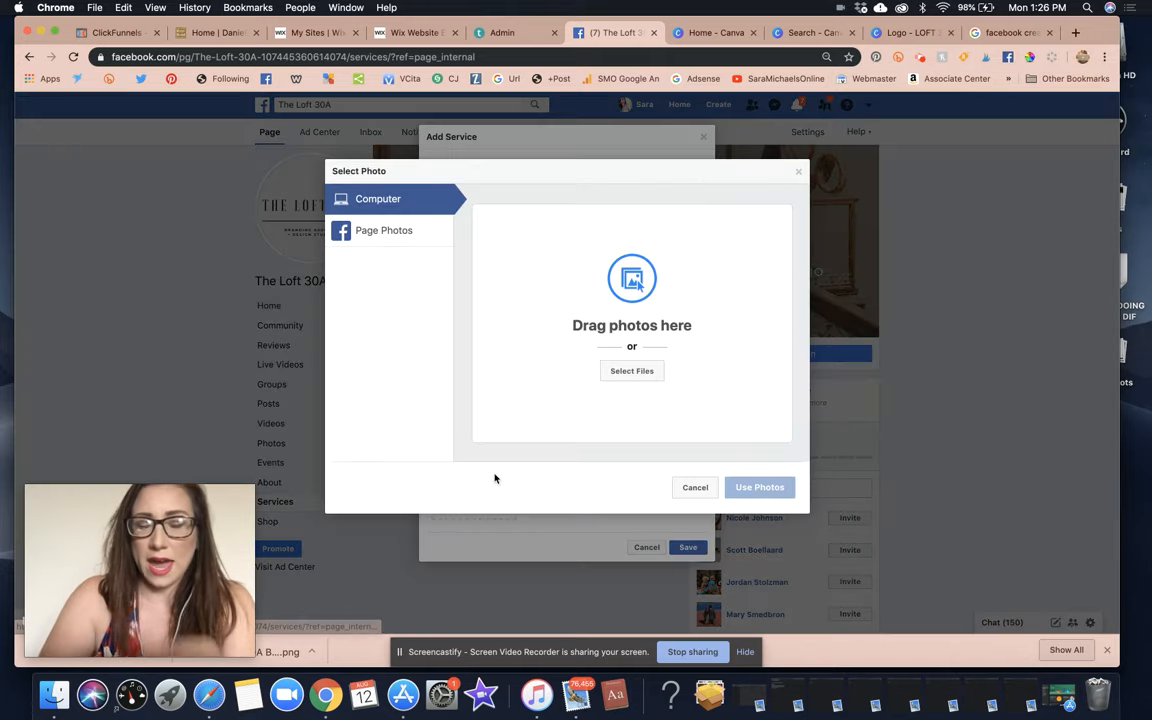
# Upload a GIF from the 3 BUSINESS folder as the service image.
pyautogui.click(633, 371)
pyautogui.click(536, 85)
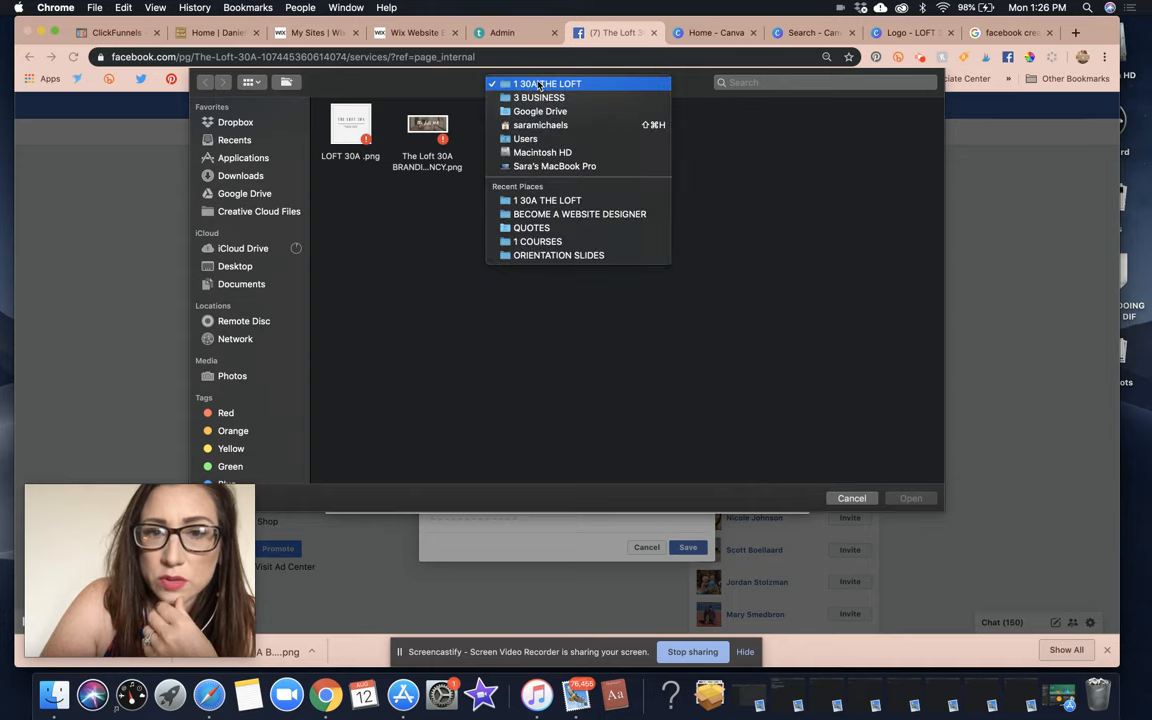
pyautogui.click(545, 97)
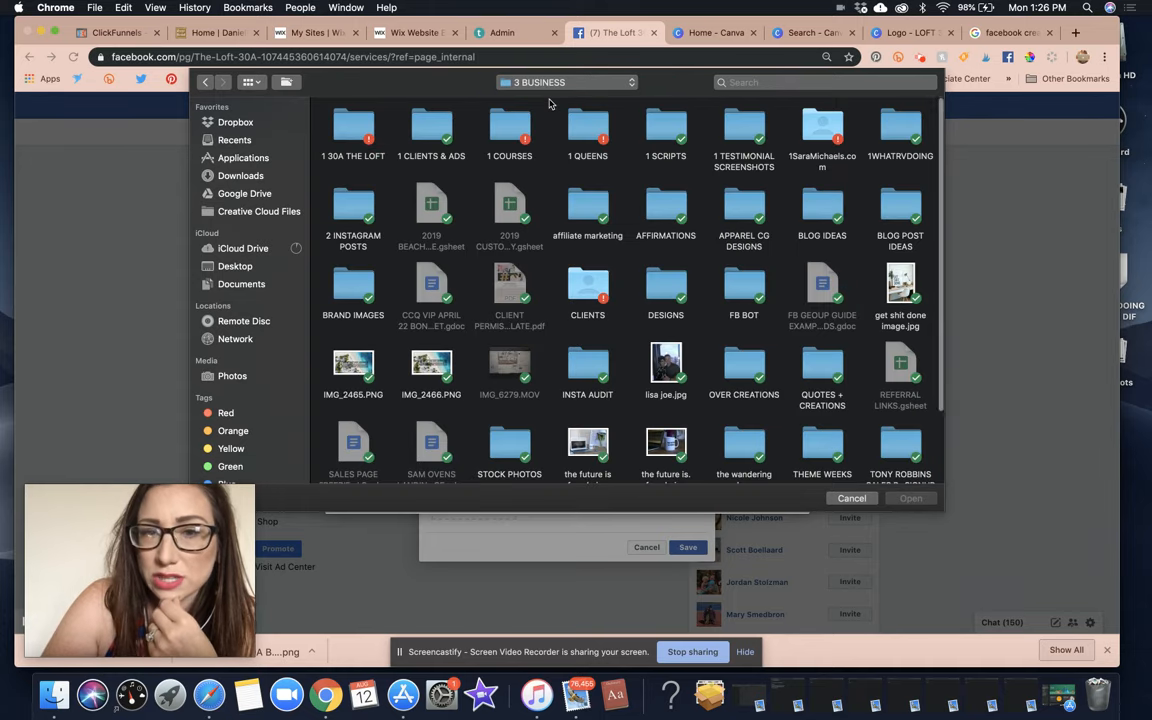
pyautogui.click(806, 82)
pyautogui.write('gif')
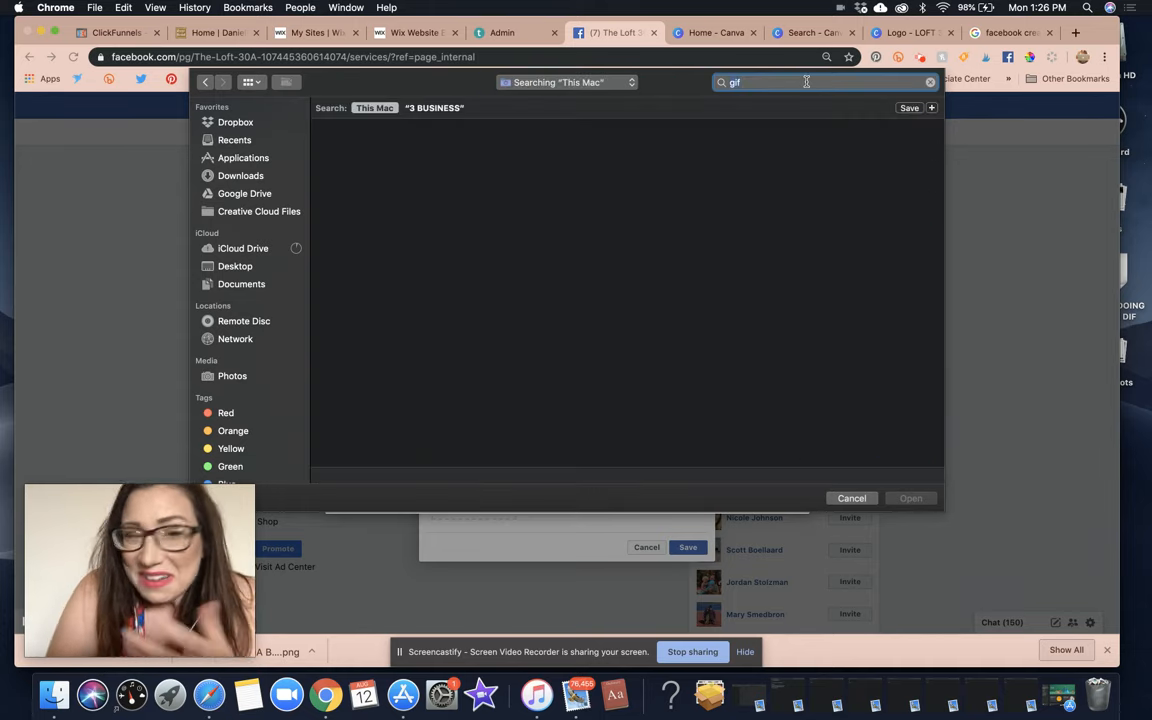
pyautogui.scroll(-10, 815, 268)
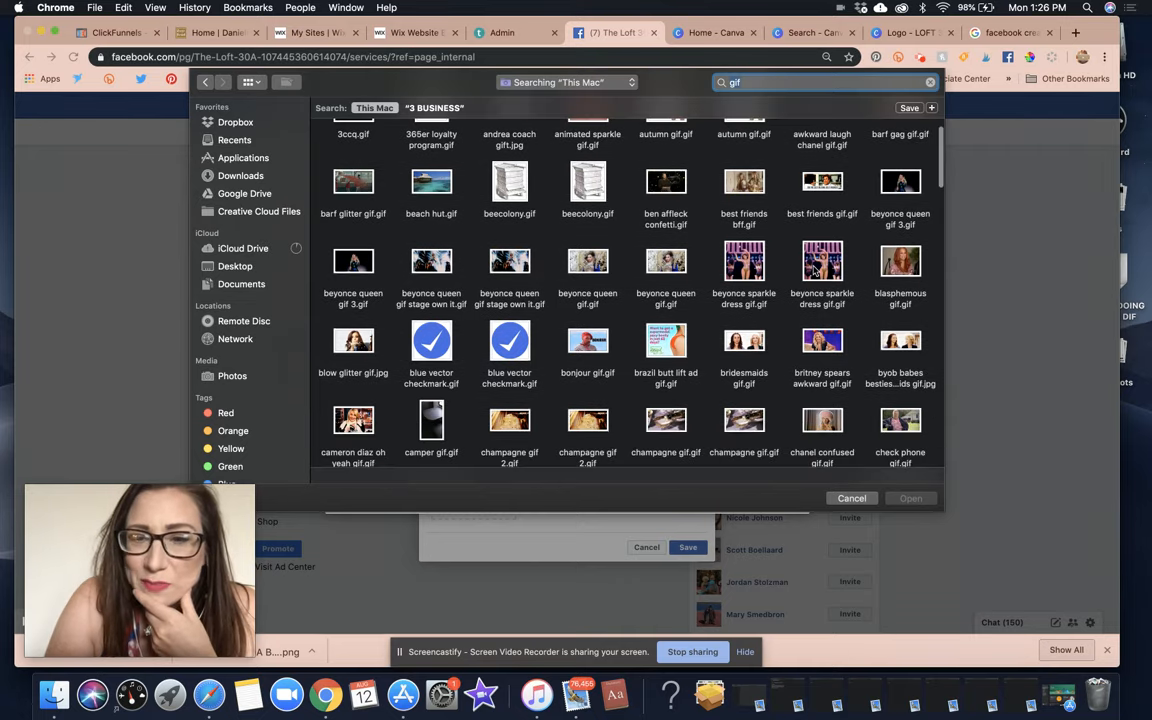
pyautogui.doubleClick(666, 341)
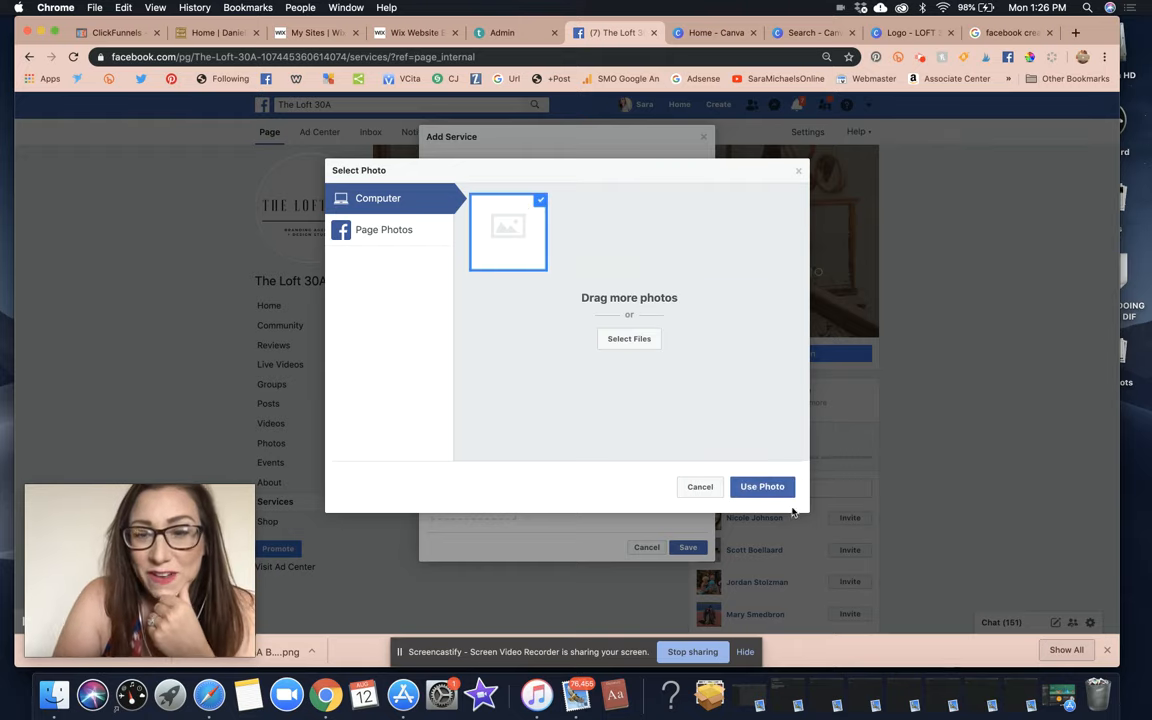
pyautogui.click(762, 487)
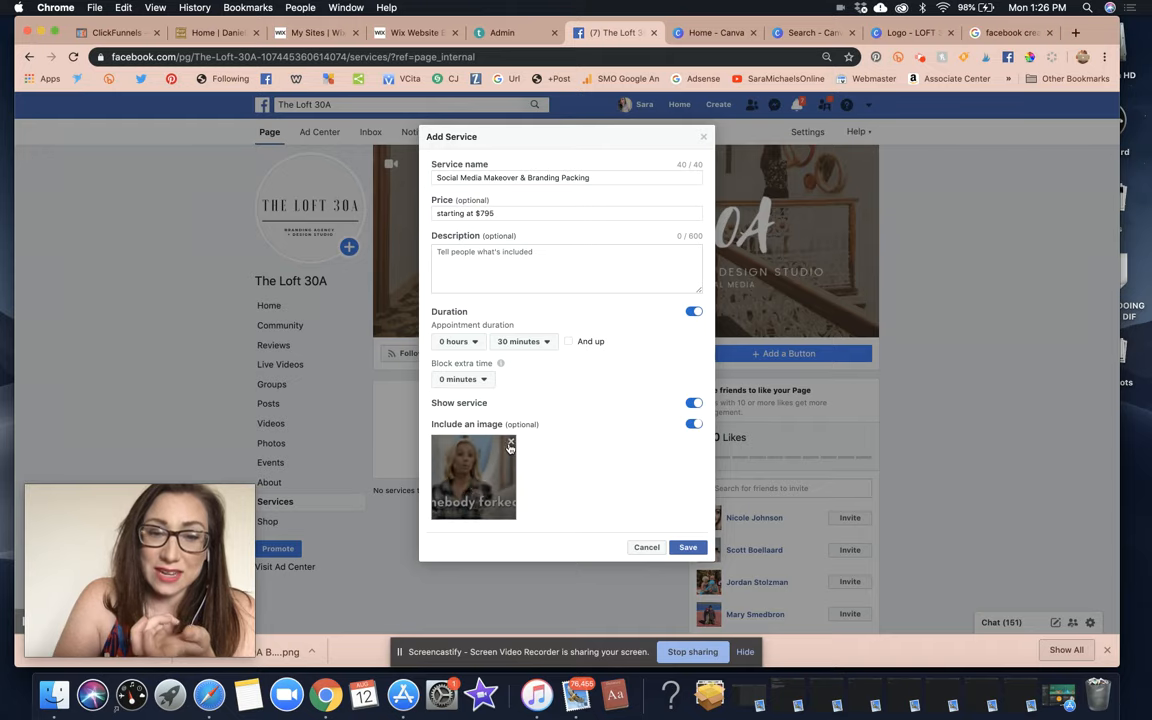
# Replace the GIF with the desk photo from the BECOME A WEBSITE DESIGNER folder.
pyautogui.click(510, 444)
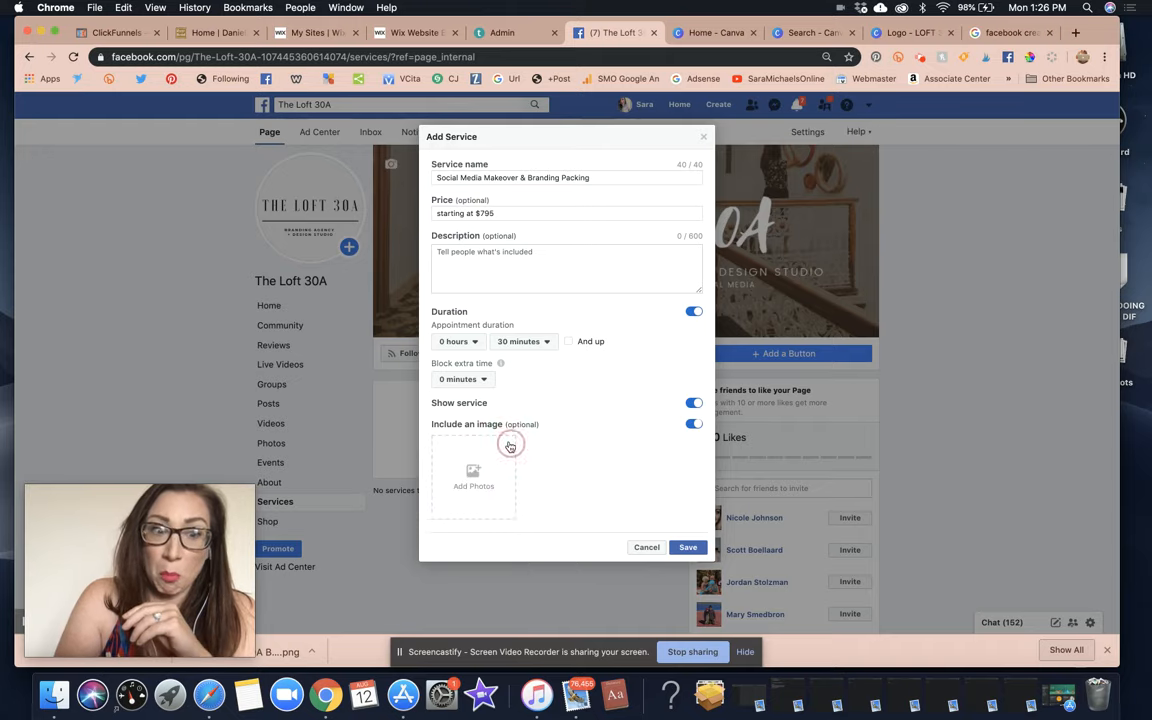
pyautogui.click(474, 476)
pyautogui.click(661, 378)
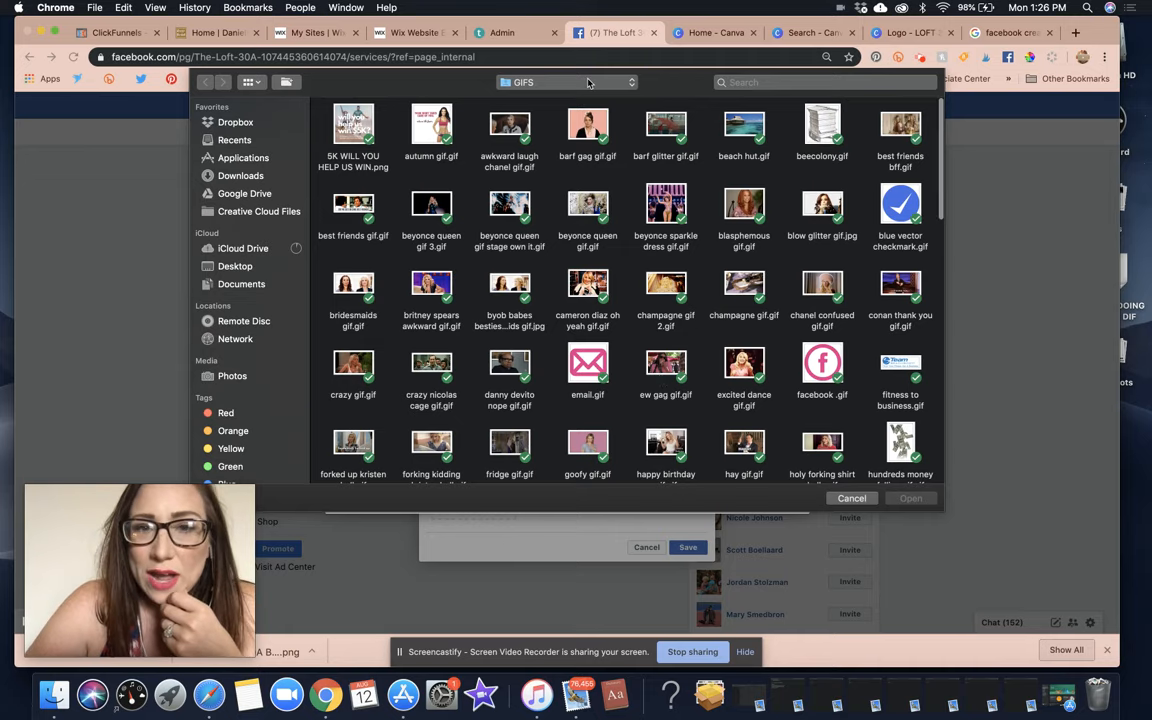
pyautogui.click(589, 82)
pyautogui.click(592, 228)
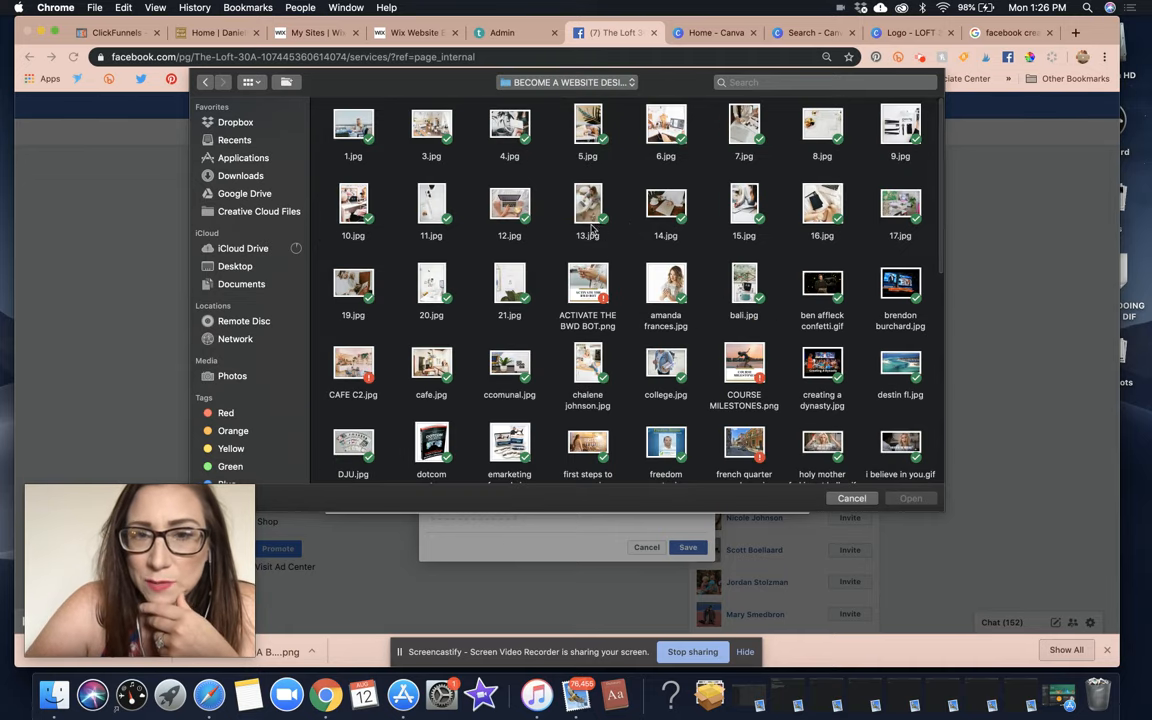
pyautogui.doubleClick(666, 200)
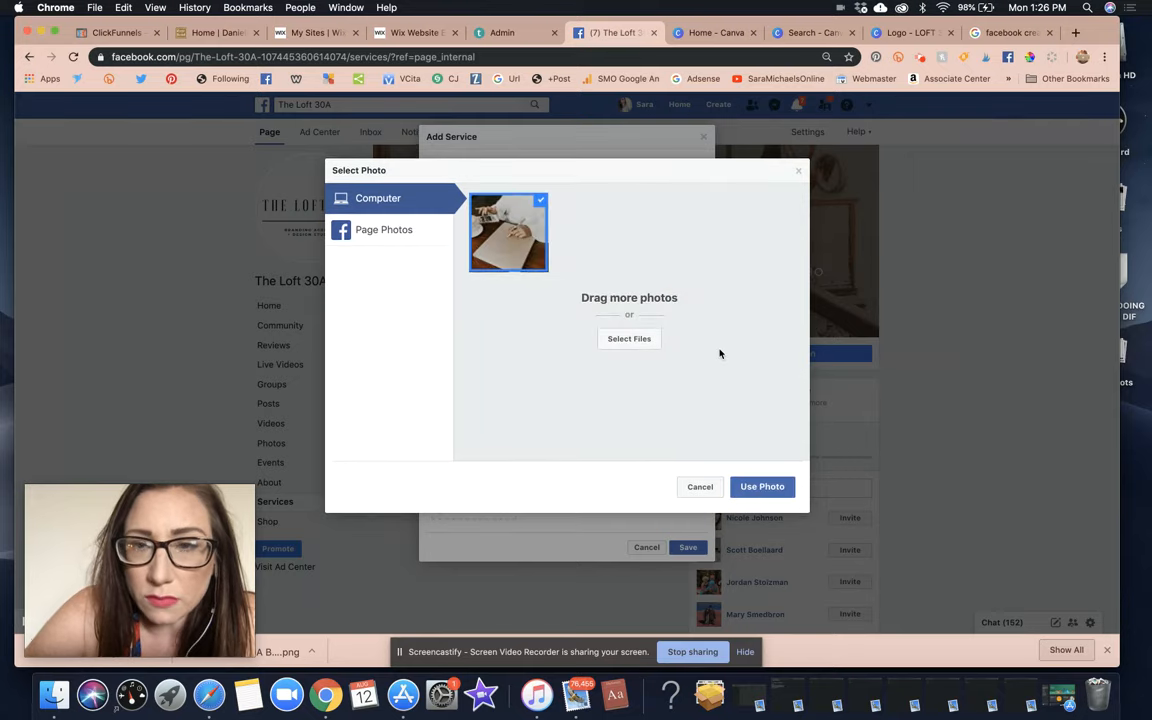
pyautogui.click(762, 486)
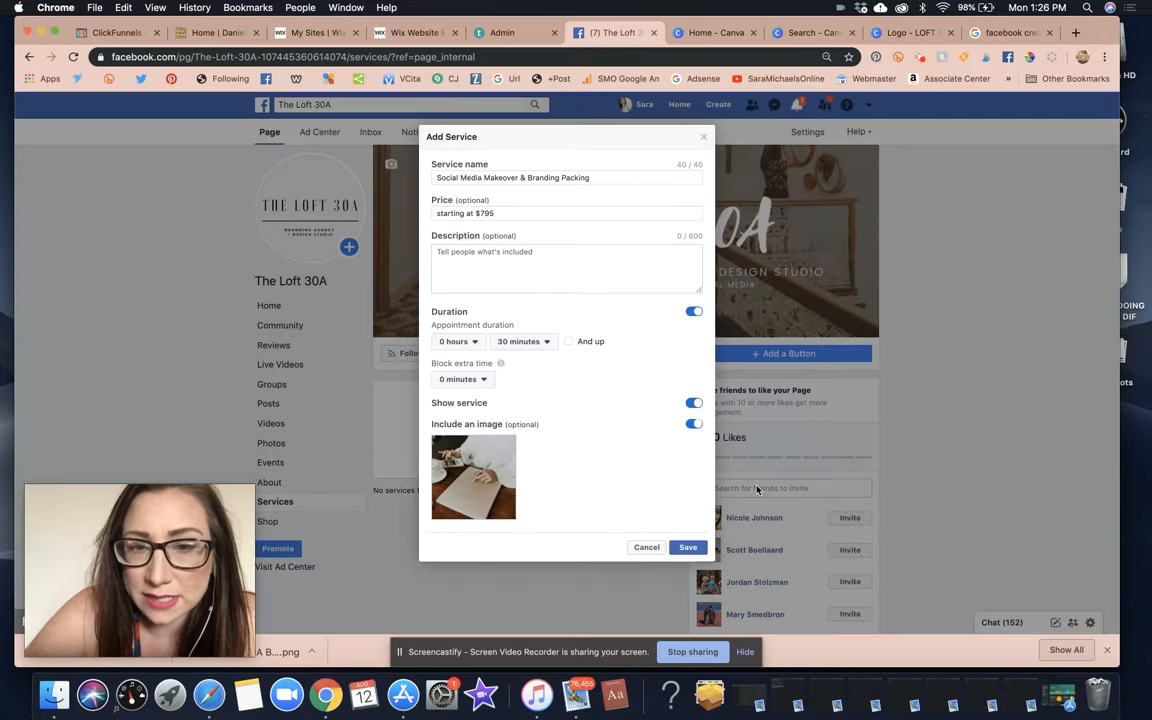
# Write the description 'to view more info about this service PLEASE VISIT: > >'.
pyautogui.click(562, 280)
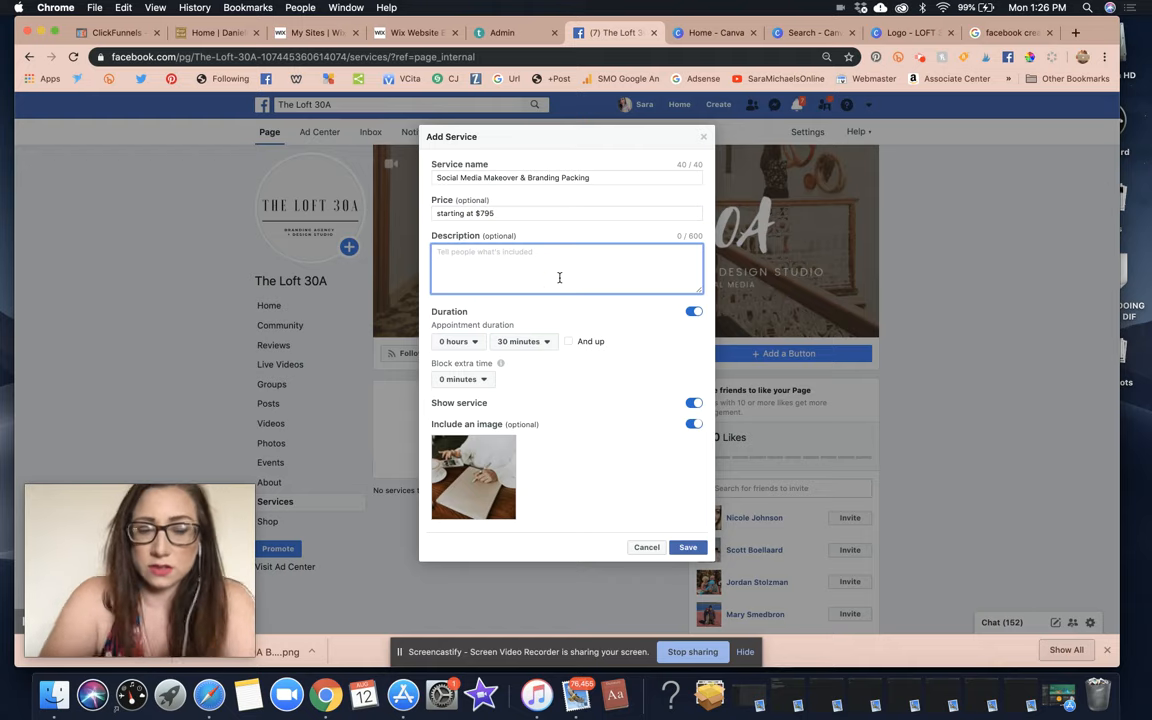
pyautogui.write('t')
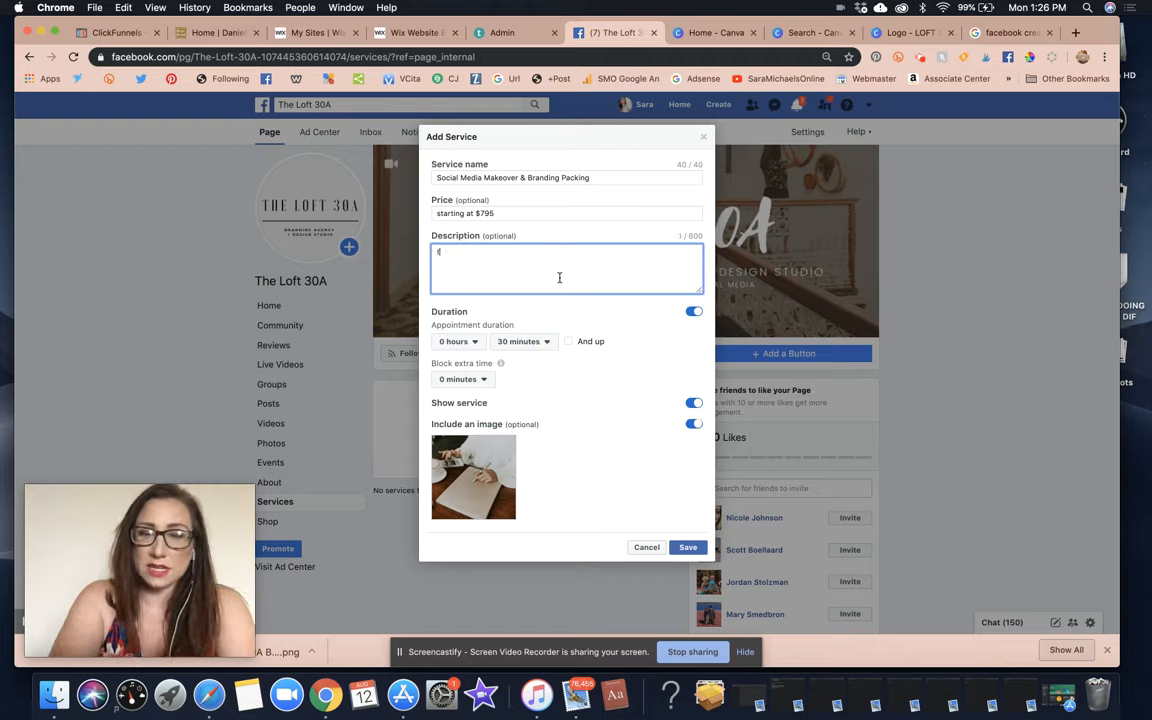
pyautogui.write('o book this service:')
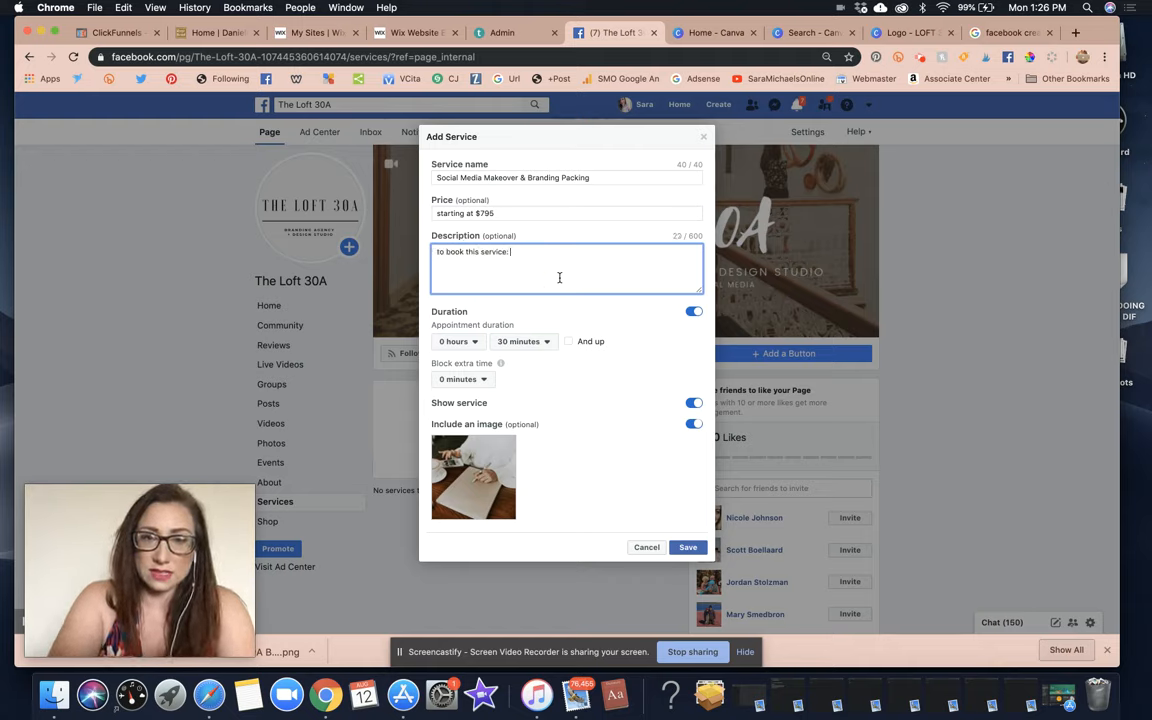
pyautogui.press('Return')
pyautogui.write('please')
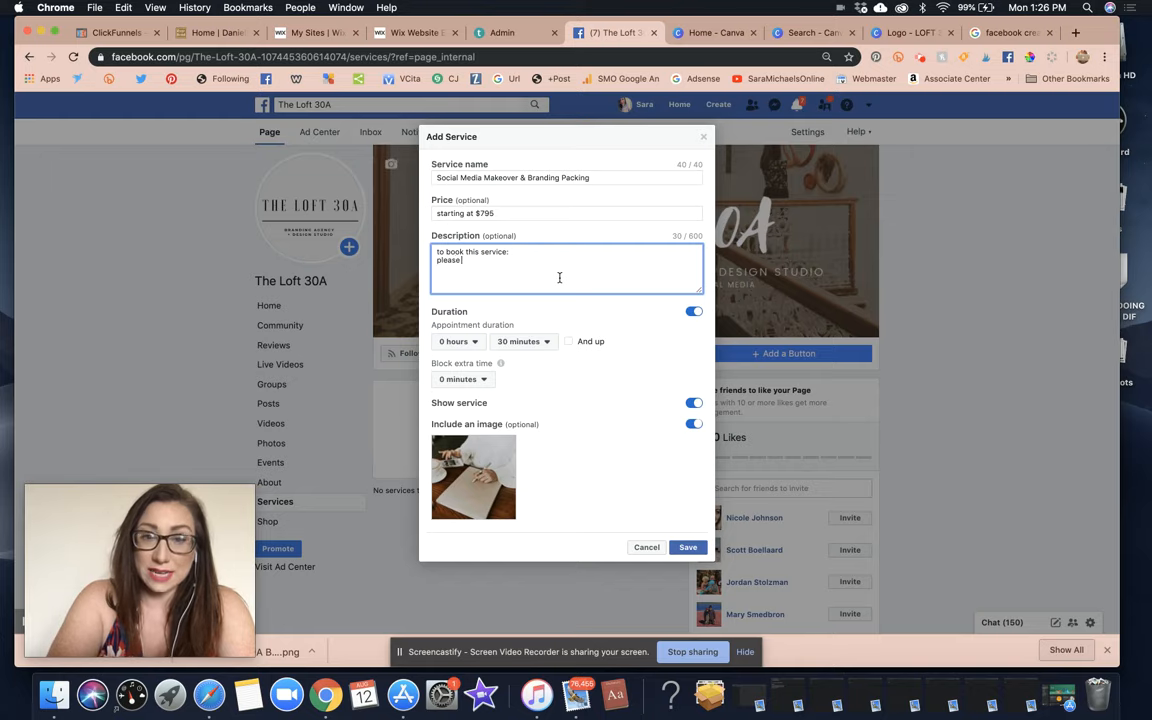
pyautogui.write(' VISIT:')
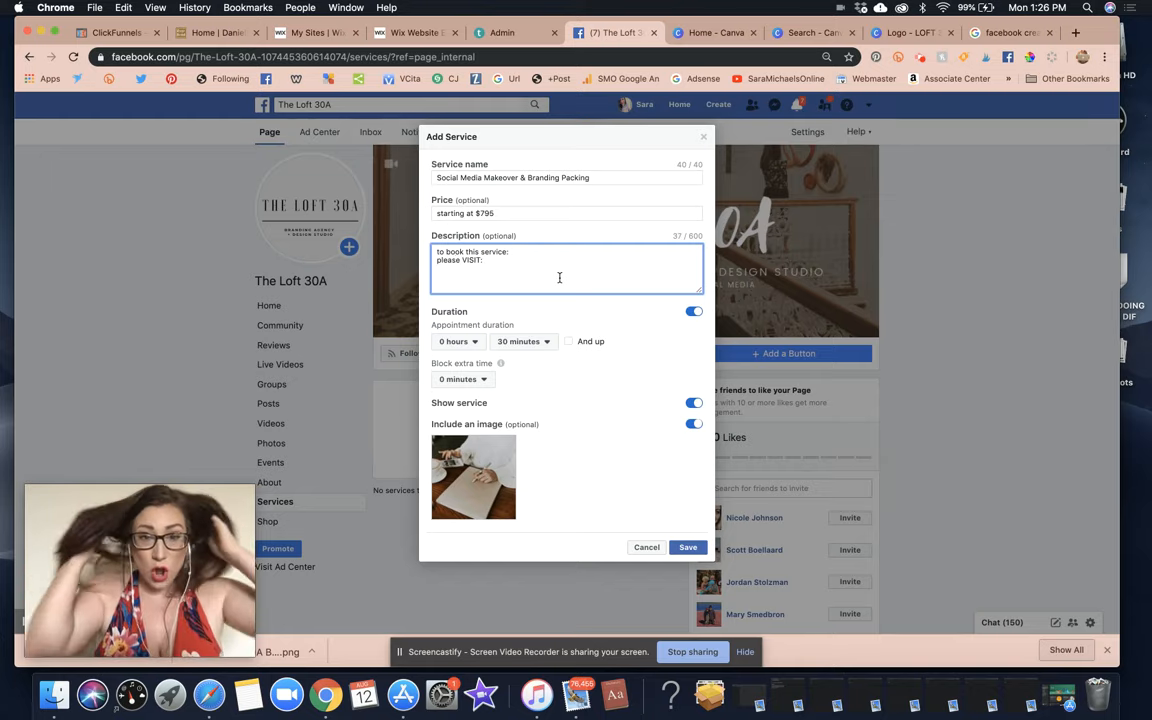
pyautogui.click(507, 210)
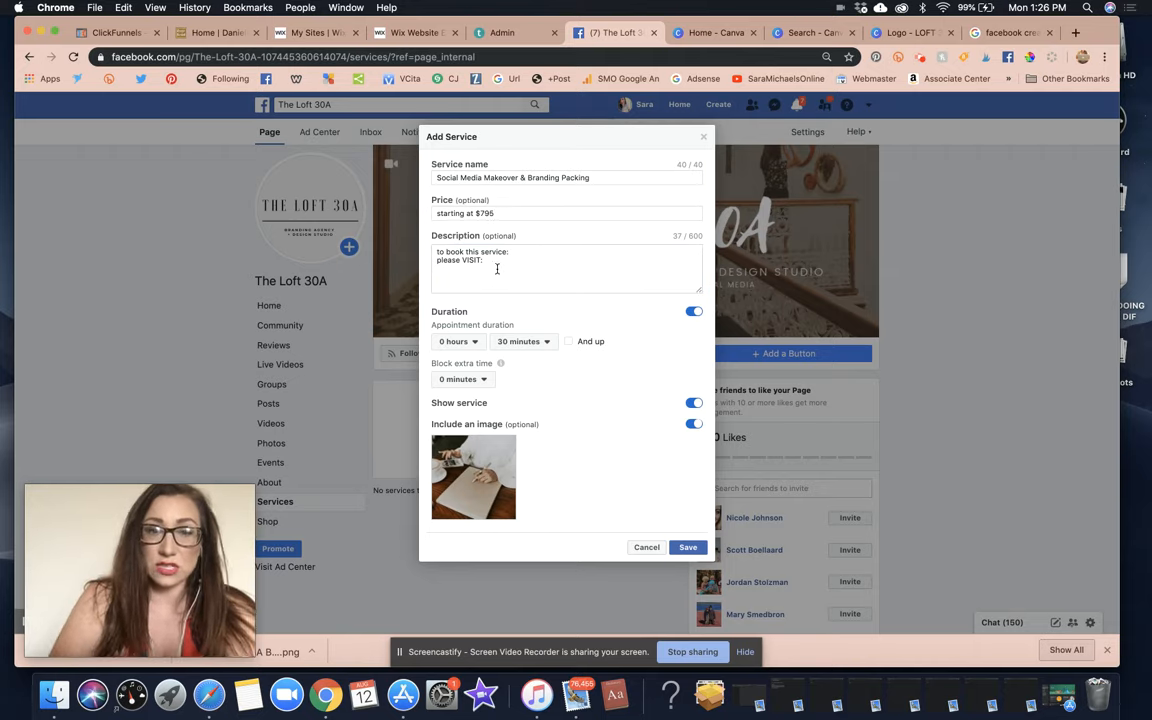
pyautogui.moveTo(496, 269); pyautogui.dragTo(427, 249)
pyautogui.press('BackSpace')
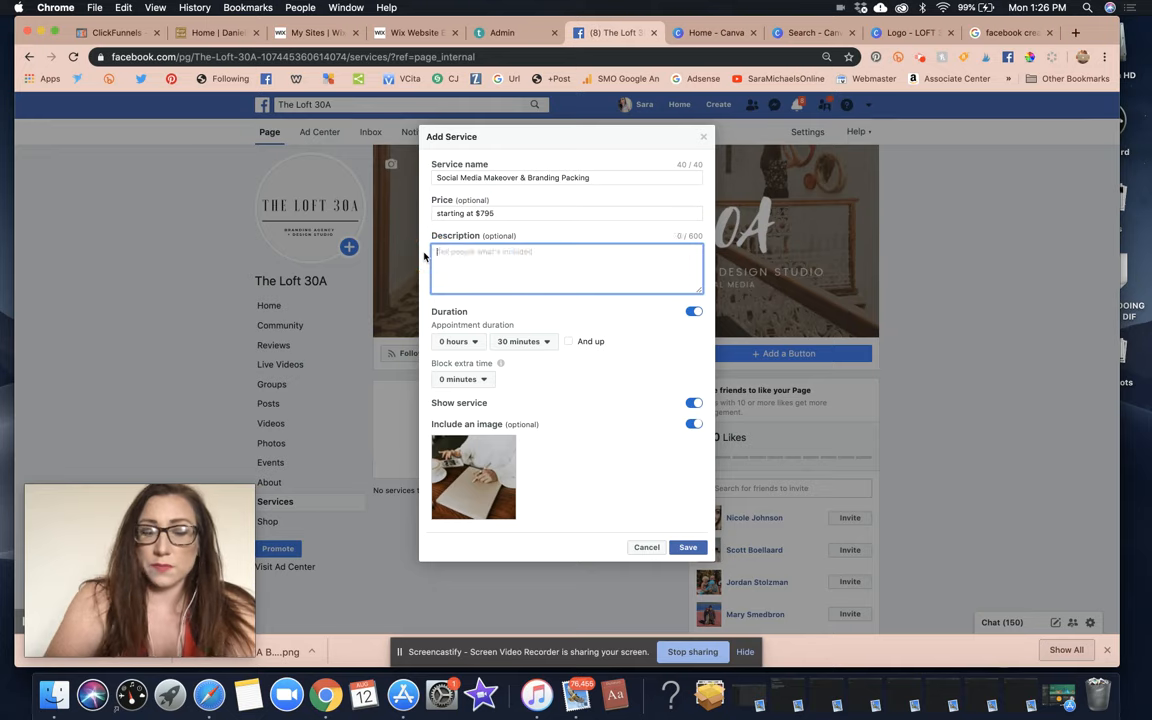
pyautogui.write('to view mor ein')
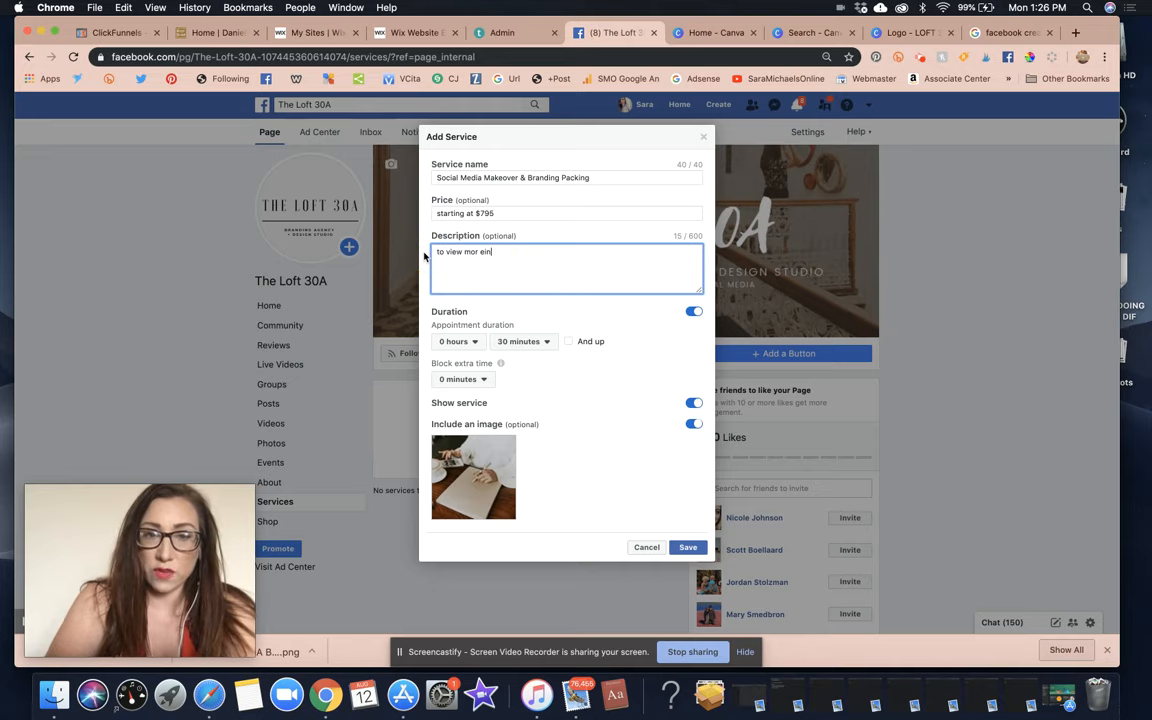
pyautogui.write('fo about thi')
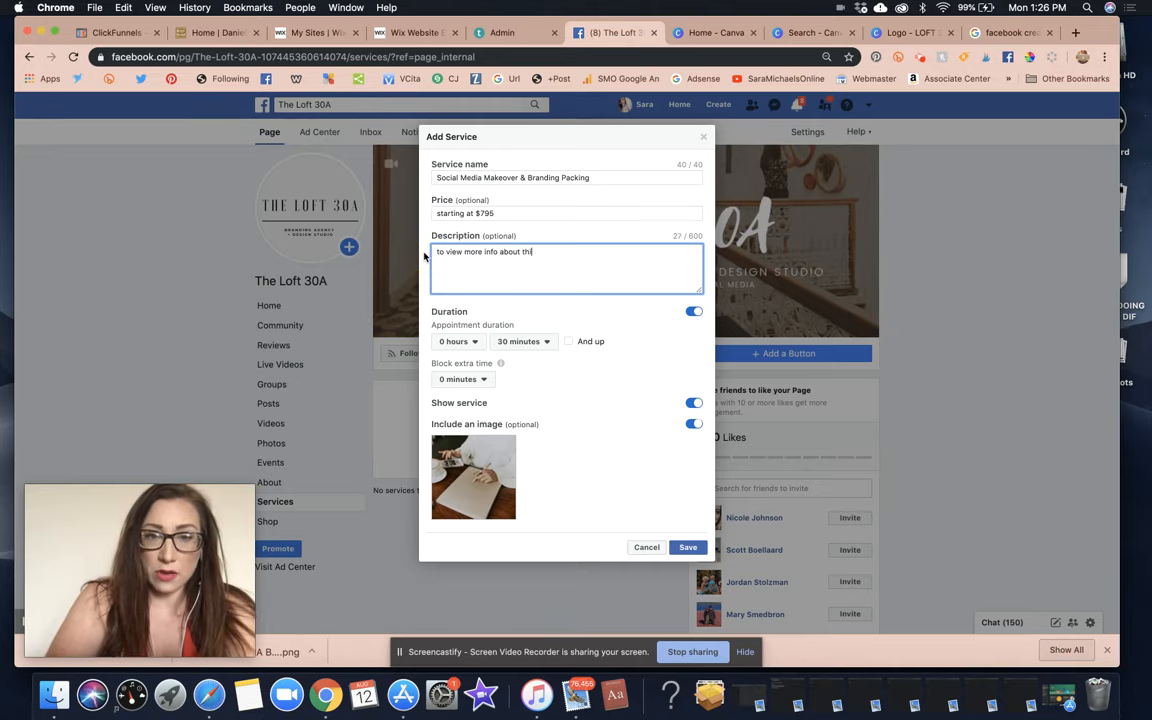
pyautogui.write('s service ')
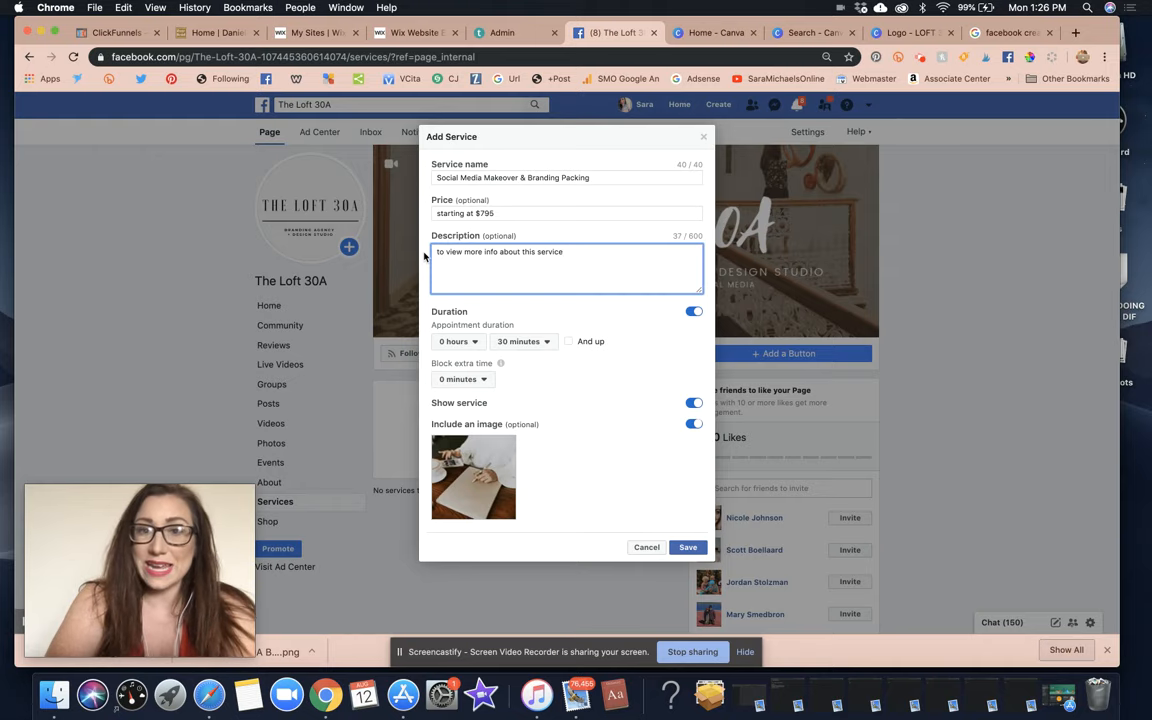
pyautogui.write('PLEASE VISIT')
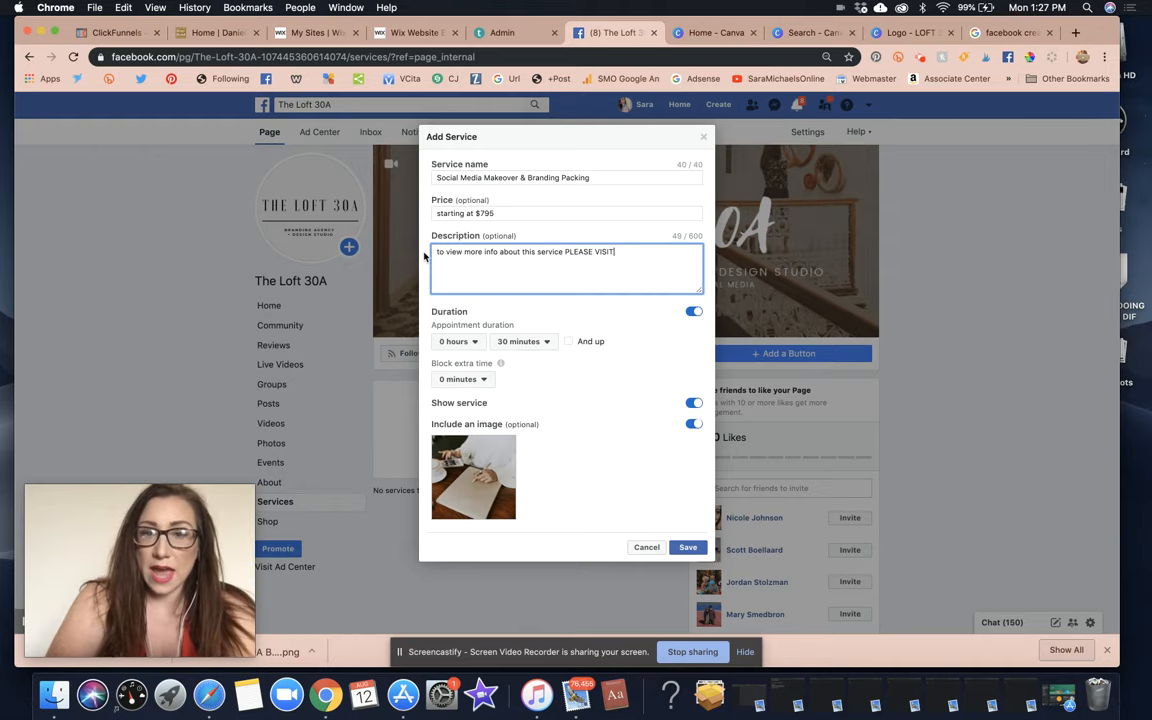
pyautogui.write(':')
pyautogui.press('Return')
pyautogui.write('> >')
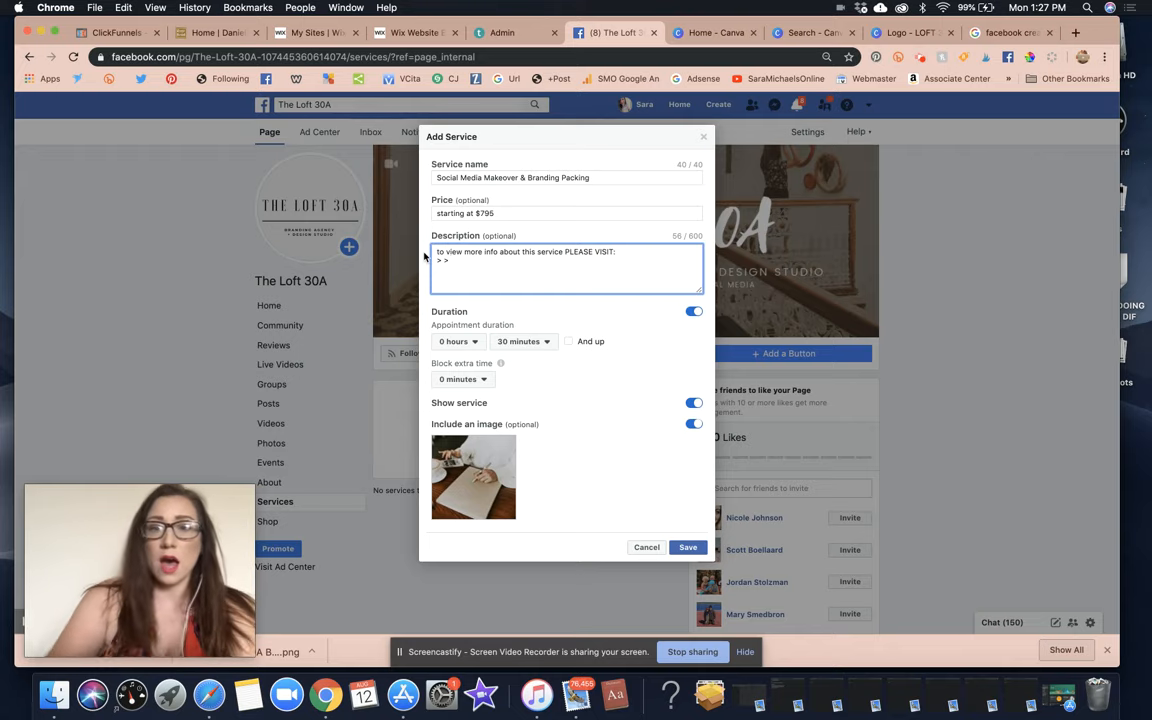
pyautogui.click(492, 215)
pyautogui.press('super+a')
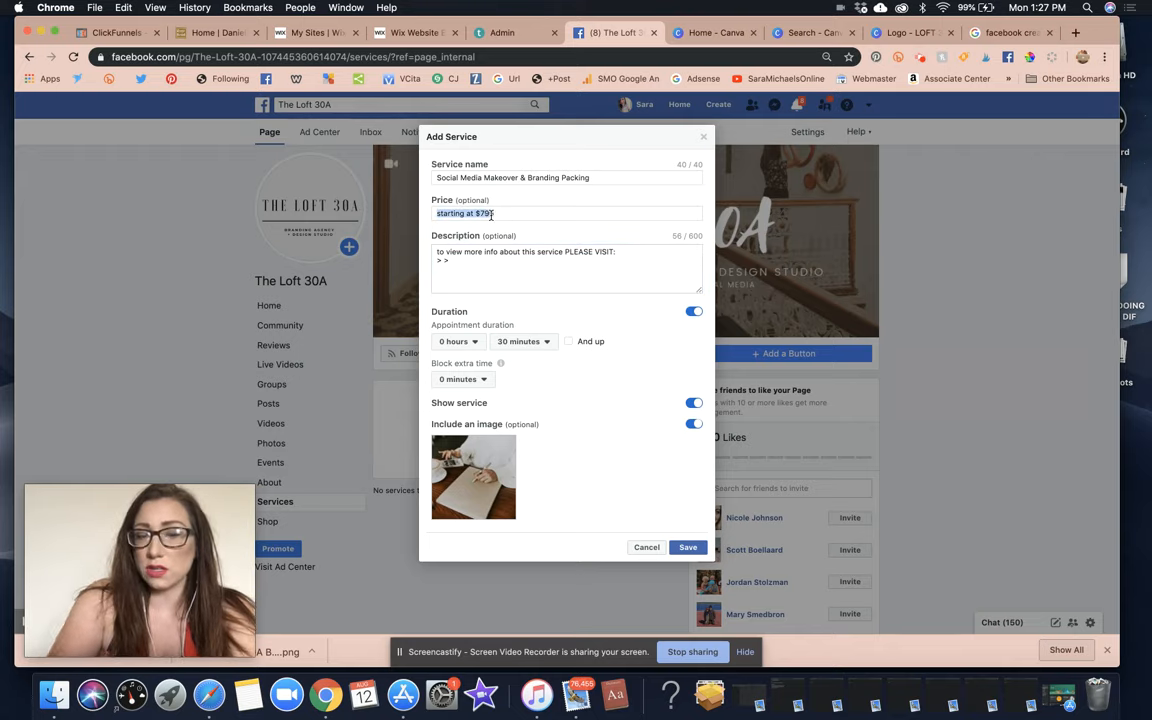
pyautogui.press('BackSpace')
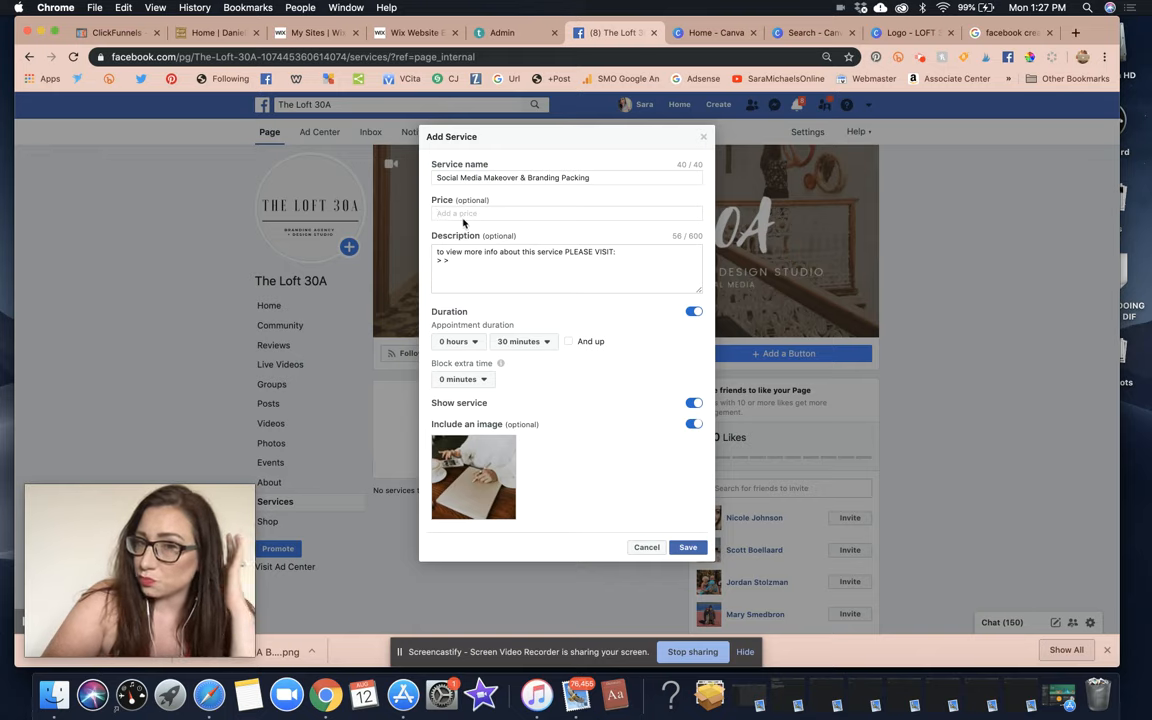
pyautogui.click(466, 268)
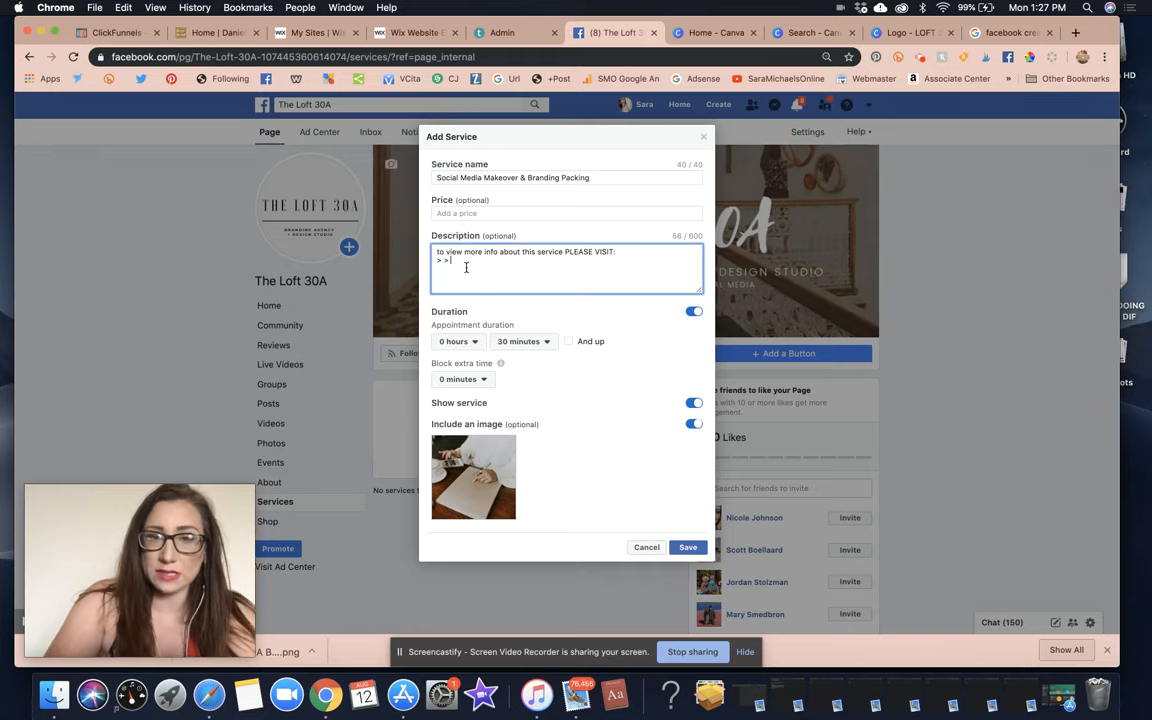
pyautogui.write('www')
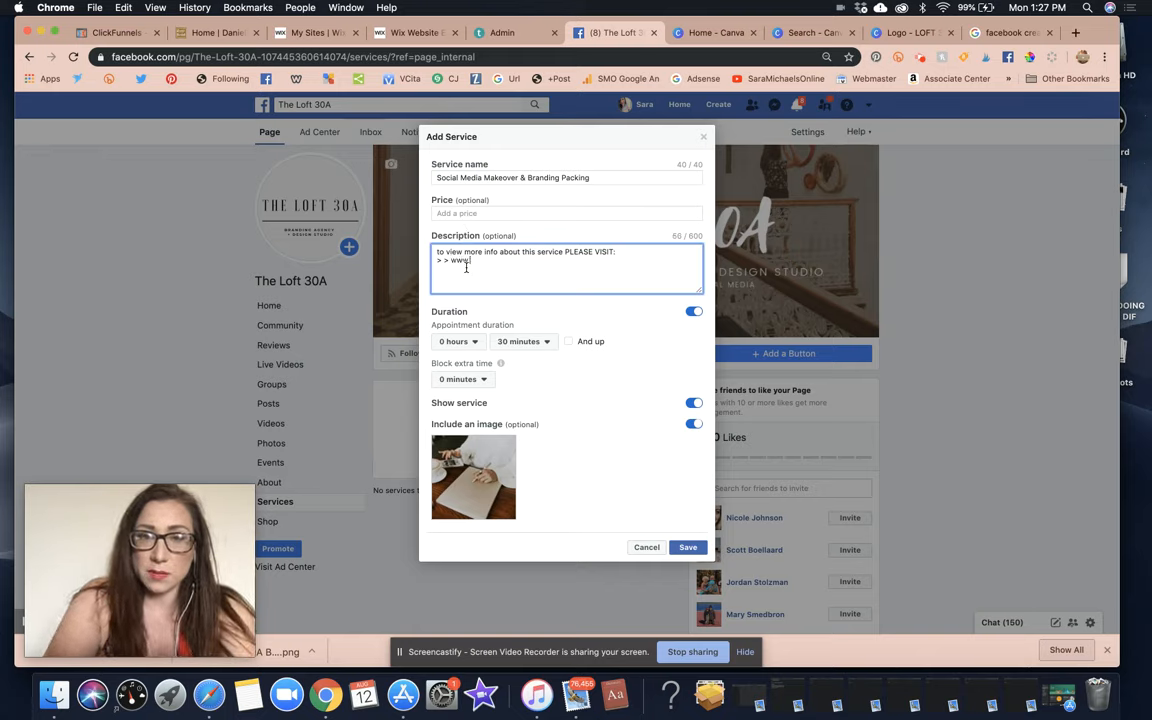
pyautogui.write('.theloft30a.com')
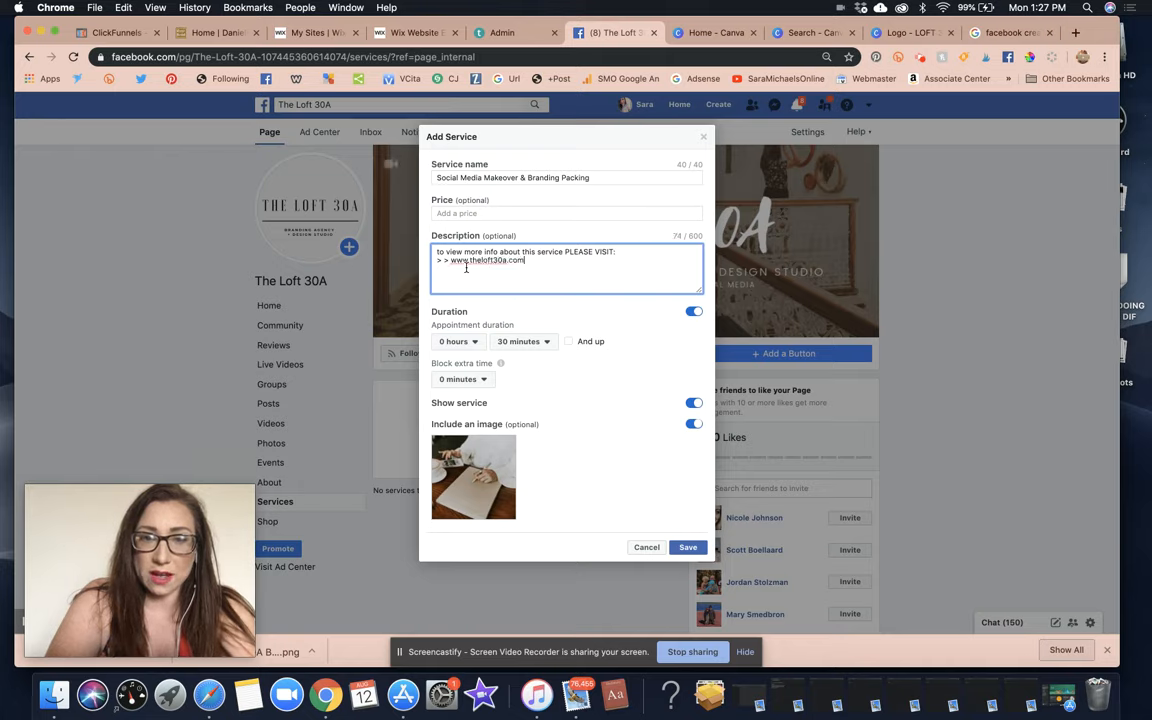
pyautogui.write('/')
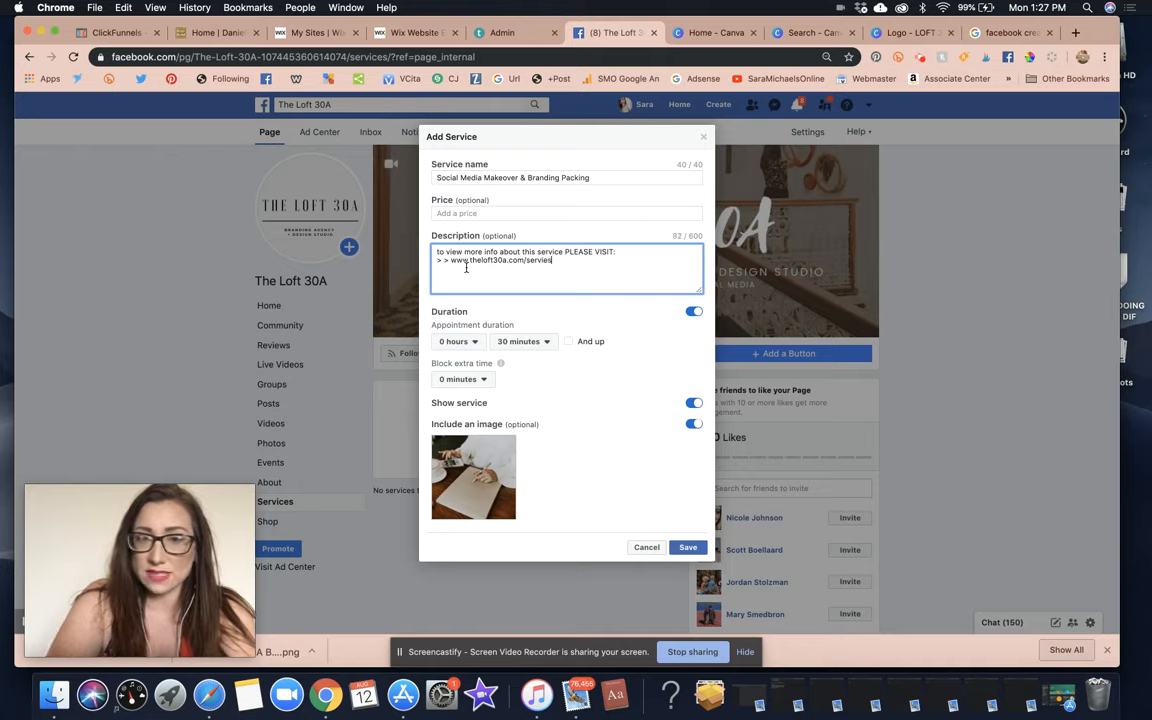
pyautogui.write('services')
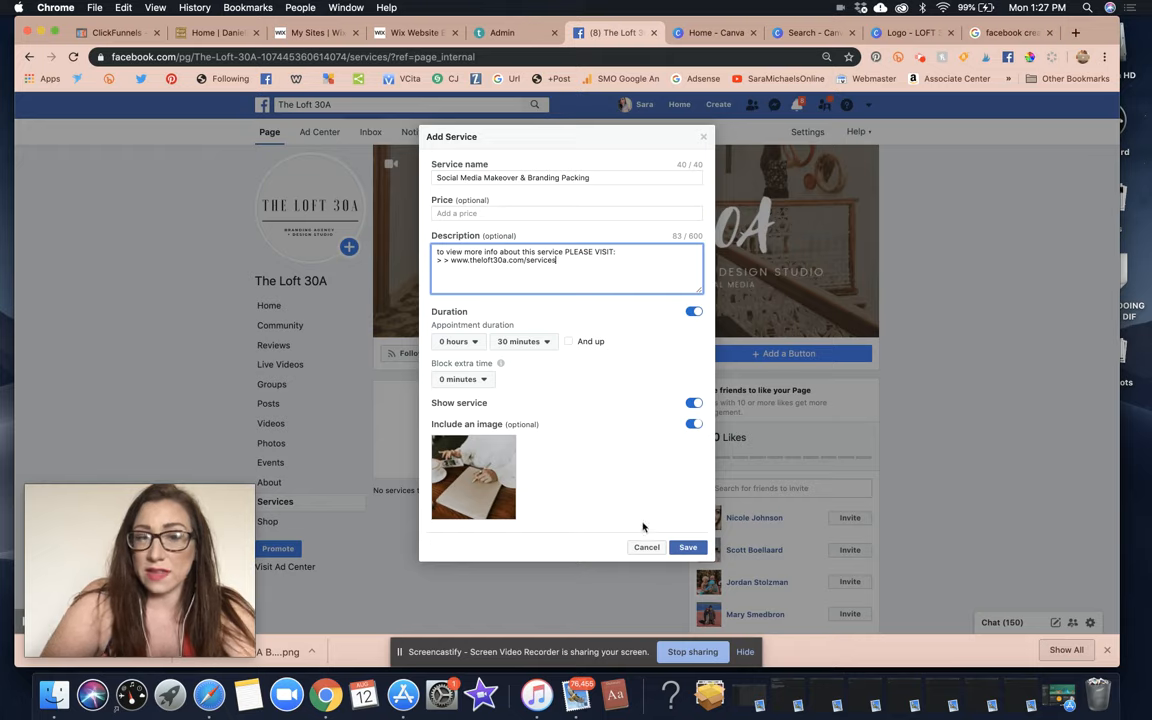
pyautogui.click(690, 548)
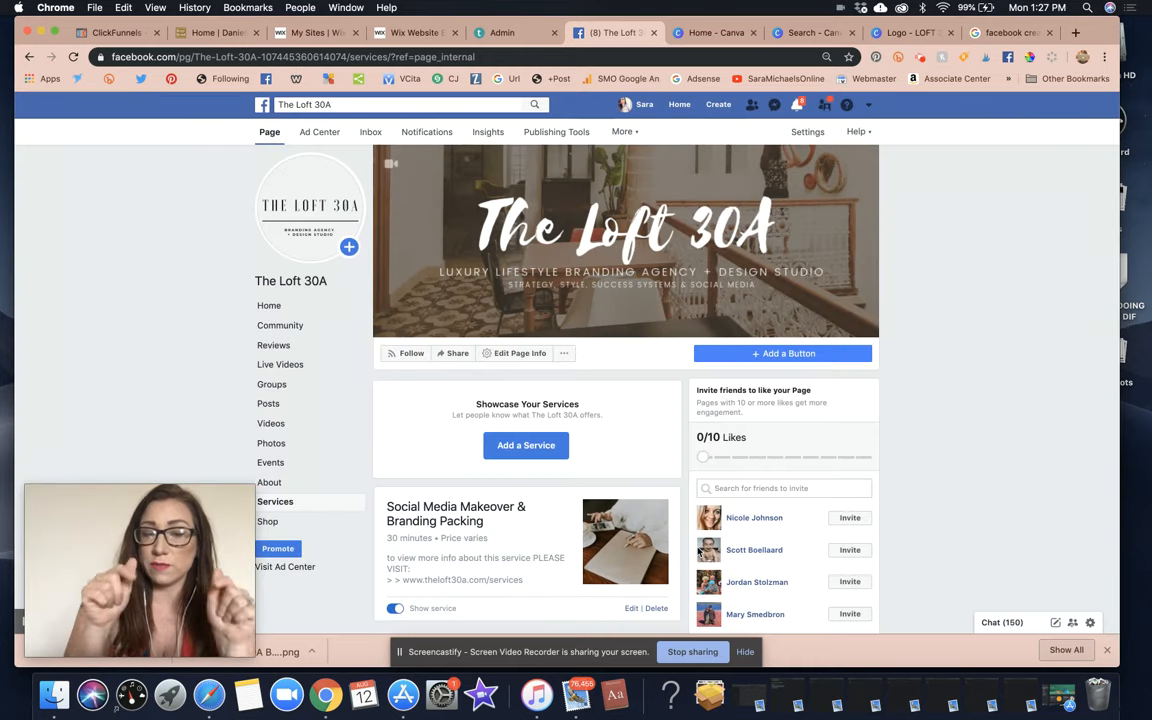
# Scroll down to review the saved Social Media Makeover service card.
pyautogui.scroll(-2, 585, 555)
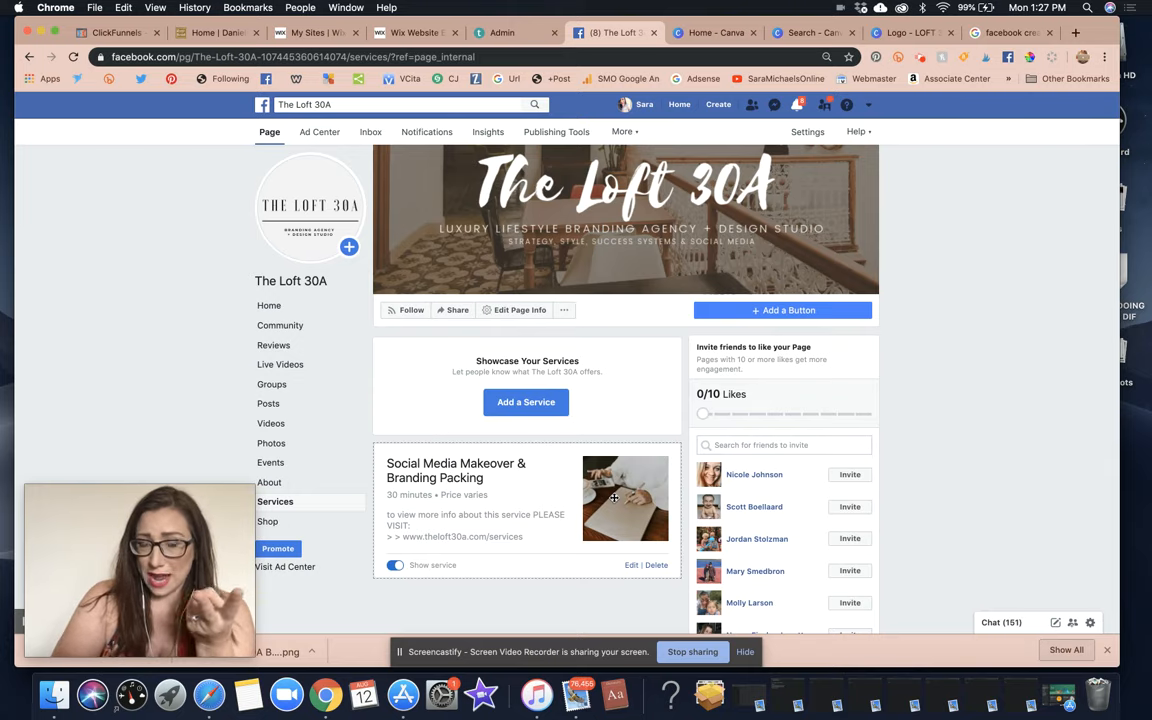
# Start another service named 'Social Media Takeover 30 Days - 3 Months'.
pyautogui.click(522, 404)
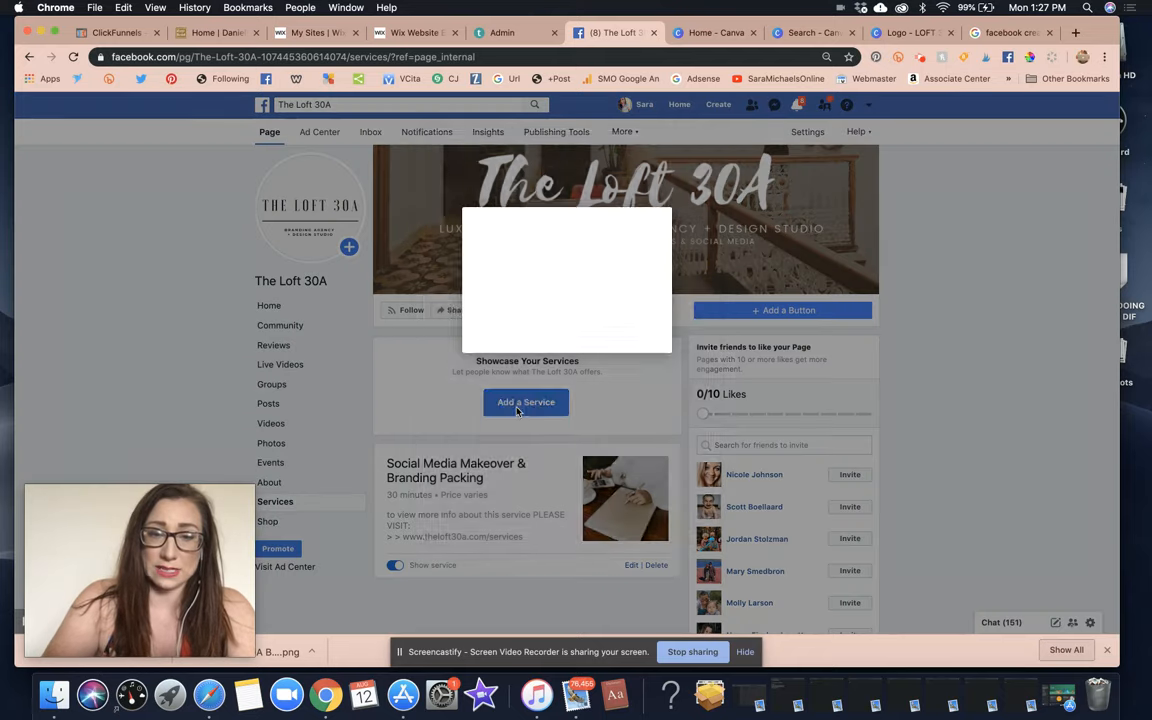
pyautogui.click(472, 177)
pyautogui.write('Social Media Takeover')
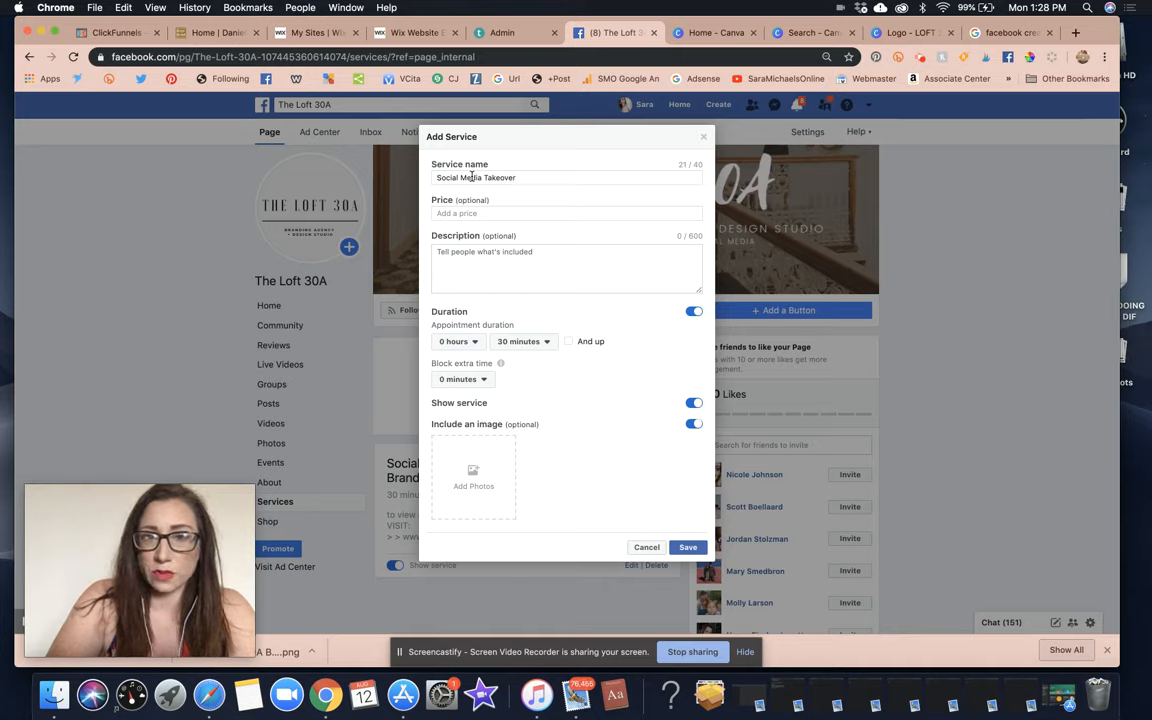
pyautogui.write('Months)')
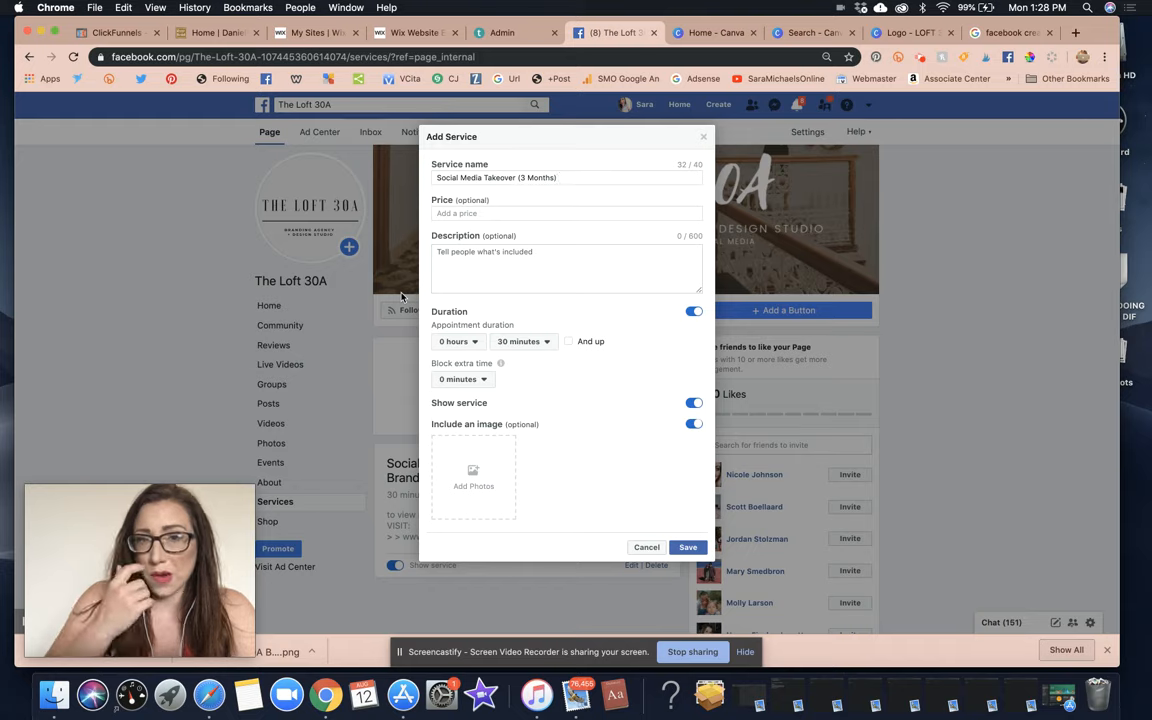
pyautogui.tripleClick(545, 175)
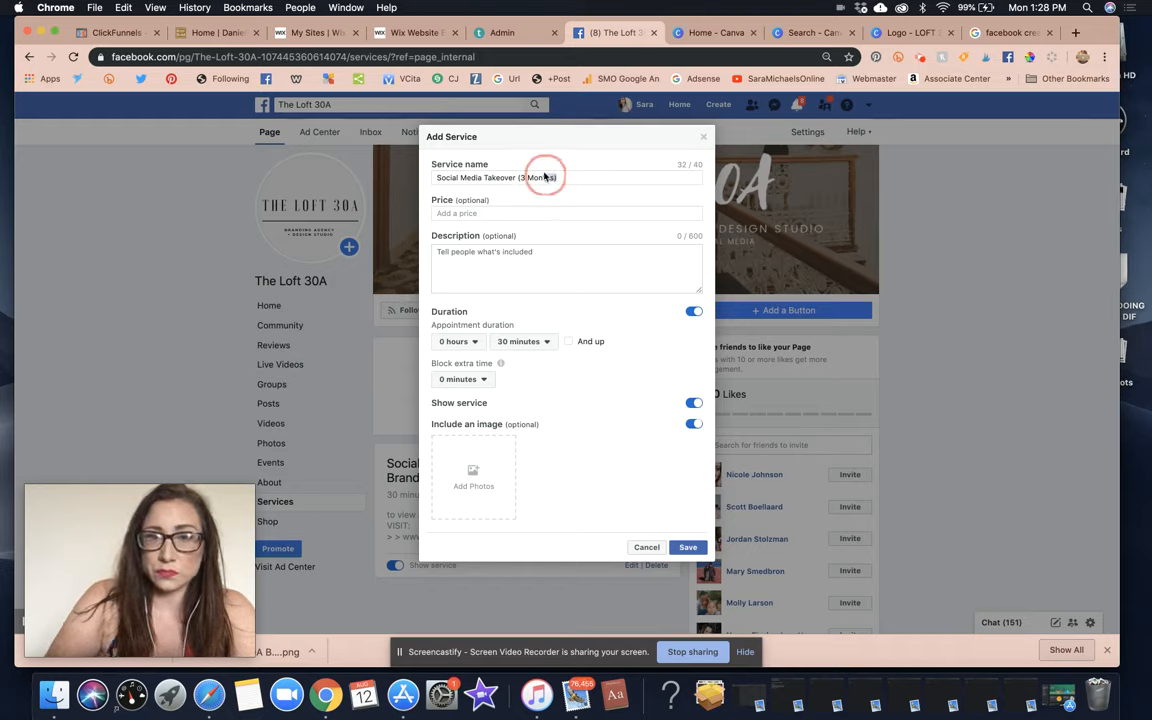
pyautogui.click(566, 176)
pyautogui.press('BackSpace')
pyautogui.press('BackSpace')
pyautogui.press('BackSpace')
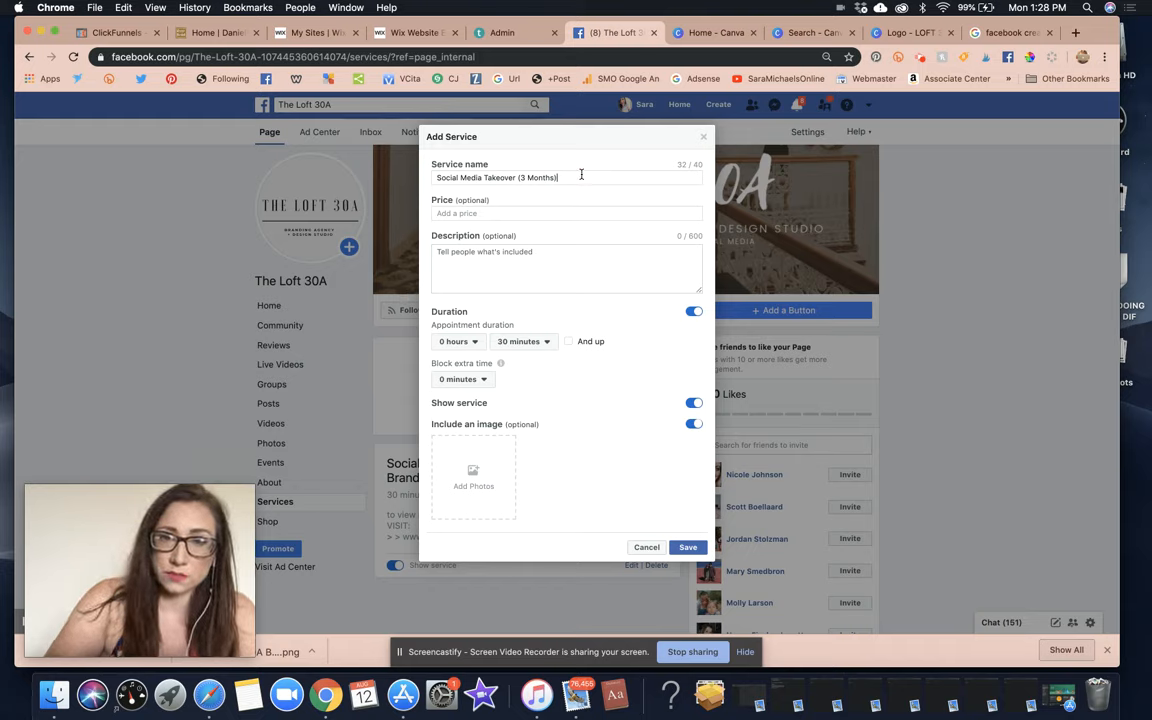
pyautogui.press('BackSpace')
pyautogui.press('BackSpace')
pyautogui.press('BackSpace')
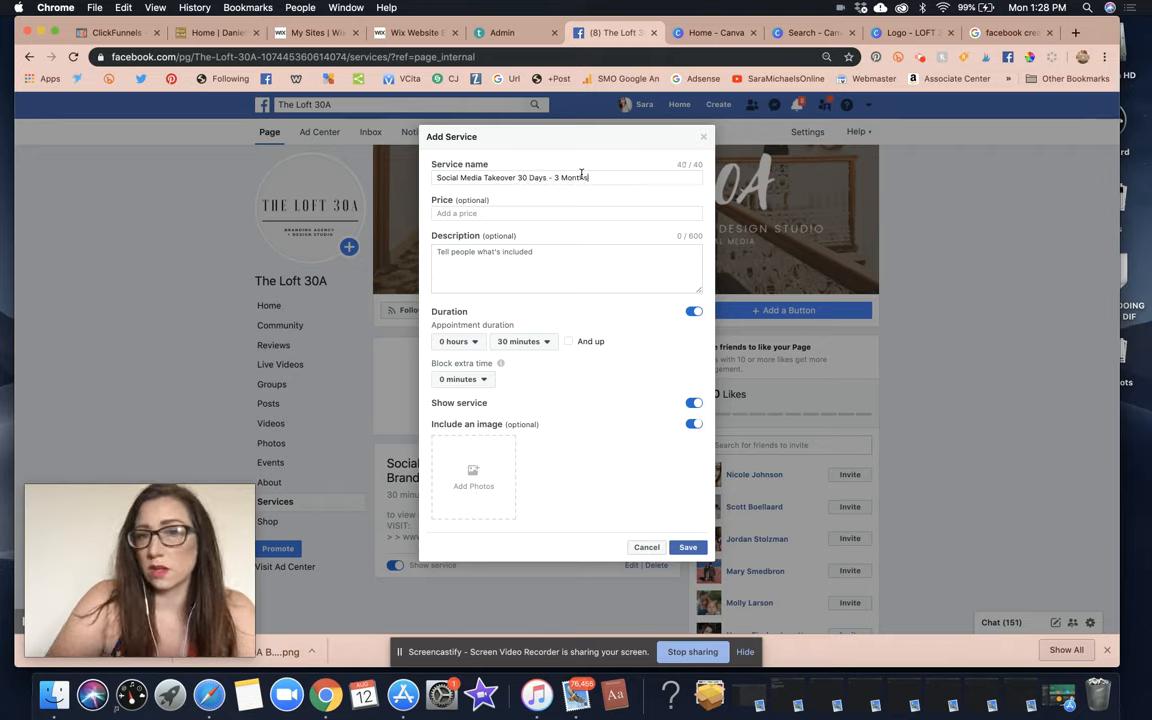
# Write a description pointing readers to theloft30a.com/services for more information.
pyautogui.click(526, 268)
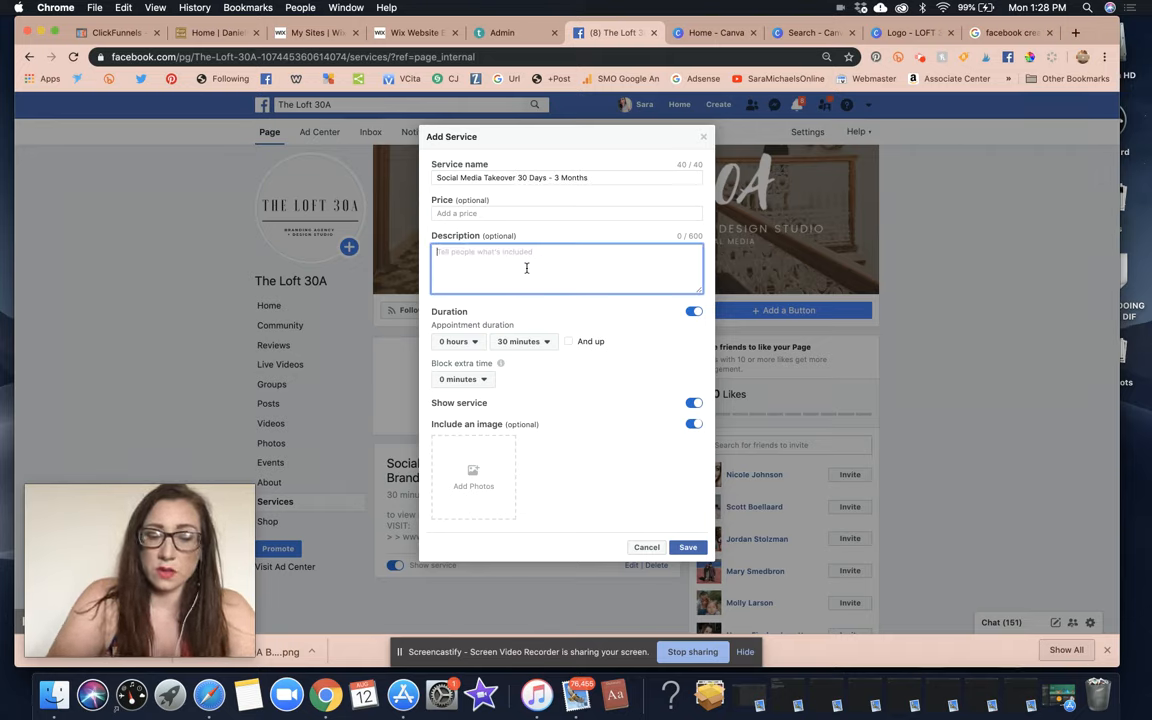
pyautogui.write('to viw mor')
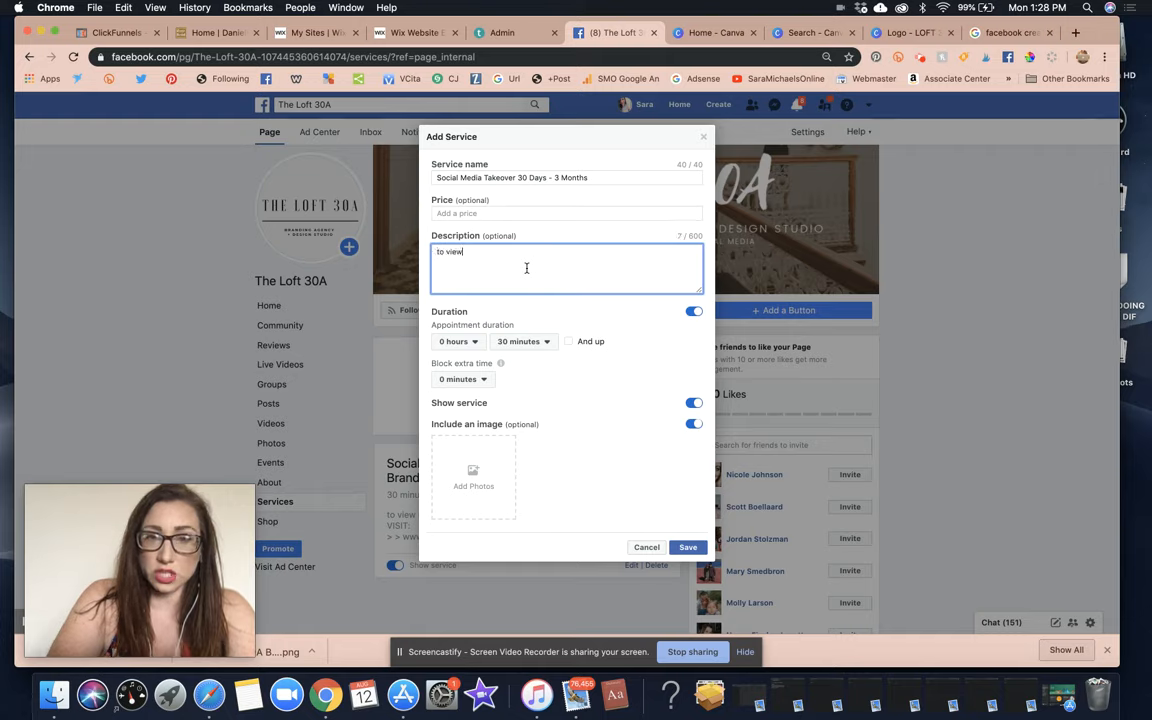
pyautogui.write(' more informationa bot')
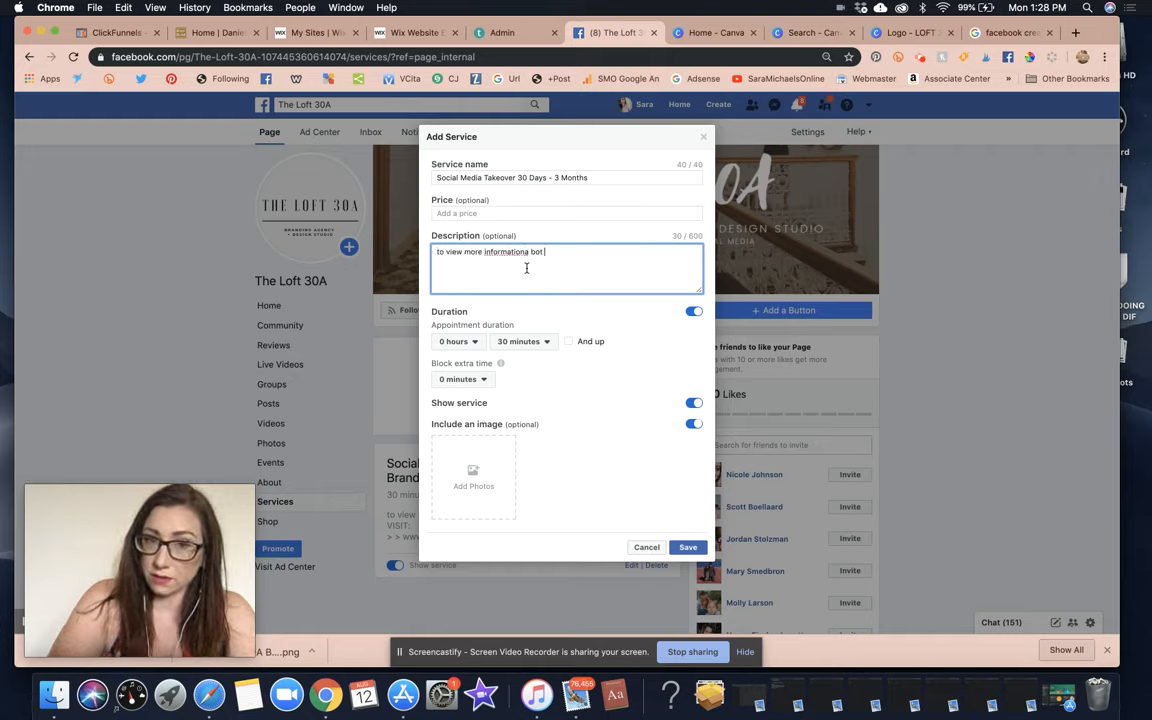
pyautogui.press('BackSpace')
pyautogui.press('BackSpace')
pyautogui.press('BackSpace')
pyautogui.write('; plesae cli')
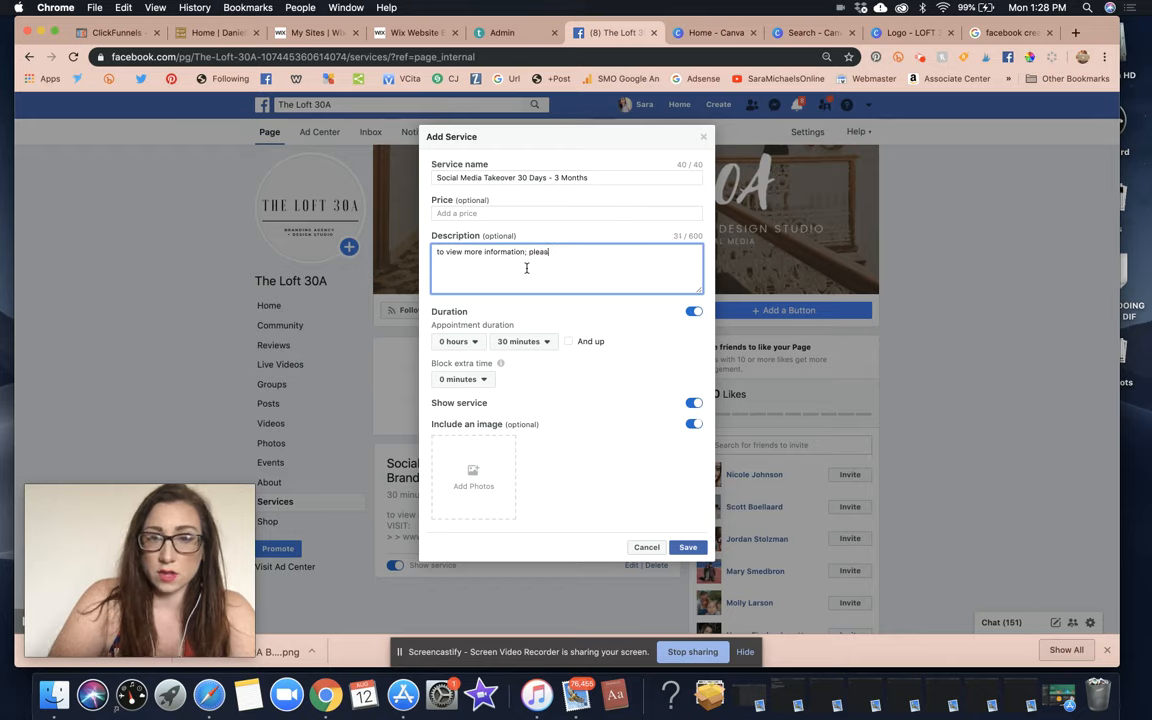
pyautogui.write('view this service at:')
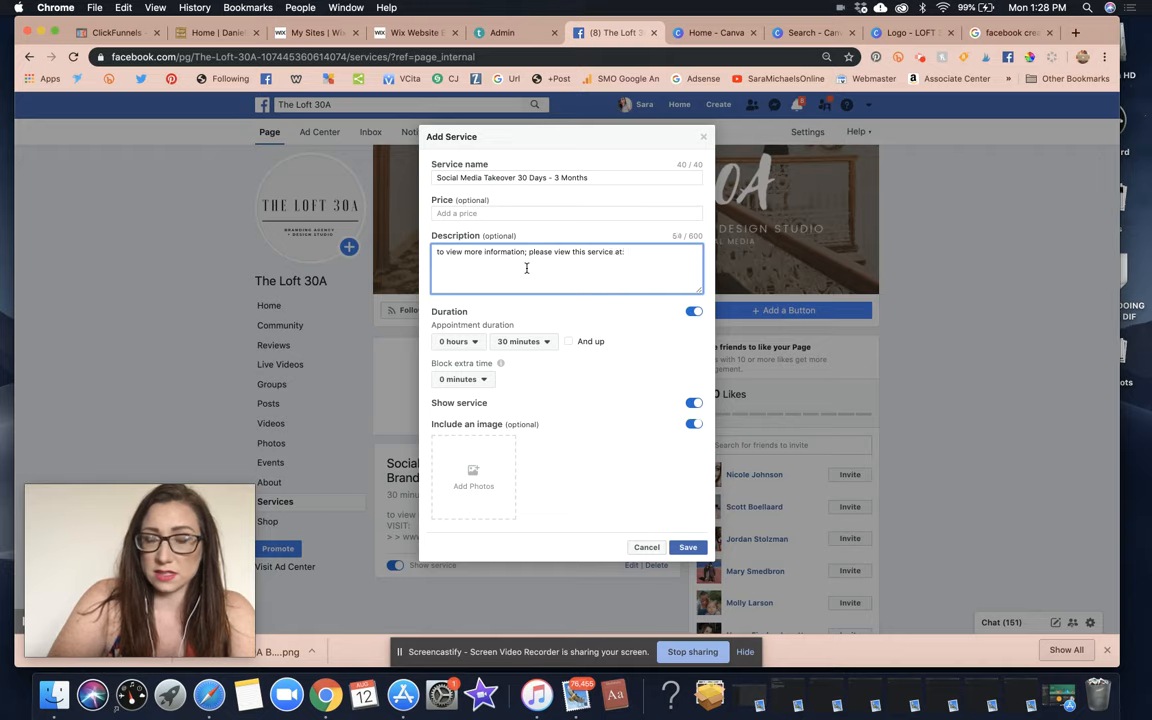
pyautogui.press('BackSpace')
pyautogui.press('BackSpace')
pyautogui.press('BackSpace')
pyautogui.press('BackSpace')
pyautogui.press('BackSpace')
pyautogui.press('BackSpace')
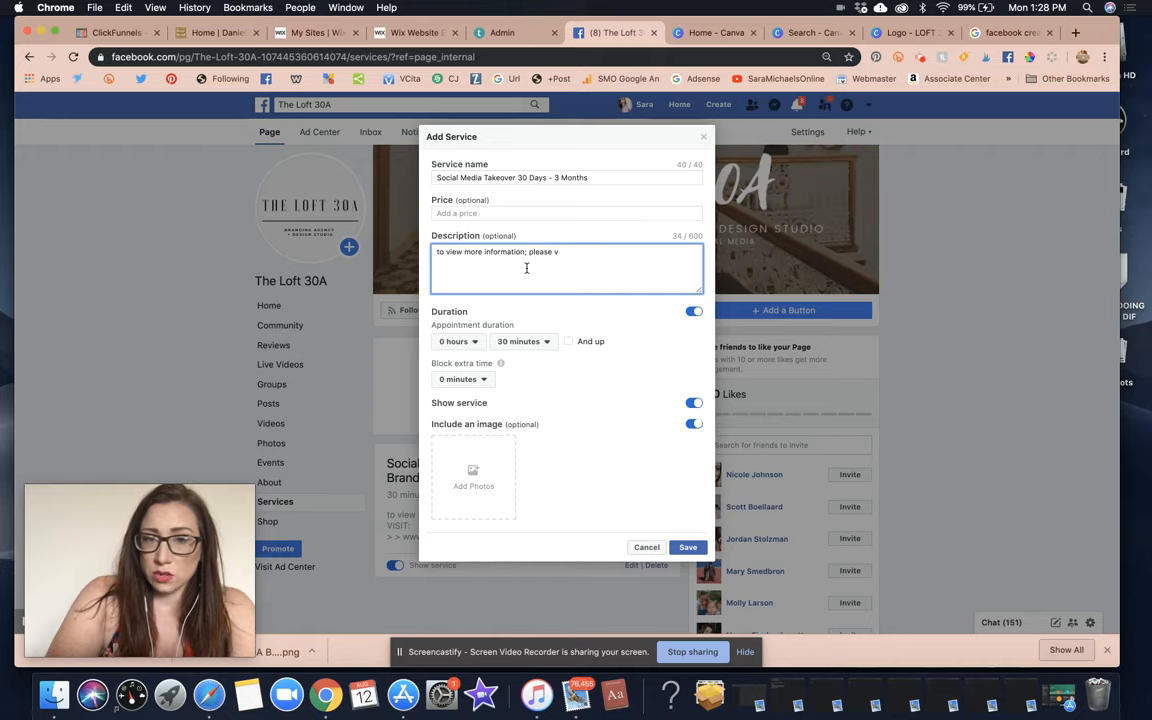
pyautogui.write('click')
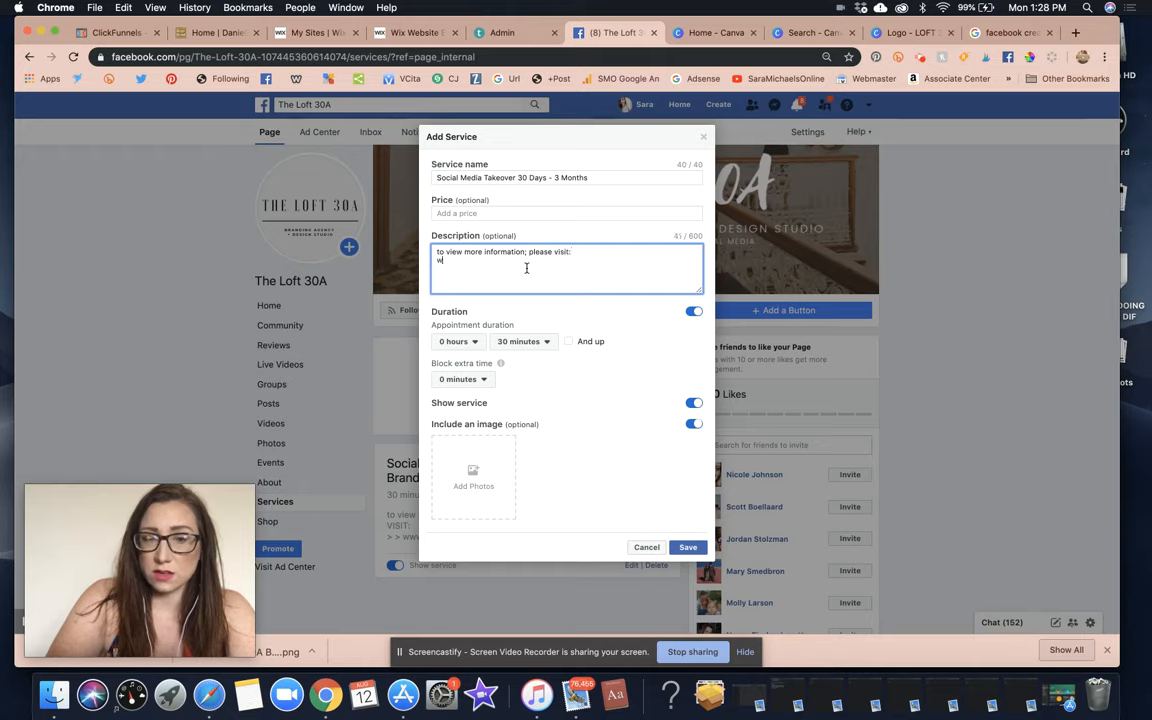
pyautogui.write('heloft30')
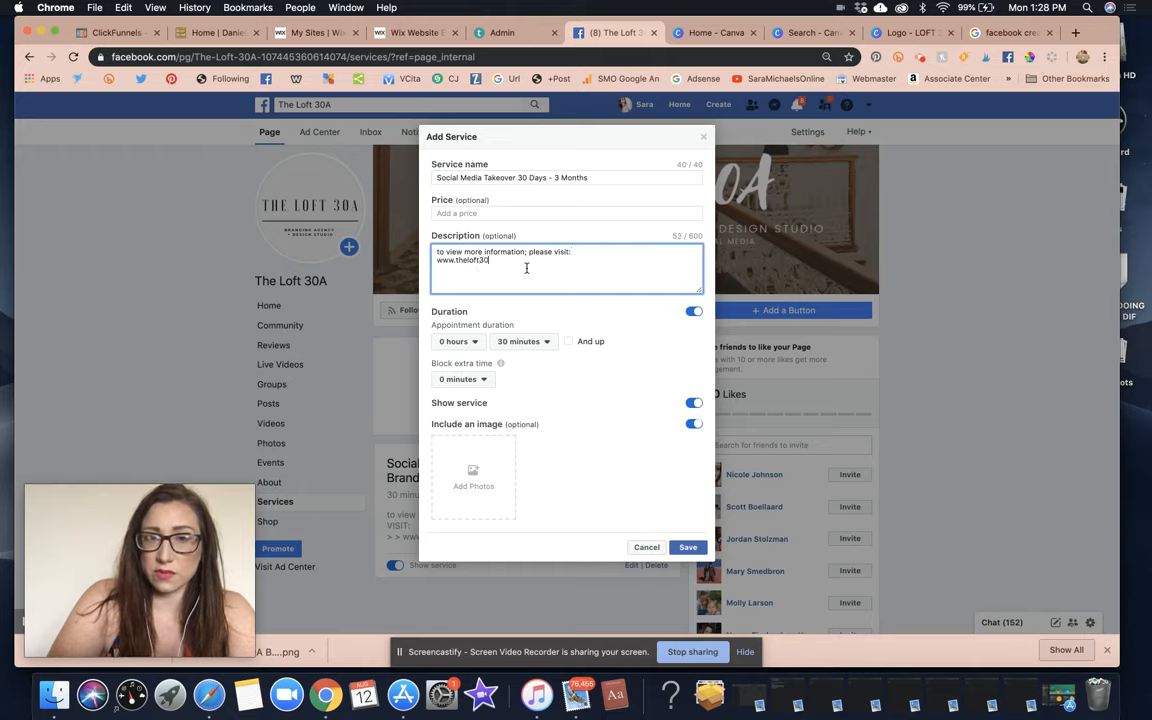
pyautogui.write('a/com/')
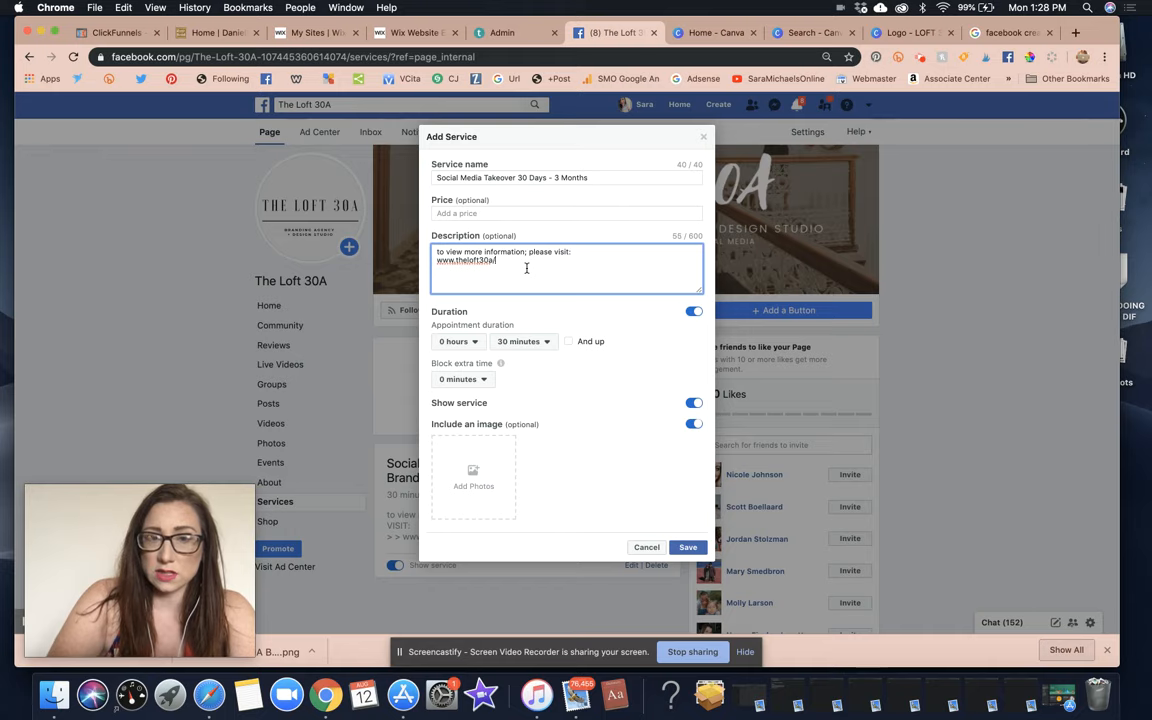
pyautogui.write('/services')
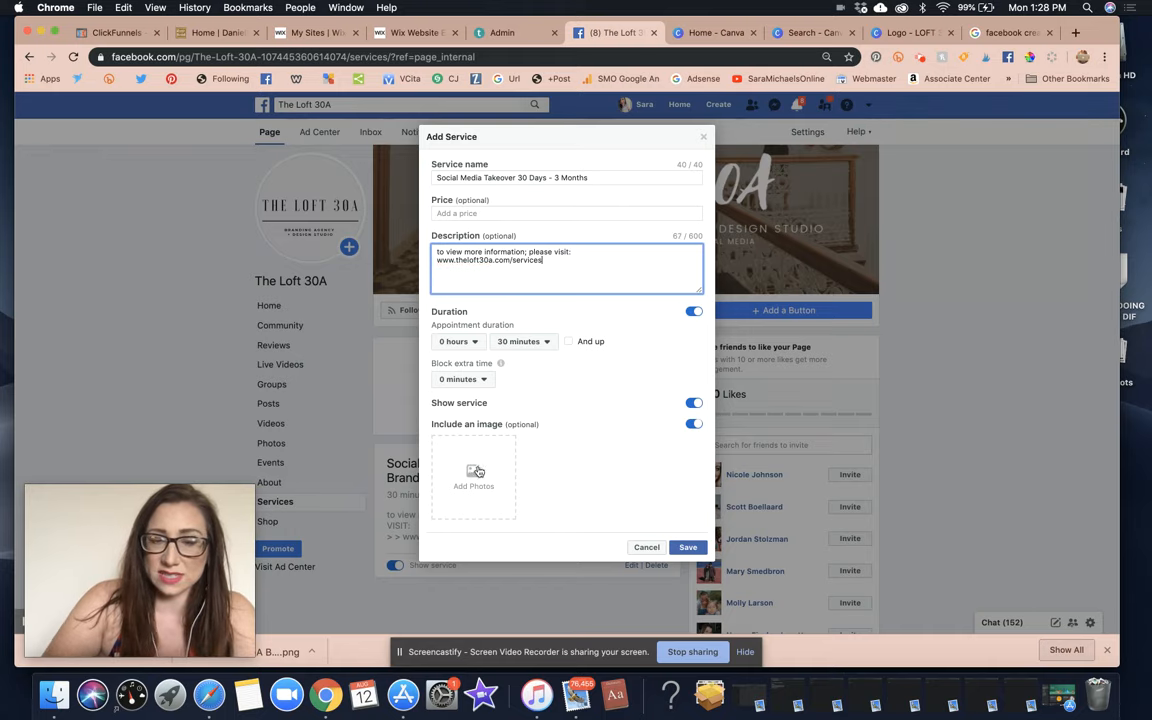
# Attach the 19.jpg photo and save the Social Media Takeover service.
pyautogui.click(473, 478)
pyautogui.click(645, 379)
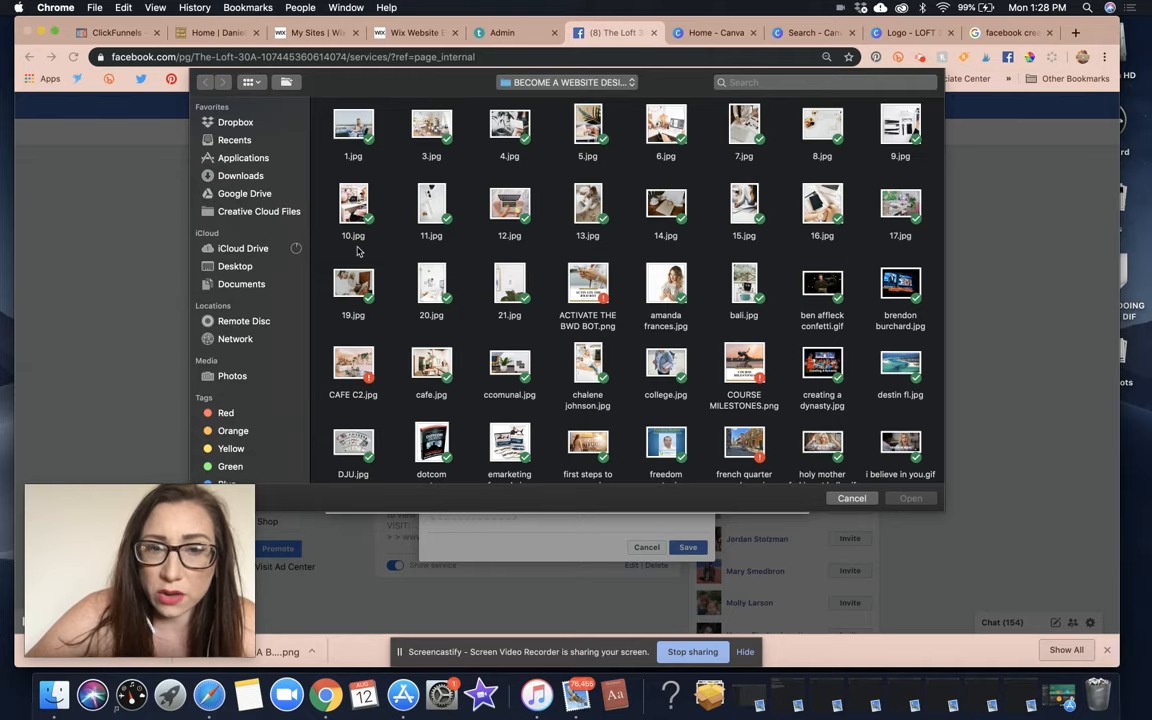
pyautogui.doubleClick(355, 285)
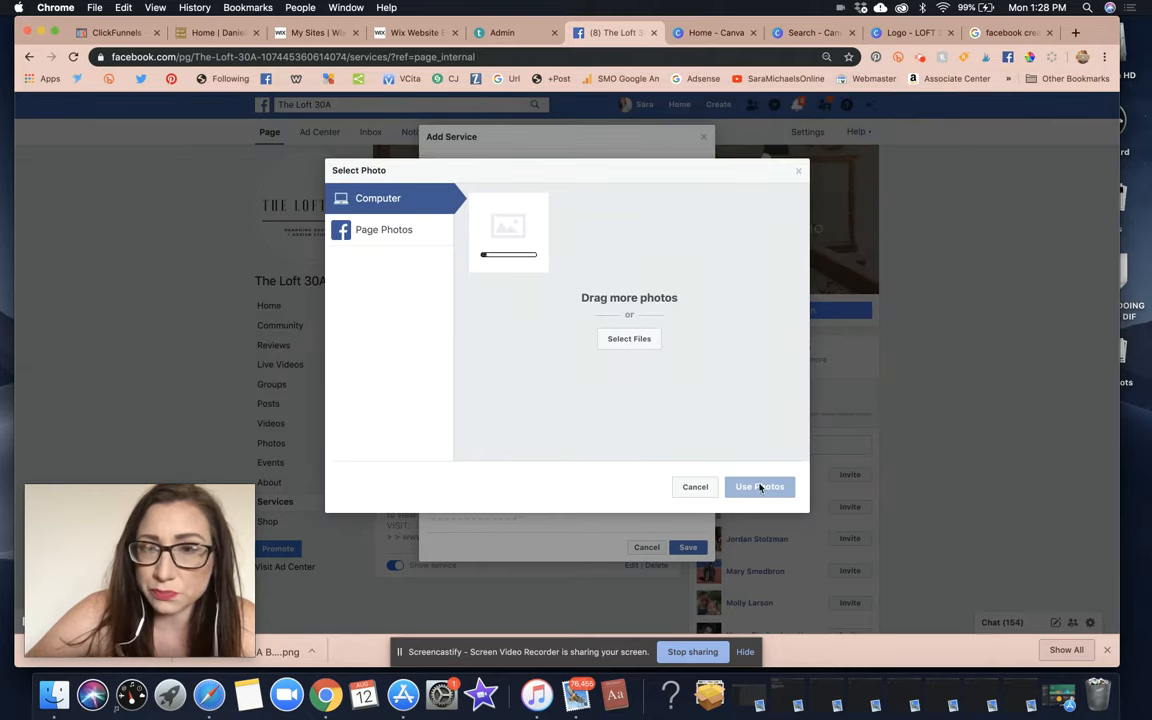
pyautogui.click(760, 486)
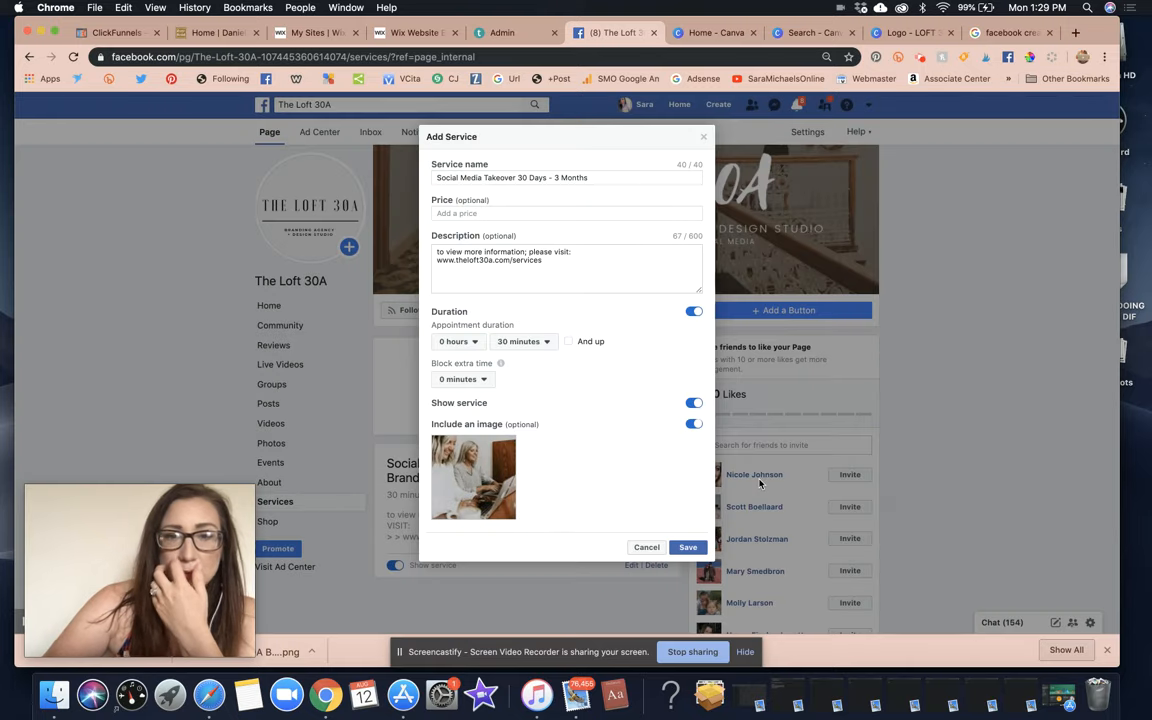
pyautogui.click(692, 548)
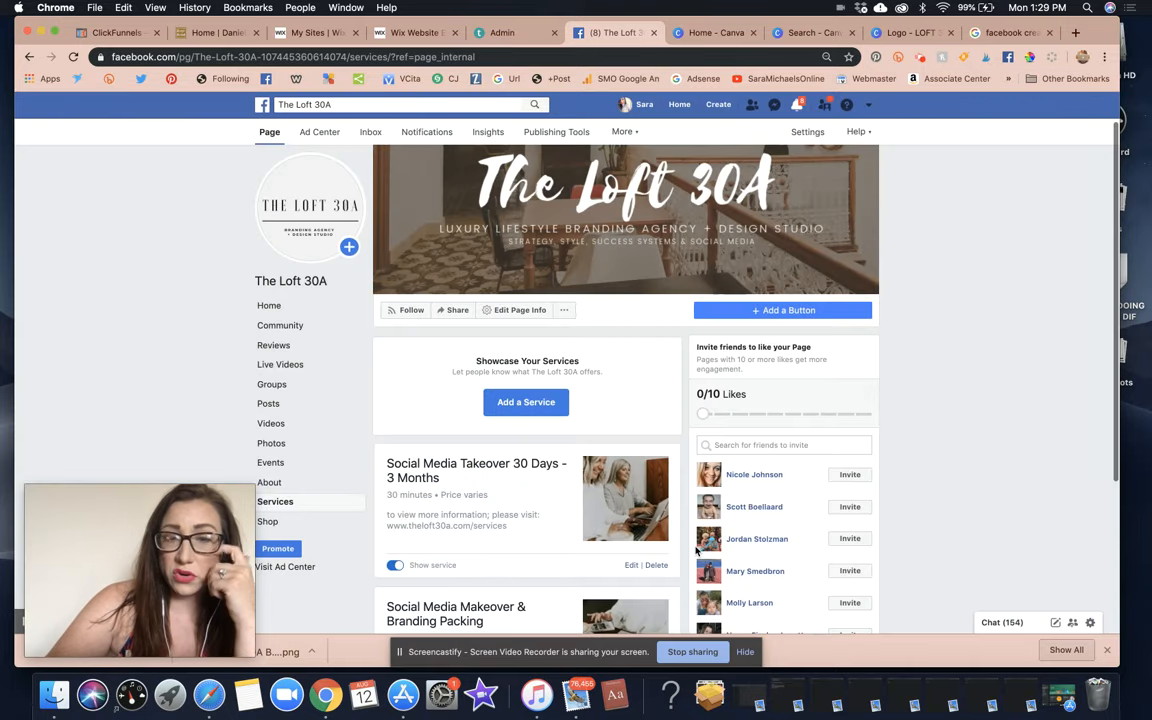
# Rename the first service to 'Social Media Makeover' by dropping '& Branding Packing'.
pyautogui.scroll(-4, 538, 483)
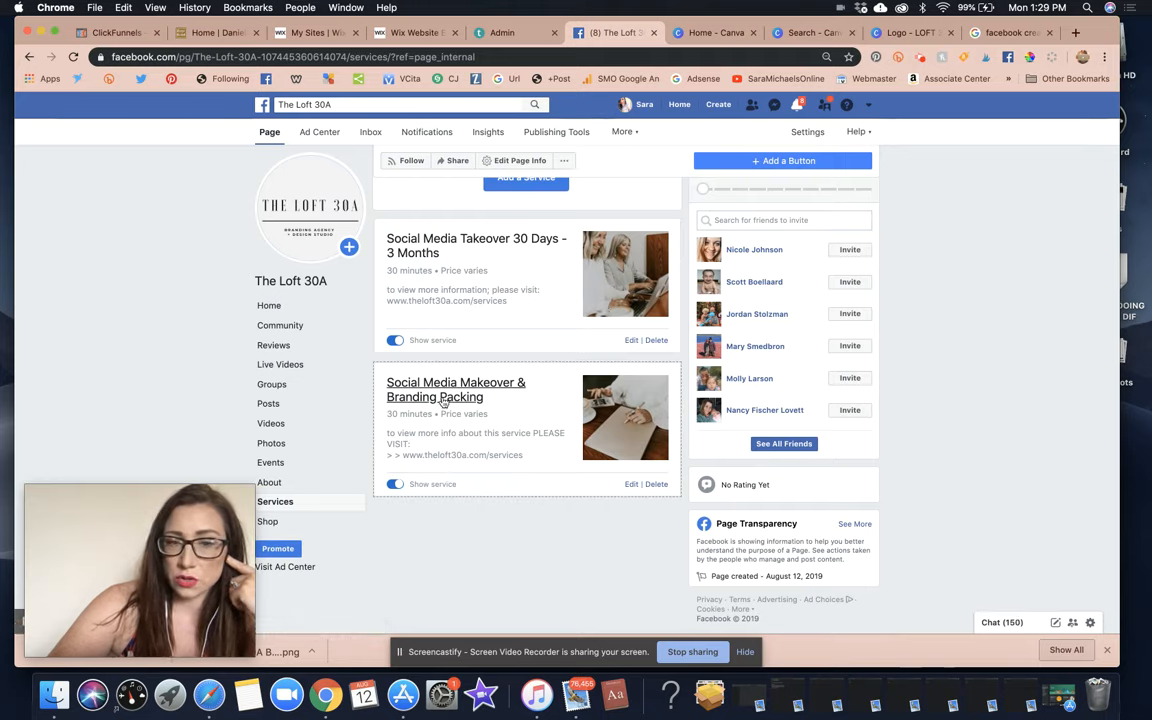
pyautogui.click(631, 484)
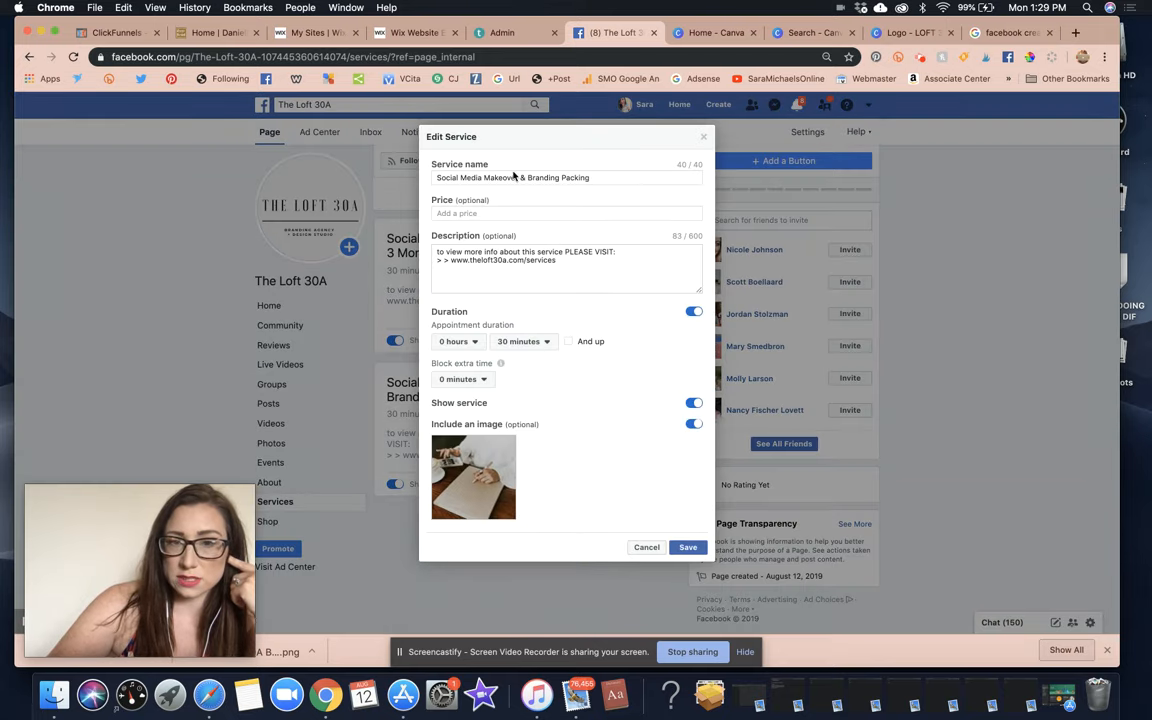
pyautogui.moveTo(522, 177); pyautogui.dragTo(629, 175)
pyautogui.press('BackSpace')
pyautogui.press('BackSpace')
pyautogui.press('BackSpace')
pyautogui.press('BackSpace')
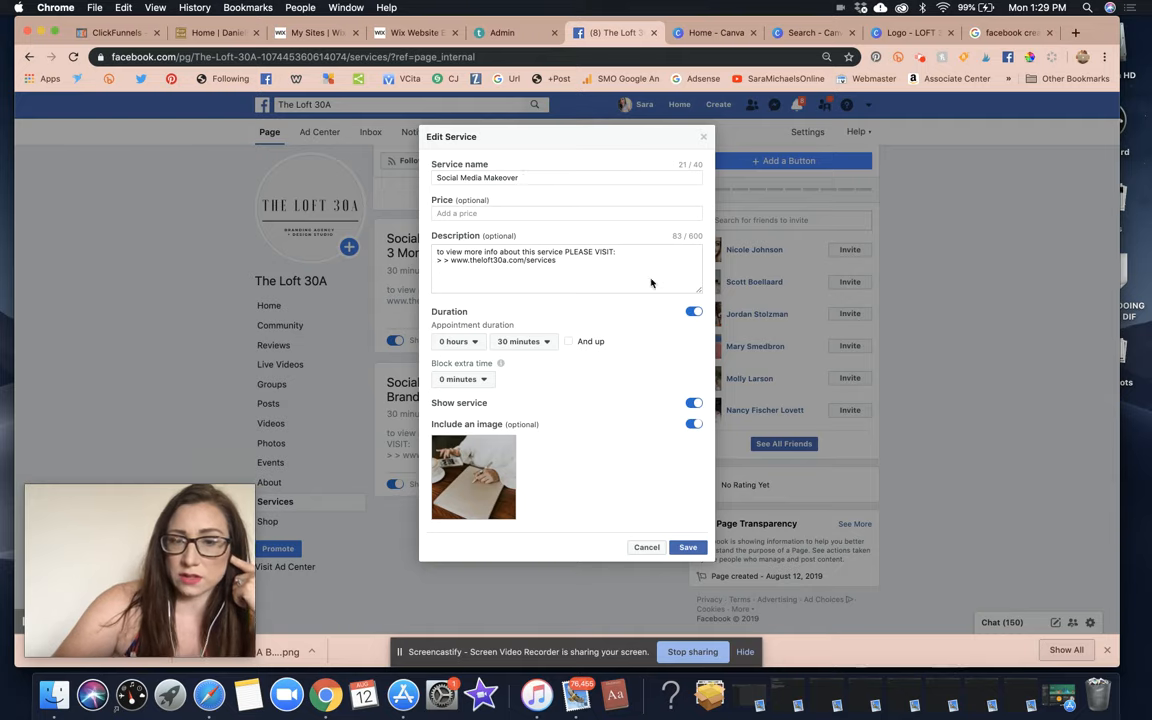
pyautogui.click(694, 547)
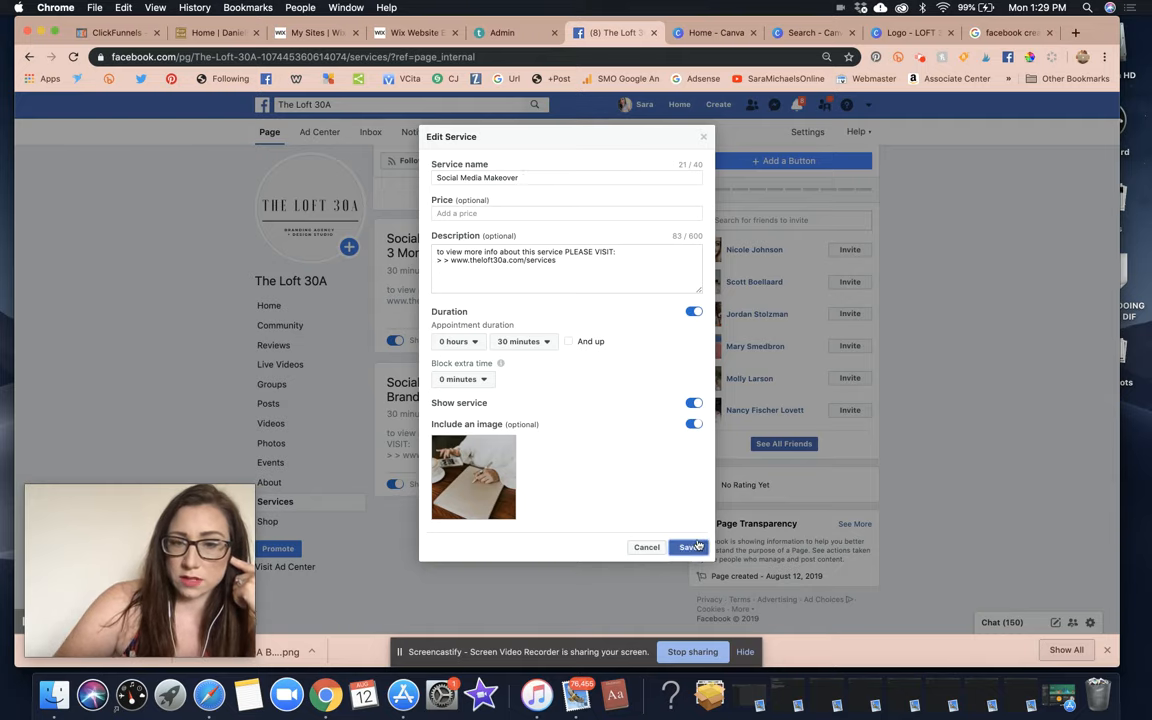
pyautogui.click(688, 547)
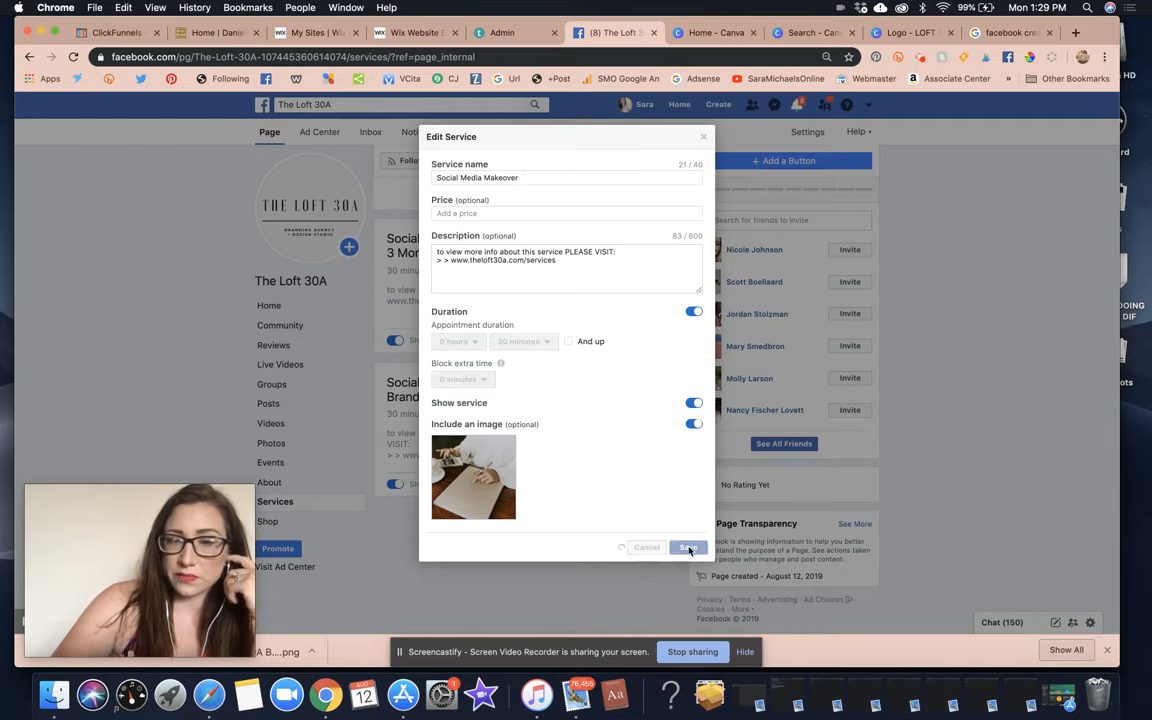
# Rename the second service to 'Social Media Takeover' by dropping '30 Days - 3 Months'.
pyautogui.click(631, 340)
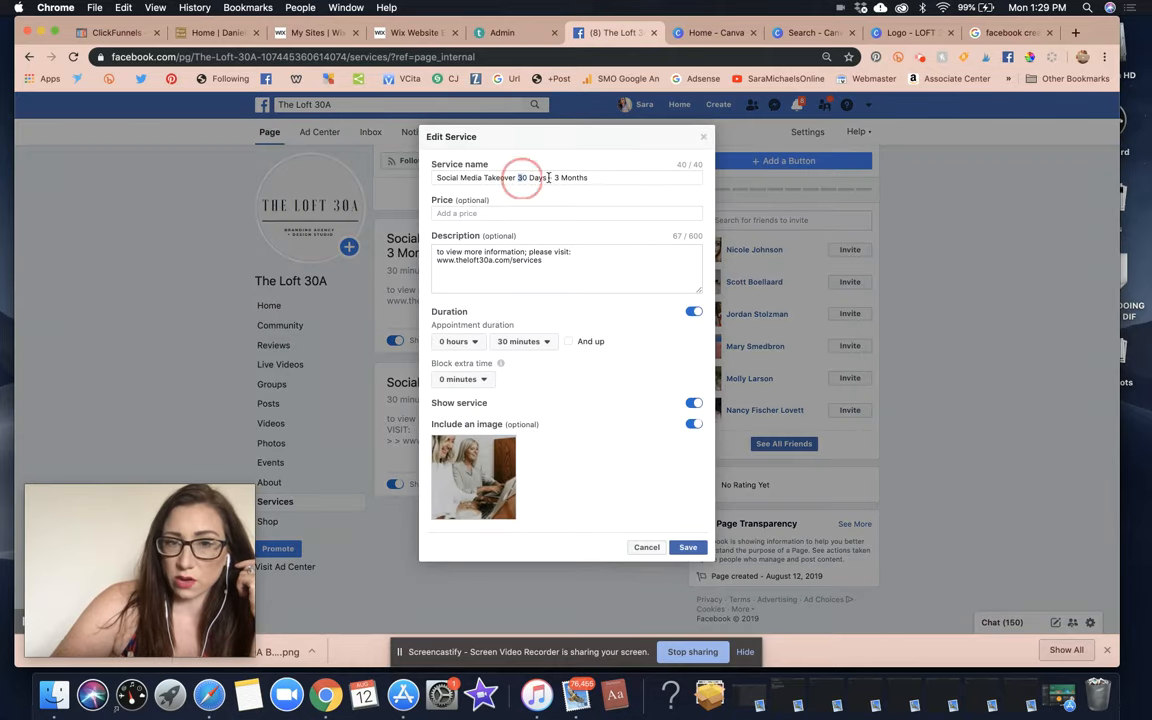
pyautogui.moveTo(517, 177); pyautogui.dragTo(660, 180)
pyautogui.press('BackSpace')
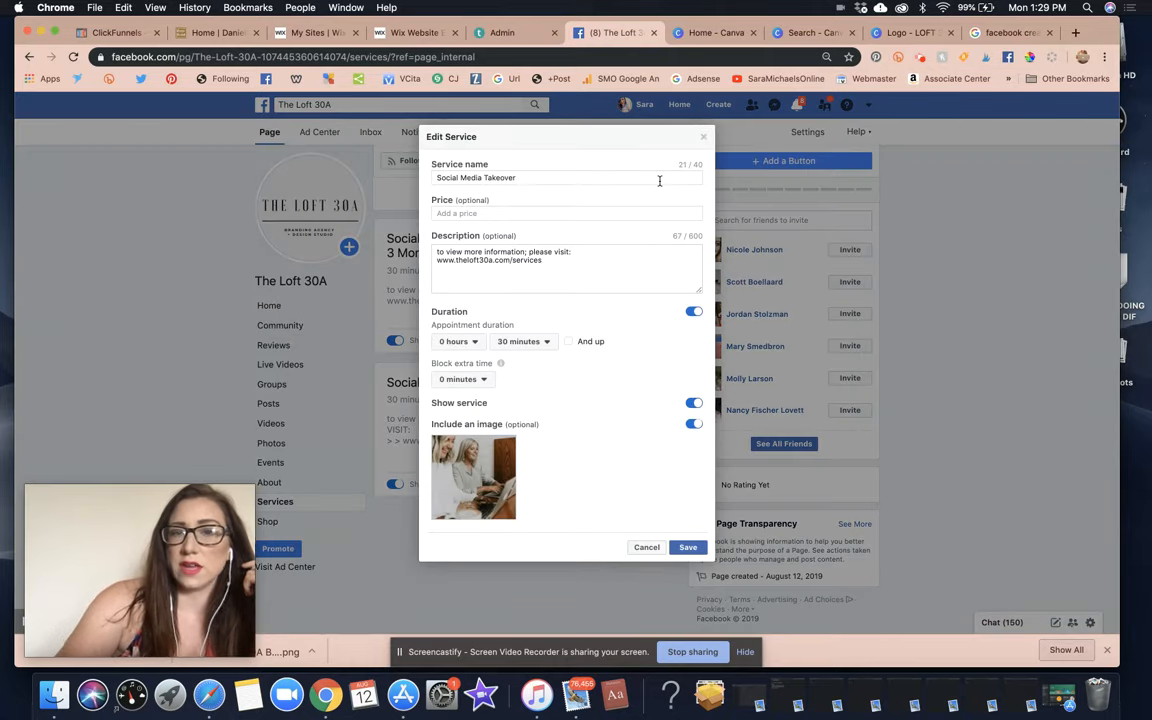
pyautogui.click(688, 547)
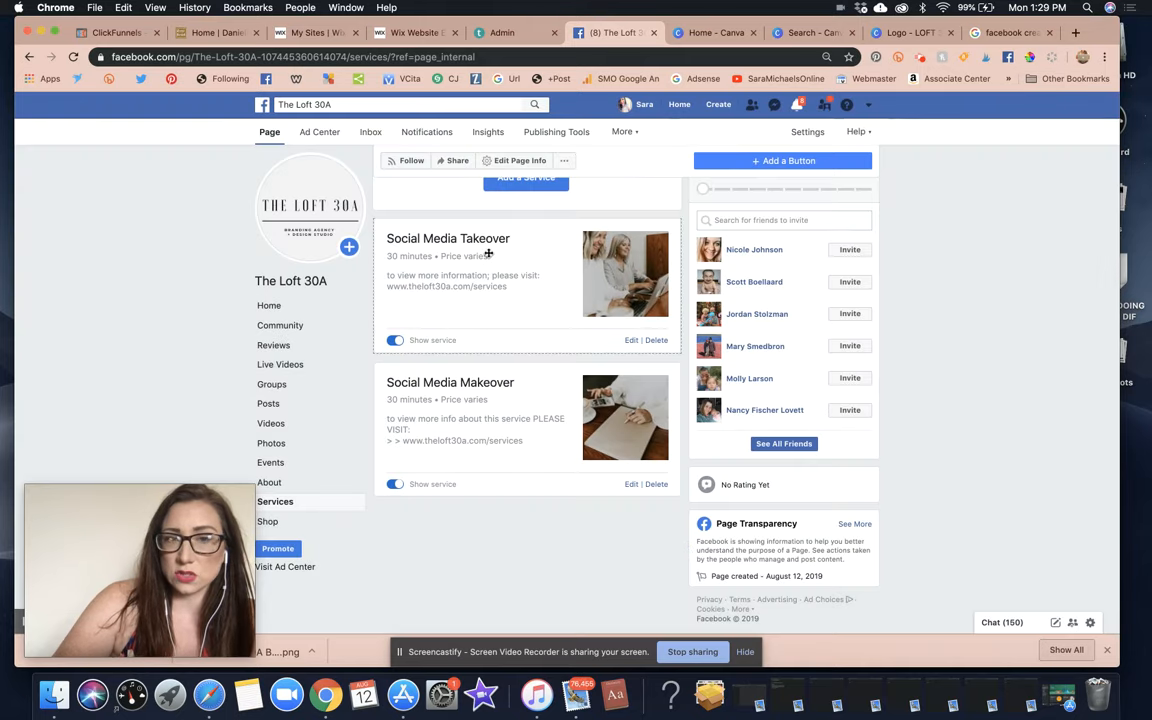
pyautogui.scroll(3, 518, 243)
pyautogui.scroll(2, 518, 243)
pyautogui.scroll(-4, 560, 330)
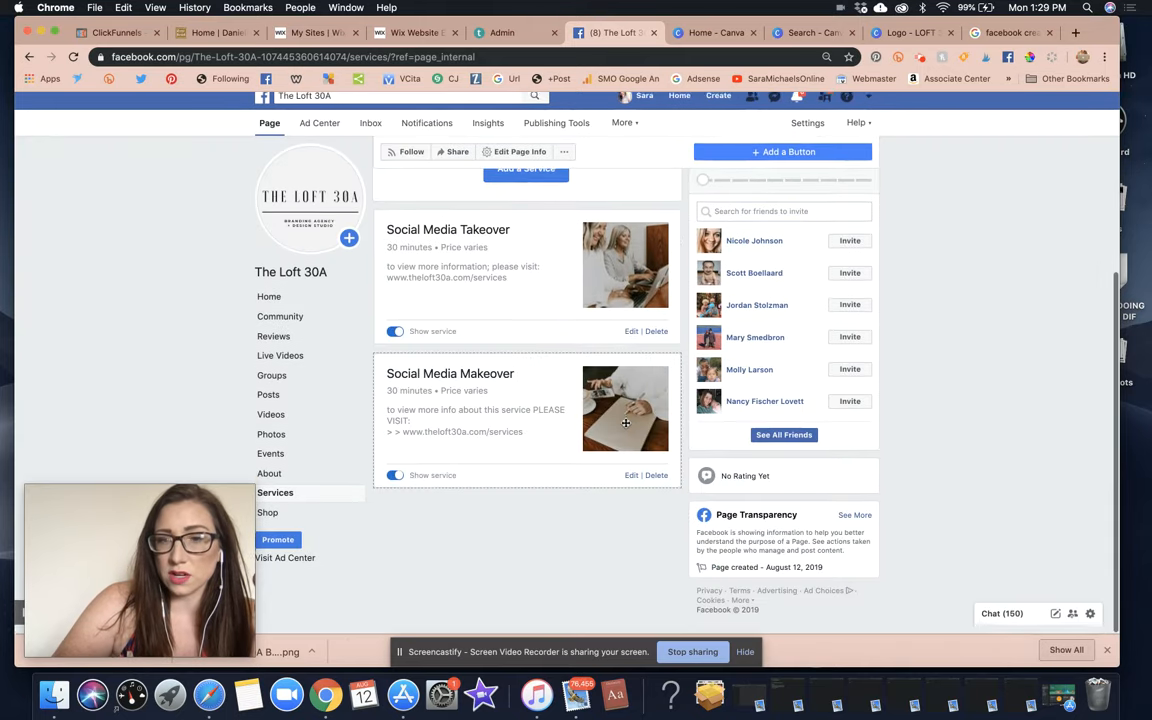
pyautogui.scroll(4, 626, 422)
pyautogui.click(540, 446)
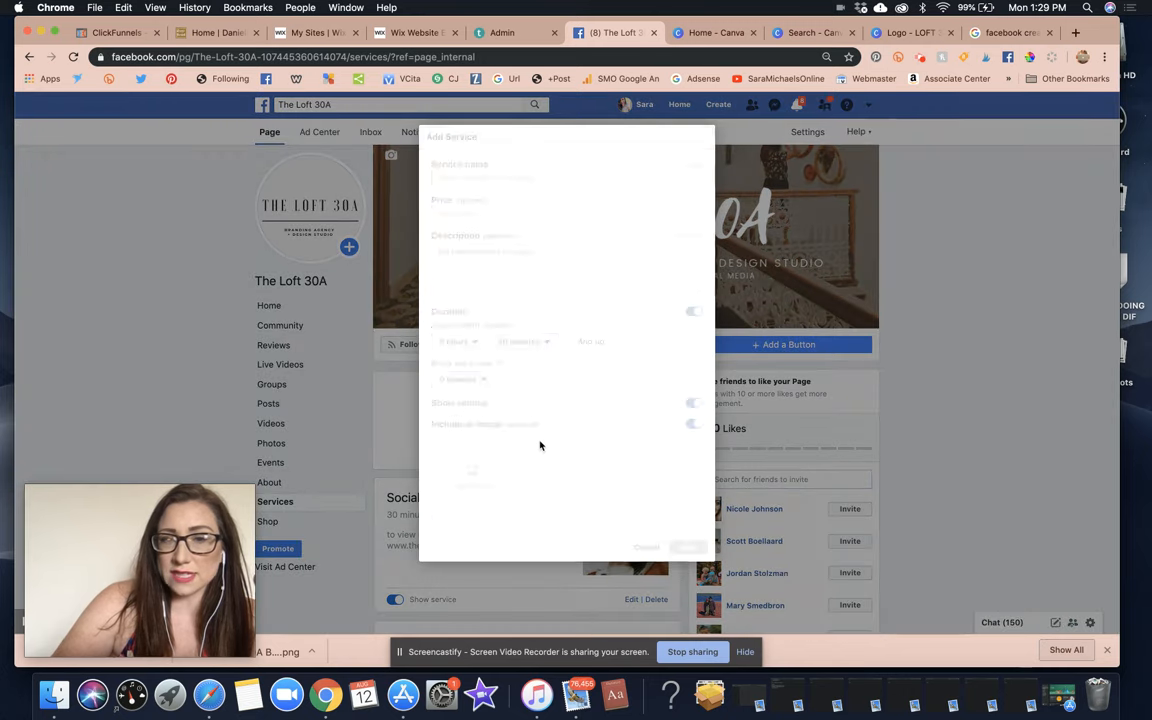
pyautogui.write('Website Design')
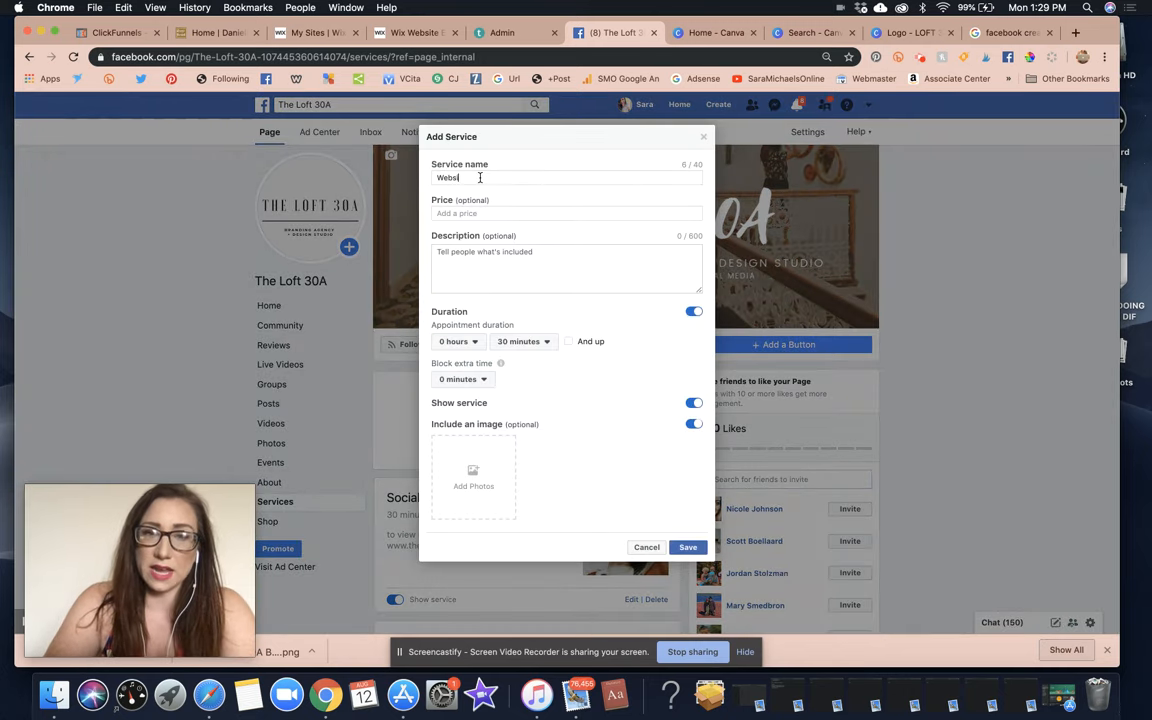
pyautogui.click(453, 260)
pyautogui.write('Pre')
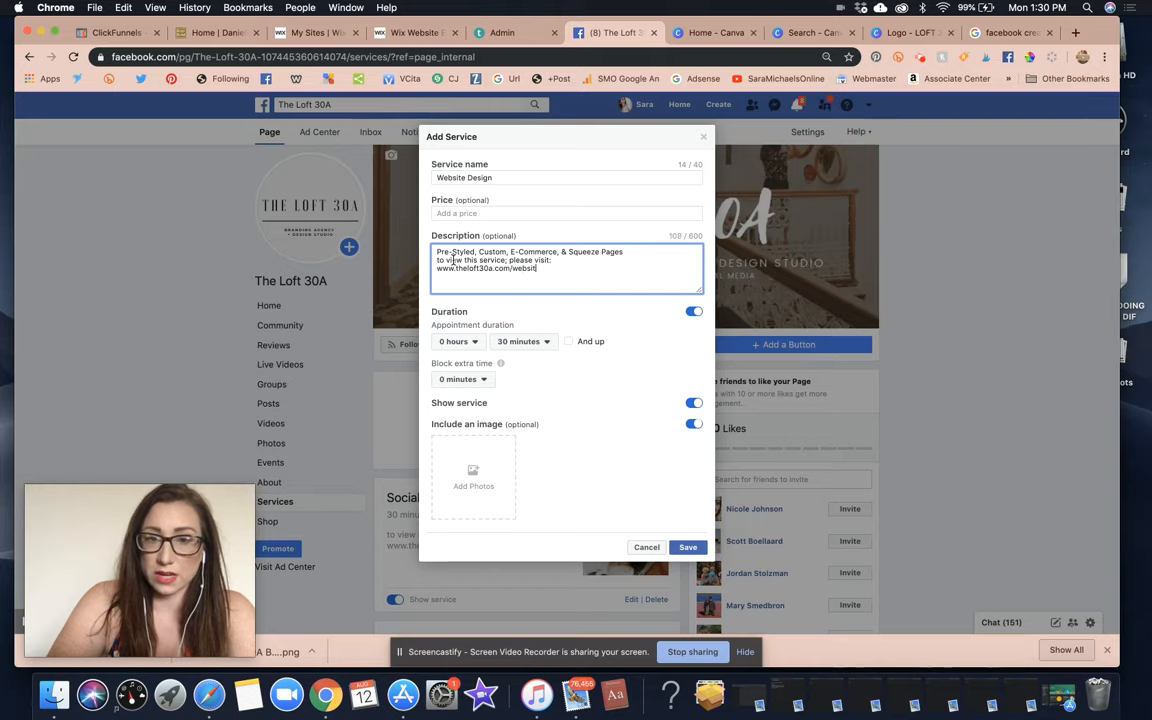
# Attach the 8.jpg desk photo and save the Website Design service.
pyautogui.click(472, 474)
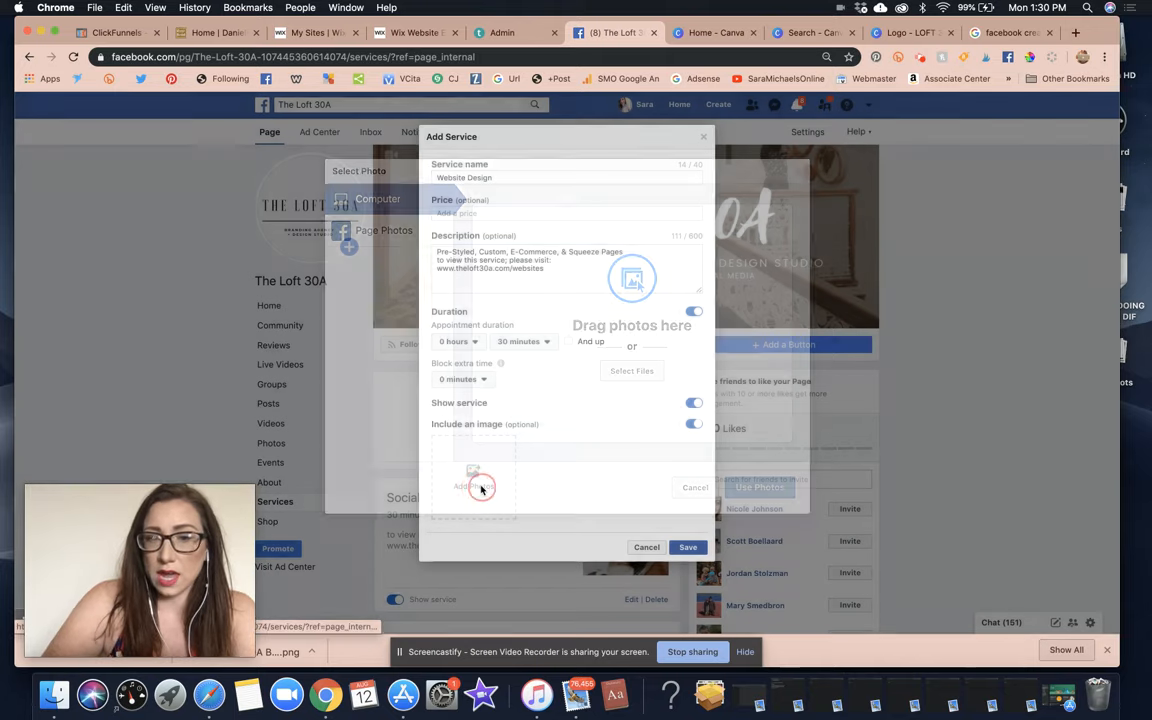
pyautogui.click(620, 374)
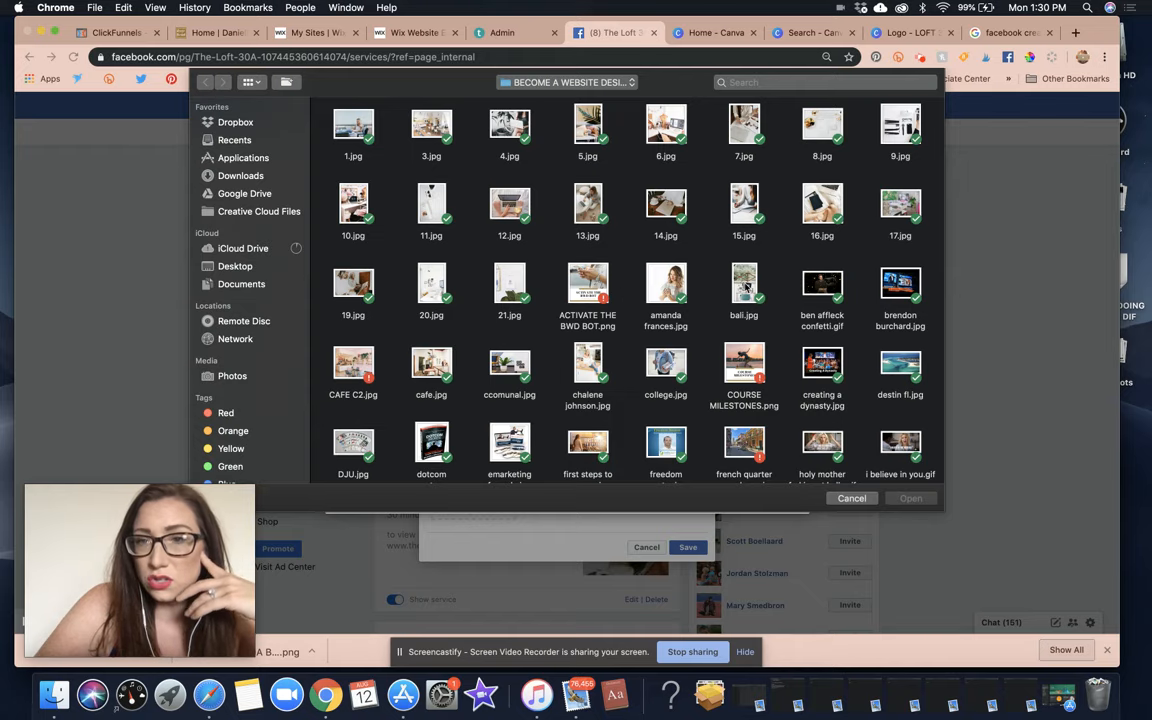
pyautogui.doubleClick(818, 122)
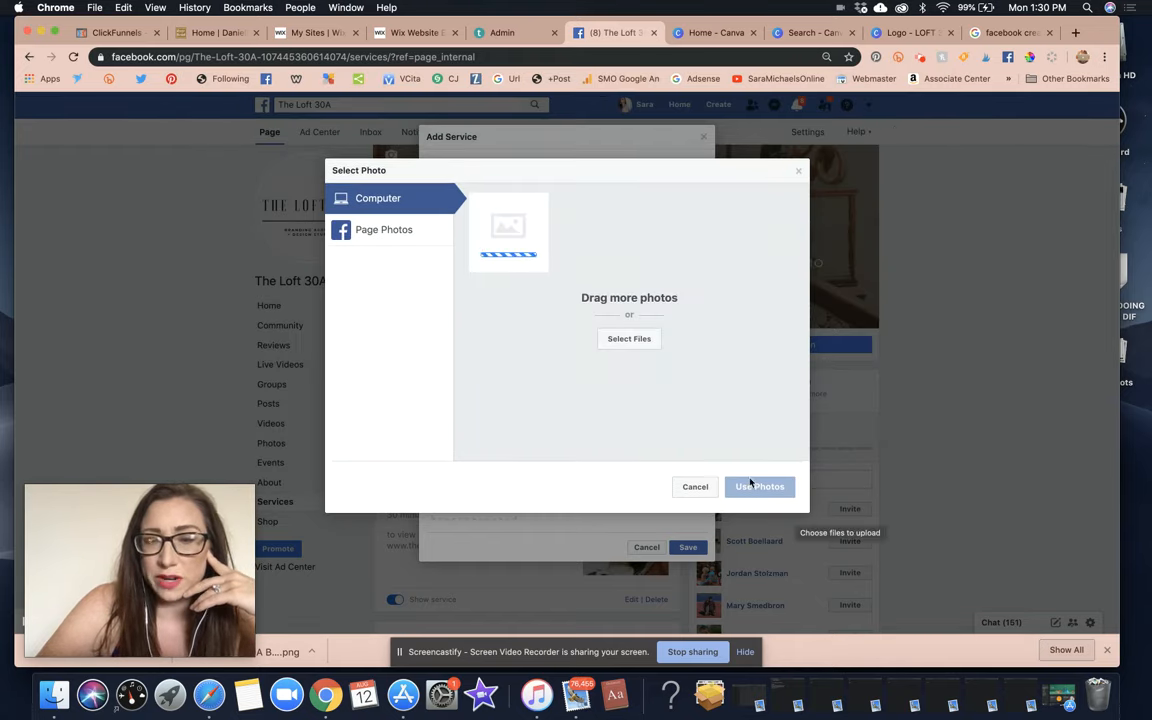
pyautogui.click(770, 489)
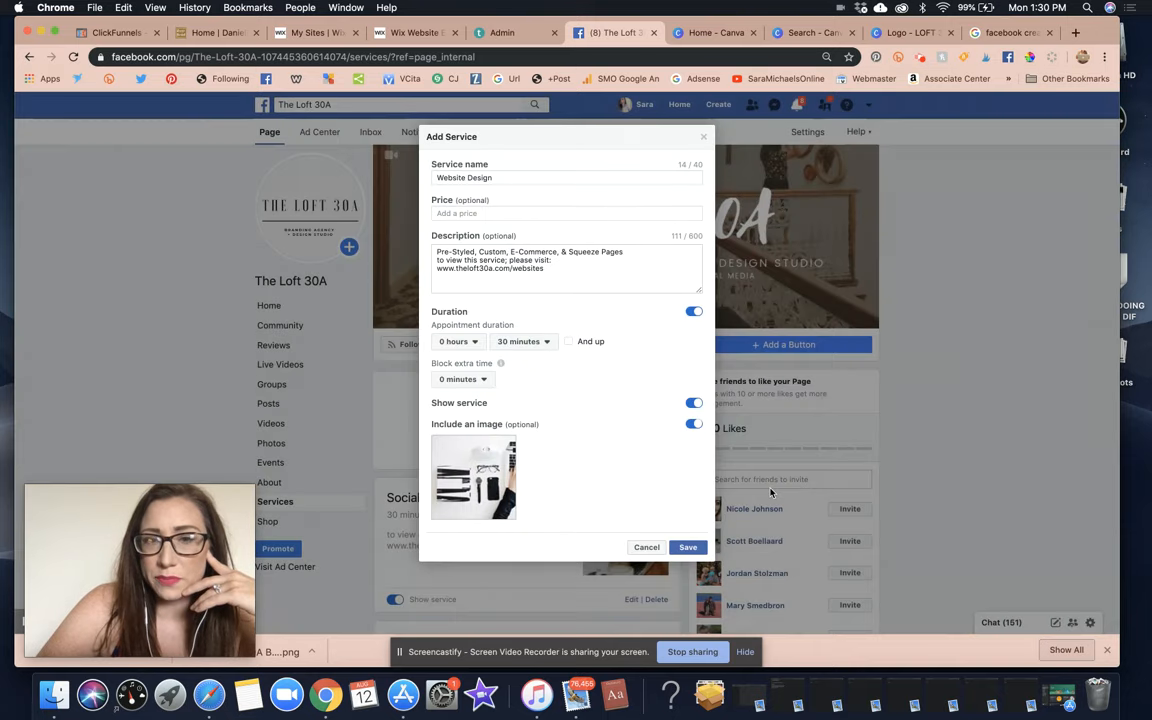
pyautogui.click(689, 548)
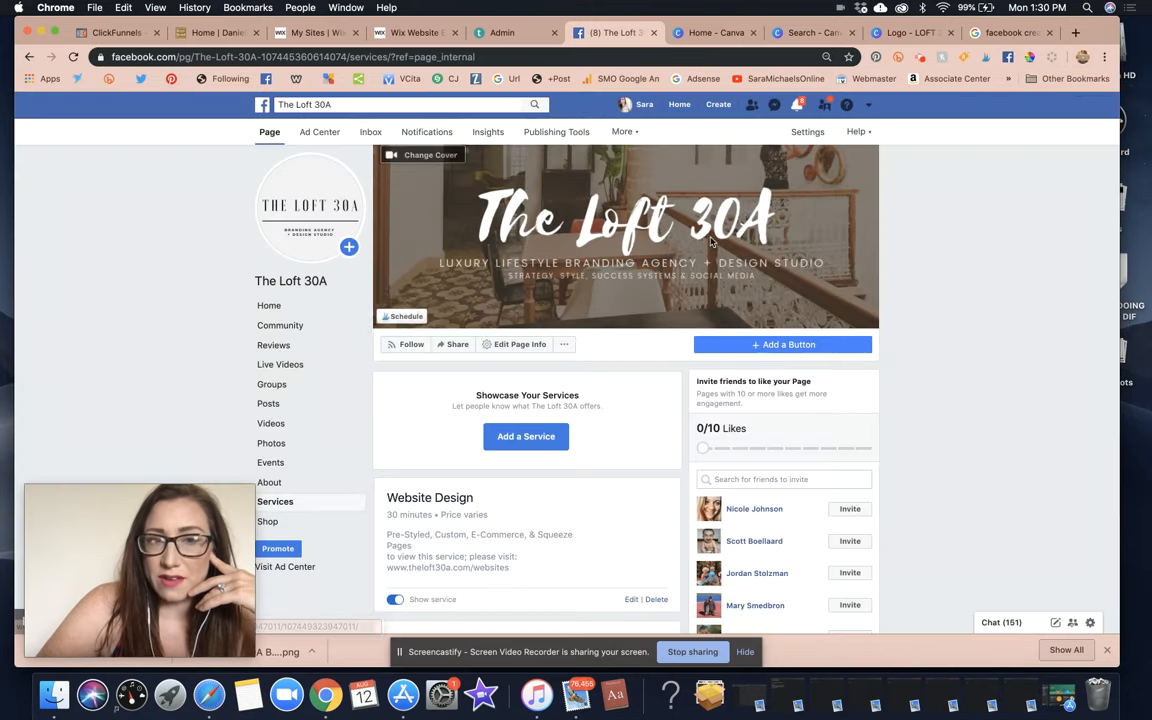
pyautogui.scroll(-5, 577, 345)
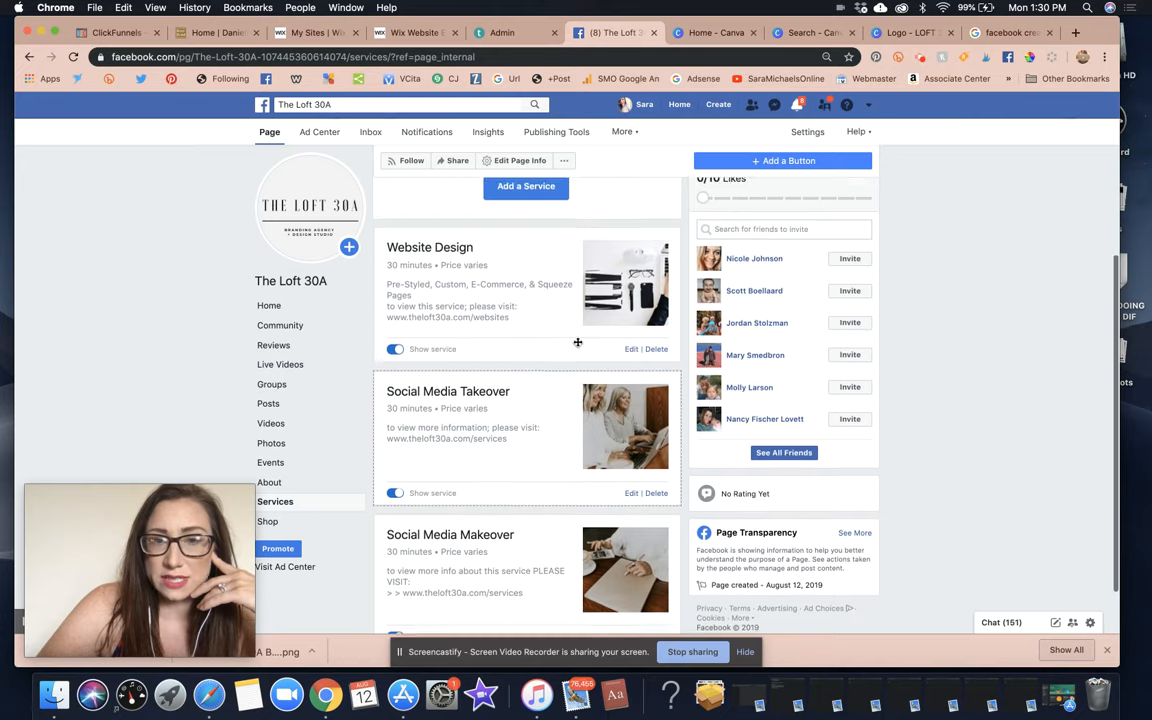
pyautogui.scroll(-2, 577, 342)
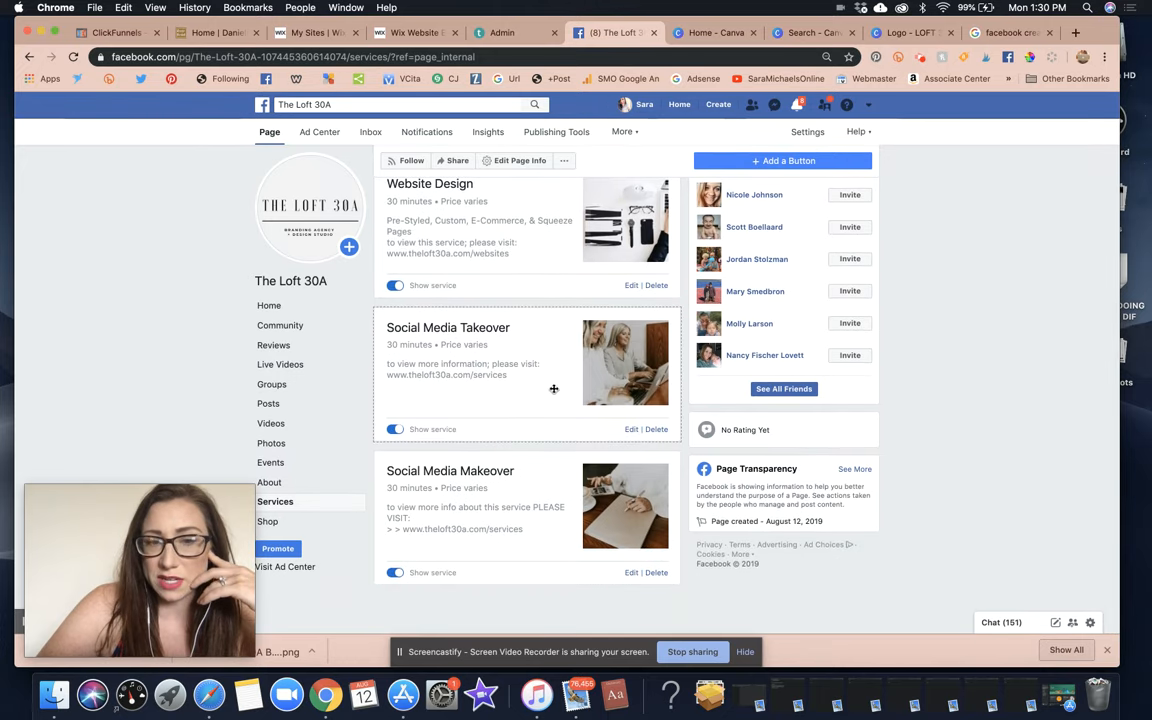
pyautogui.scroll(7, 494, 461)
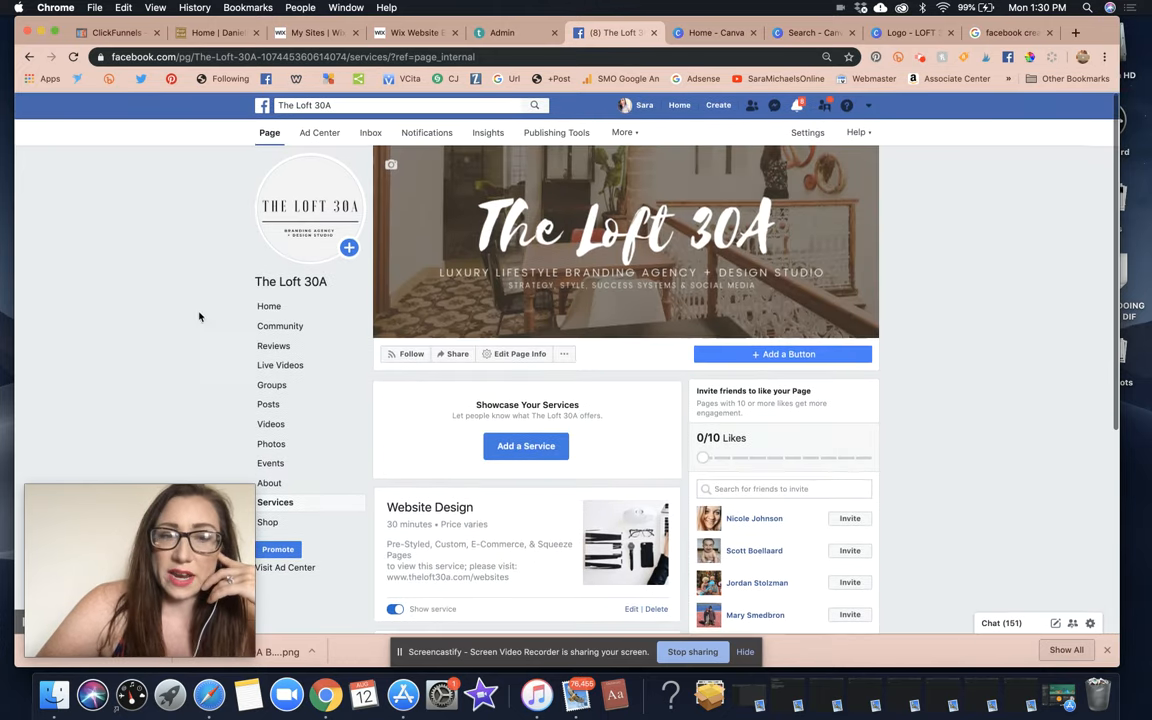
# From The Loft 30A home view, open and close Edit Page Info unchanged, then open the page's extra-actions menu.
pyautogui.click(288, 311)
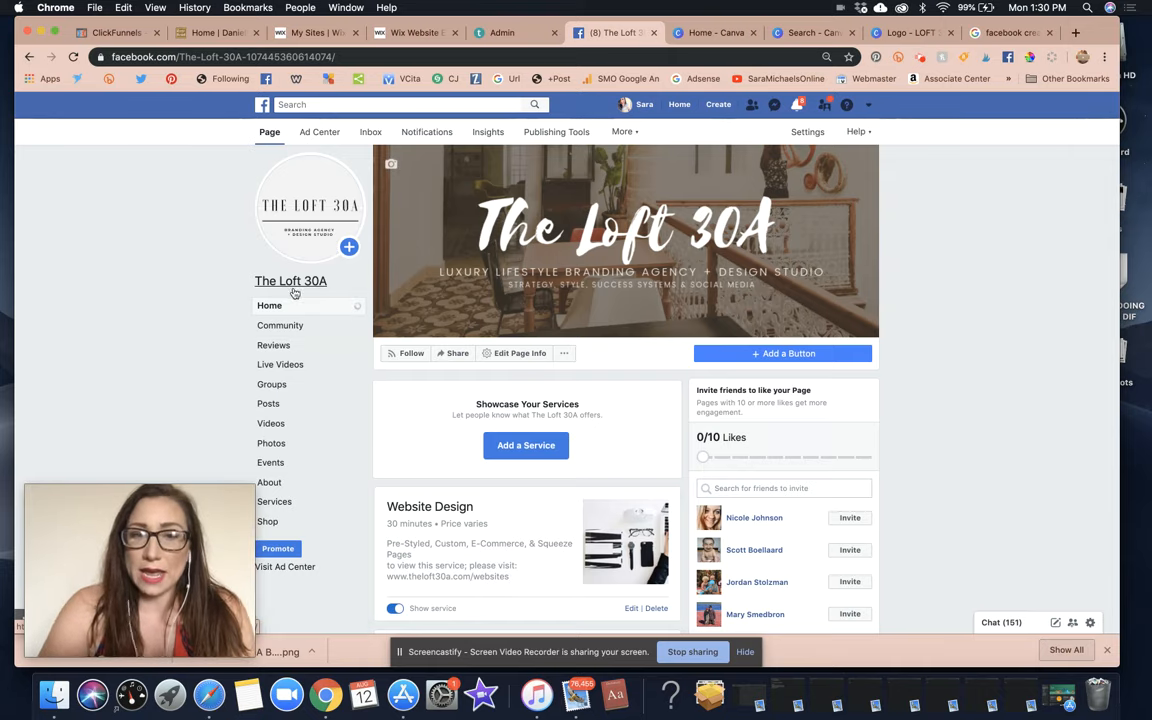
pyautogui.click(519, 354)
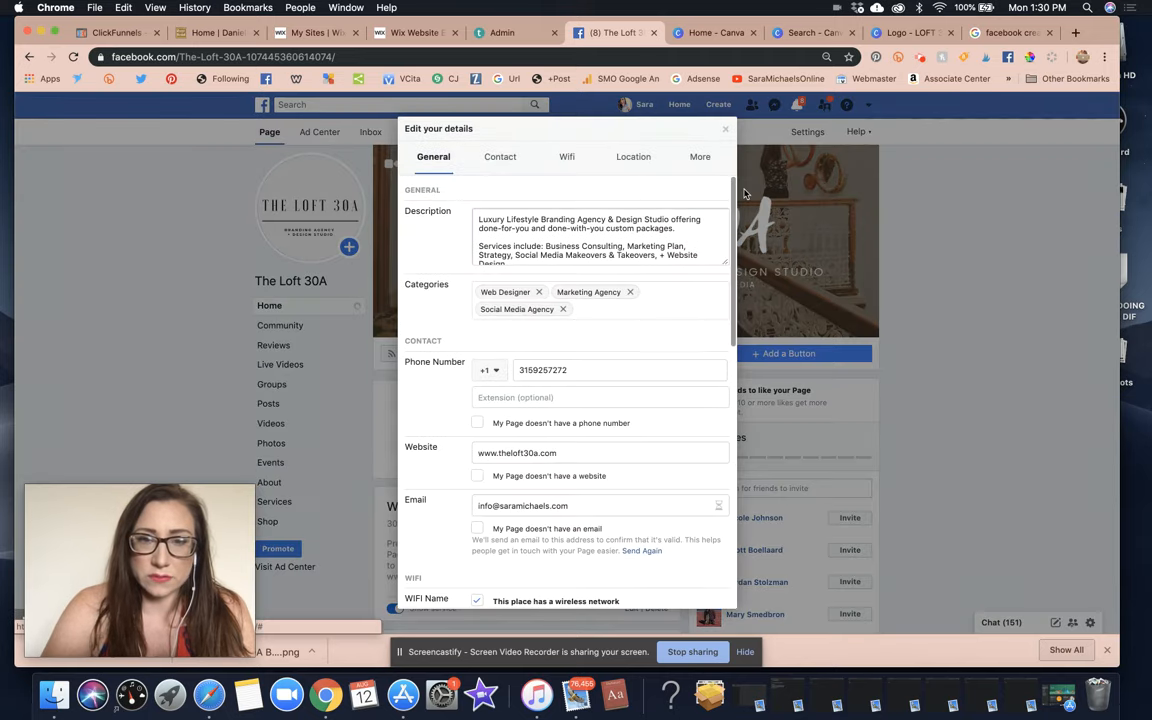
pyautogui.click(727, 130)
pyautogui.click(568, 354)
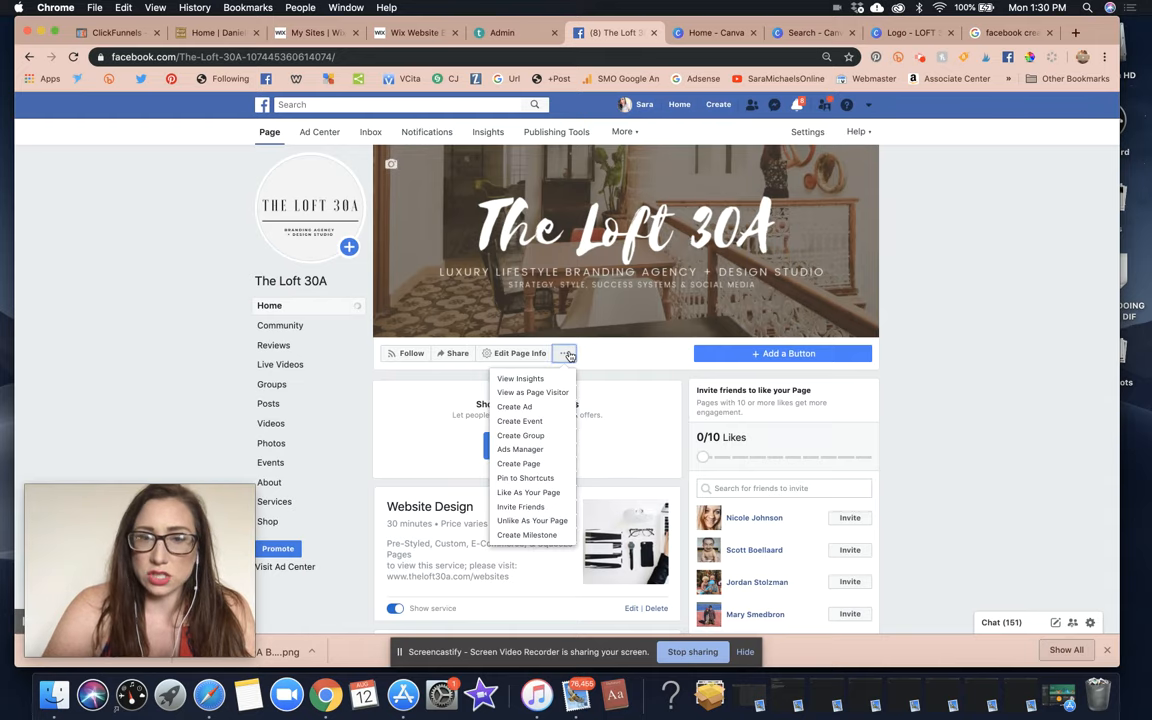
# Browse The Loft 30A page's Community, Reviews, Live Videos and Groups sections.
pyautogui.click(567, 355)
pyautogui.scroll(-5, 543, 401)
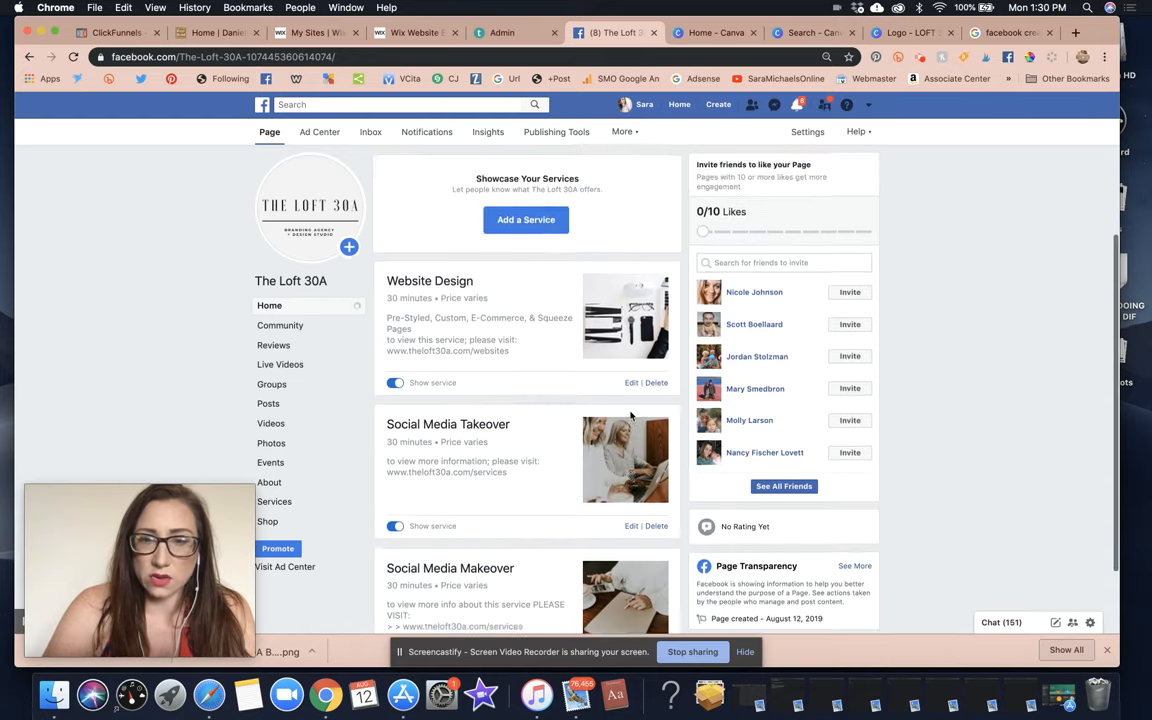
pyautogui.click(280, 325)
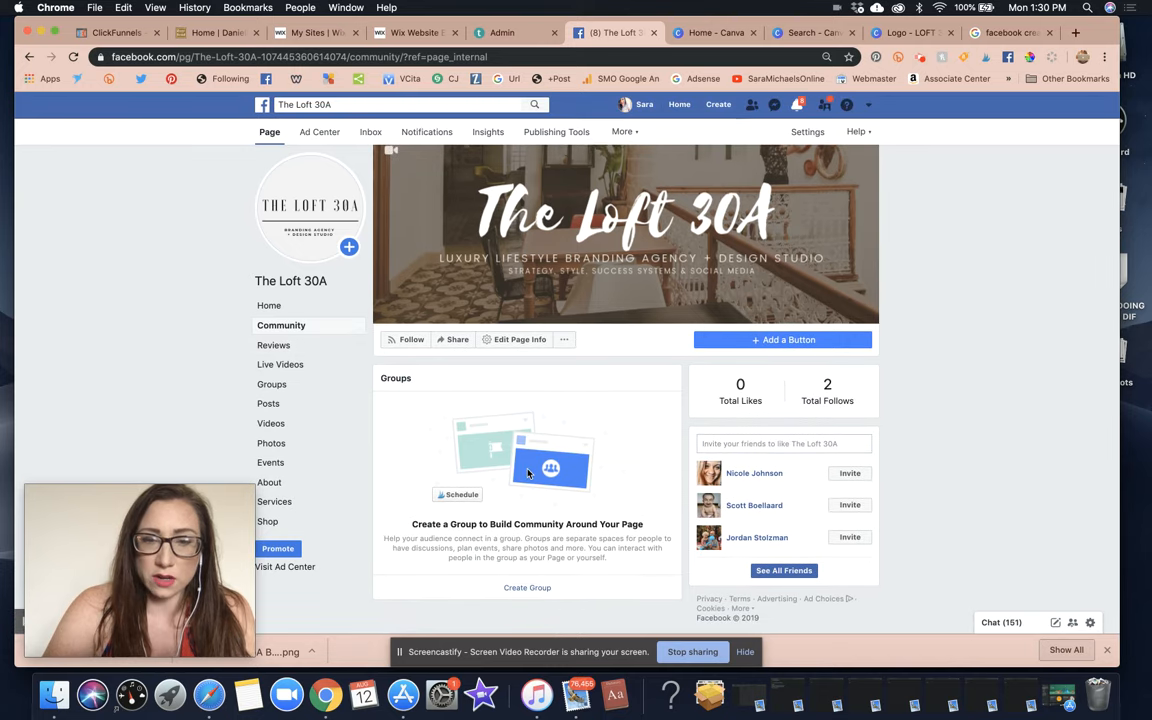
pyautogui.click(274, 345)
pyautogui.scroll(-2, 521, 365)
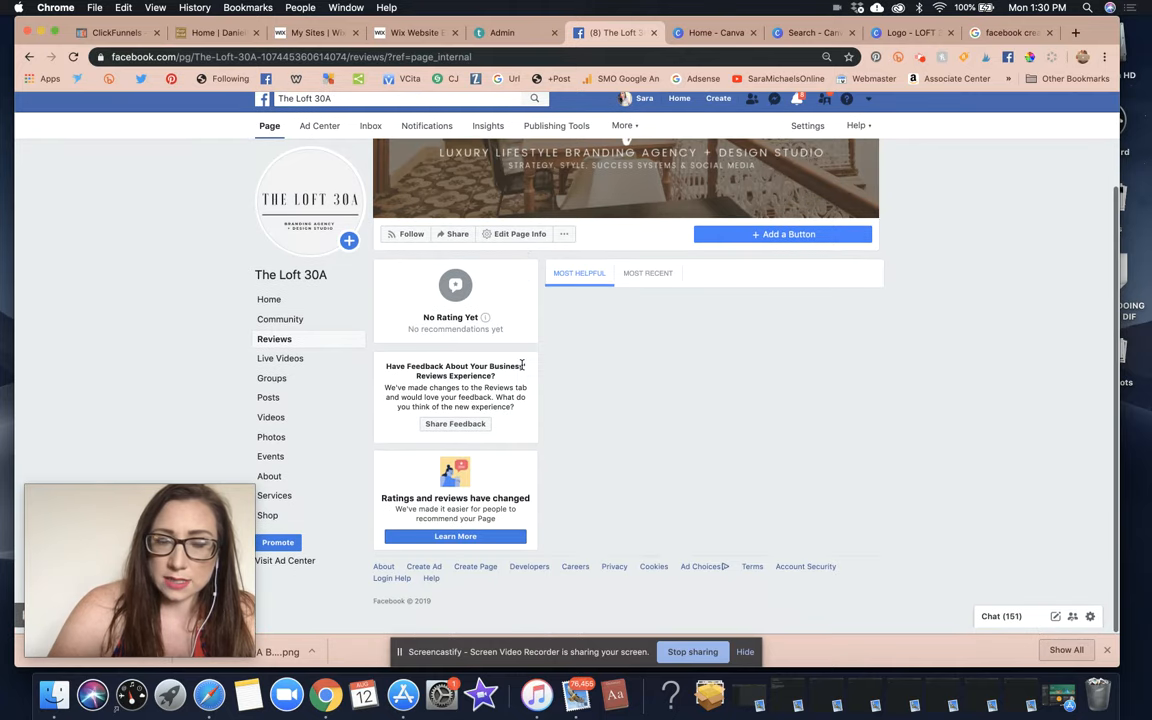
pyautogui.scroll(2, 540, 505)
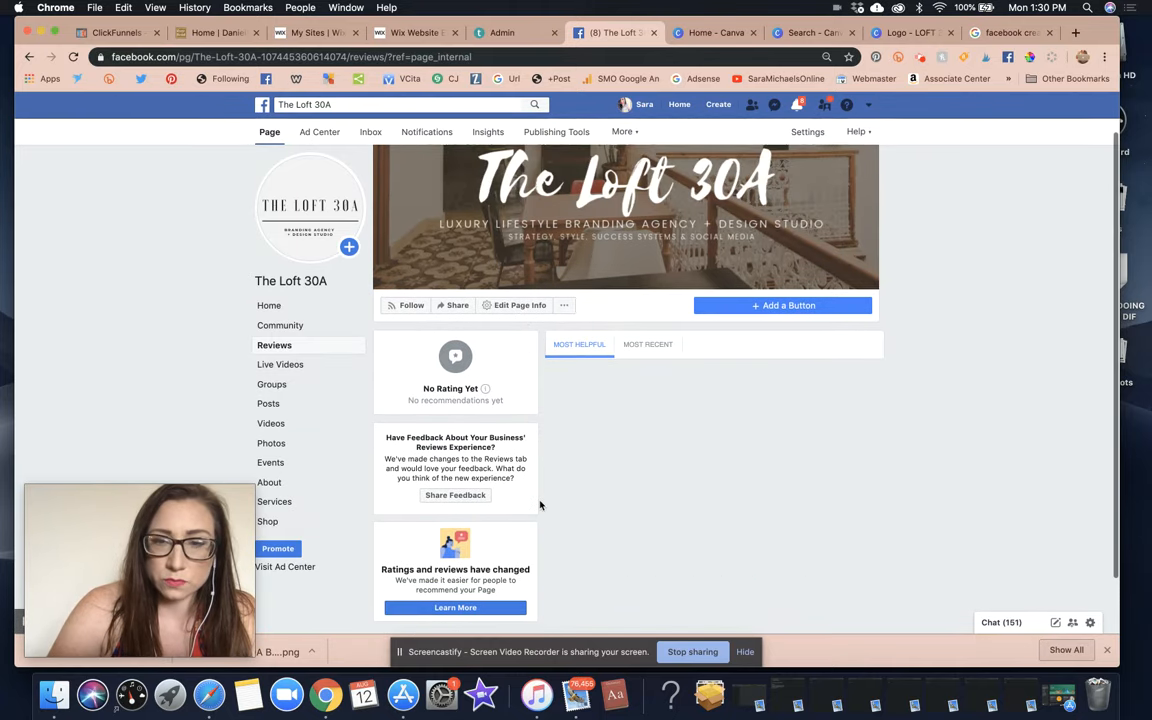
pyautogui.click(272, 368)
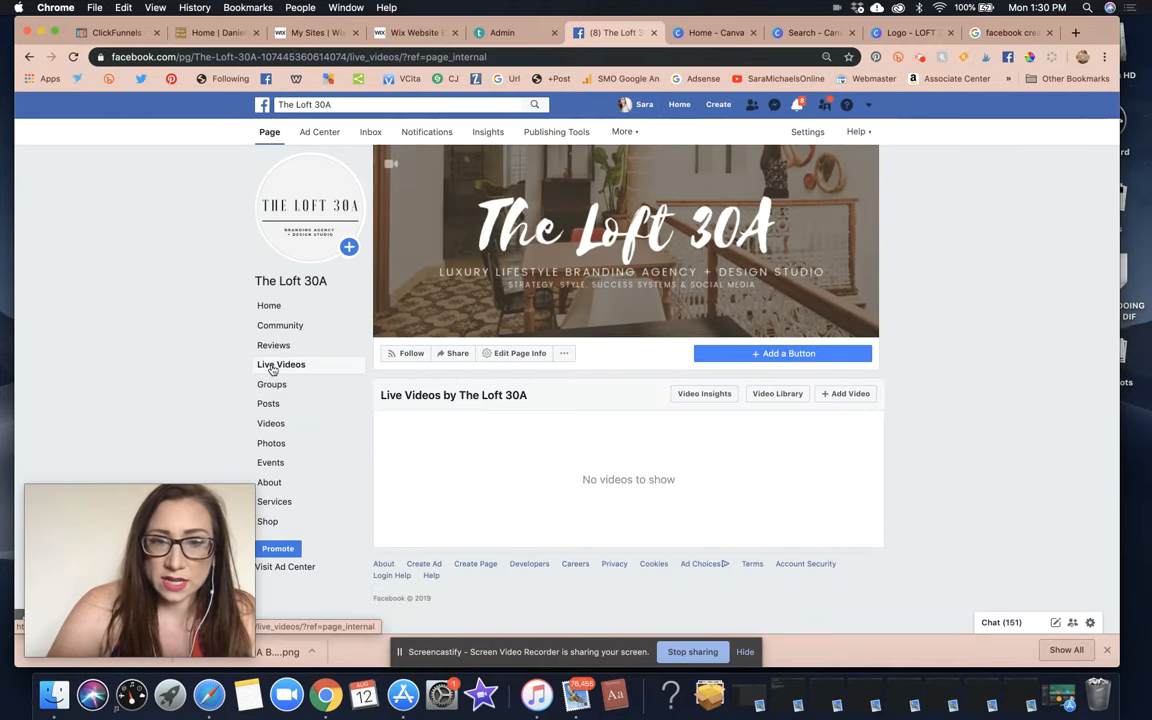
pyautogui.click(274, 386)
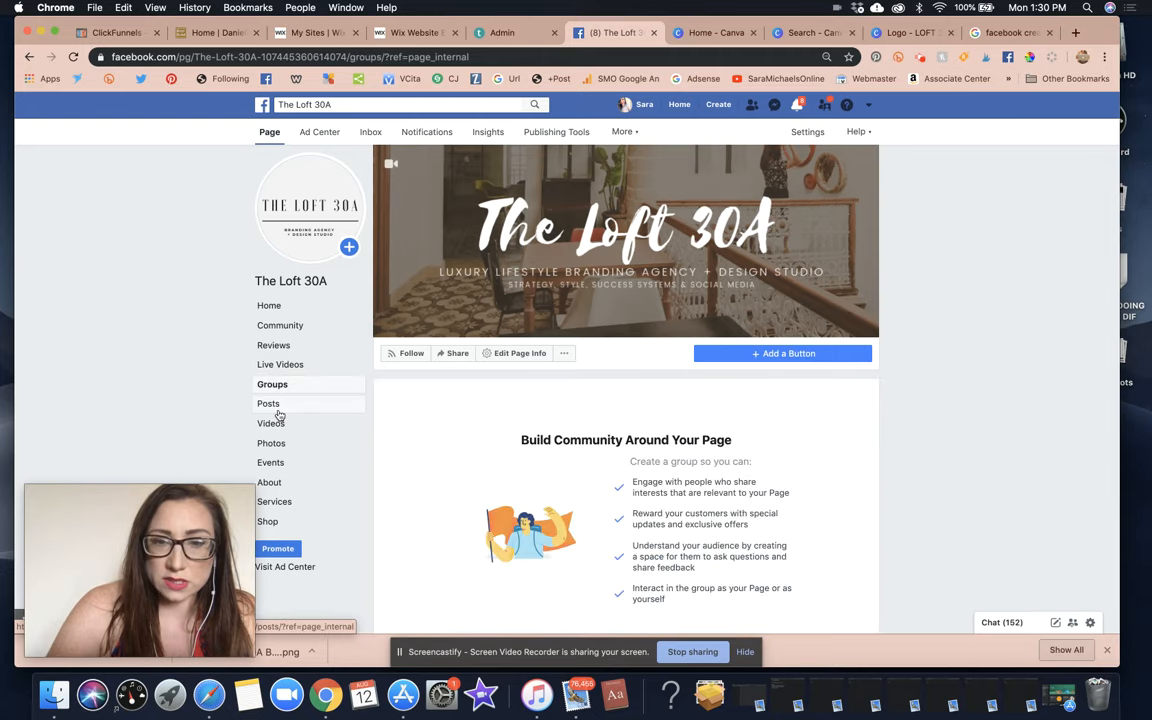
# Check the Posts and Home views, then begin adding an action button to the page.
pyautogui.scroll(-1, 283, 340)
pyautogui.click(281, 402)
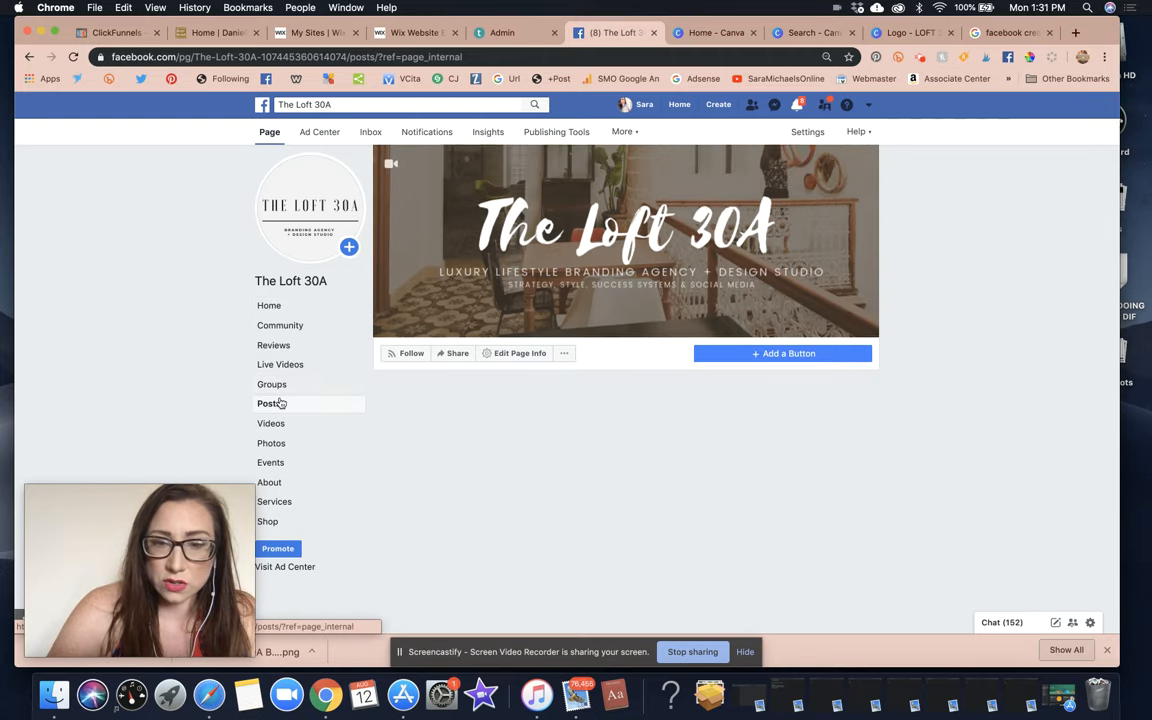
pyautogui.click(286, 307)
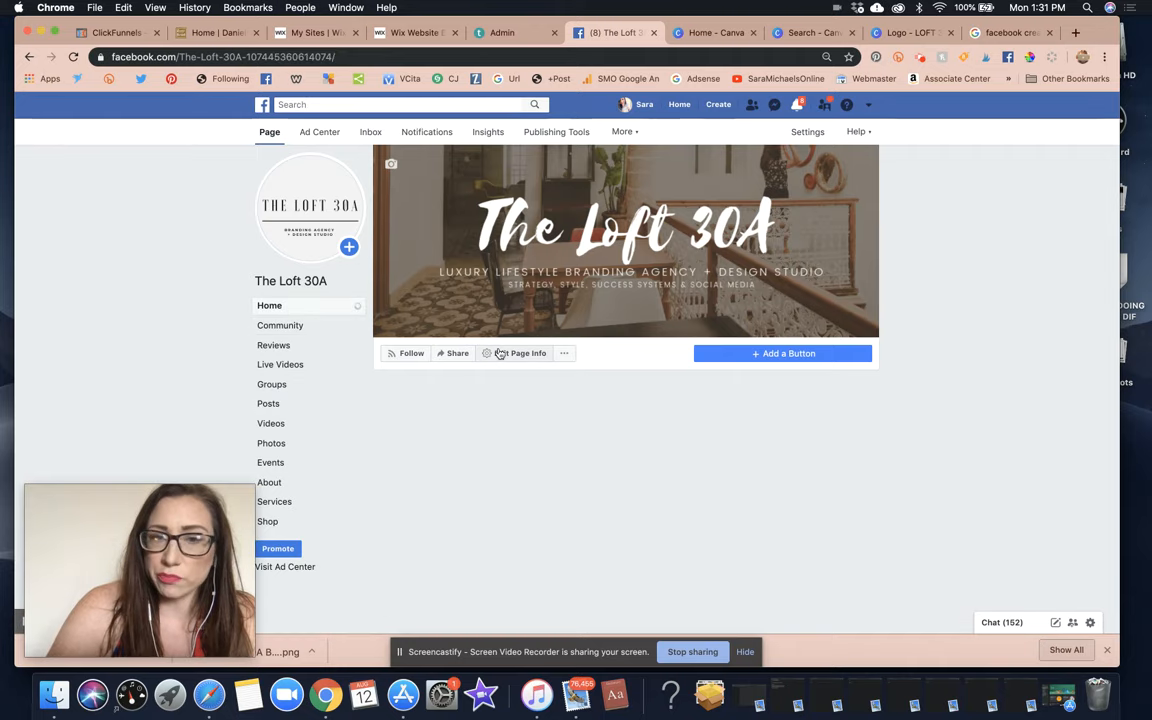
pyautogui.click(272, 405)
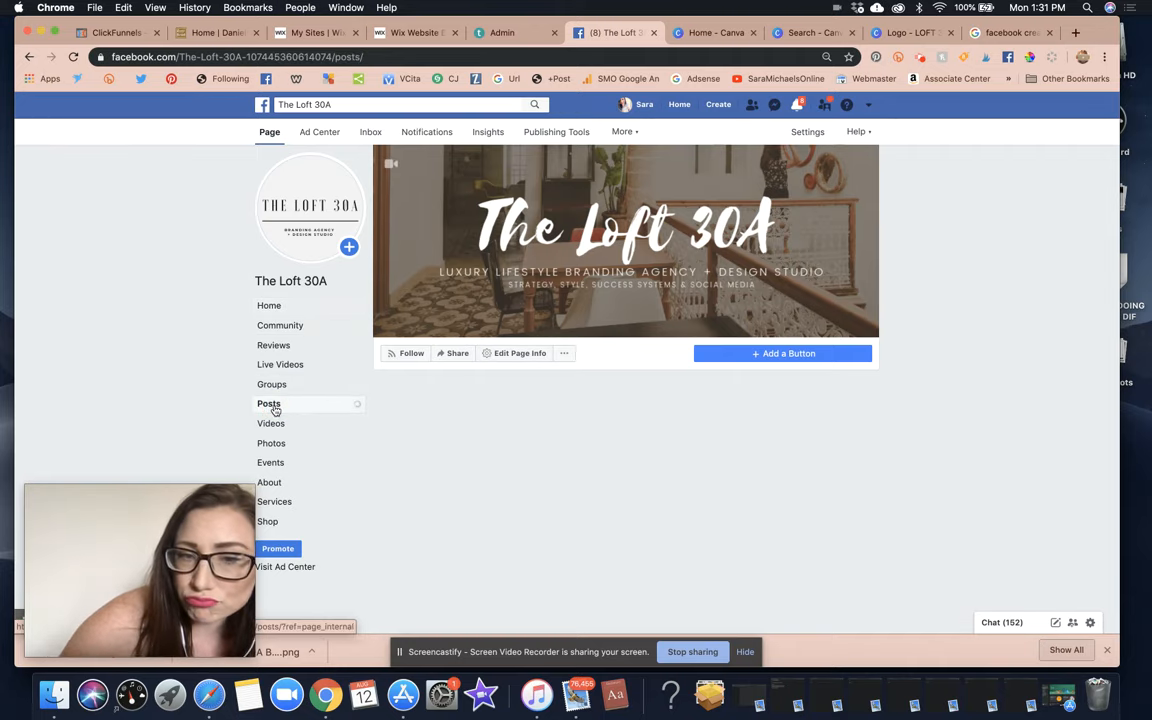
pyautogui.click(771, 357)
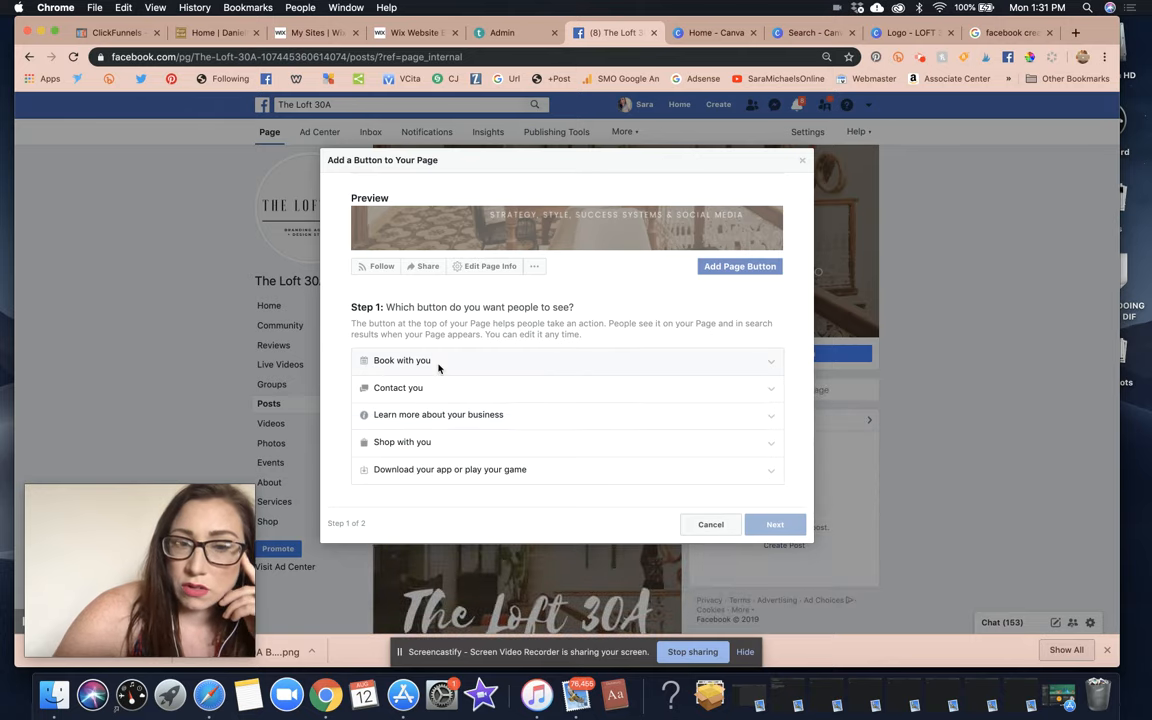
# Choose Learn More as the page's action button.
pyautogui.click(460, 416)
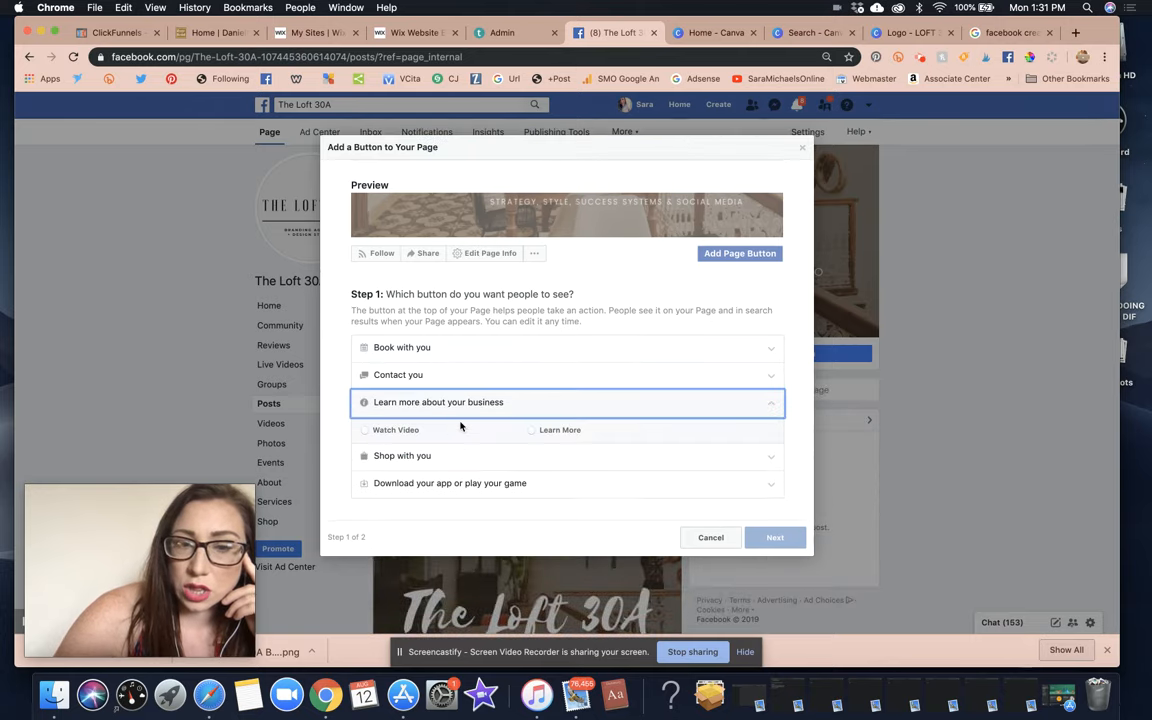
pyautogui.click(531, 431)
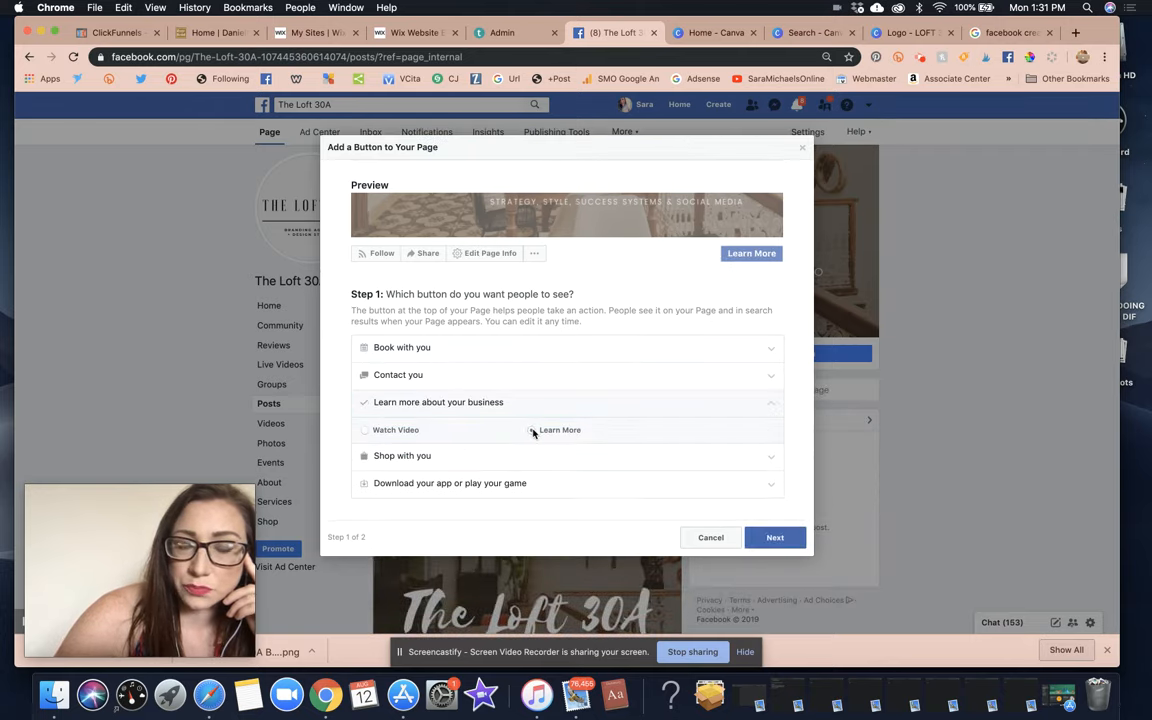
pyautogui.click(440, 374)
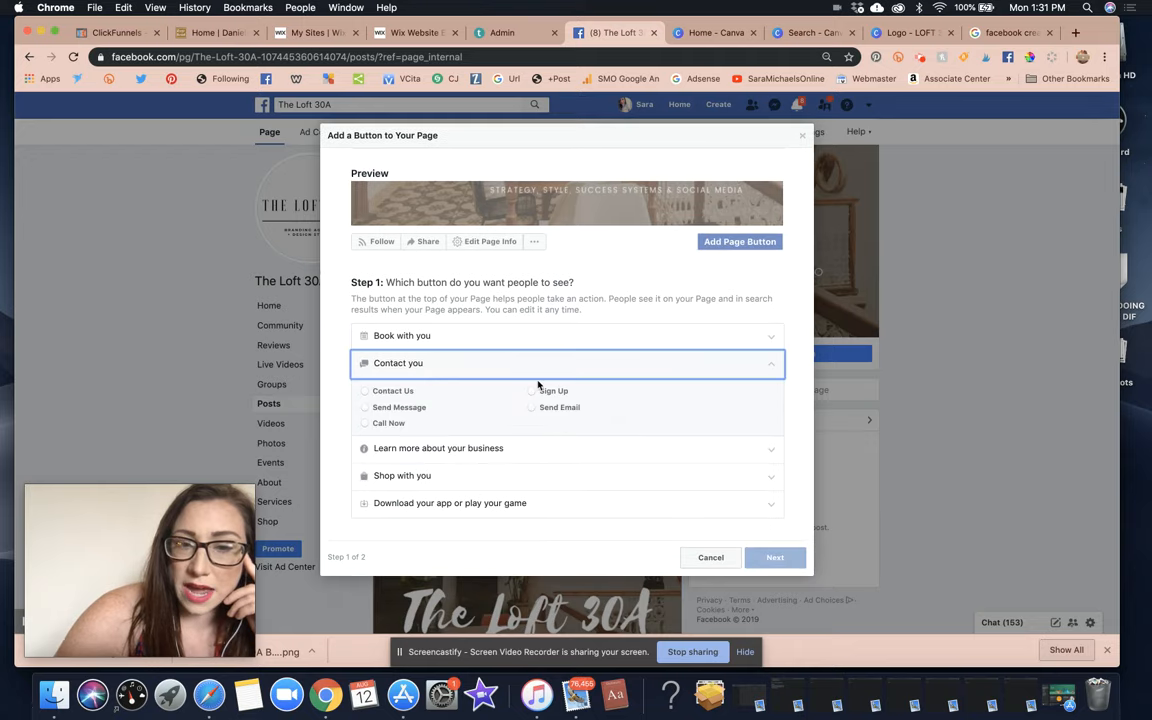
pyautogui.click(481, 447)
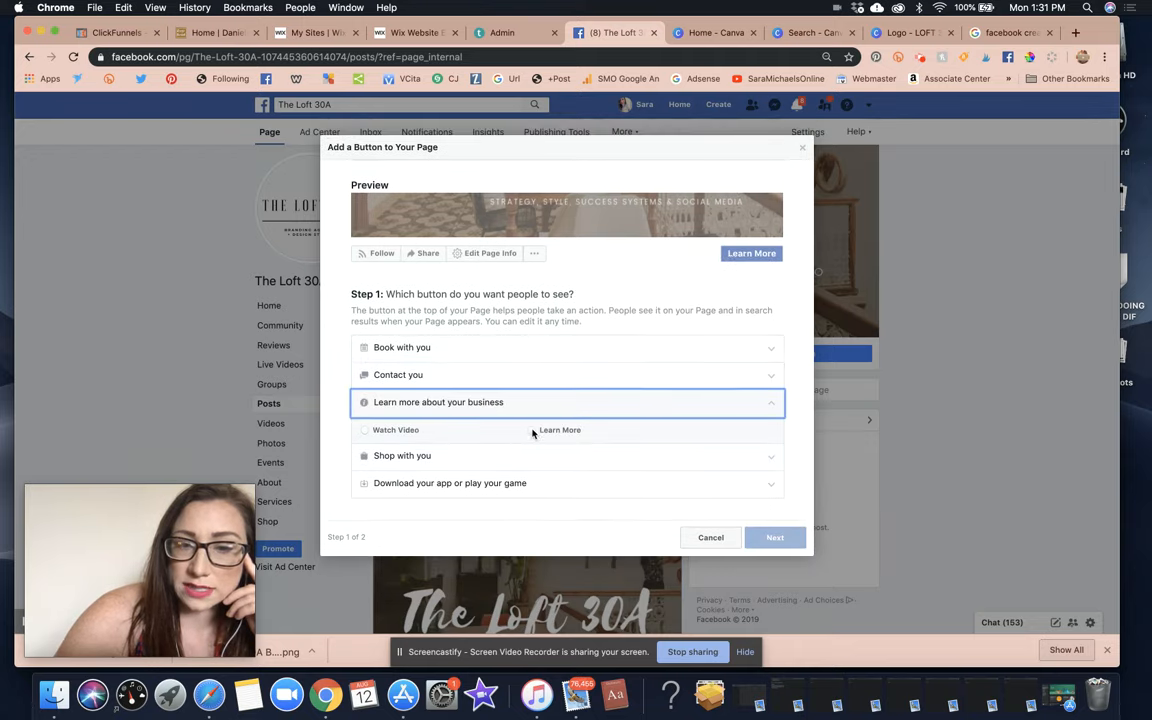
pyautogui.click(532, 432)
pyautogui.click(775, 537)
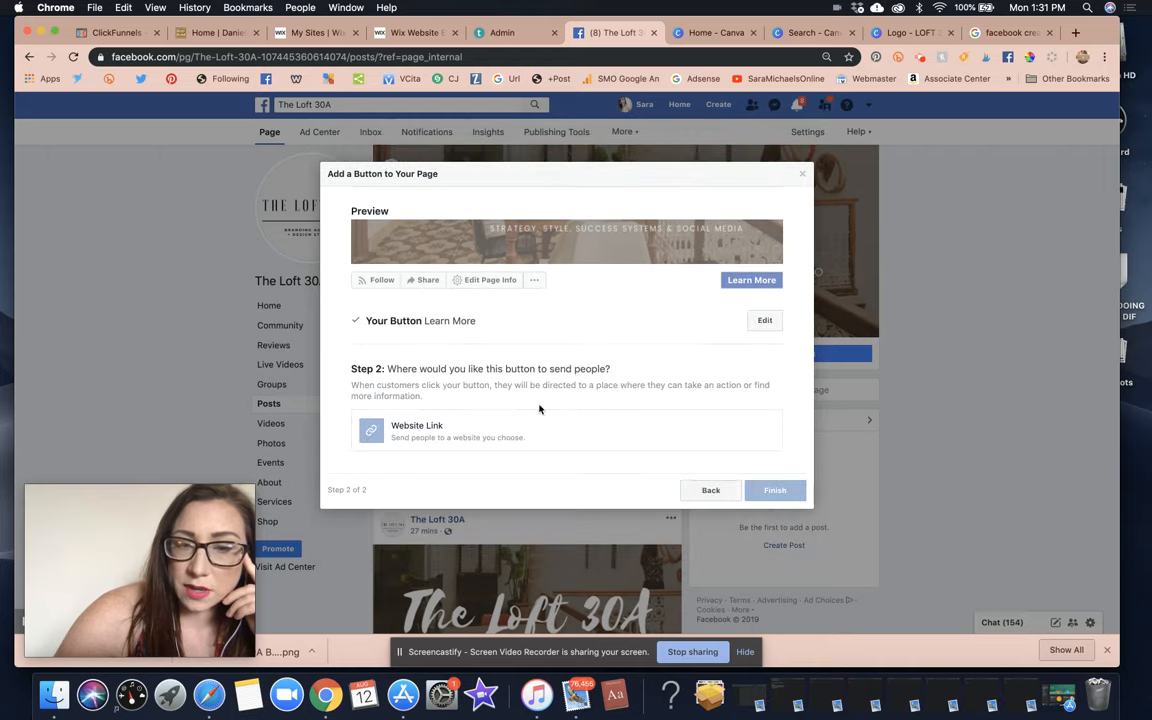
pyautogui.click(475, 429)
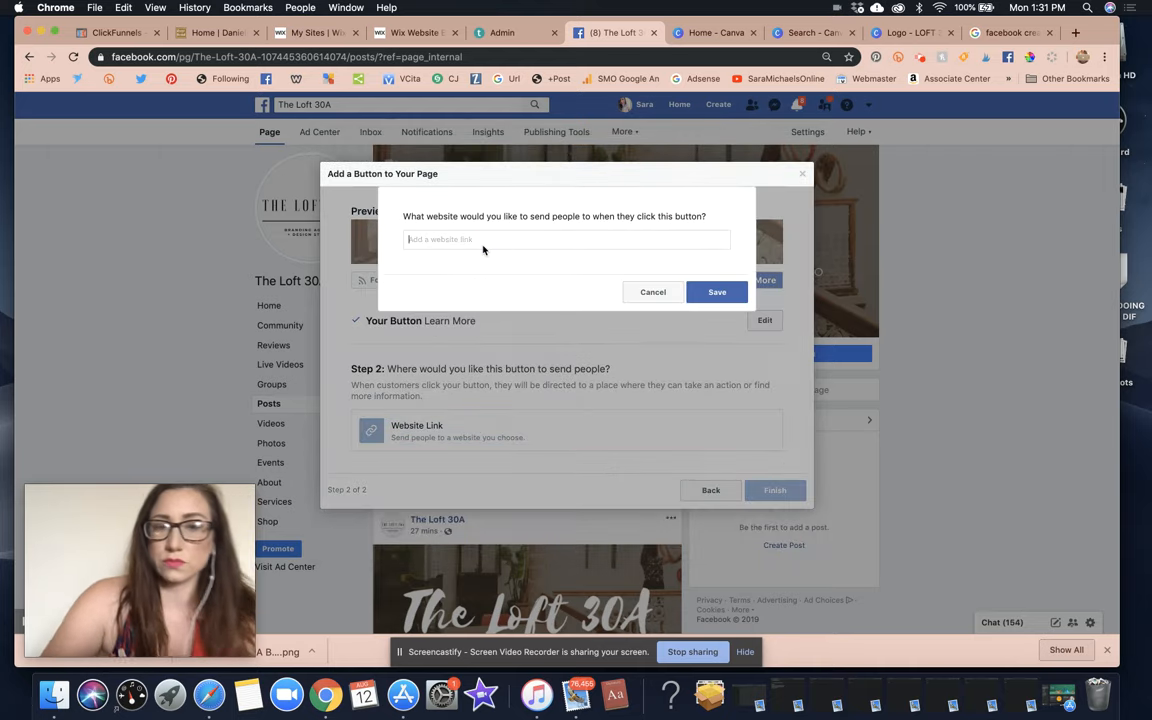
pyautogui.write('www.theoft30a.com')
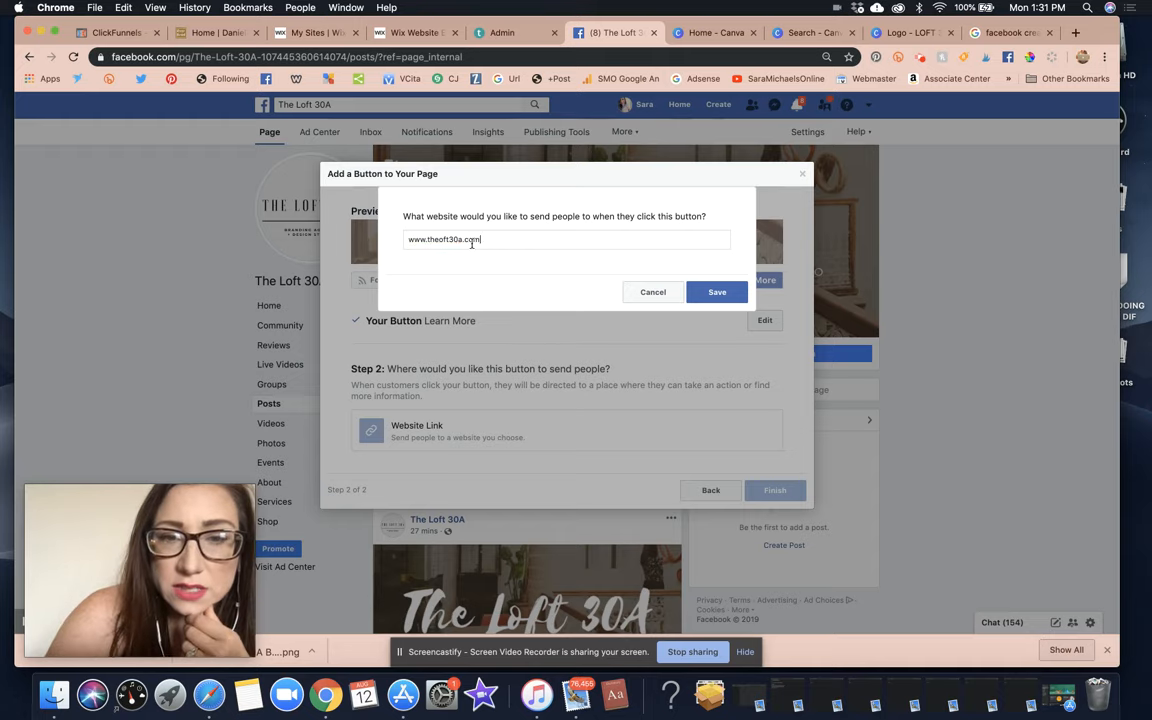
pyautogui.click(442, 240)
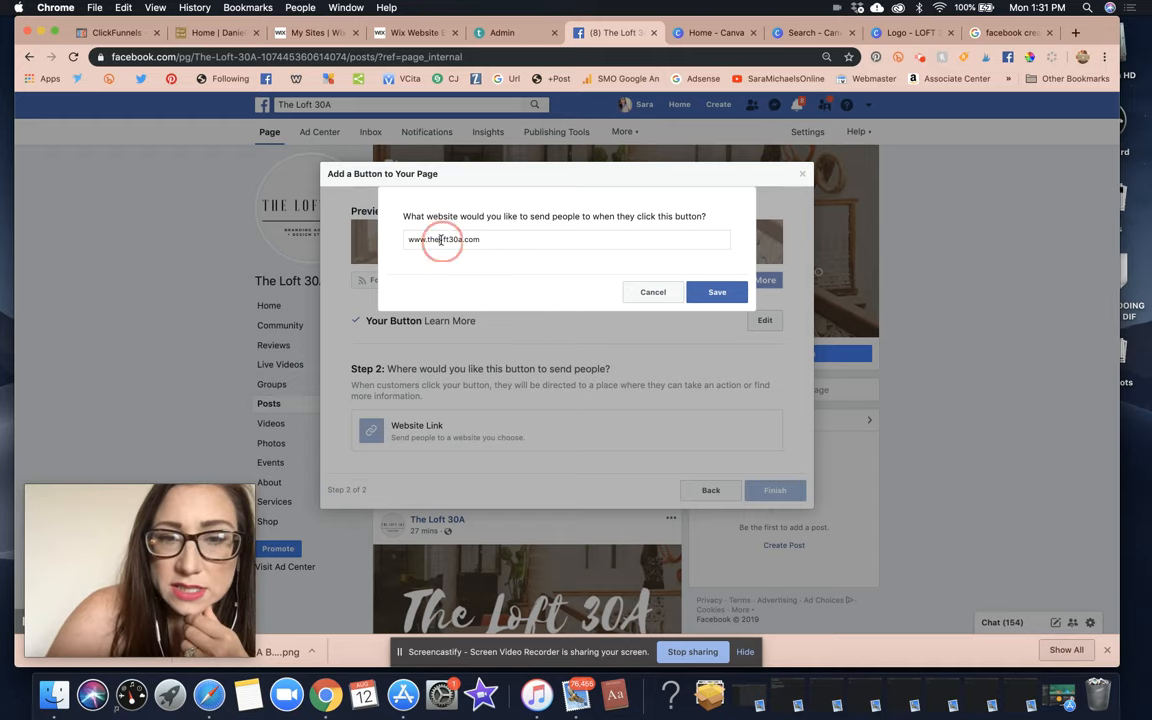
pyautogui.click(712, 291)
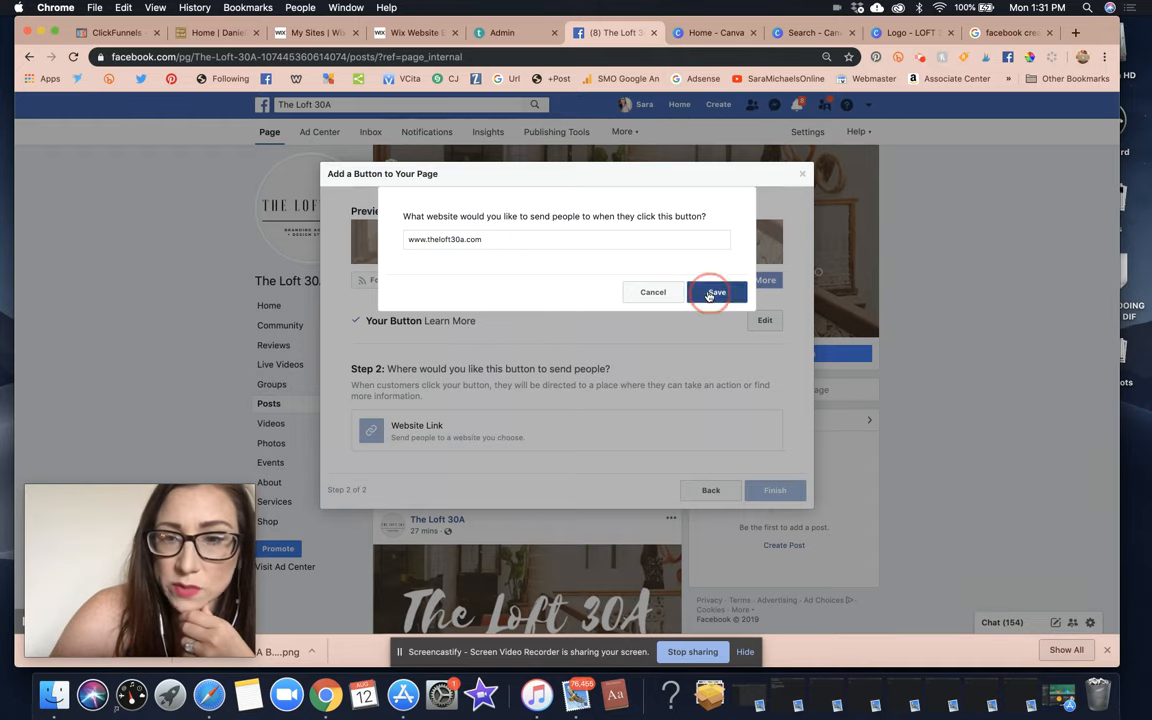
pyautogui.click(784, 447)
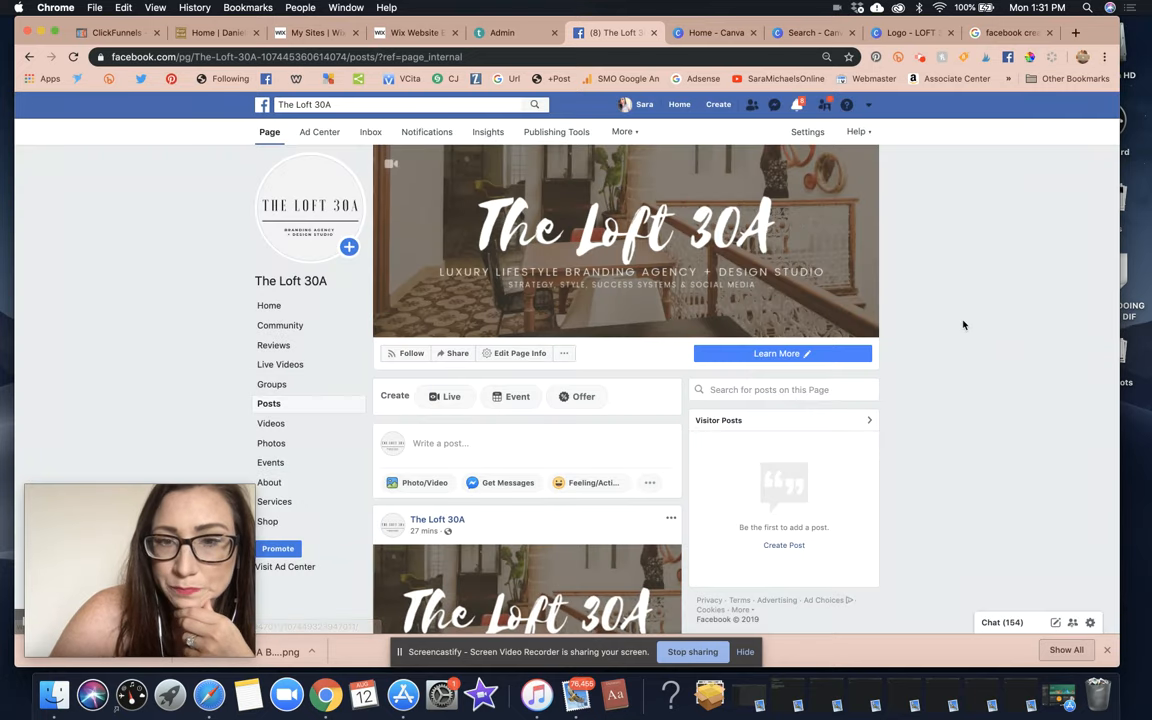
# Scroll The Loft 30A page's posts and glance at the notifications list.
pyautogui.scroll(-5, 962, 324)
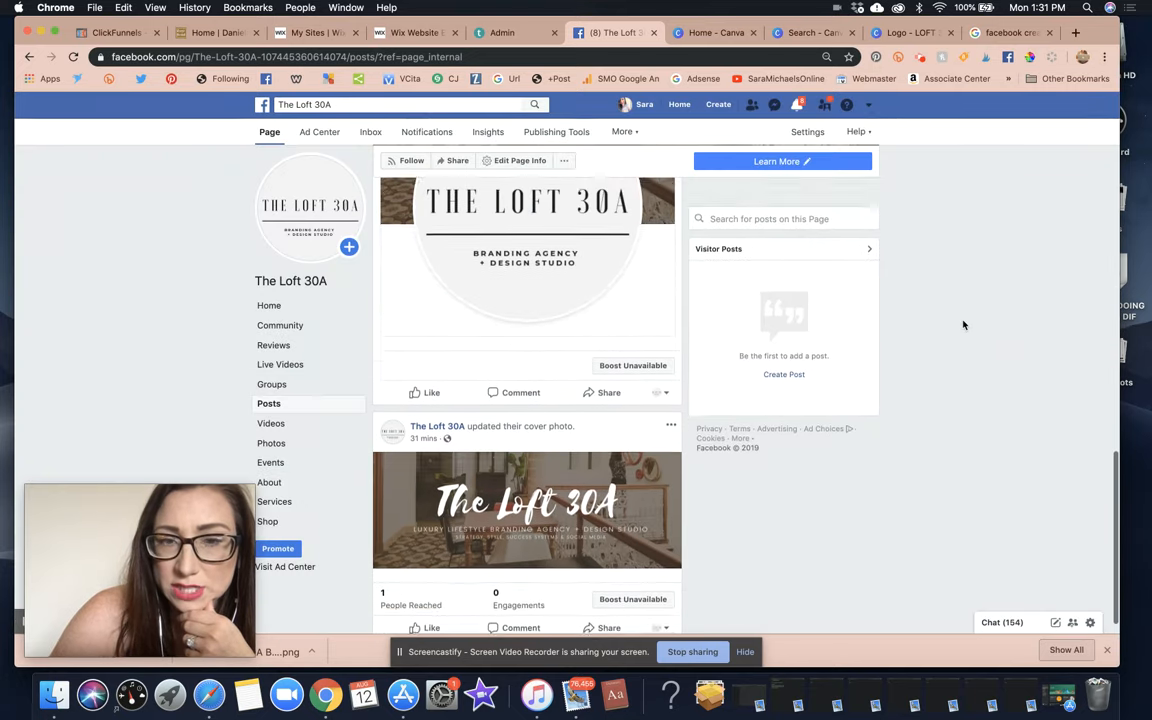
pyautogui.scroll(5, 963, 324)
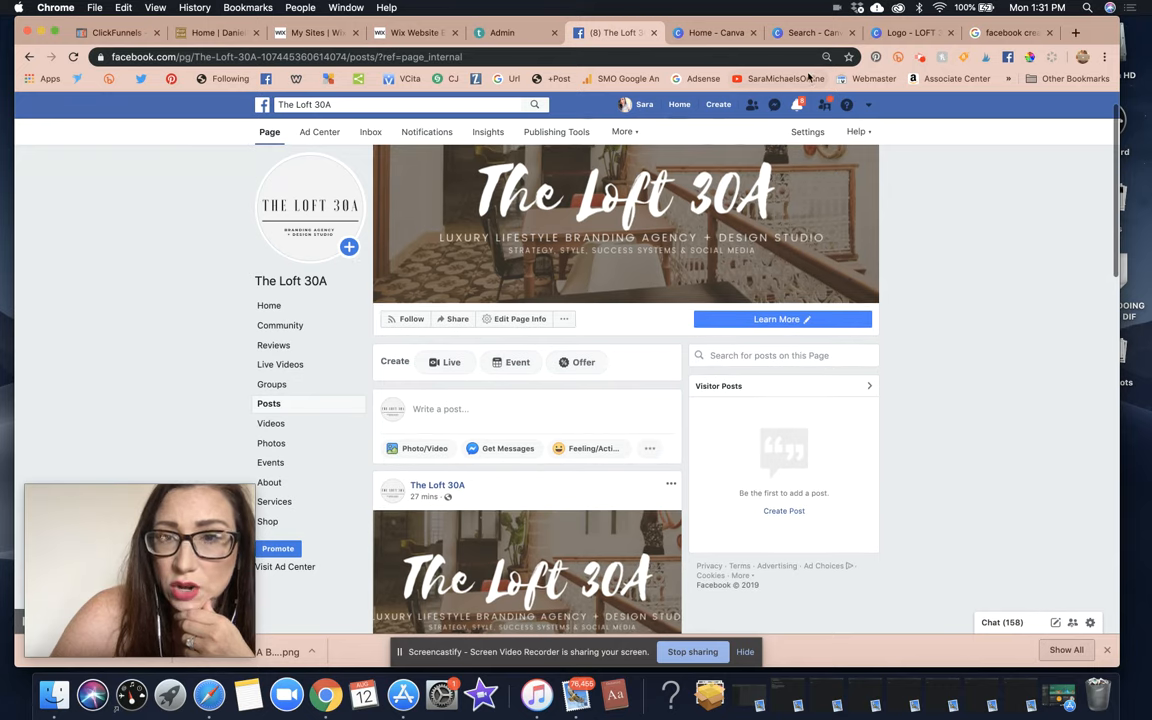
pyautogui.click(797, 104)
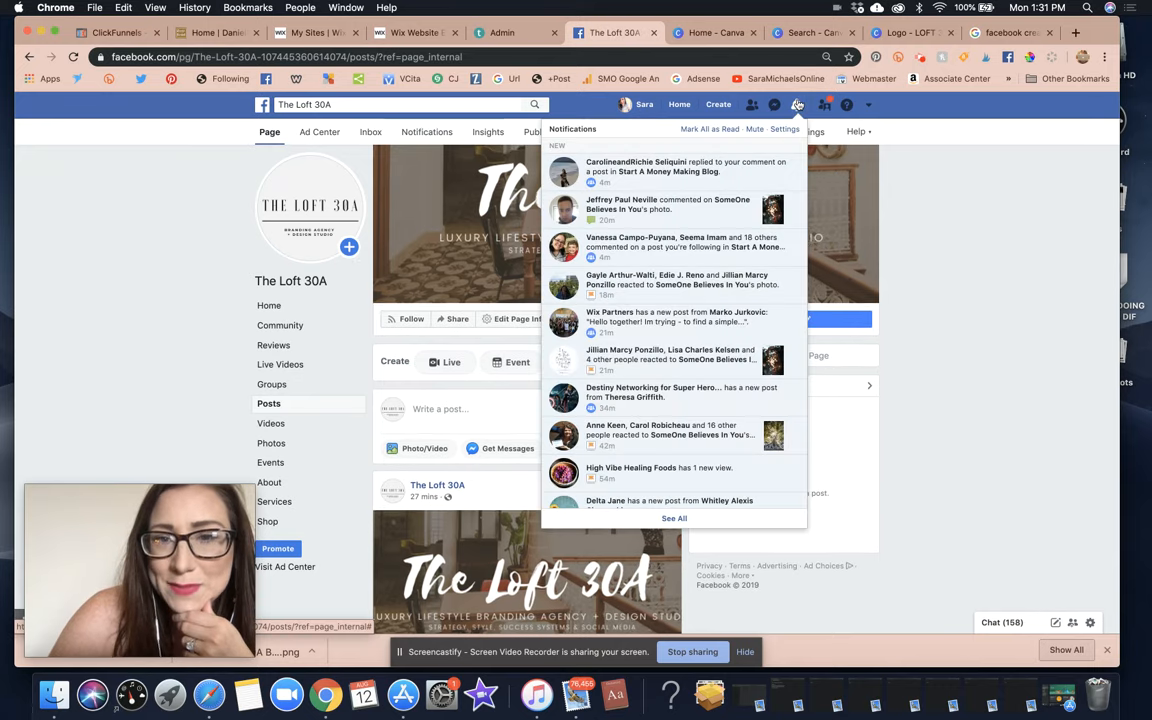
pyautogui.click(957, 240)
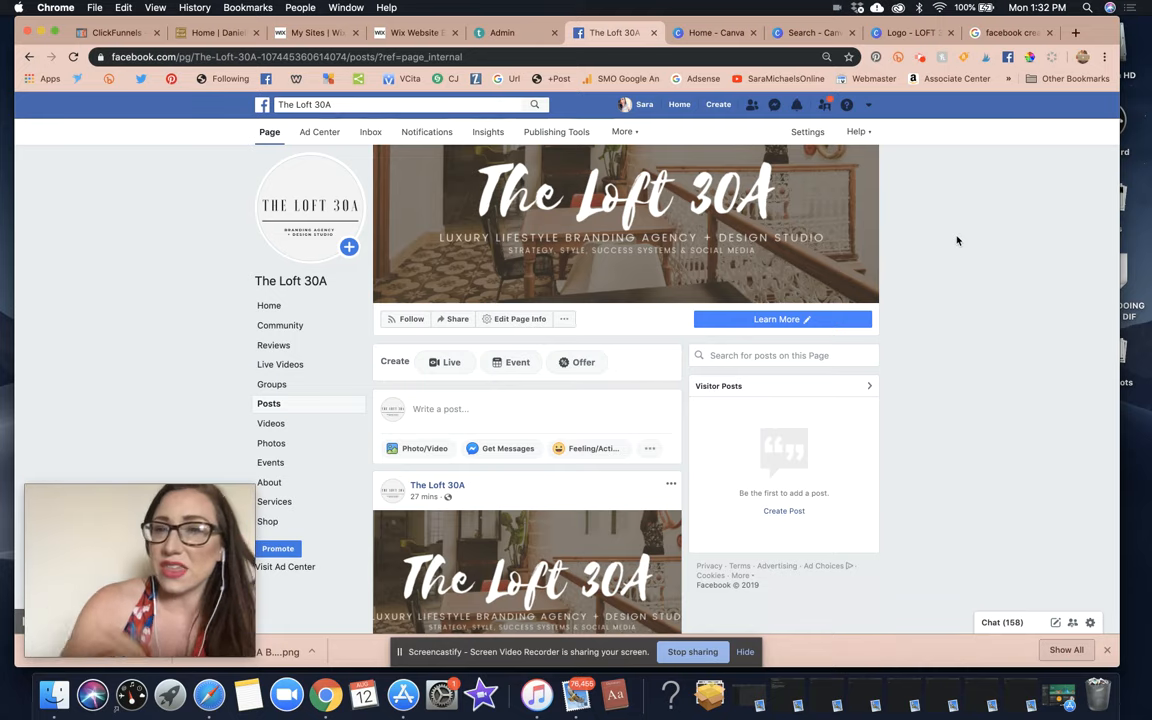
# Return to the page's home view, then switch to the Google results tab.
pyautogui.scroll(-10, 1006, 316)
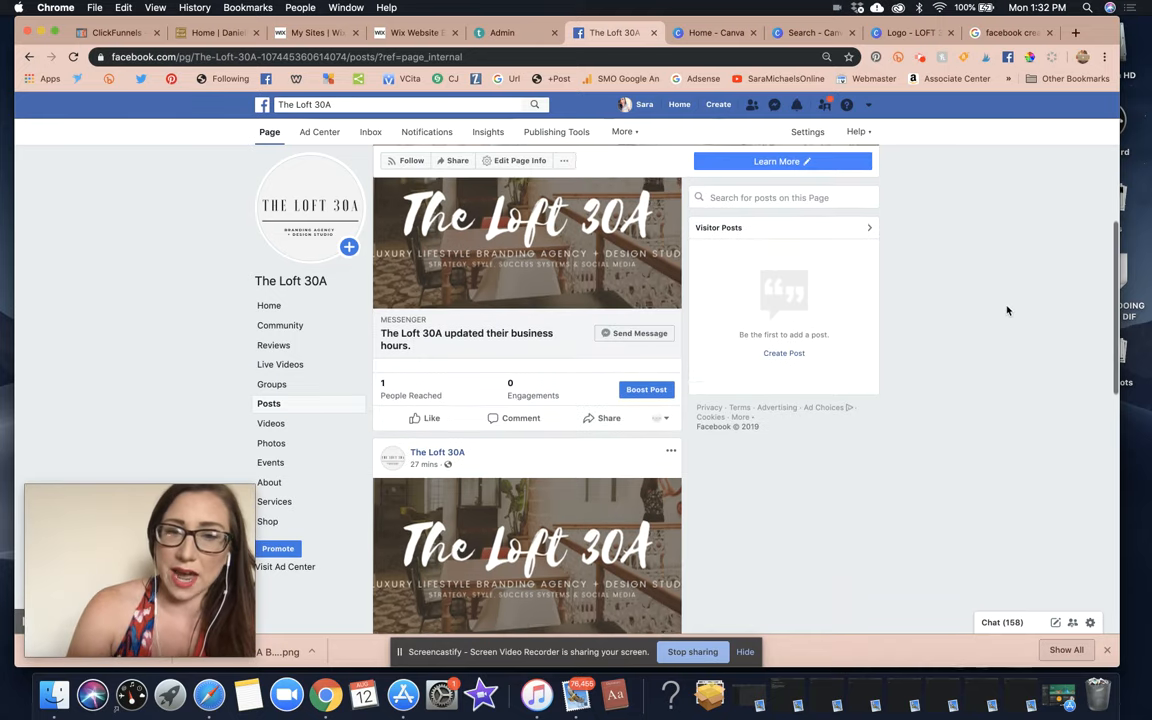
pyautogui.scroll(10, 1006, 310)
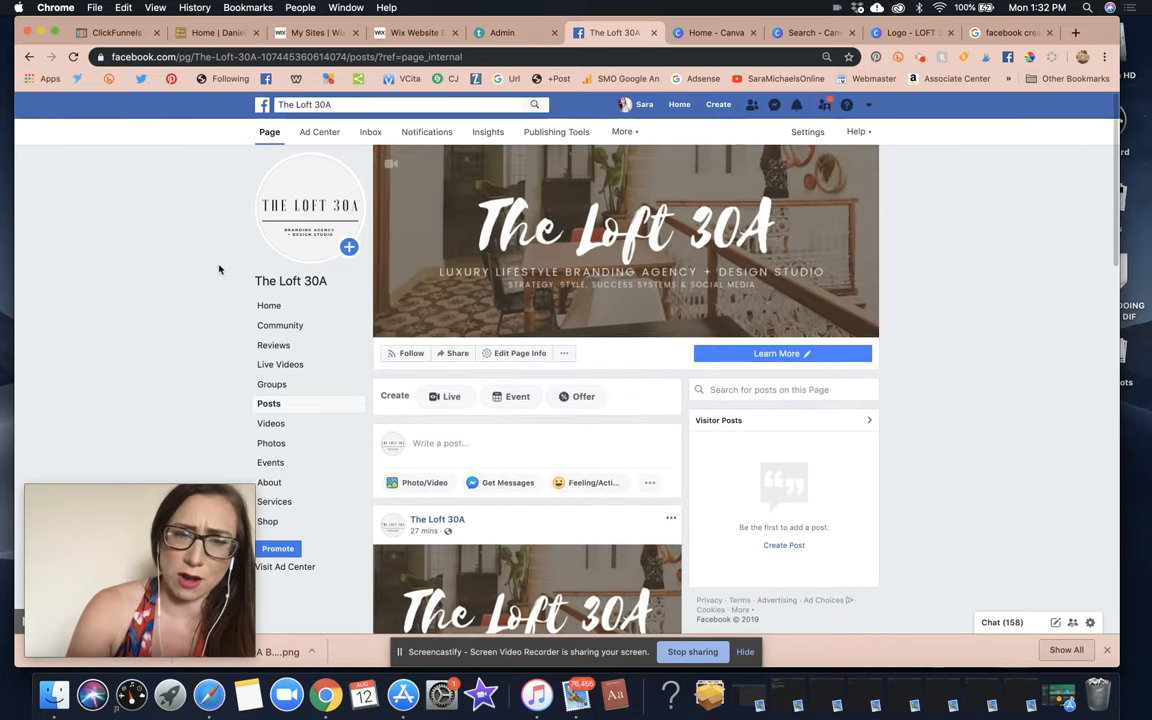
pyautogui.click(266, 306)
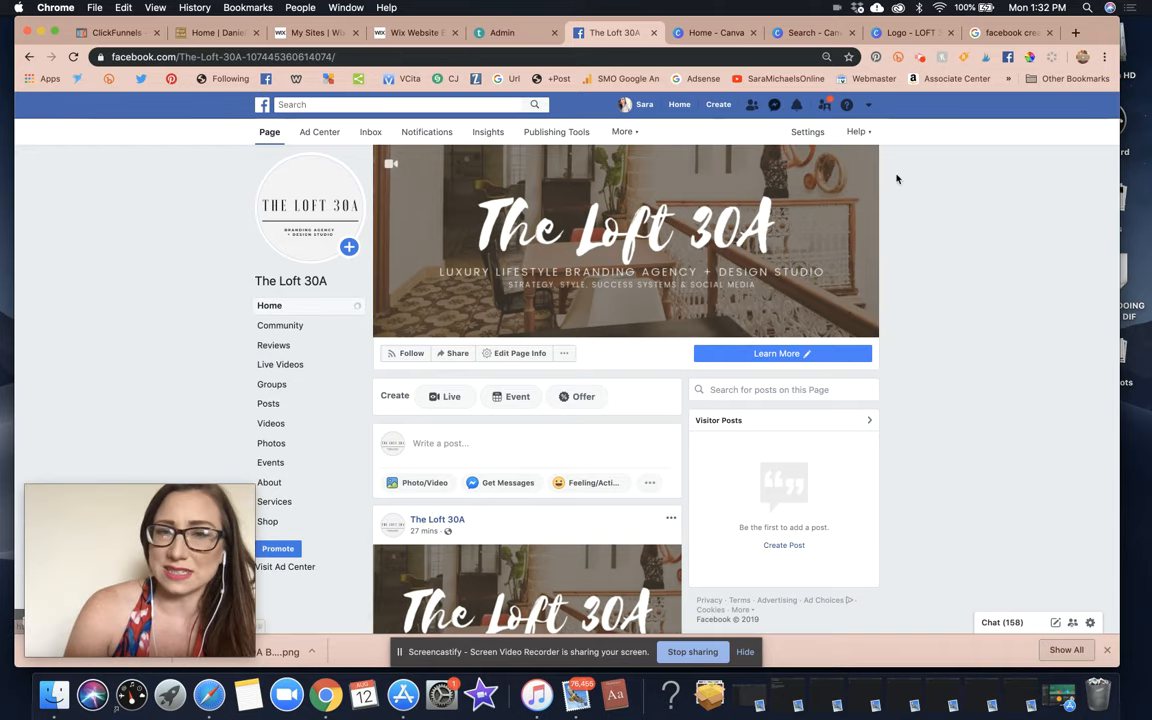
pyautogui.scroll(-5, 918, 208)
pyautogui.scroll(8, 918, 208)
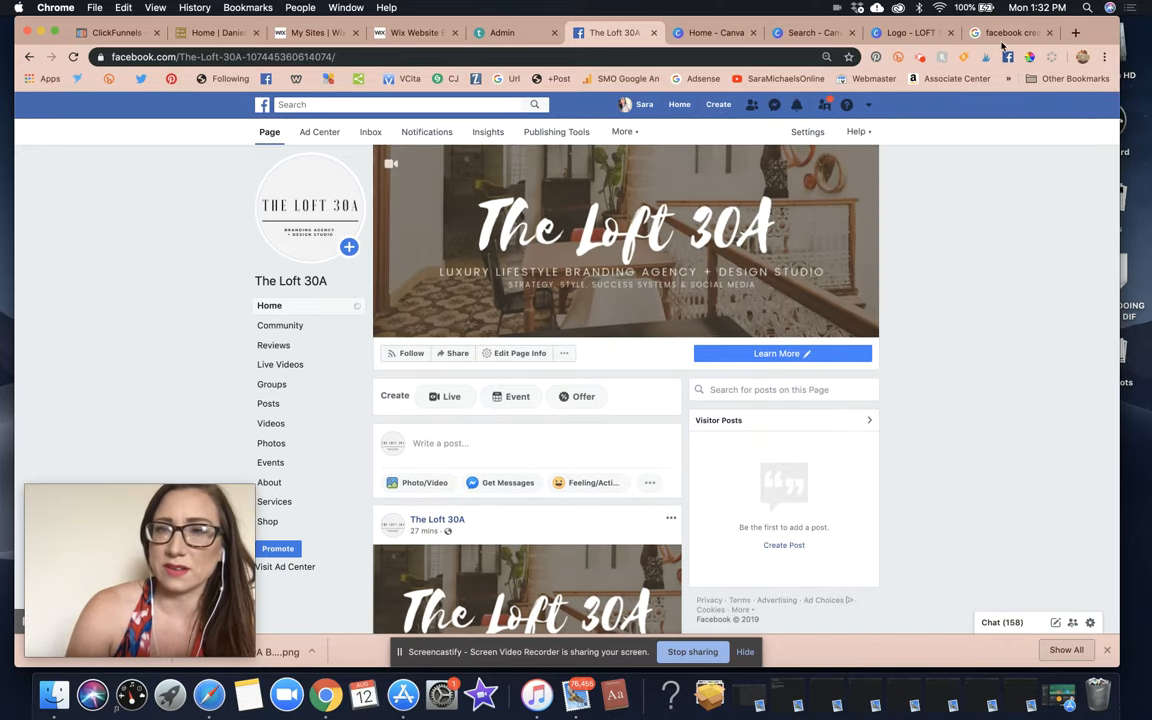
pyautogui.click(1004, 36)
# Load theloft30a.com from the browser's address bar.
pyautogui.click(728, 55)
pyautogui.write('theloft30')
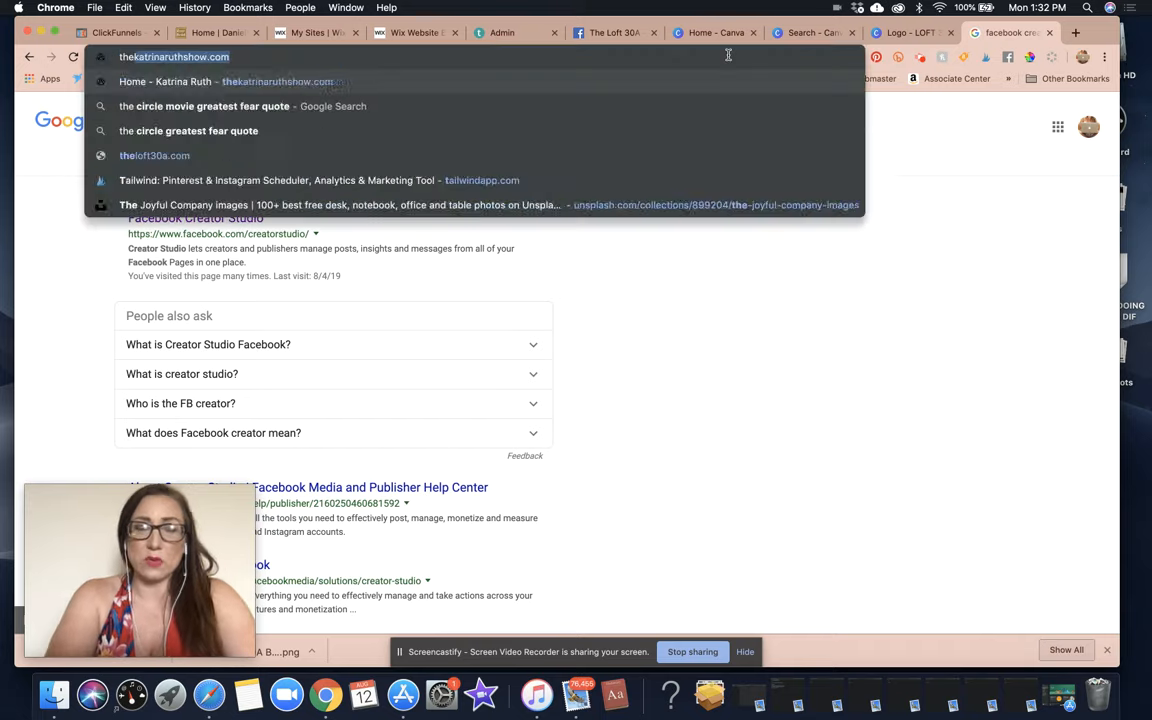
pyautogui.write('a.com')
pyautogui.press('Return')
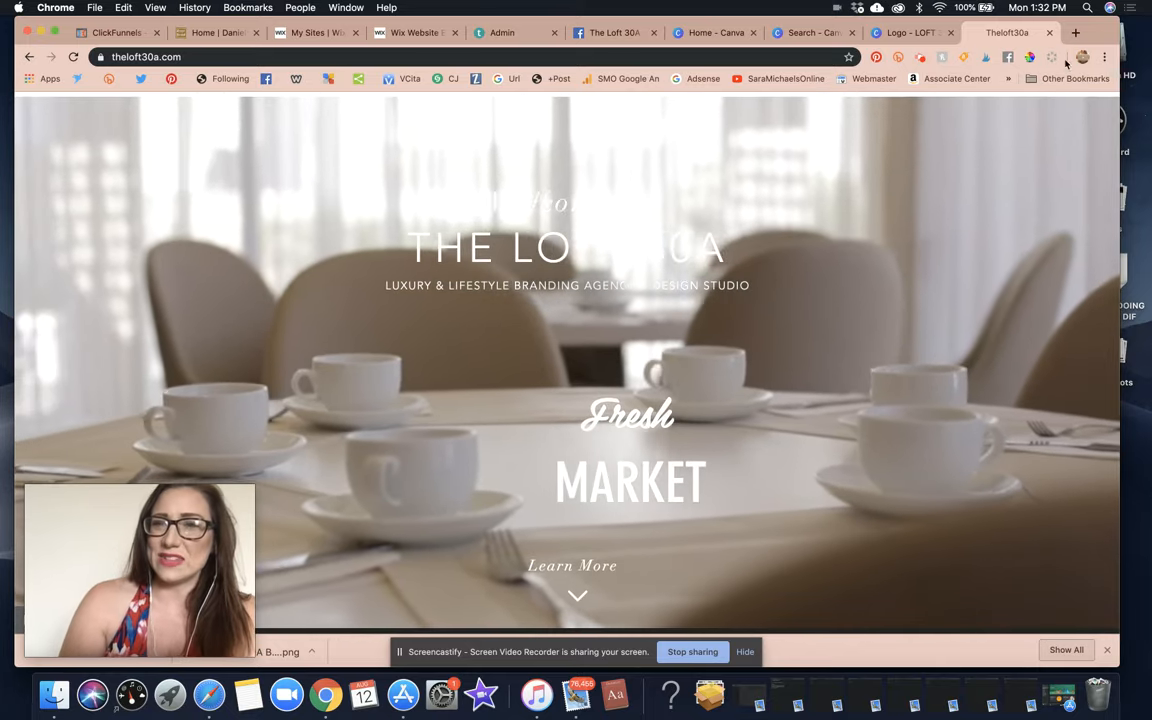
# Close the website tab and return to The Loft 30A Facebook tab.
pyautogui.click(1049, 32)
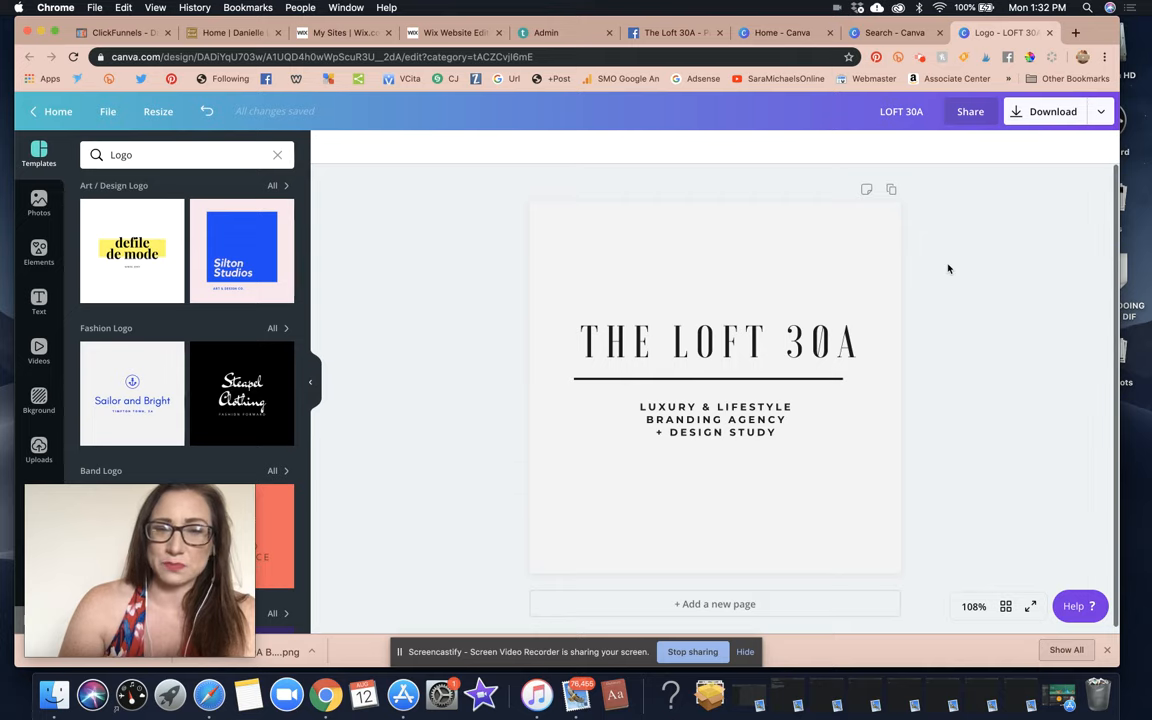
pyautogui.click(675, 32)
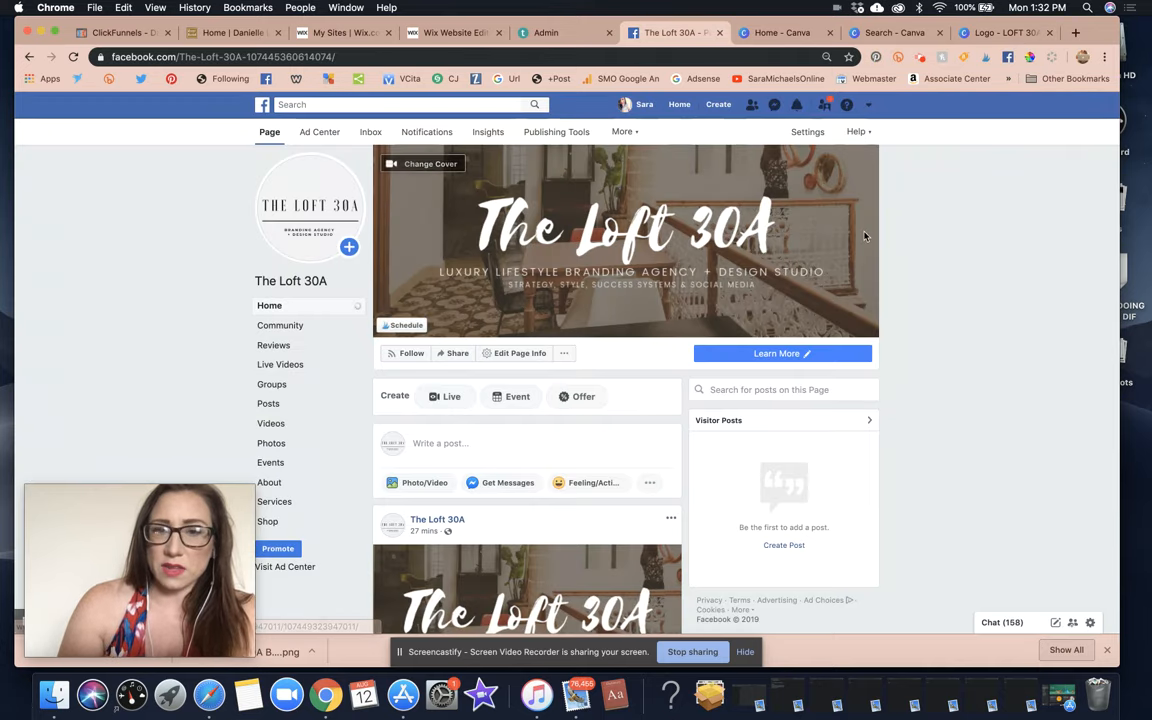
pyautogui.scroll(-3, 866, 236)
pyautogui.scroll(5, 866, 236)
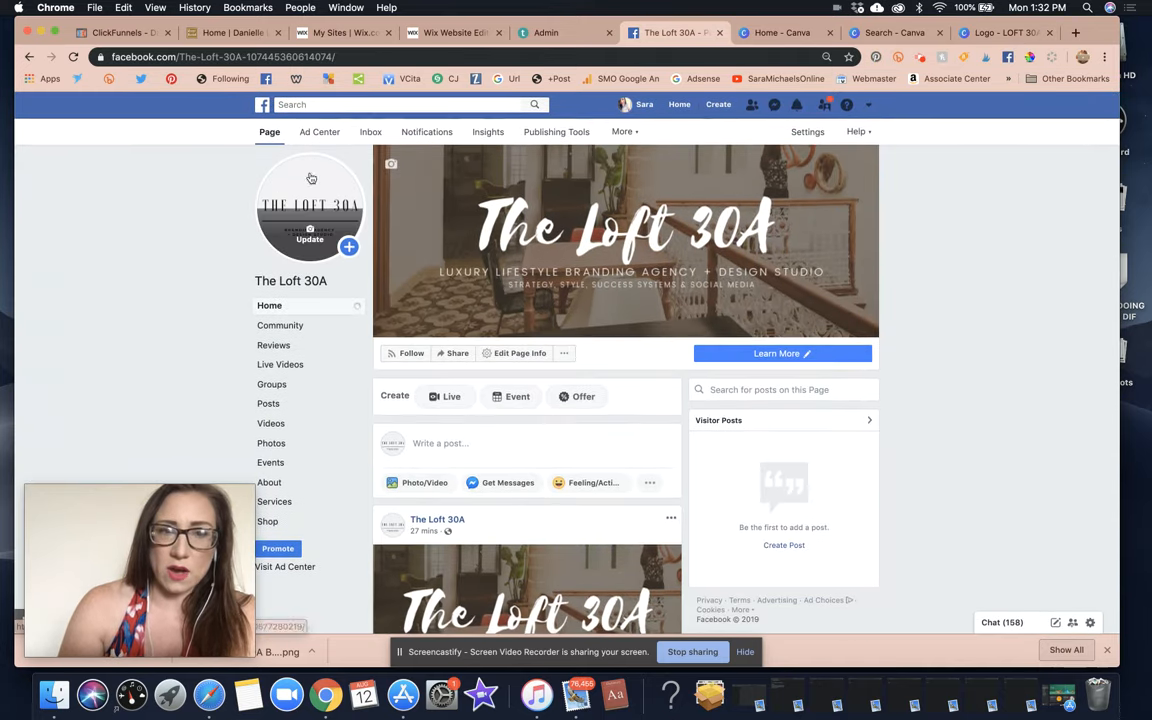
# From the personal profile, search 'cocreating' and open the CoCreating Queens page.
pyautogui.click(640, 104)
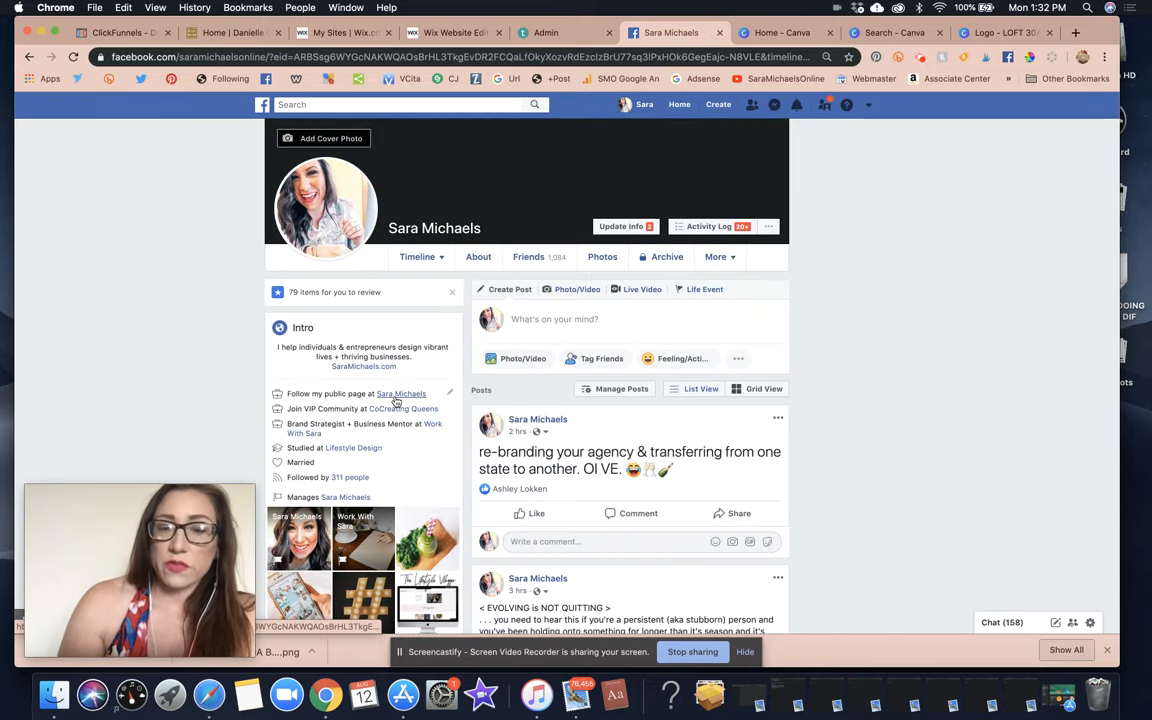
pyautogui.click(395, 396)
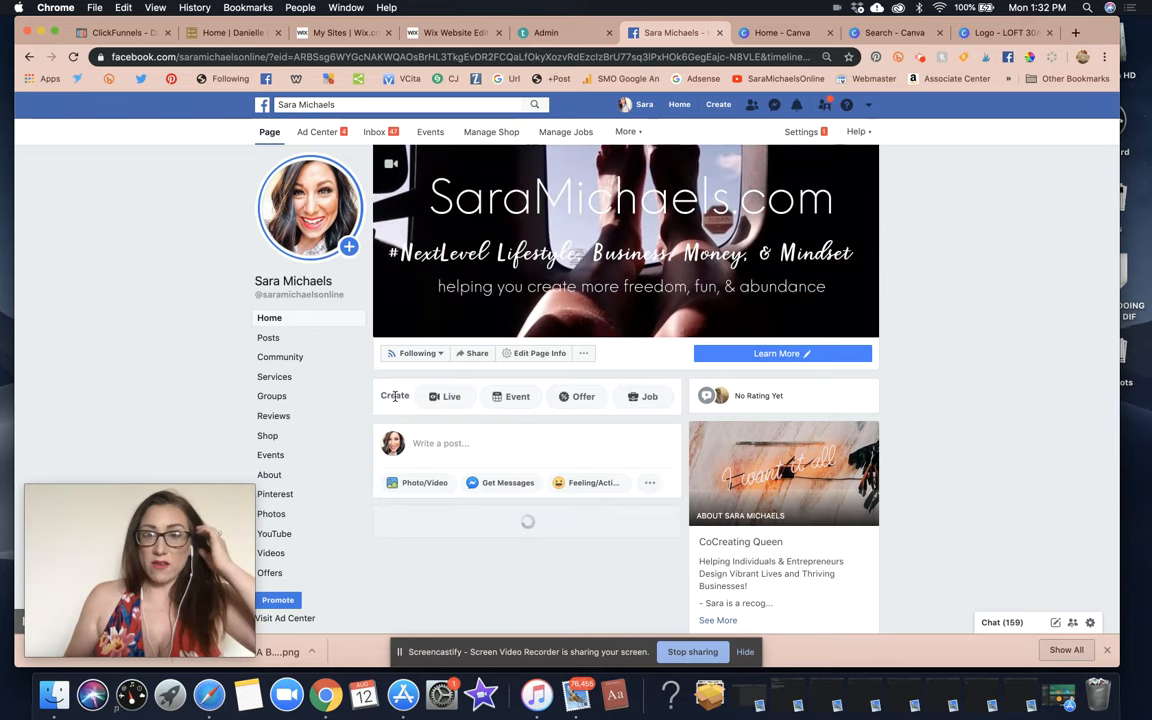
pyautogui.click(383, 102)
pyautogui.write('cocreating')
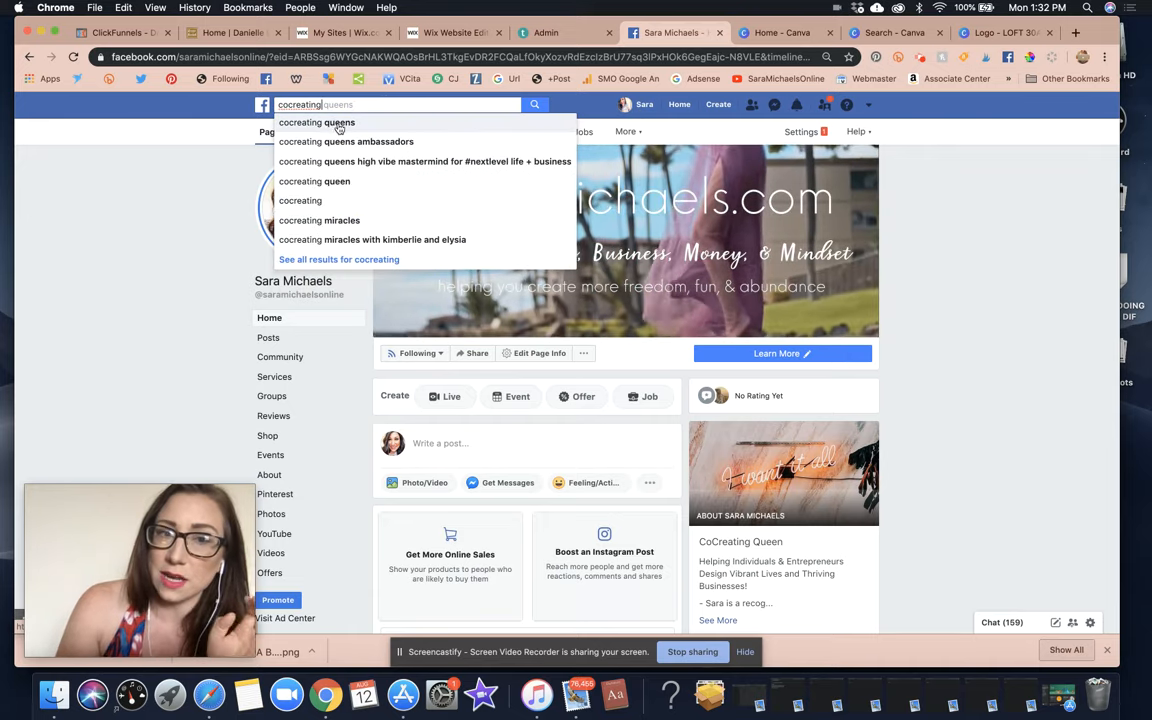
pyautogui.click(337, 123)
pyautogui.click(485, 170)
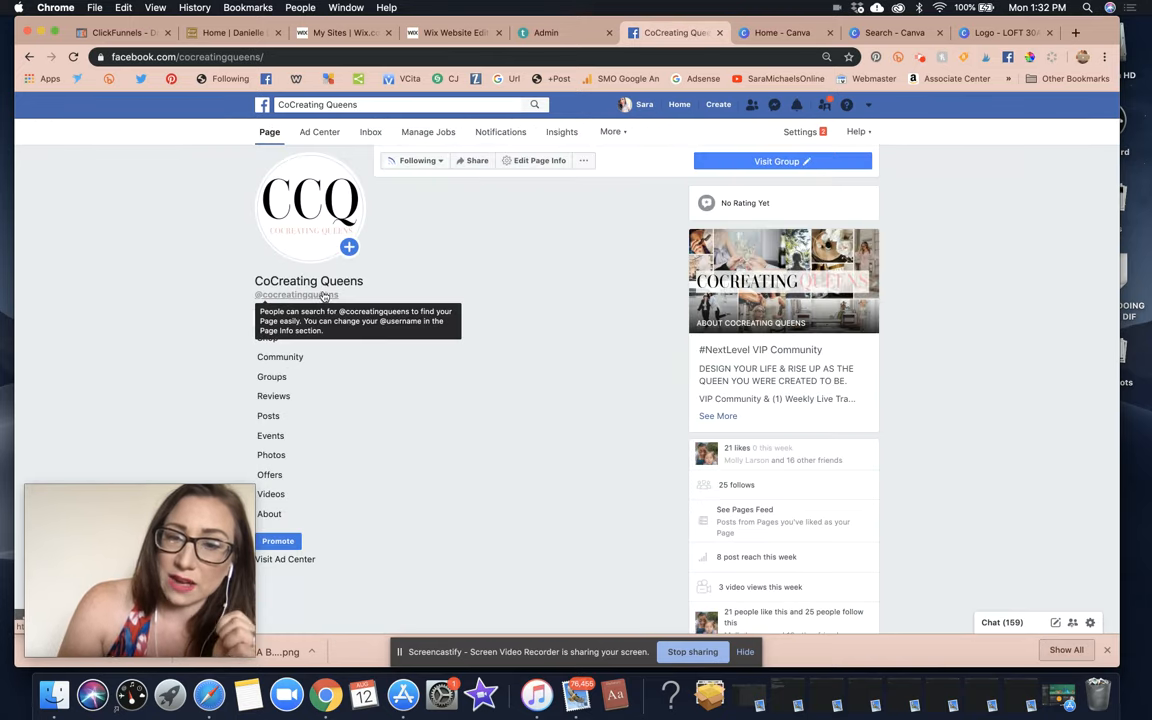
# Search 'cocreating queens' and open the CoCreating Queen page.
pyautogui.click(350, 104)
pyautogui.write('c')
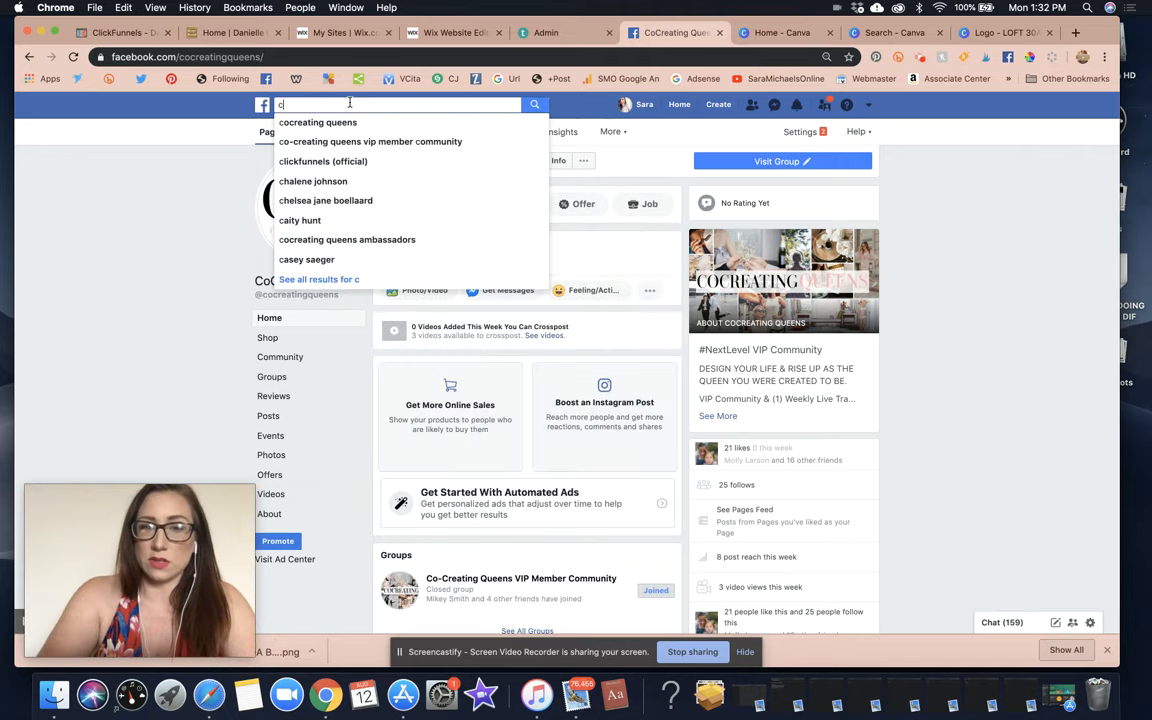
pyautogui.write('ocreating queens')
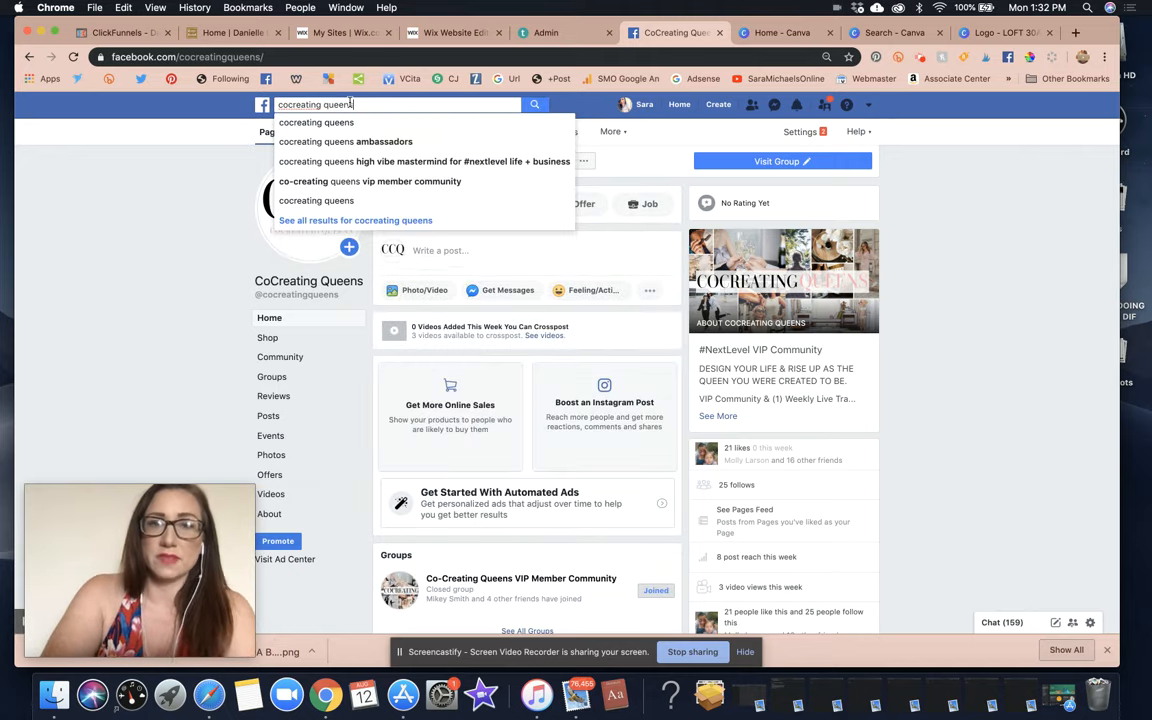
pyautogui.press('Return')
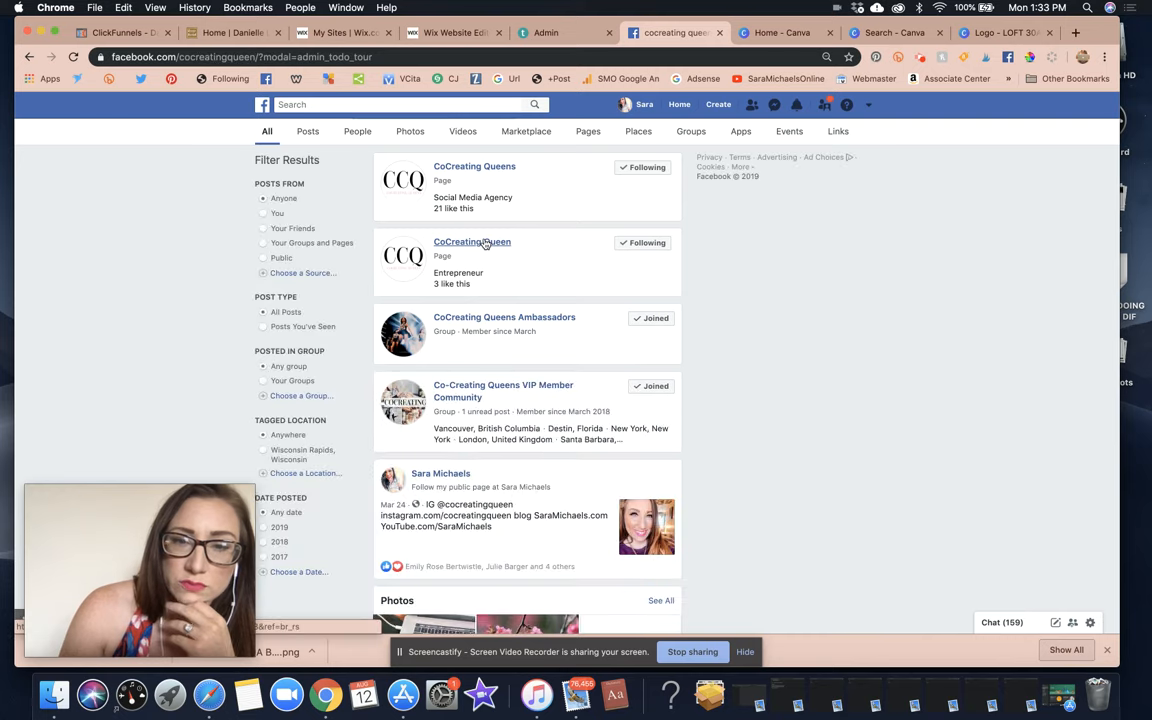
pyautogui.click(484, 243)
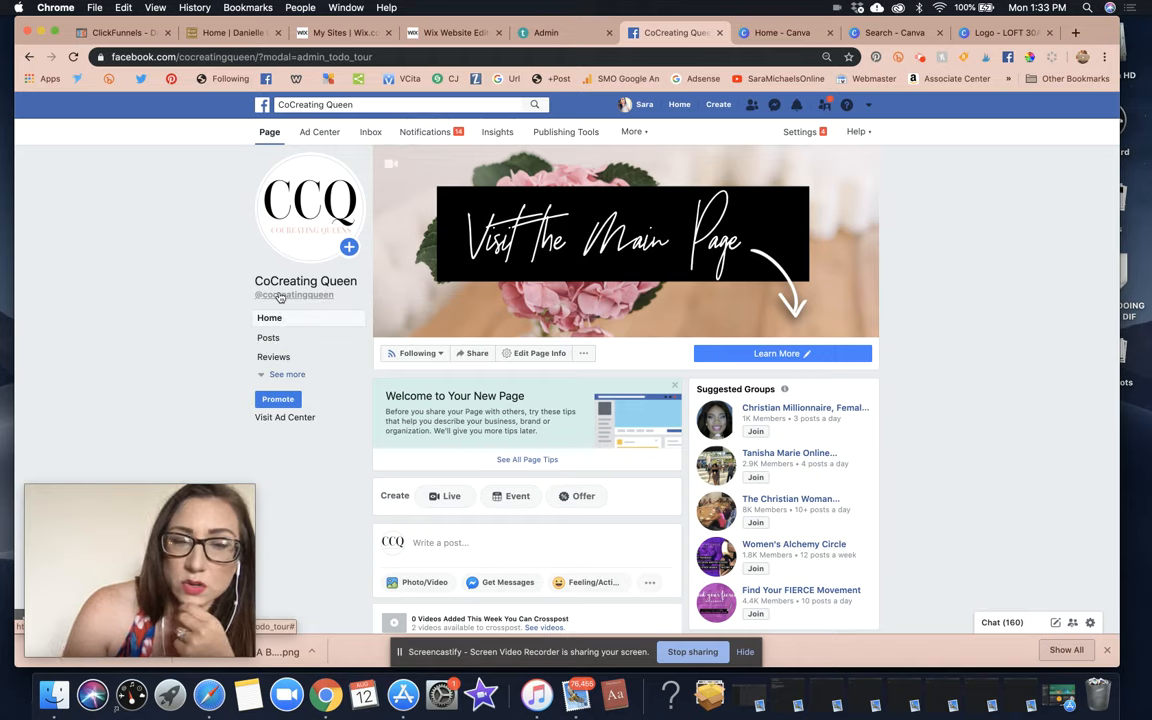
# Search 'the loft 30a' from the profile and open The Loft 30A page.
pyautogui.click(645, 105)
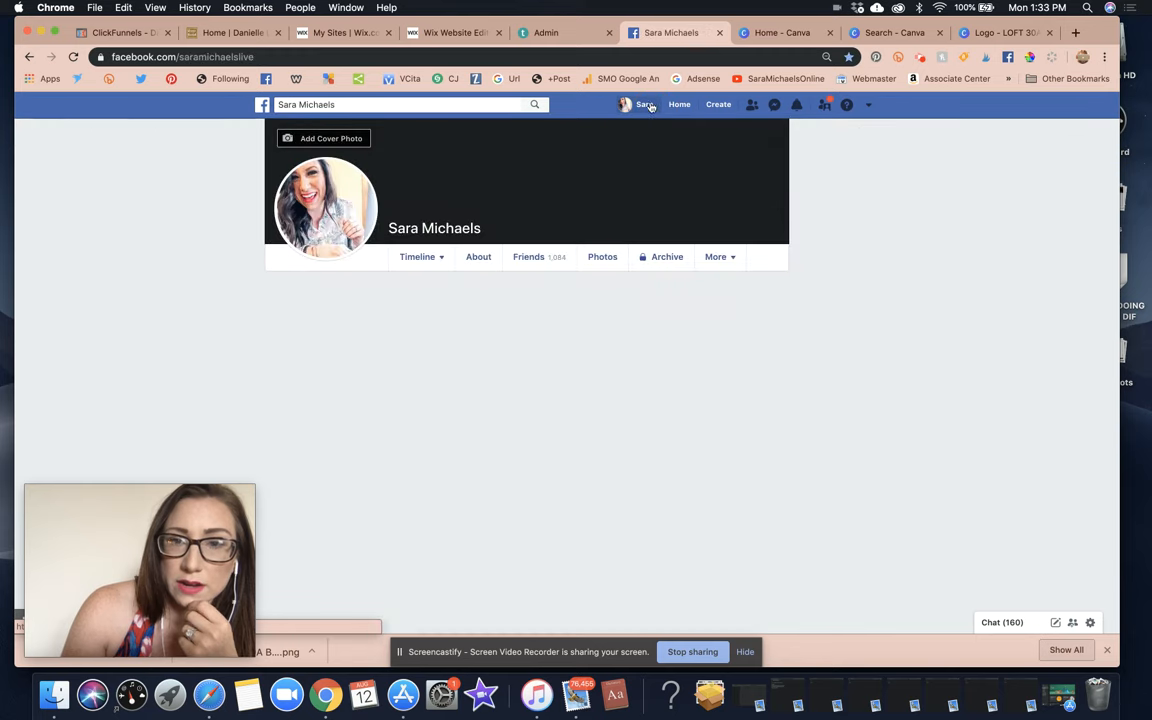
pyautogui.click(437, 108)
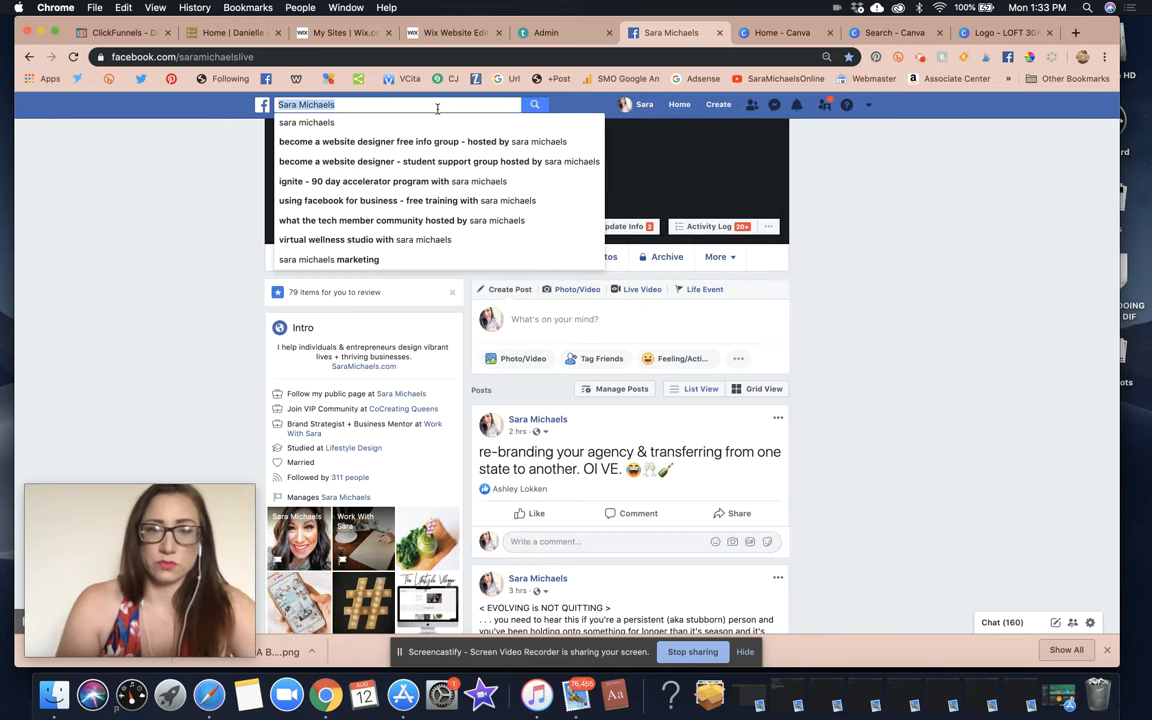
pyautogui.write('the loft 30a')
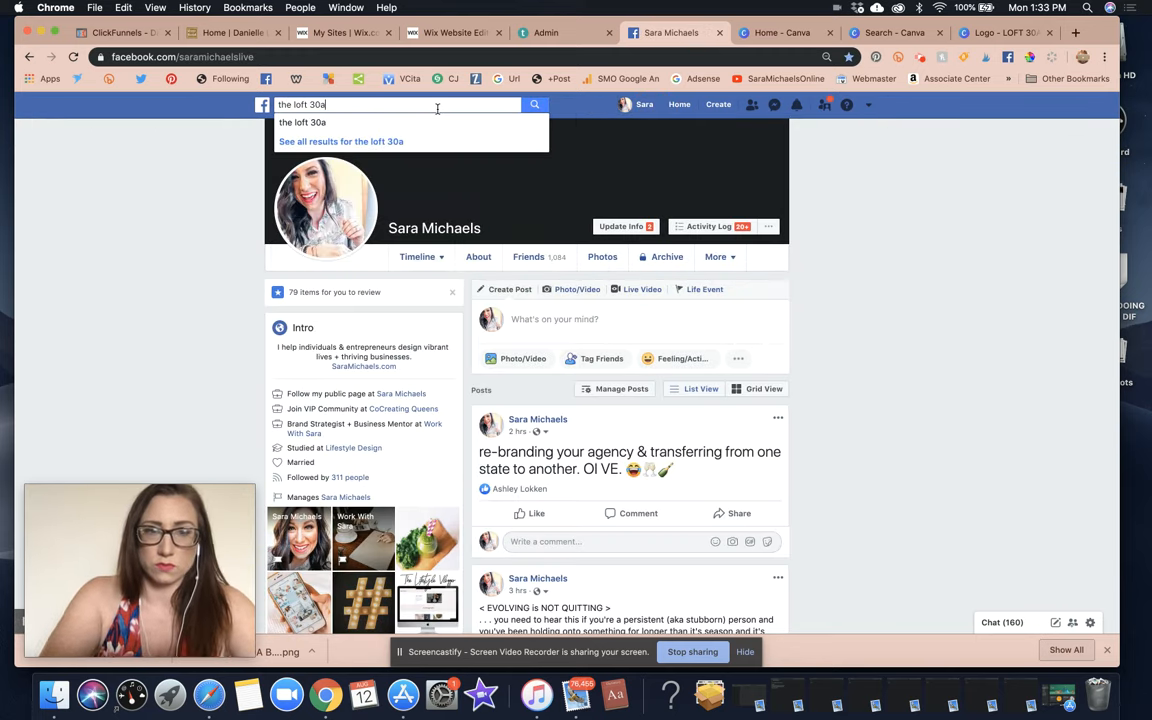
pyautogui.press('Return')
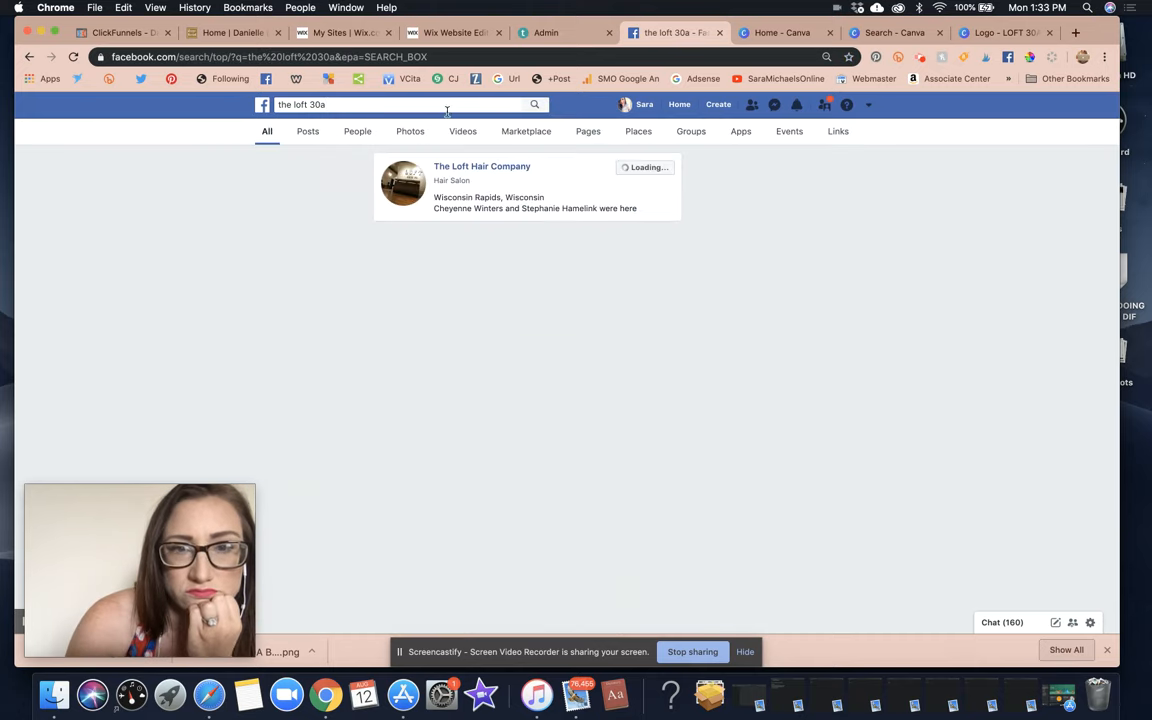
pyautogui.click(445, 320)
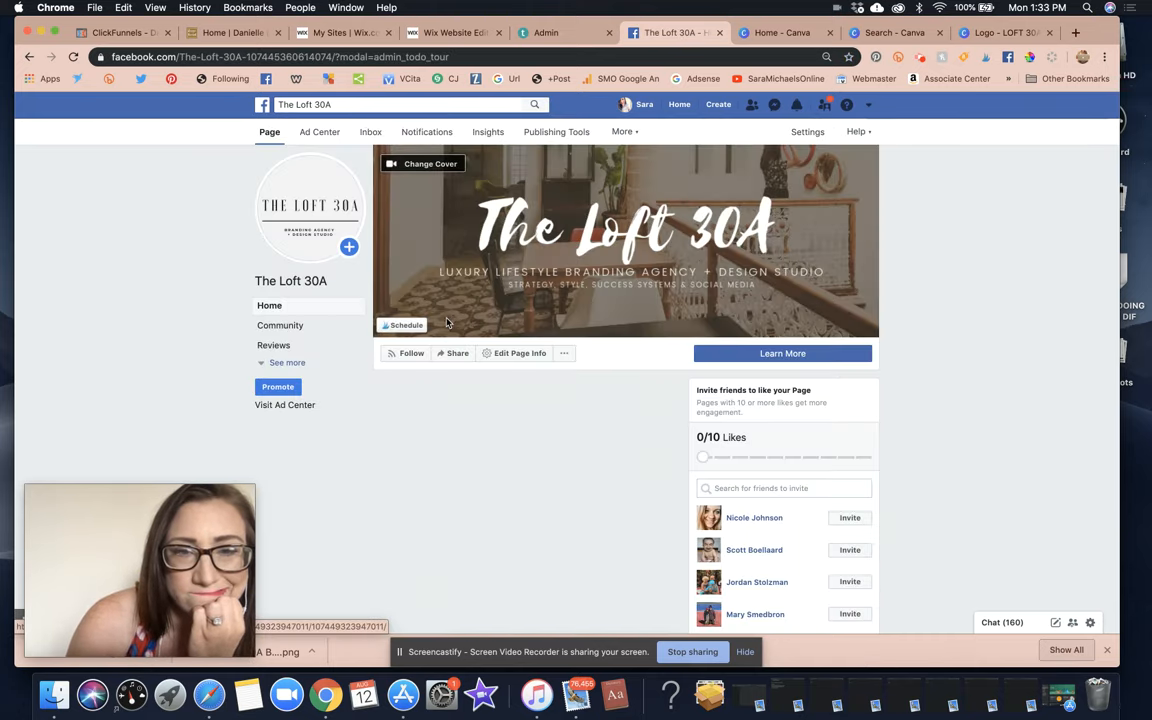
# Open a blank Create Post composer from the page's Posts section.
pyautogui.scroll(-5, 622, 340)
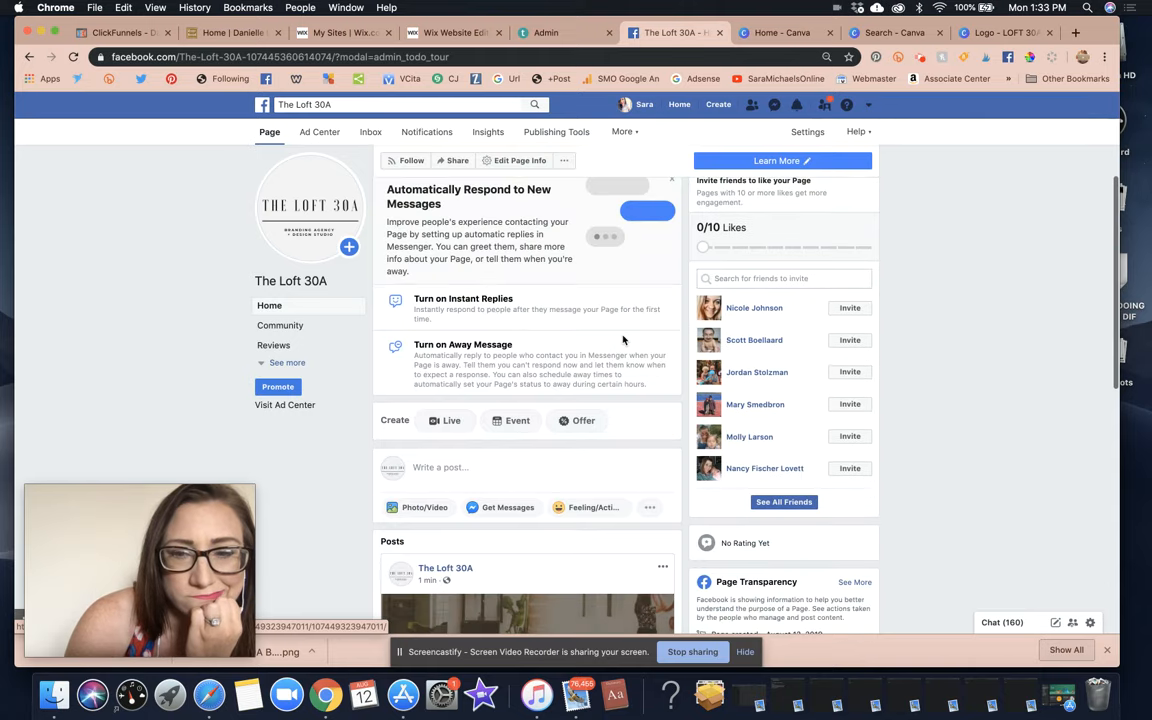
pyautogui.scroll(-8, 474, 192)
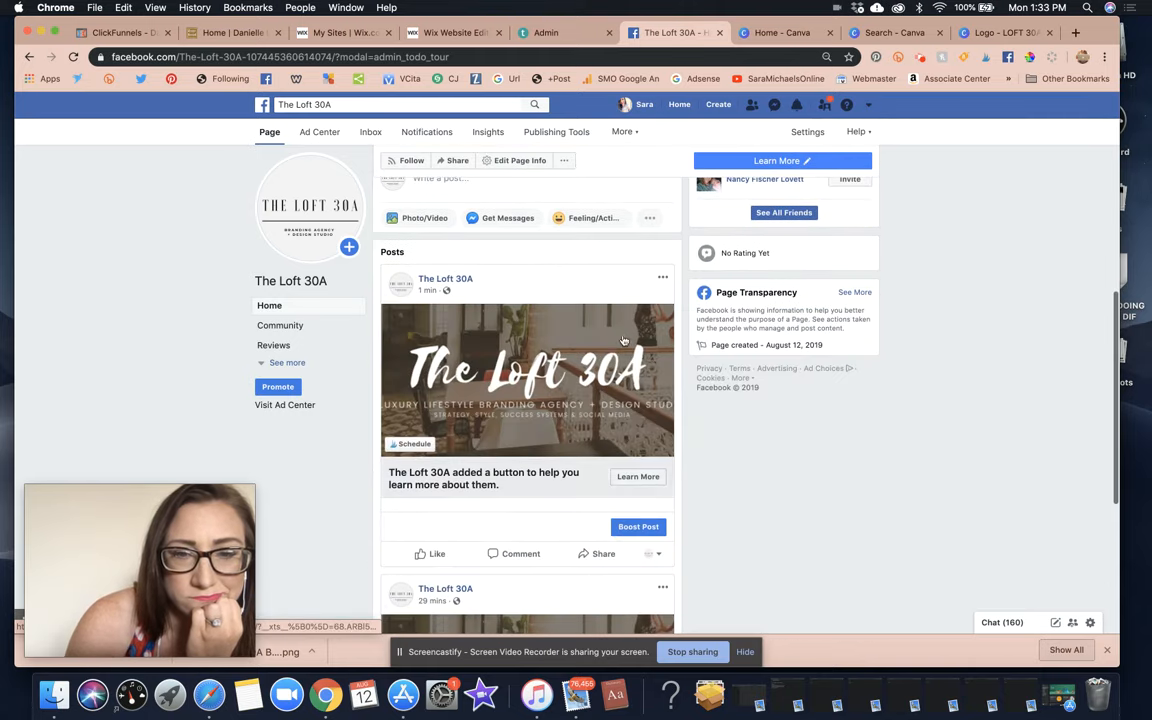
pyautogui.scroll(2, 474, 190)
pyautogui.click(452, 229)
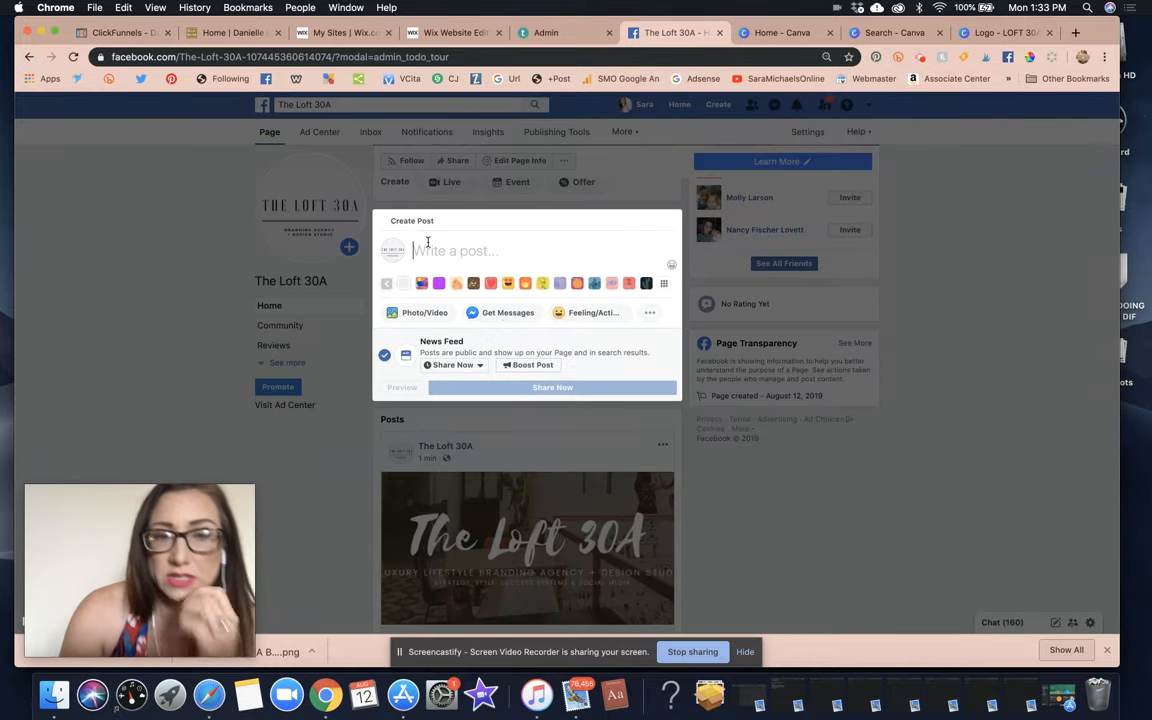
# Type 'Welcome to The Loft 30A!' and a line describing the branding agency's design, social media and marketing services.
pyautogui.click(428, 242)
pyautogui.write('Welcome to the')
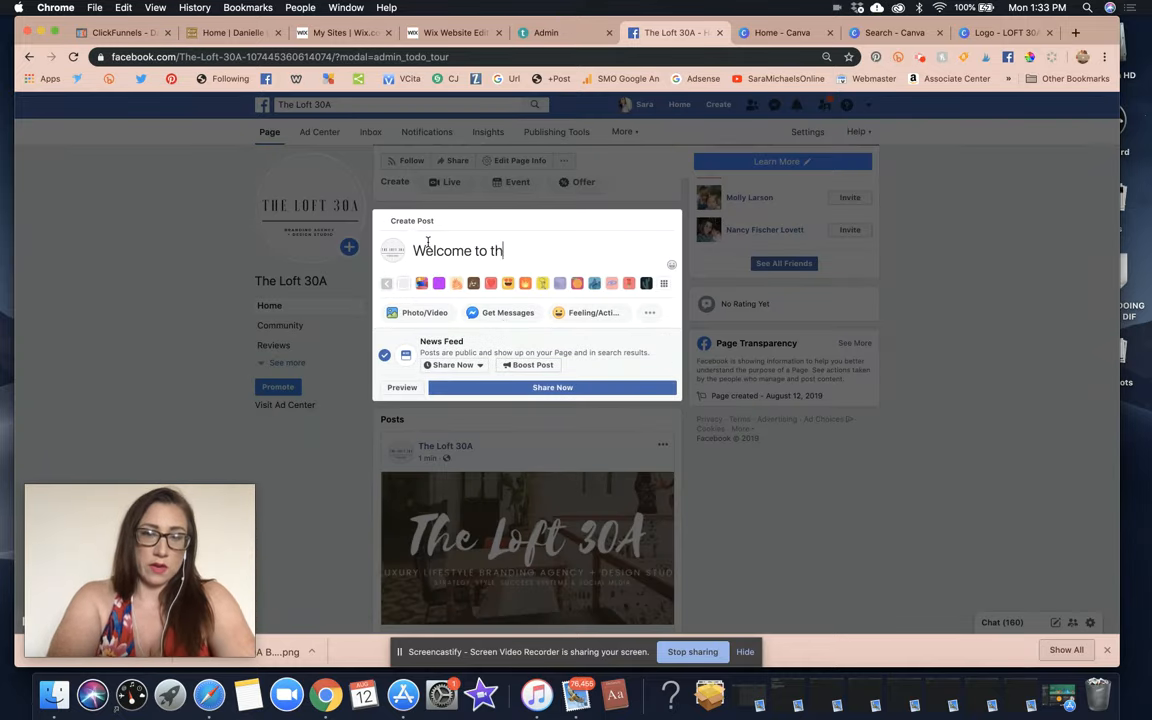
pyautogui.press('BackSpace')
pyautogui.press('BackSpace')
pyautogui.press('BackSpace')
pyautogui.press('BackSpace')
pyautogui.write('The Lof')
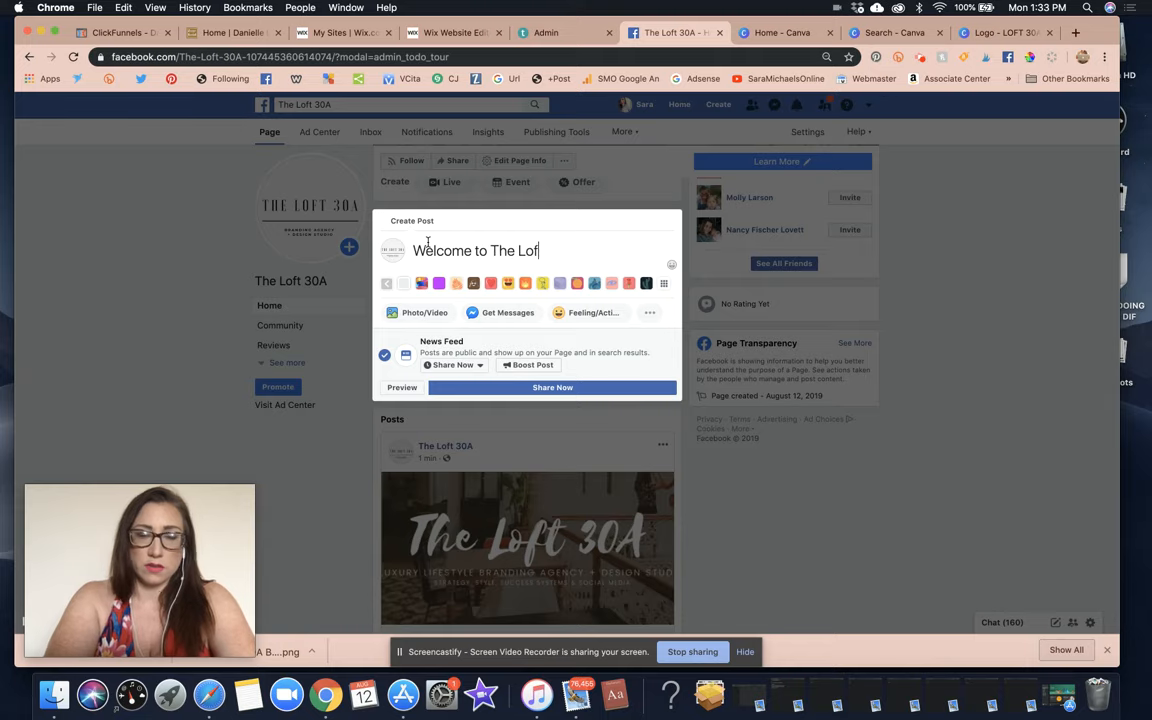
pyautogui.write('t 30A!')
pyautogui.press('Return')
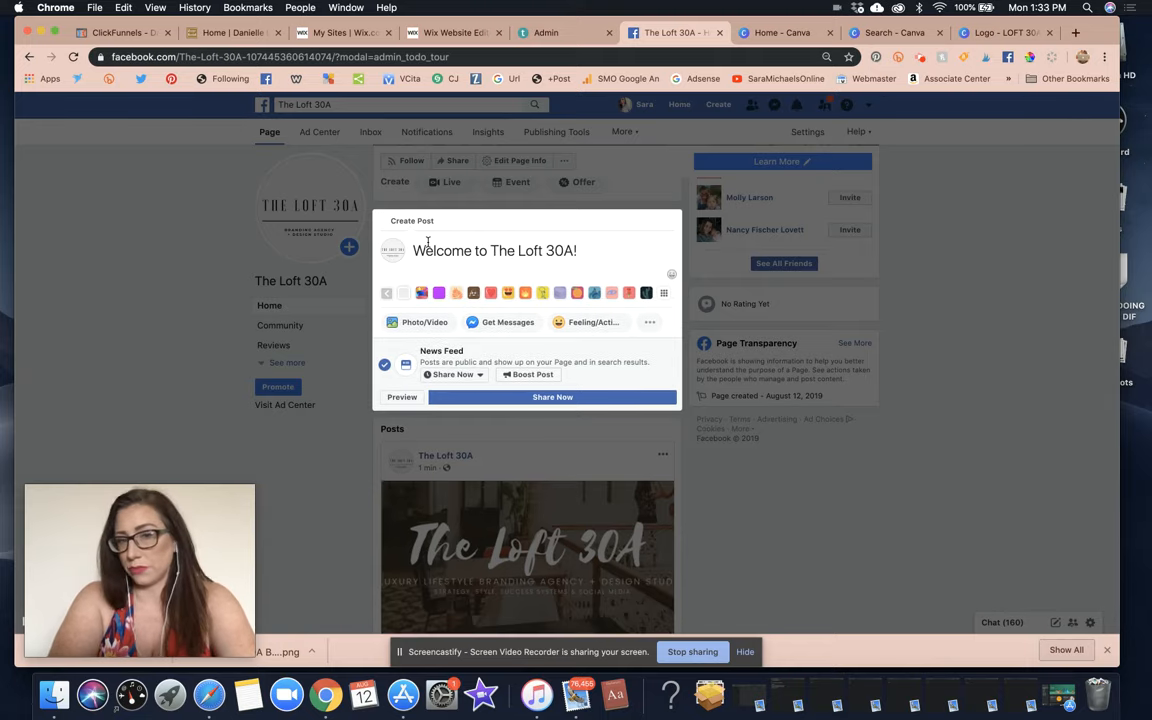
pyautogui.write('We are a design')
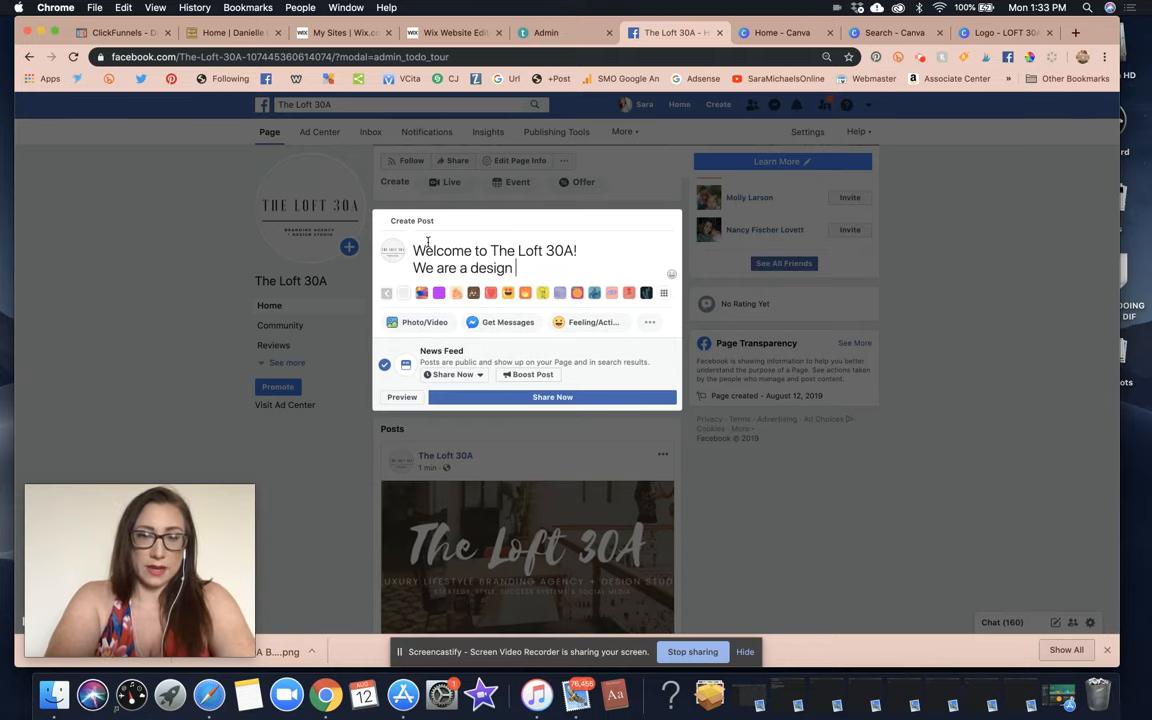
pyautogui.press('BackSpace')
pyautogui.press('BackSpace')
pyautogui.press('BackSpace')
pyautogui.press('BackSpace')
pyautogui.press('BackSpace')
pyautogui.press('BackSpace')
pyautogui.press('BackSpace')
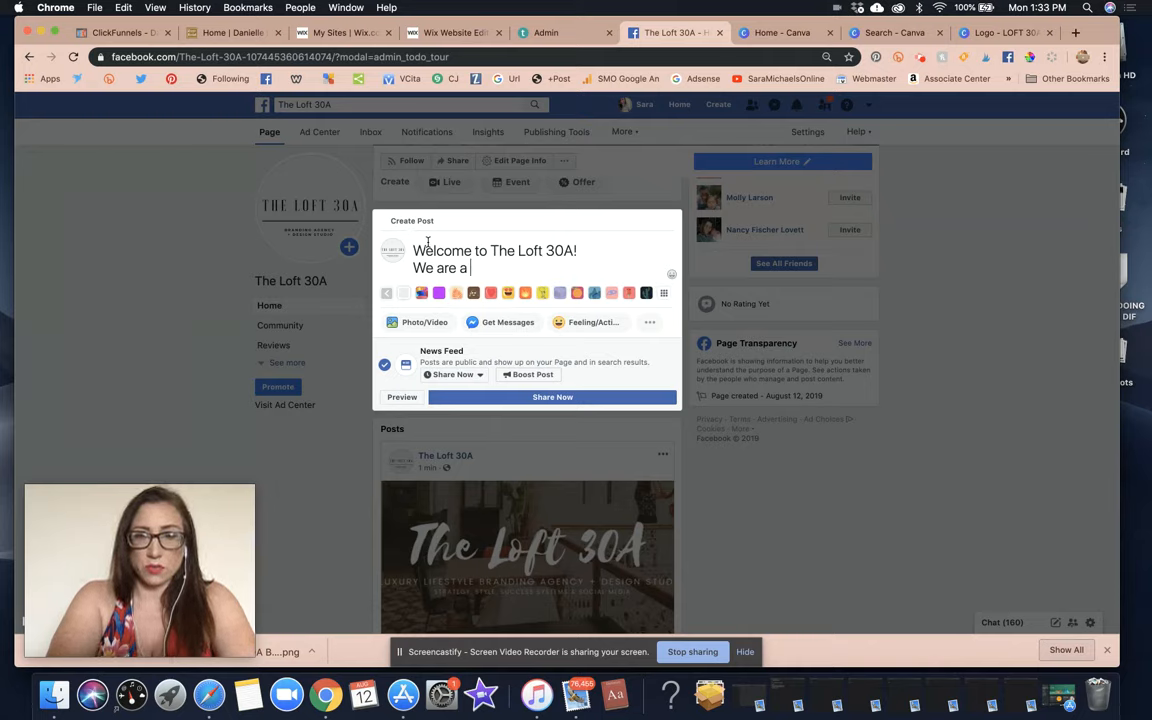
pyautogui.write('branding agency ')
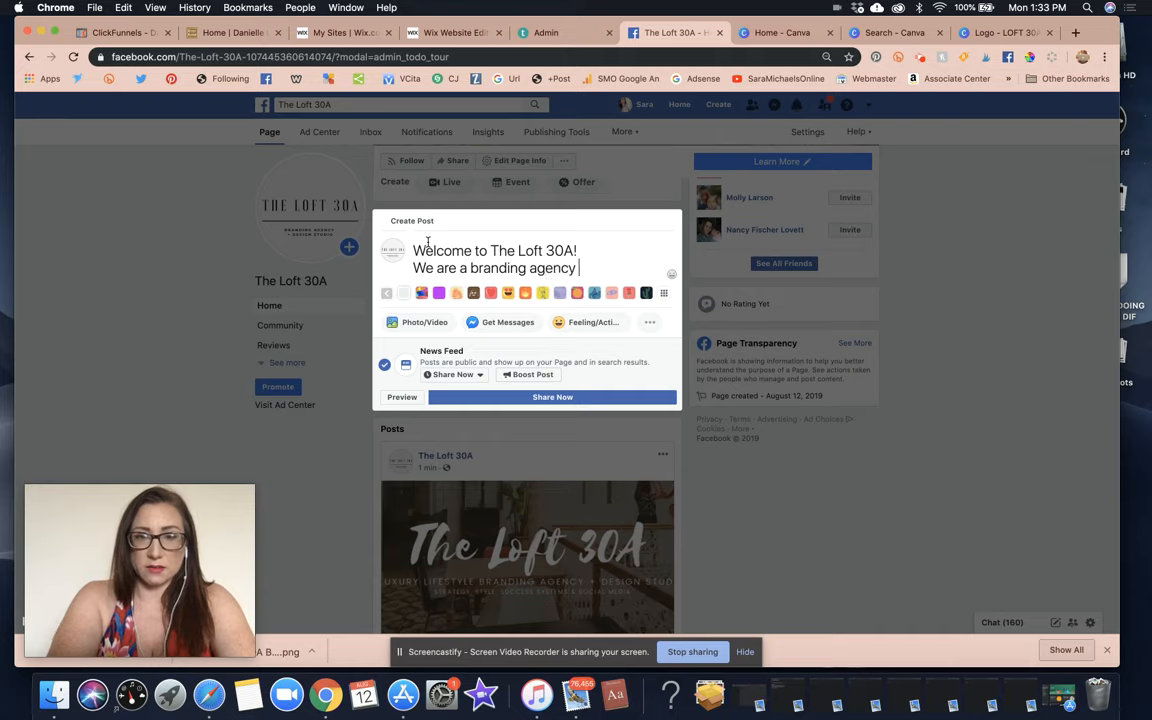
pyautogui.write('+ dest')
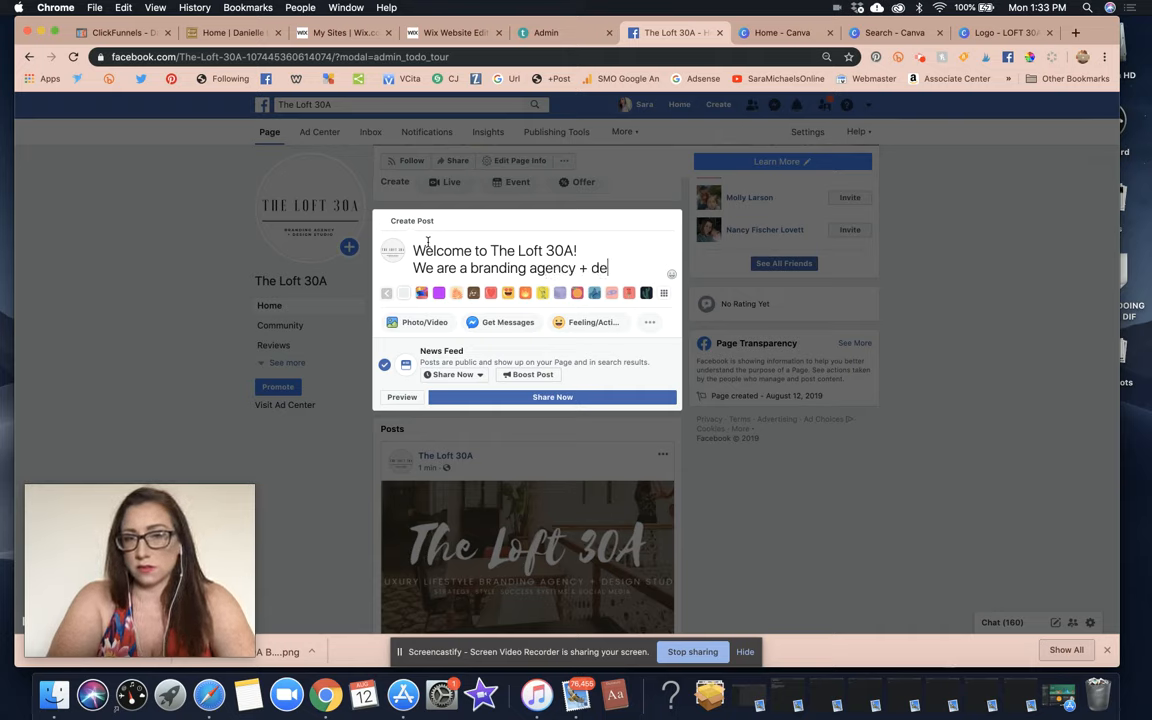
pyautogui.press('BackSpace')
pyautogui.press('BackSpace')
pyautogui.press('BackSpace')
pyautogui.press('BackSpace')
pyautogui.press('BackSpace')
pyautogui.press('BackSpace')
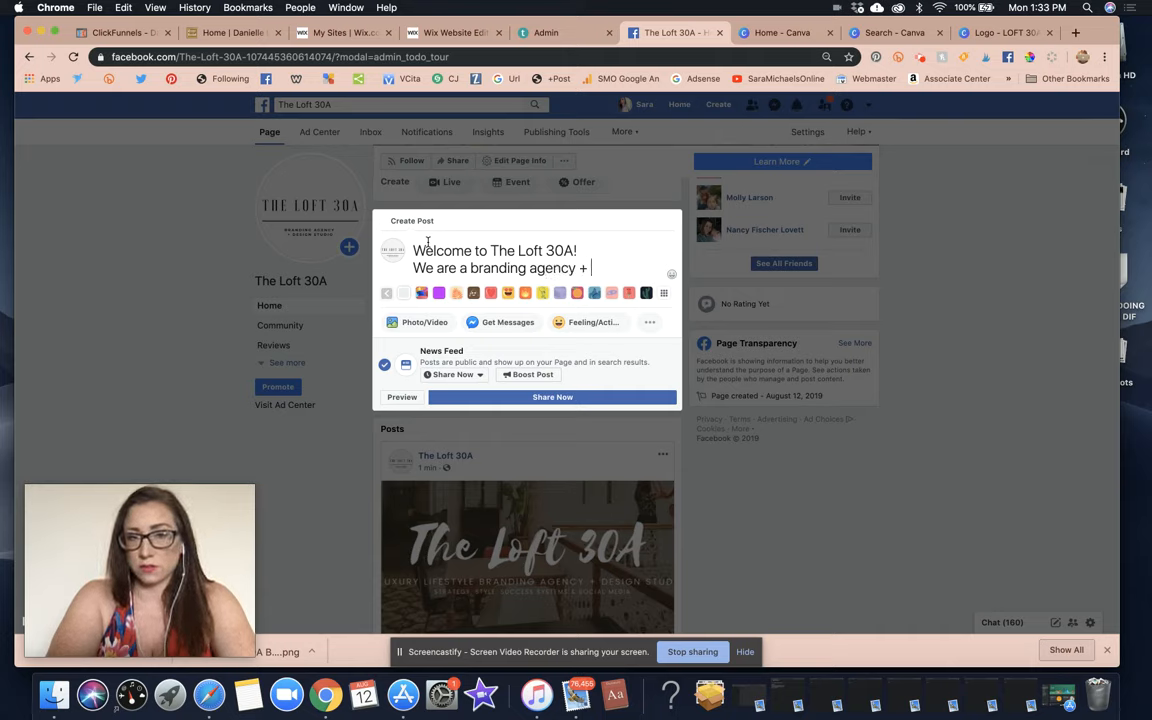
pyautogui.write('that also offers design,')
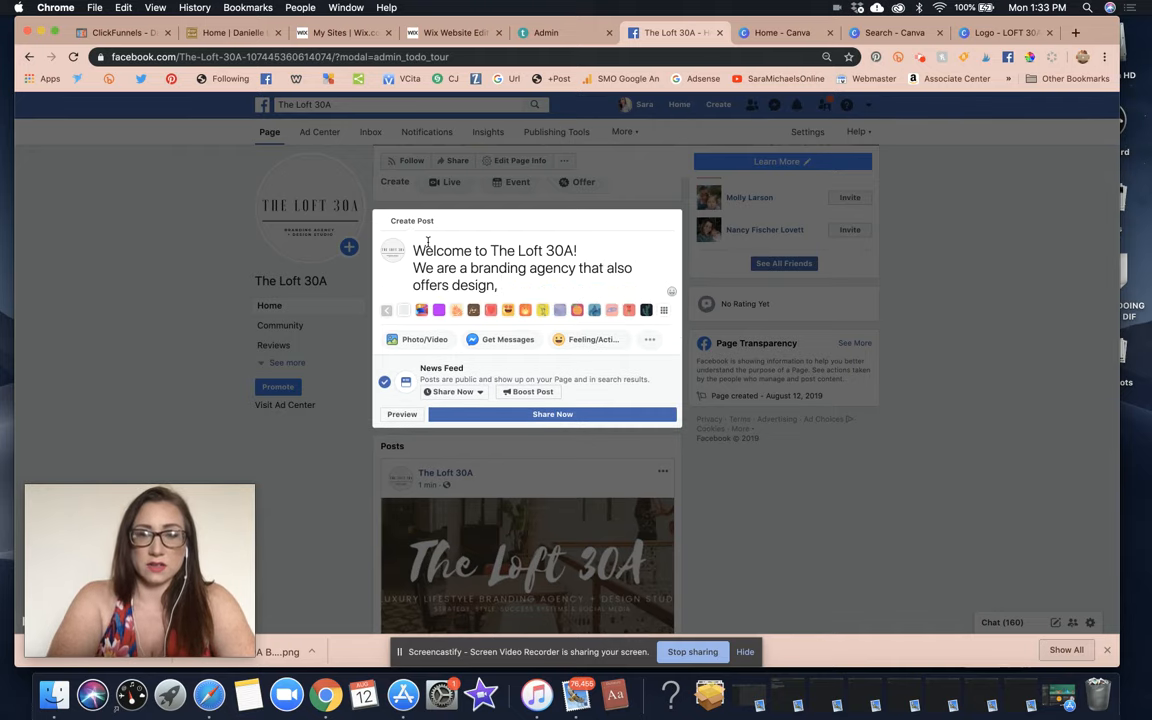
pyautogui.write(' social media, & ')
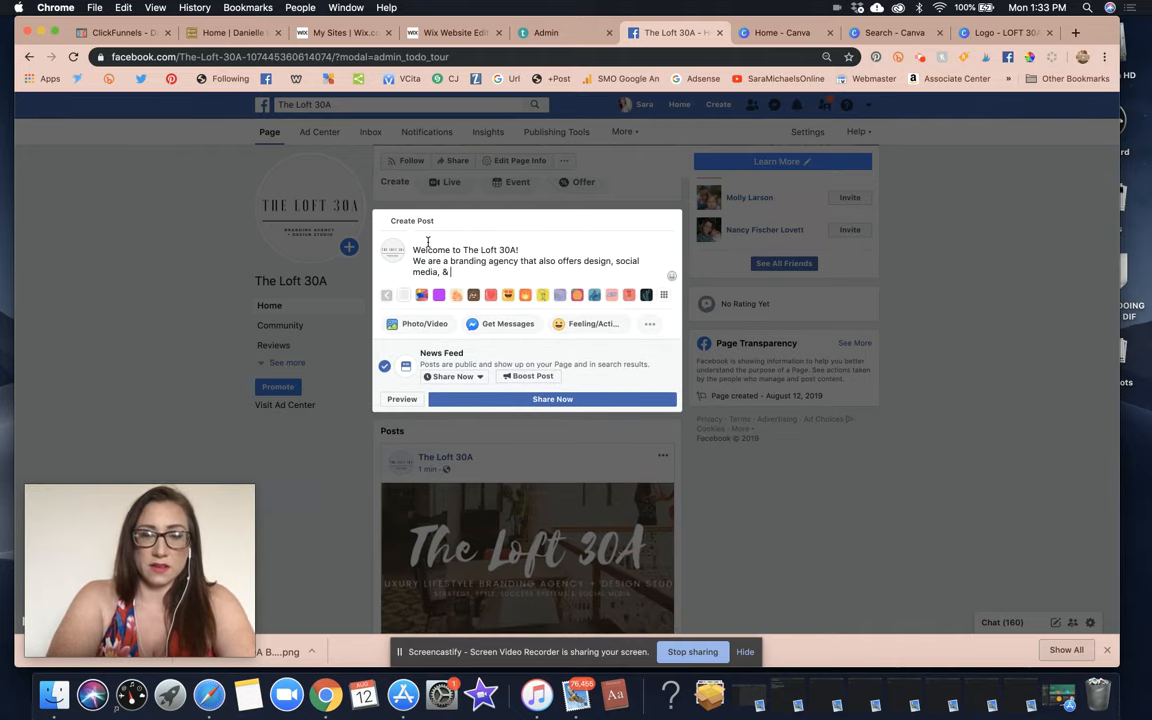
pyautogui.write('strategic market')
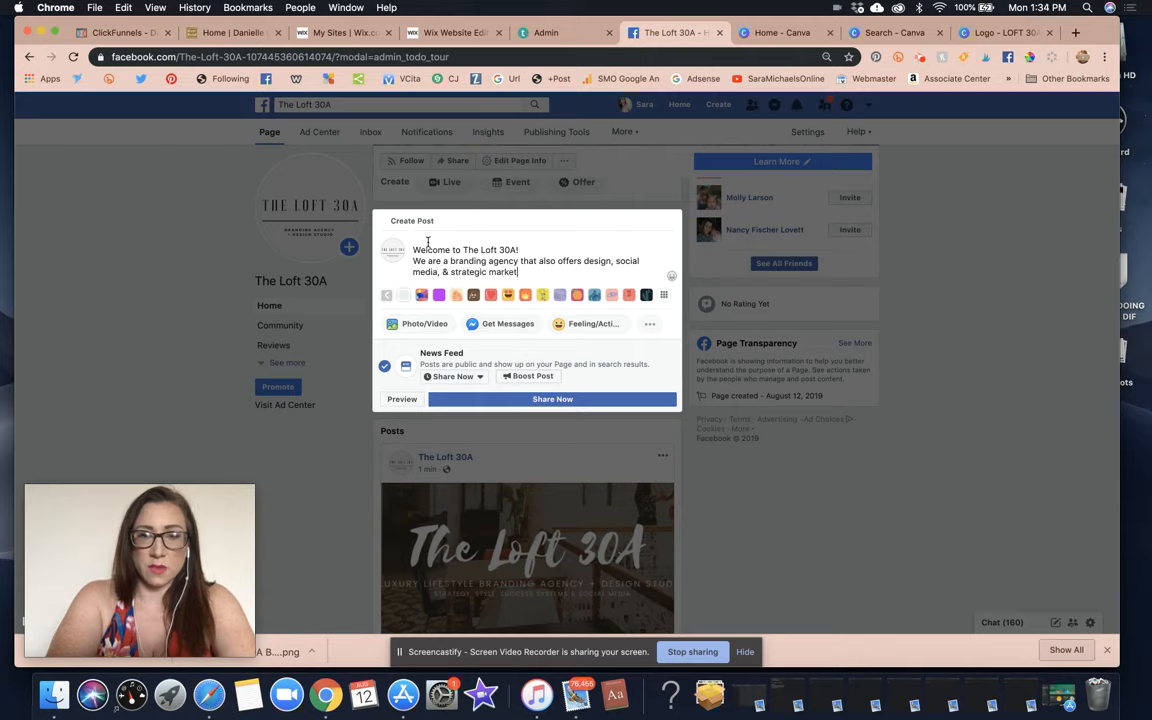
pyautogui.write('ing services')
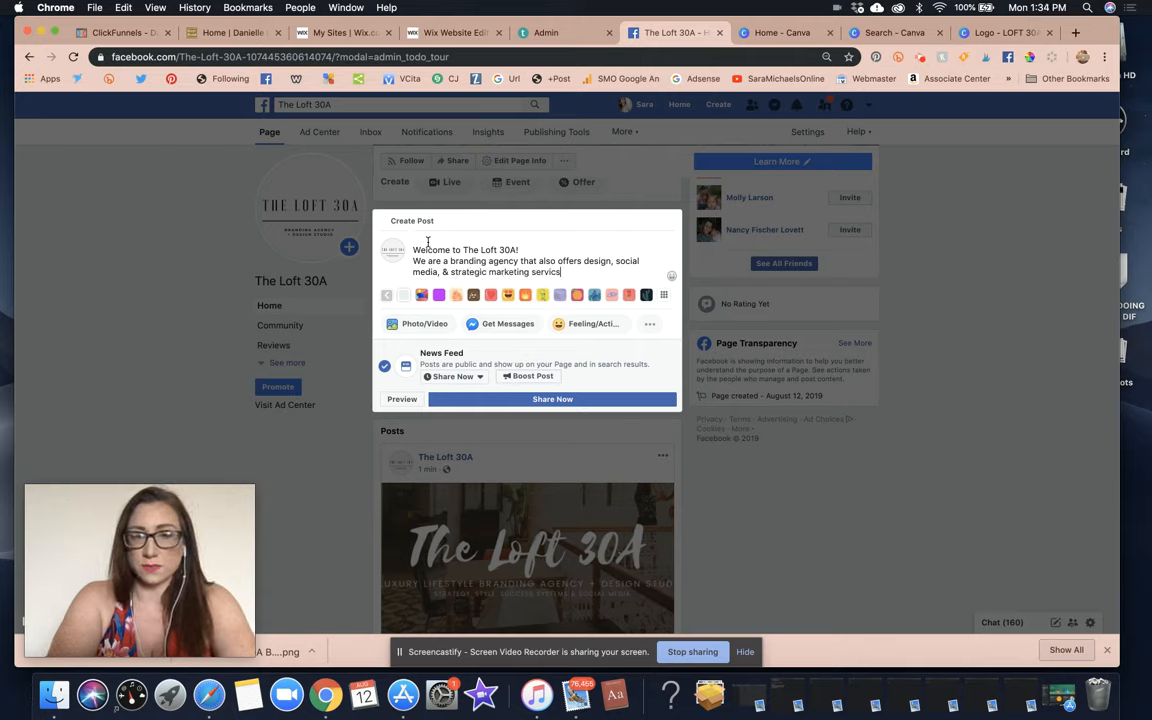
pyautogui.press('BackSpace')
pyautogui.write('es!')
pyautogui.press('Return')
# Add a paragraph about welcoming first Destin-area clients and building a professional online presence.
pyautogui.write('We ar')
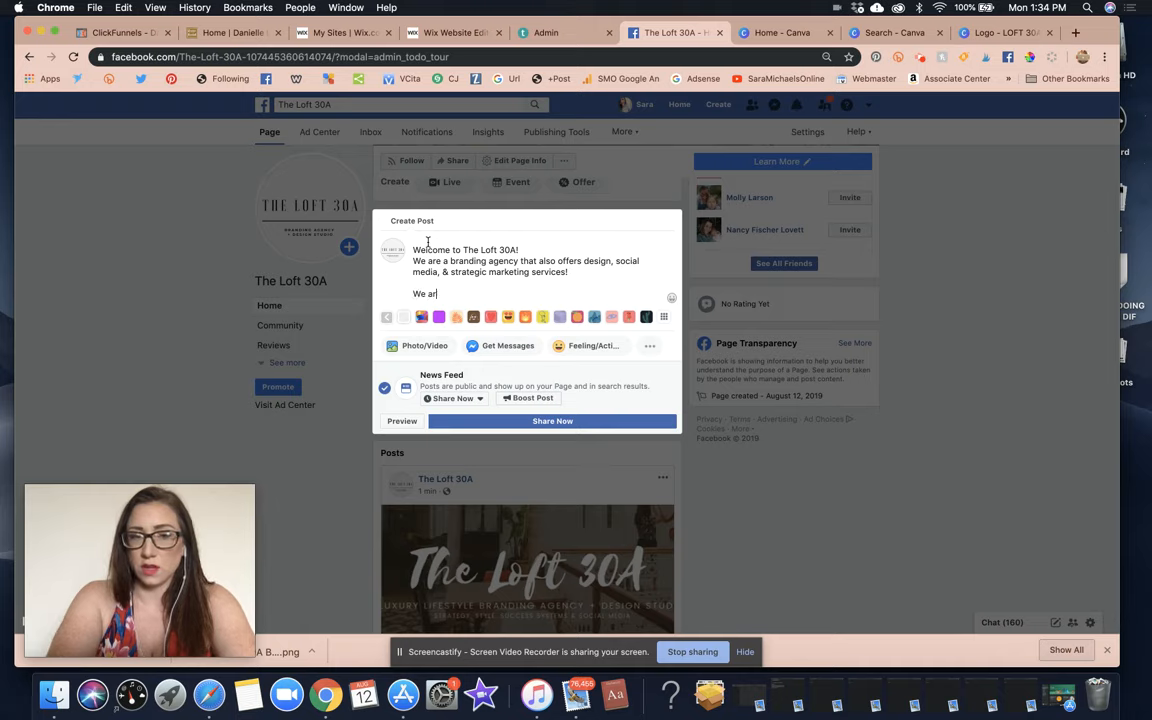
pyautogui.write('e e')
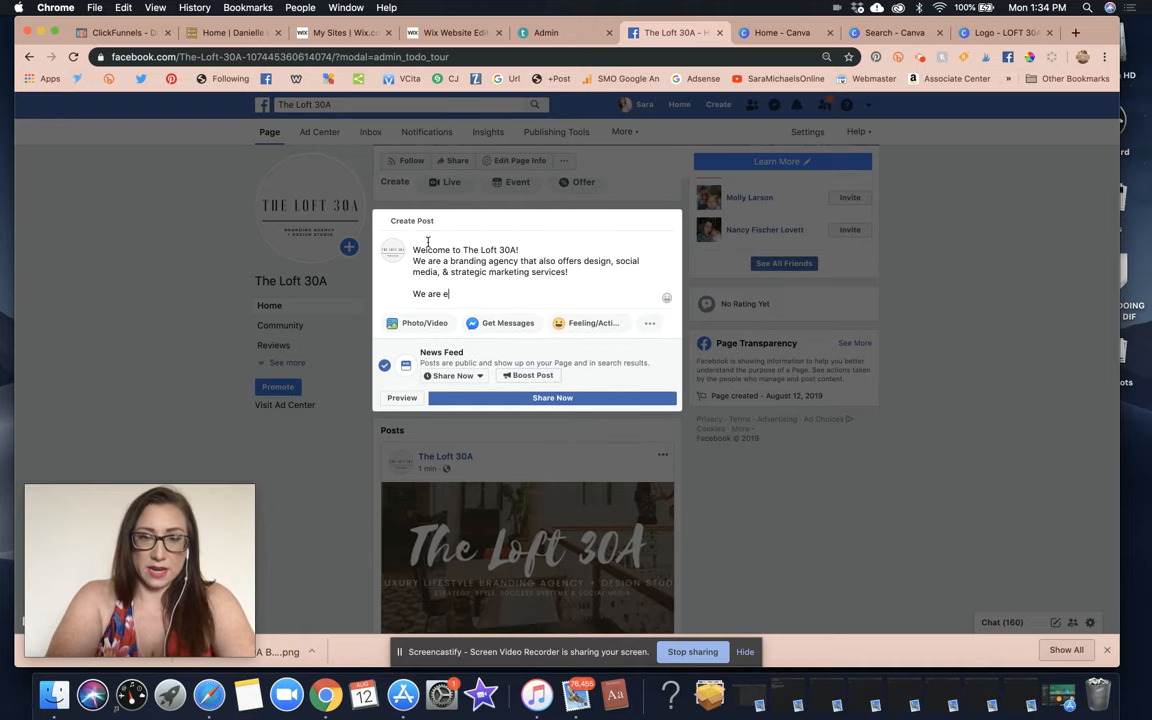
pyautogui.write('exxcited to welcomeour')
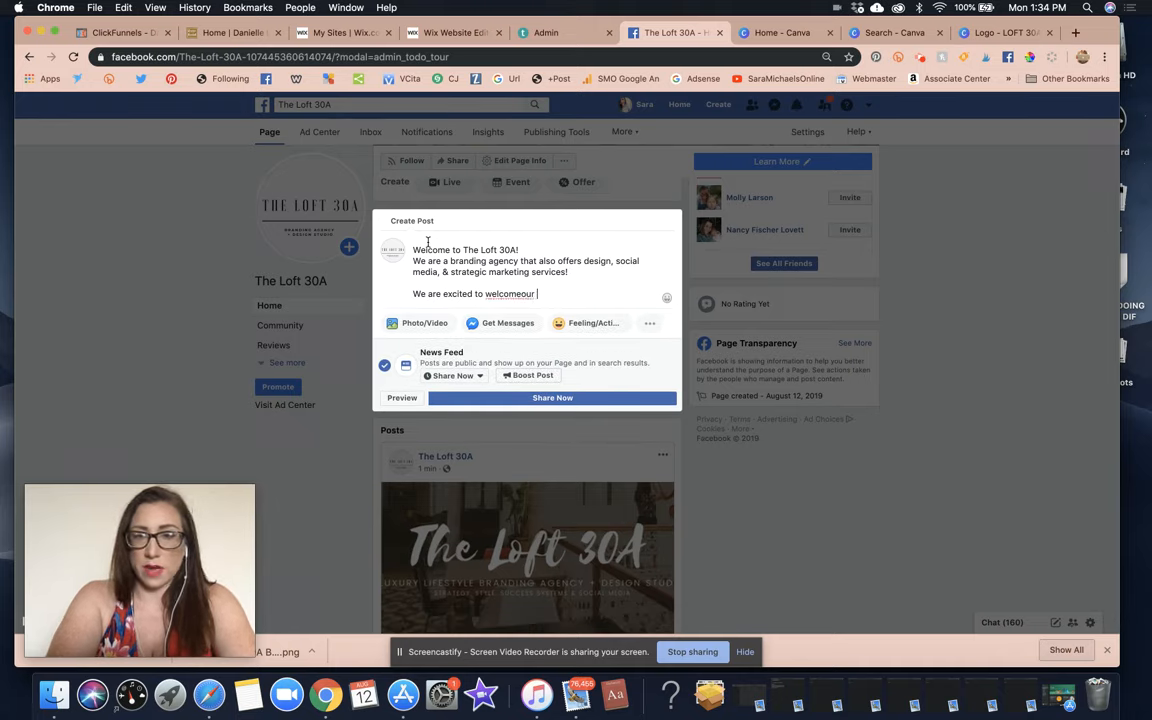
pyautogui.press('BackSpace')
pyautogui.press('BackSpace')
pyautogui.press('BackSpace')
pyautogui.press('BackSpace')
pyautogui.write('our first clients')
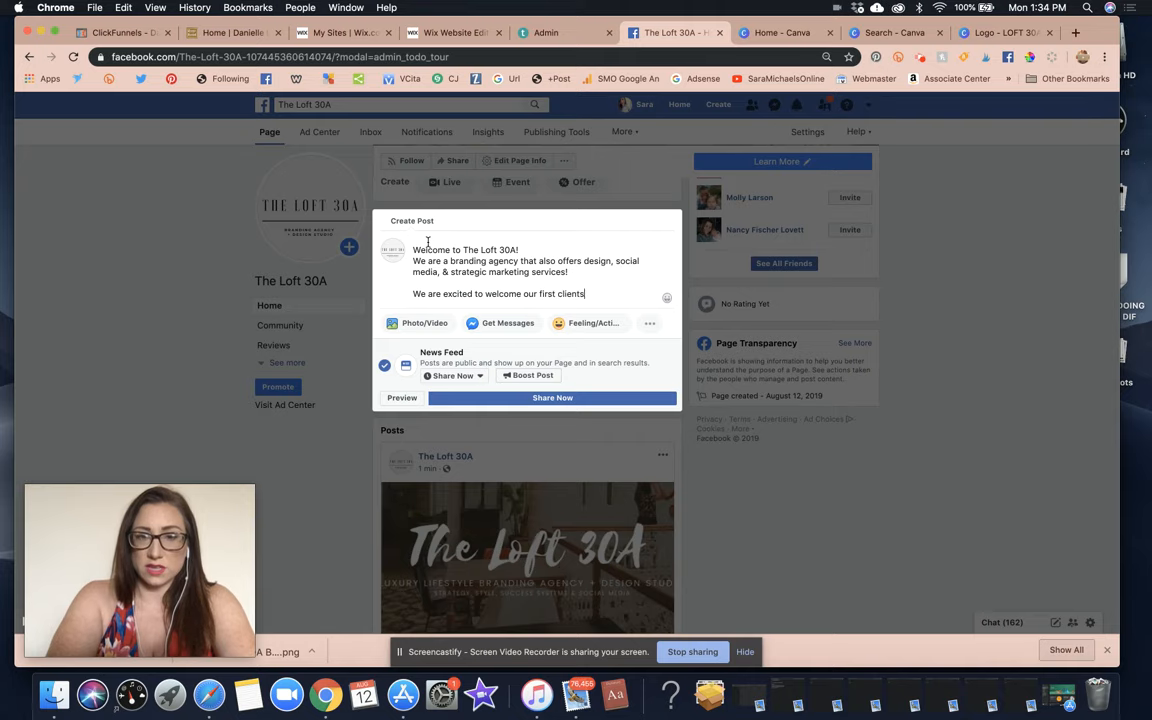
pyautogui.write(' in the Destin ar')
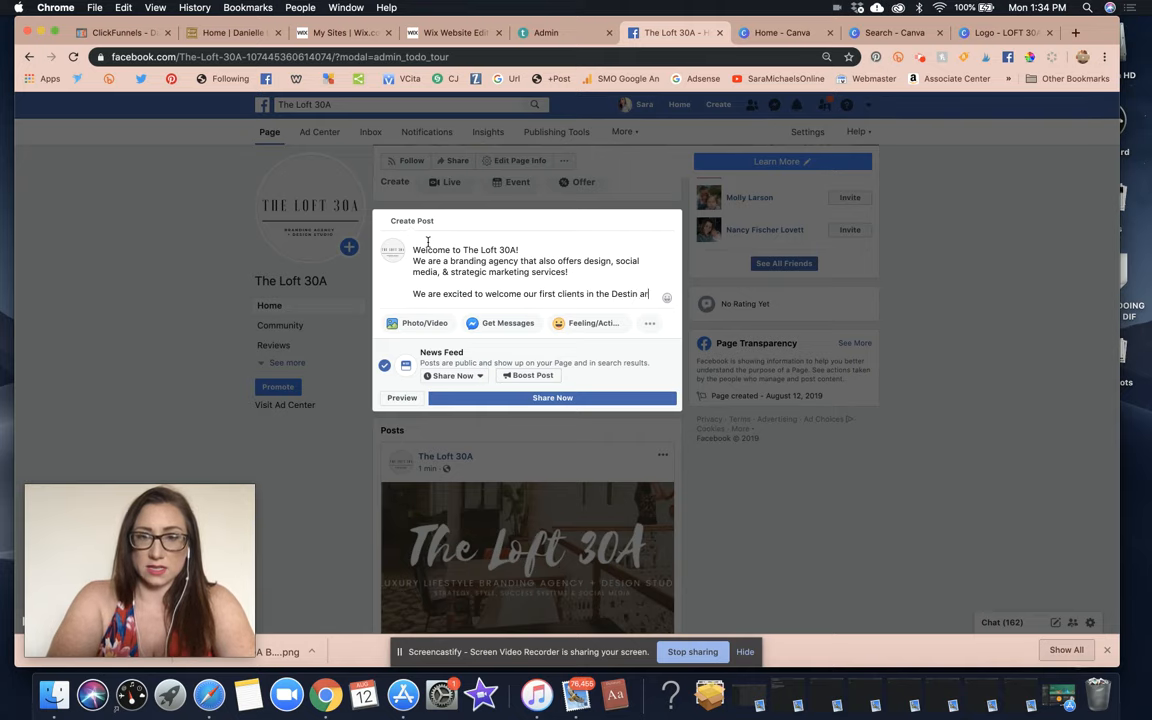
pyautogui.write('ea & are ')
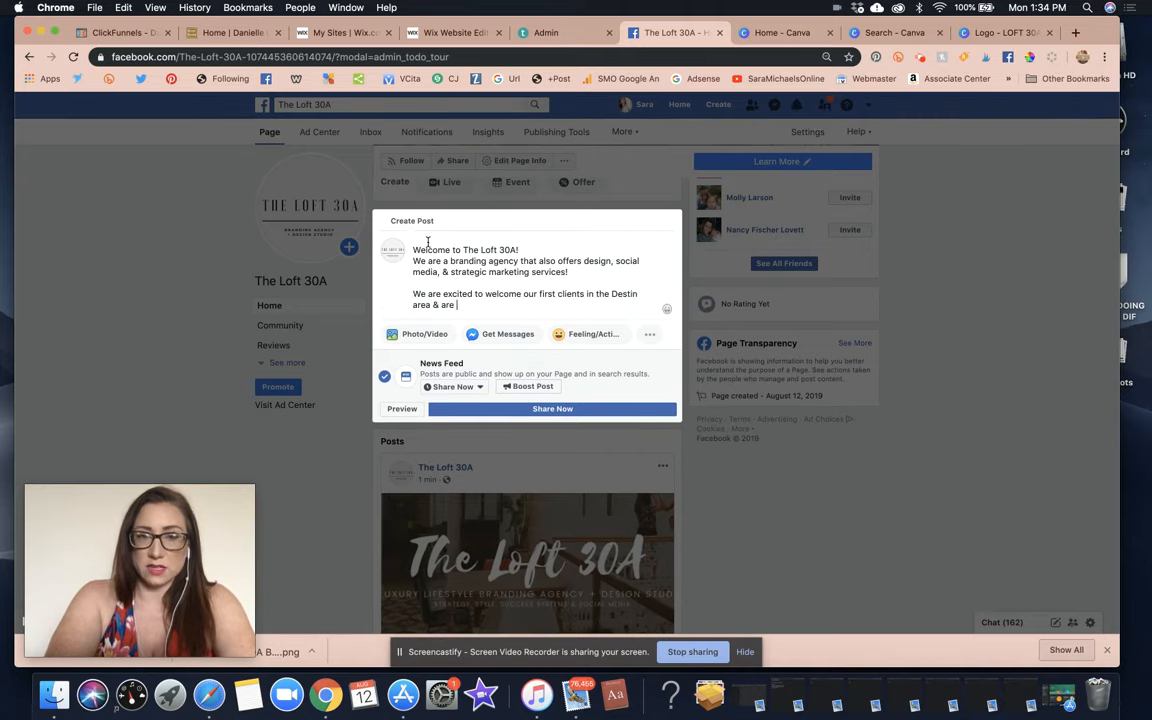
pyautogui.write('looking foreward')
pyautogui.press('BackSpace')
pyautogui.press('BackSpace')
pyautogui.press('BackSpace')
pyautogui.press('BackSpace')
pyautogui.press('BackSpace')
pyautogui.press('BackSpace')
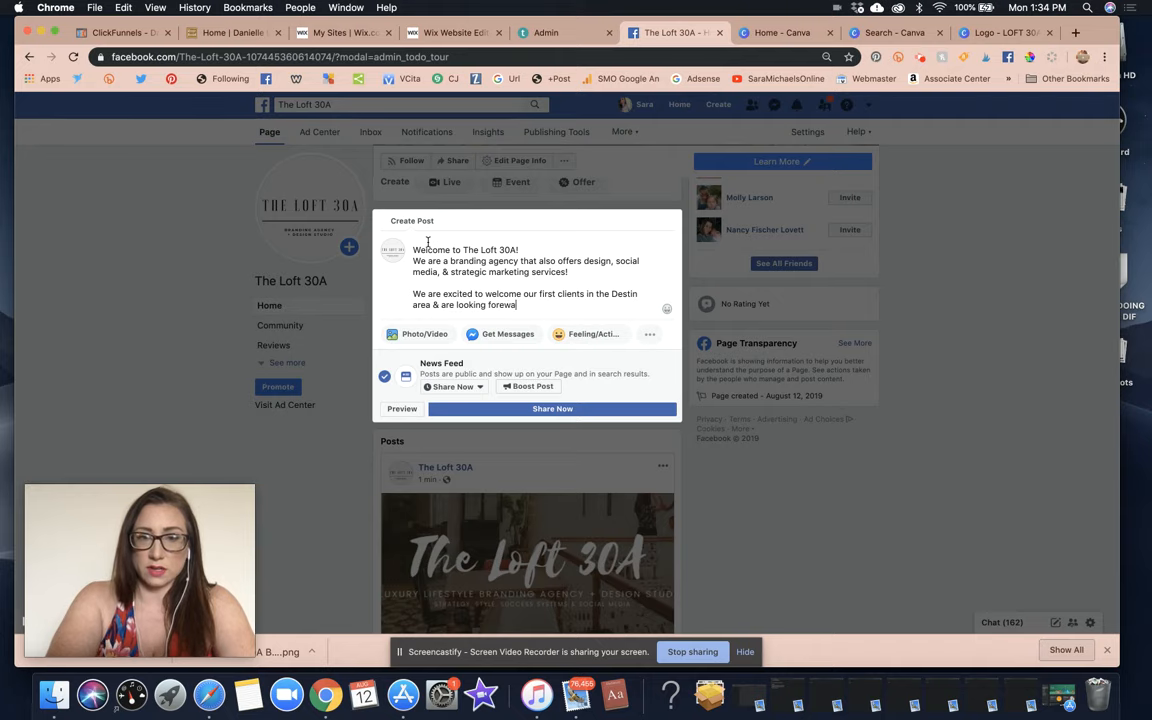
pyautogui.write('wards to helping y')
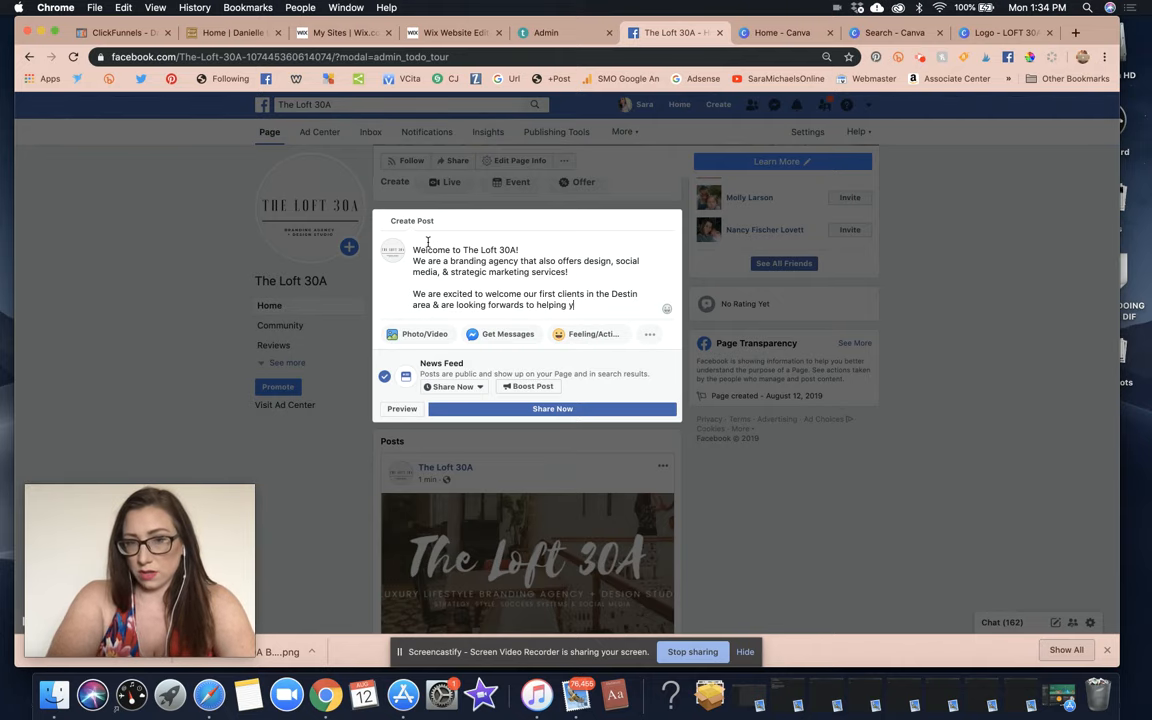
pyautogui.write('ou expand your brand and establi')
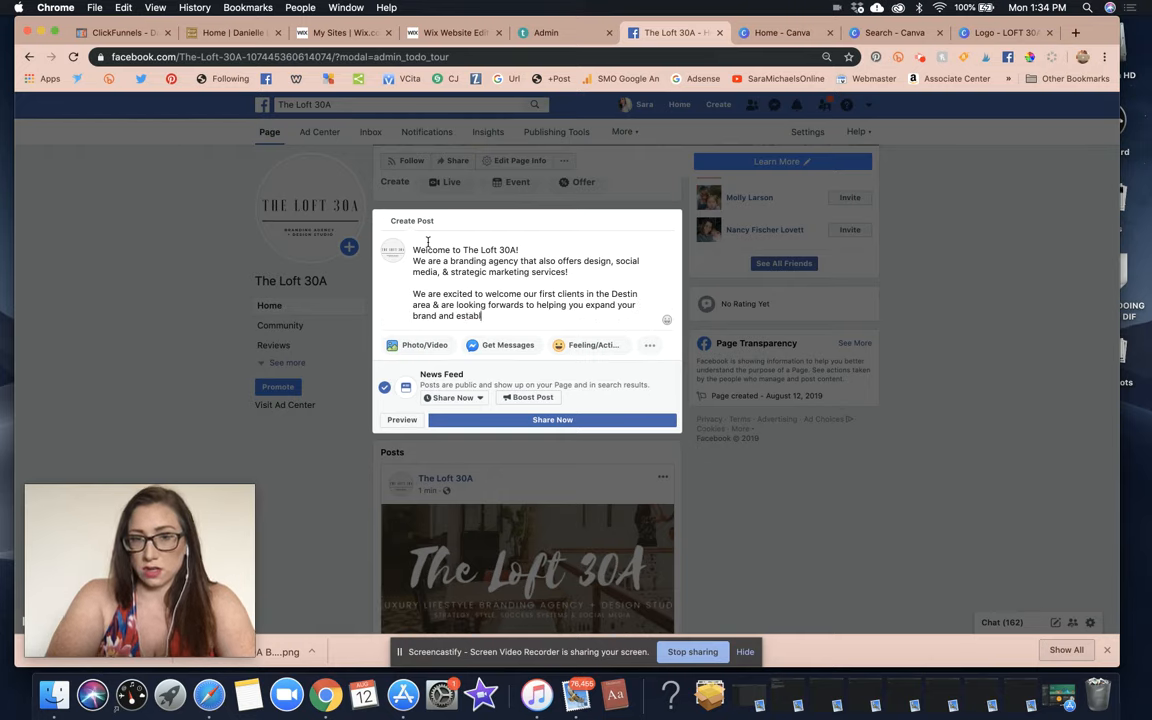
pyautogui.write('sh a professional online')
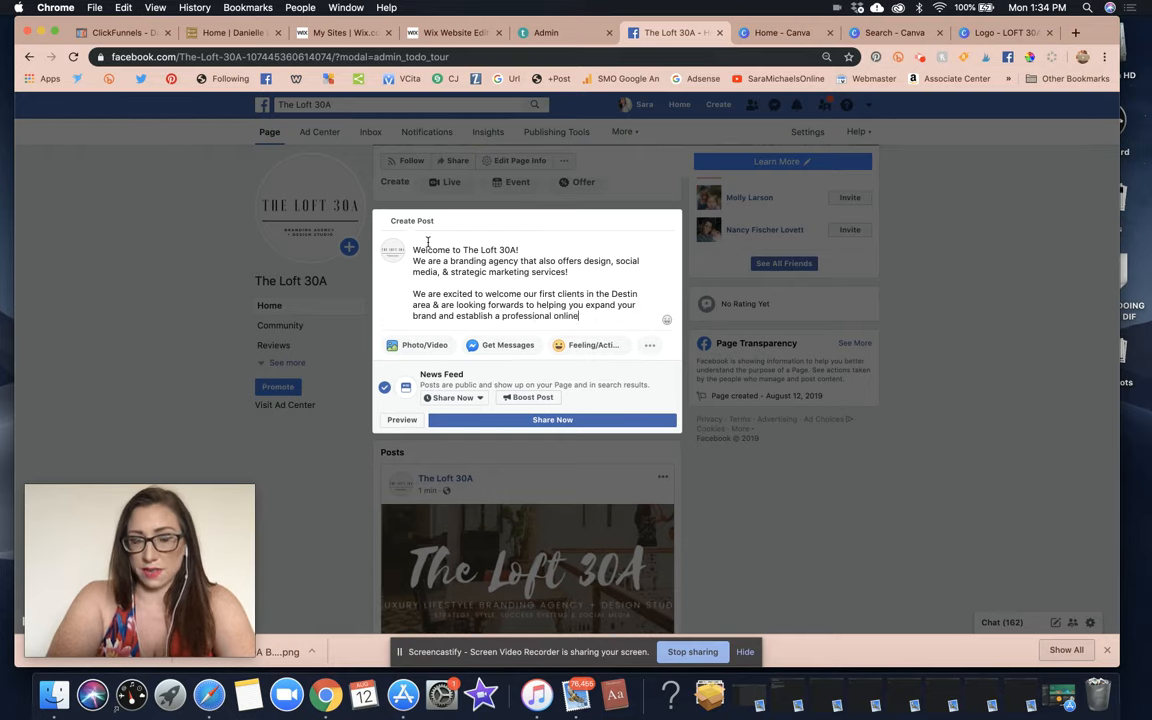
pyautogui.write(' presence that conves')
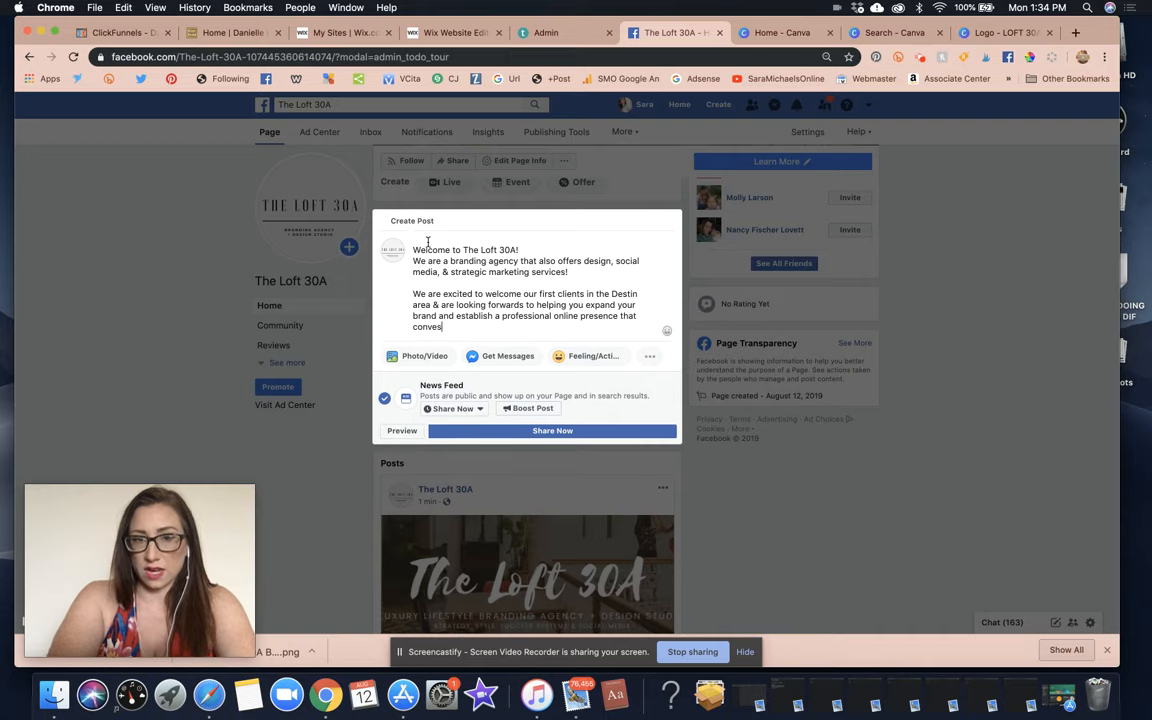
pyautogui.press('BackSpace')
pyautogui.write('ys your bran')
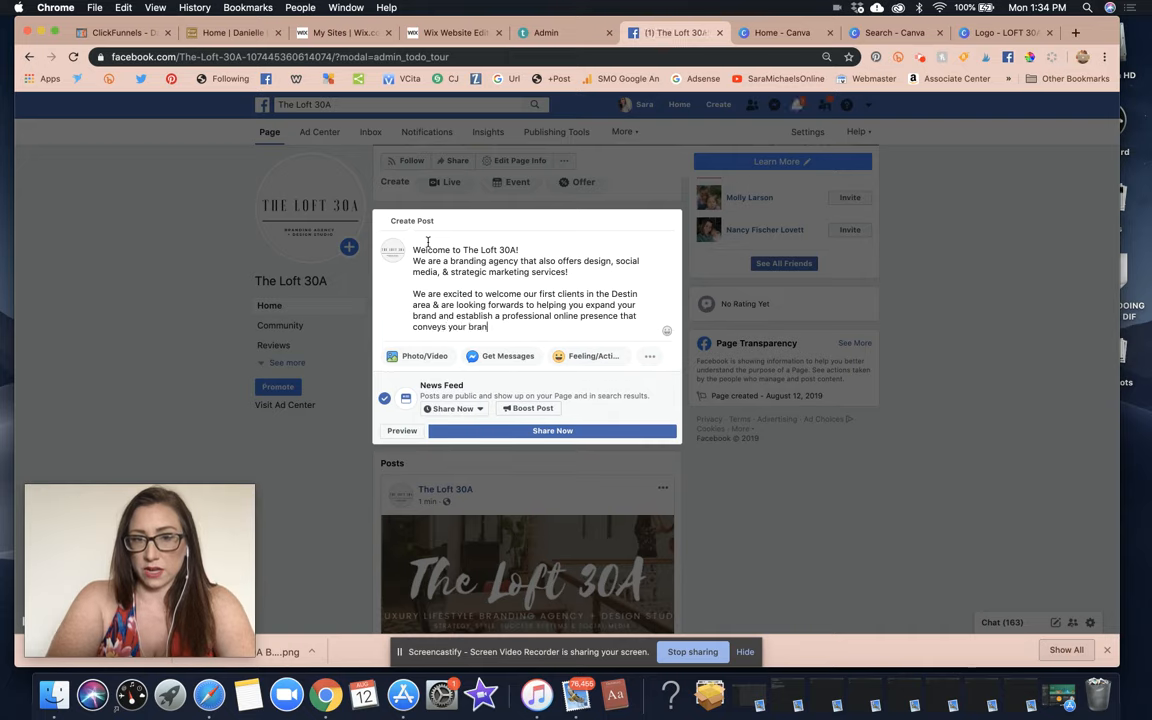
pyautogui.write("d's unique style + me")
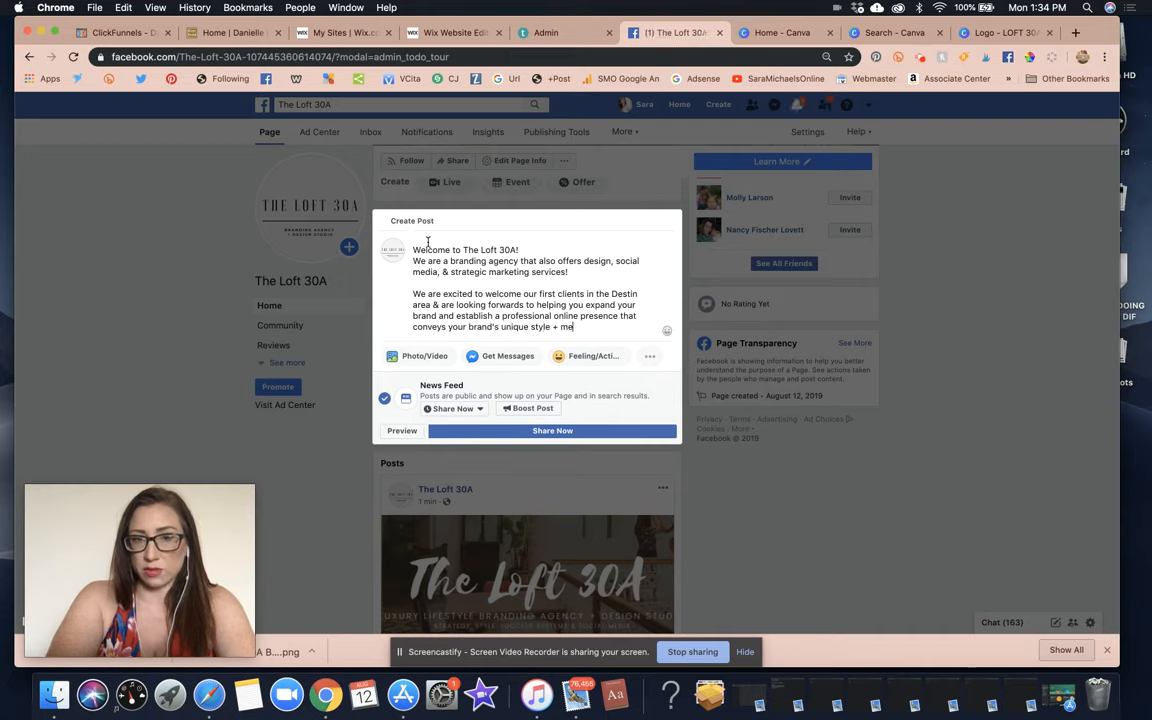
pyautogui.write('ssage throug')
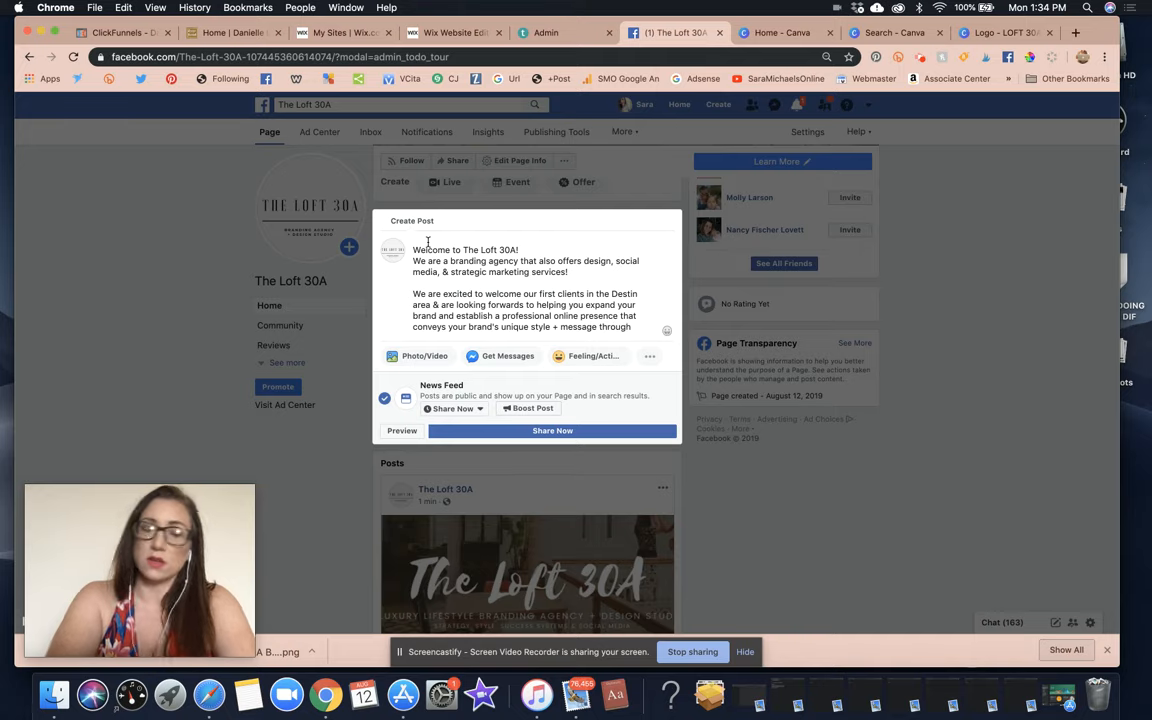
pyautogui.write('h')
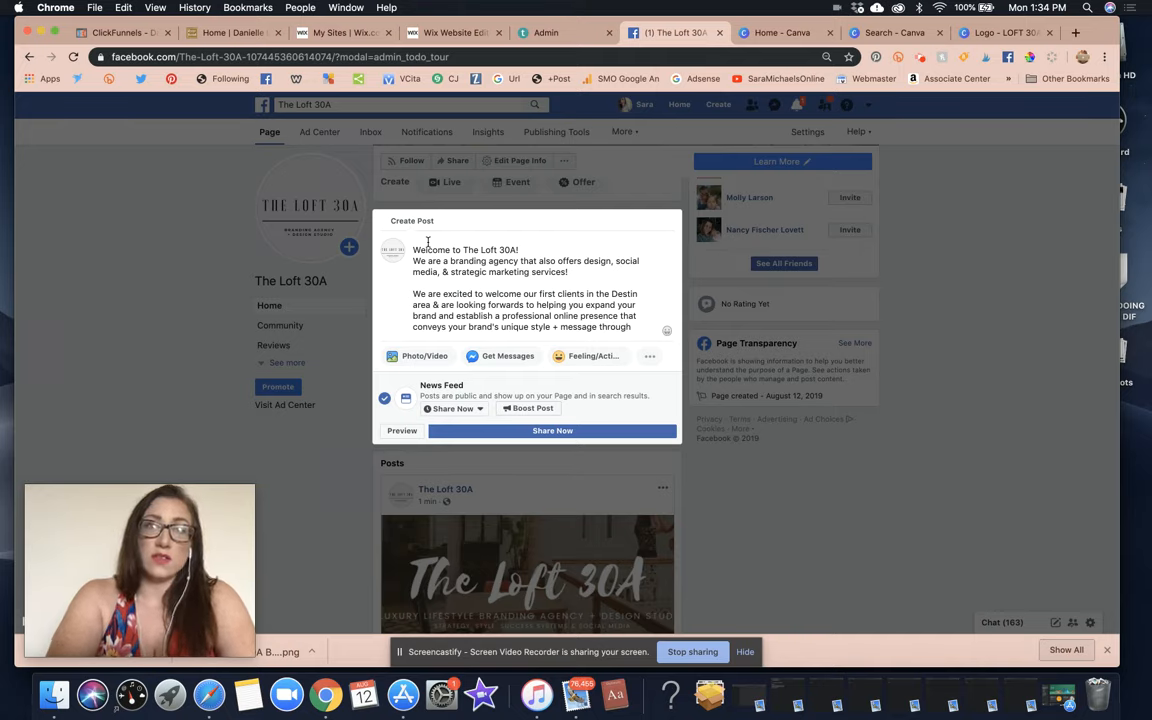
pyautogui.write(' visual imagery')
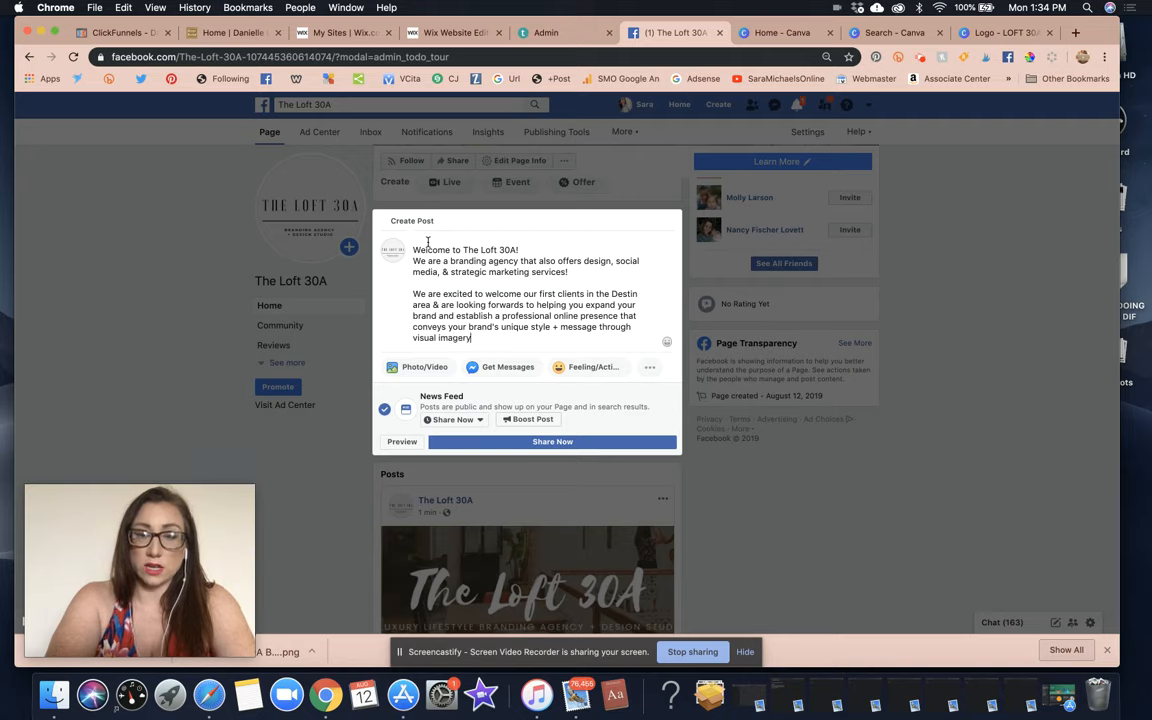
pyautogui.write(' & m')
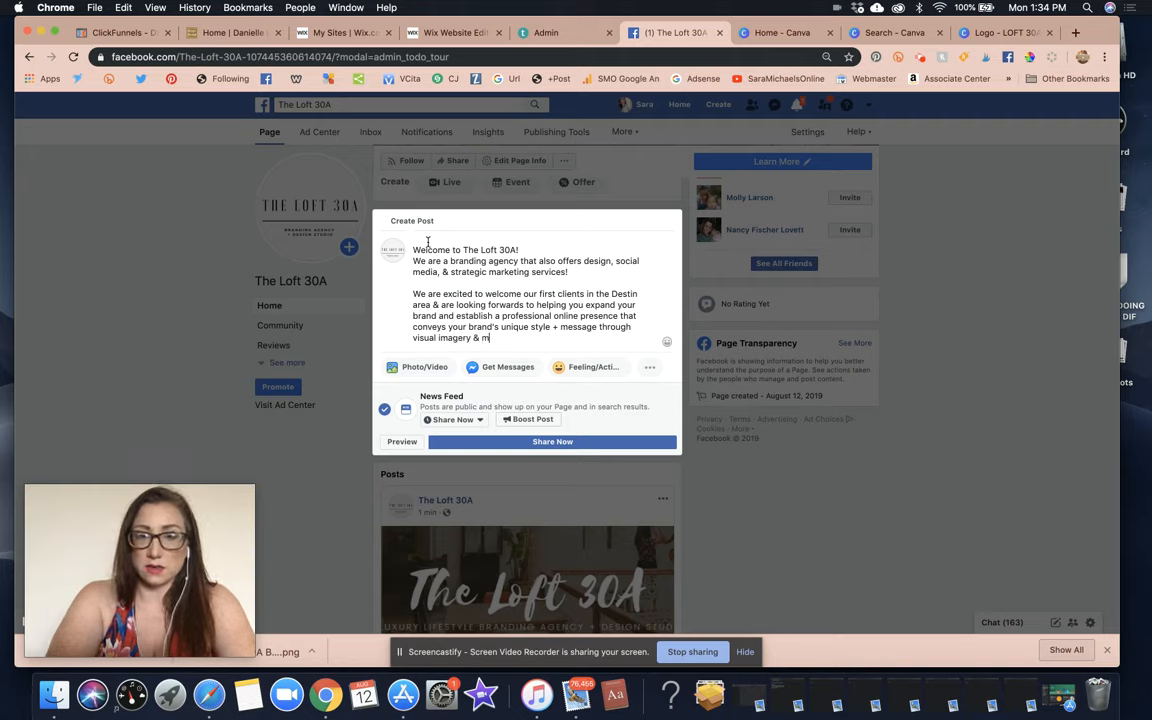
pyautogui.press('BackSpace')
pyautogui.press('BackSpace')
pyautogui.press('BackSpace')
pyautogui.press('BackSpace')
pyautogui.press('BackSpace')
pyautogui.press('BackSpace')
pyautogui.press('BackSpace')
pyautogui.press('BackSpace')
pyautogui.press('BackSpace')
pyautogui.press('BackSpace')
pyautogui.press('BackSpace')
pyautogui.press('BackSpace')
pyautogui.press('BackSpace')
pyautogui.press('BackSpace')
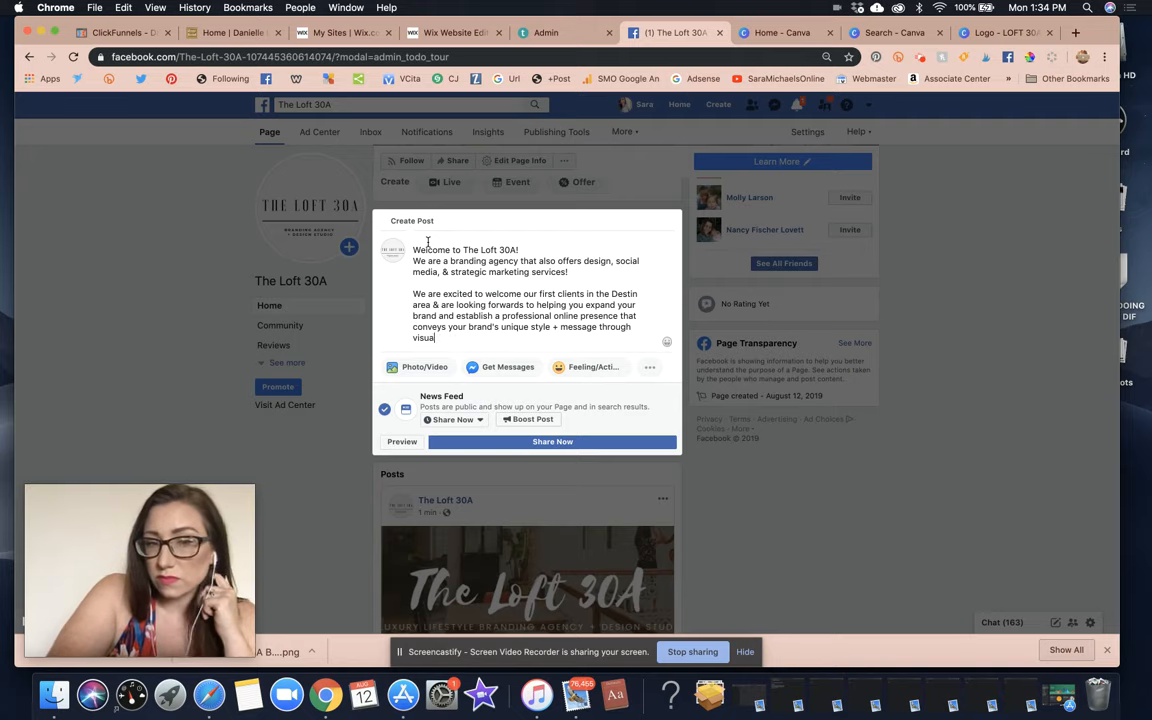
pyautogui.press('BackSpace')
pyautogui.press('BackSpace')
pyautogui.press('BackSpace')
pyautogui.press('BackSpace')
pyautogui.press('BackSpace')
pyautogui.press('BackSpace')
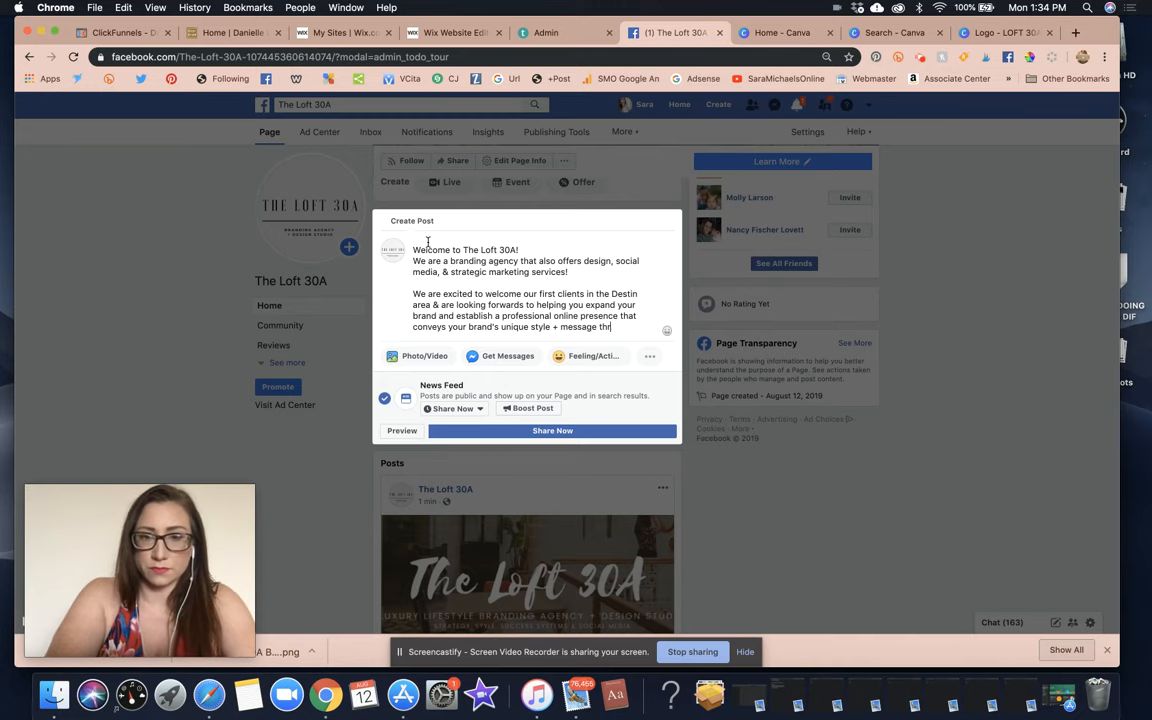
pyautogui.press('Return')
pyautogui.press('Return')
# Add the paragraph on specializing in sites + social media with style AND strategy.
pyautogui.write('W')
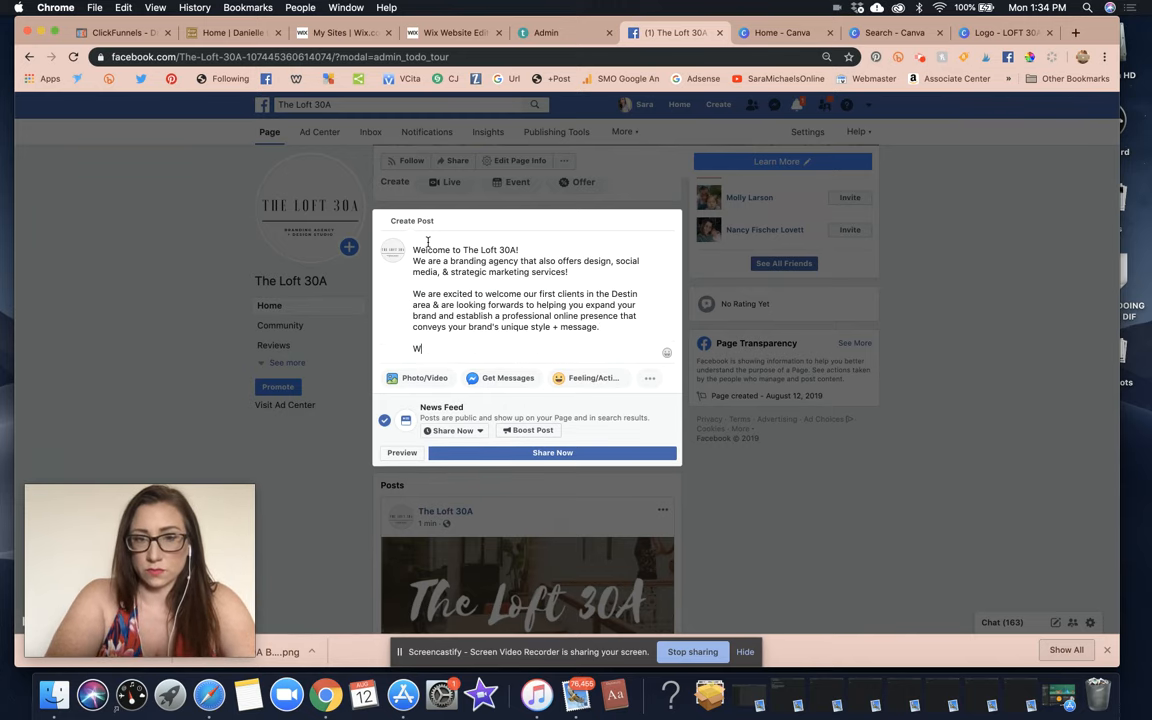
pyautogui.write('e specialize in sites')
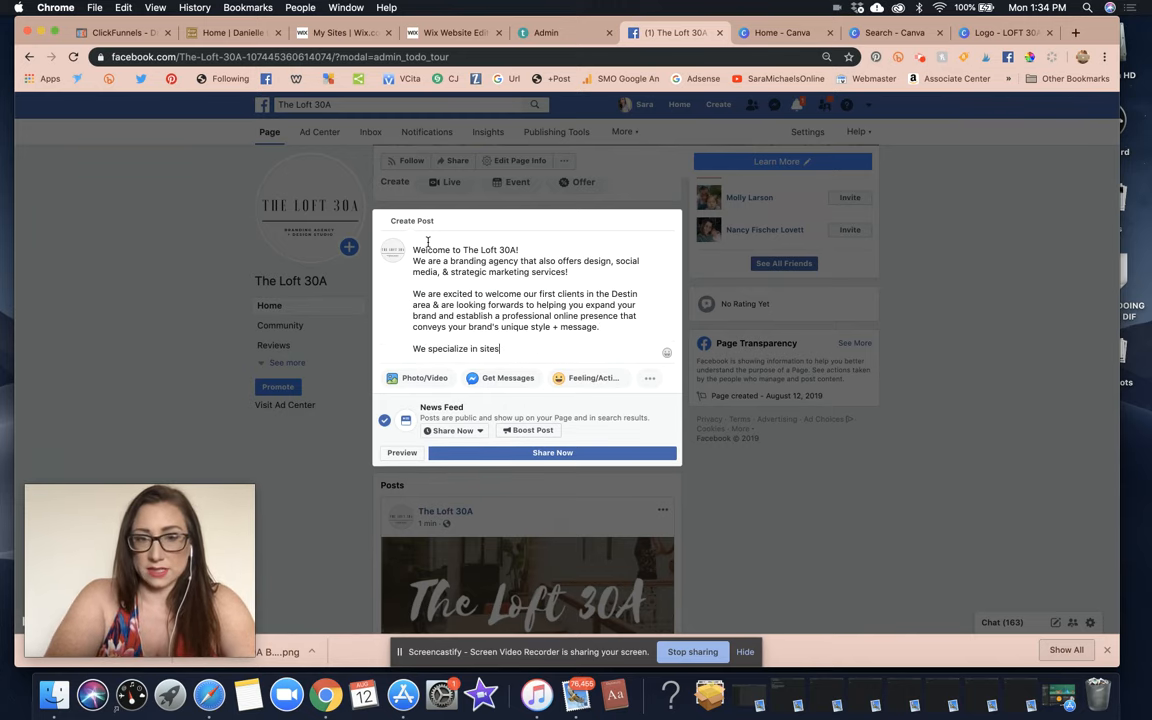
pyautogui.write(' + social media')
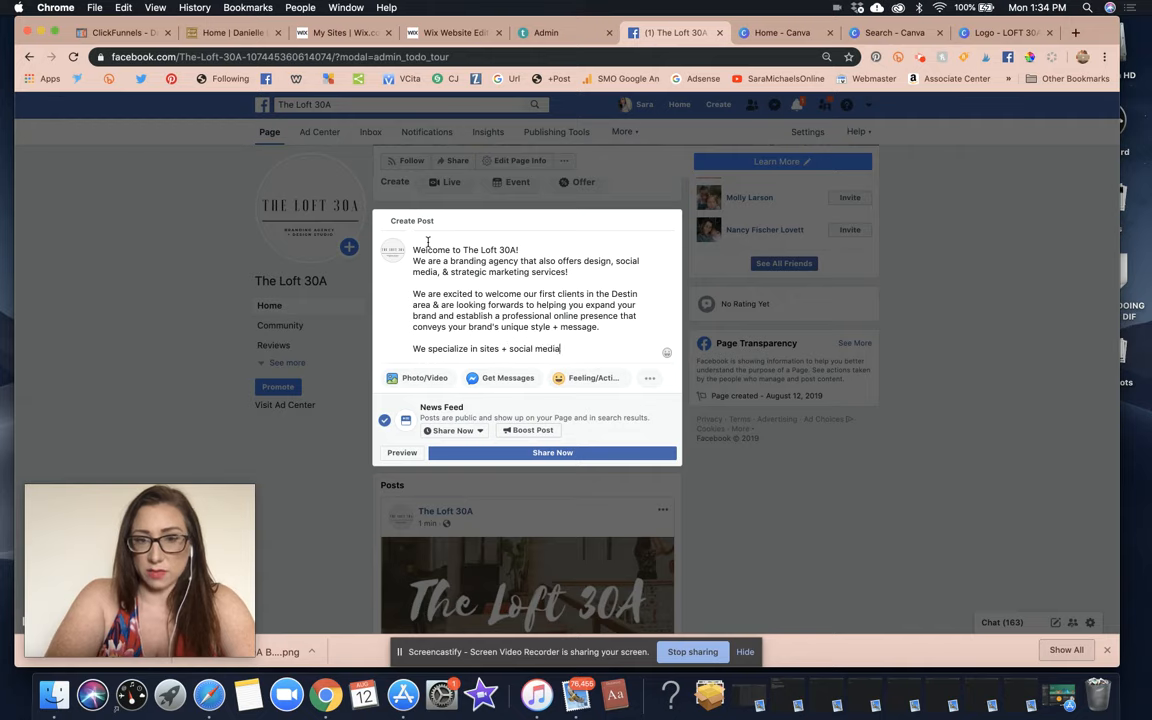
pyautogui.write(' that infuse b')
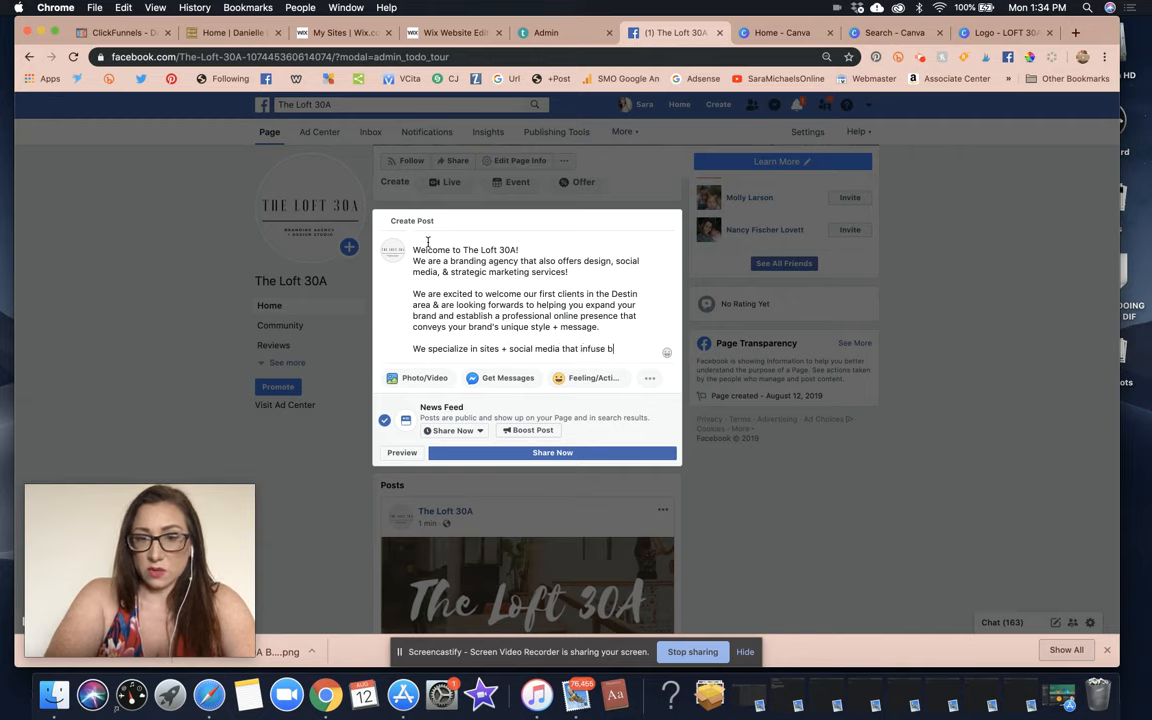
pyautogui.write('oth style AND')
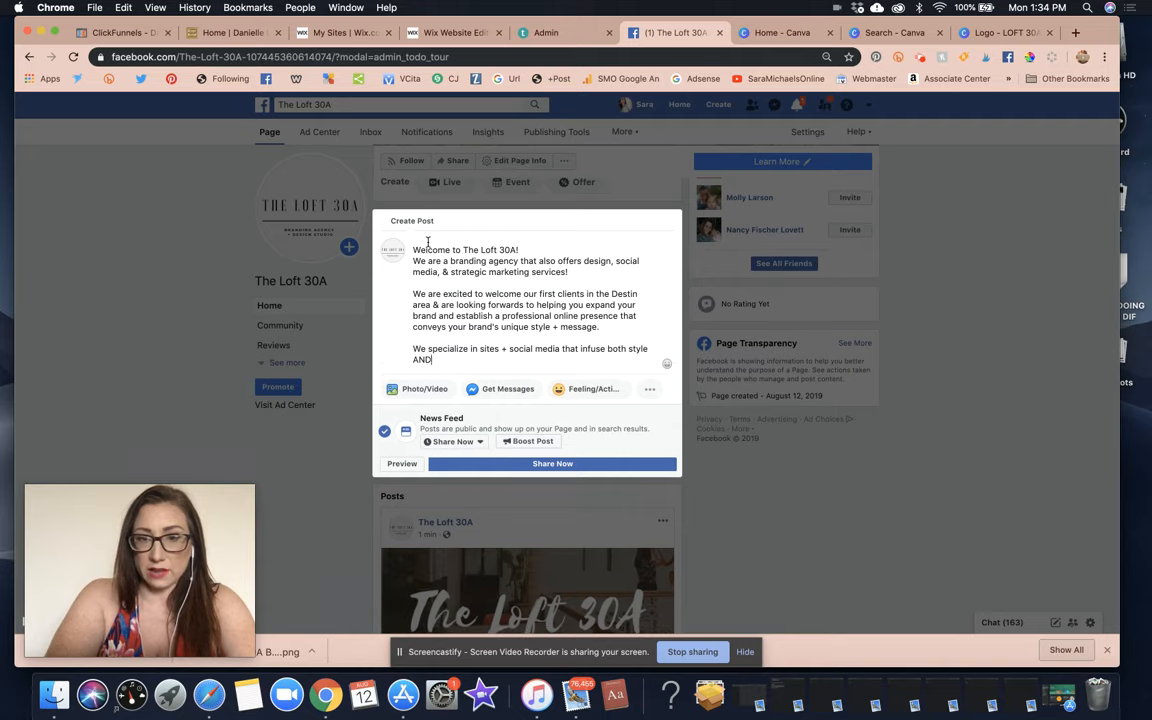
pyautogui.write(' strategy and ')
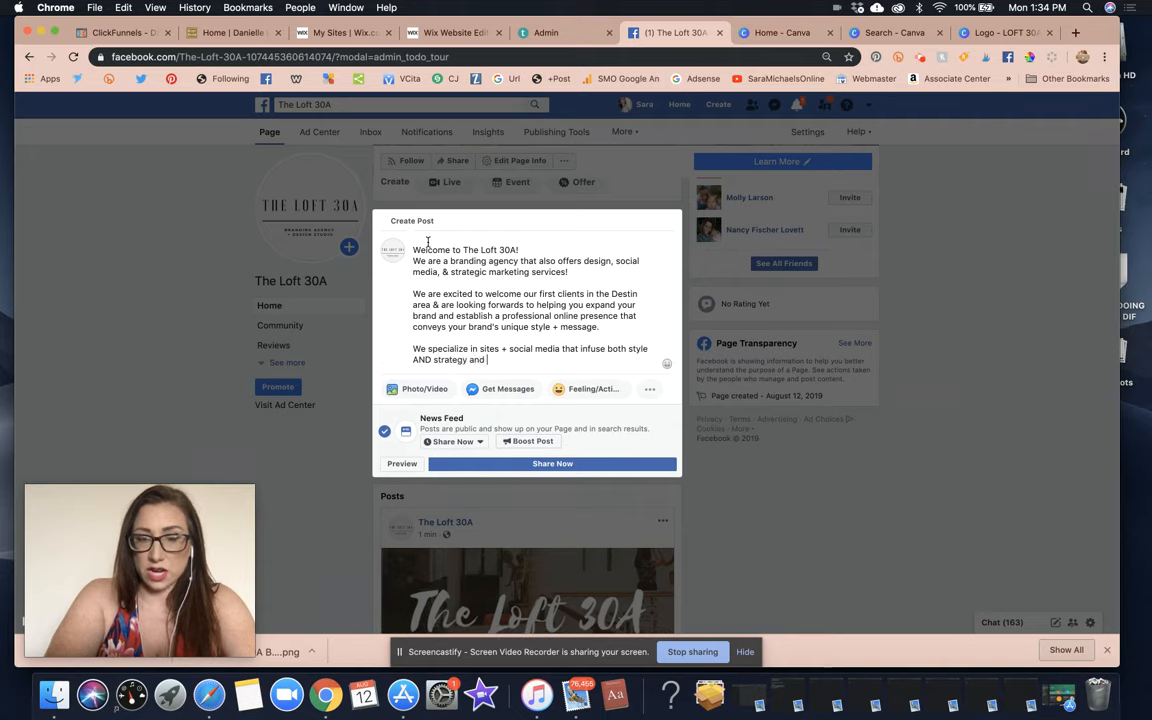
pyautogui.write('focus on generating eads')
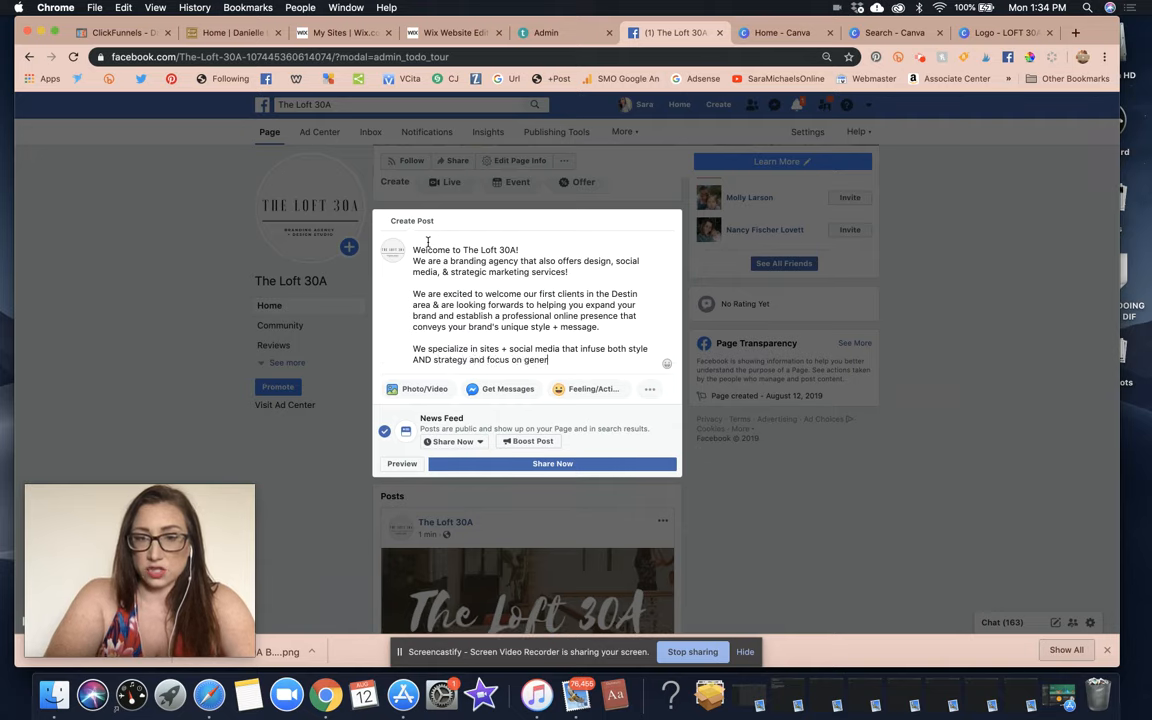
pyautogui.press('BackSpace')
pyautogui.press('BackSpace')
pyautogui.press('BackSpace')
pyautogui.press('BackSpace')
pyautogui.press('BackSpace')
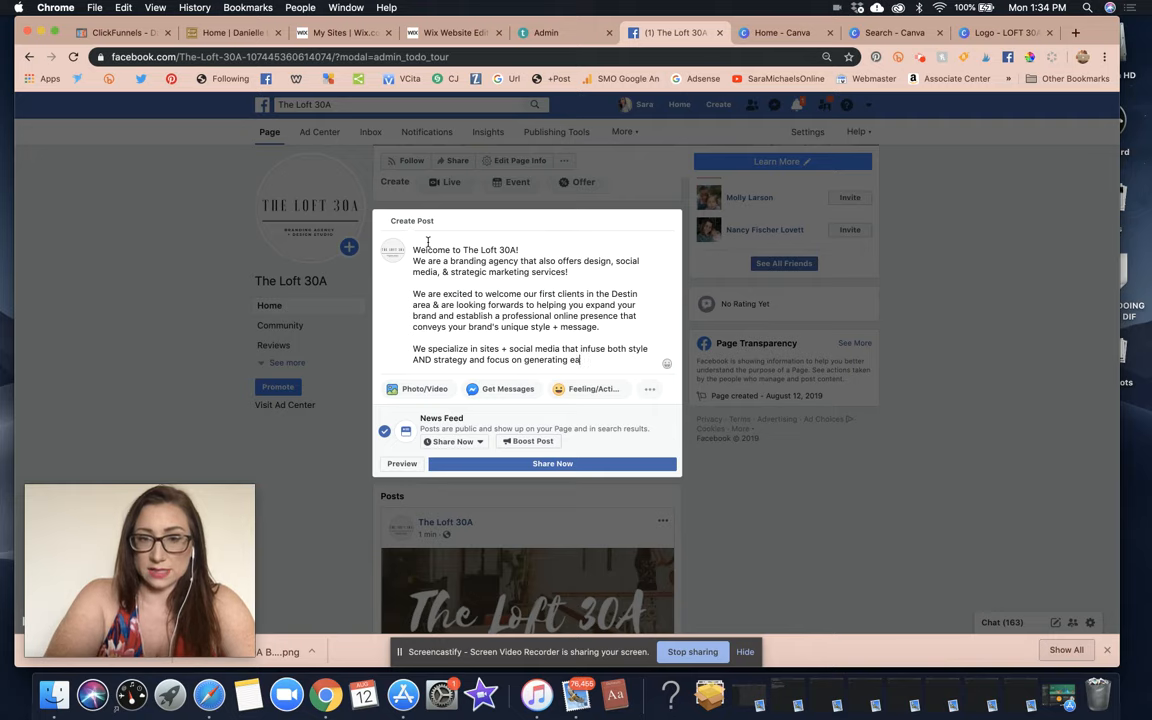
pyautogui.write('leads b')
pyautogui.press('BackSpace')
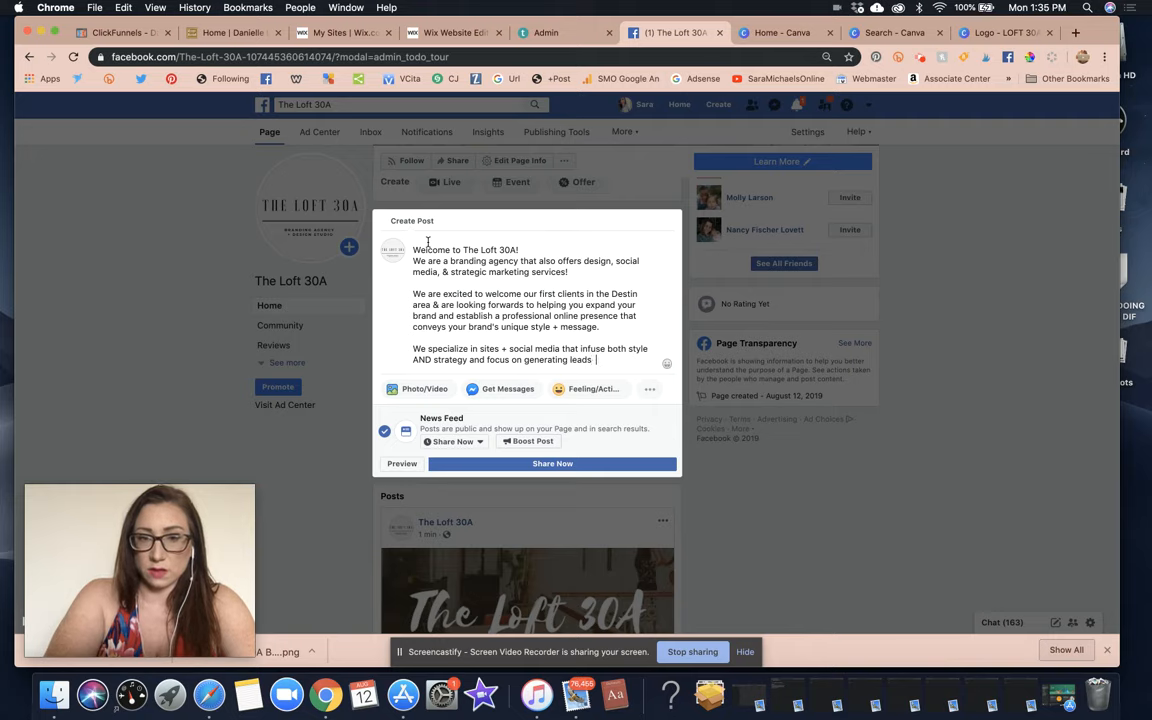
pyautogui.write('+ revn')
pyautogui.write('nue.')
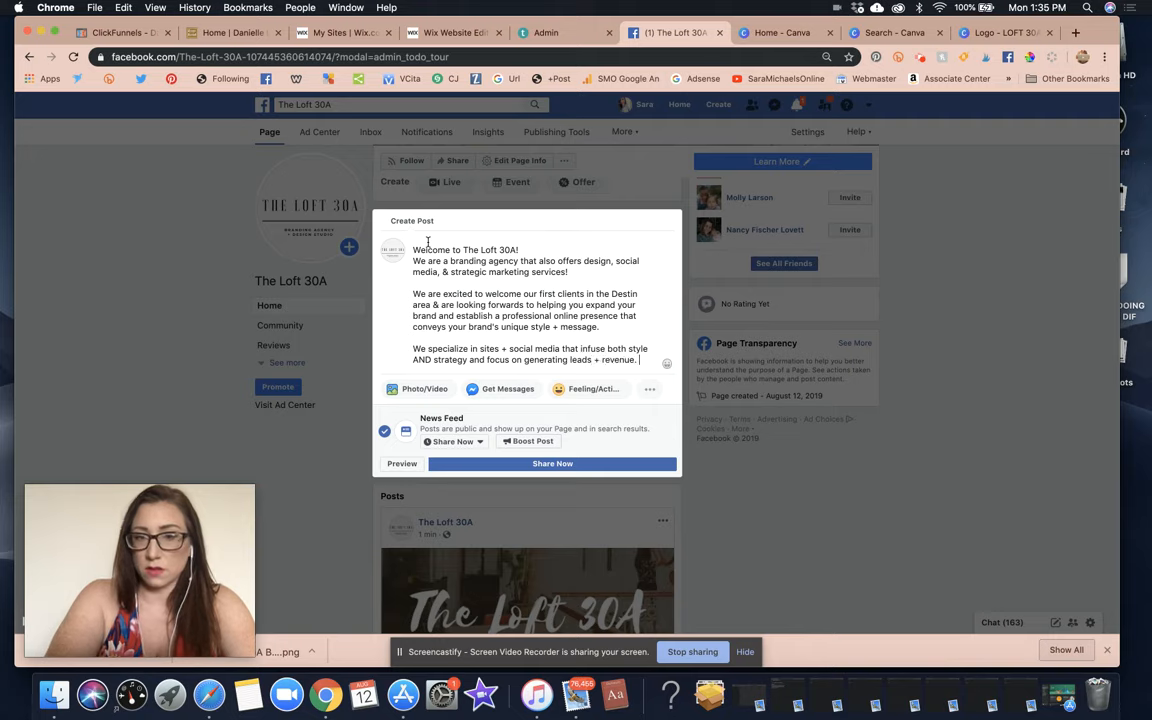
# Add the founder paragraph, tagging her profile and citing Success from Home Magazine and 10+ years' experience.
pyautogui.press('Return')
pyautogui.press('Return')
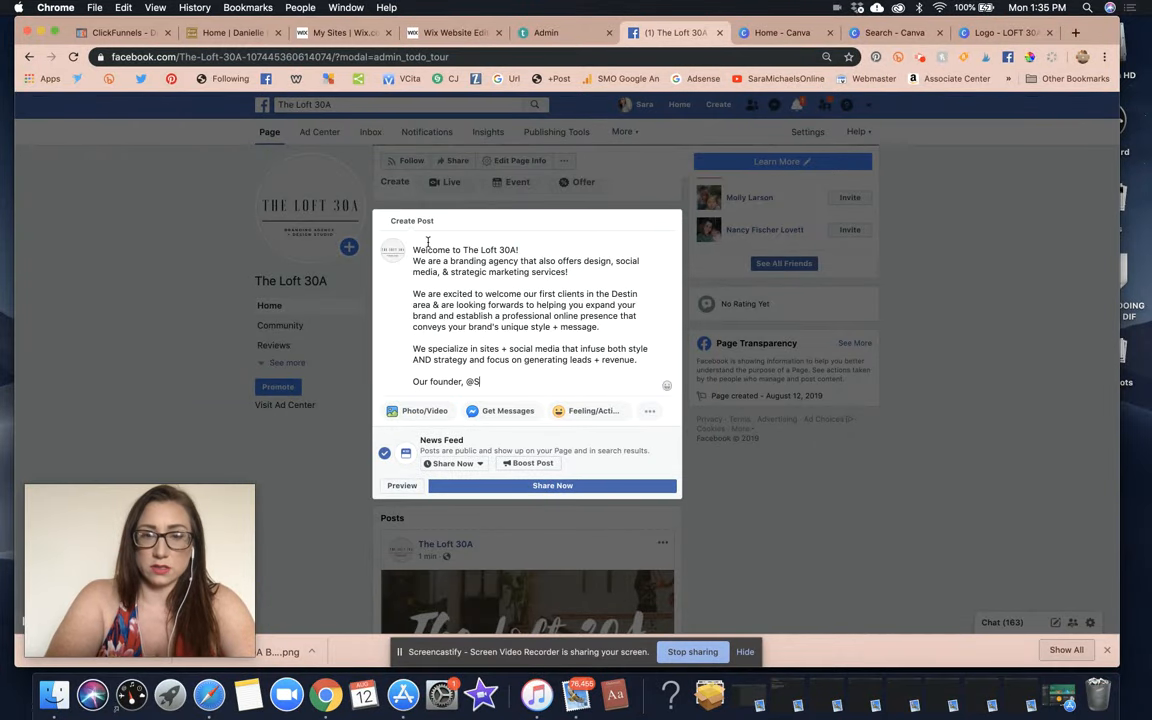
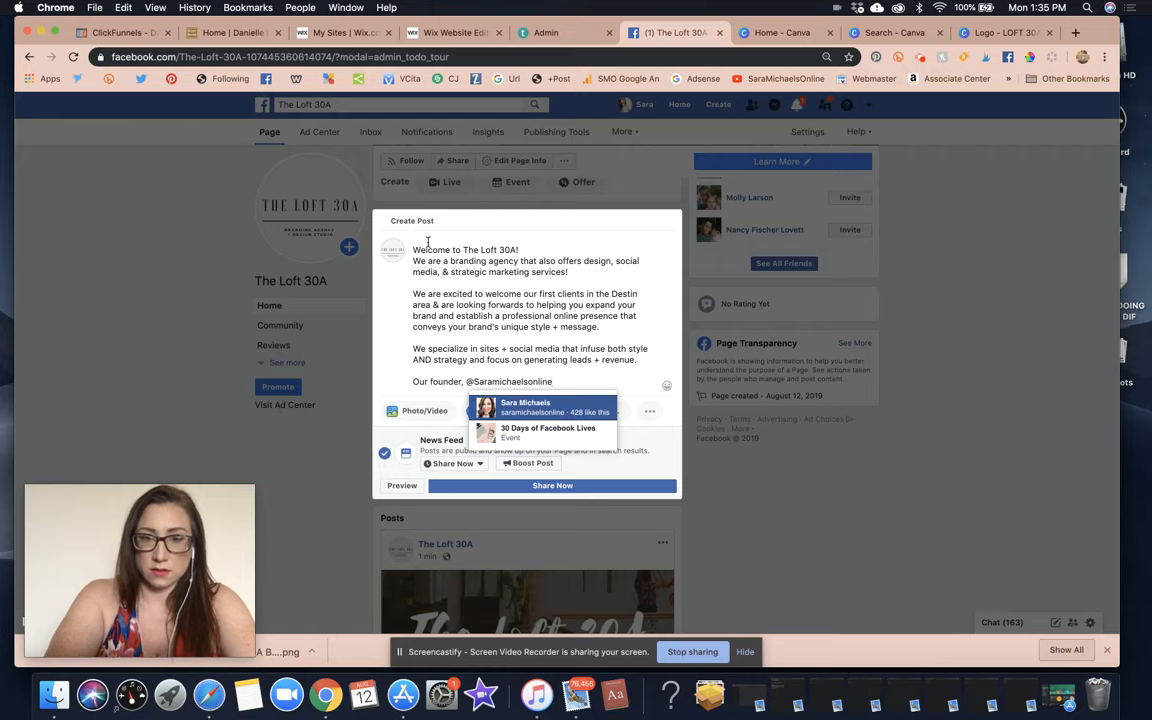
pyautogui.press('Return')
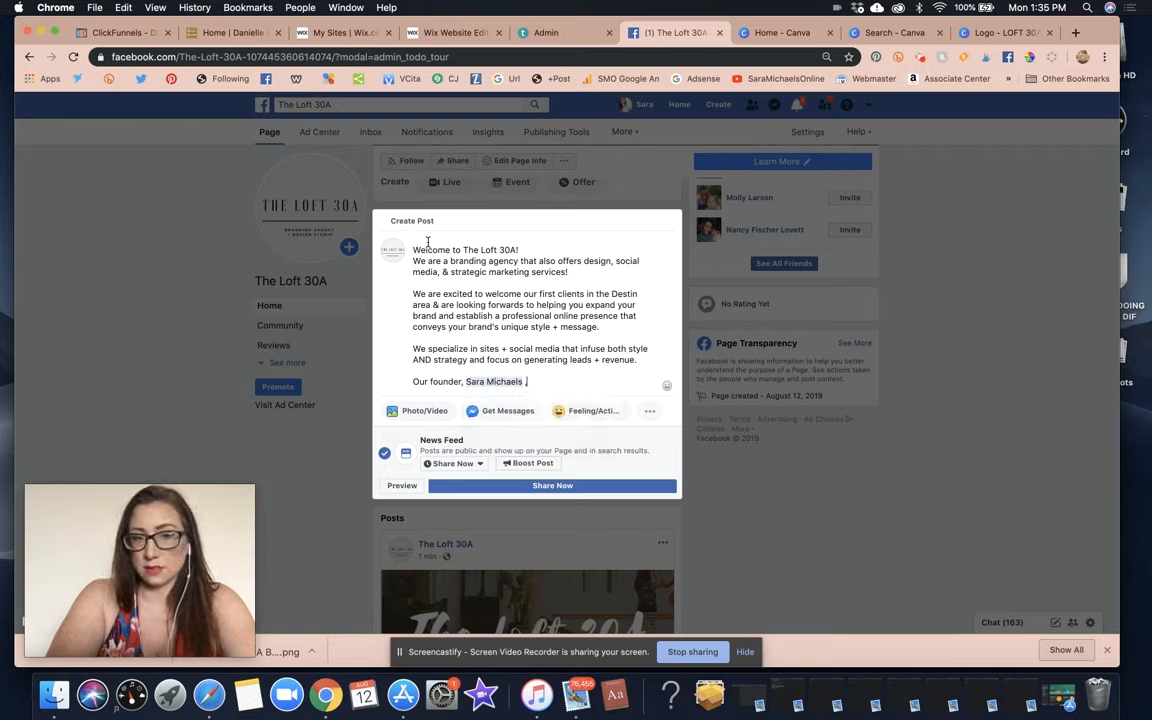
pyautogui.write(', was featured in Succ')
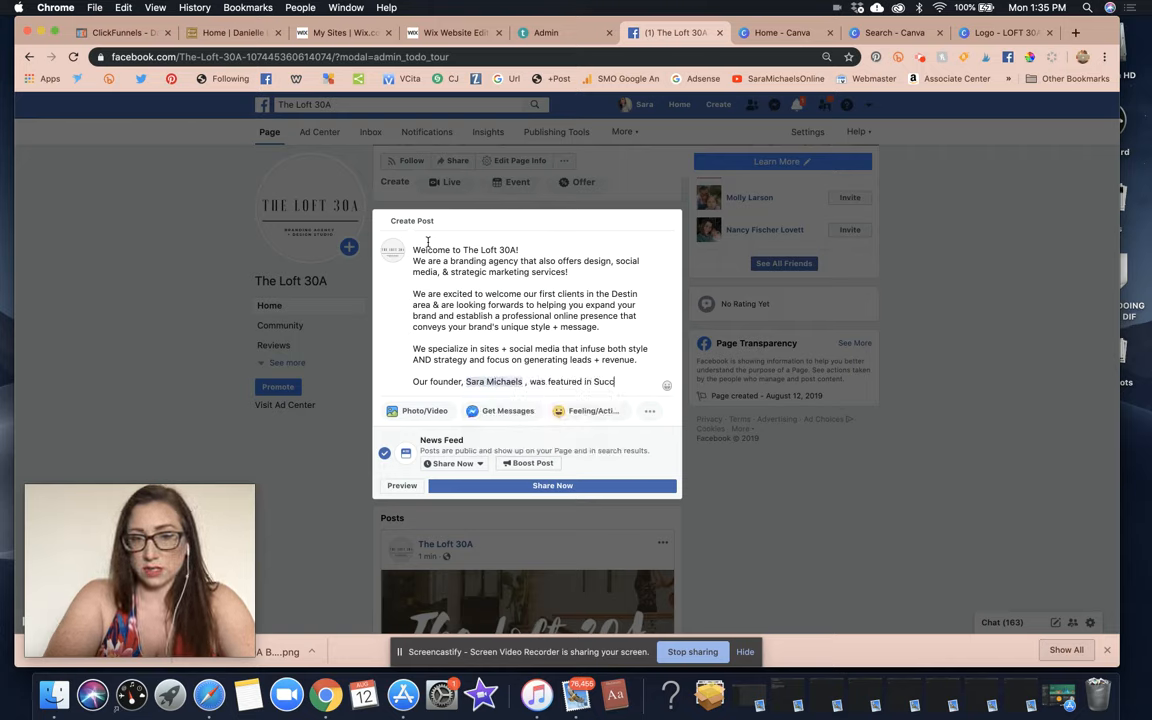
pyautogui.write('ess from Home Maga')
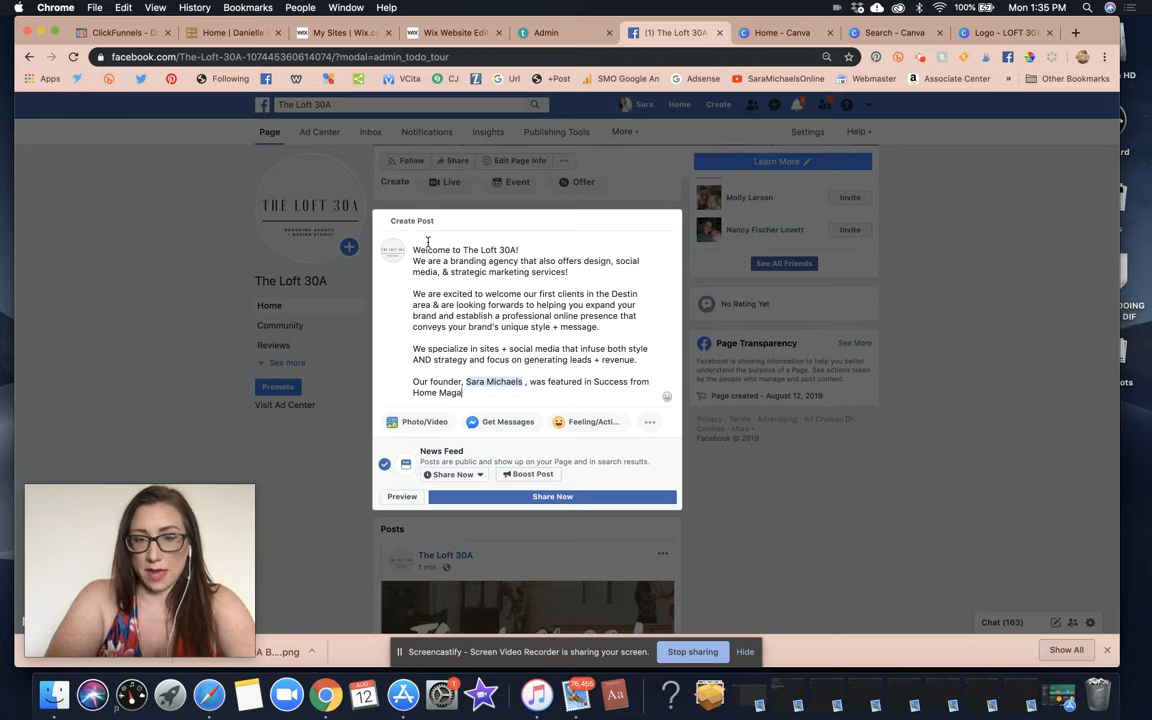
pyautogui.write('zine, has over')
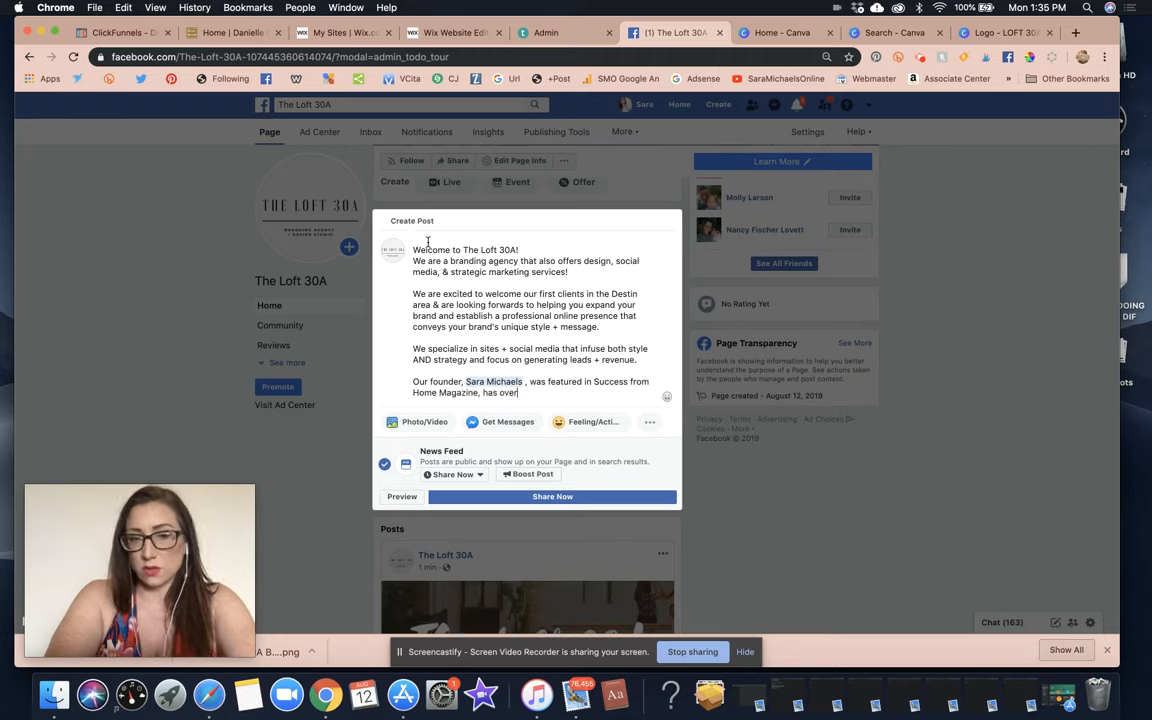
pyautogui.write(' 10 years of experience,')
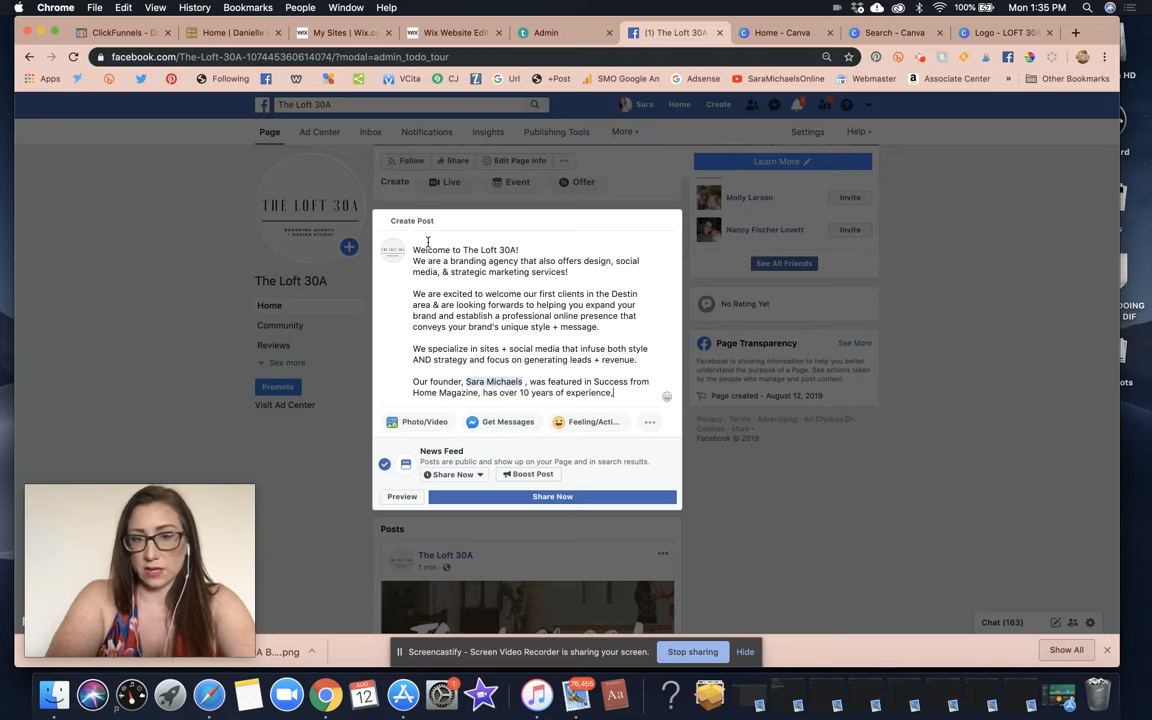
pyautogui.write(' and works with cients')
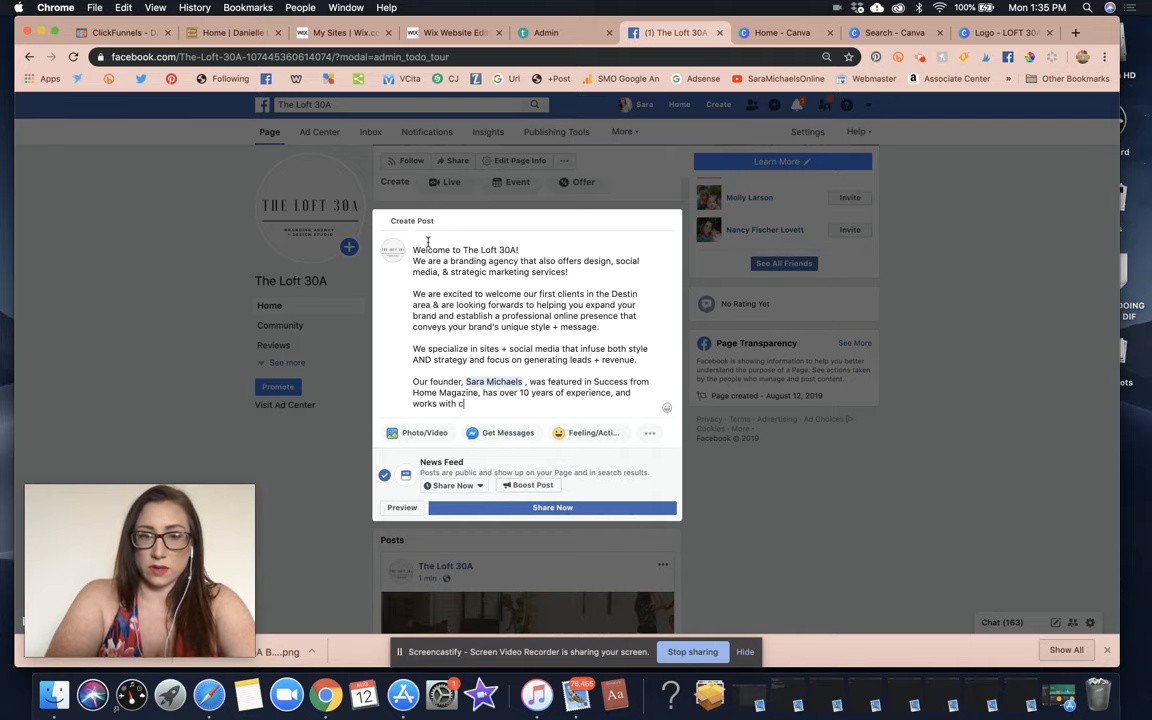
pyautogui.press('BackSpace')
pyautogui.press('BackSpace')
pyautogui.press('BackSpace')
pyautogui.press('BackSpace')
pyautogui.press('BackSpace')
pyautogui.write('lein')
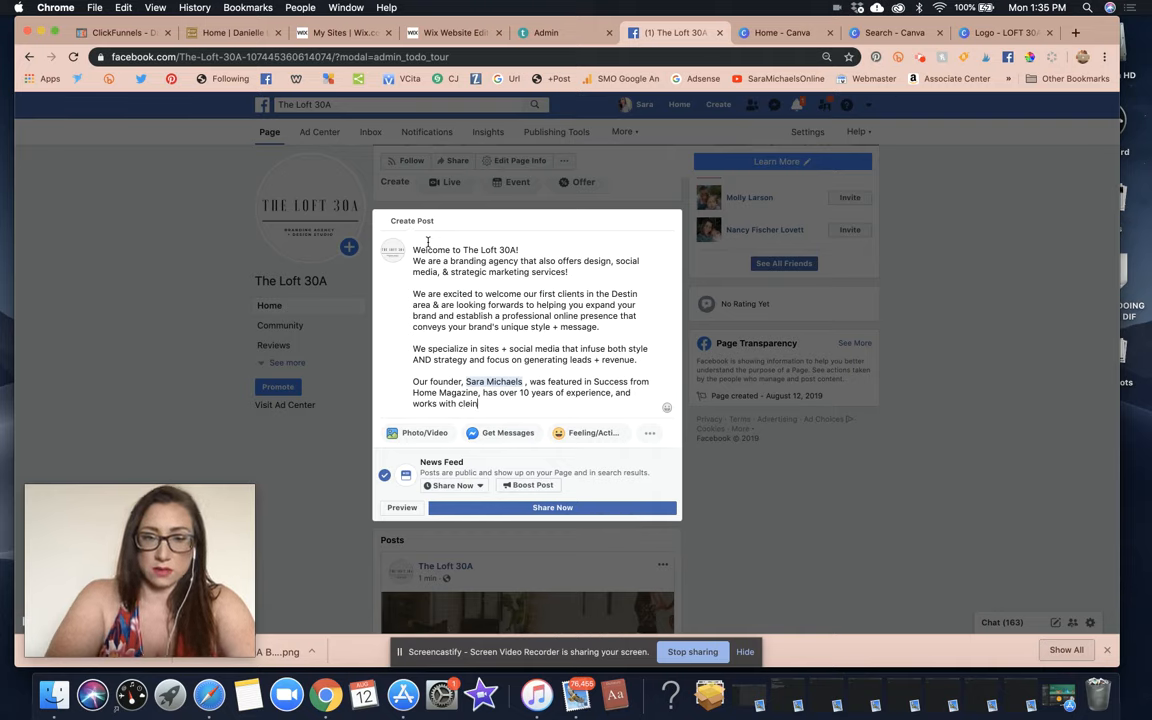
pyautogui.press('BackSpace')
pyautogui.press('BackSpace')
pyautogui.press('BackSpace')
pyautogui.write('ients + studets')
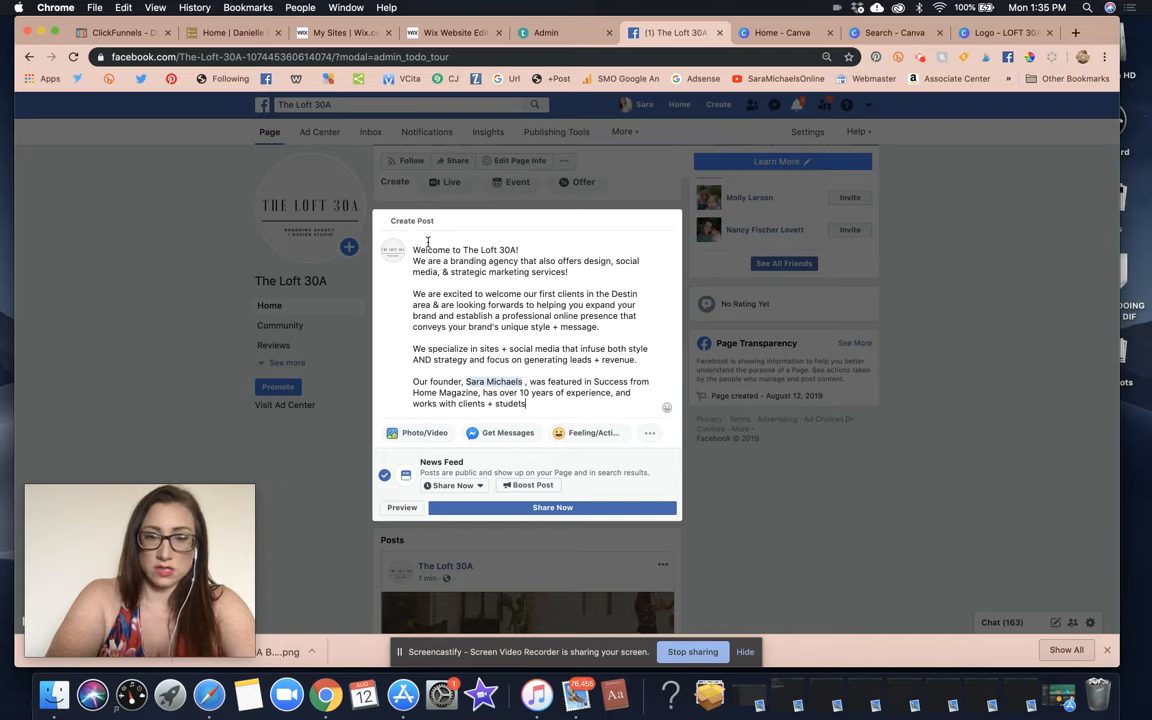
pyautogui.write('nts all over teh worl')
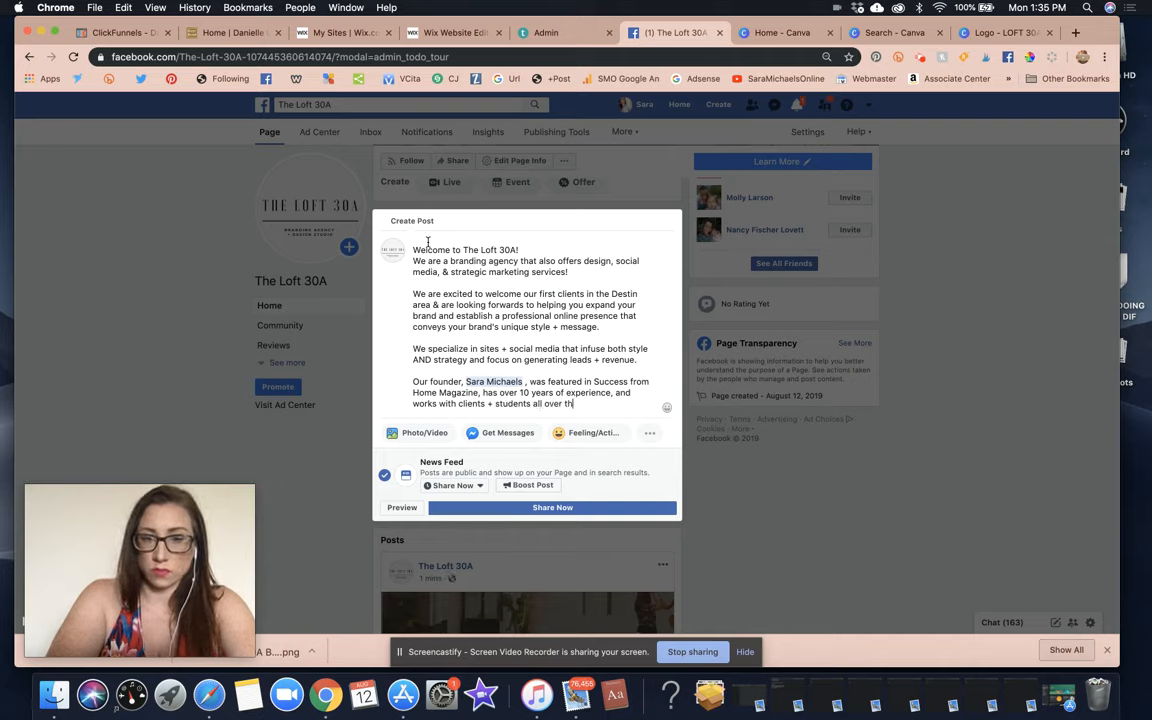
pyautogui.write('e world.')
# Add 'We are excited to introduce our team to you…' and begin the 'officially opening for business' line.
pyautogui.press('Return')
pyautogui.press('Return')
pyautogui.write('We are ex')
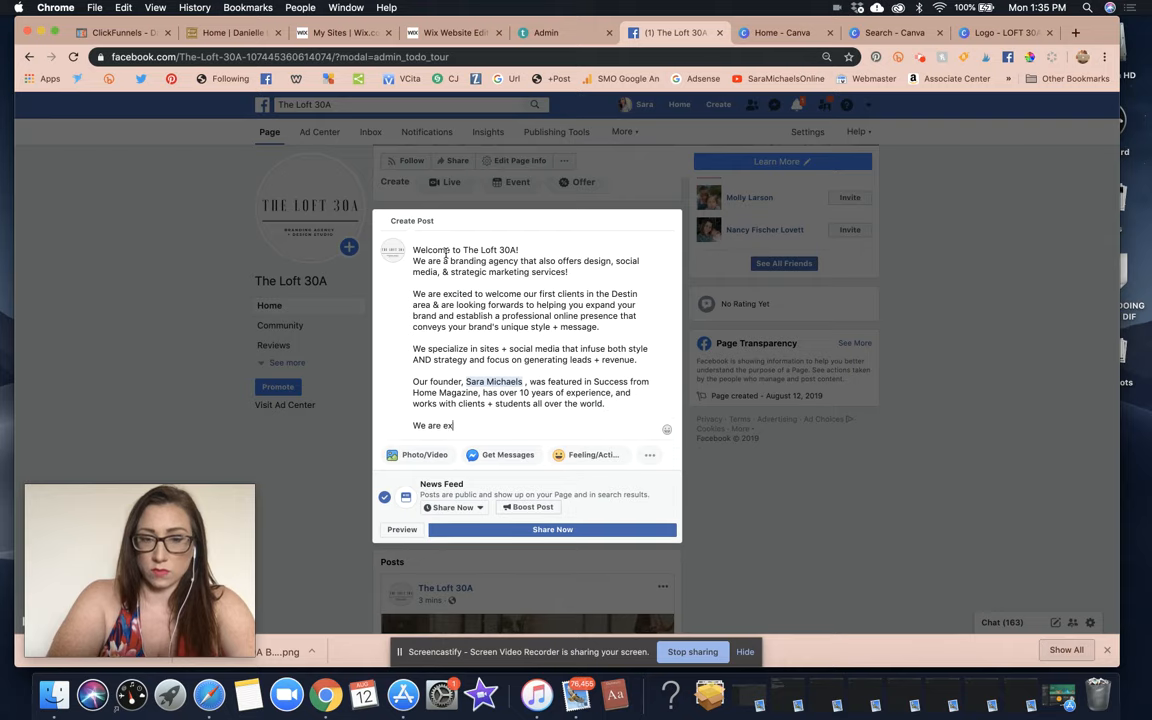
pyautogui.write('cited to introduc')
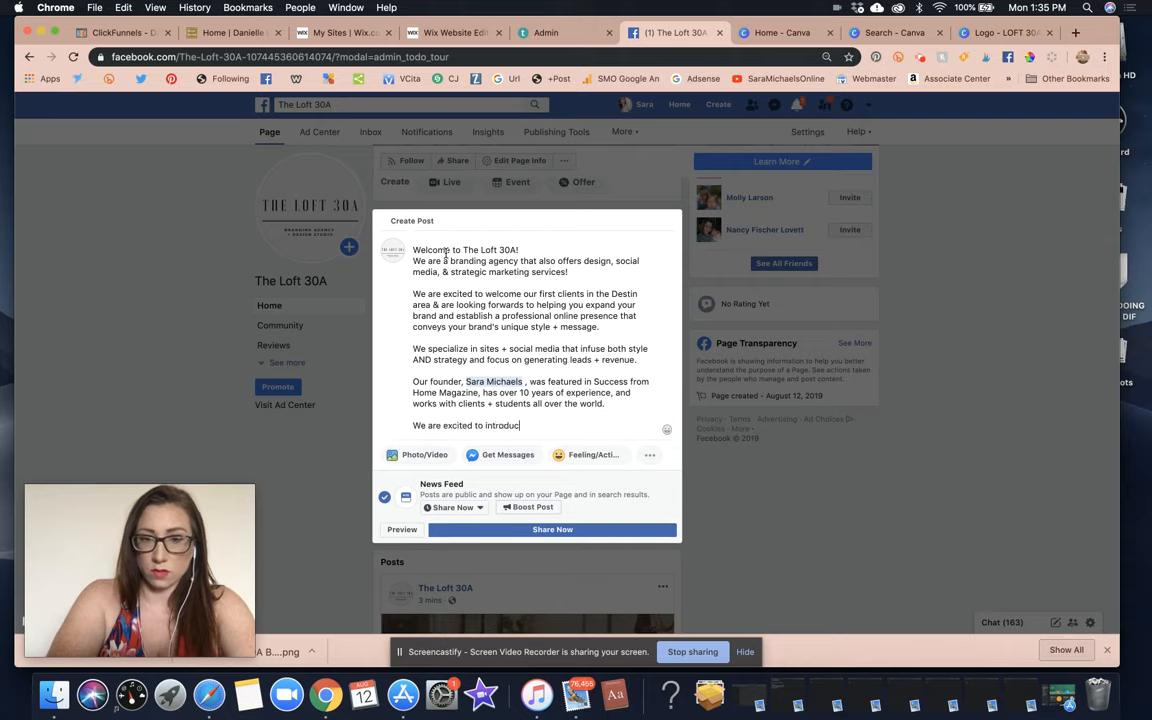
pyautogui.write('e our team to you and ')
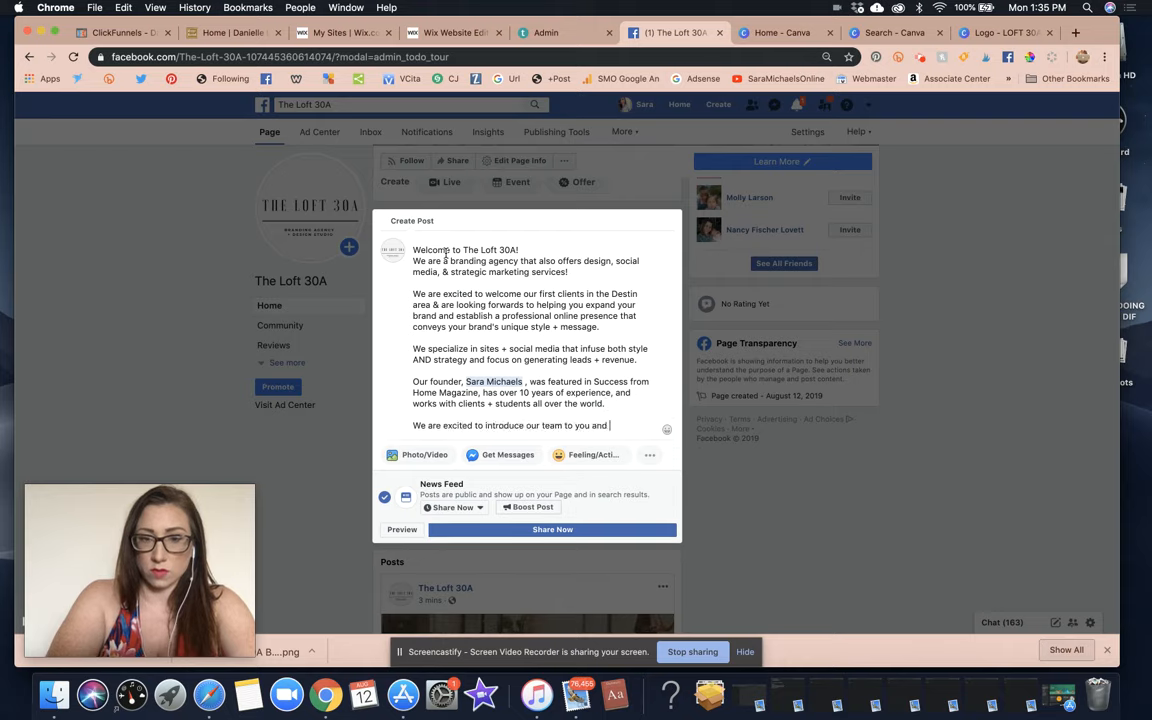
pyautogui.write('hope to he')
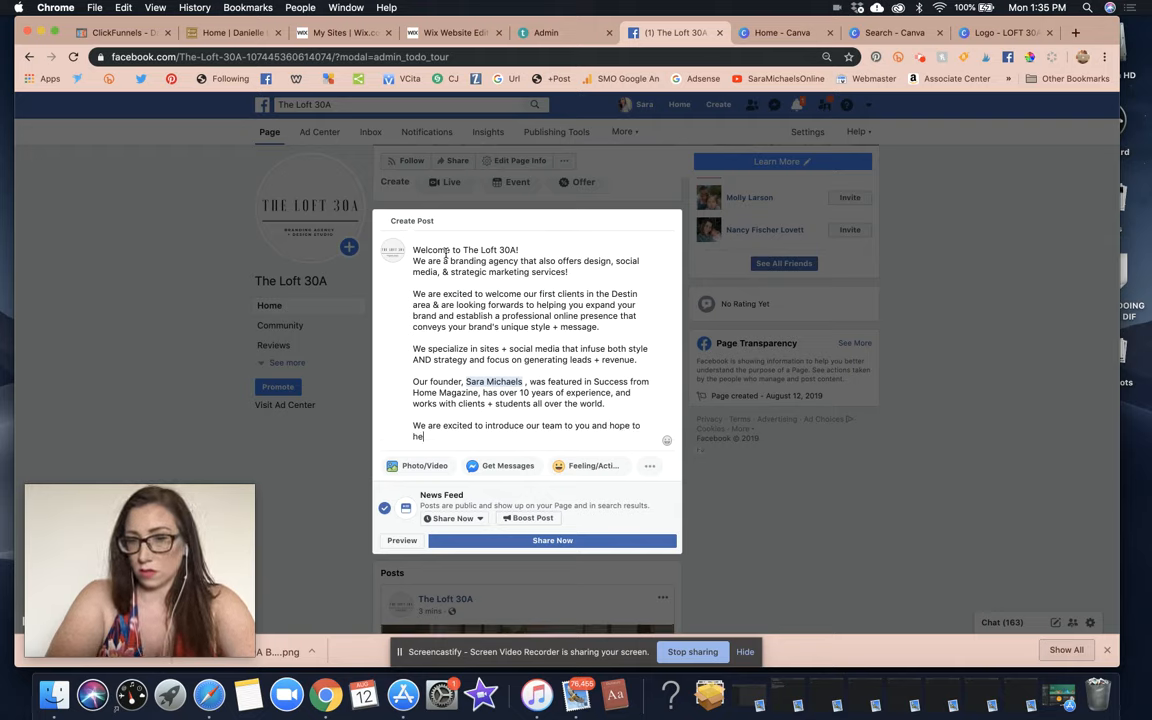
pyautogui.write('ar from you son')
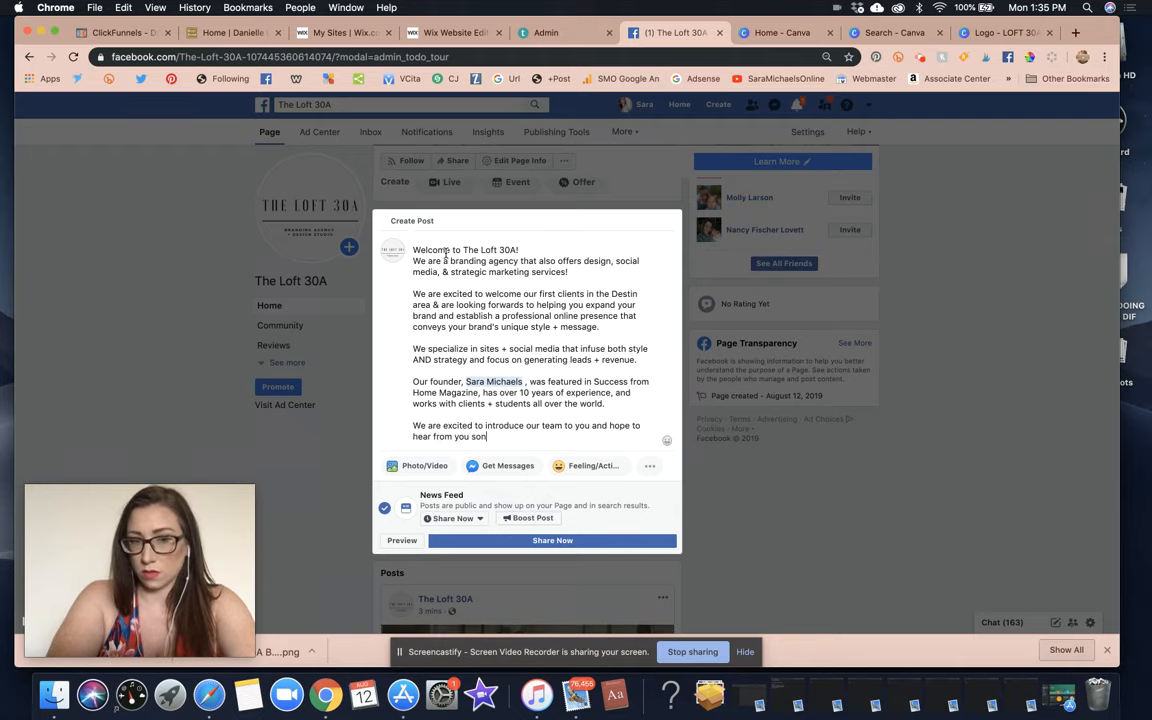
pyautogui.write('!')
pyautogui.press('Return')
pyautogui.press('Return')
pyautogui.write('(')
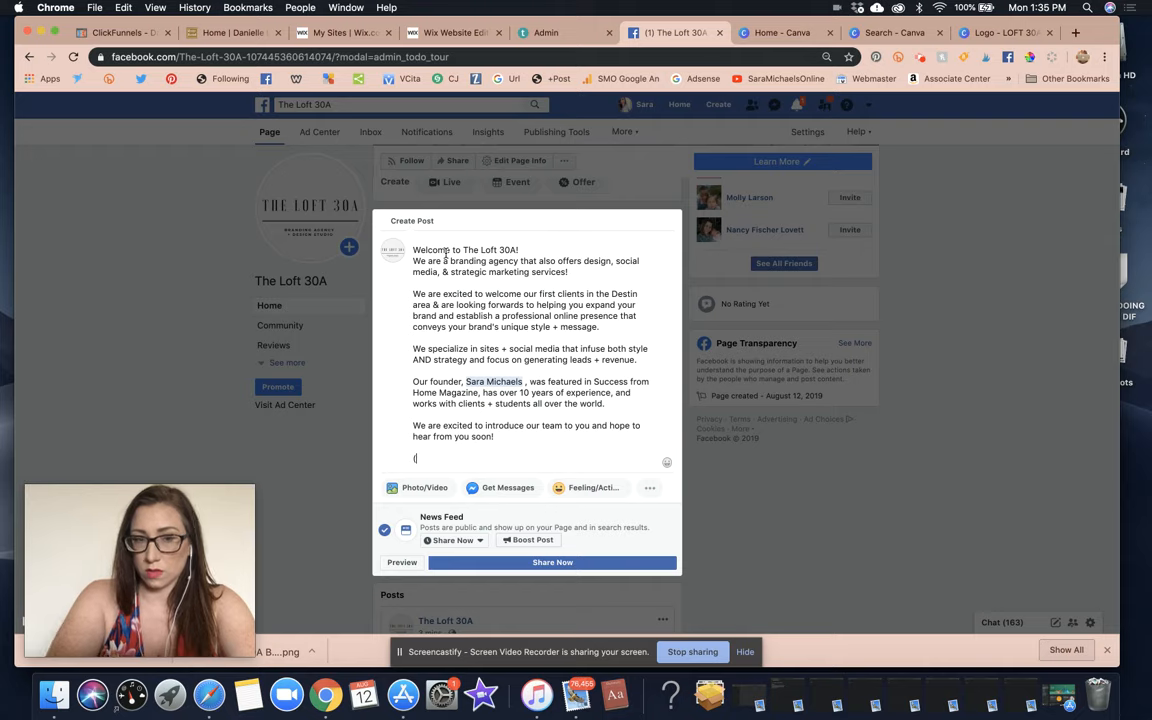
pyautogui.write(' officially openeing for')
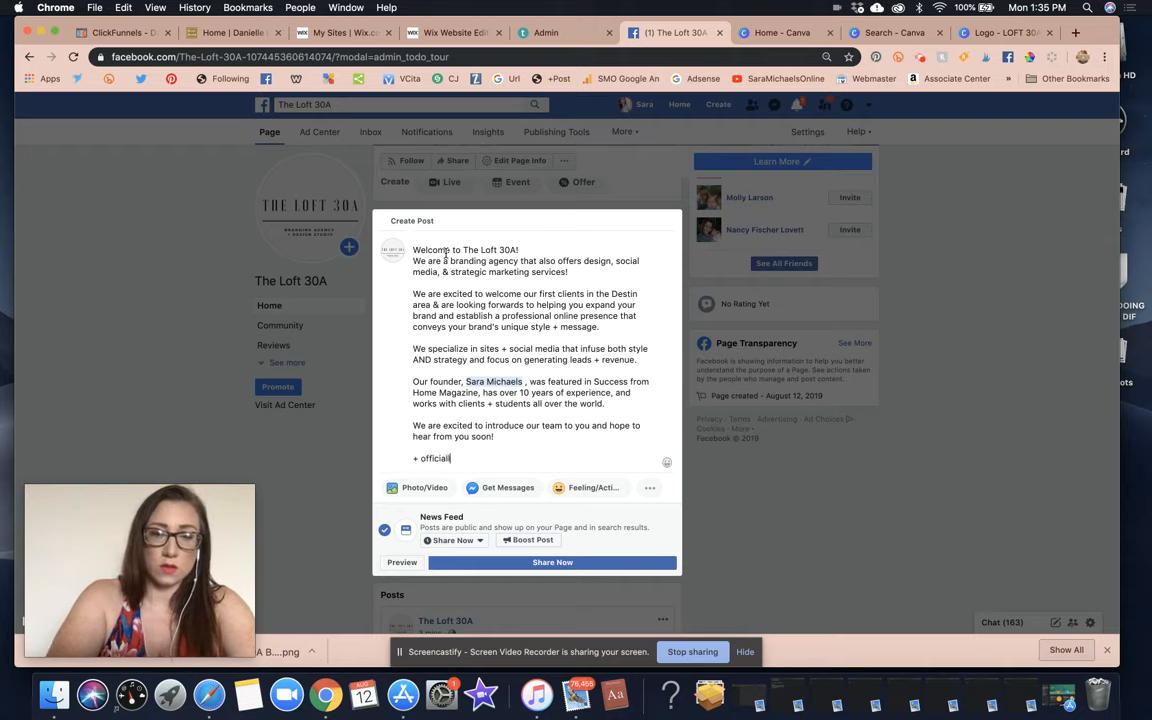
pyautogui.press('BackSpace')
pyautogui.press('BackSpace')
pyautogui.press('BackSpace')
pyautogui.press('BackSpace')
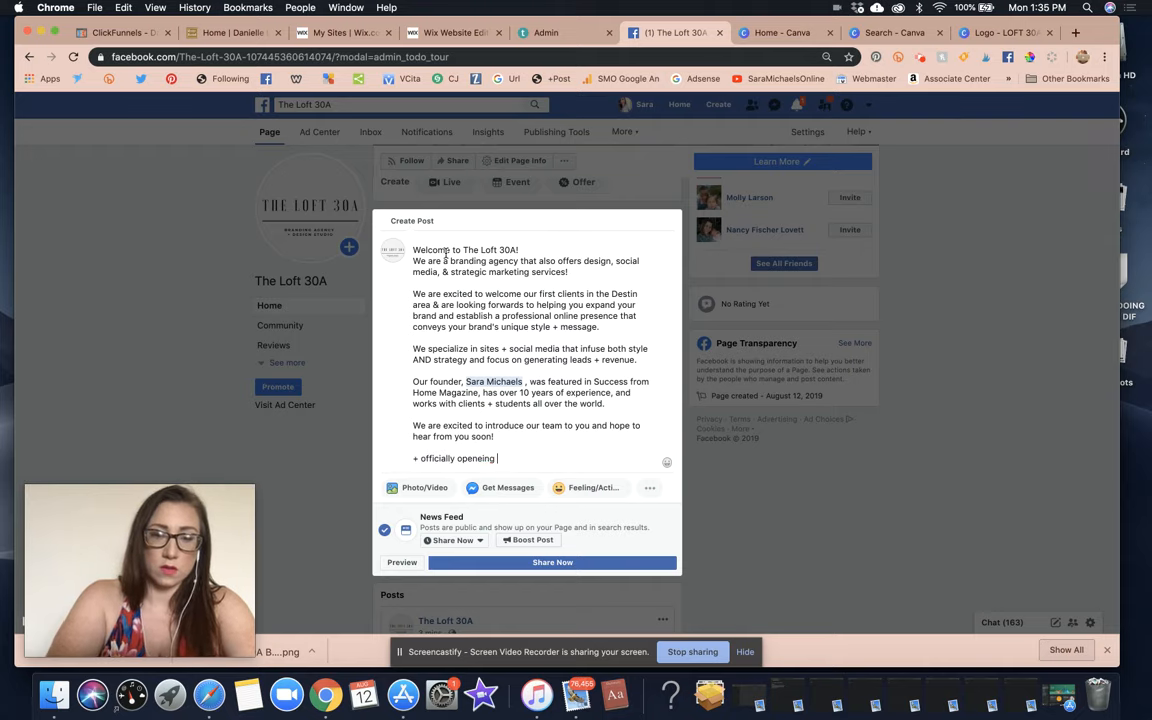
pyautogui.press('BackSpace')
pyautogui.write('ning fo')
pyautogui.press('BackSpace')
pyautogui.press('BackSpace')
pyautogui.press('BackSpace')
pyautogui.press('BackSpace')
pyautogui.press('BackSpace')
pyautogui.press('BackSpace')
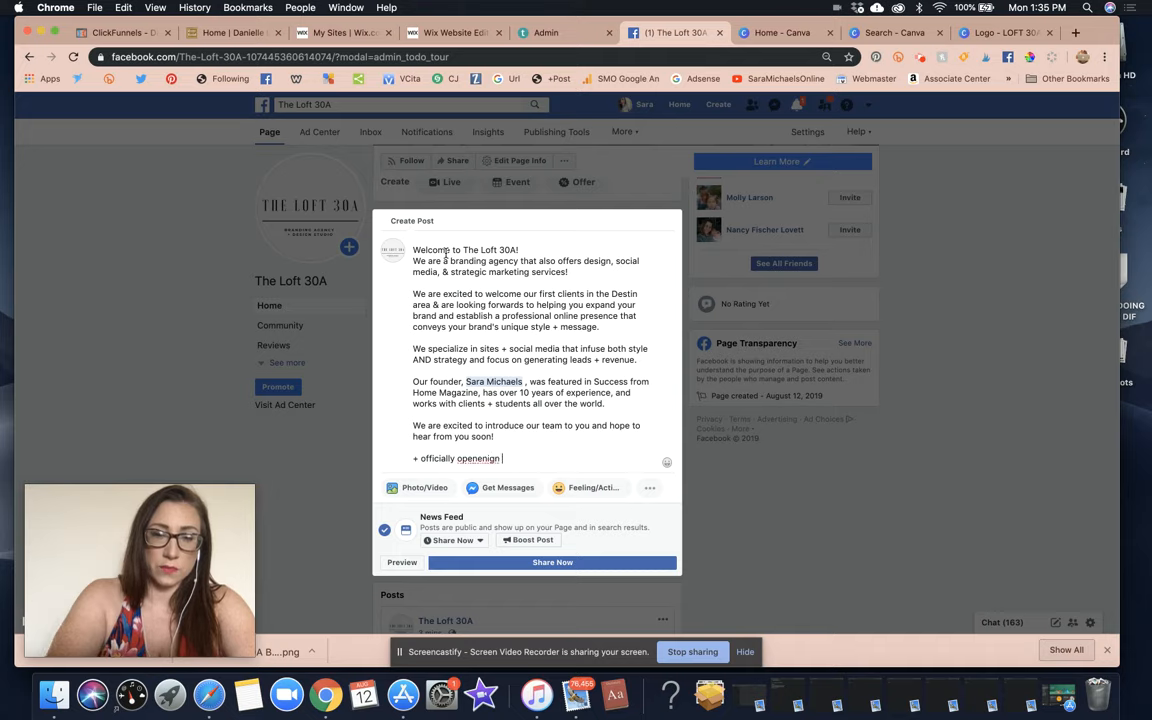
pyautogui.write('nin')
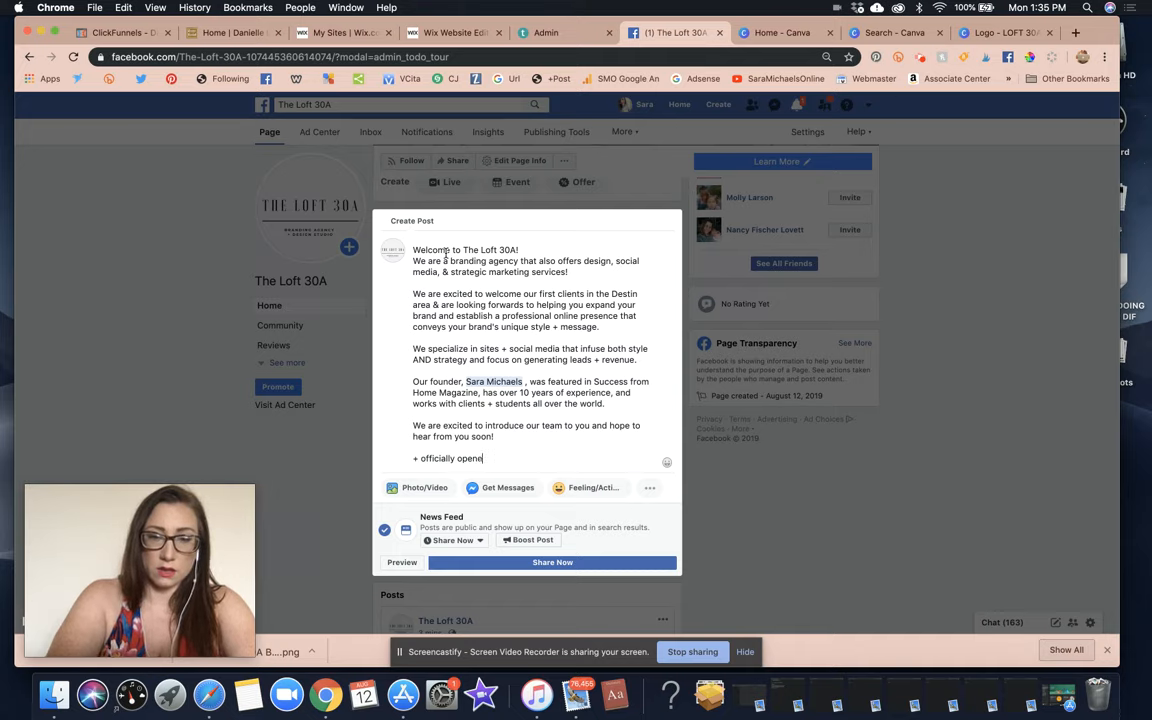
pyautogui.write('ning for busine')
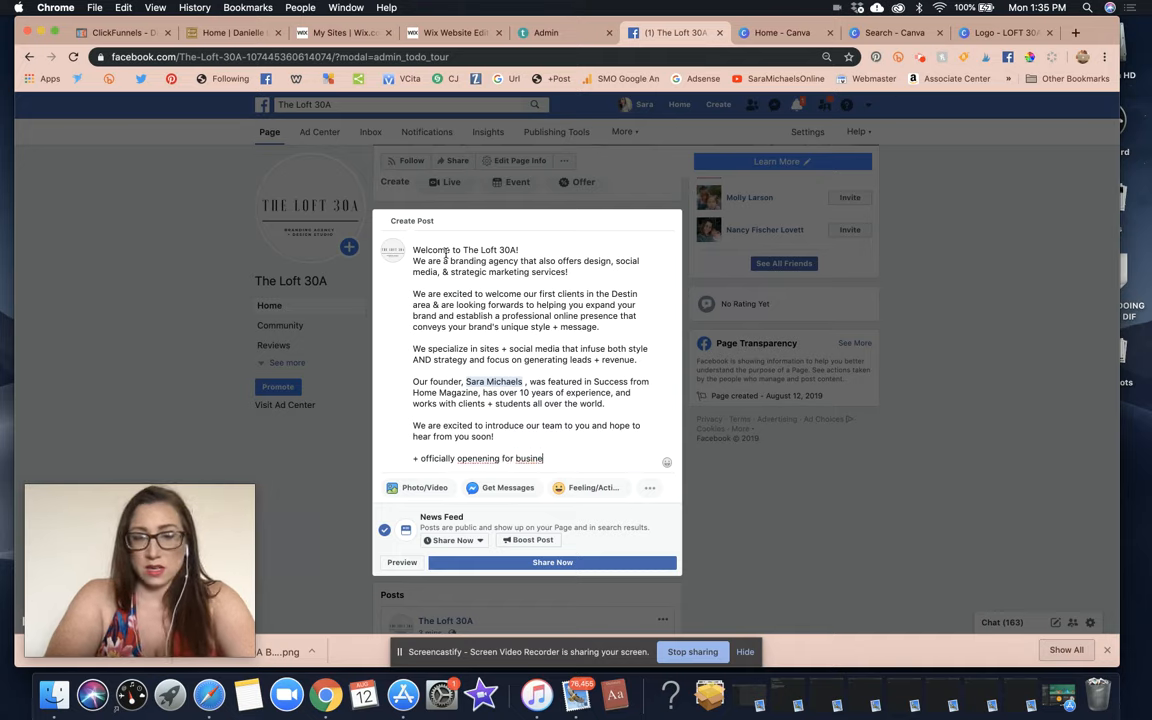
pyautogui.press('BackSpace')
pyautogui.press('BackSpace')
pyautogui.press('BackSpace')
pyautogui.press('BackSpace')
pyautogui.press('BackSpace')
pyautogui.press('BackSpace')
pyautogui.press('BackSpace')
pyautogui.press('BackSpace')
pyautogui.press('BackSpace')
pyautogui.press('BackSpace')
pyautogui.press('BackSpace')
pyautogui.press('BackSpace')
pyautogui.press('BackSpace')
pyautogui.press('BackSpace')
pyautogui.press('BackSpace')
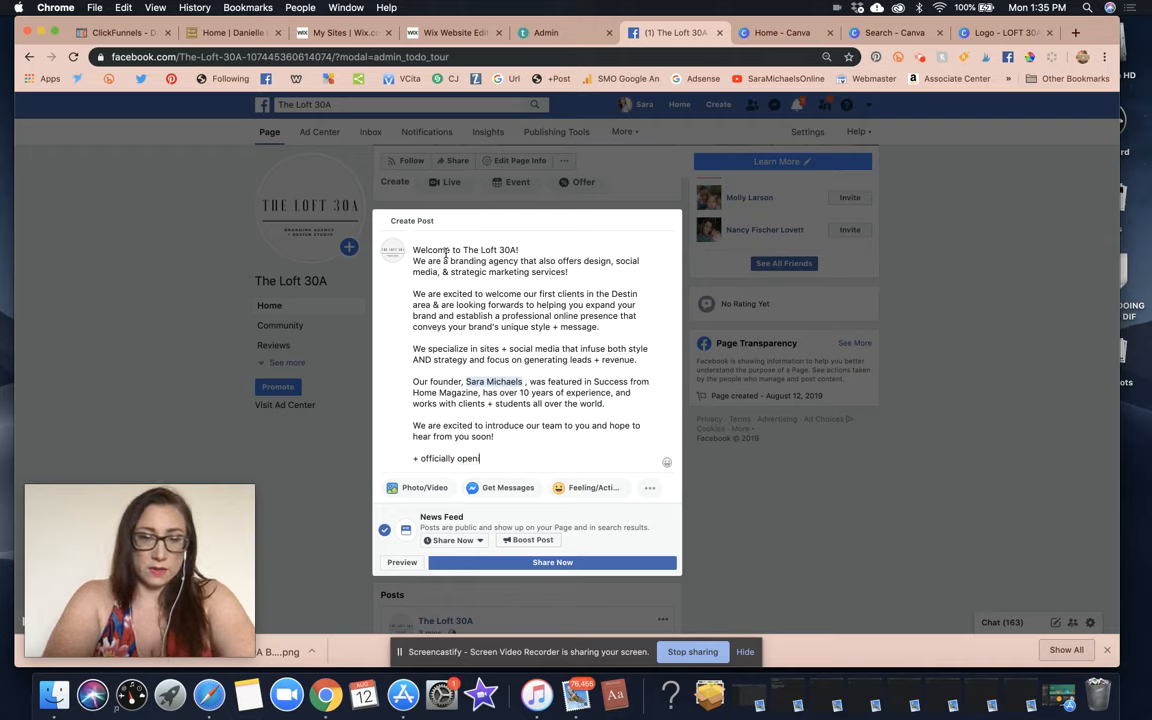
pyautogui.write('ing for business ')
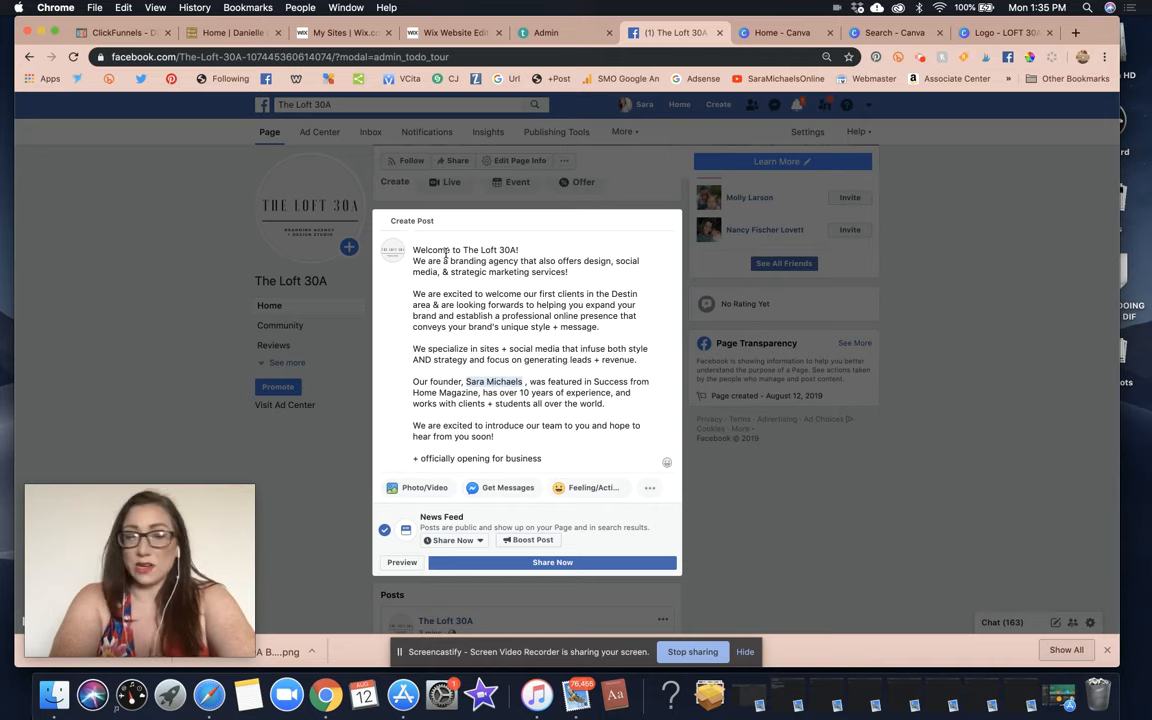
pyautogui.write('11/1')
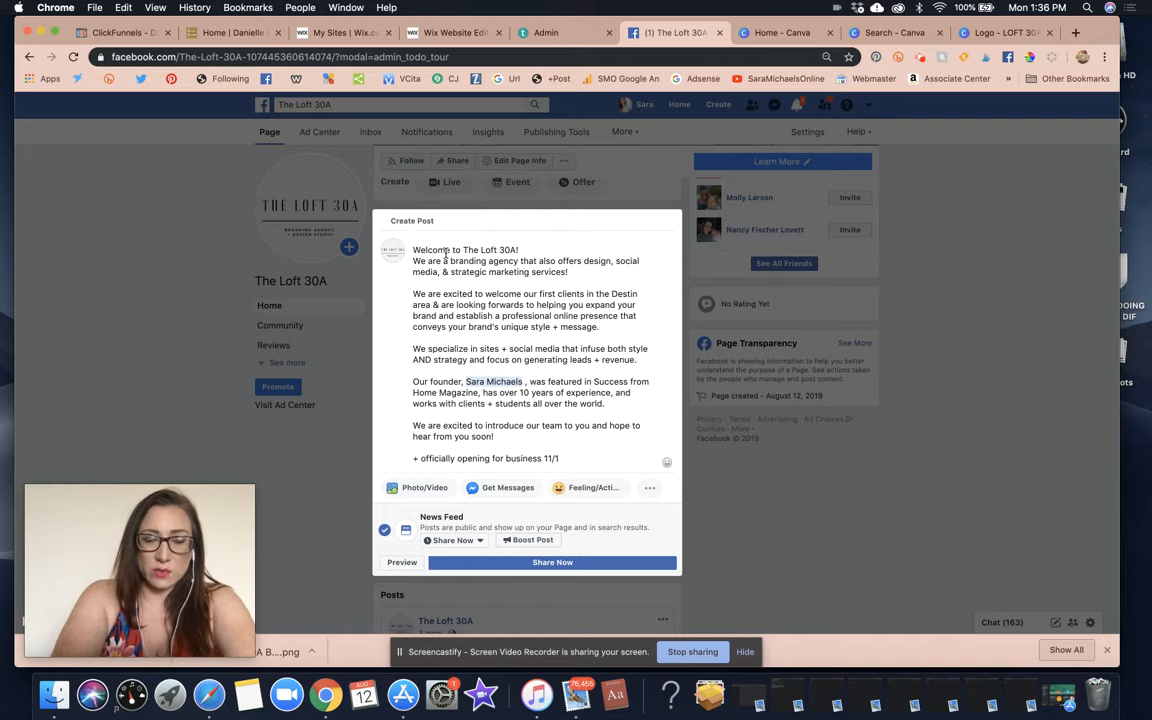
pyautogui.write(' 2018')
# Correct the opening date to 11/1/2019 and start typing 'Accepting clients in the meantime!'.
pyautogui.press('BackSpace')
pyautogui.press('BackSpace')
pyautogui.press('BackSpace')
pyautogui.write('019')
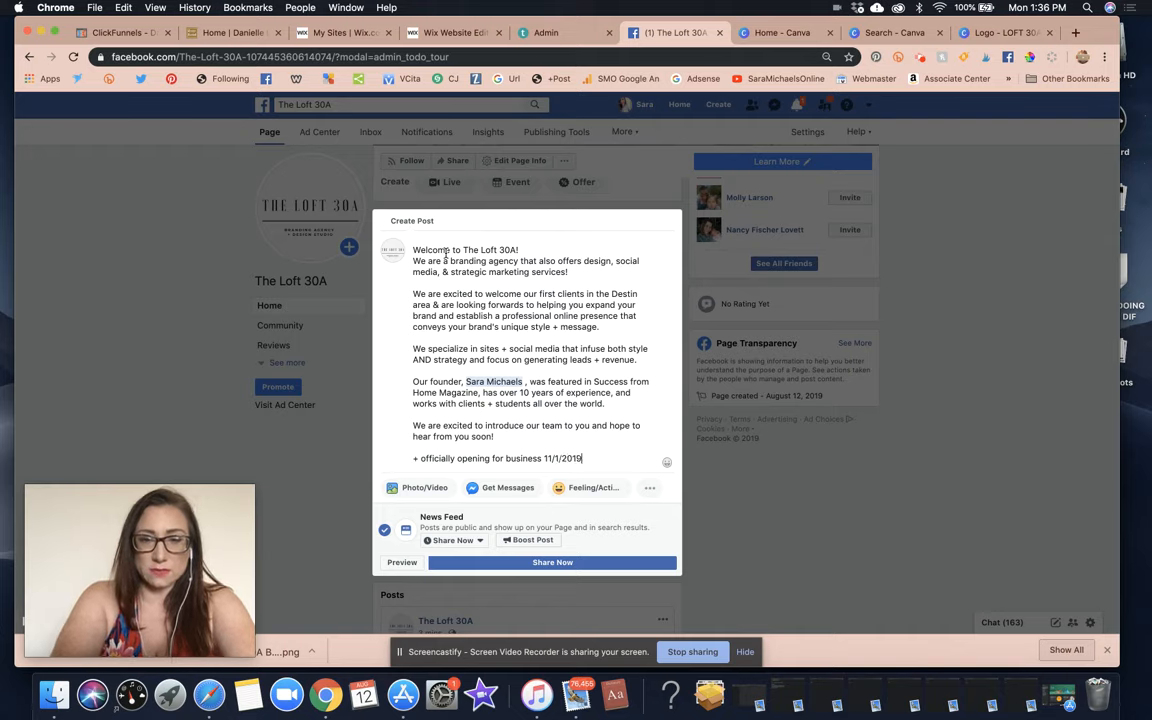
pyautogui.write(' +')
pyautogui.press('Return')
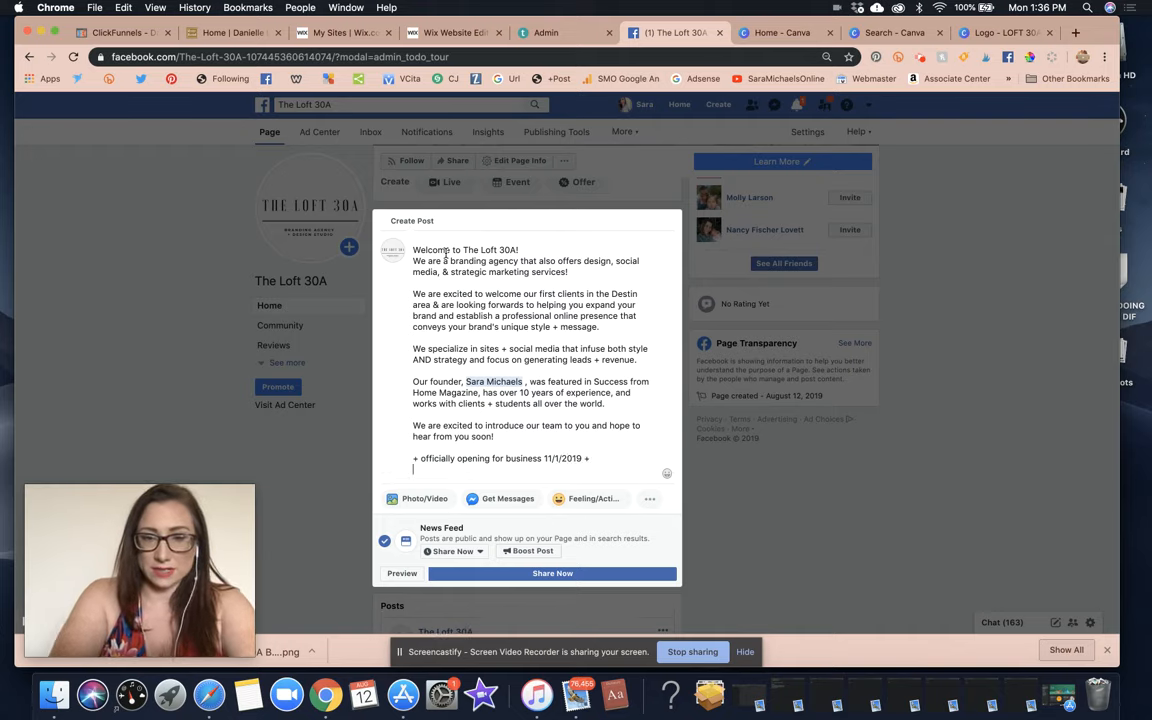
pyautogui.press('Return')
pyautogui.write('Ac')
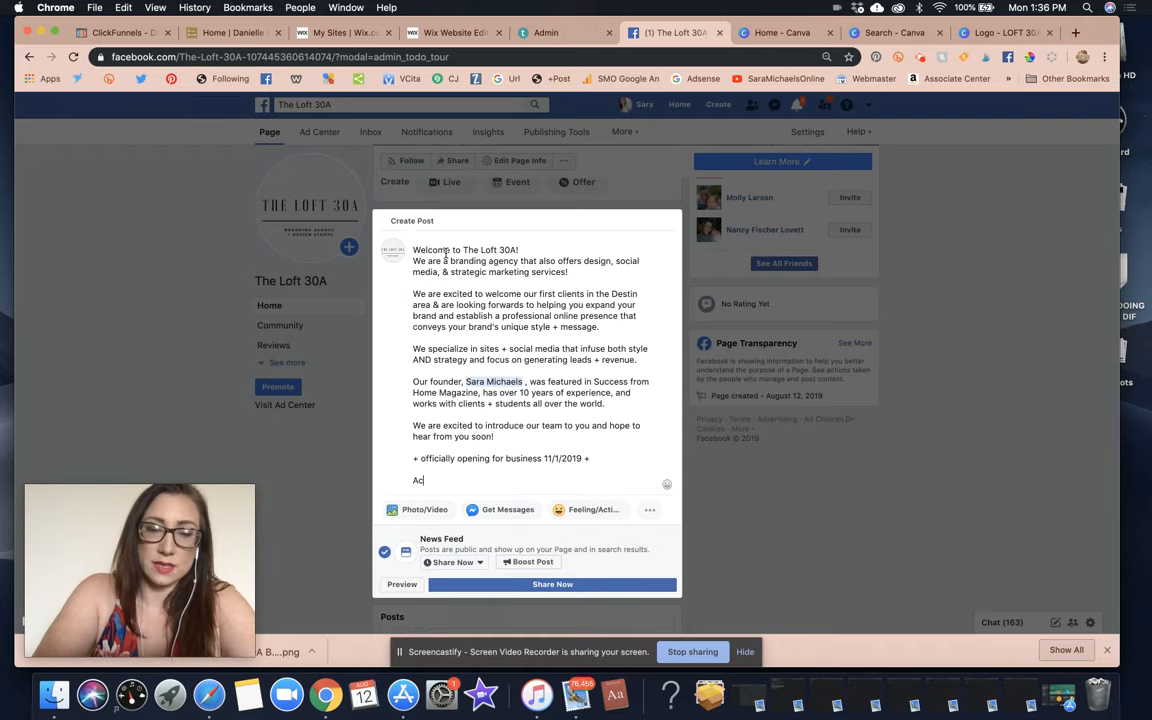
pyautogui.write('cepting clients i')
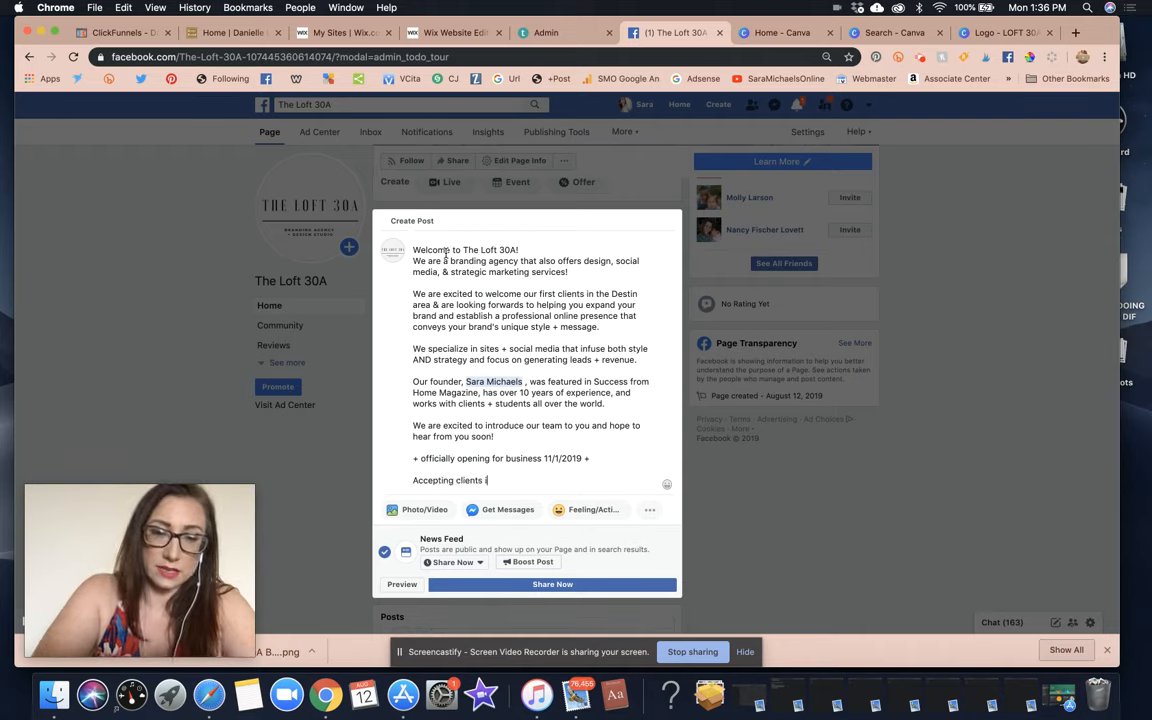
pyautogui.write('n the meantin')
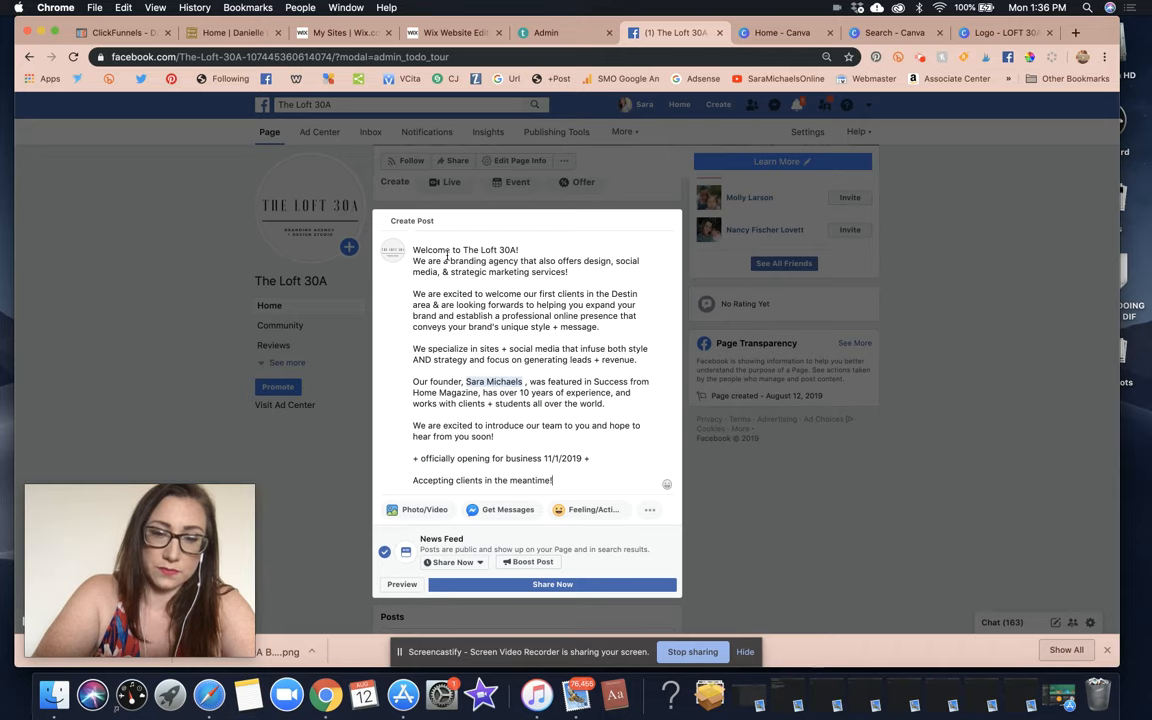
# Upload 14.jpg as the post's photo, publish it with Share Now, then return to the Canva tab.
pyautogui.click(437, 510)
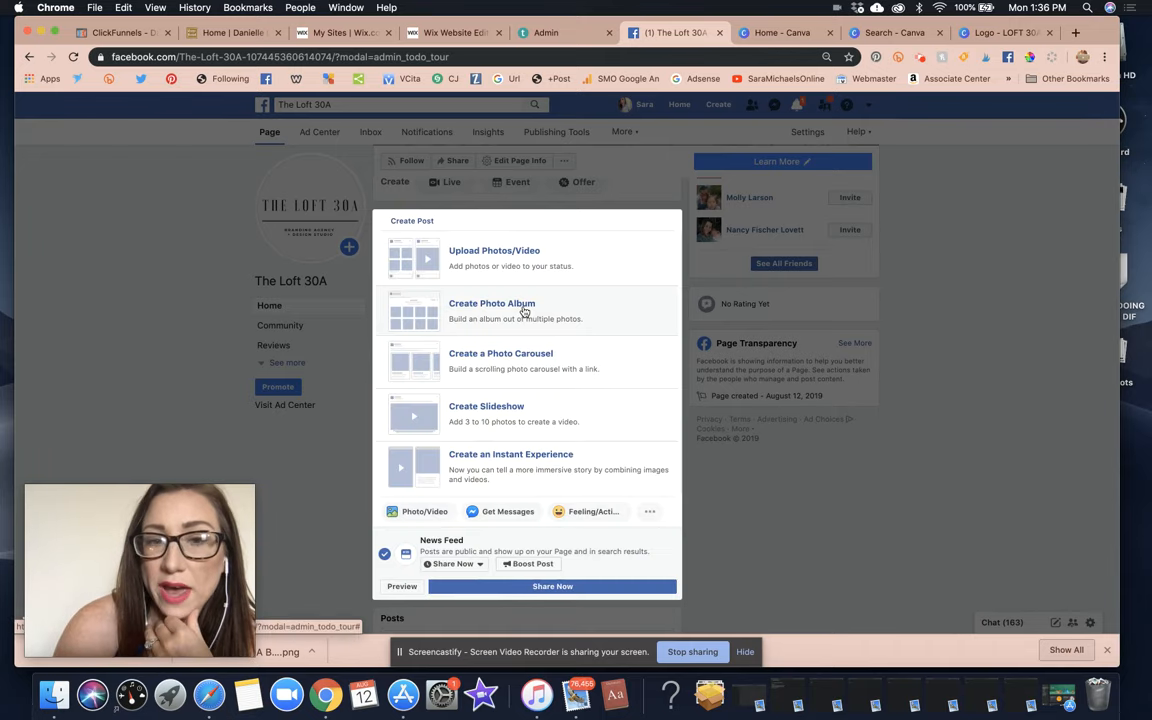
pyautogui.click(514, 257)
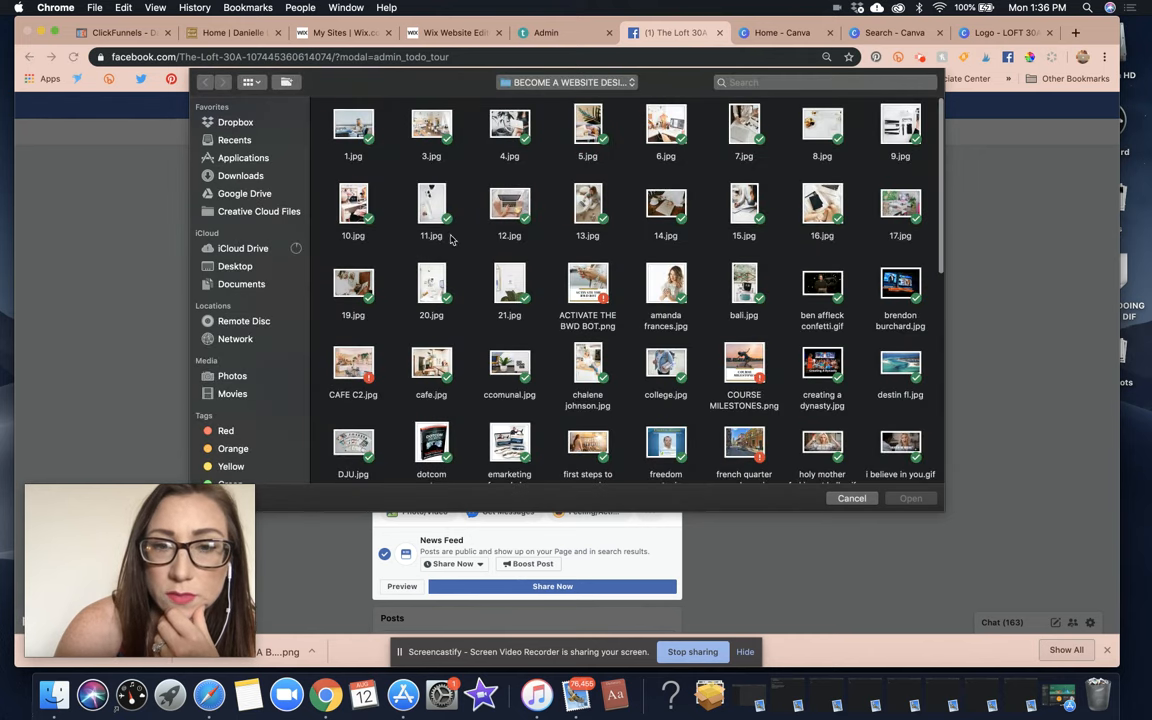
pyautogui.doubleClick(672, 209)
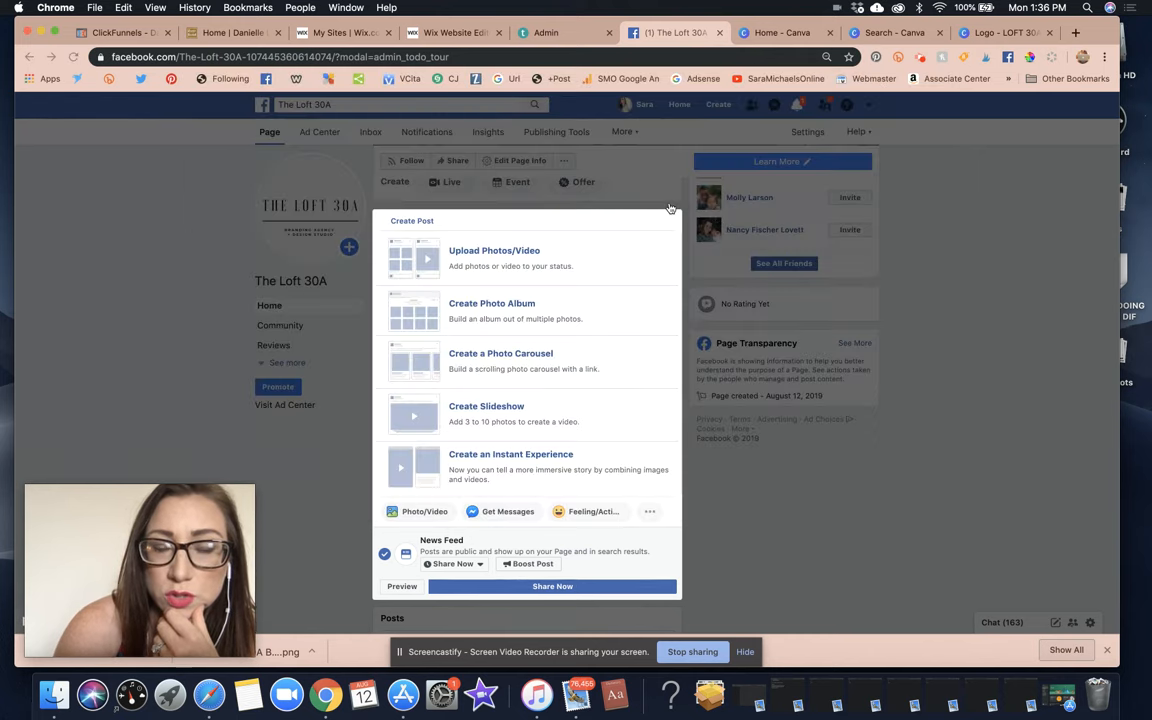
pyautogui.scroll(-10, 513, 428)
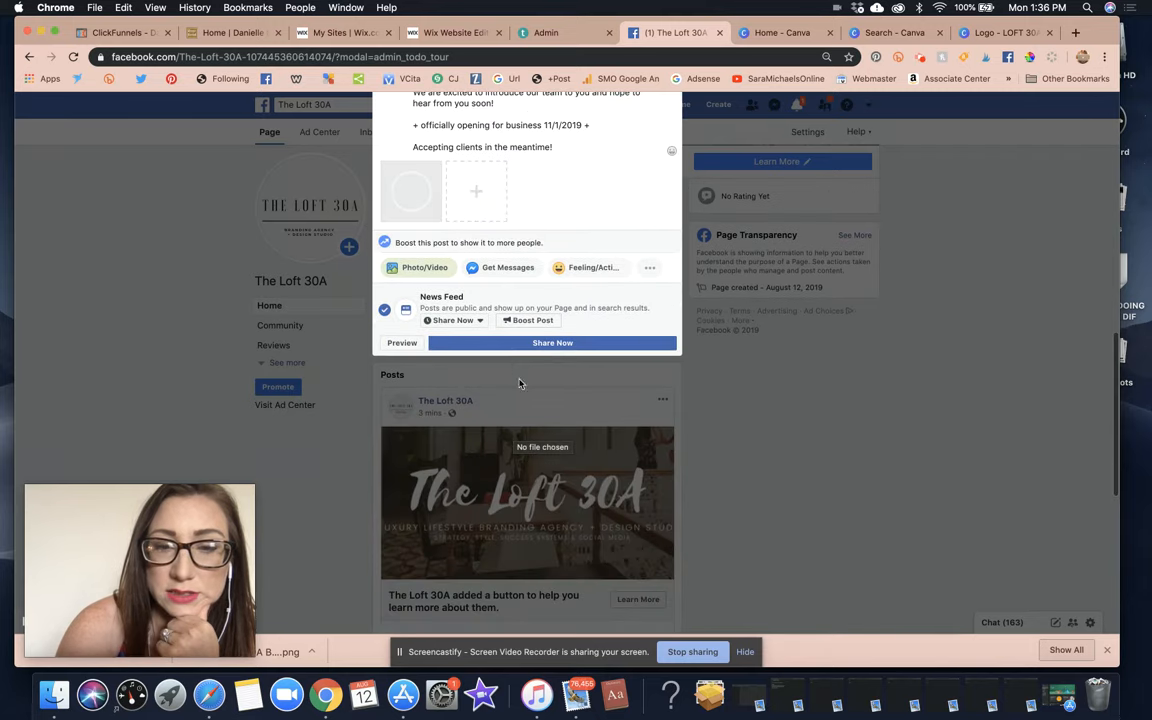
pyautogui.click(529, 346)
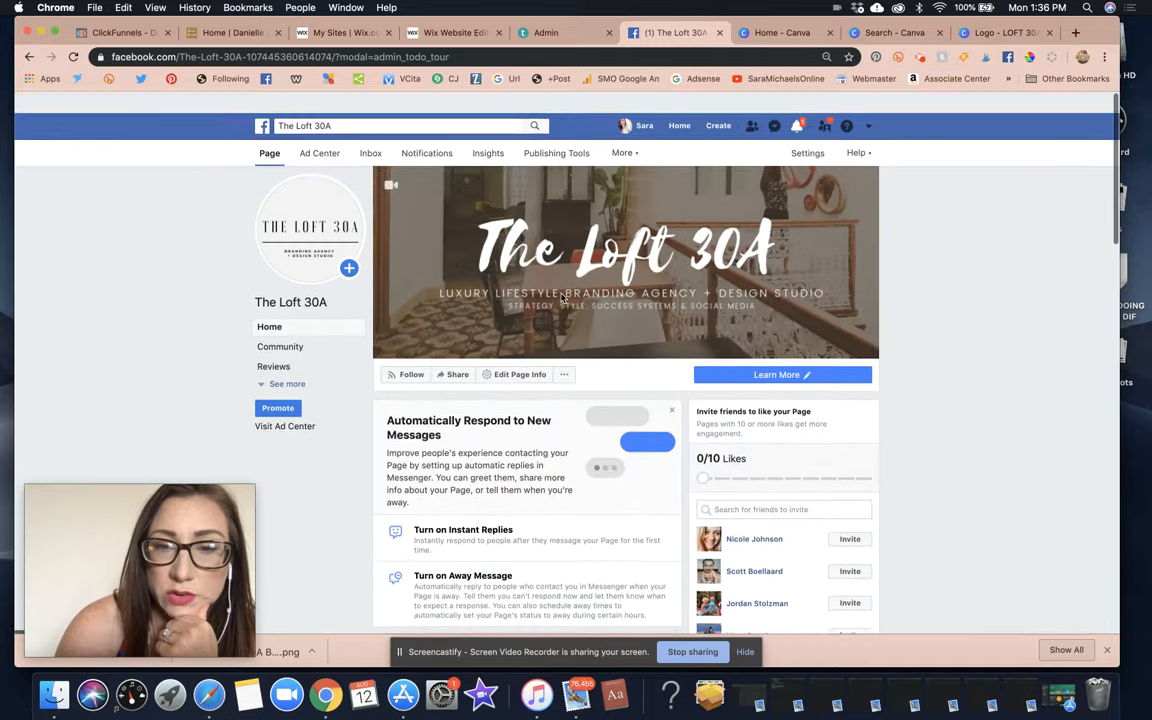
pyautogui.click(1000, 33)
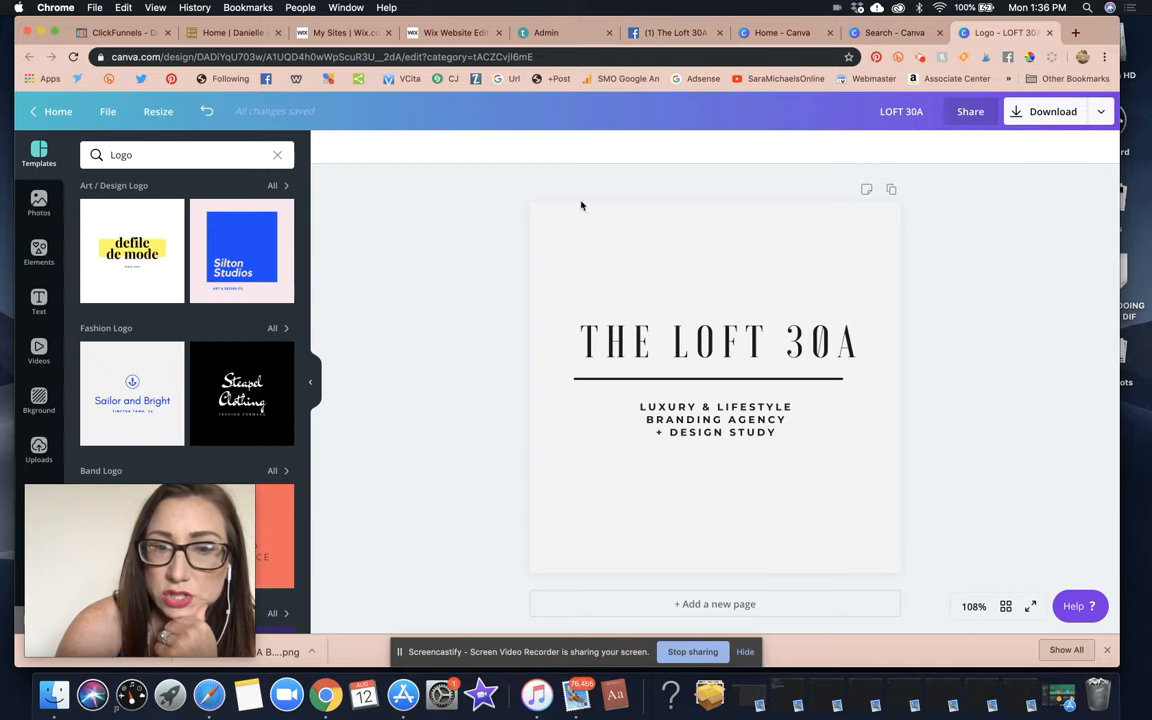
# Close the Canva logo design and logo template search tabs.
pyautogui.click(890, 33)
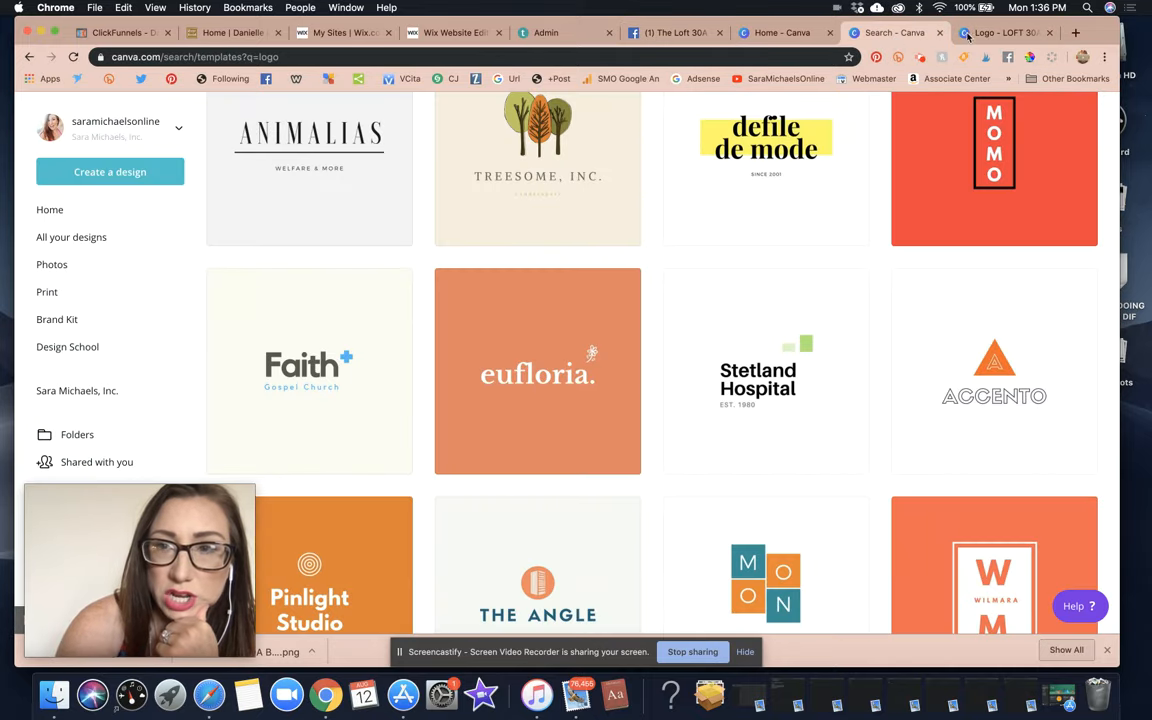
pyautogui.click(939, 33)
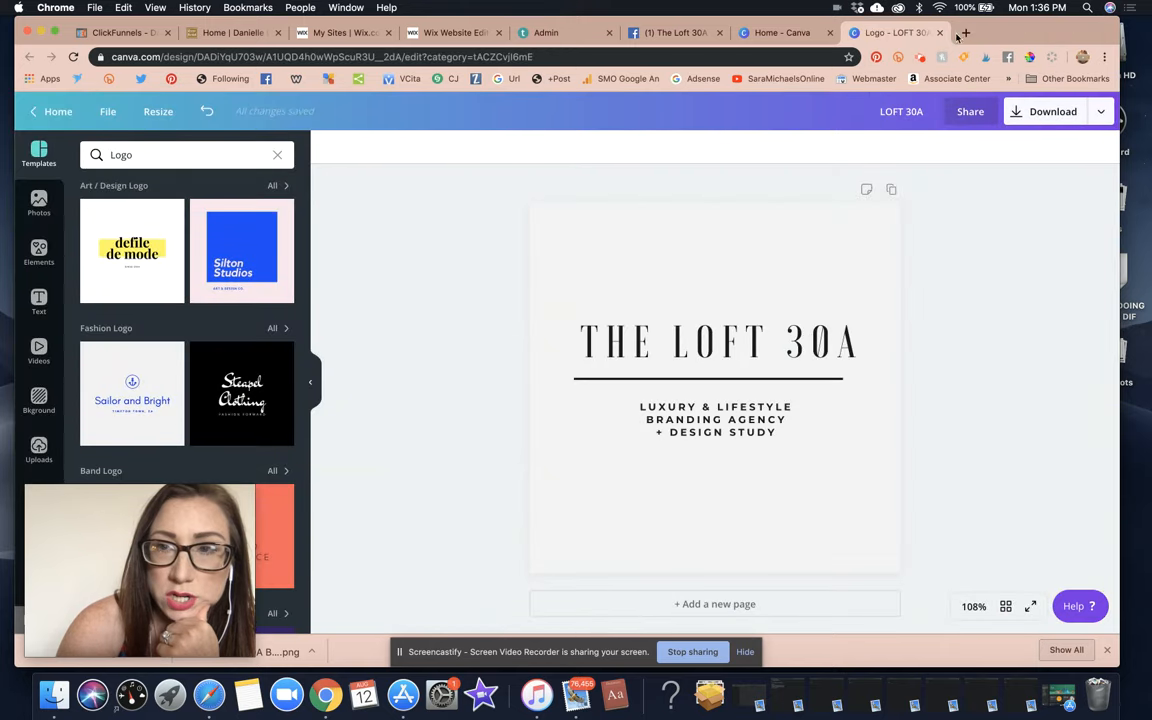
pyautogui.click(940, 33)
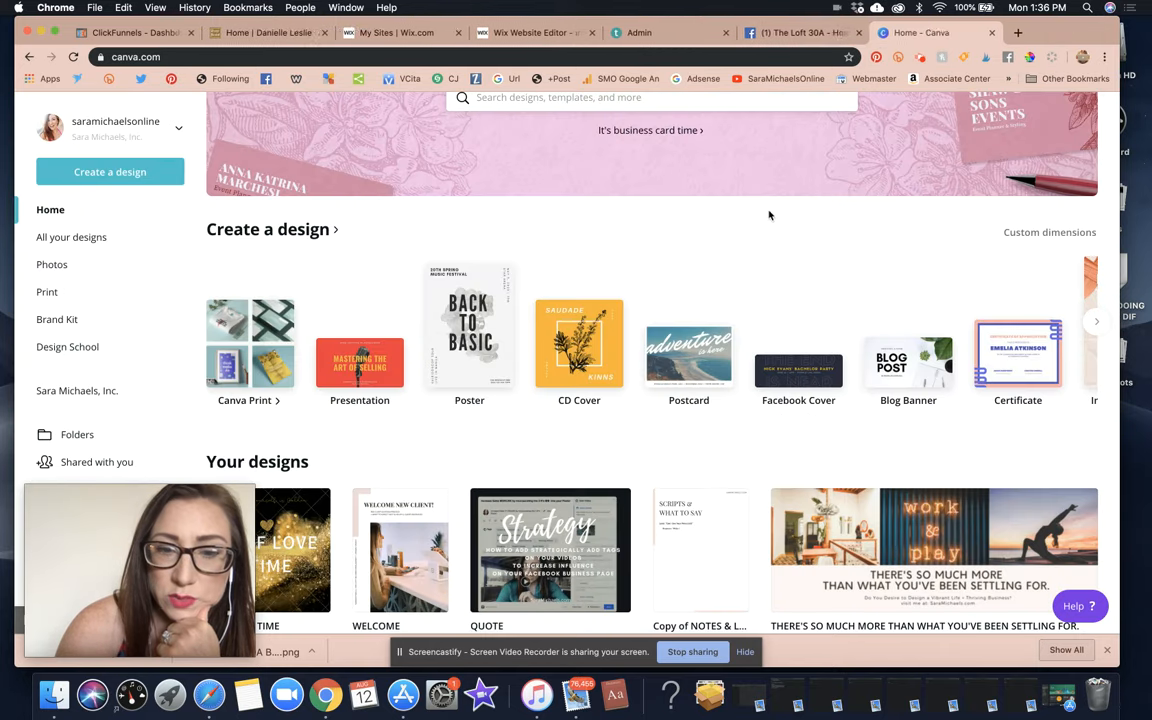
# Reload the Canva home page and open The Loft 30A branding agency cover design.
pyautogui.scroll(-3, 766, 213)
pyautogui.click(72, 56)
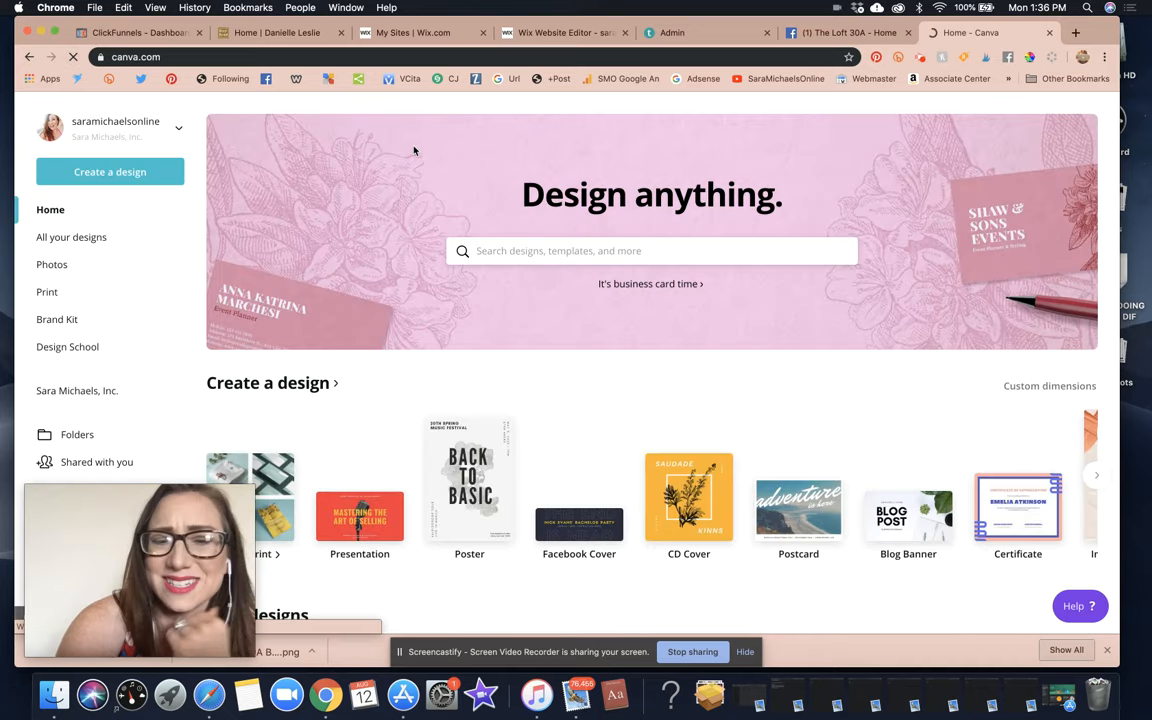
pyautogui.scroll(-3, 413, 150)
pyautogui.click(550, 336)
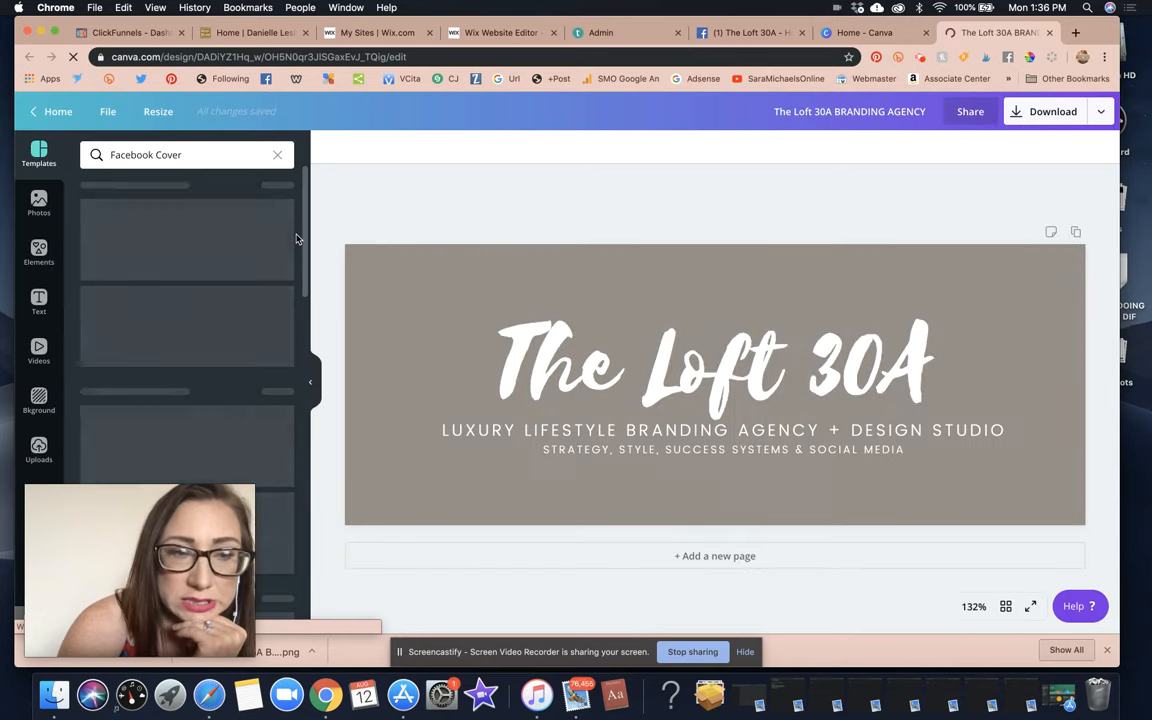
# Drop the coffee-desk photo from Uploads onto the banner, deleting a wrongly placed copy.
pyautogui.click(41, 446)
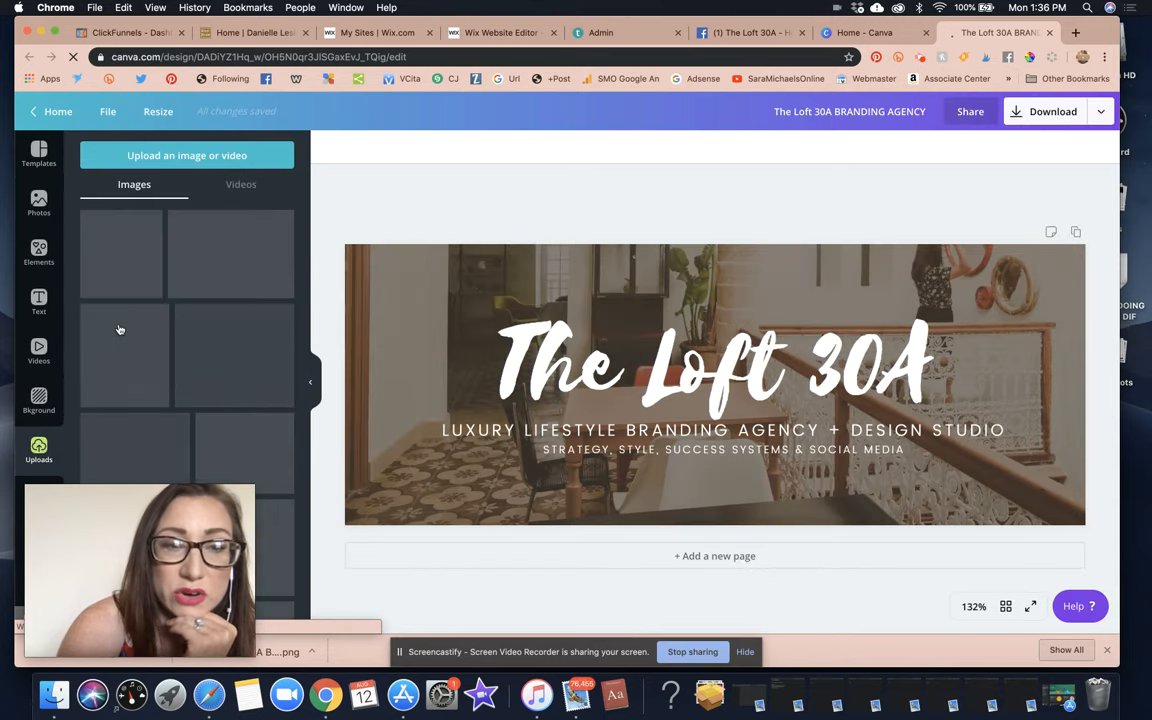
pyautogui.scroll(-10, 118, 329)
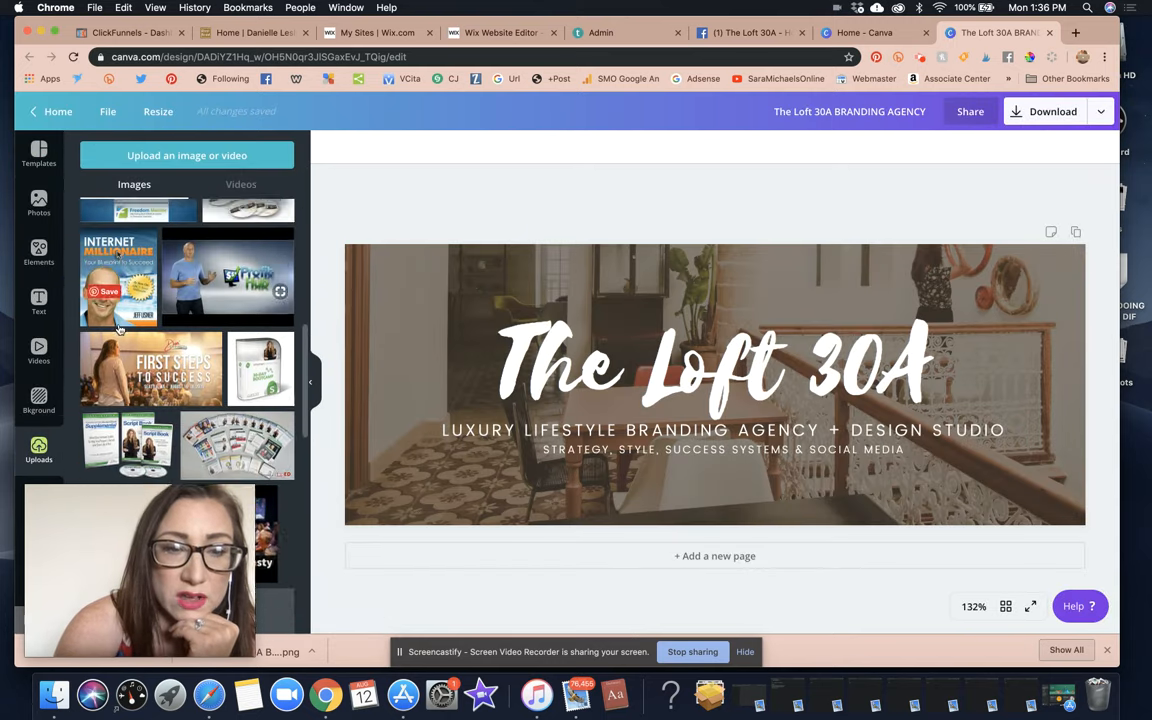
pyautogui.scroll(-15, 118, 329)
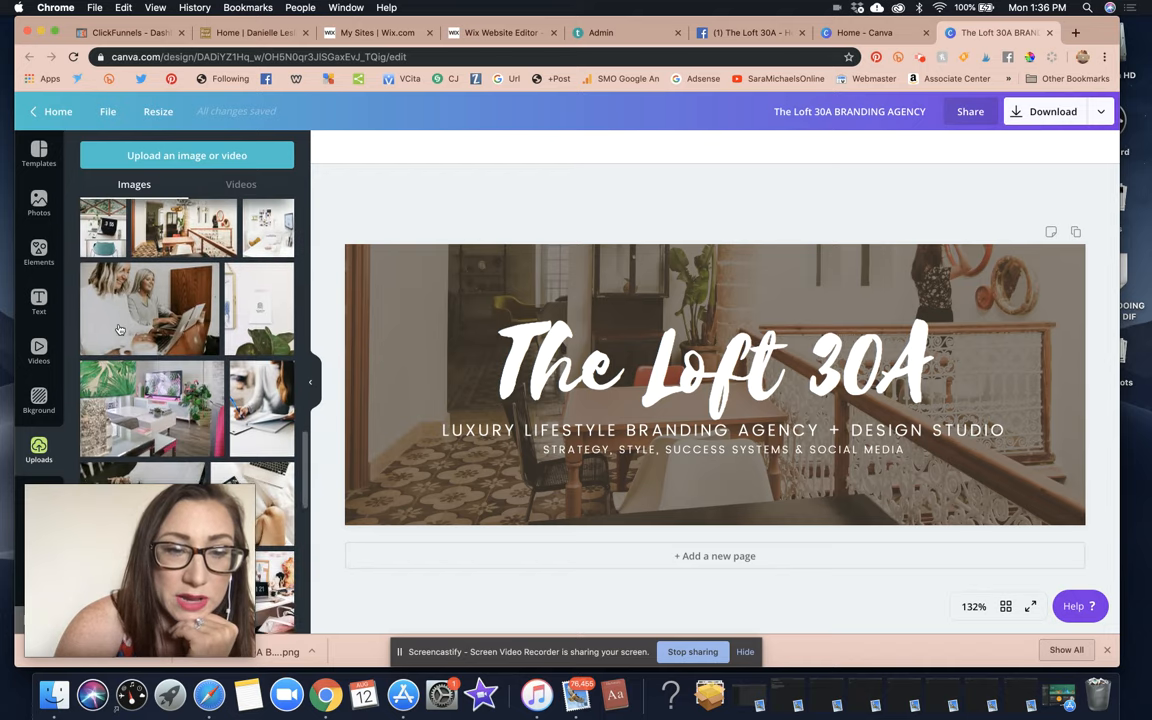
pyautogui.scroll(-5, 118, 329)
pyautogui.moveTo(120, 295); pyautogui.dragTo(70, 258)
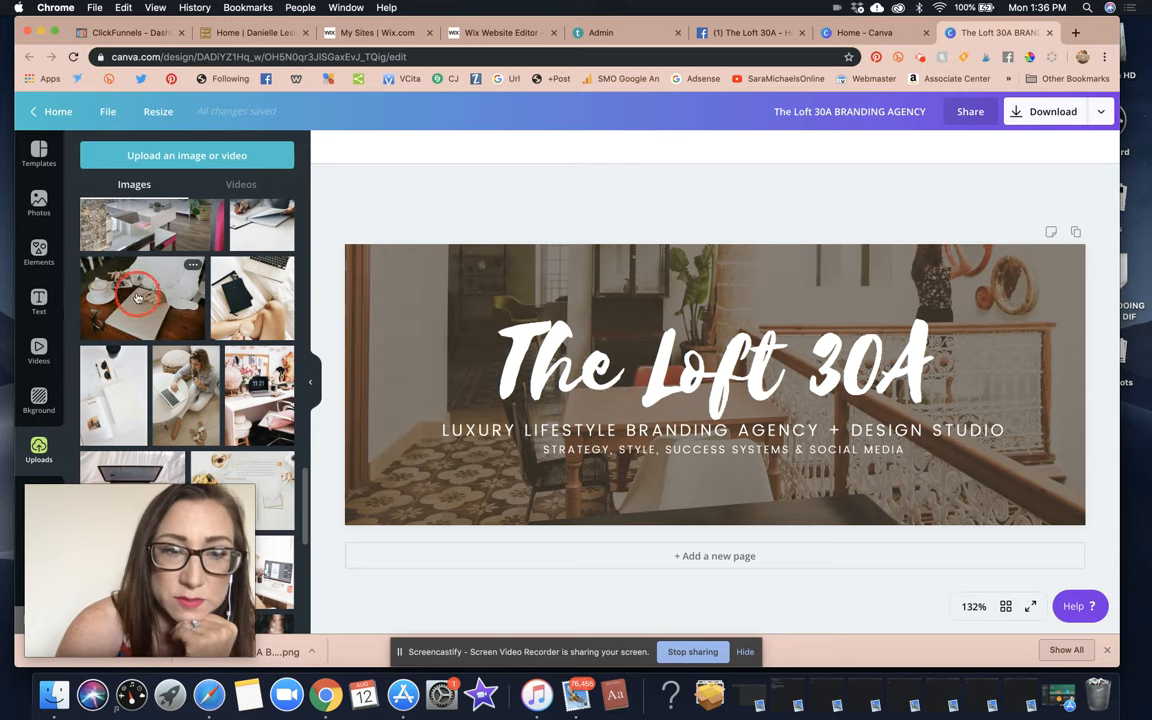
pyautogui.moveTo(172, 293); pyautogui.dragTo(98, 294)
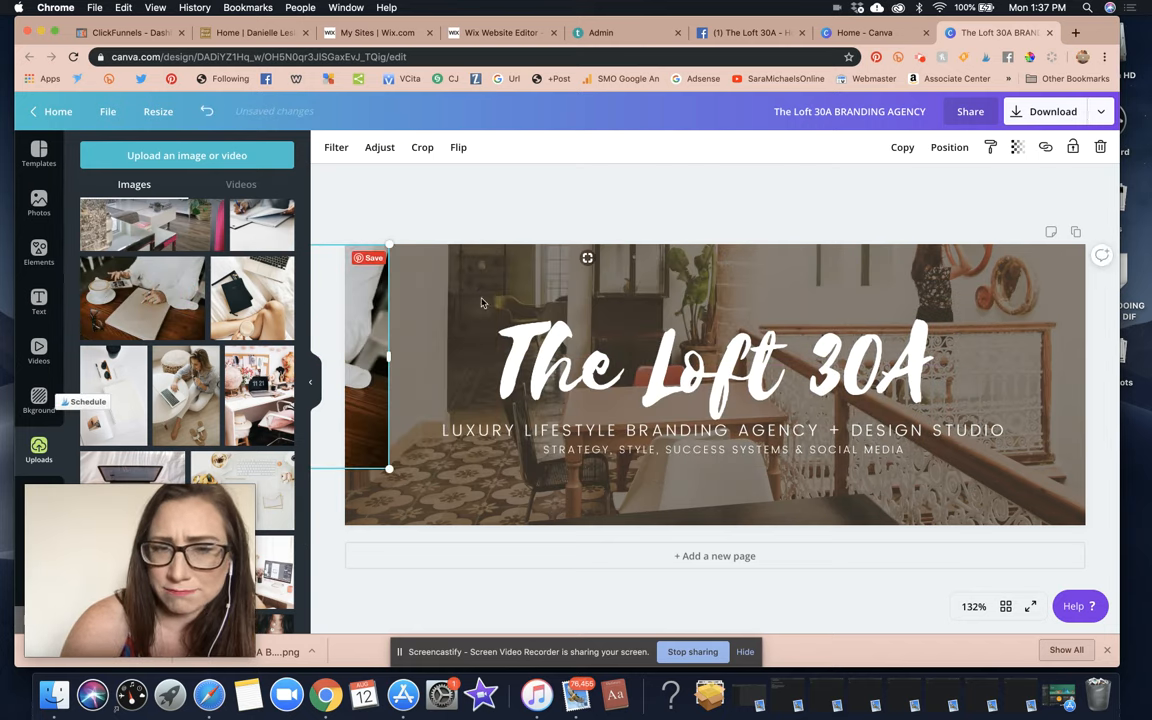
pyautogui.click(1100, 148)
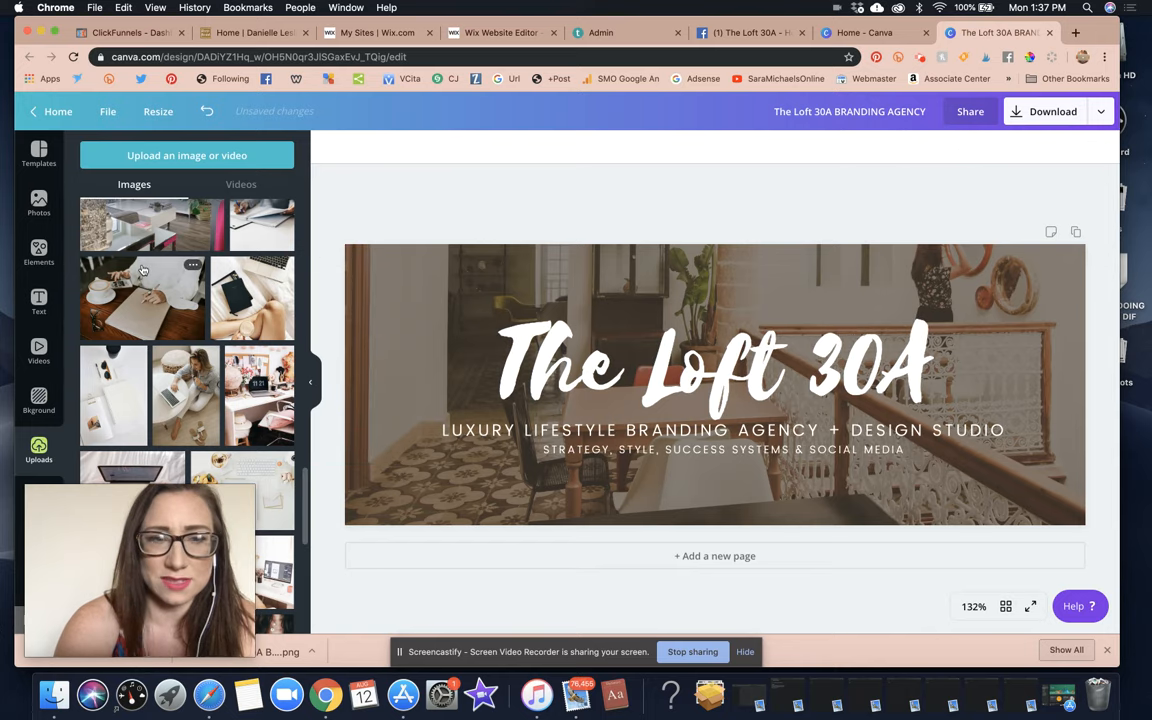
pyautogui.moveTo(141, 288); pyautogui.dragTo(106, 283)
# Make the coffee-desk photo the banner background, with the dark overlay covering the whole banner again.
pyautogui.click(532, 350)
pyautogui.moveTo(394, 276); pyautogui.dragTo(580, 353)
pyautogui.click(413, 346)
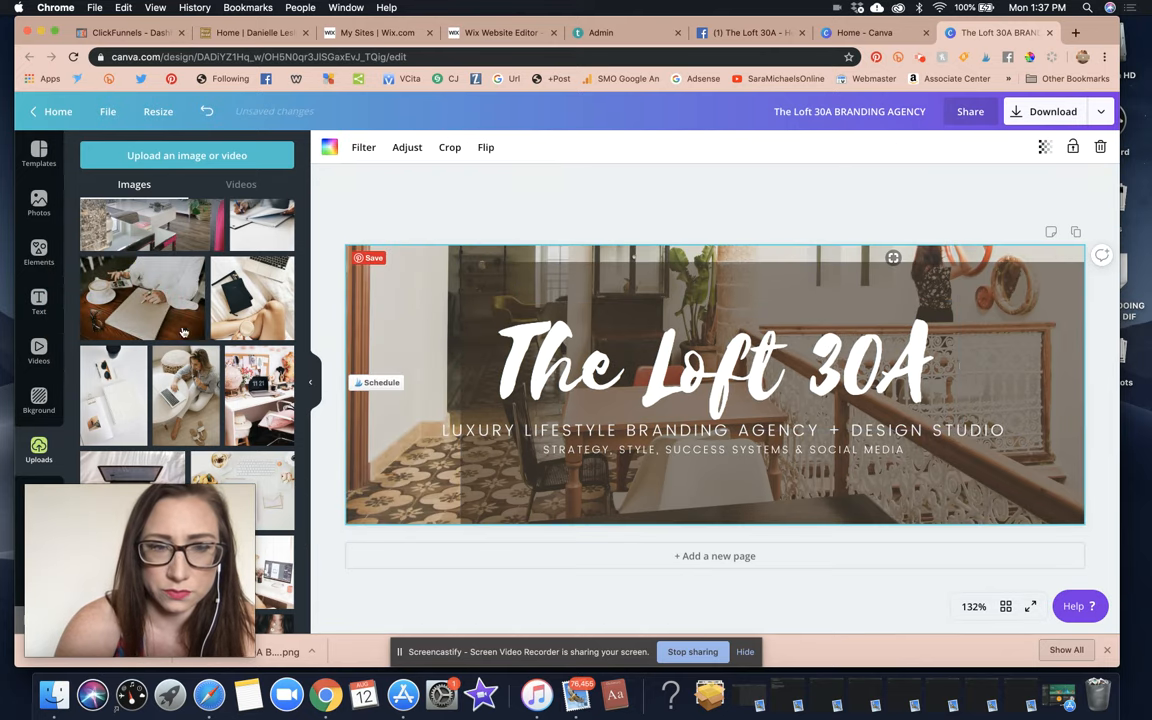
pyautogui.moveTo(146, 306); pyautogui.dragTo(366, 315)
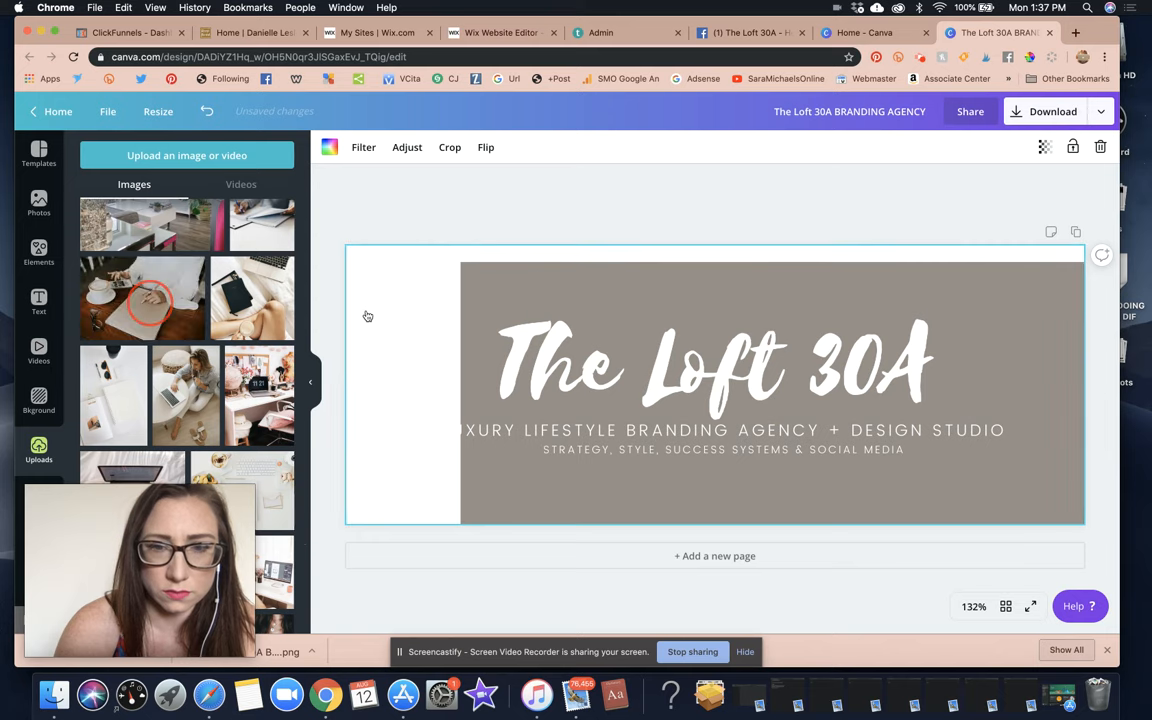
pyautogui.click(507, 287)
pyautogui.moveTo(508, 287); pyautogui.dragTo(353, 235)
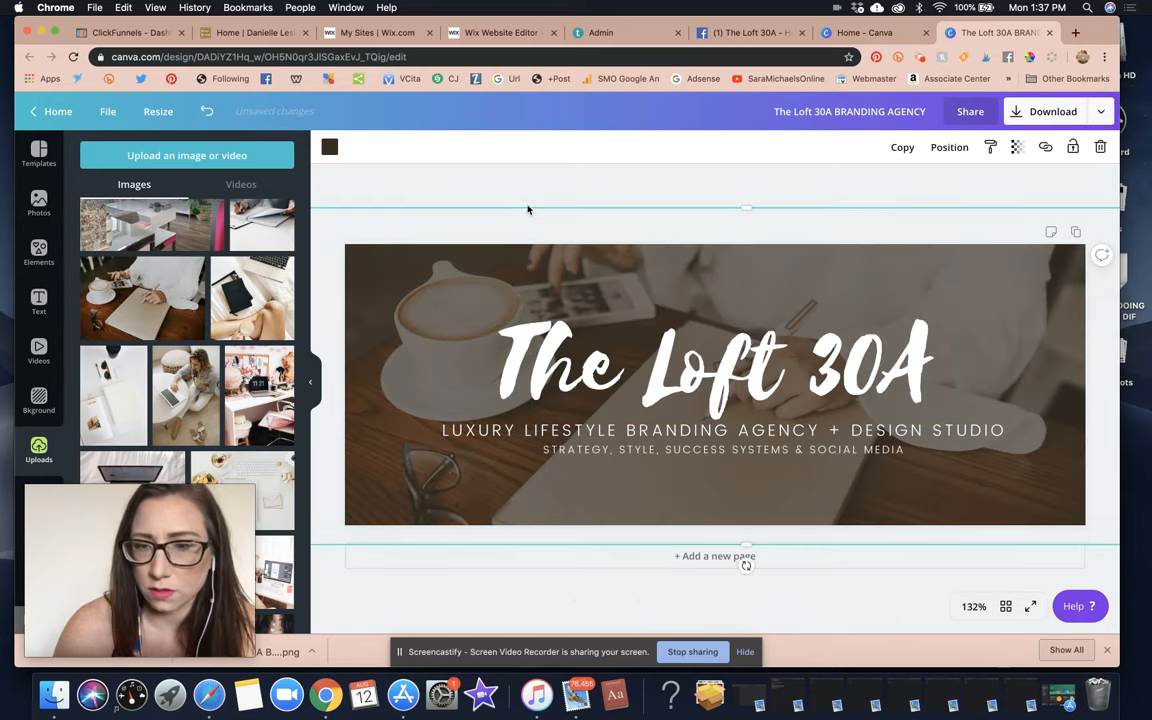
pyautogui.click(561, 211)
pyautogui.click(1020, 112)
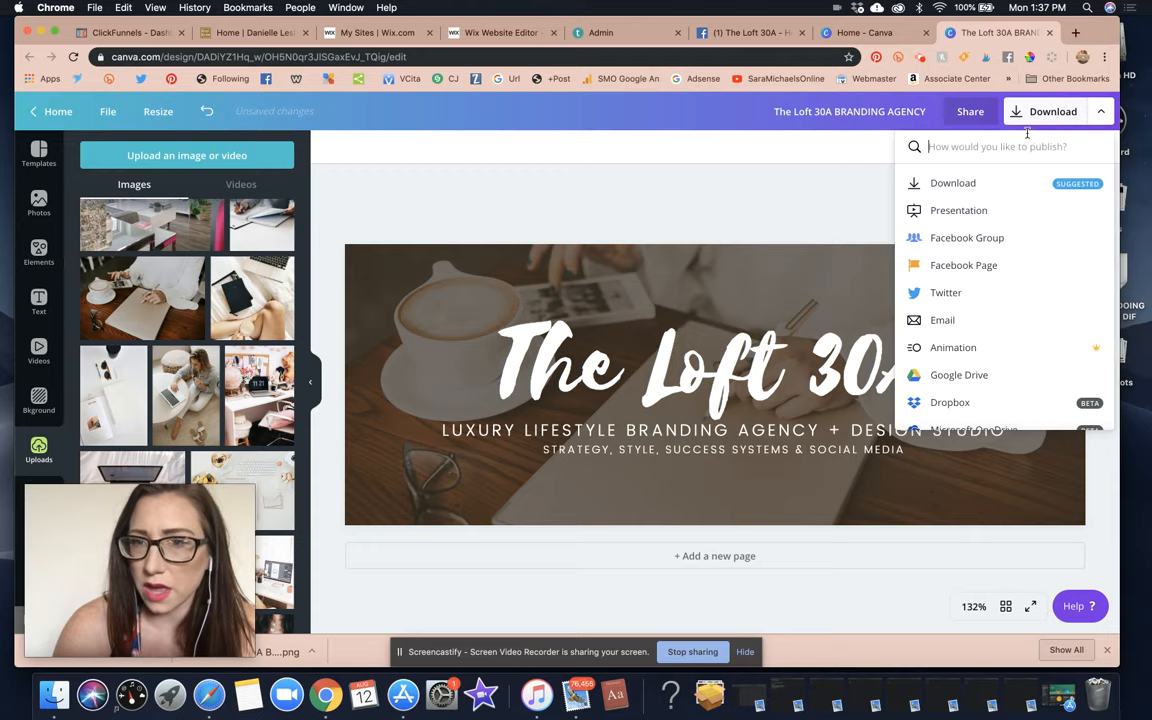
# Download the cover as a PNG named 'THE LOFT 30A COVER 2' and return to Facebook.
pyautogui.click(981, 187)
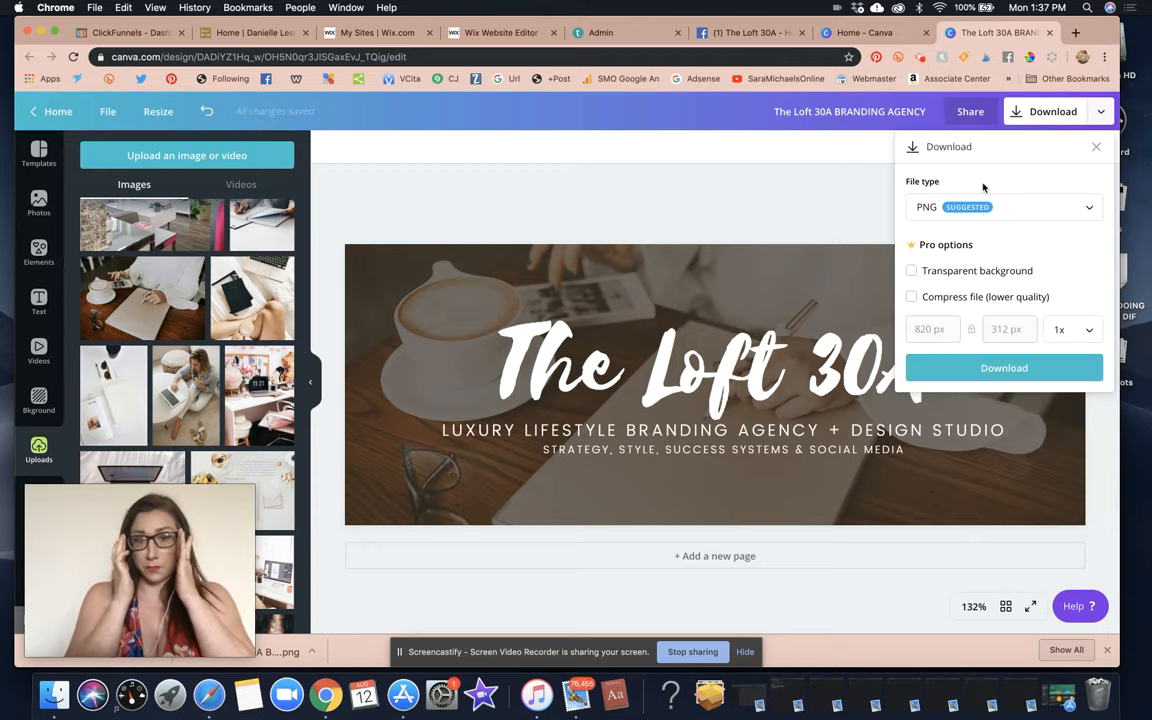
pyautogui.click(1004, 368)
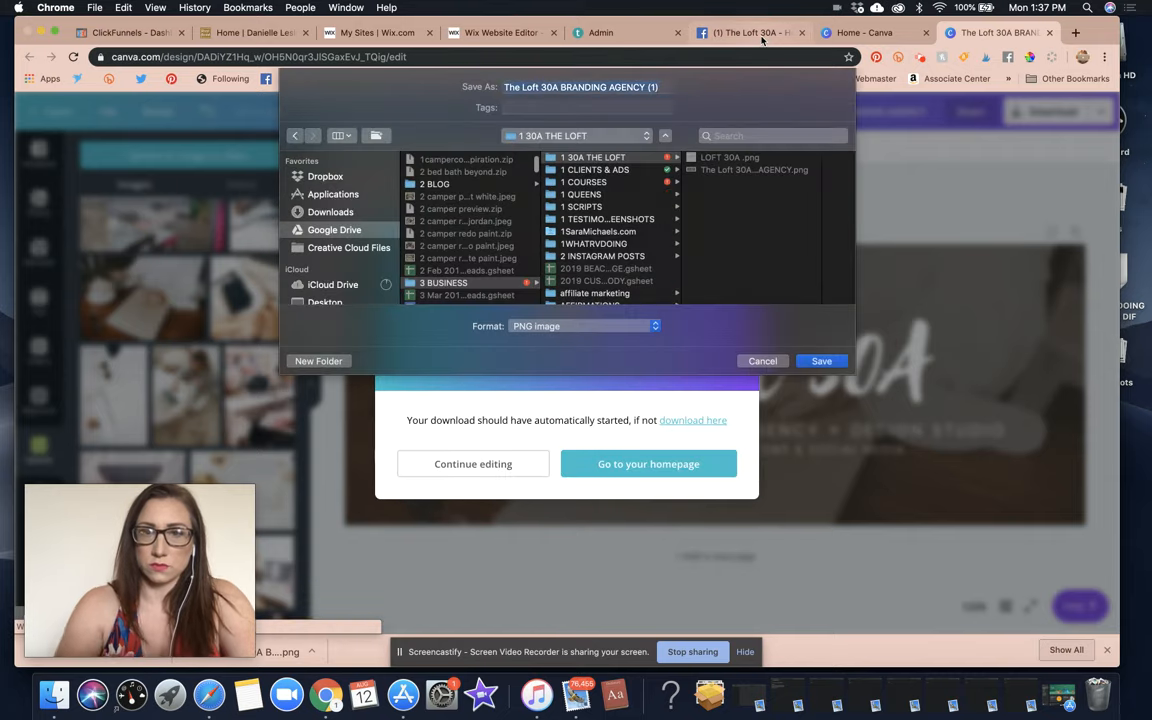
pyautogui.write('THE LOFT 30A')
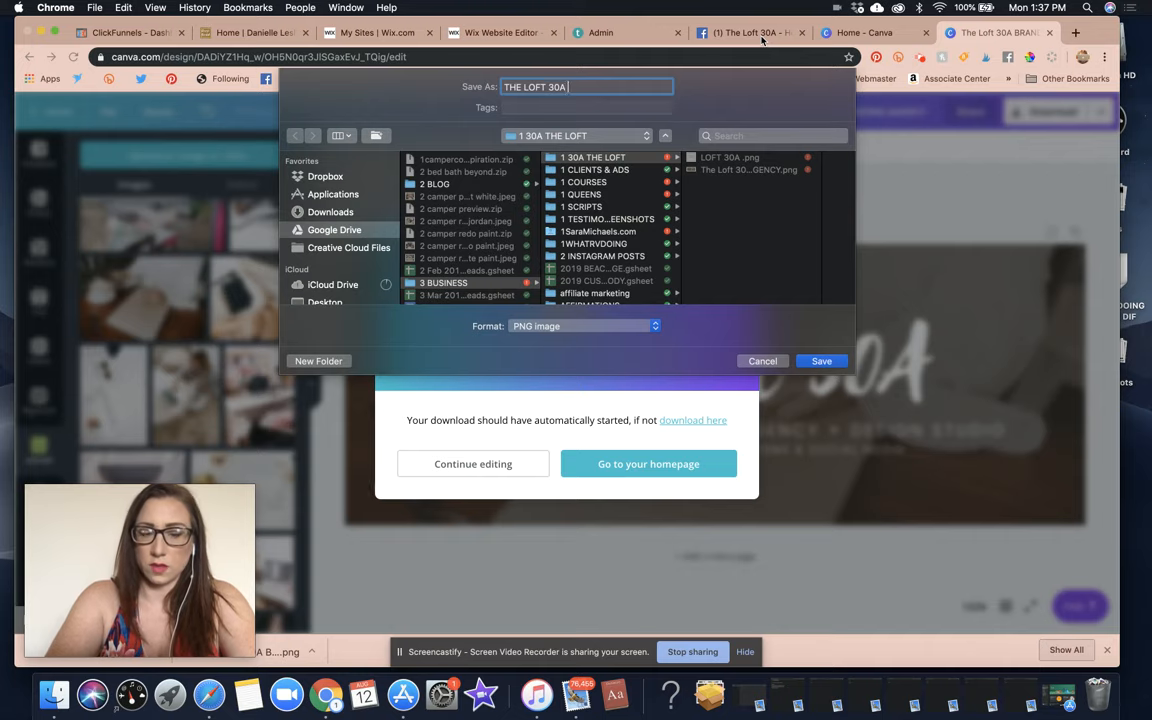
pyautogui.write(' COVER 2')
pyautogui.press('Return')
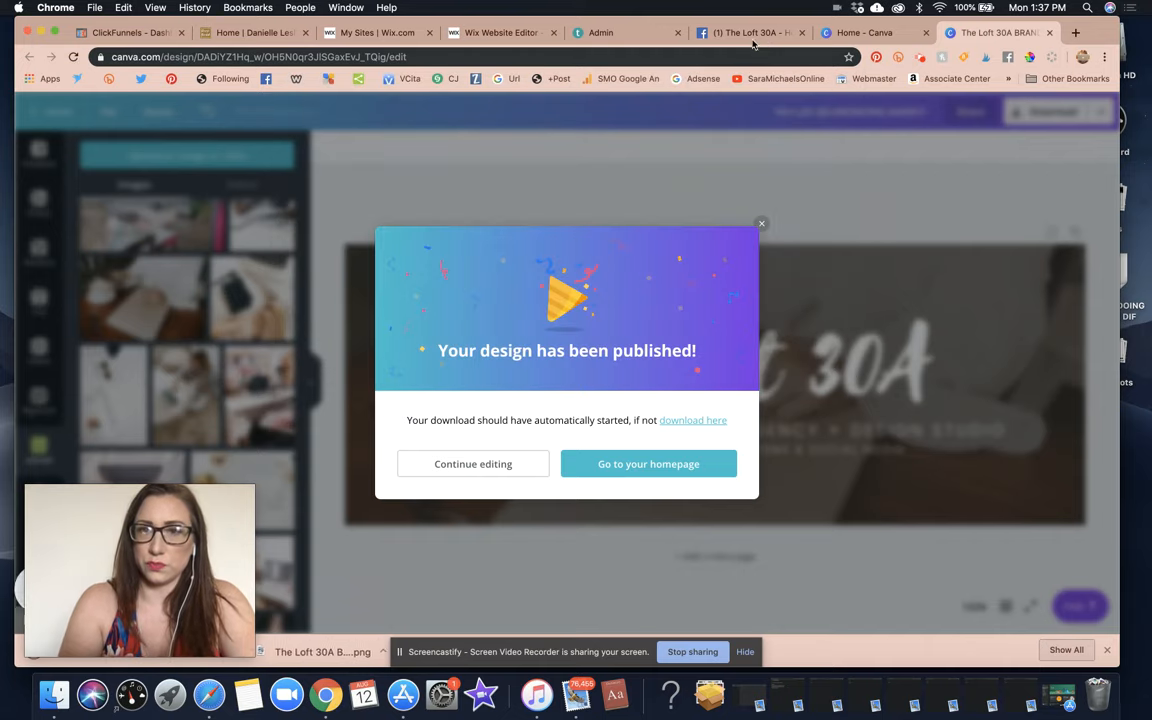
pyautogui.click(758, 33)
# Upload THE LOFT 30A COVER 2.png from 3 BUSINESS > 1 30A THE LOFT as the new cover.
pyautogui.click(418, 163)
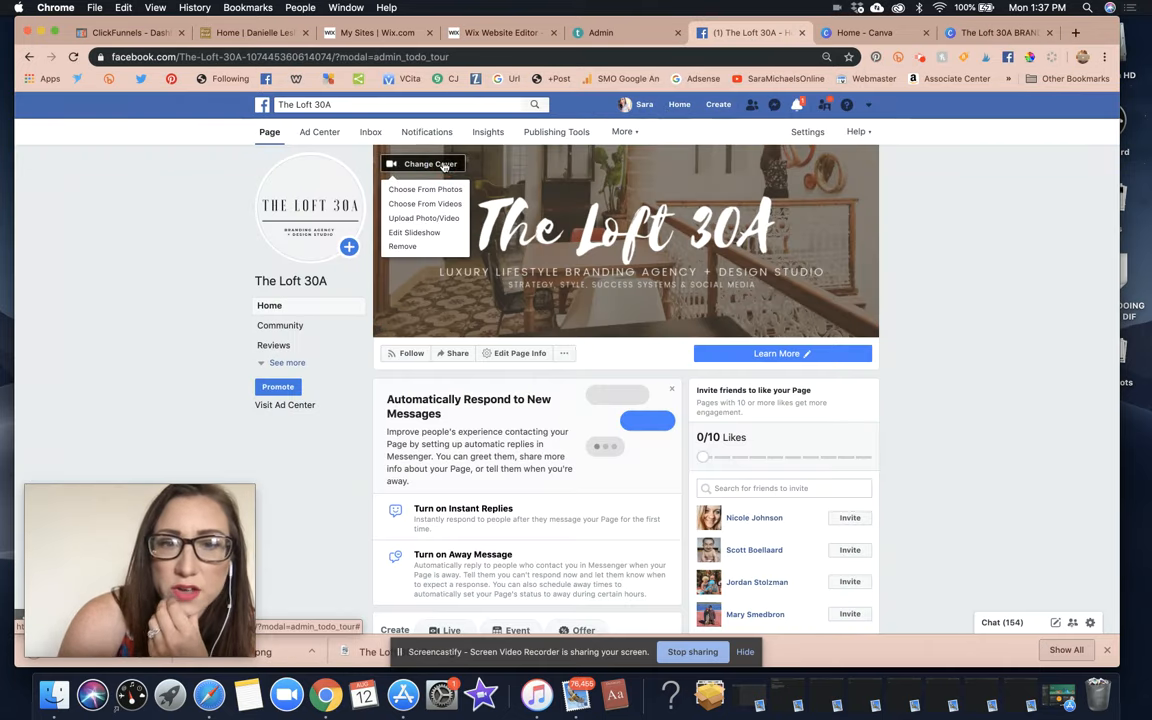
pyautogui.click(456, 226)
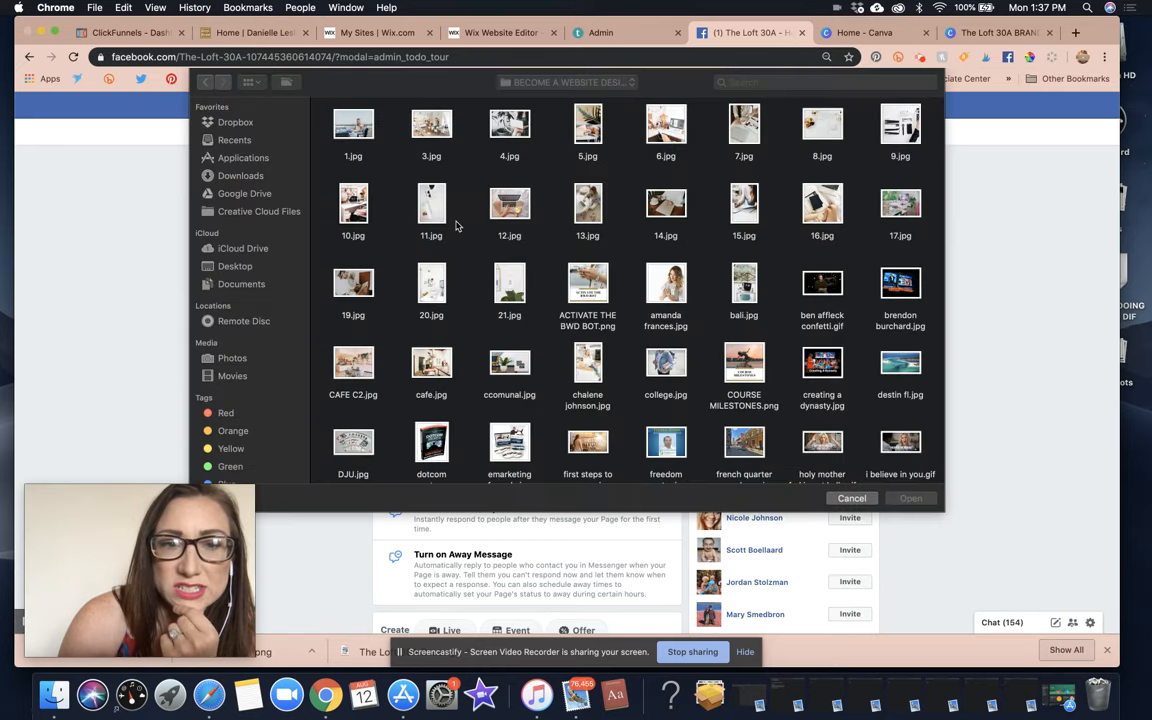
pyautogui.click(542, 85)
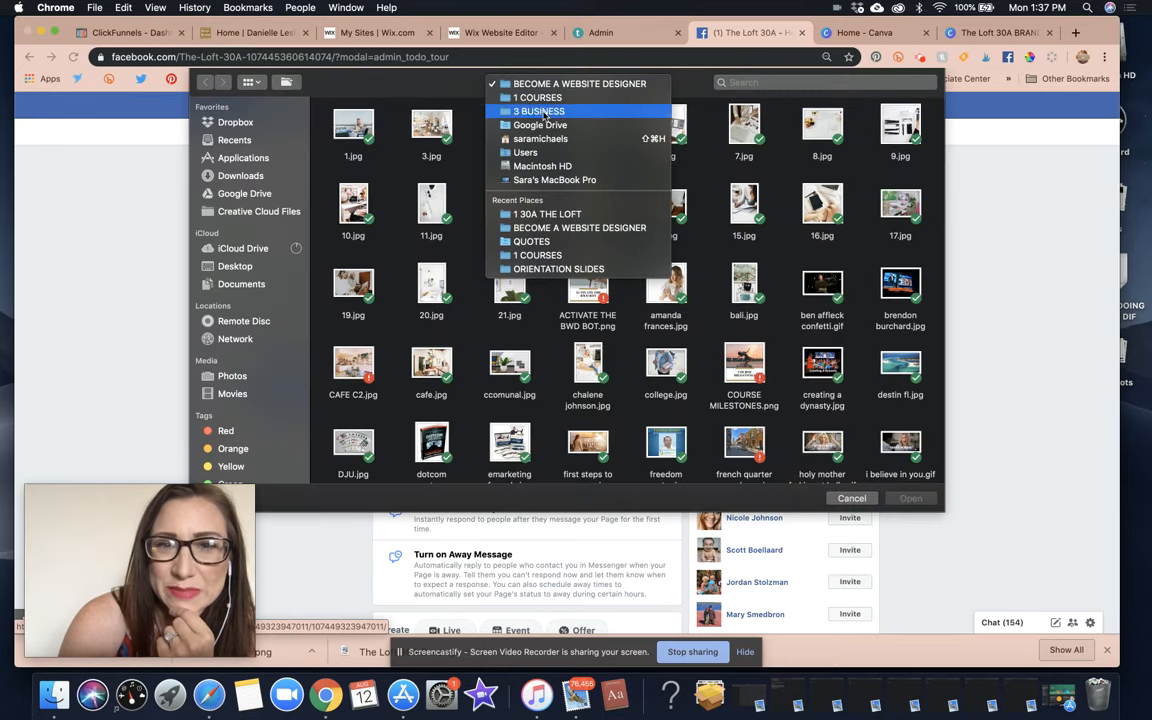
pyautogui.click(543, 110)
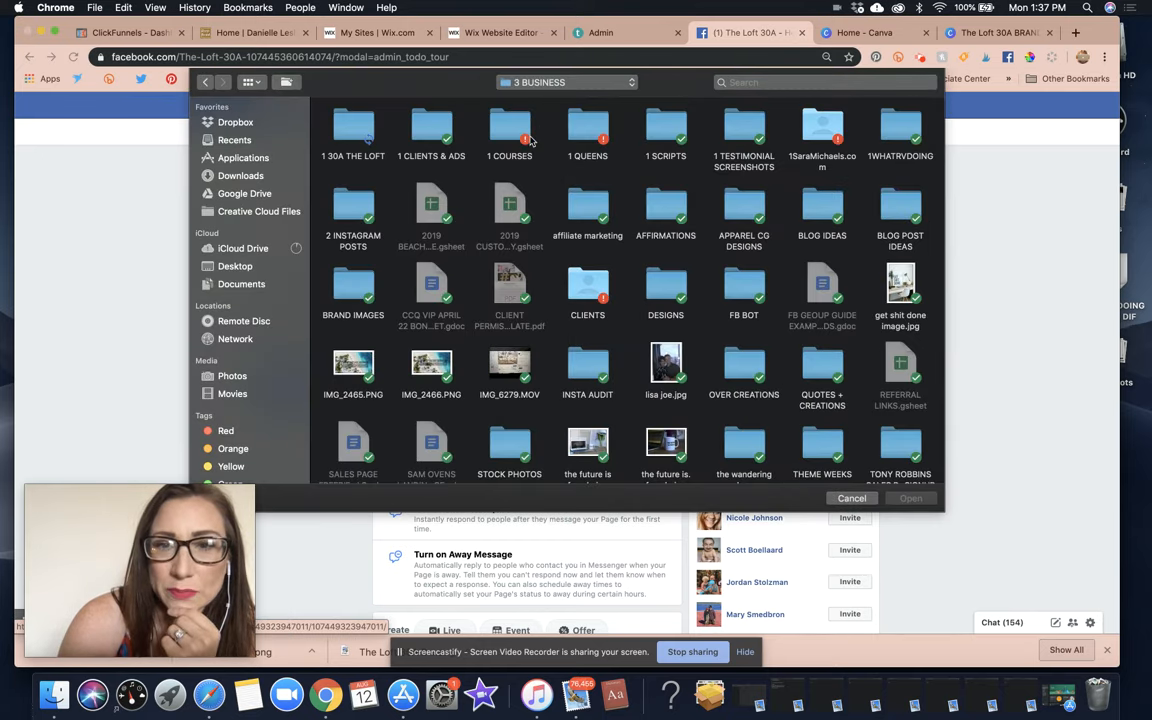
pyautogui.doubleClick(355, 128)
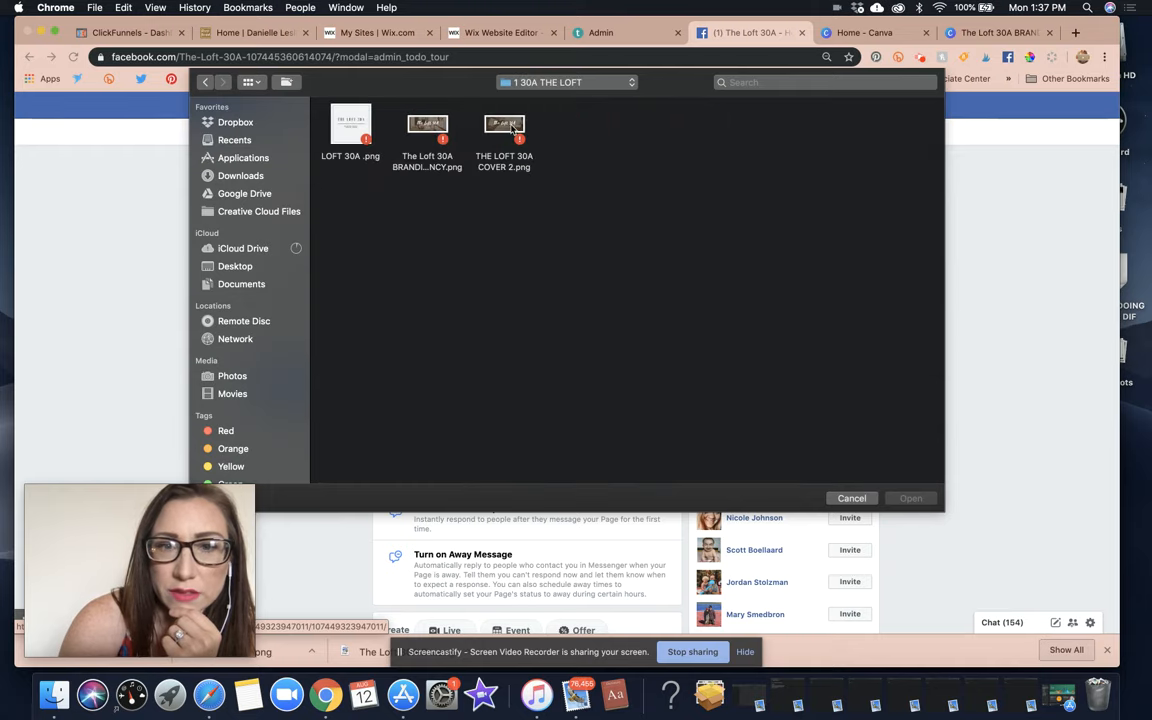
pyautogui.doubleClick(504, 126)
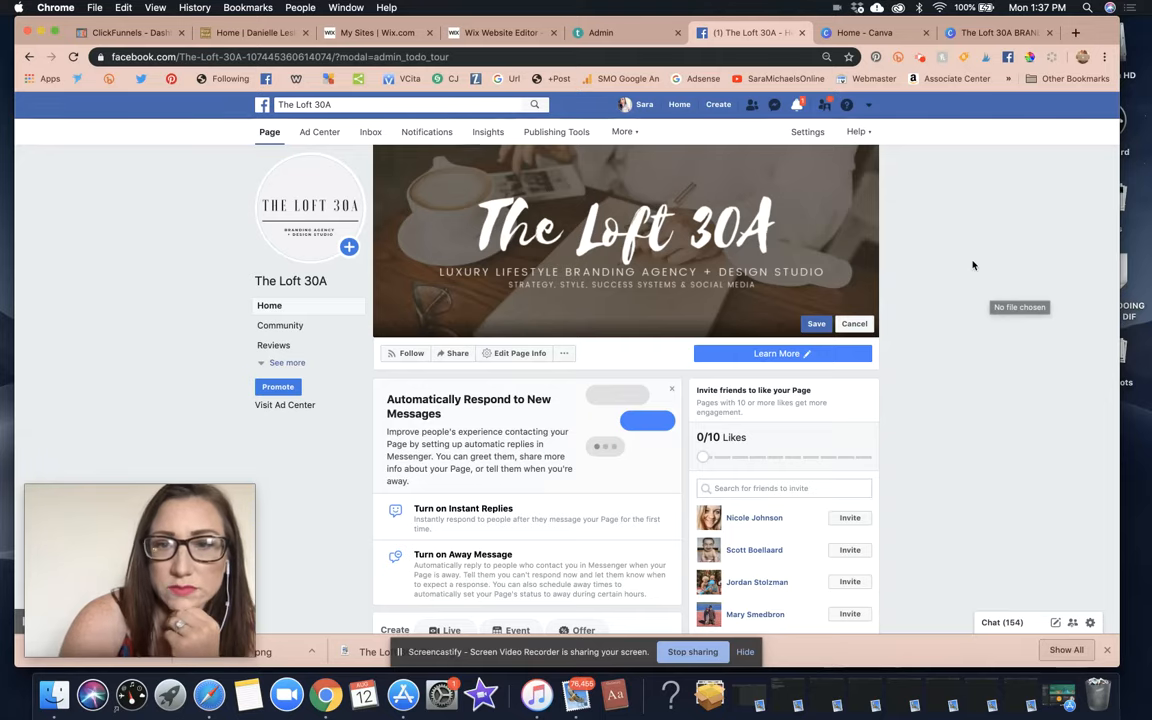
# Delete the business-hours update post from the page.
pyautogui.scroll(-6, 973, 265)
pyautogui.scroll(-3, 973, 265)
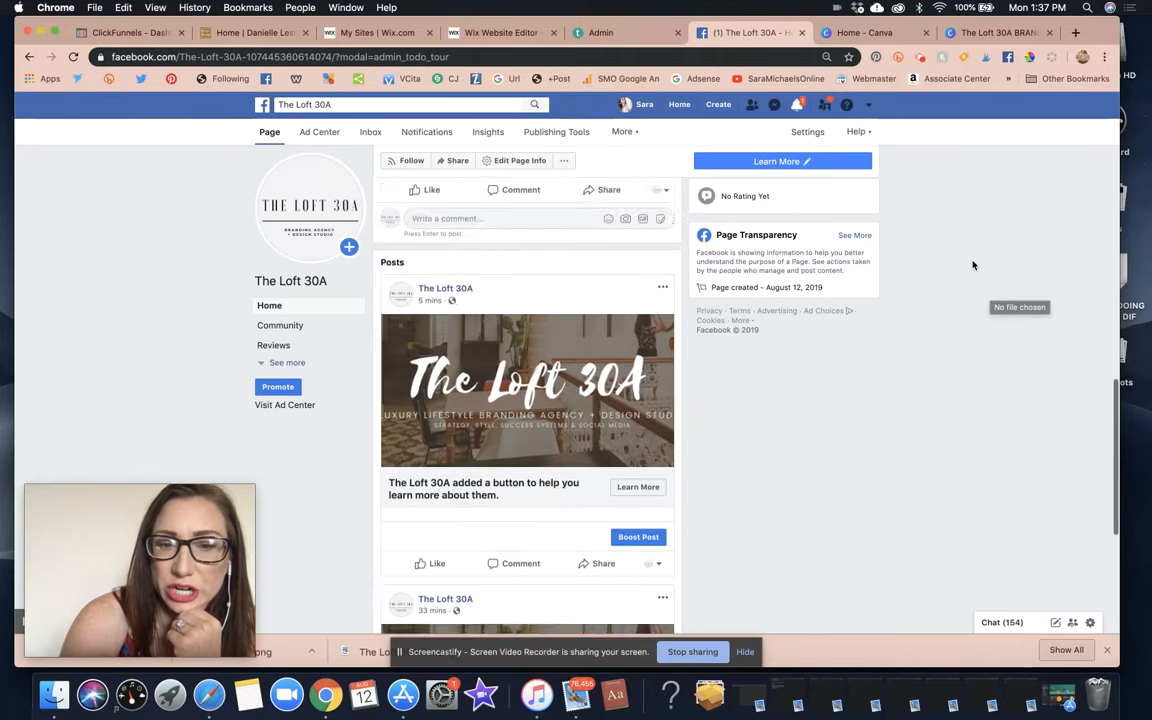
pyautogui.scroll(10, 973, 265)
pyautogui.scroll(-8, 540, 337)
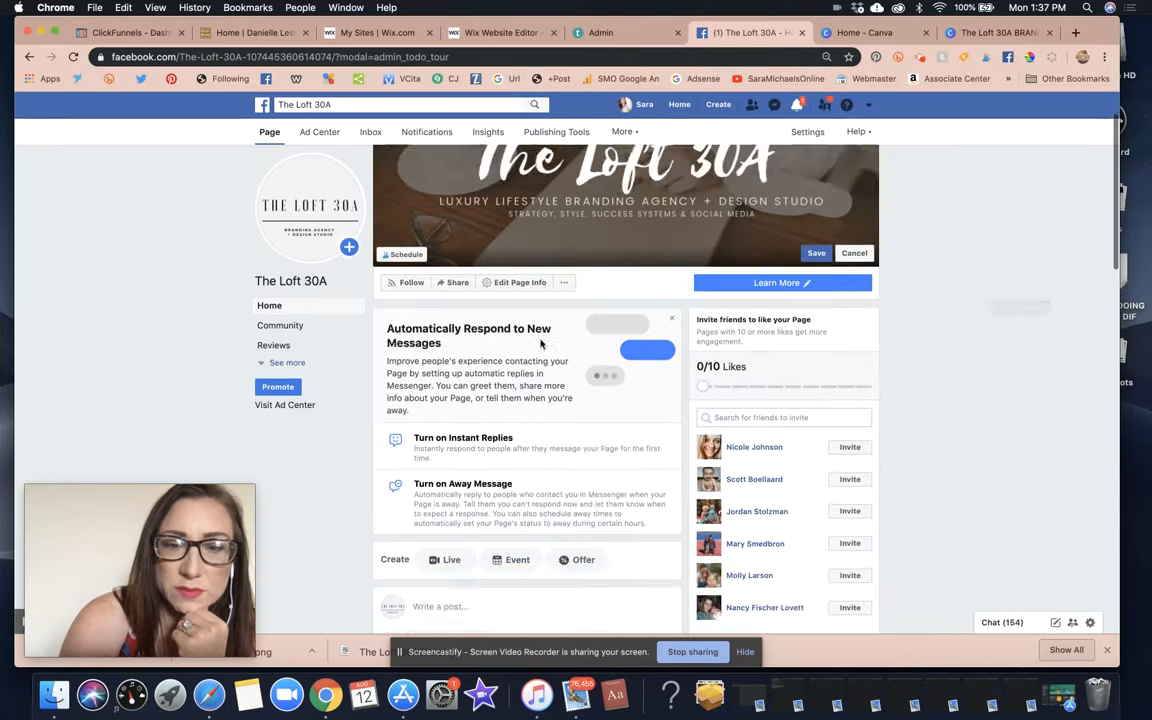
pyautogui.scroll(-1, 563, 343)
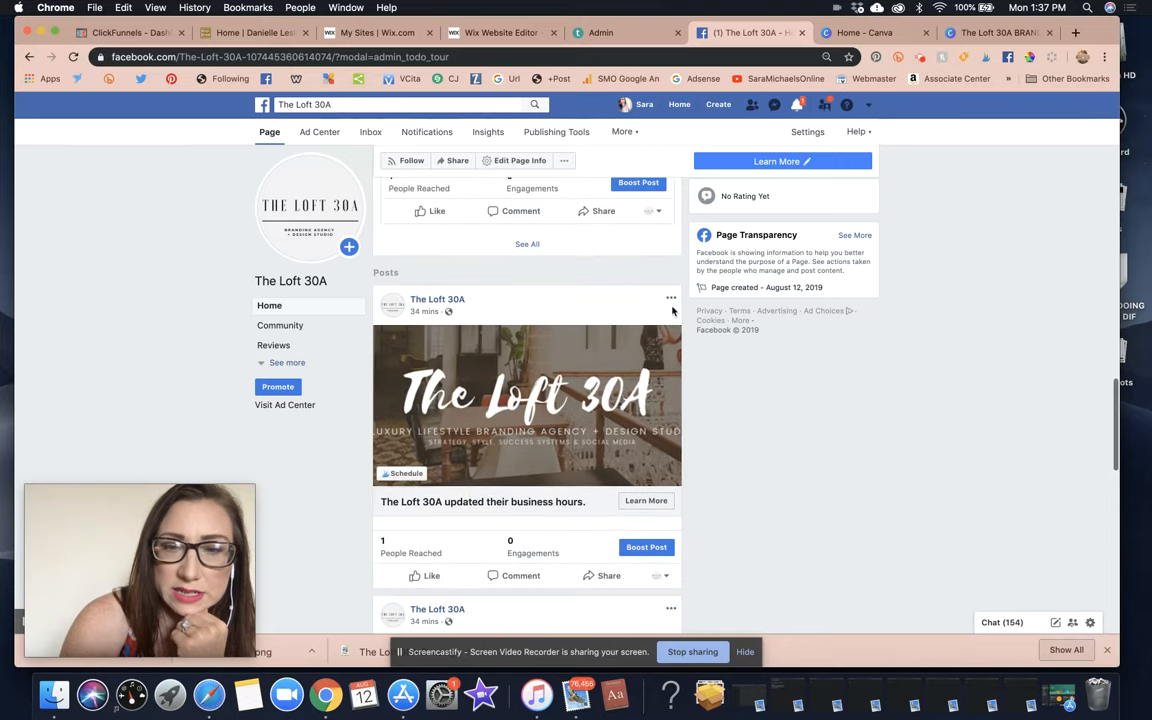
pyautogui.click(670, 298)
pyautogui.click(605, 408)
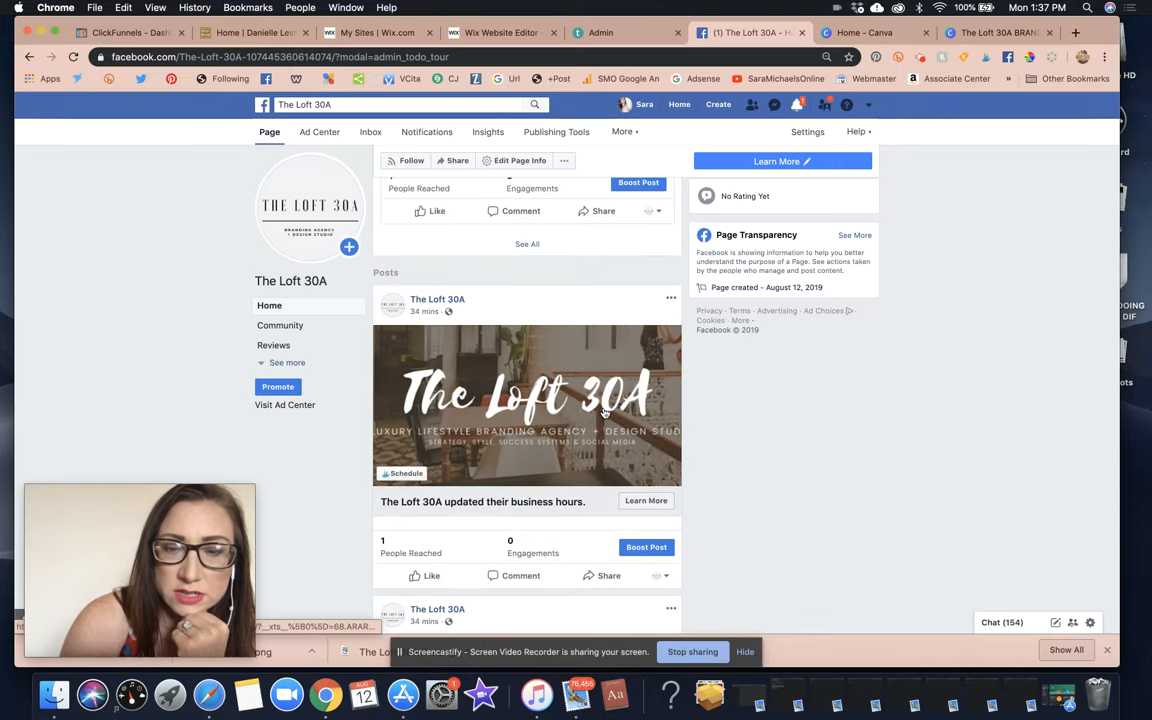
pyautogui.click(679, 229)
# Hide the old cover-photo post from the timeline and reload the page.
pyautogui.scroll(-6, 641, 414)
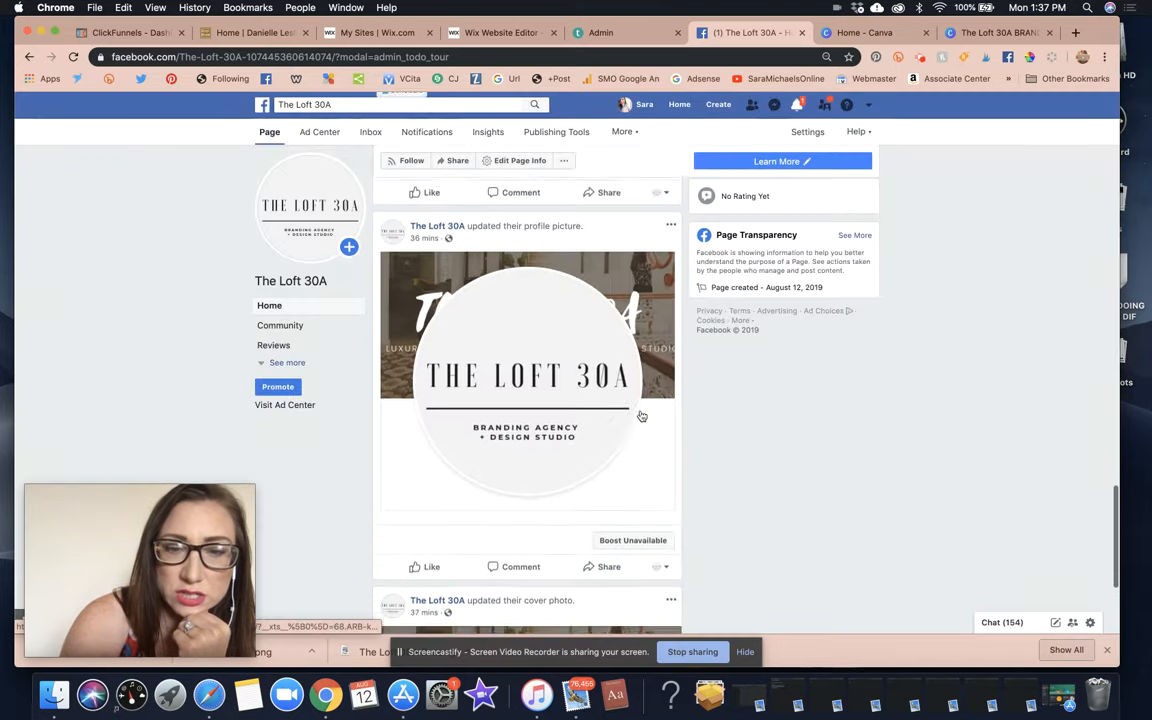
pyautogui.click(670, 401)
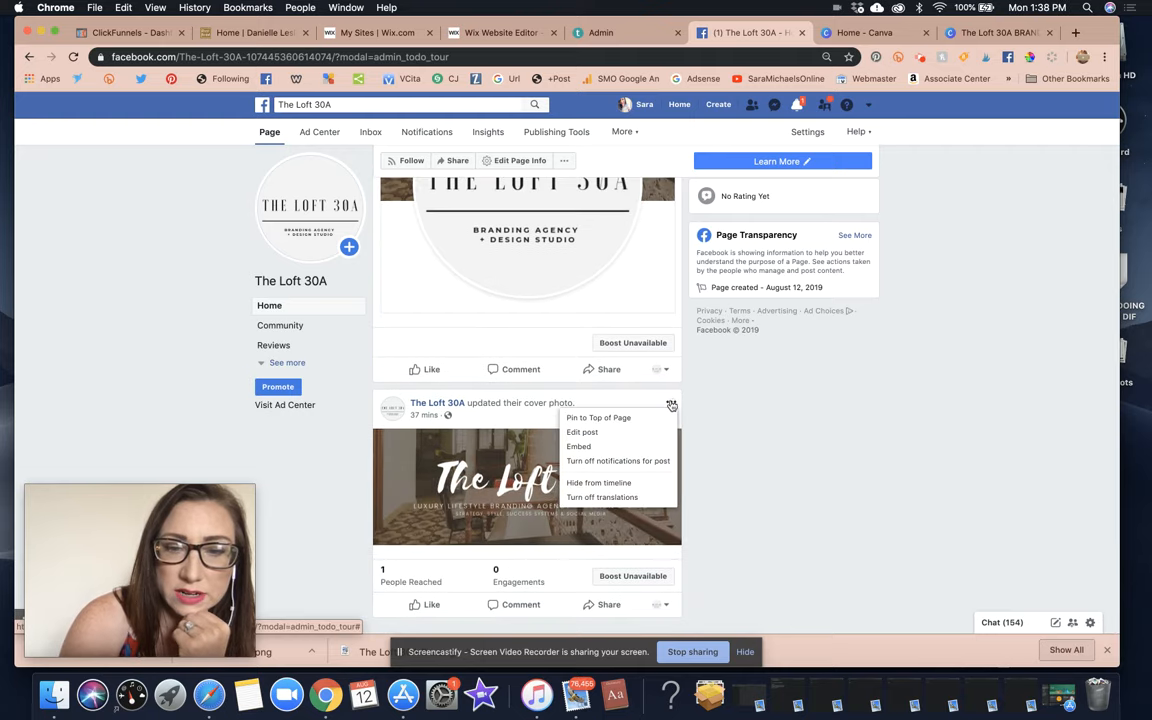
pyautogui.click(604, 483)
pyautogui.click(682, 308)
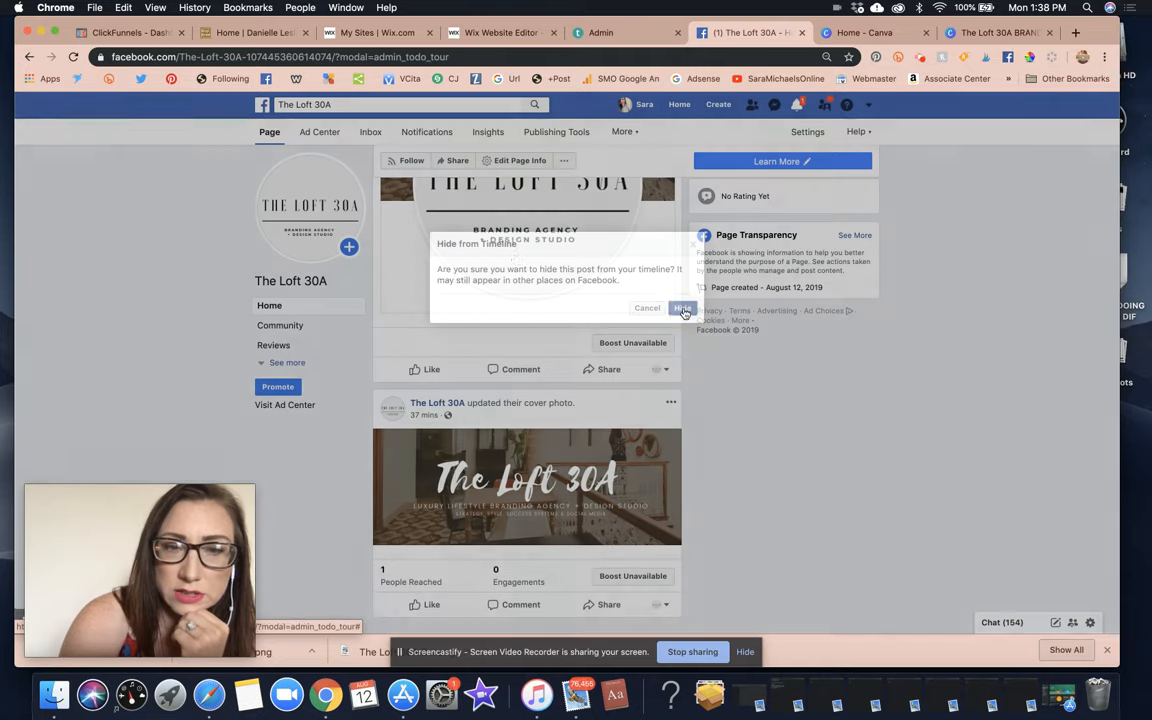
pyautogui.scroll(5, 600, 350)
pyautogui.click(74, 57)
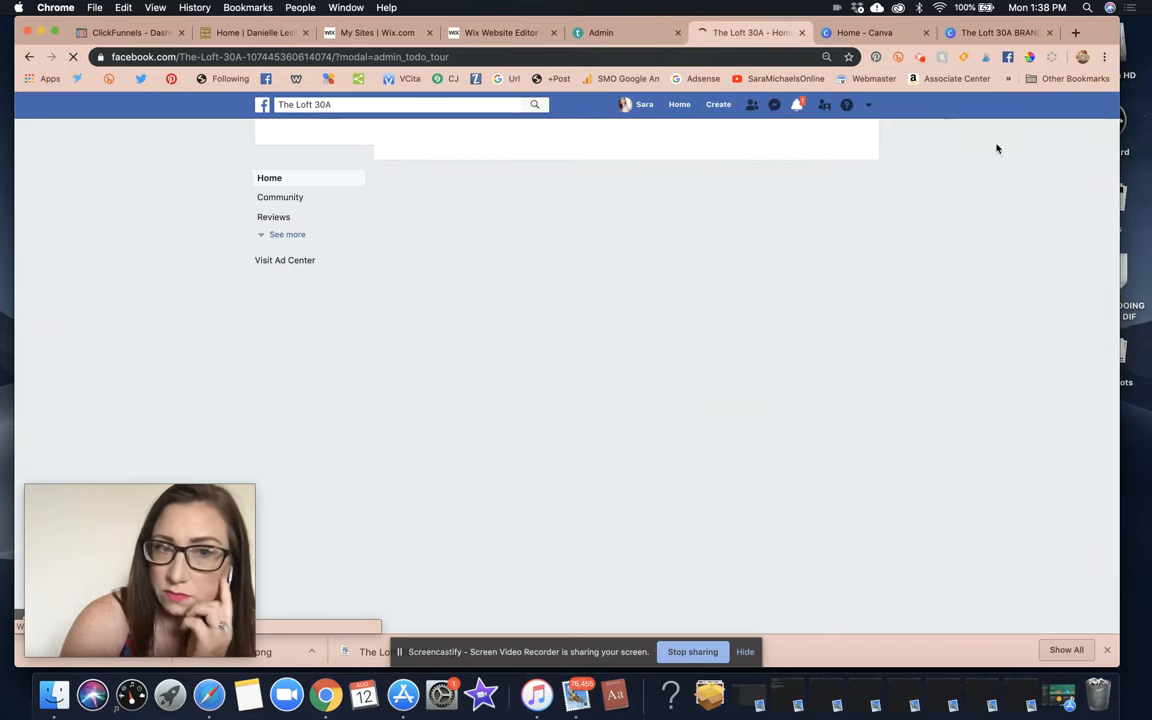
# Dismiss Canva's design-published message and go back to the Facebook page.
pyautogui.click(968, 34)
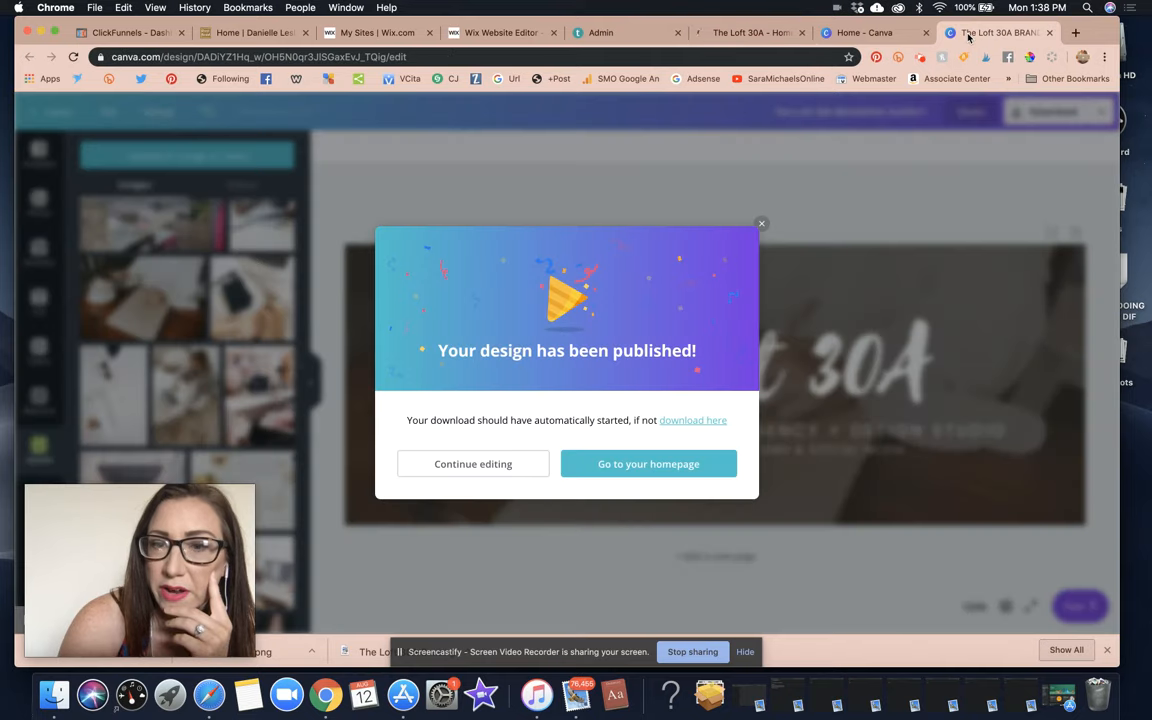
pyautogui.click(761, 224)
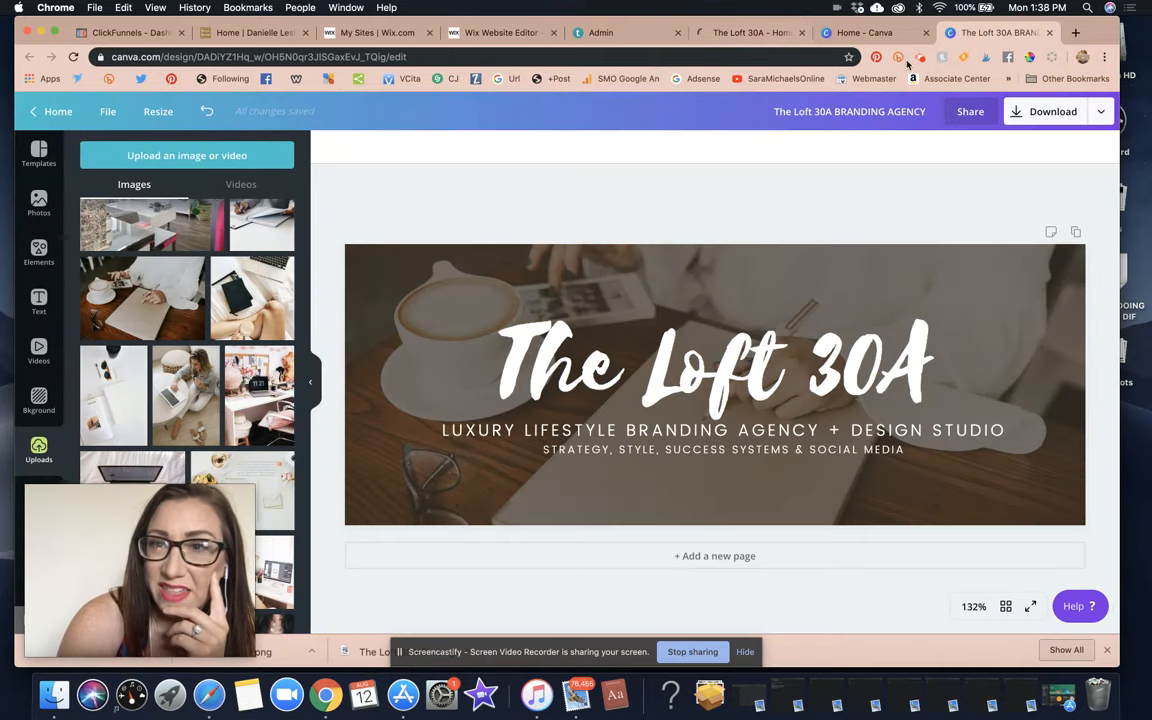
pyautogui.click(727, 38)
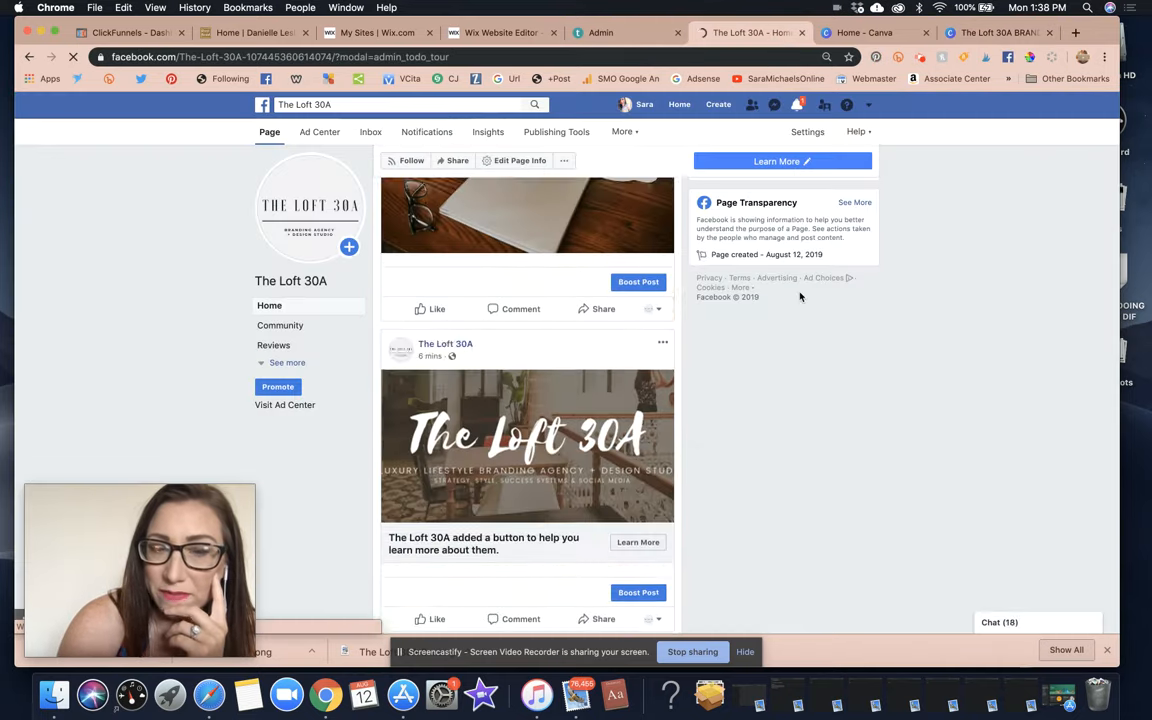